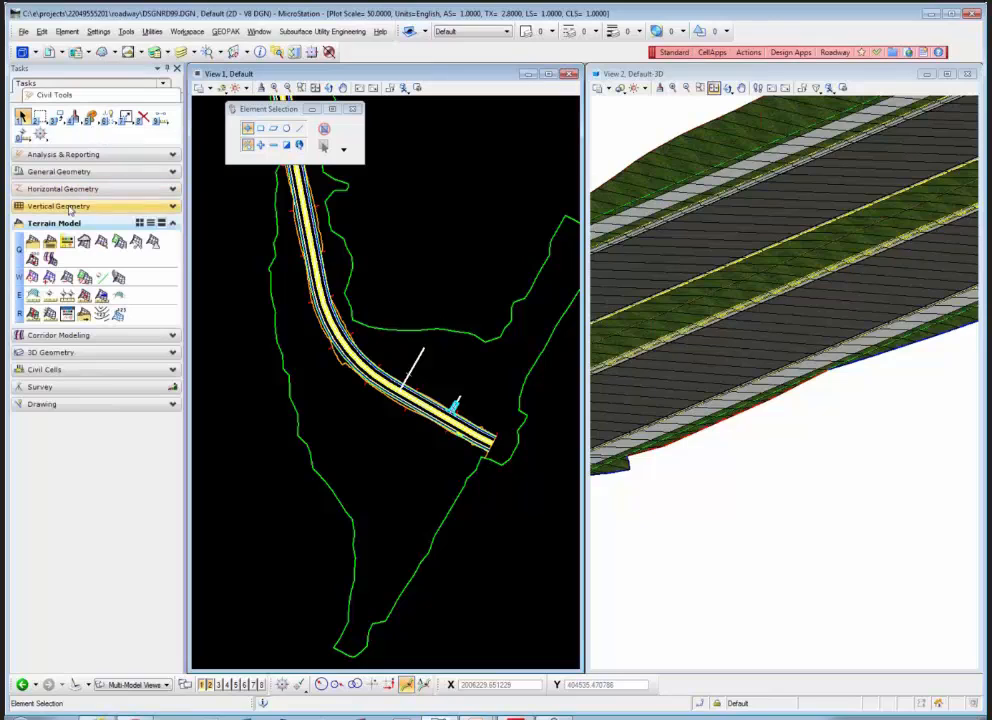
Step: Open the Create Template tool from the corridor modeling tools
left_click(172, 223)
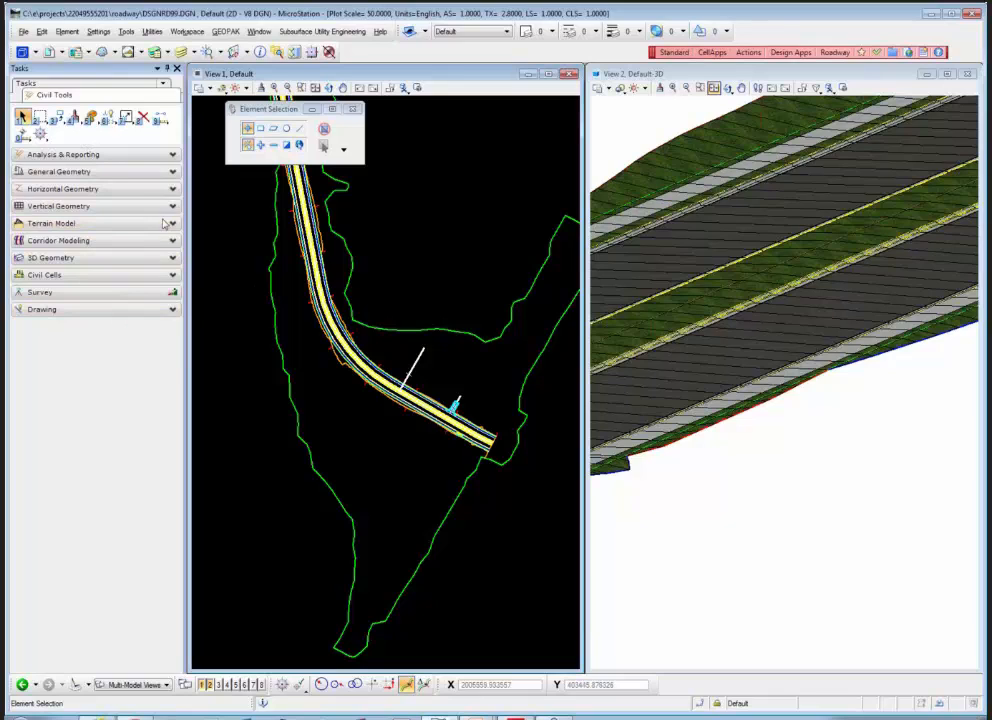
left_click(115, 242)
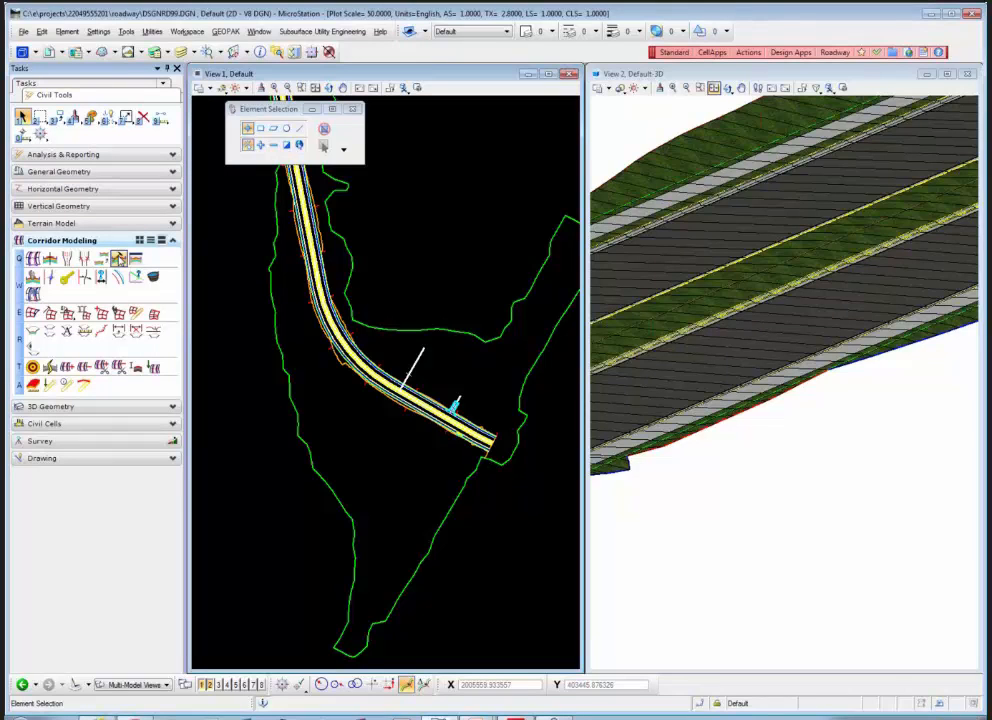
left_click(117, 259)
Step: Start opening a template library and browse to the folder C:\fdotss3_server\GEOPAK\corridor
left_click(89, 115)
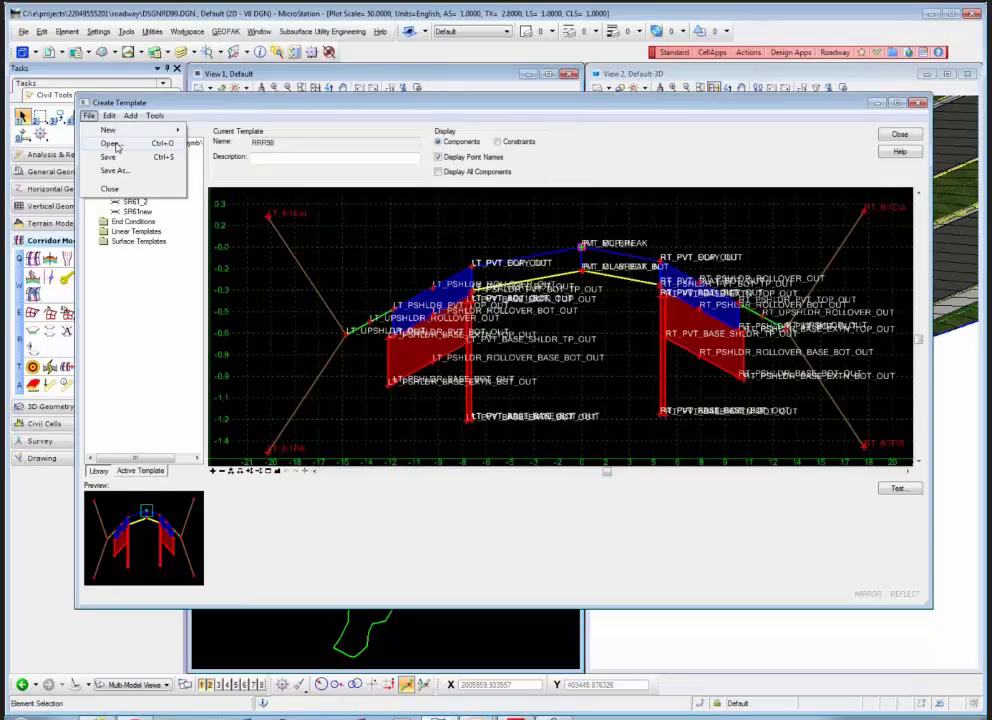
left_click(112, 144)
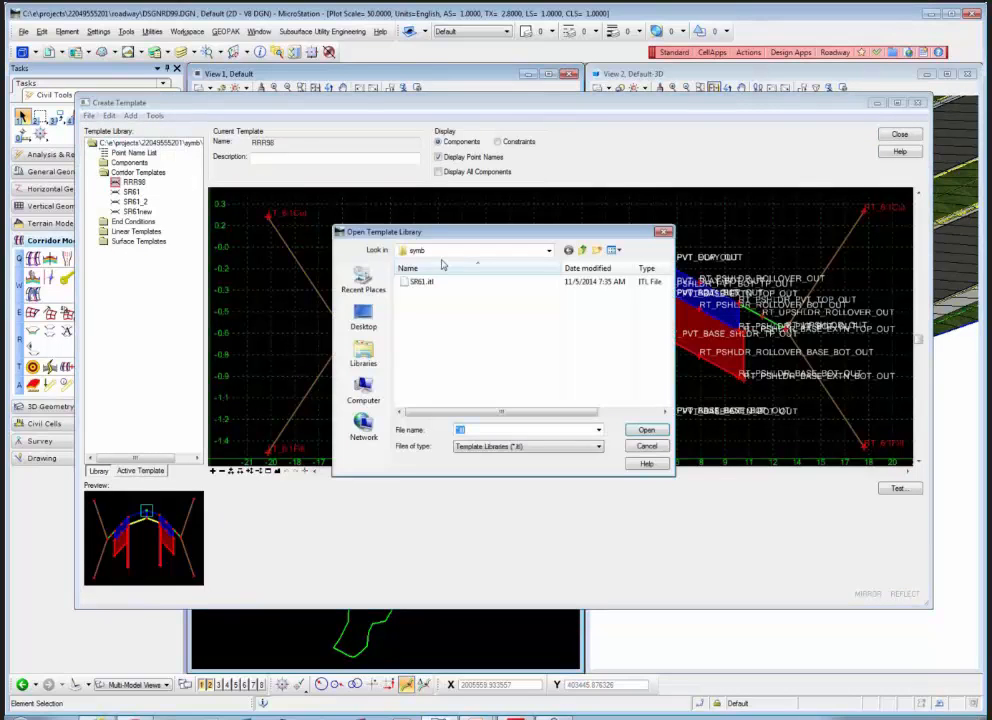
left_click(548, 252)
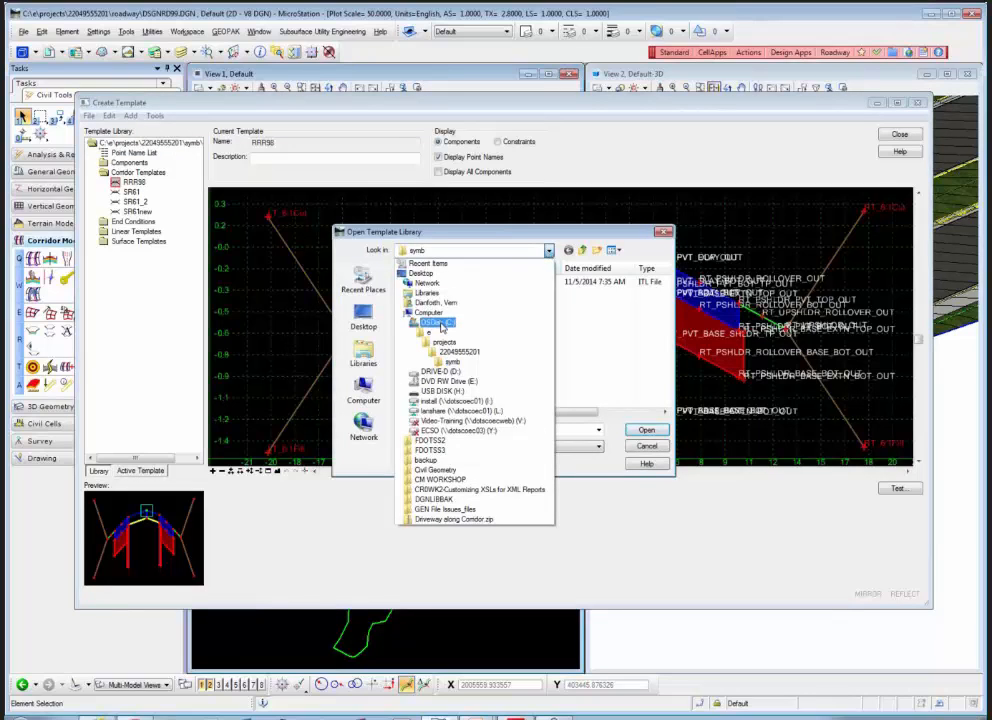
left_click(440, 324)
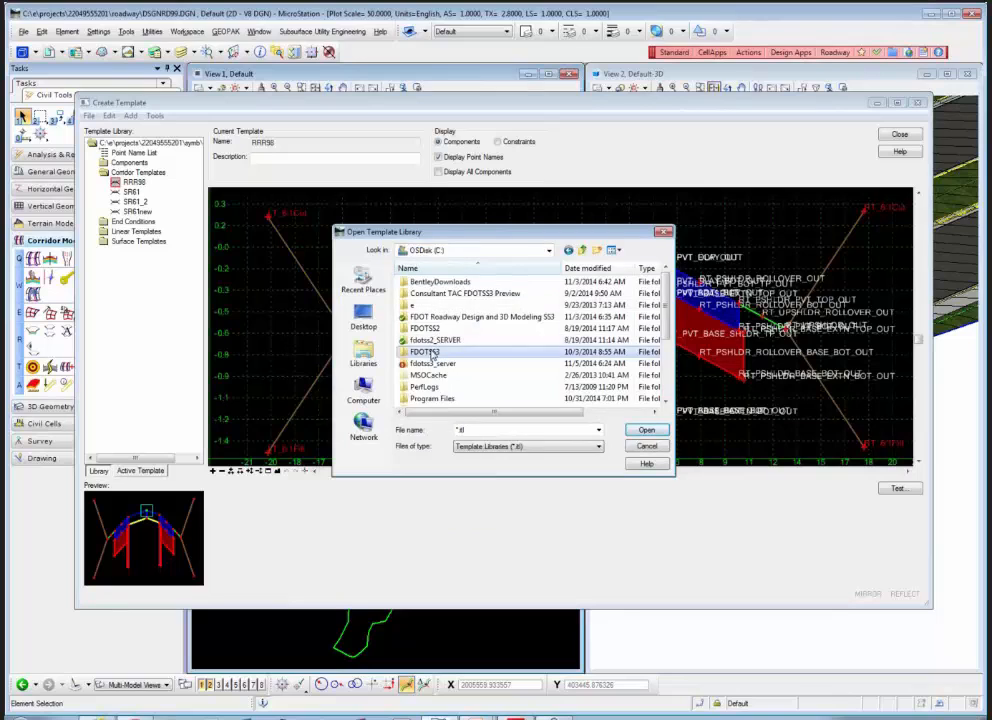
double_click(428, 353)
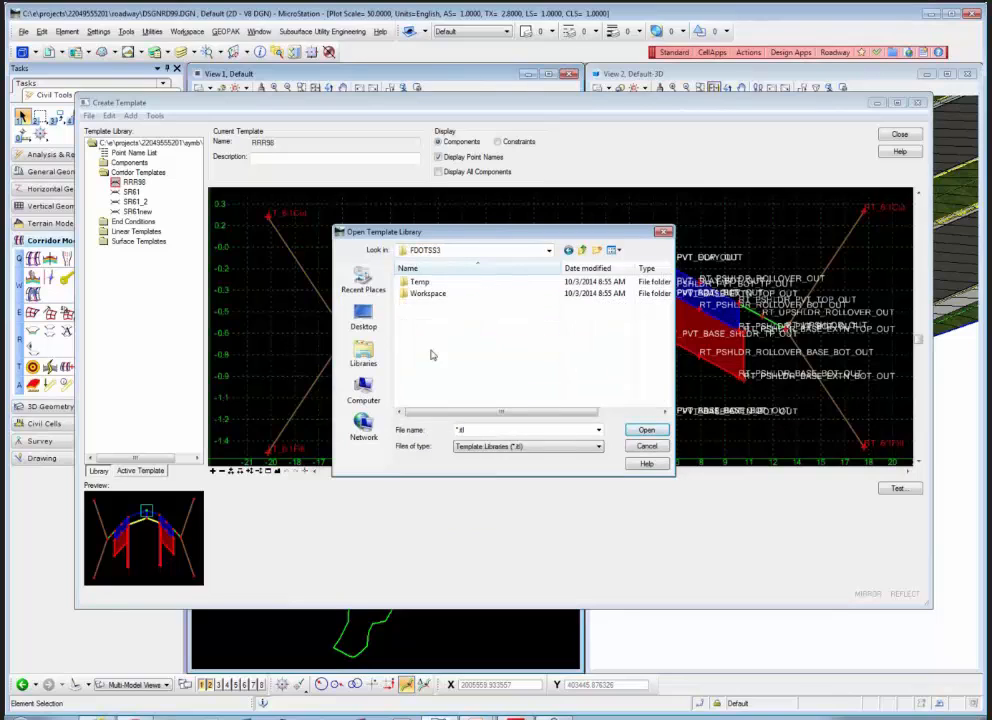
left_click(583, 251)
double_click(437, 372)
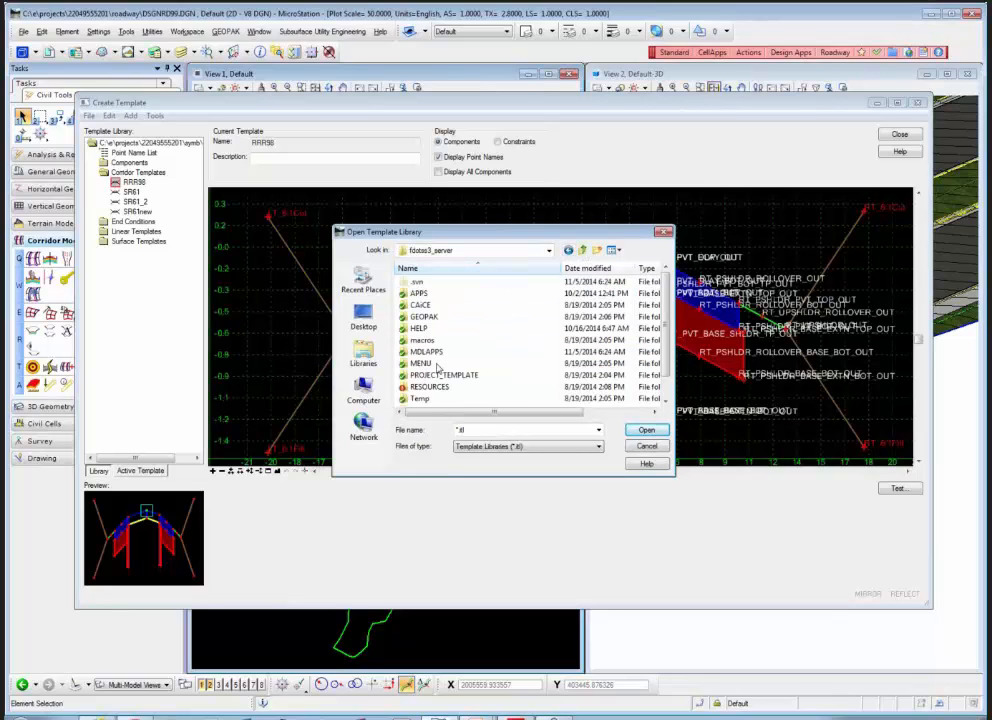
double_click(425, 316)
double_click(423, 317)
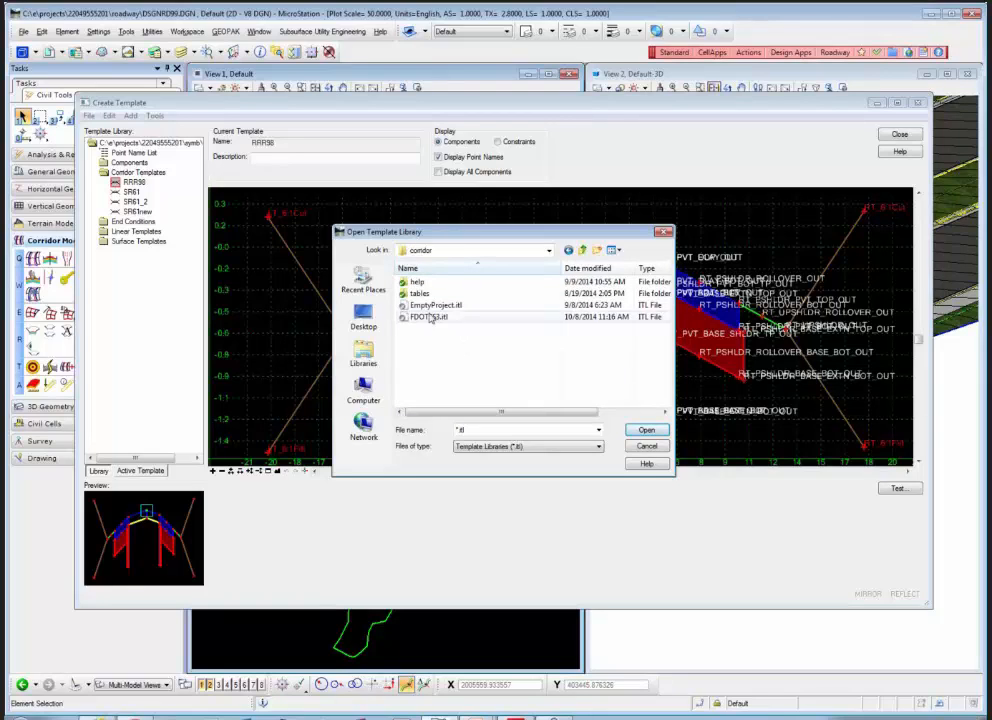
Step: Open the template library FDOTSS3.itl from the corridor folder
left_click(548, 250)
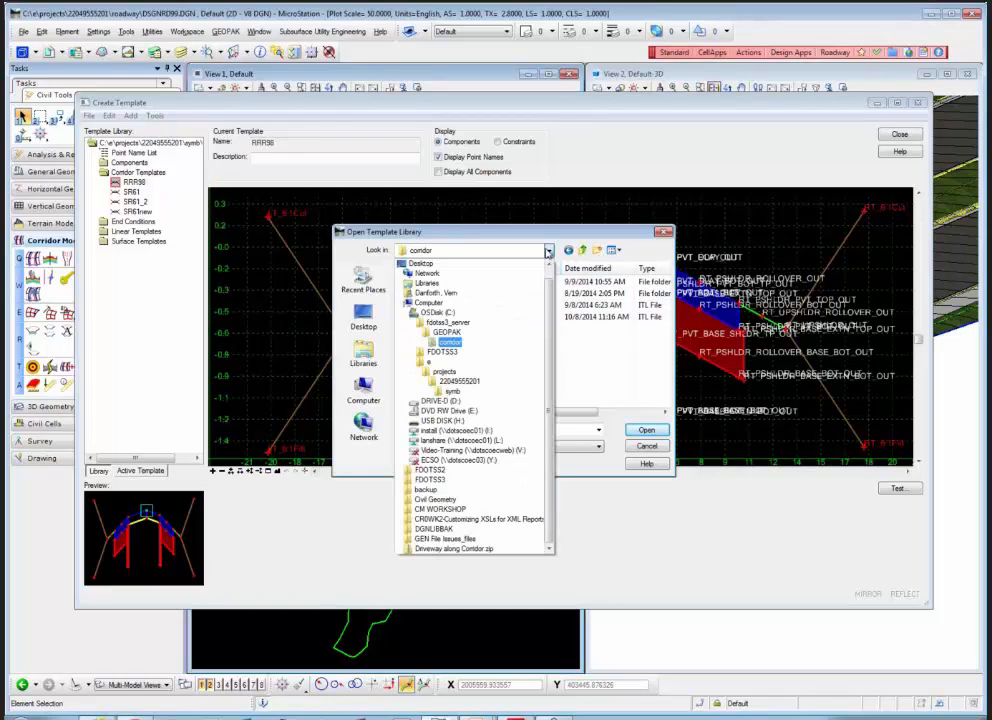
left_click(449, 342)
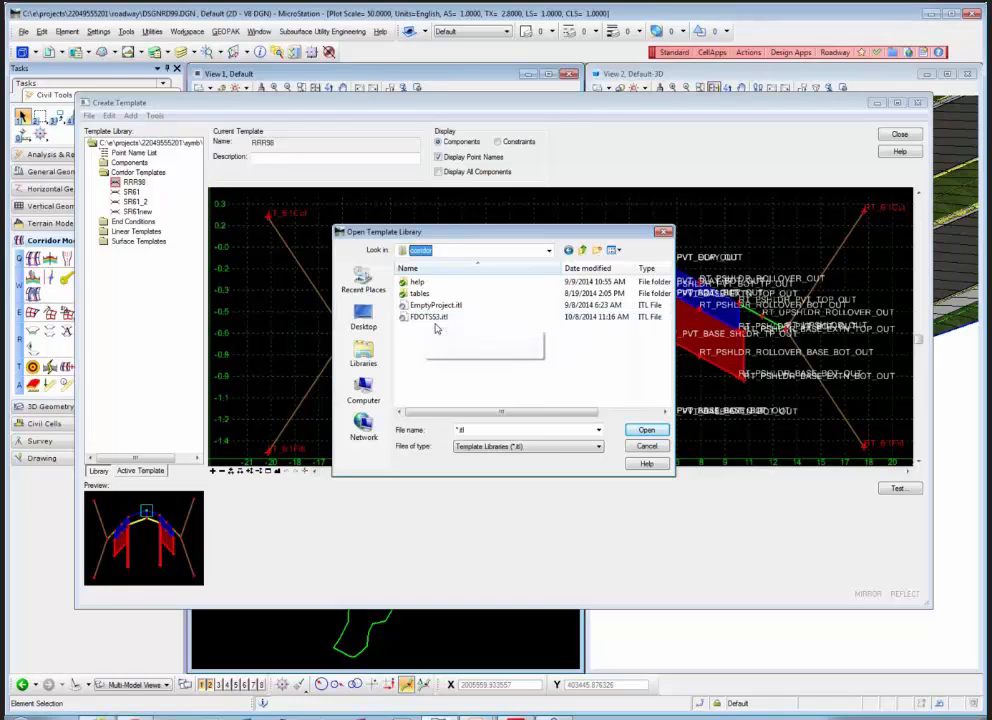
left_click(432, 318)
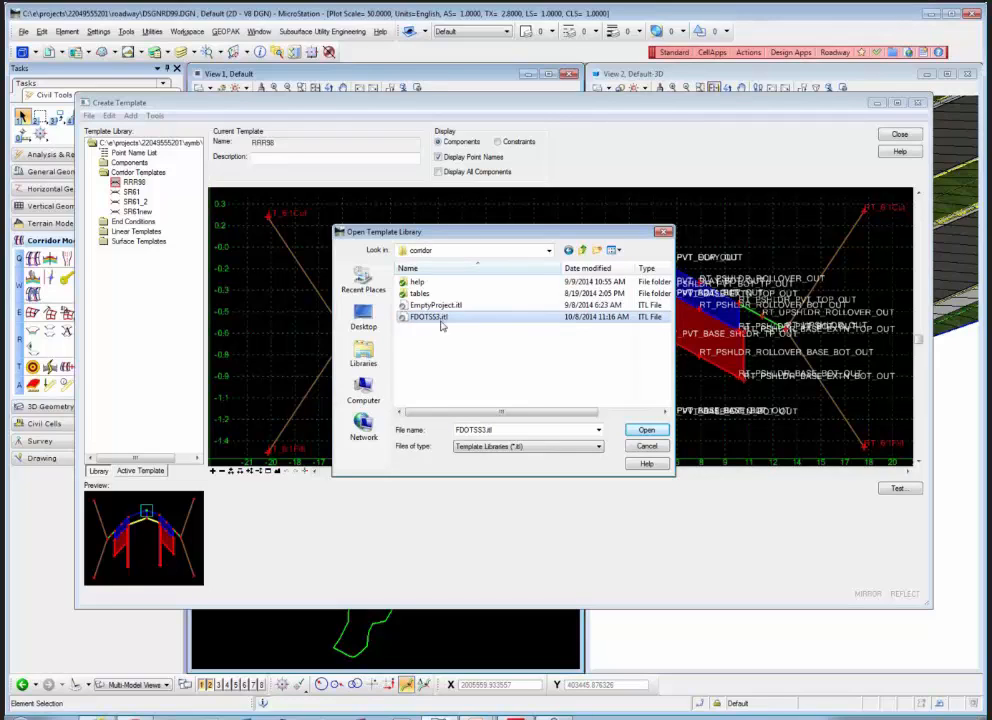
left_click(646, 430)
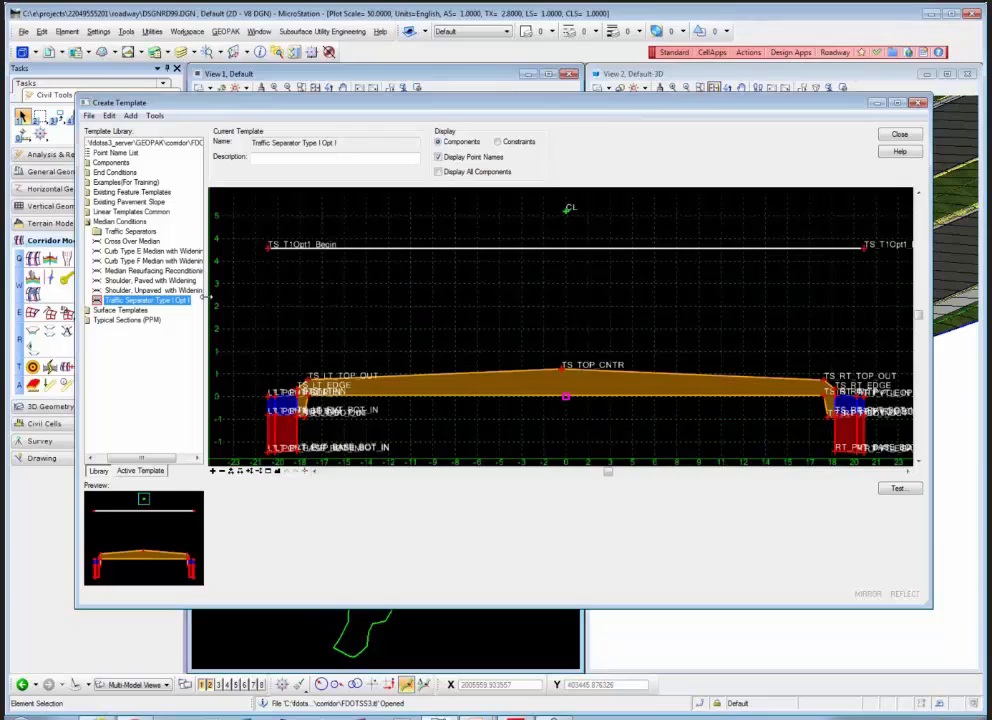
Step: Widen the template library tree and preview the Pavement Base Extension Inside Left template among the pavement components
left_click_drag(209, 296, 315, 296)
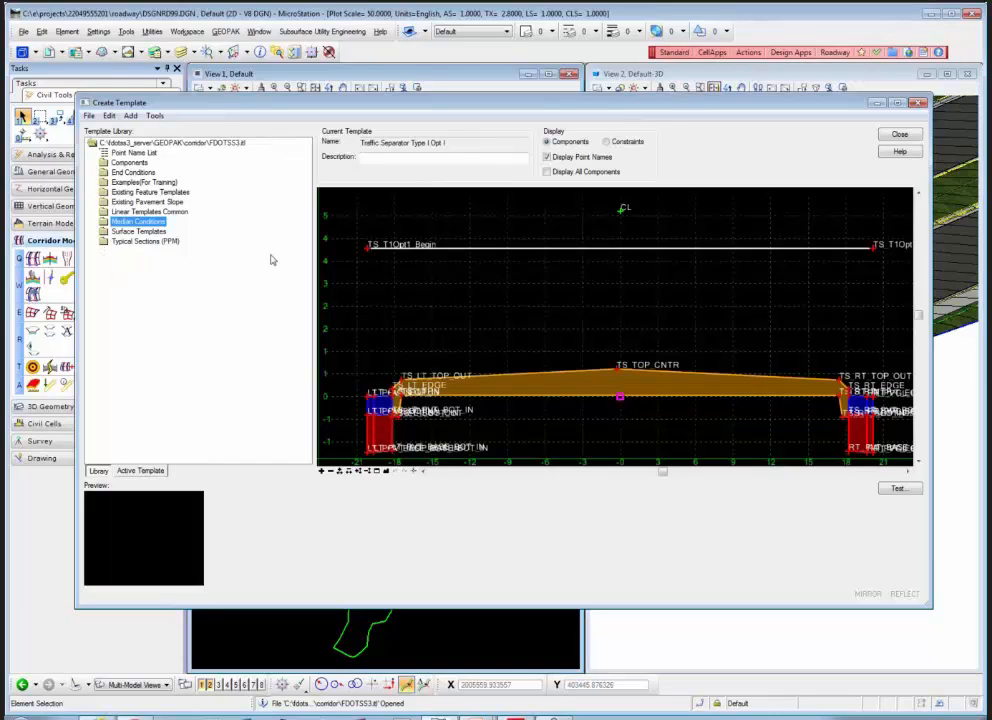
double_click(106, 164)
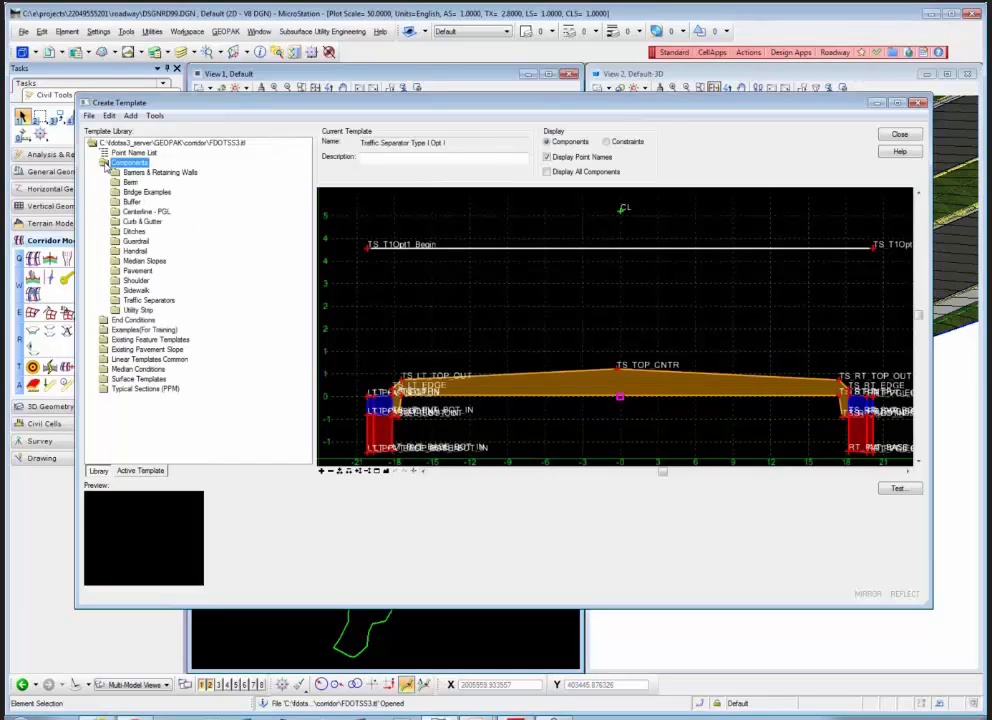
double_click(119, 273)
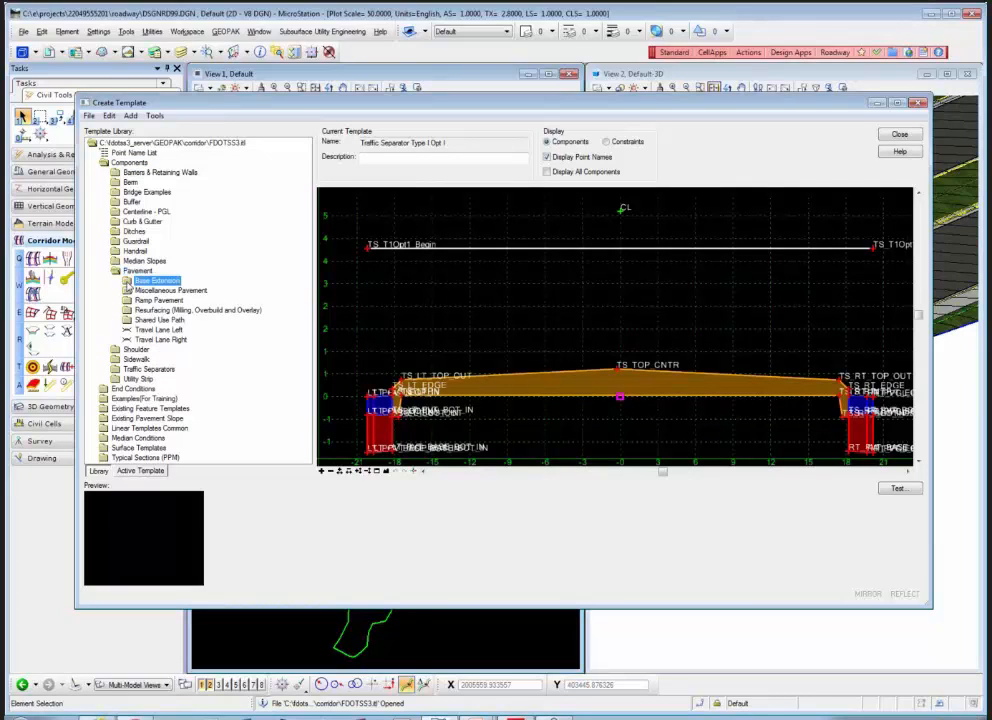
left_click(127, 281)
left_click(180, 290)
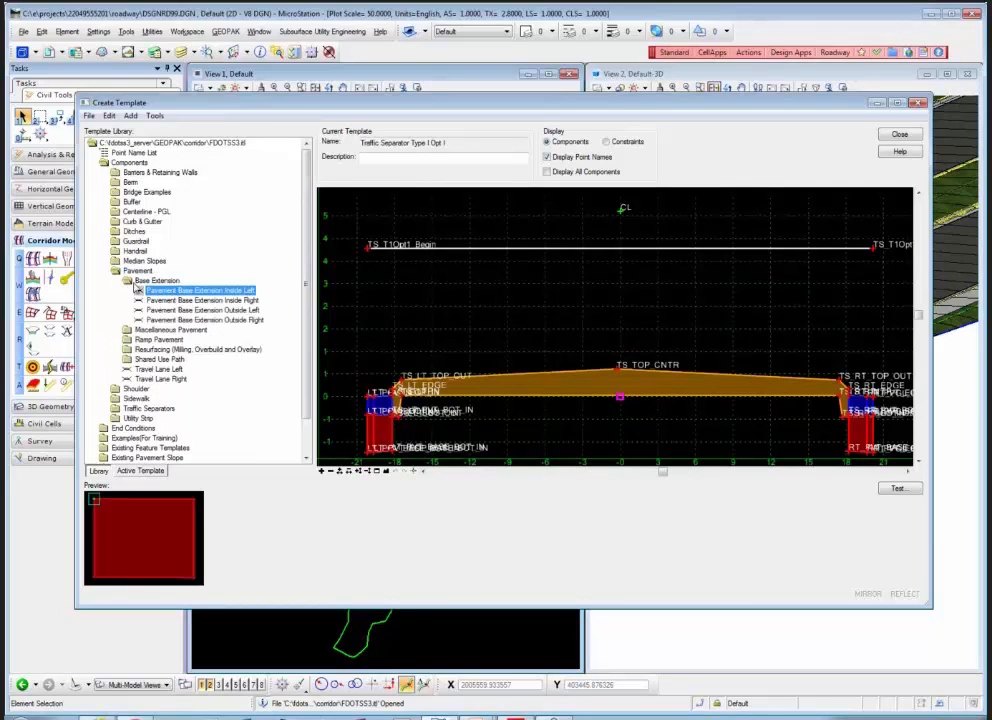
left_click(127, 281)
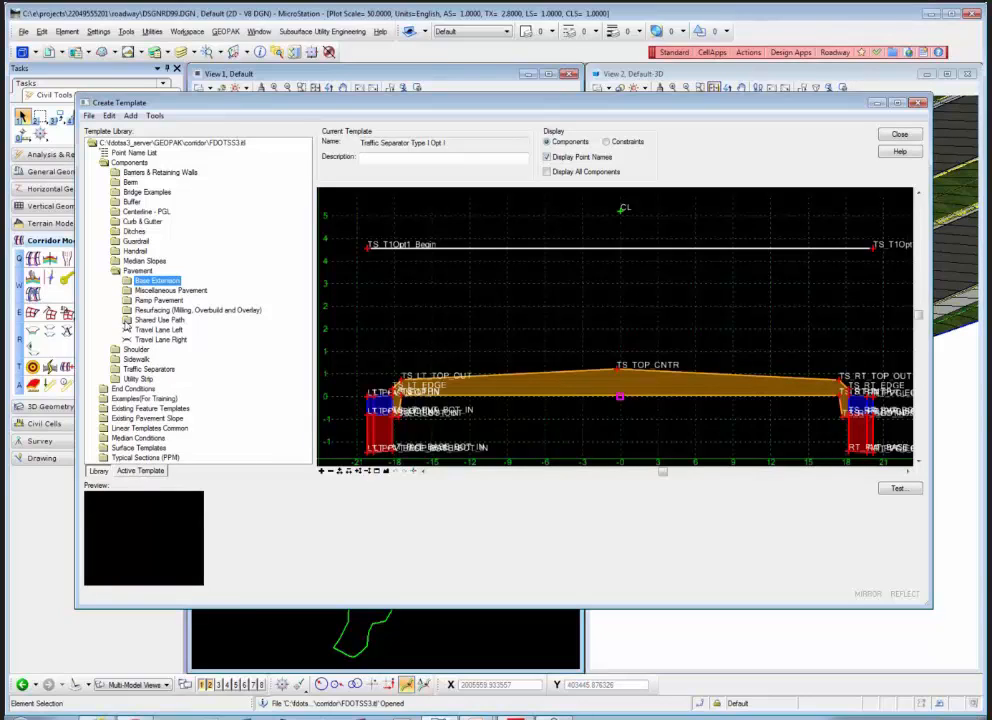
Step: Preview the left and right travel lane templates and make Travel Lane Left the current template
left_click(155, 330)
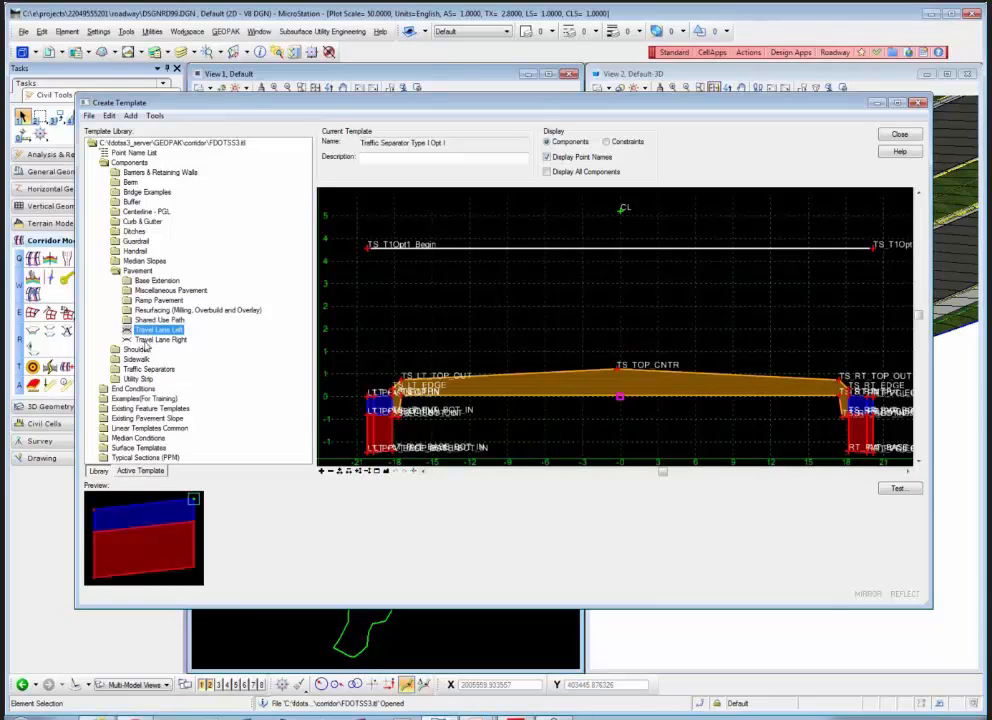
left_click(159, 340)
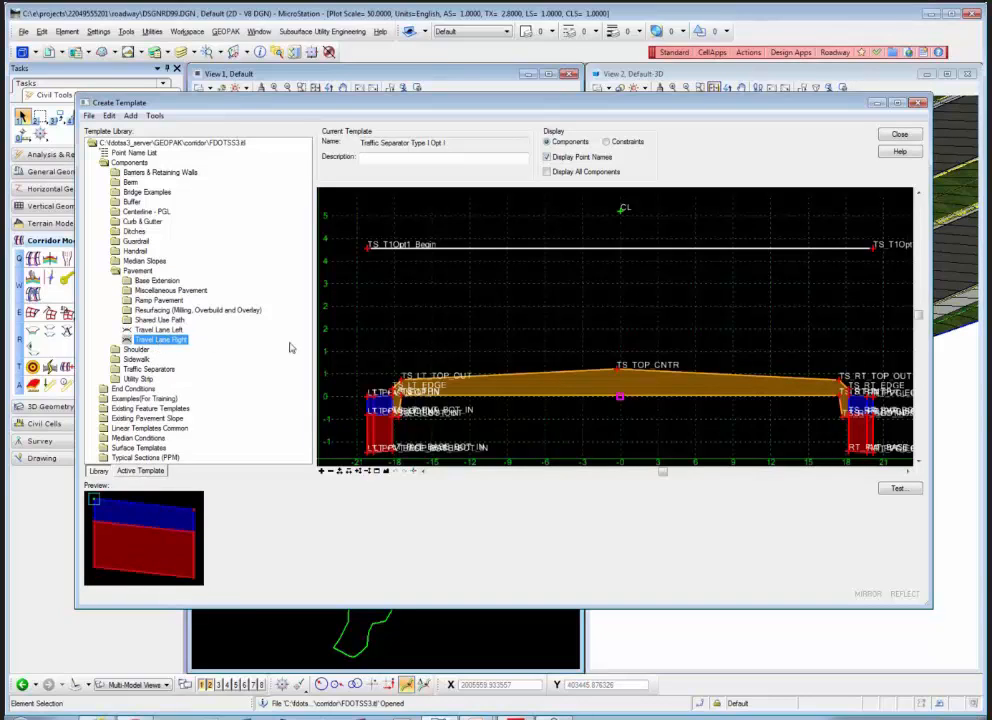
double_click(156, 330)
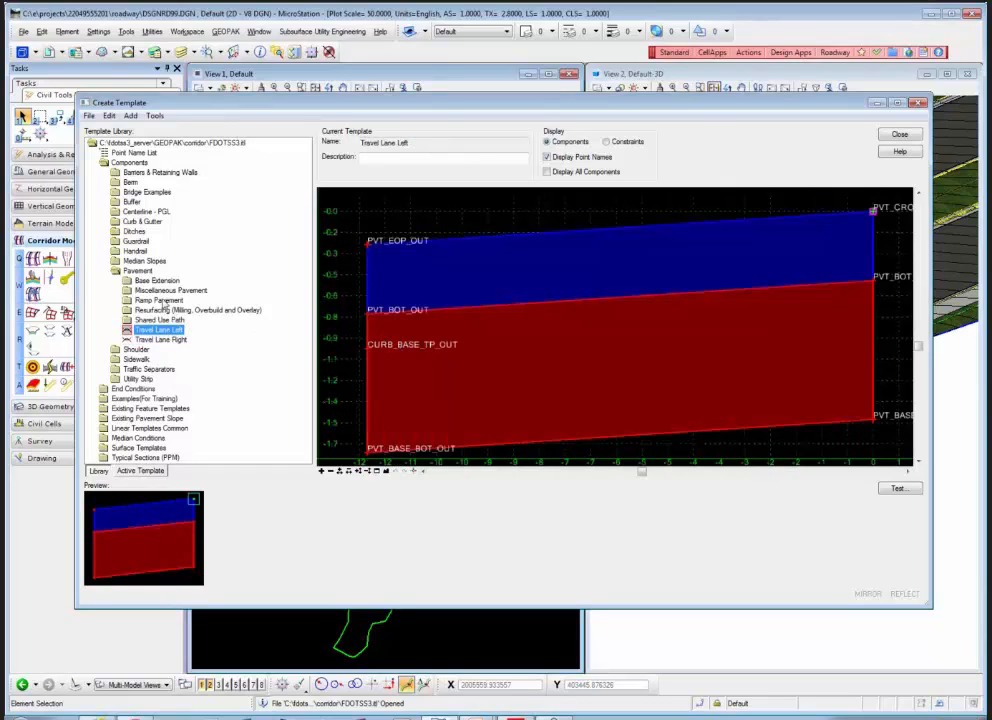
left_click(116, 271)
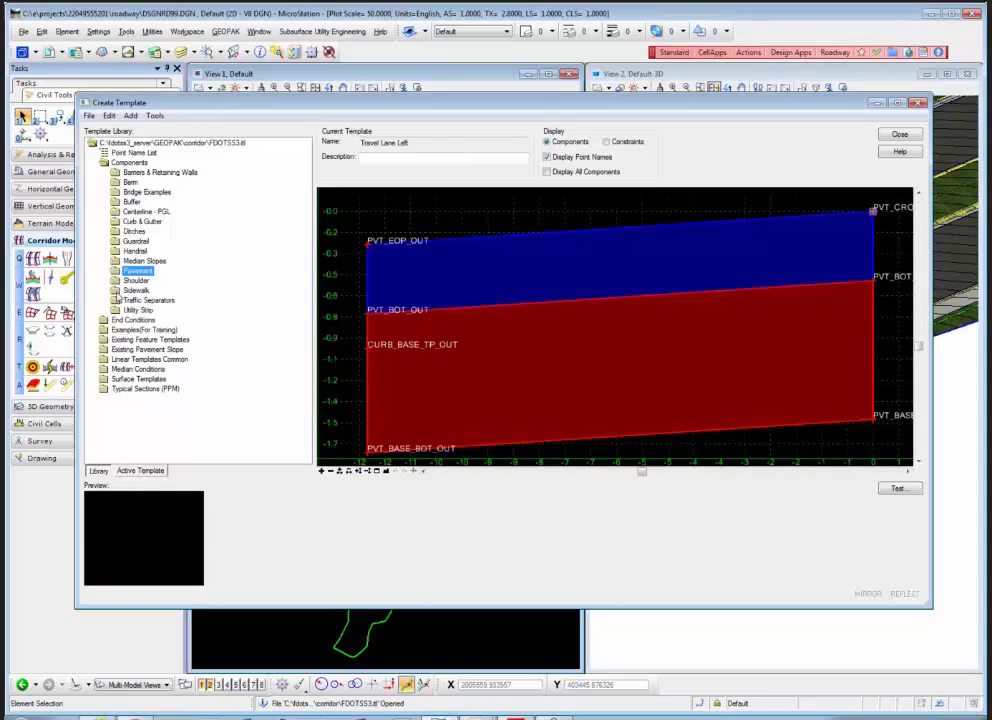
Step: Preview the Sidewalk Left, Sidewalk Right and Buffer Right component templates
double_click(137, 290)
left_click(150, 300)
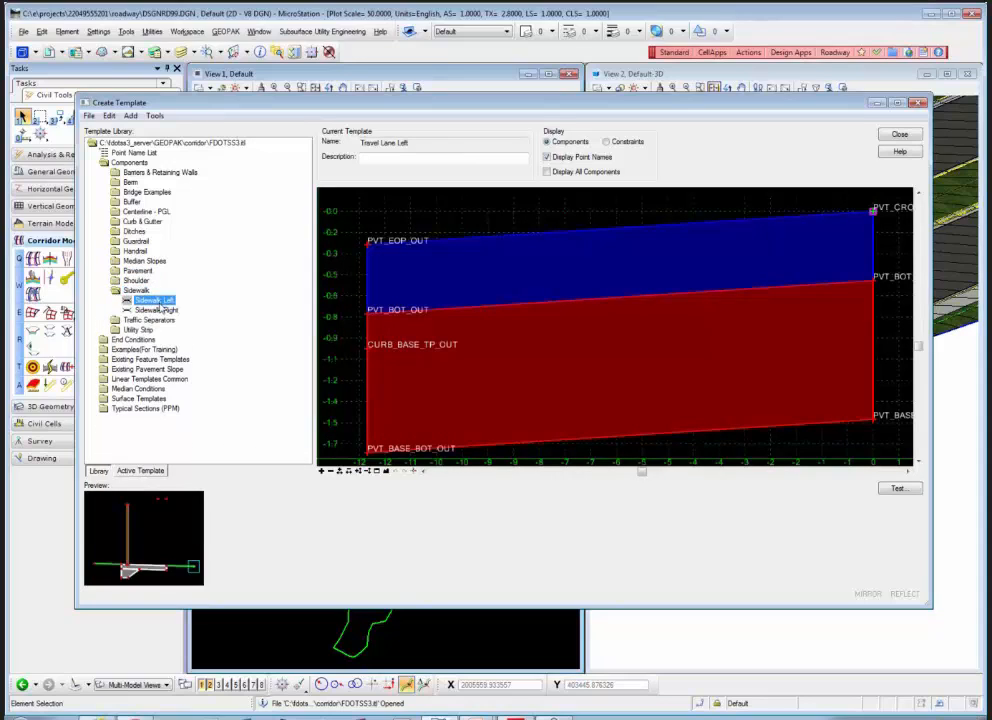
left_click(158, 310)
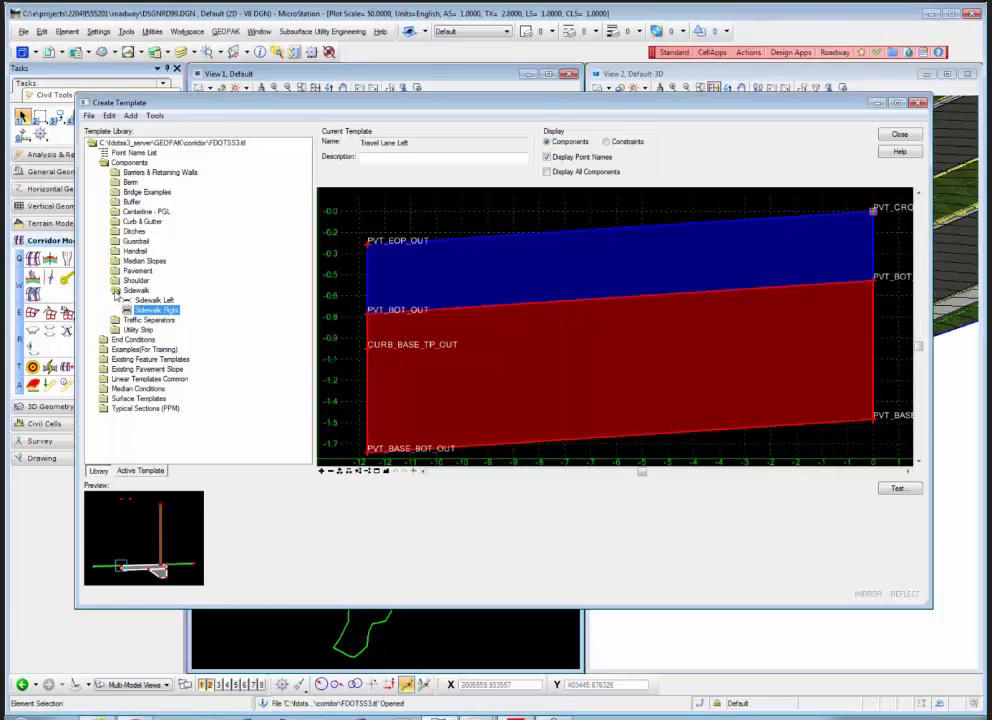
left_click(116, 290)
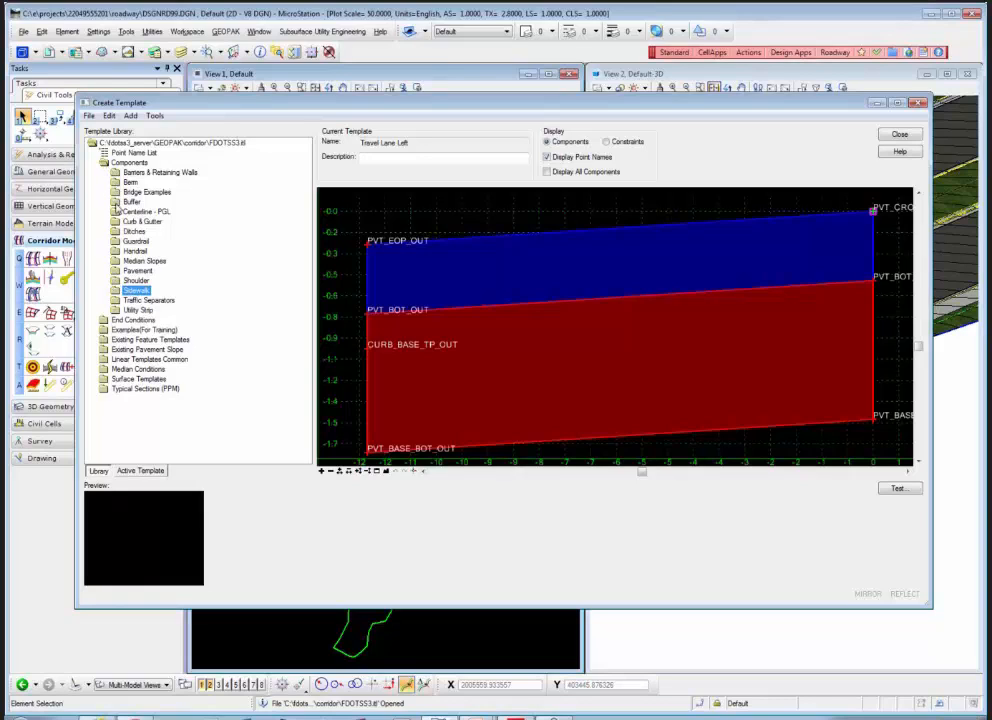
double_click(118, 200)
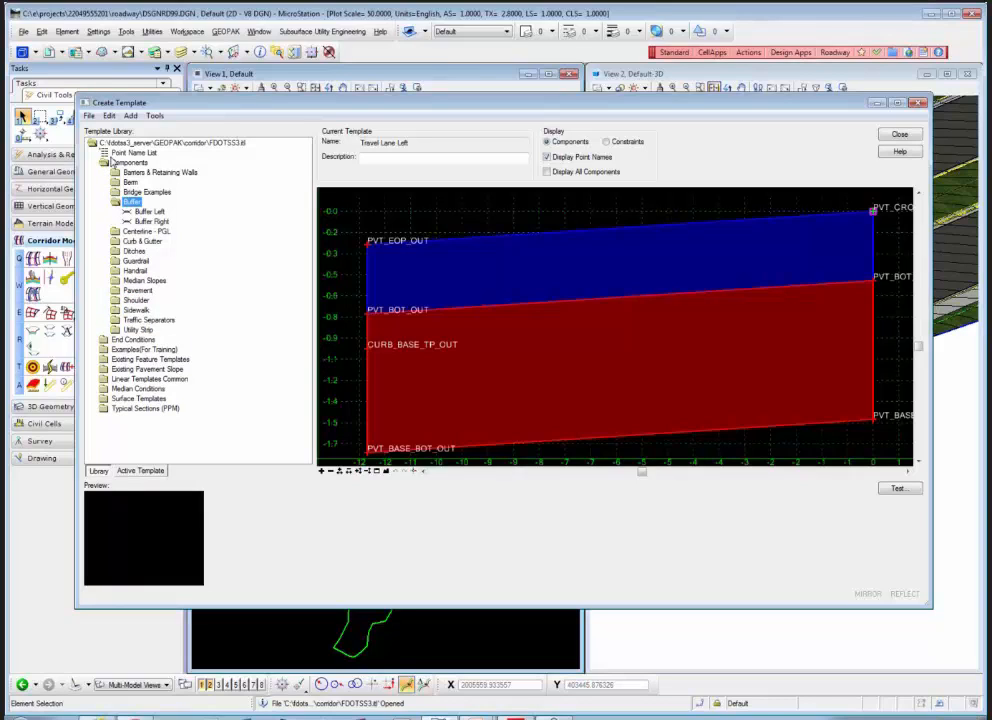
left_click(146, 221)
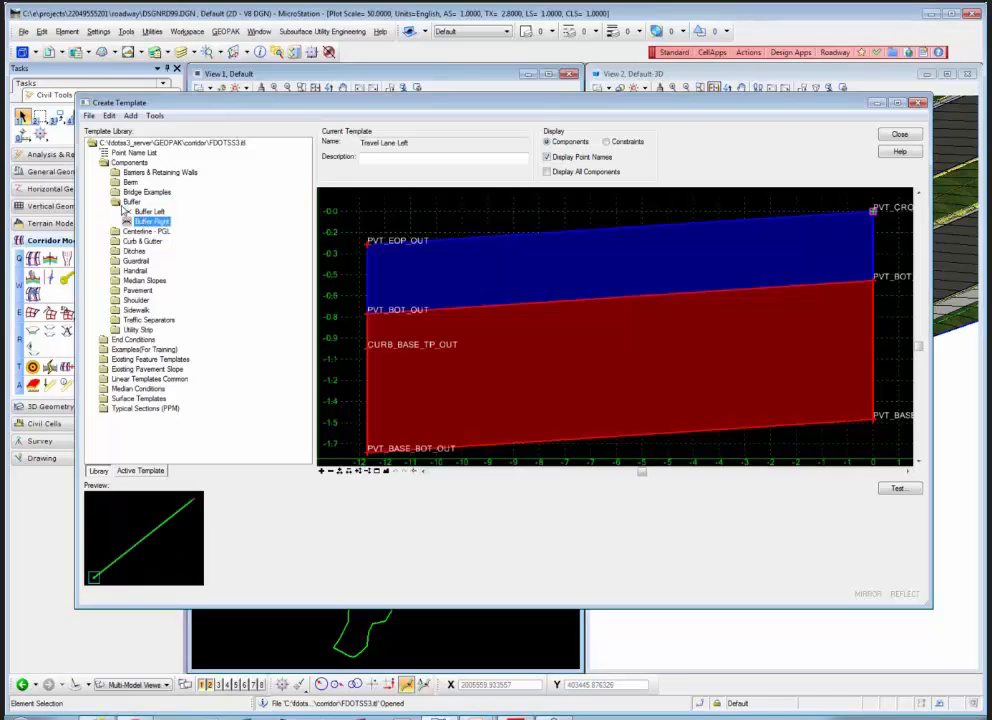
double_click(117, 201)
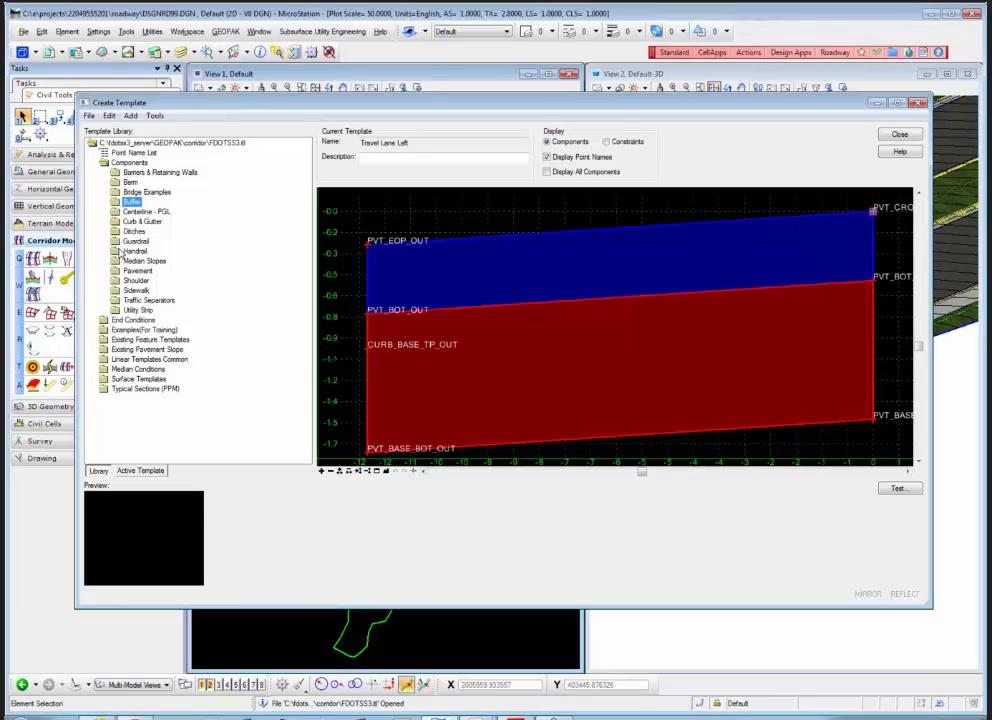
Step: Preview the Shared Use Path Left, Shared Use Path Right and Ramp Pavement Right templates among the pavement components
double_click(117, 271)
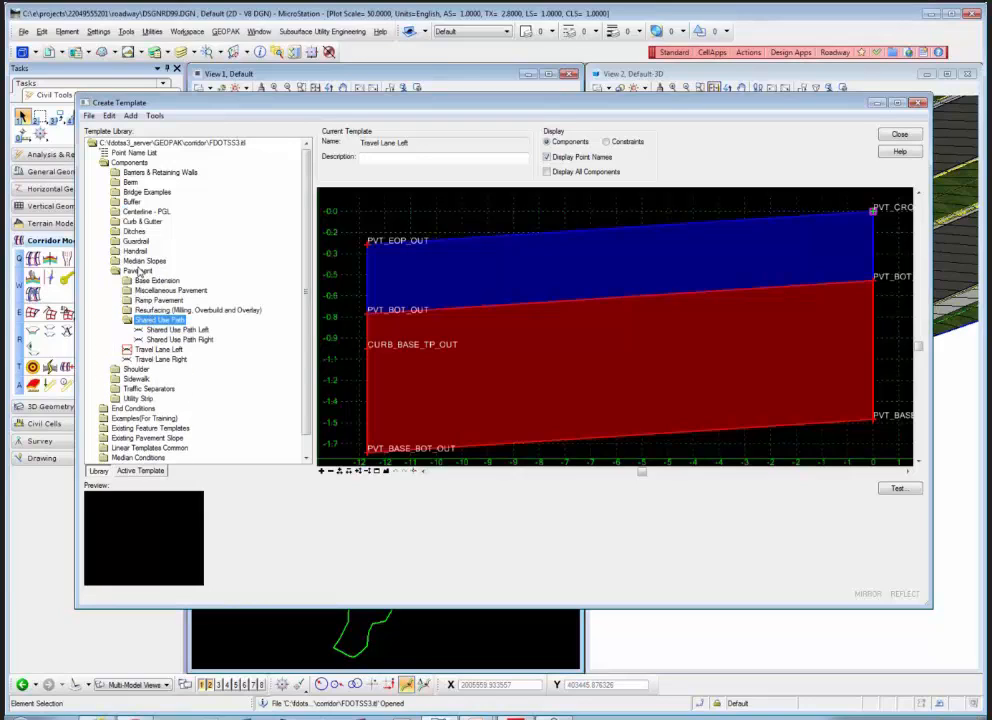
left_click(171, 331)
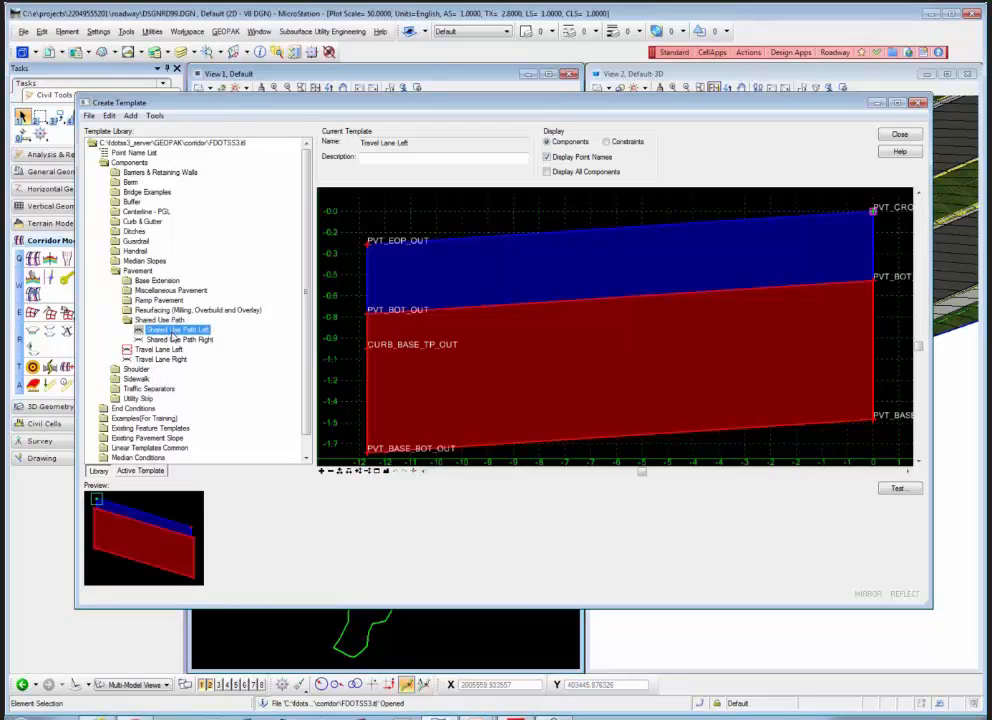
left_click(174, 341)
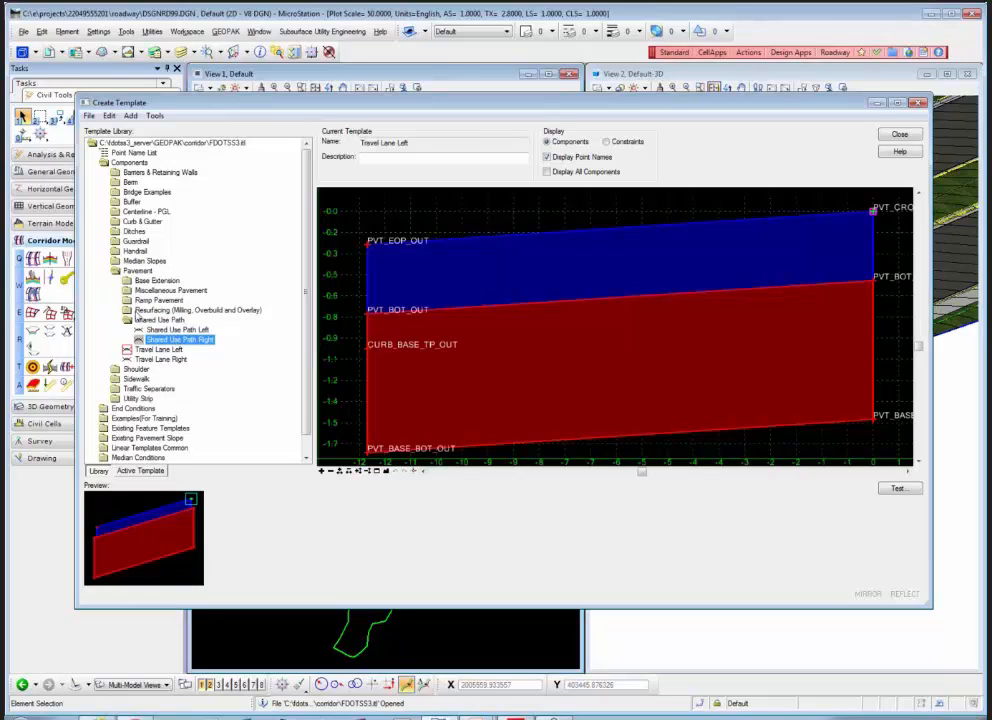
double_click(156, 300)
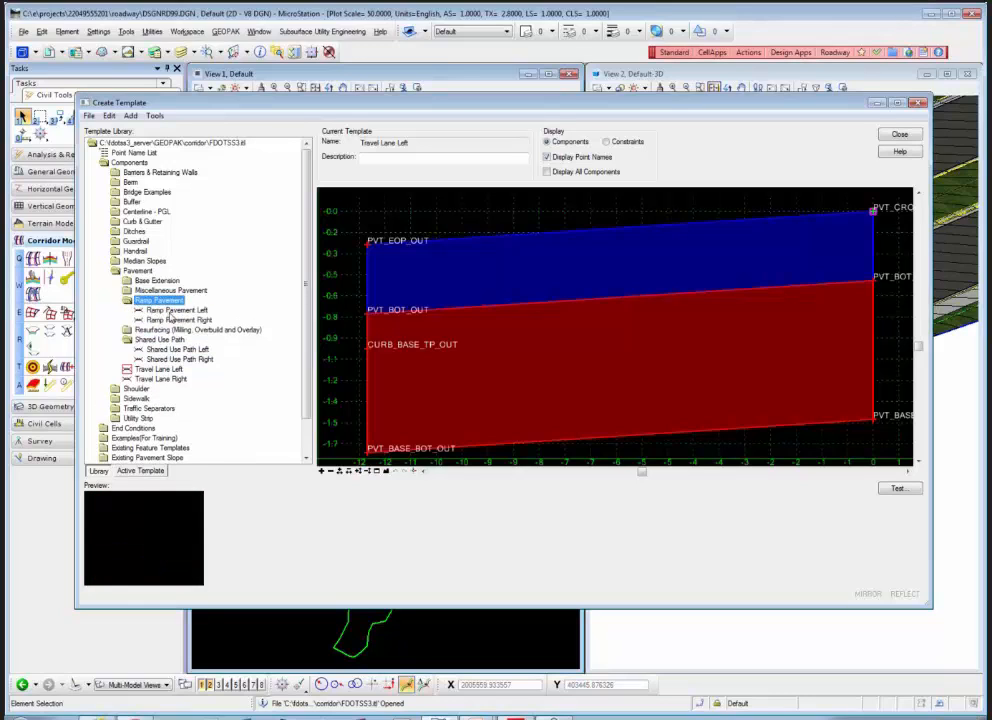
left_click(170, 319)
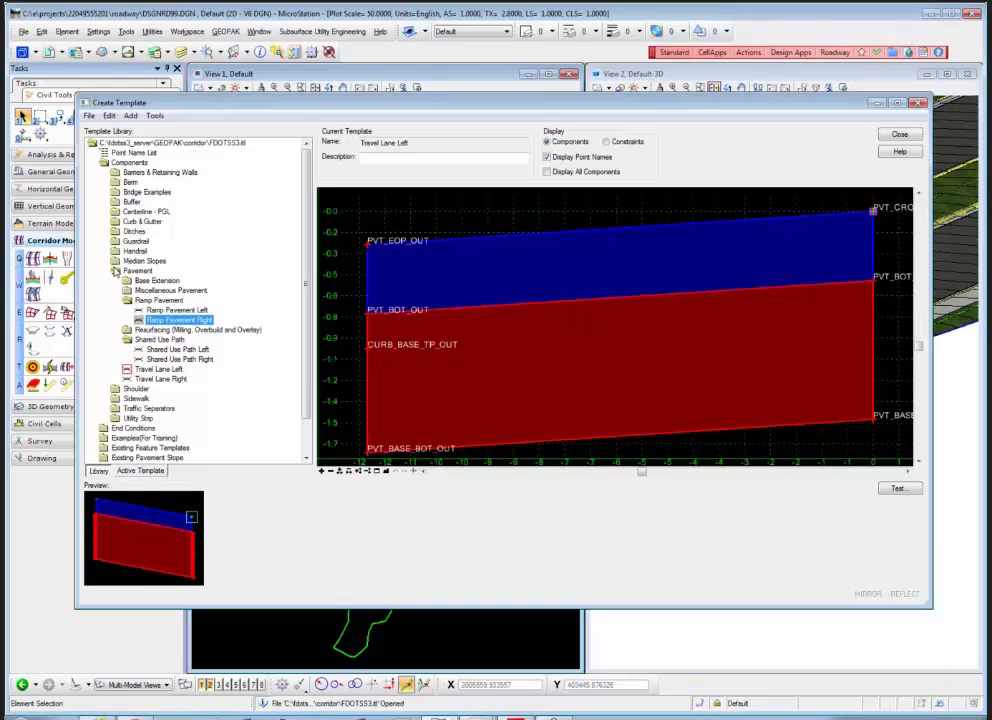
double_click(116, 271)
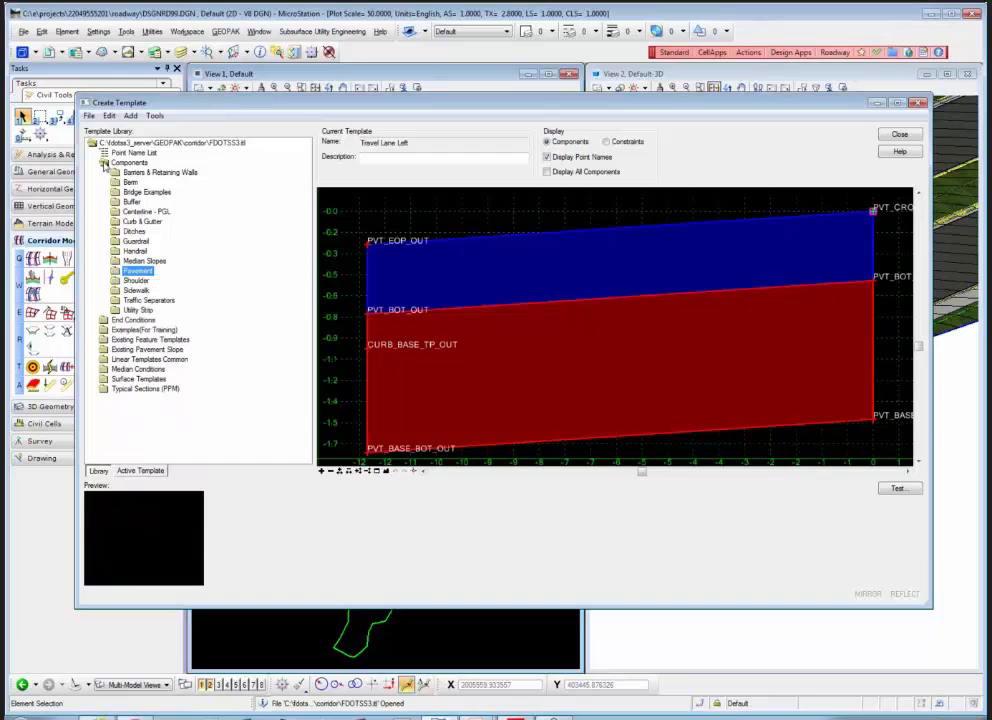
Step: Preview the CUT FILL OR WALL, Gravity Wall Cut and Gravity Wall templates among the barriers and retaining walls
double_click(118, 172)
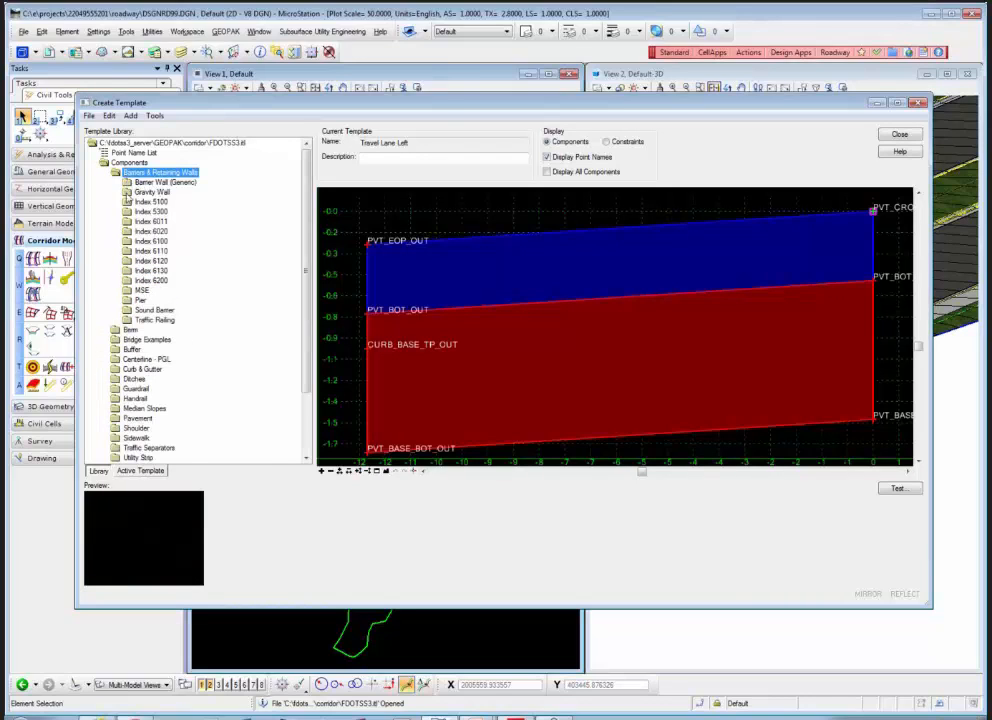
left_click(130, 192)
double_click(129, 193)
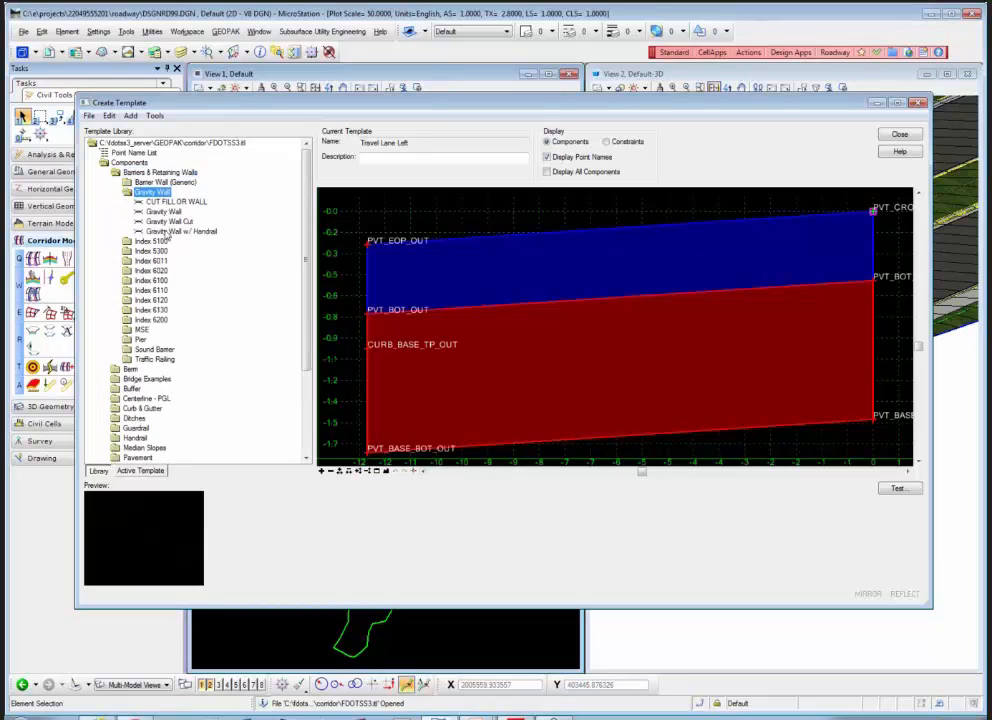
left_click(176, 203)
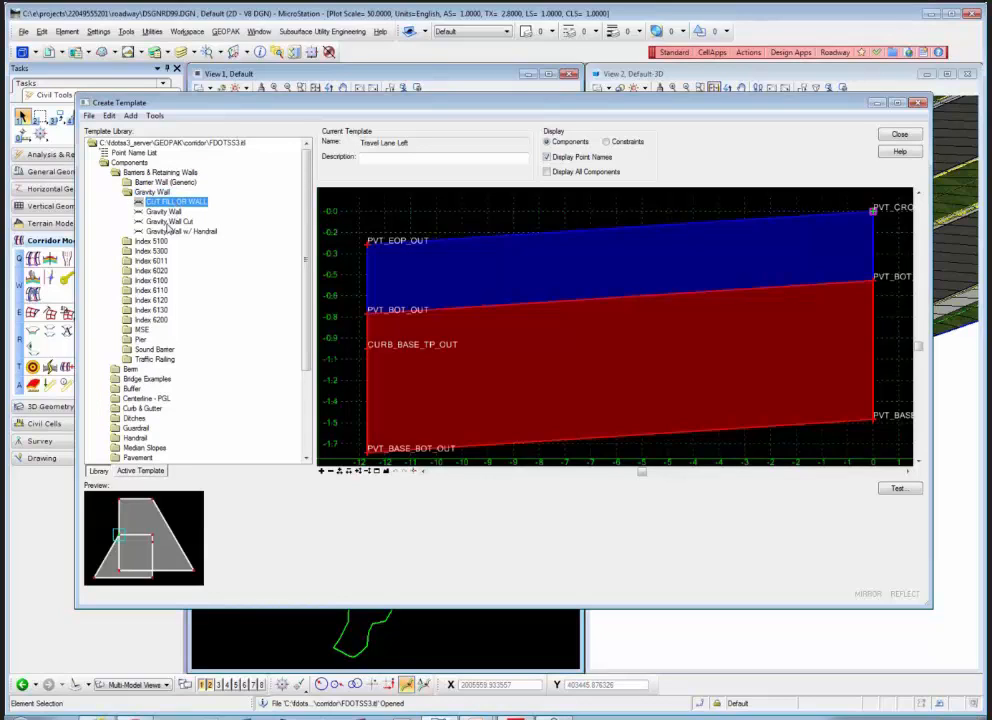
left_click(168, 221)
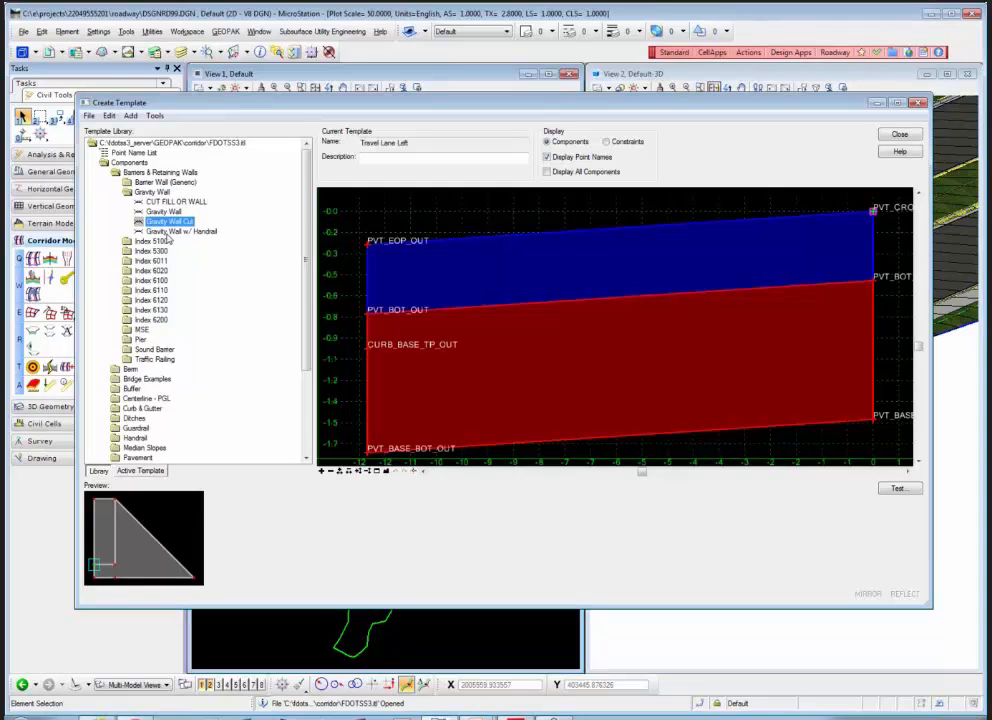
left_click(164, 212)
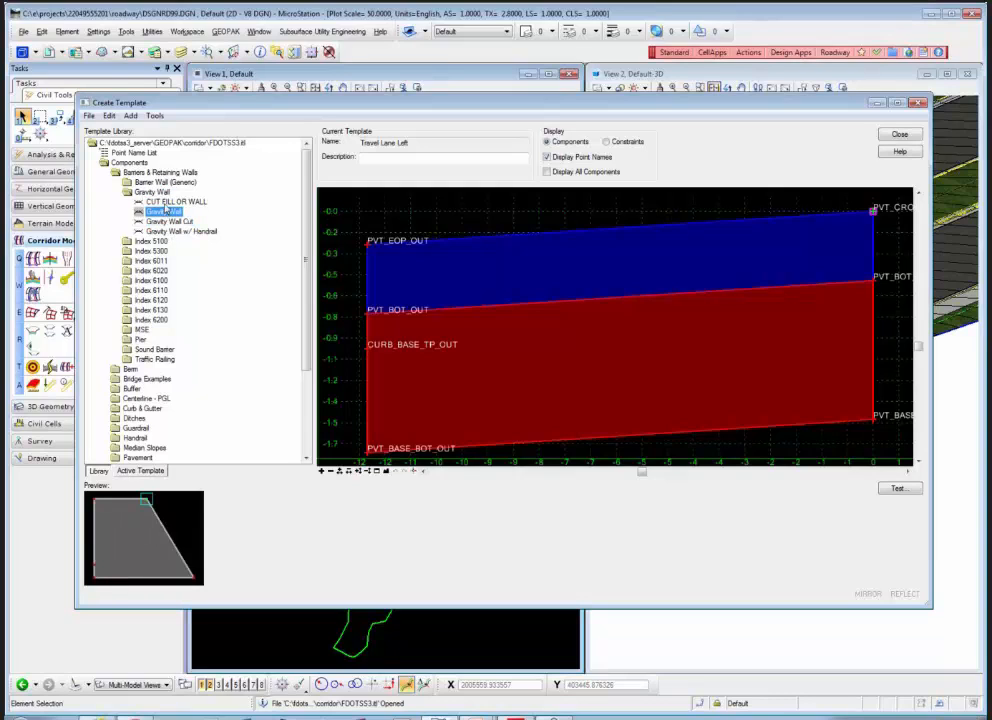
left_click(166, 203)
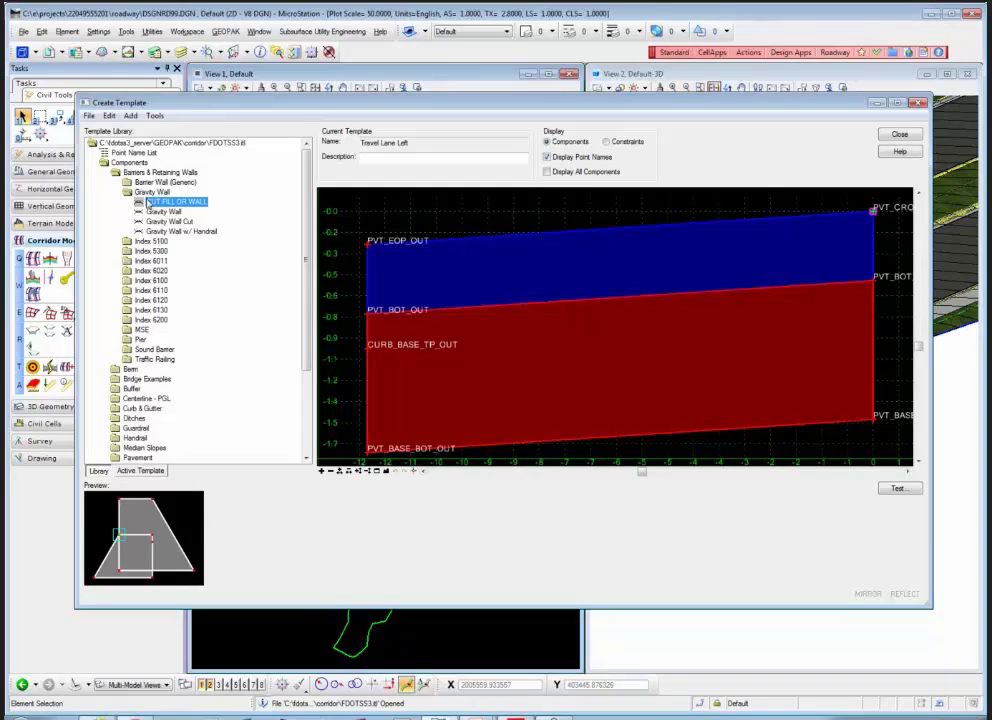
double_click(130, 192)
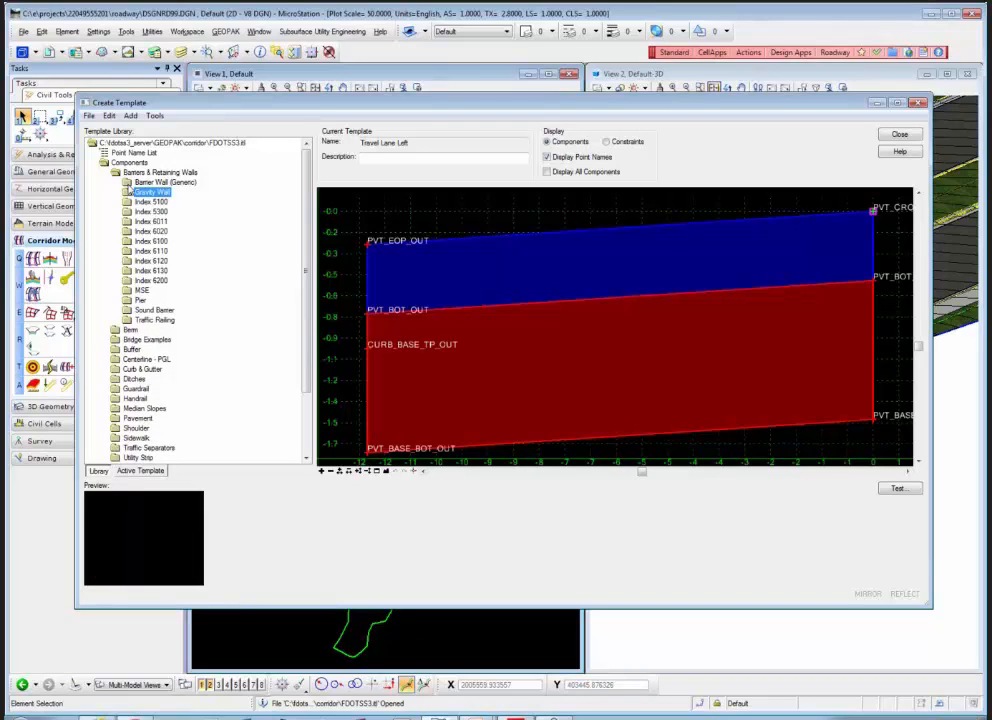
Step: Preview the generic barrier wall templates, including Barrier Wall (Cantilever), BW Standard, BW Standard (F-Type) and BW Standard (Full Test)
double_click(129, 184)
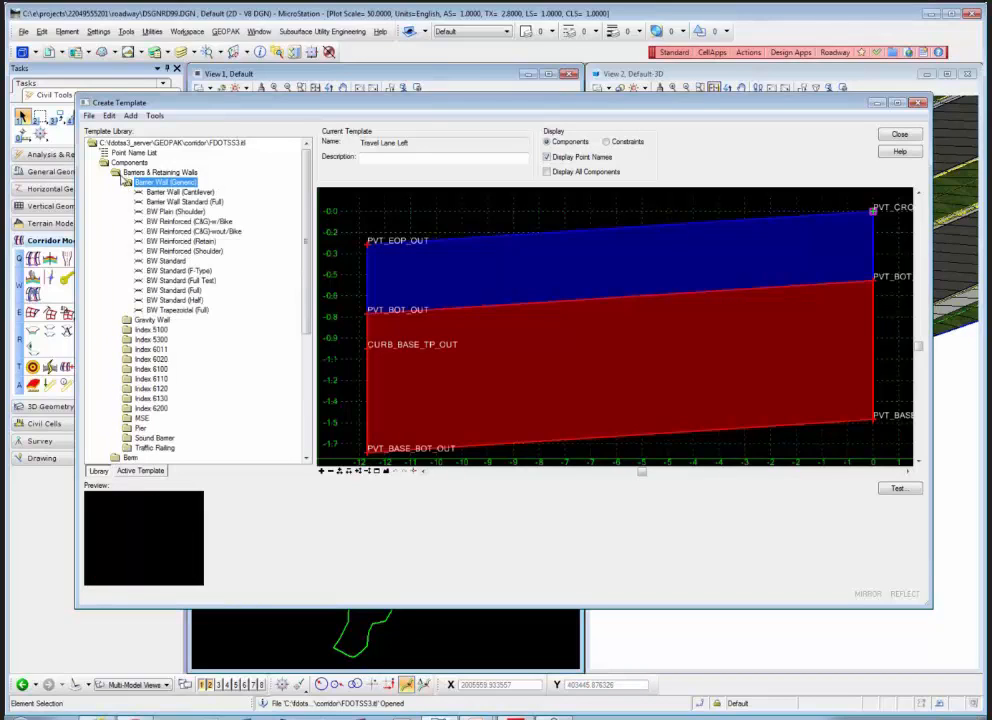
left_click(140, 191)
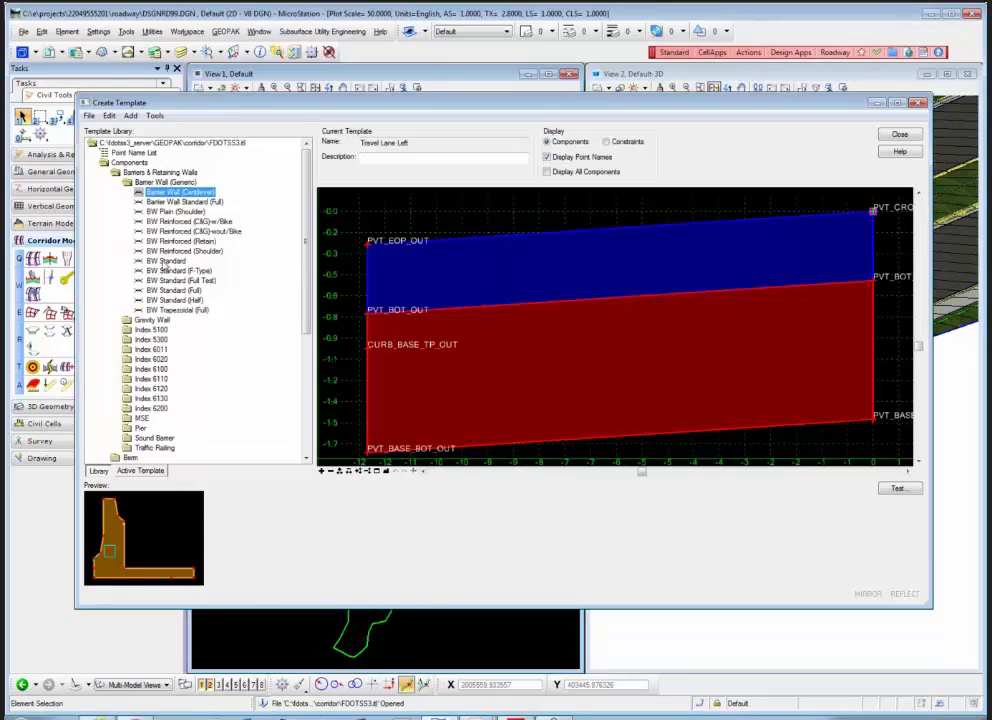
left_click(164, 261)
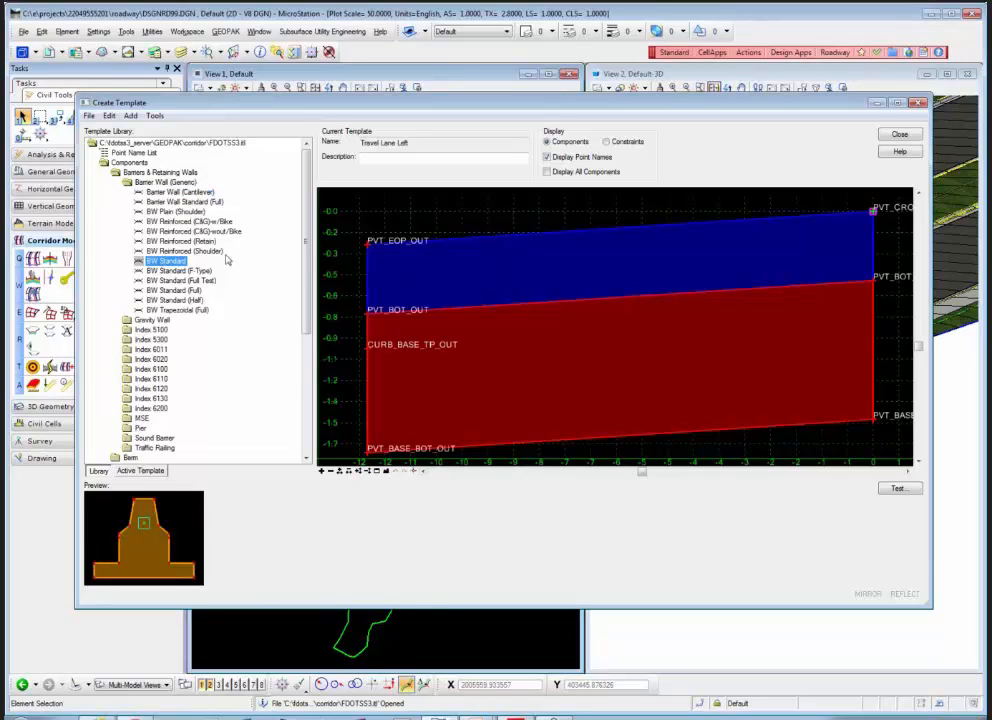
left_click(180, 271)
left_click(190, 281)
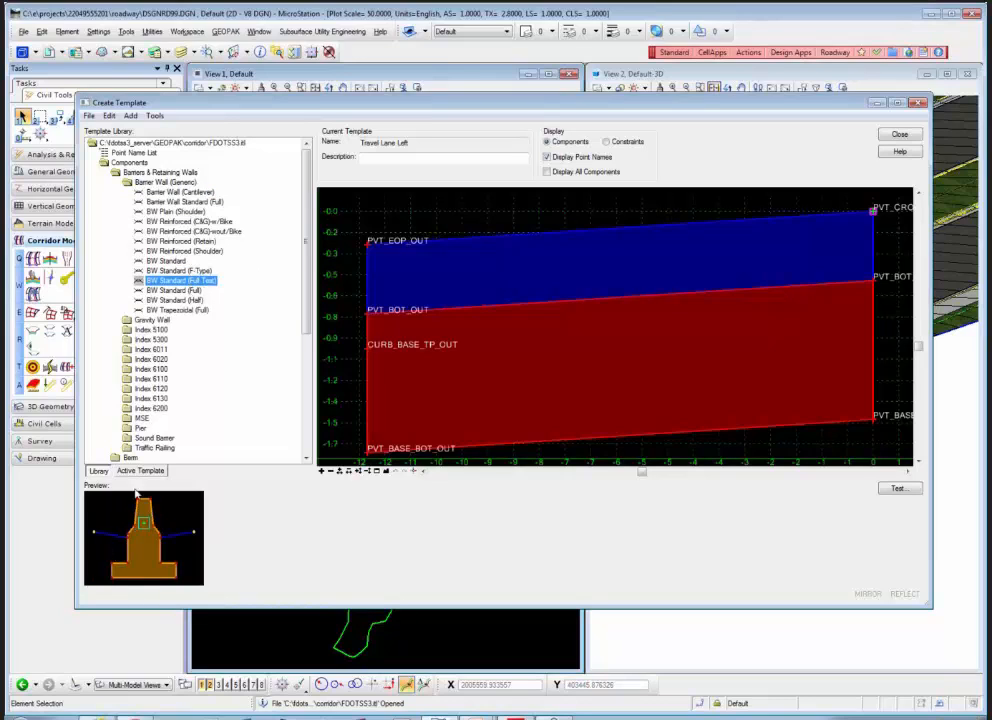
Step: Examine the BW Standard (Full Test) and BW Standard barrier sections as current templates, ending on BW Standard
double_click(180, 281)
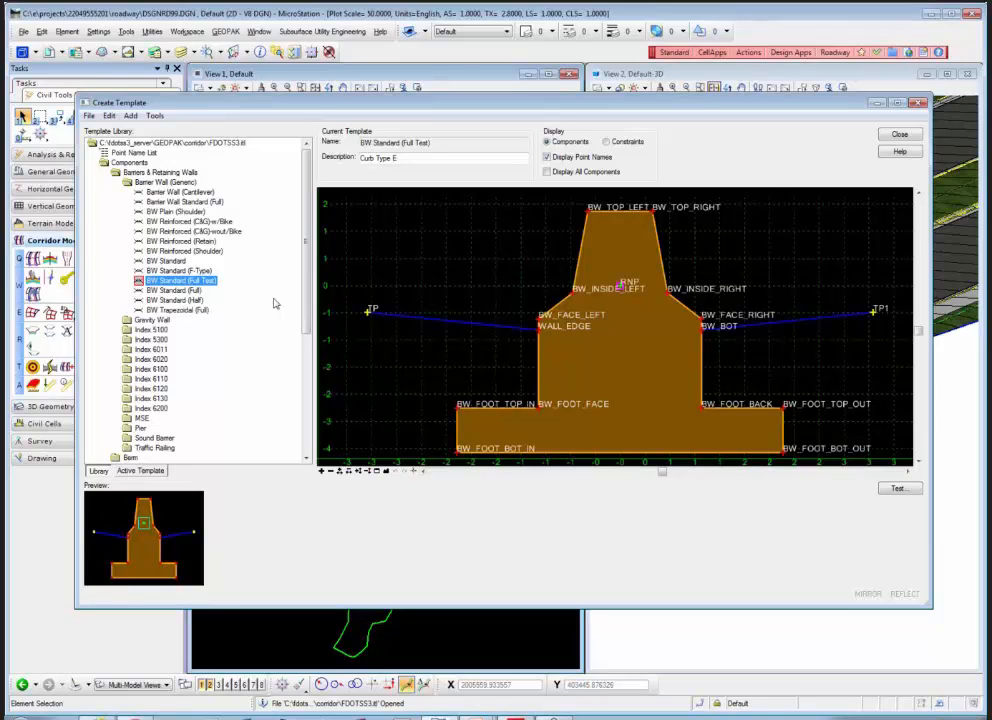
key("Up")
key("Up")
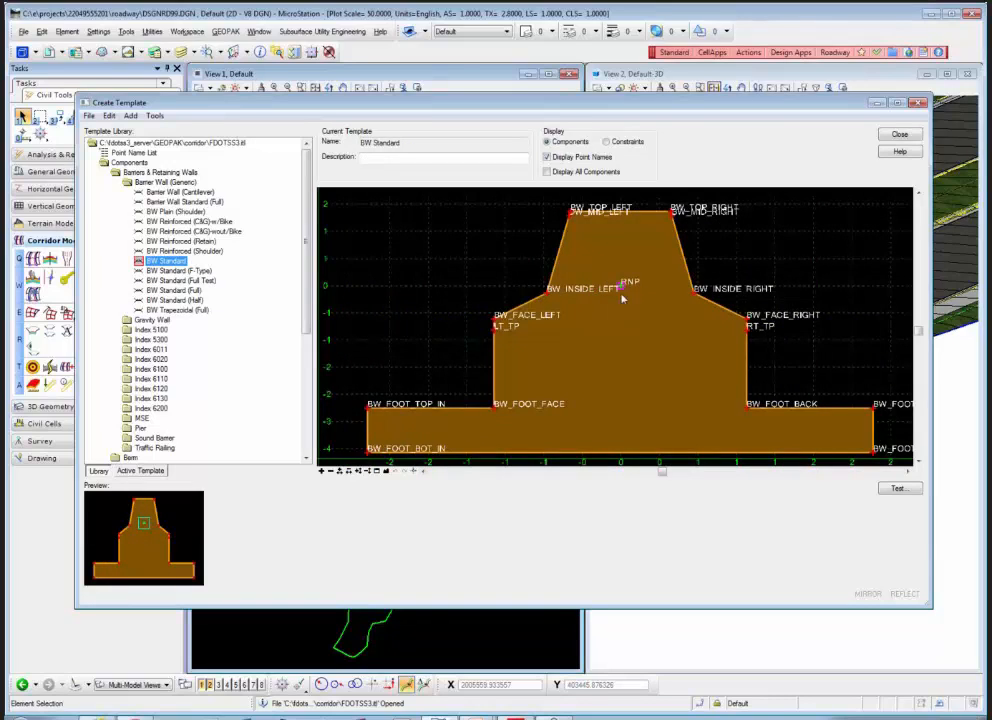
right_click(502, 334)
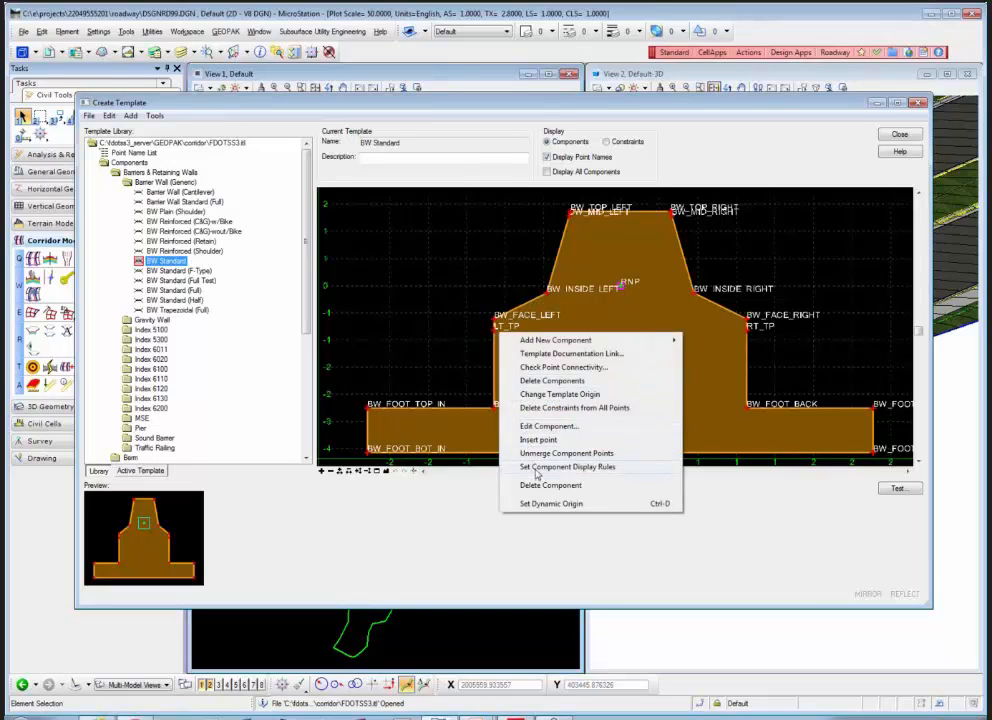
left_click(474, 343)
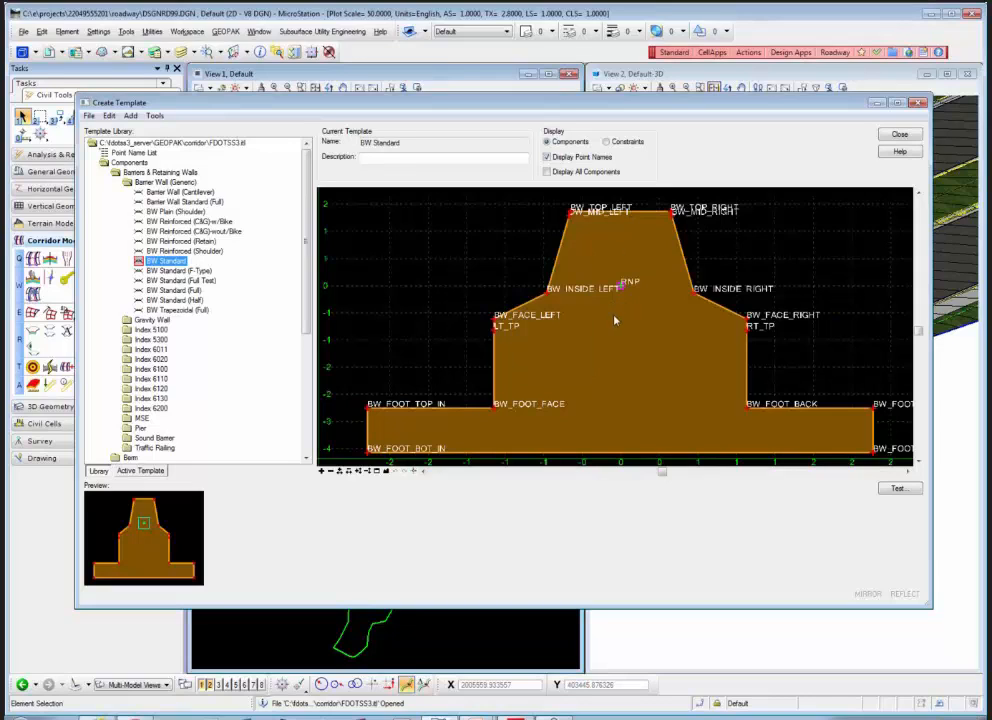
Step: Collapse the Barrier Wall (Generic), Barriers & Retaining Walls and Components folders in the template library
left_click(130, 184)
left_click(127, 183)
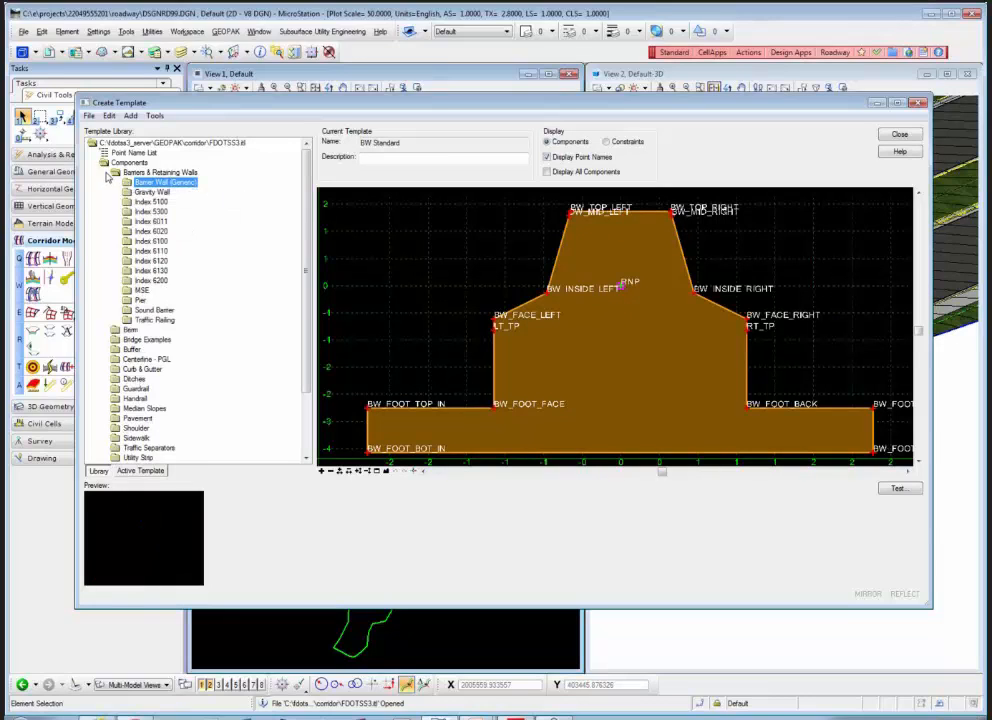
left_click(106, 164)
double_click(117, 172)
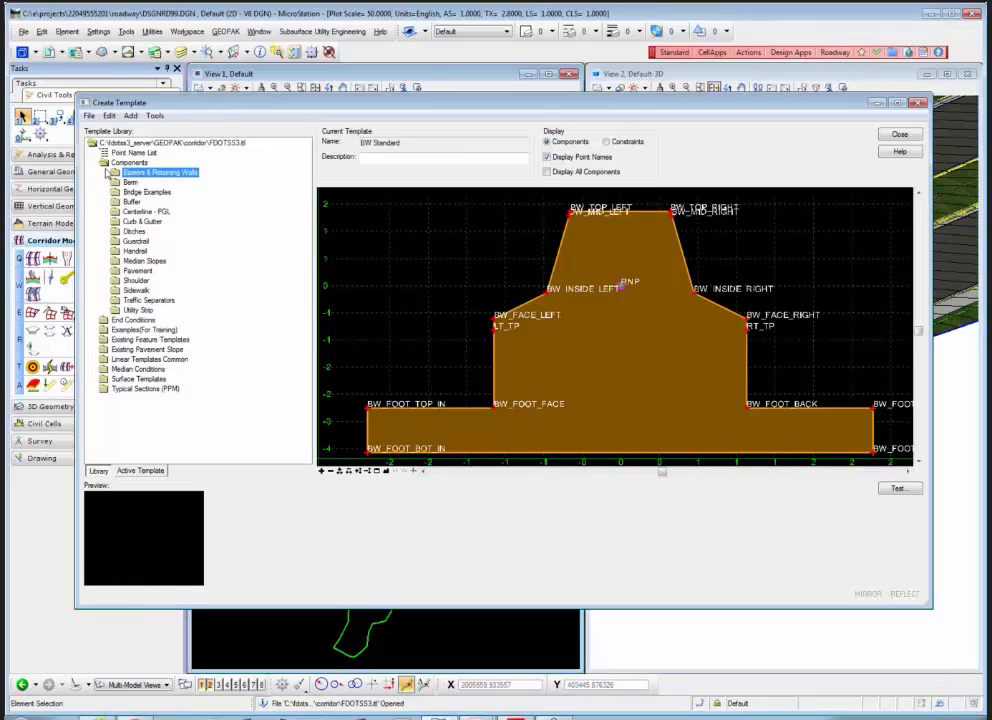
double_click(105, 163)
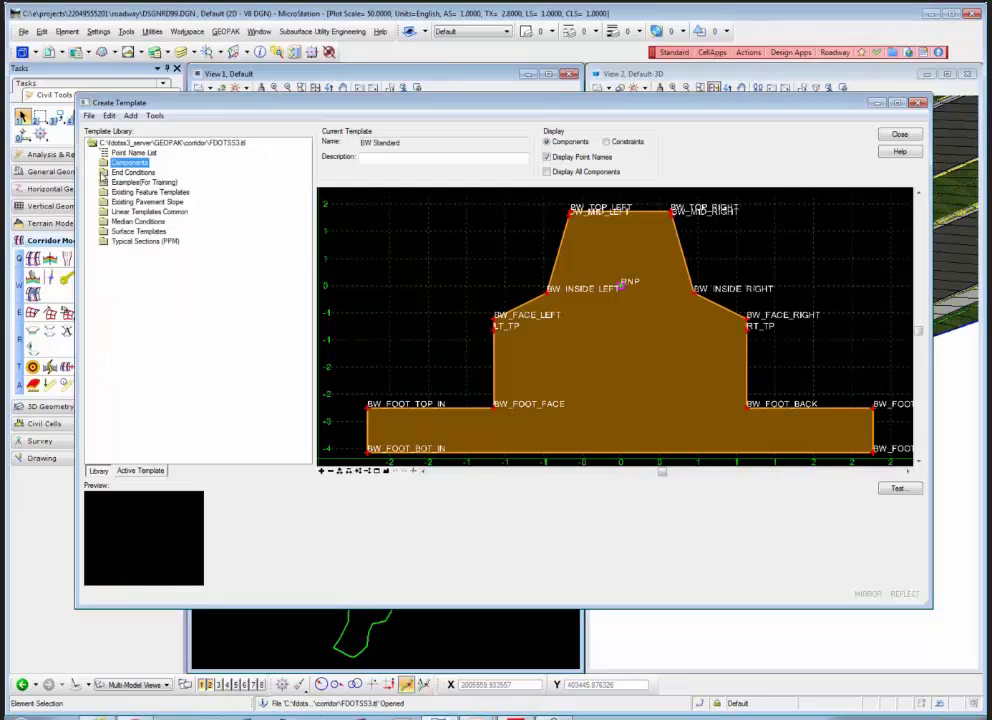
Step: Preview the Cut & Fill, Cut & Fill to R/W, FDOT Standard Cut & Fill and Standard Search Line (Trigger) end conditions
double_click(105, 173)
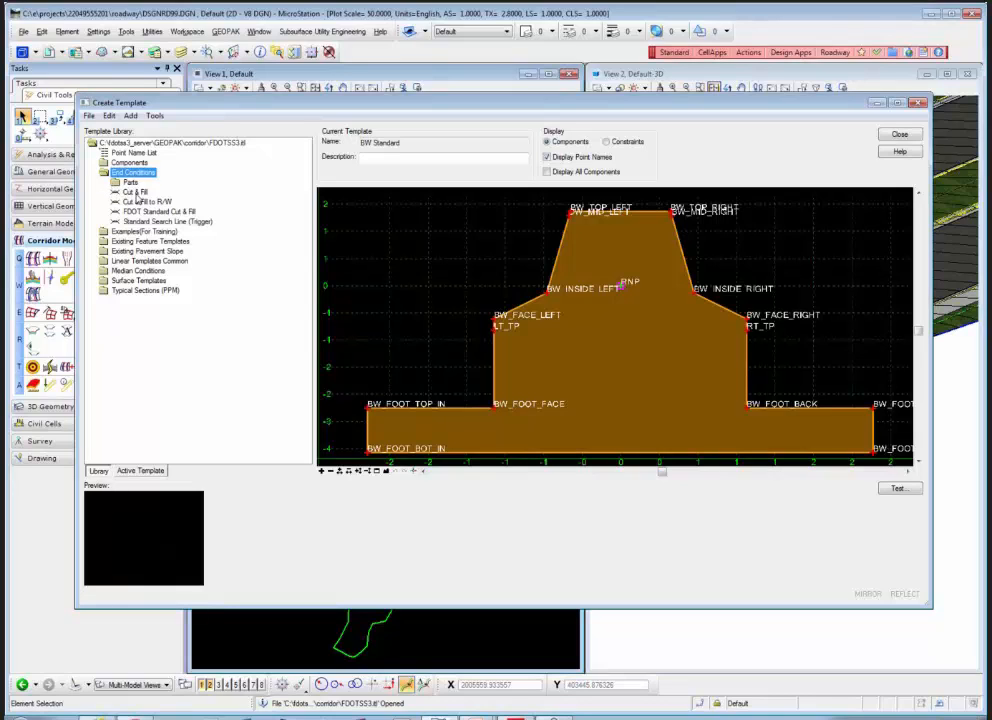
left_click(135, 191)
left_click(145, 201)
left_click(150, 211)
left_click(150, 221)
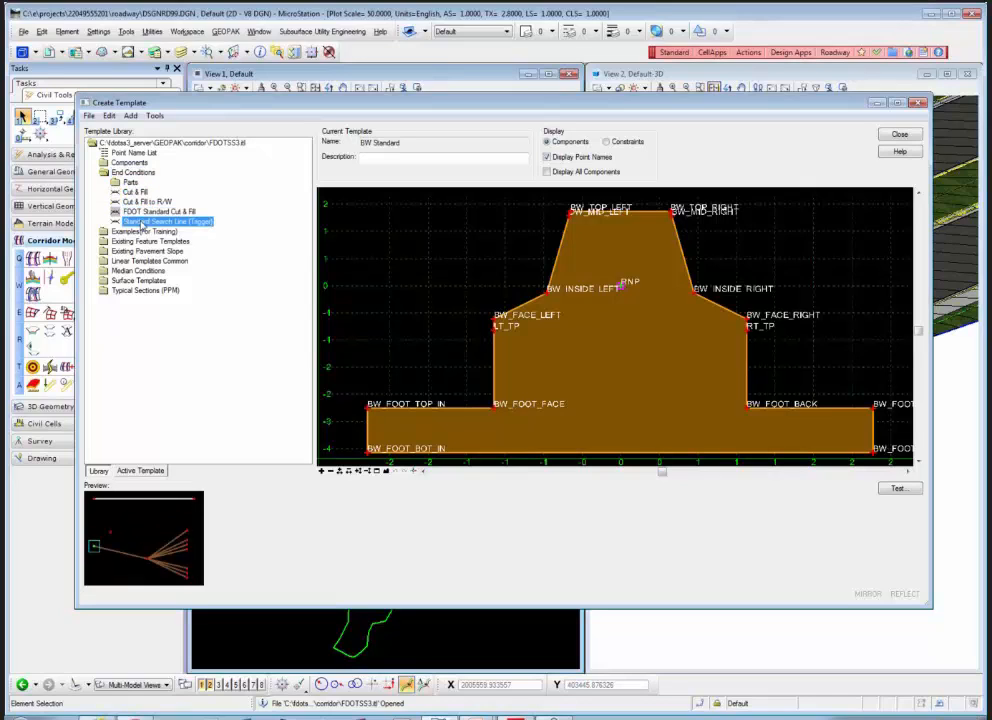
Step: Examine the cut and fill slopes of the Cut & Fill and Cut & Fill to R/W end conditions as current templates
left_click(137, 192)
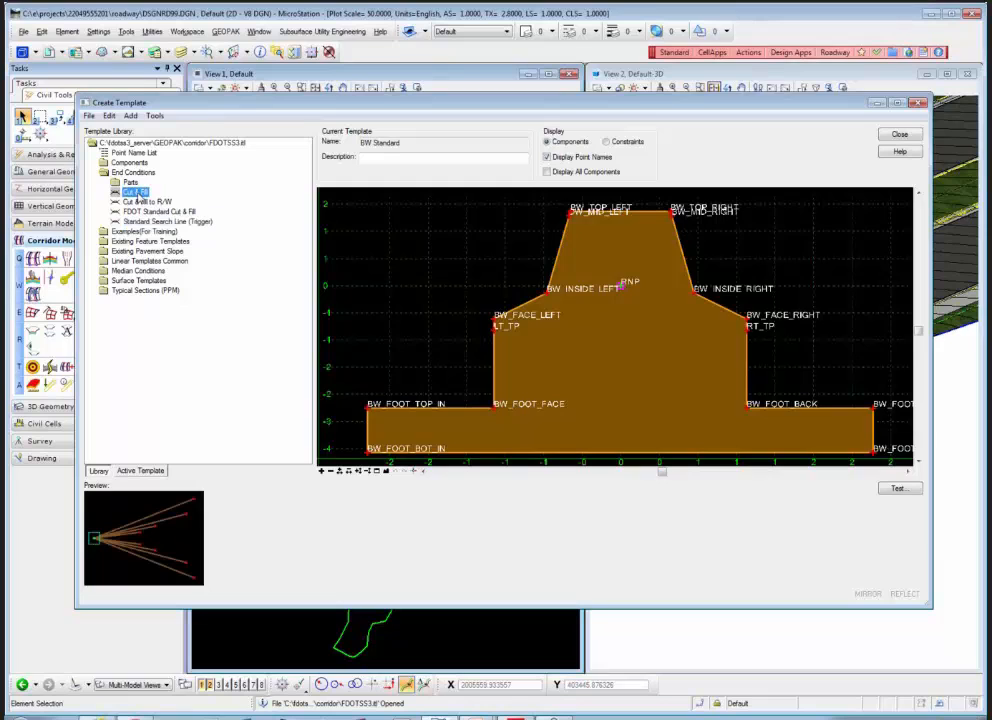
double_click(137, 192)
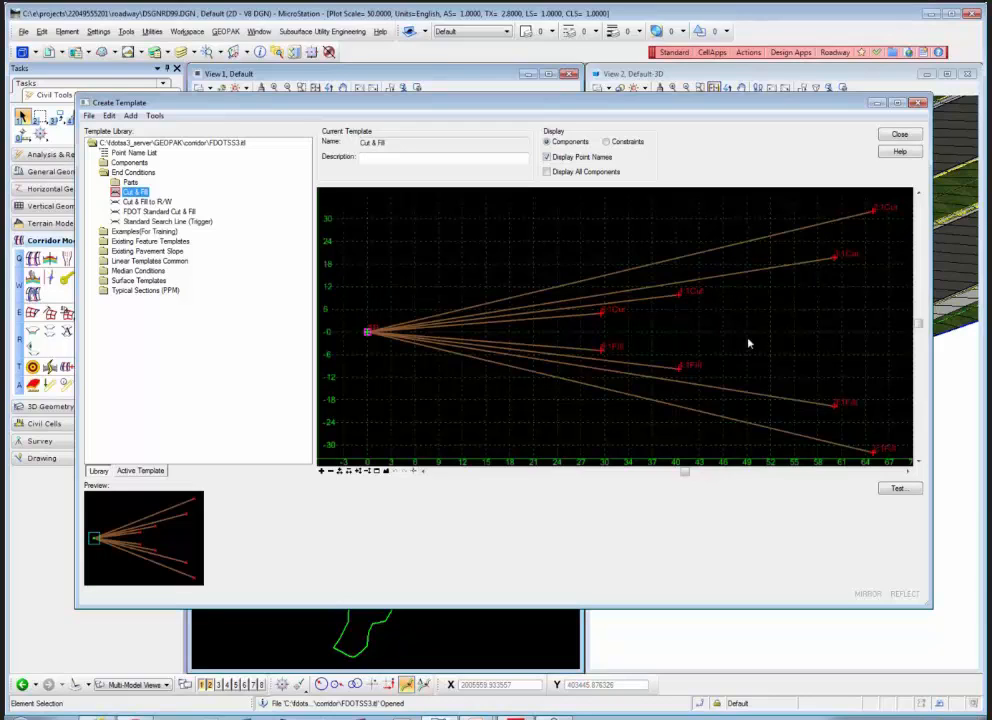
double_click(145, 202)
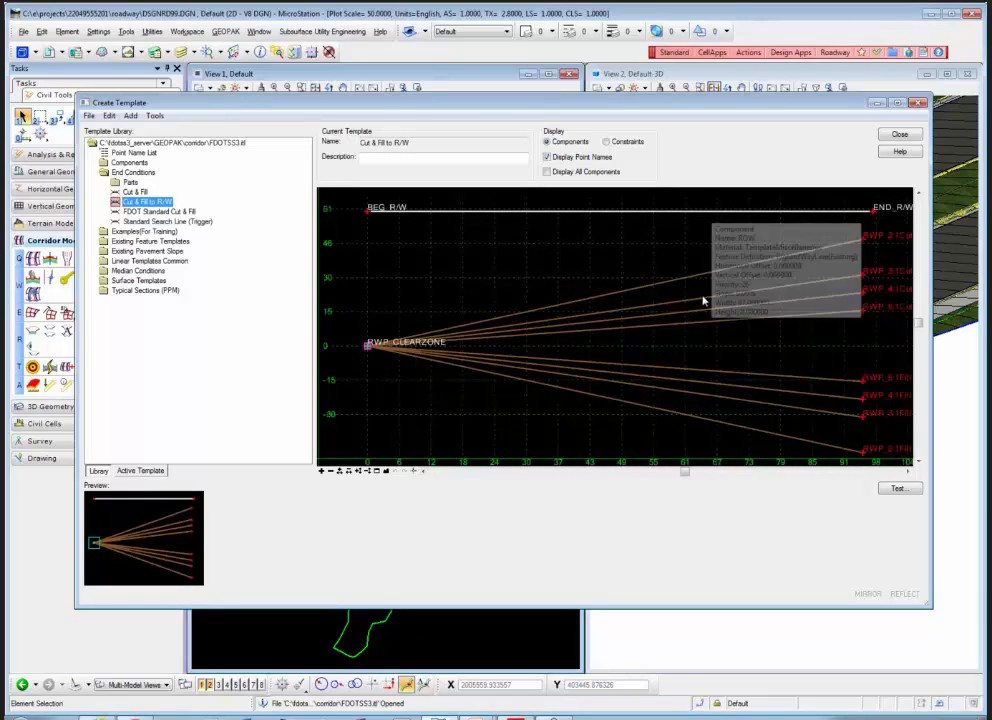
mouse_move(650, 407)
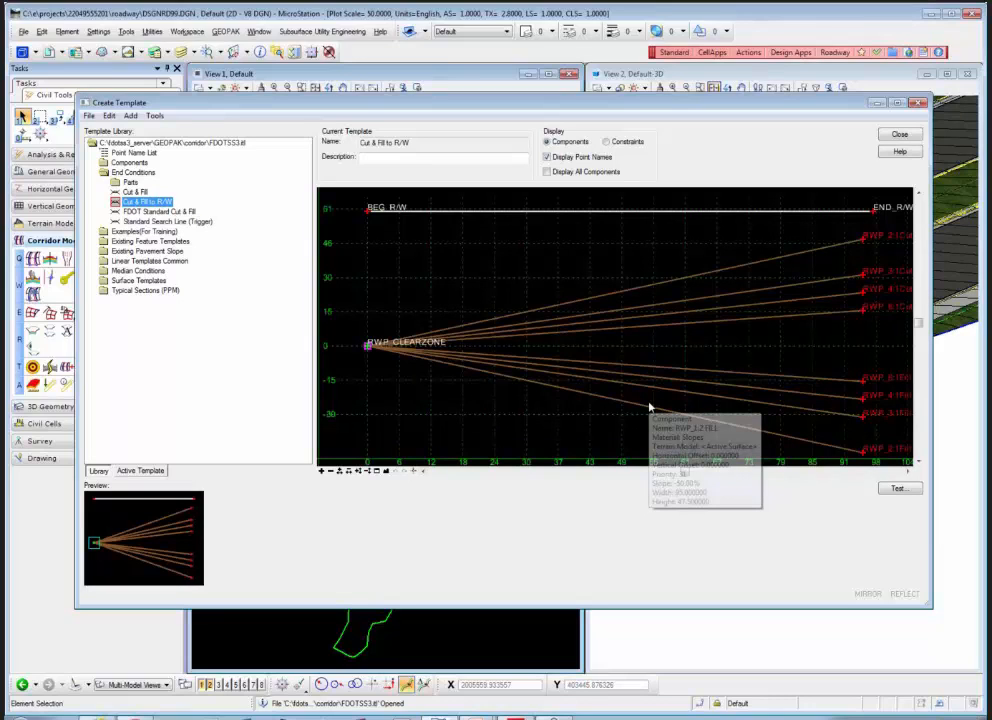
Step: Make FDOT Standard Cut & Fill the current template and display all of its components
key("Down")
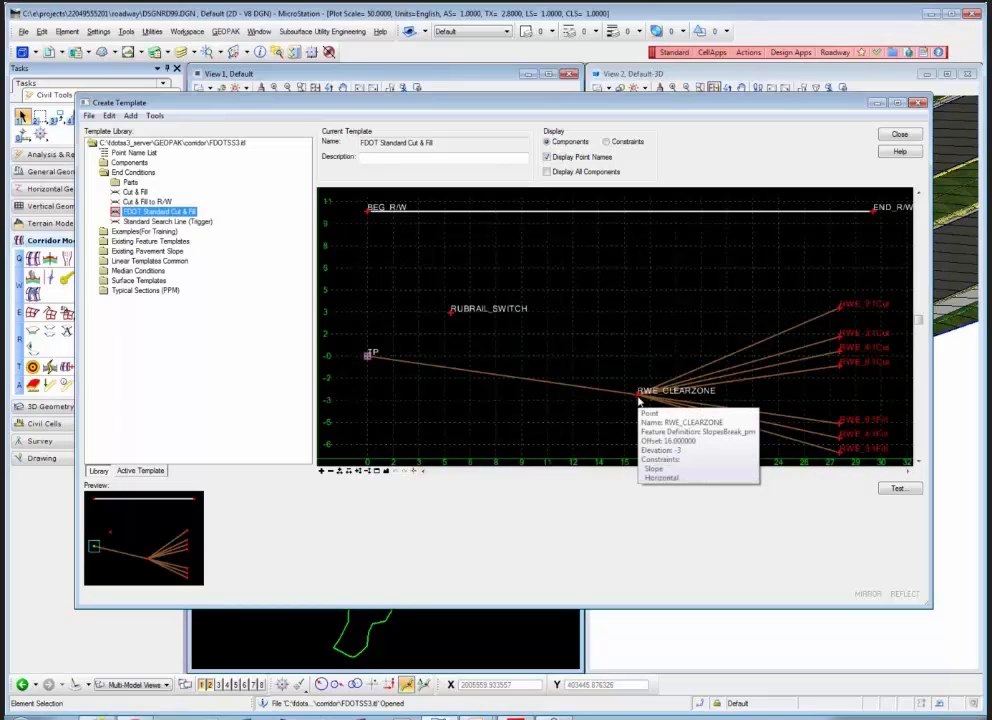
left_click(548, 171)
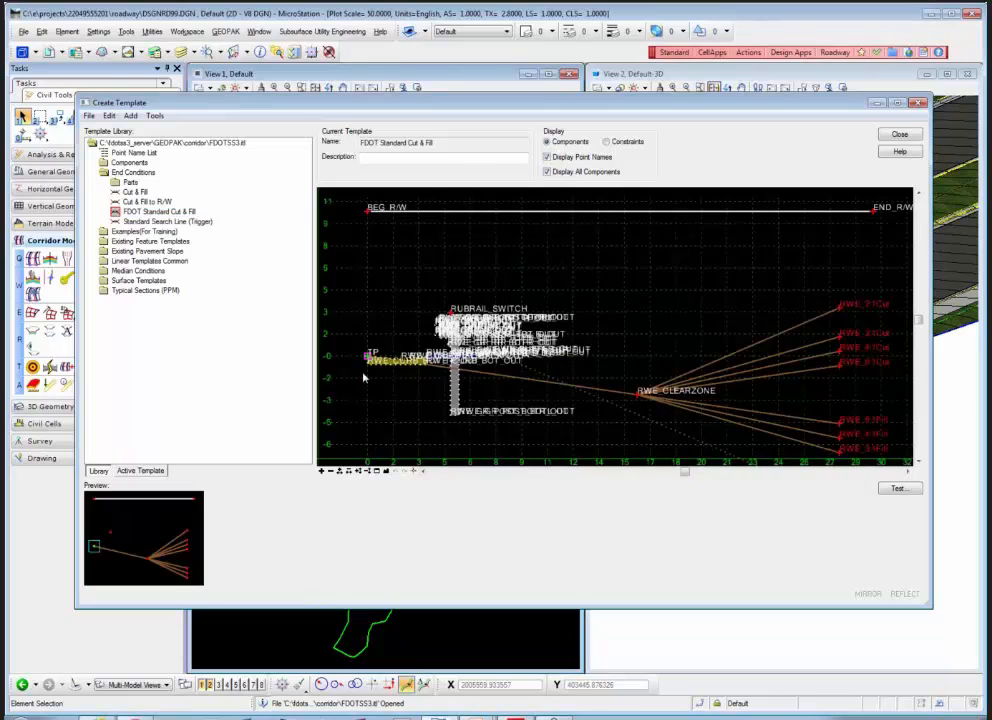
mouse_move(372, 358)
Step: Examine the Standard Search Line (Trigger) template's search line, and collapse the End Conditions folder
left_click(173, 223)
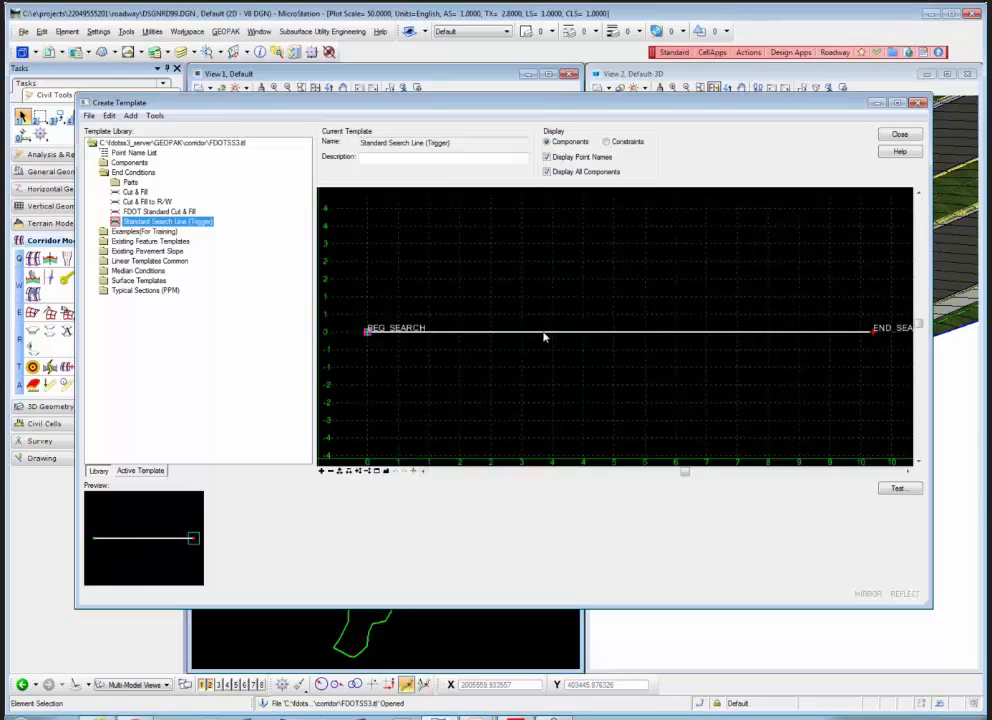
mouse_move(522, 340)
left_click(104, 174)
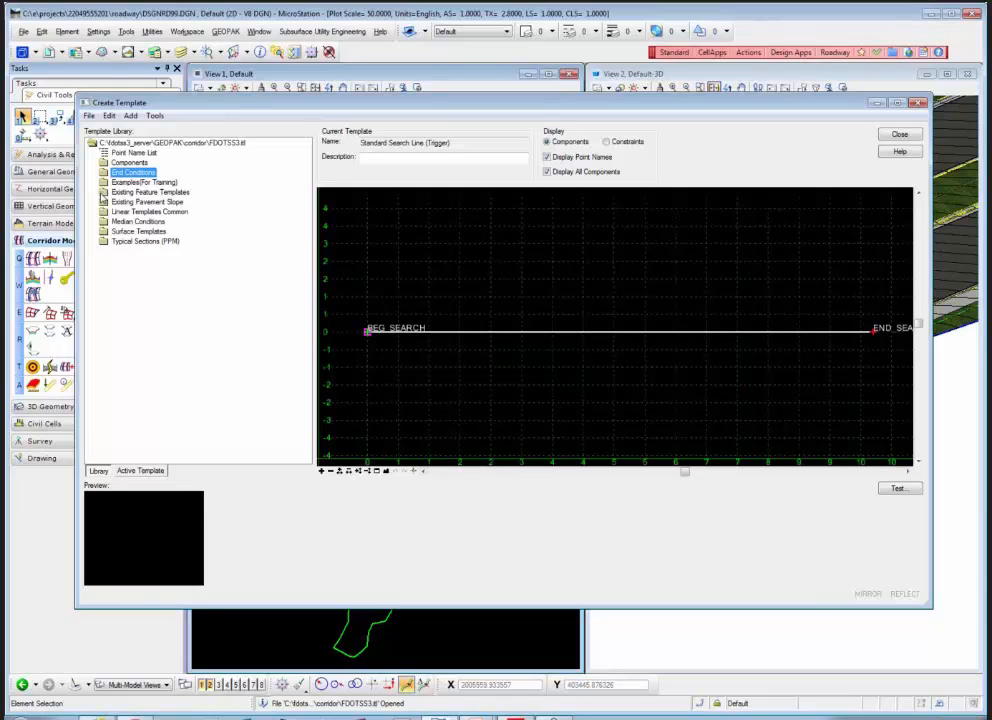
Step: Make Common Ditch Left from the Ditches components the current template
left_click(104, 162)
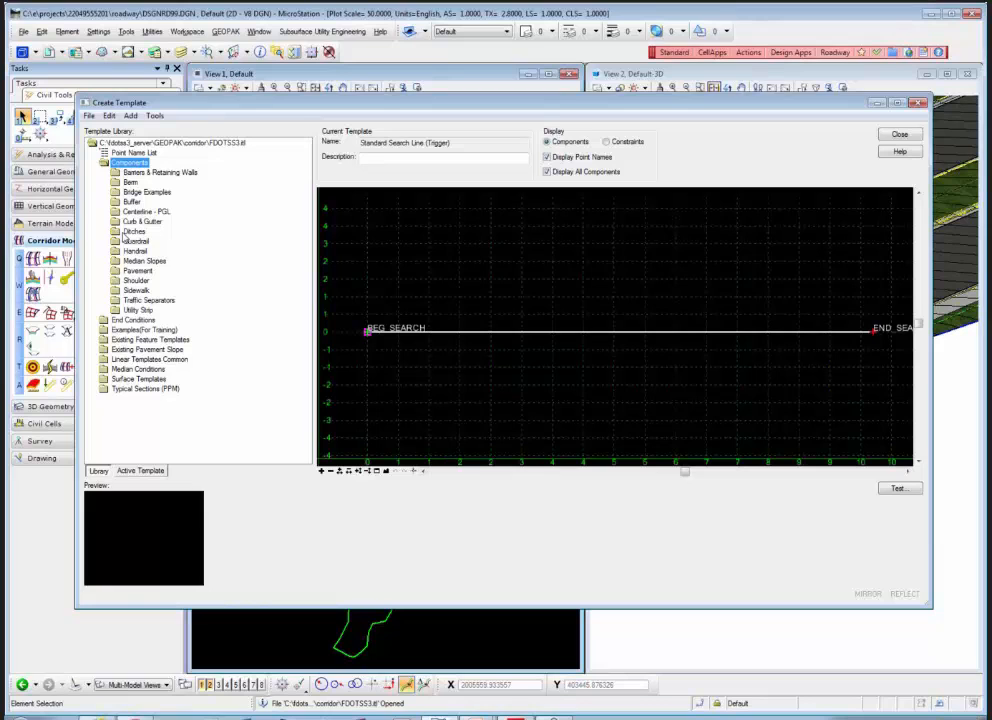
left_click(133, 231)
double_click(162, 251)
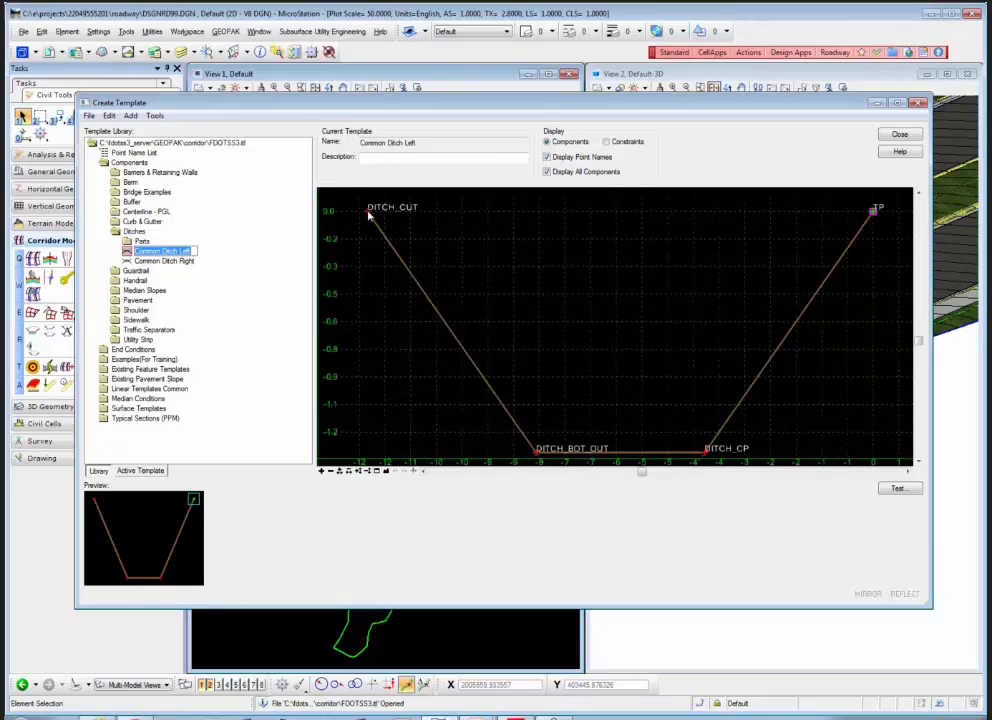
Step: Test the point controls of the DITCH_CUT point to see how the left ditch reshapes
right_click(369, 215)
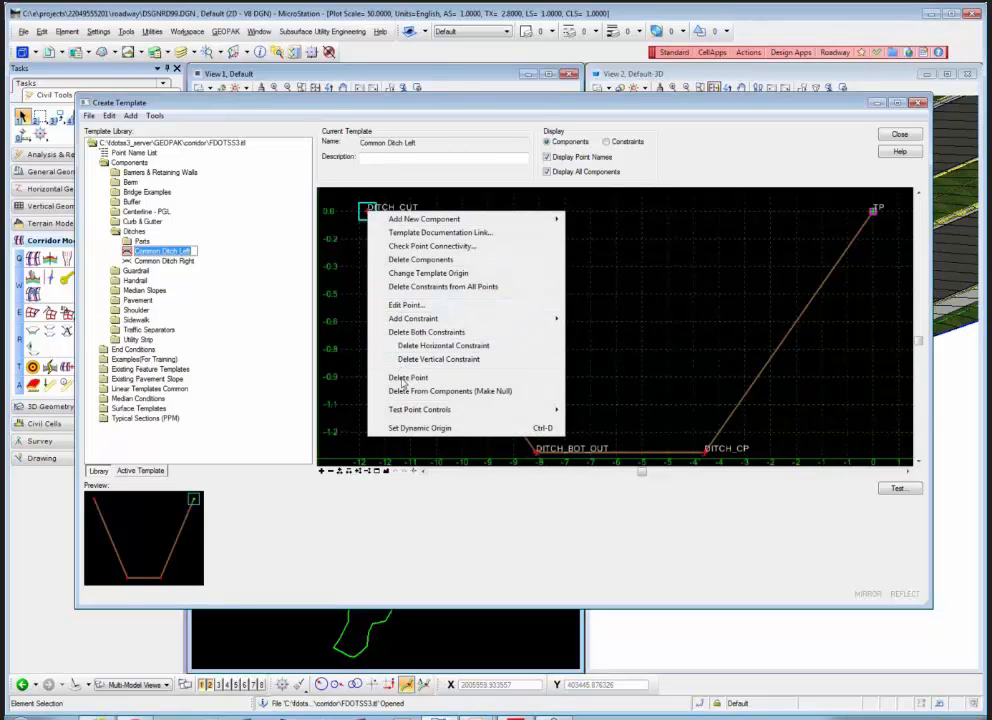
mouse_move(425, 410)
left_click(597, 411)
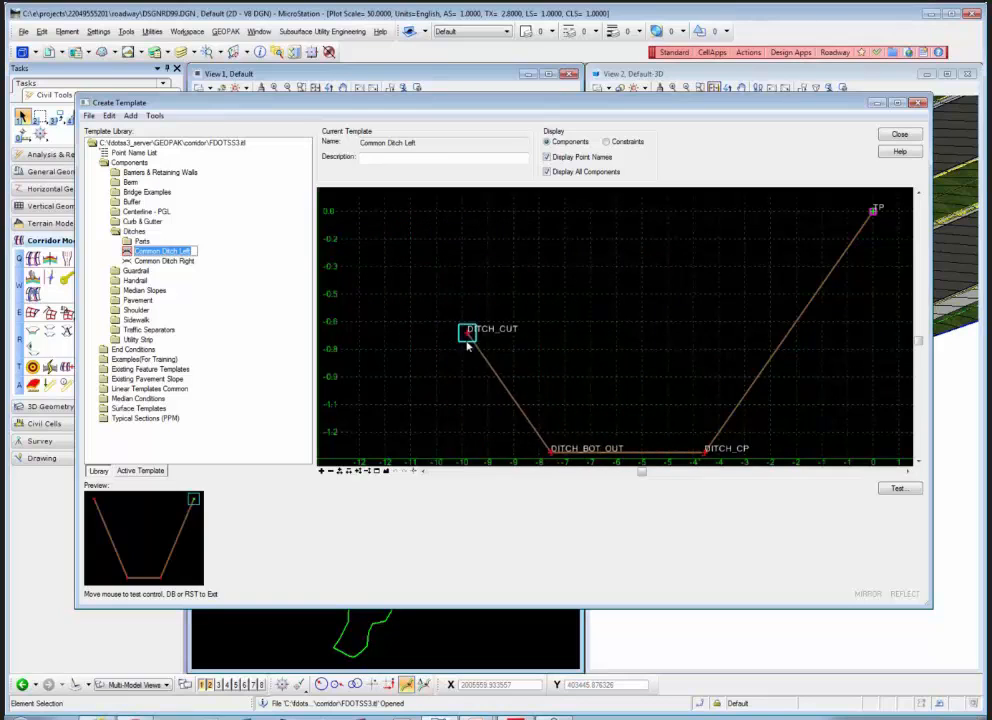
left_click(367, 210)
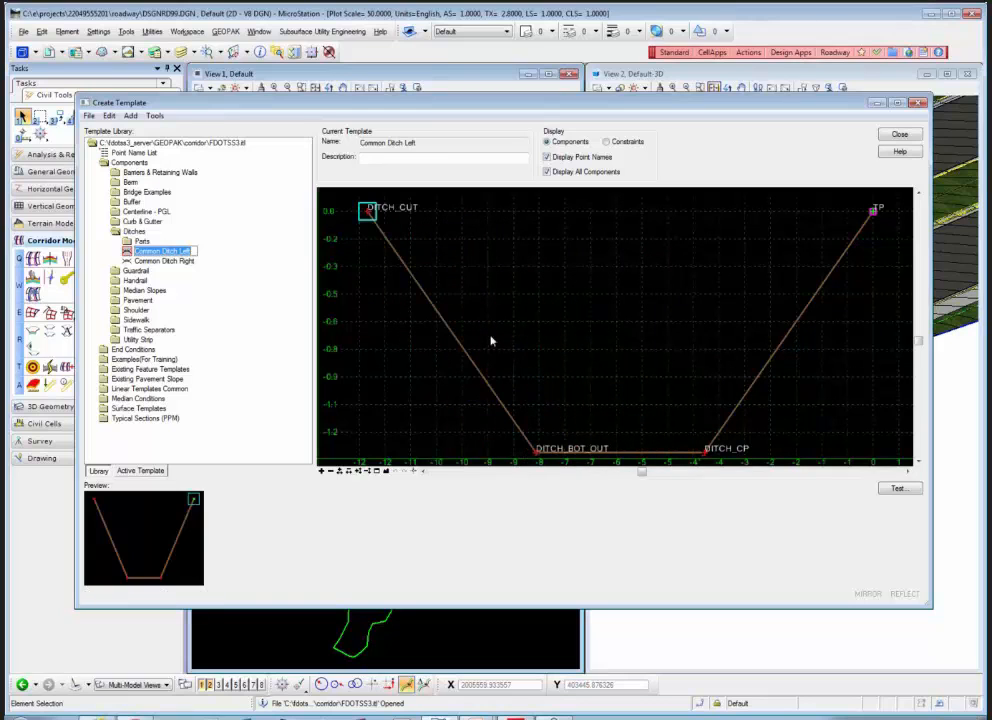
Step: Test the vertical point control of the DITCH_CP point to see how the ditch bottom follows it
right_click(701, 450)
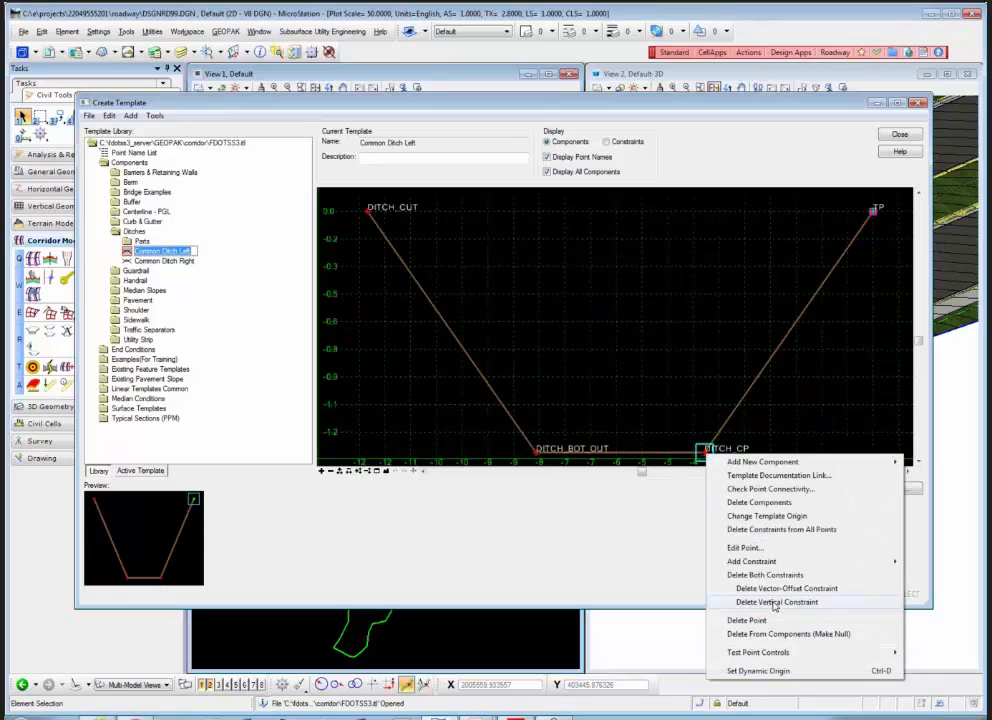
mouse_move(779, 651)
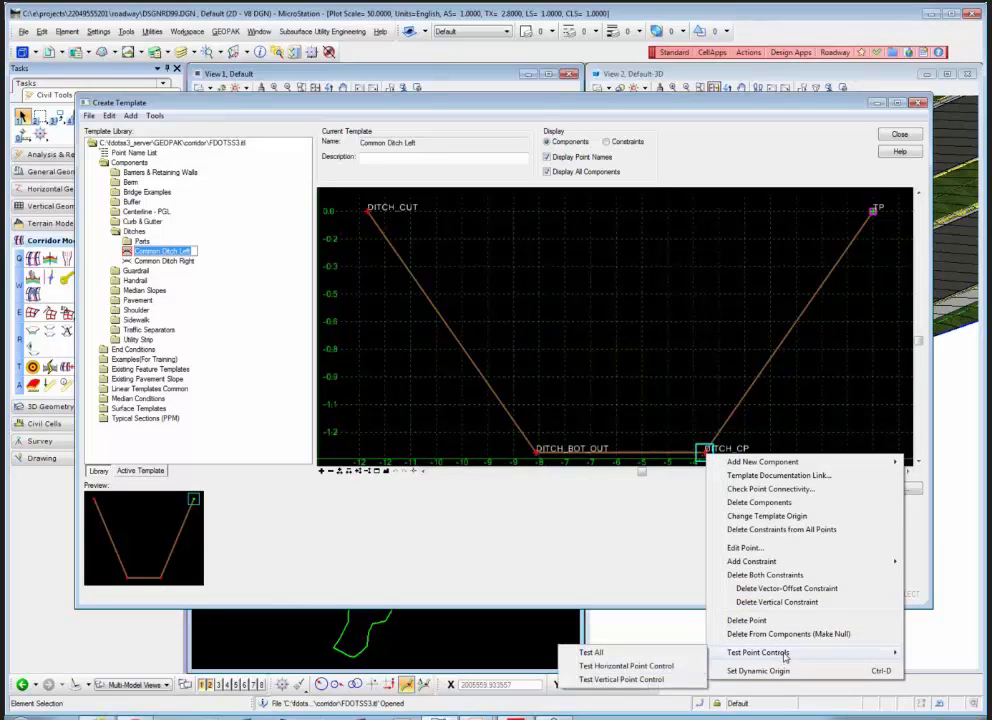
left_click(656, 683)
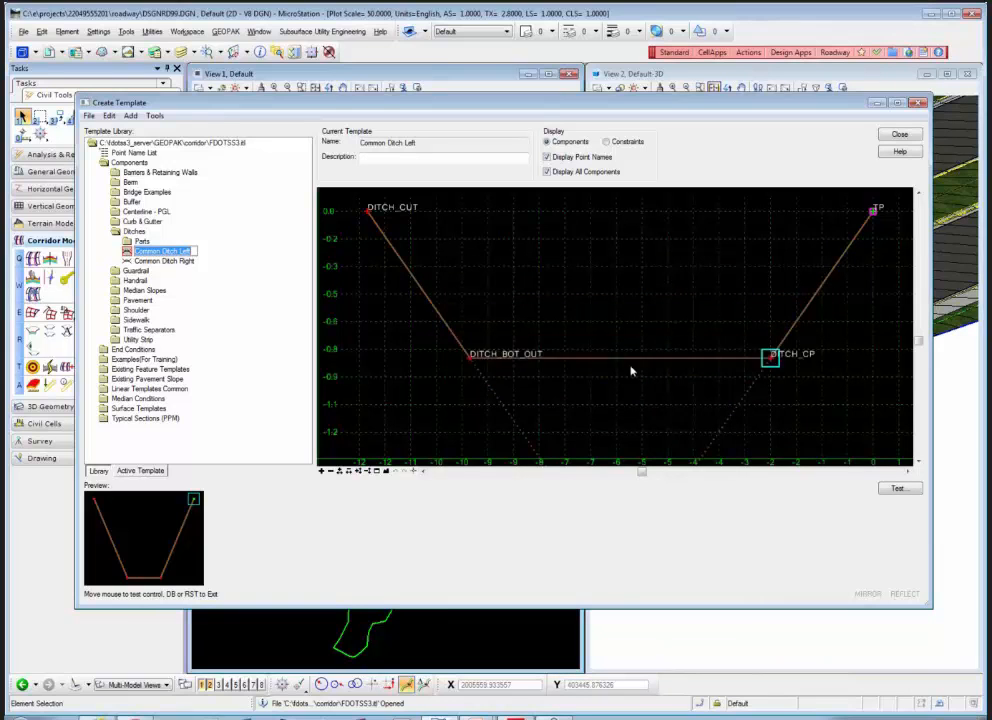
Step: Compare the left ditch with all components hidden and displayed, and examine the V-PT point and the Ditch Back Slope properties
left_click(547, 171)
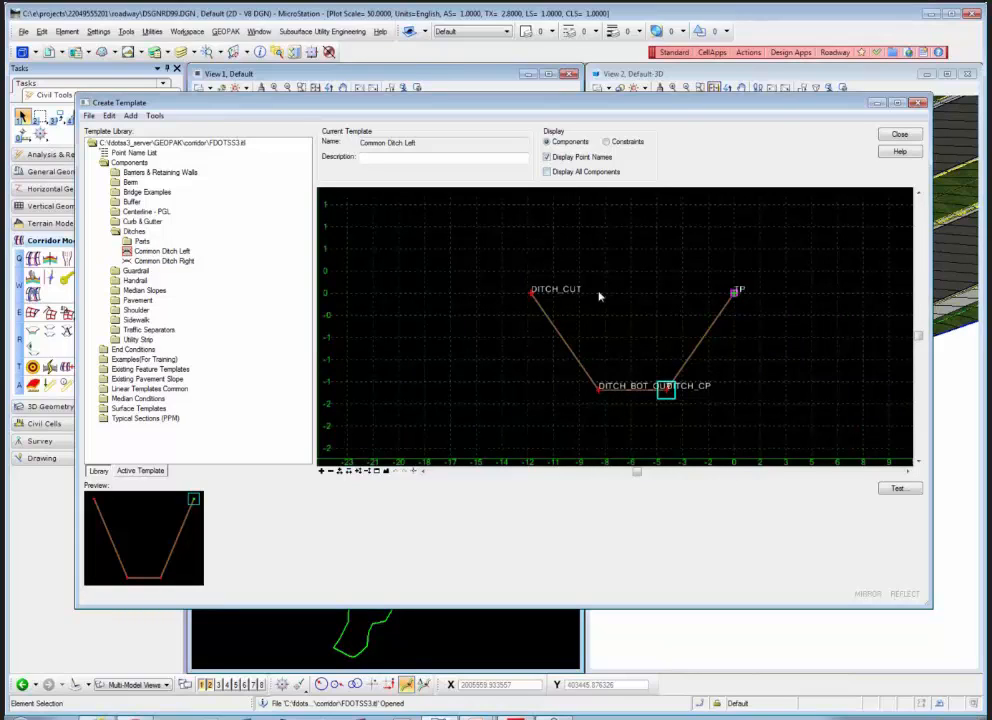
left_click(547, 171)
mouse_move(701, 346)
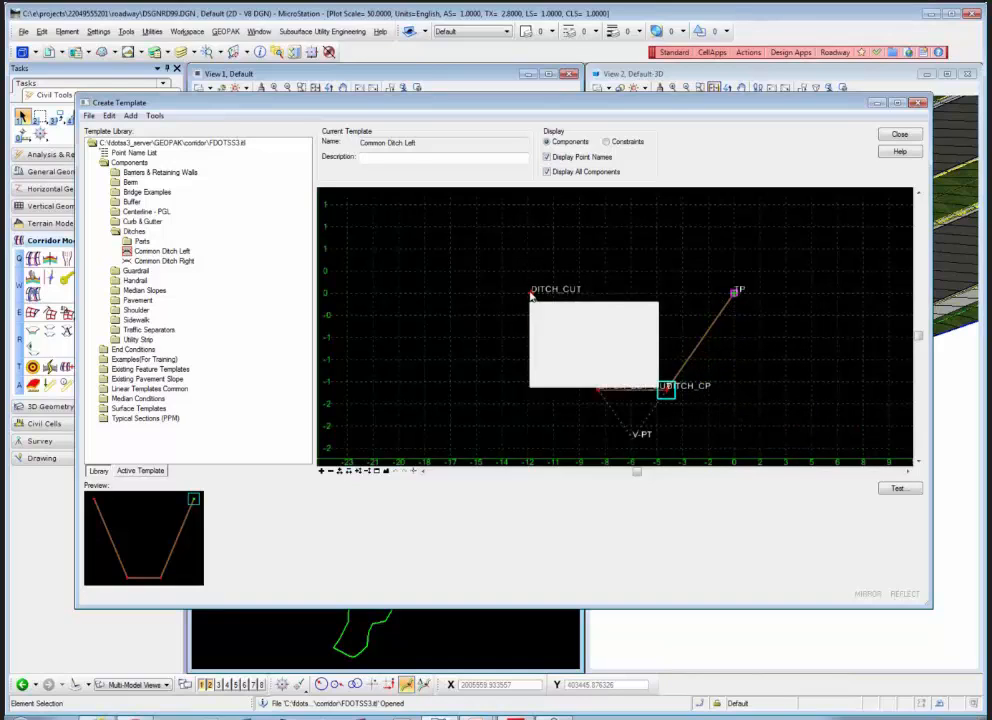
mouse_move(531, 295)
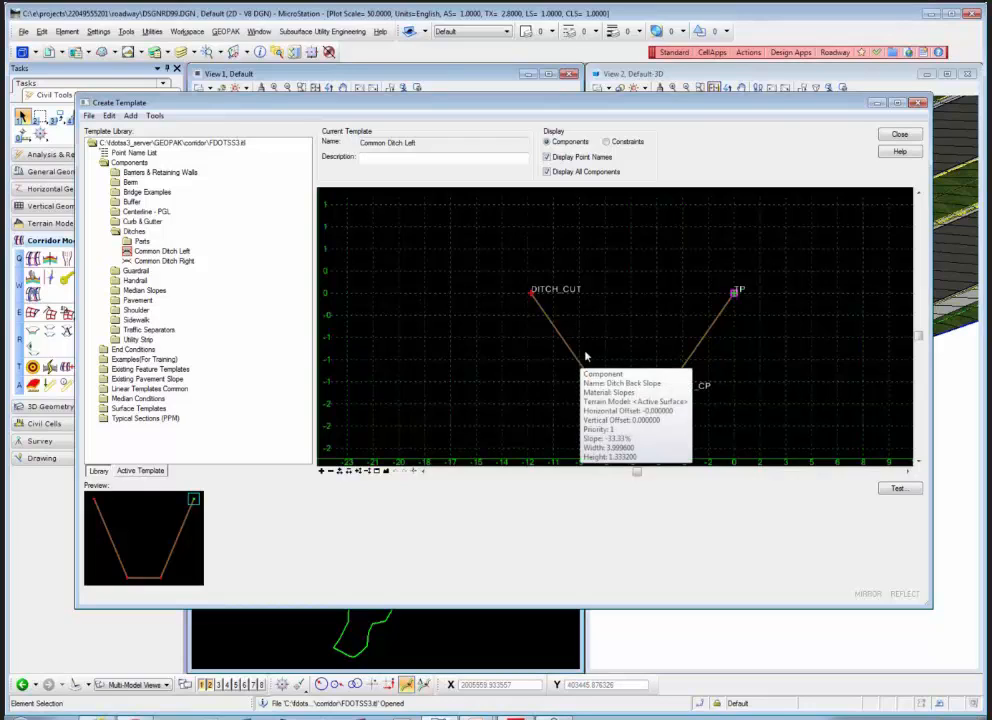
Step: Make Common Ditch Right the current template and collapse the Ditches folder
double_click(165, 261)
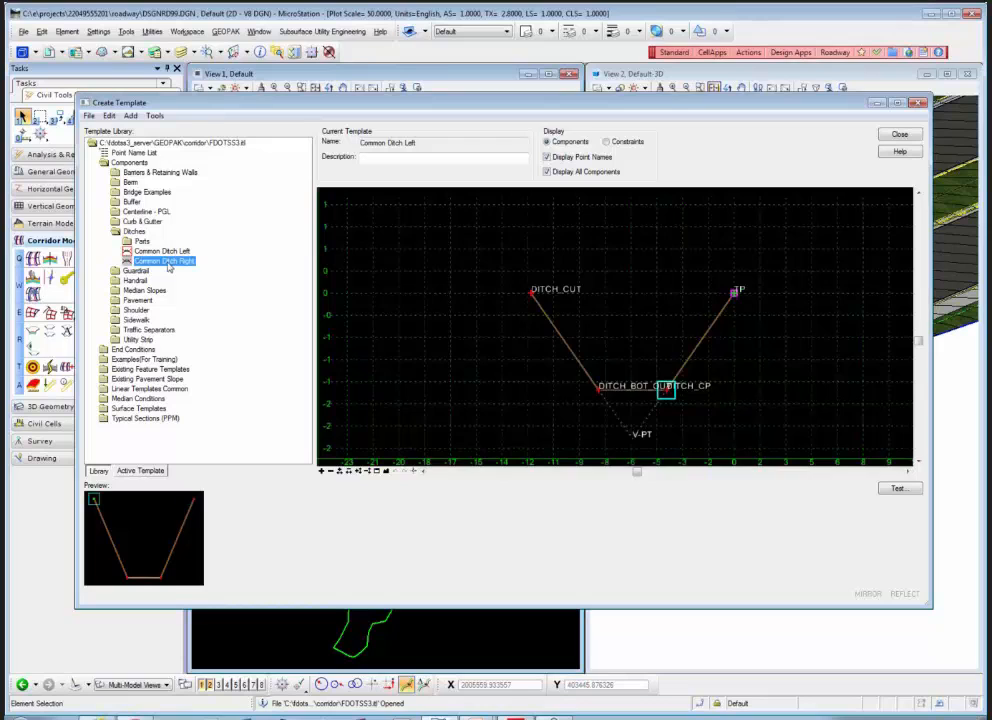
scroll(598, 284, "down", 1)
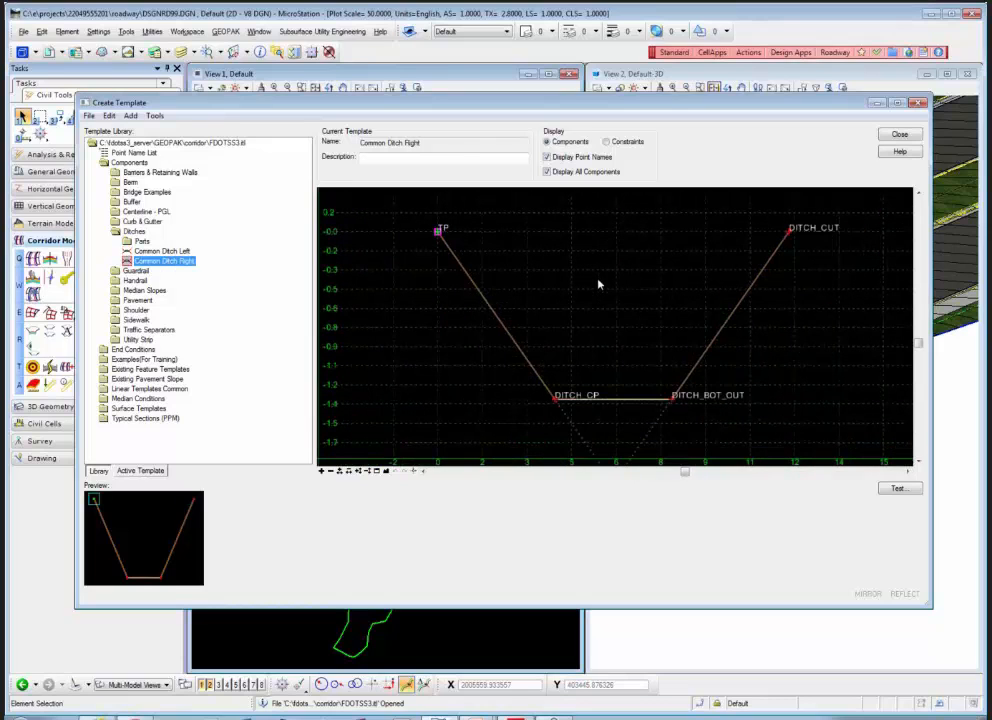
double_click(134, 231)
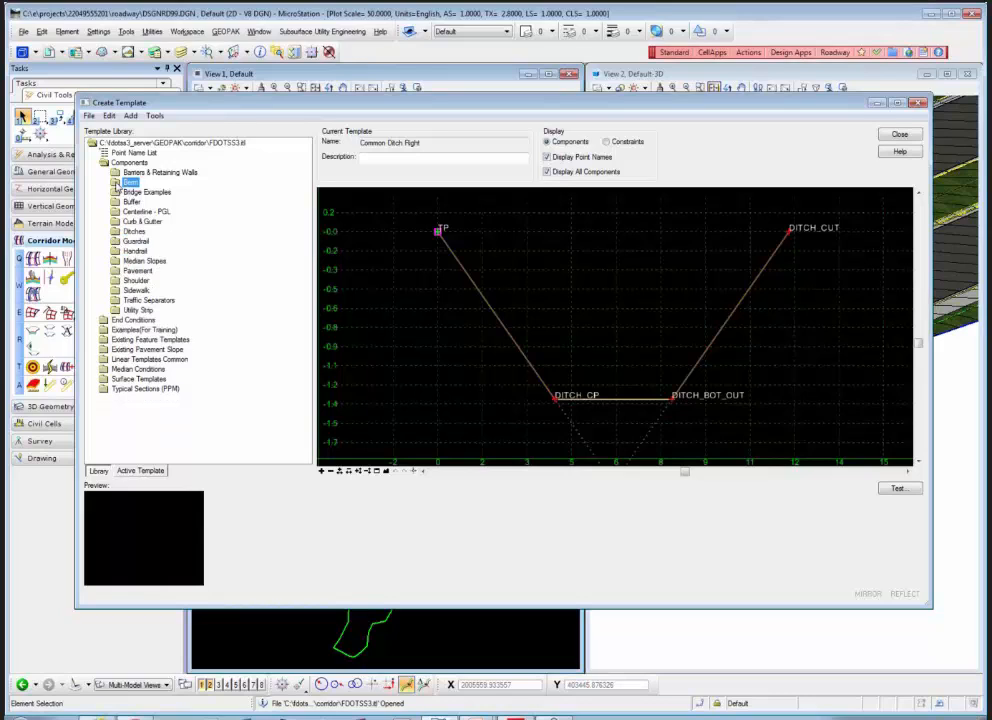
Step: Make Common Berm Left from the Berm components the current template and test its end conditions against the active terrain model
double_click(131, 182)
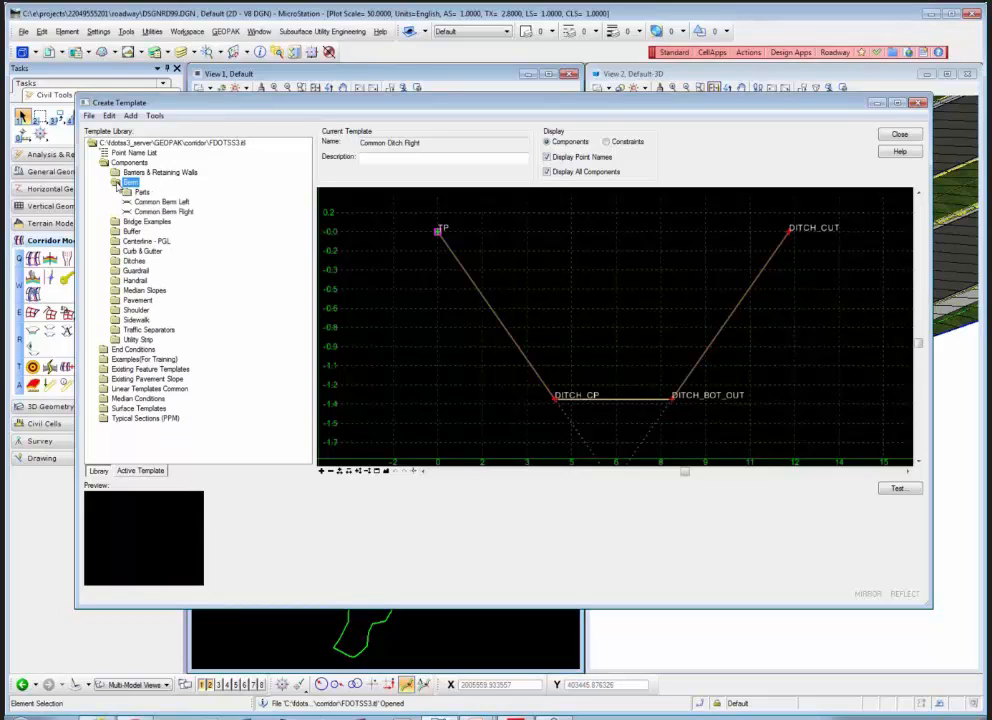
double_click(152, 202)
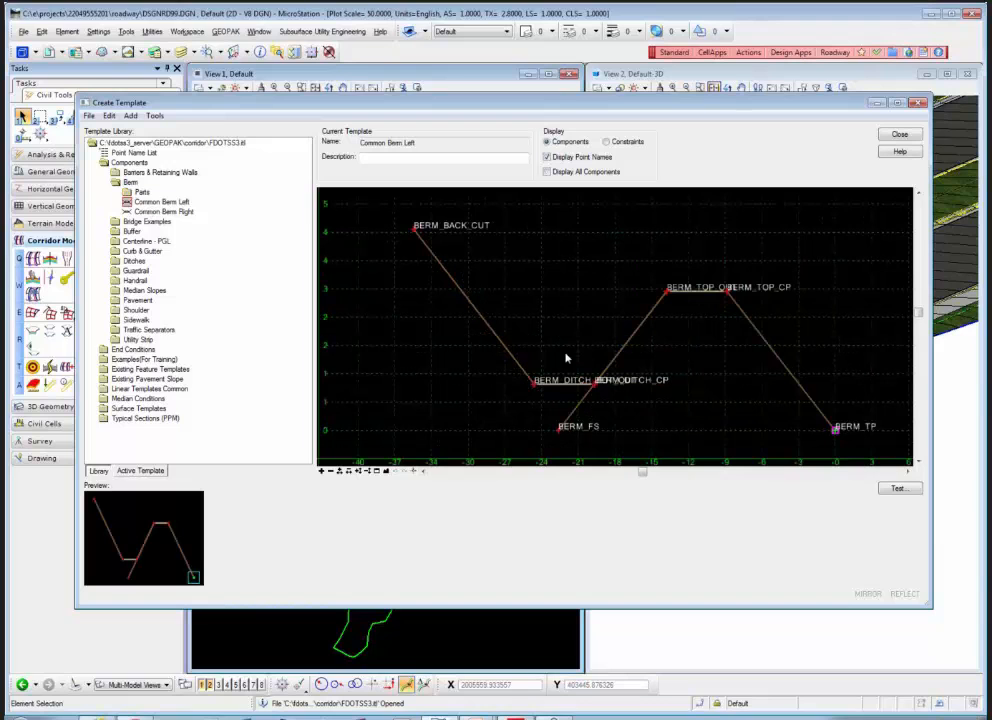
left_click(899, 488)
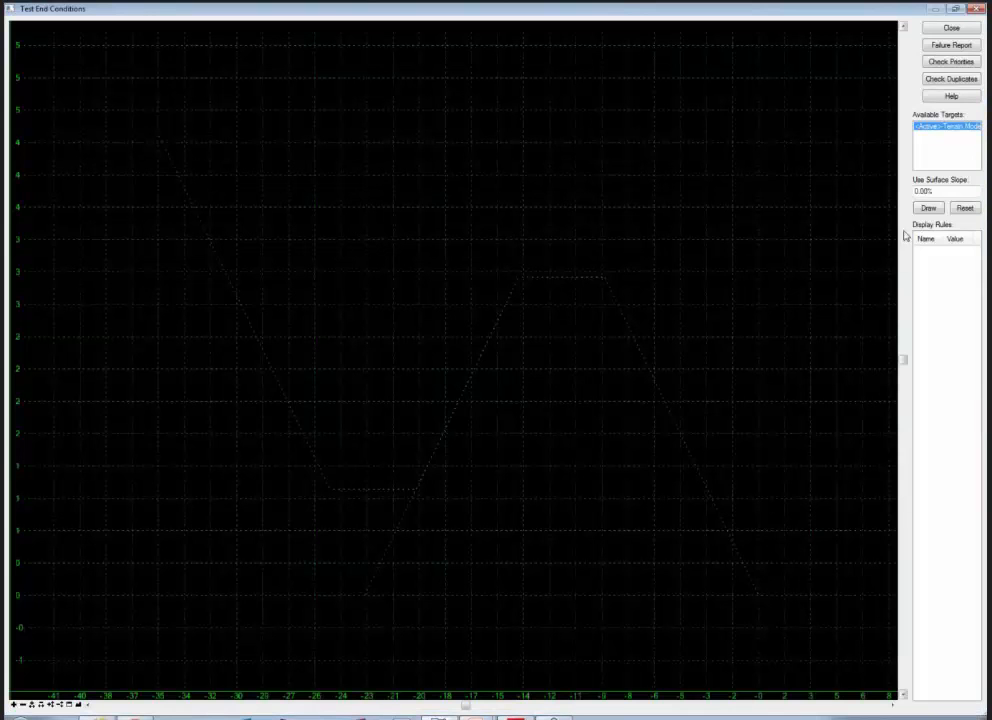
left_click(928, 208)
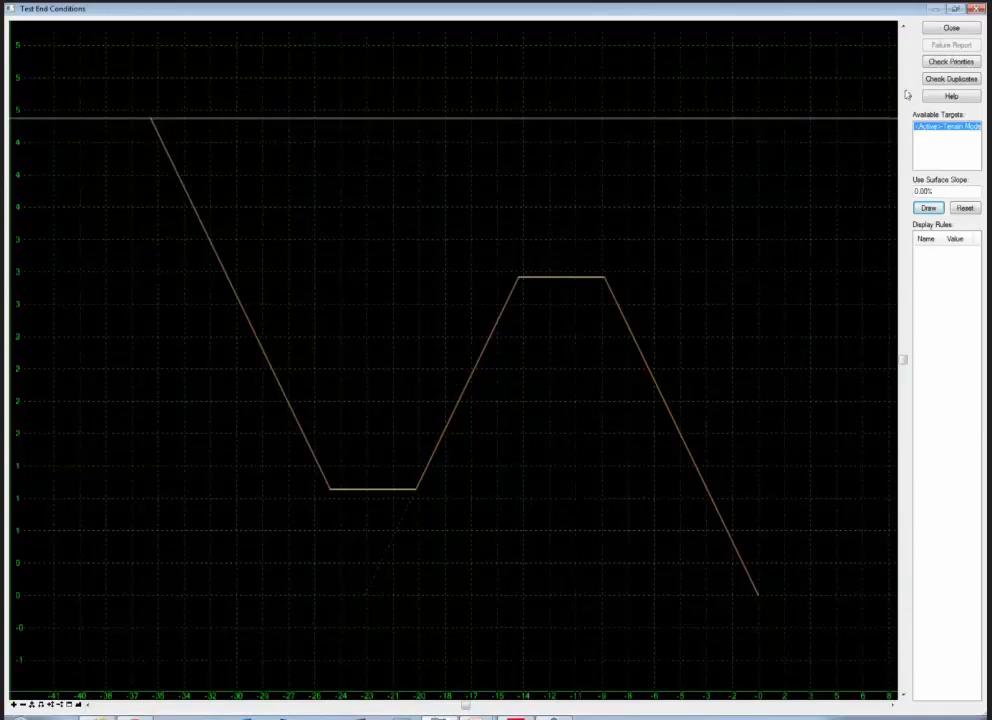
left_click(951, 28)
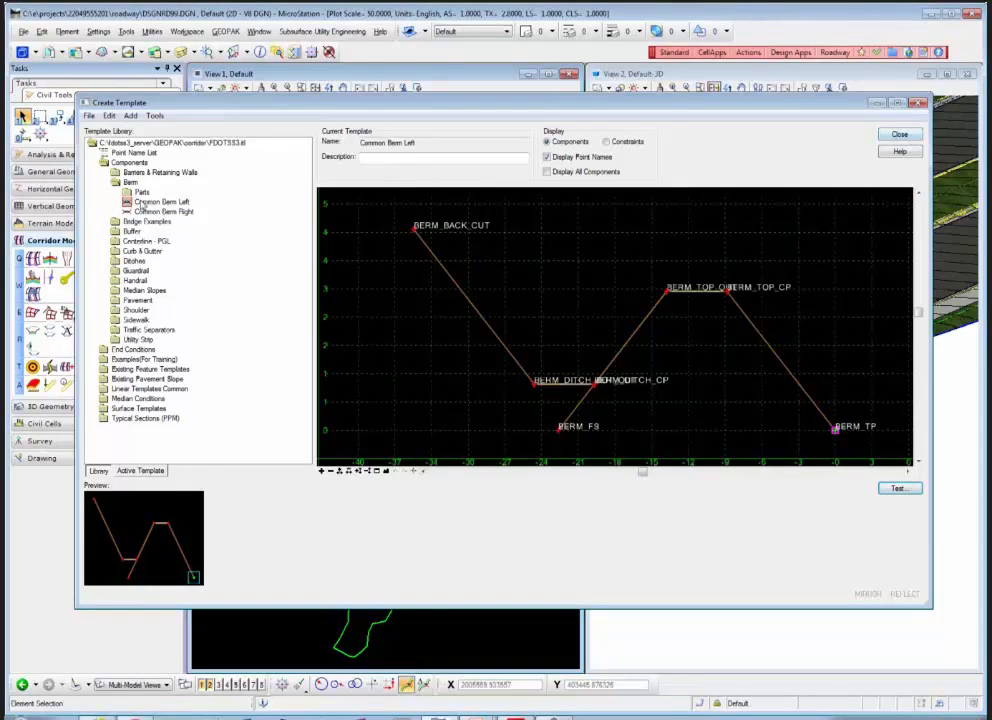
Step: Collapse the Berm and Components folders and expand the Existing Feature Templates folder
left_click(117, 183)
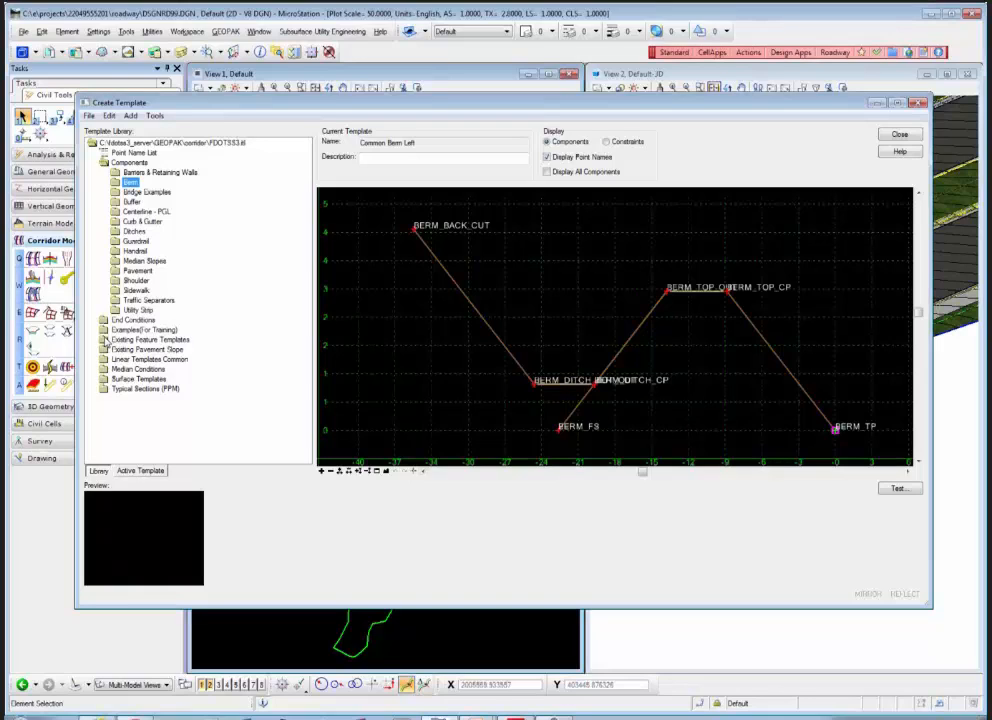
double_click(125, 162)
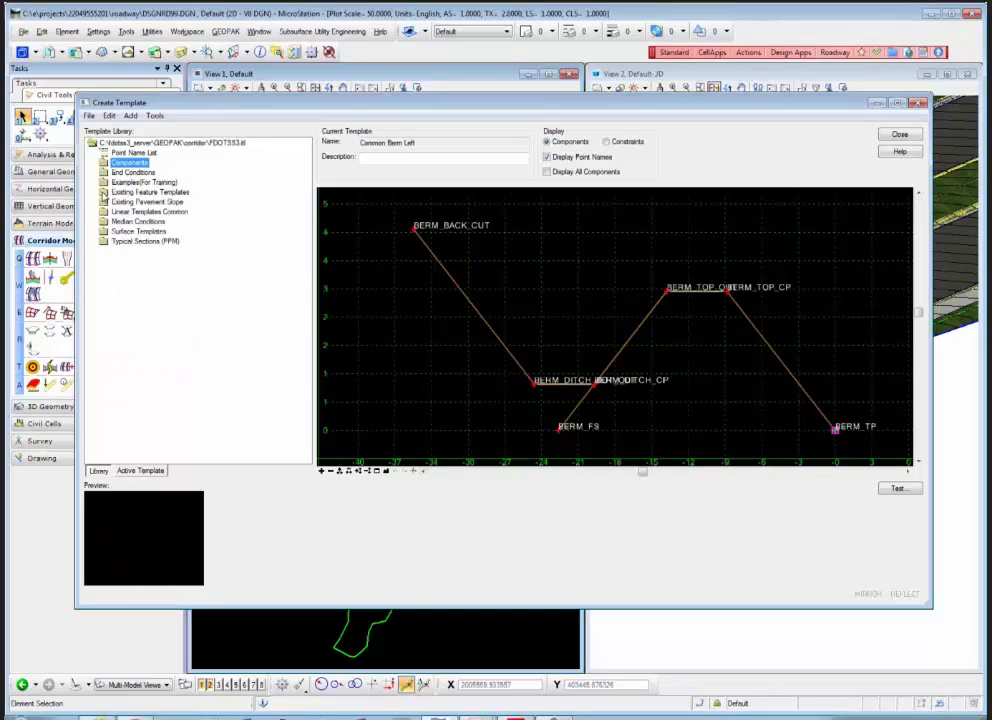
left_click(103, 195)
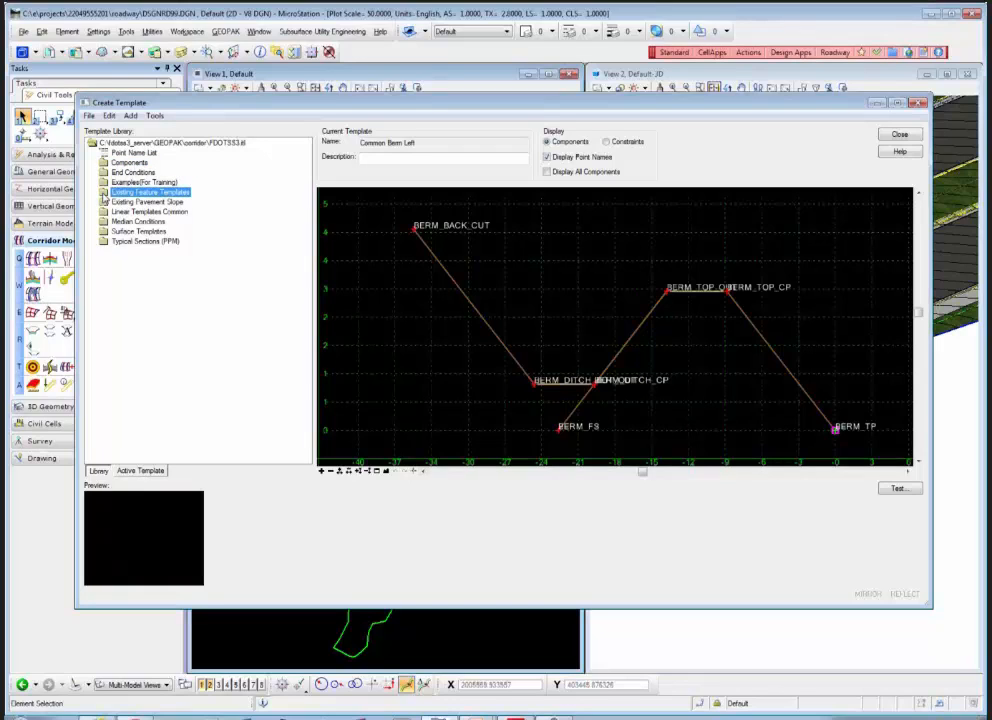
double_click(104, 196)
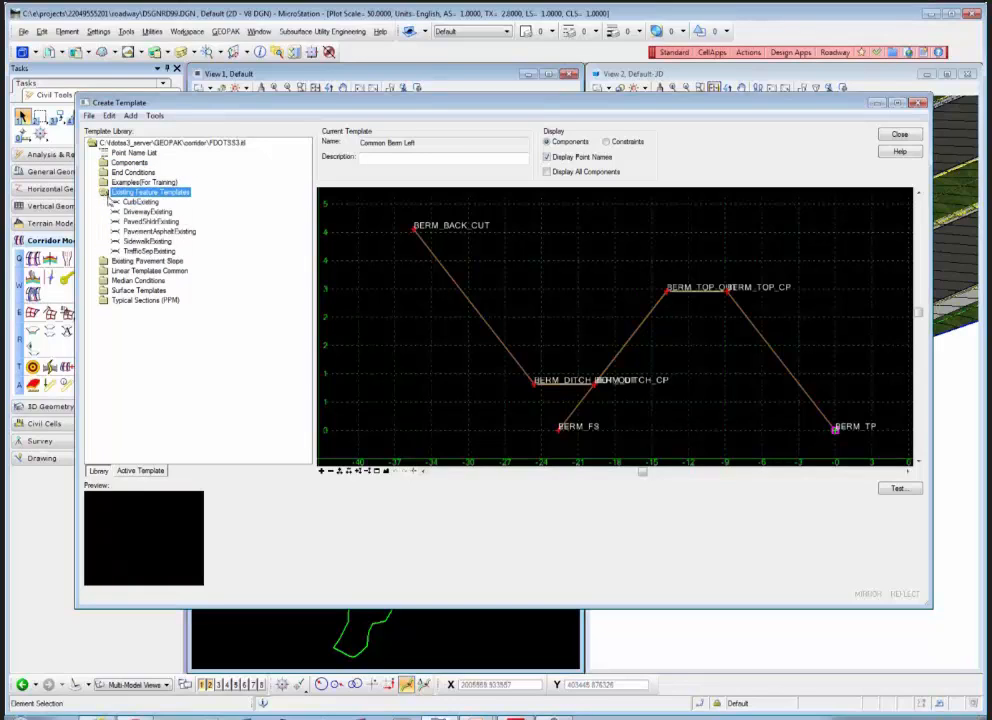
Step: Preview the existing driveway, paved shoulder, asphalt pavement, sidewalk and traffic separator templates, and make PavementAsphaltExisting the current template
left_click(136, 212)
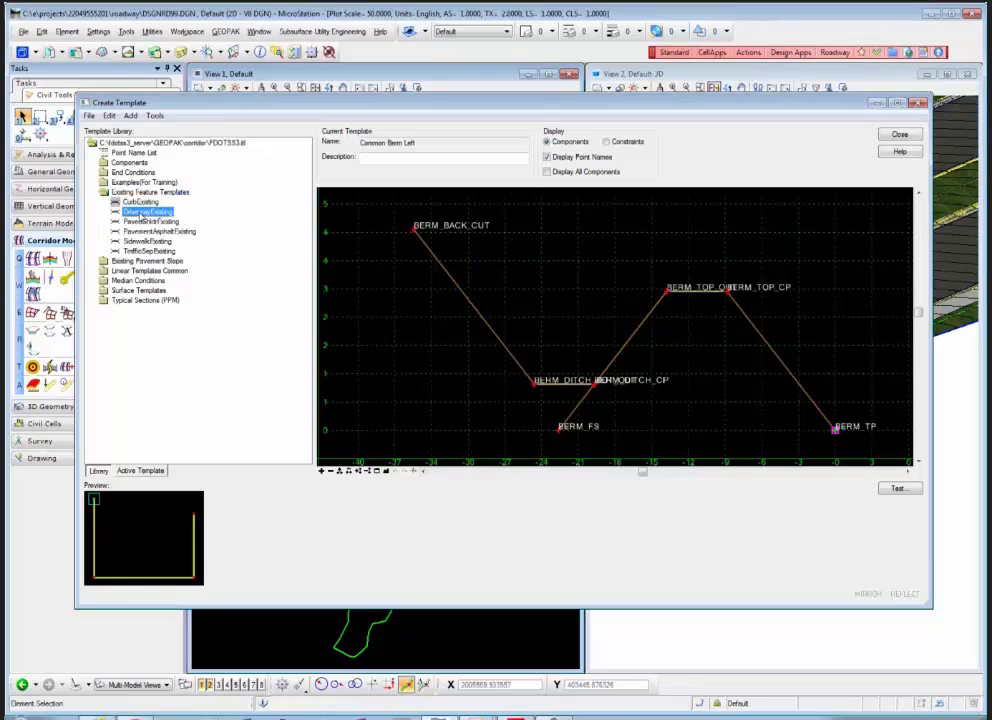
left_click(141, 221)
left_click(143, 231)
left_click(143, 241)
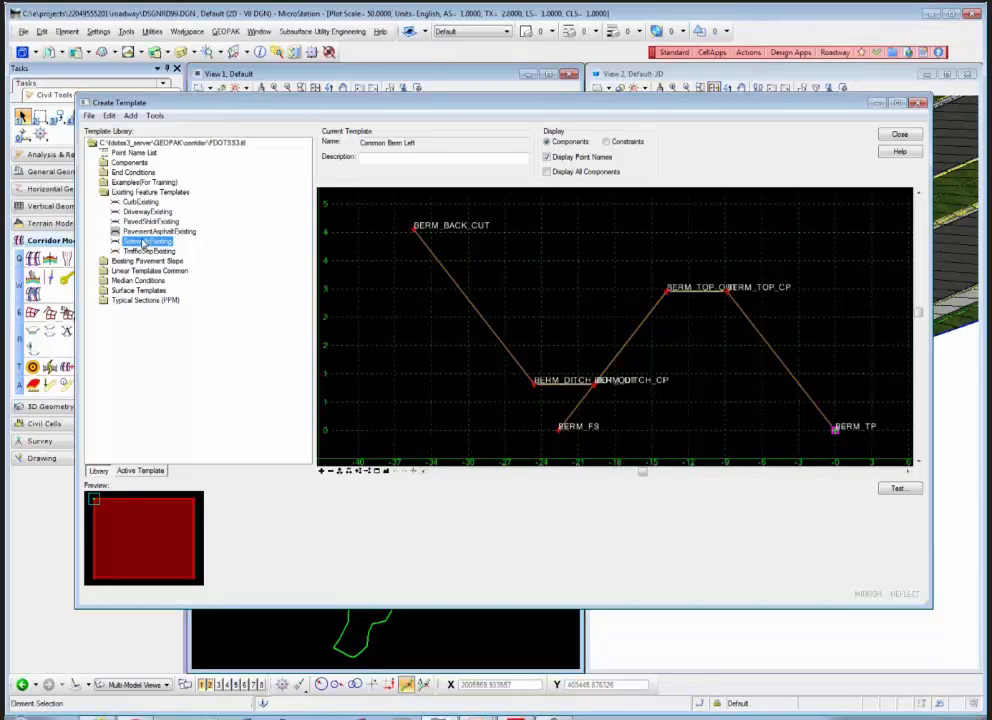
left_click(148, 251)
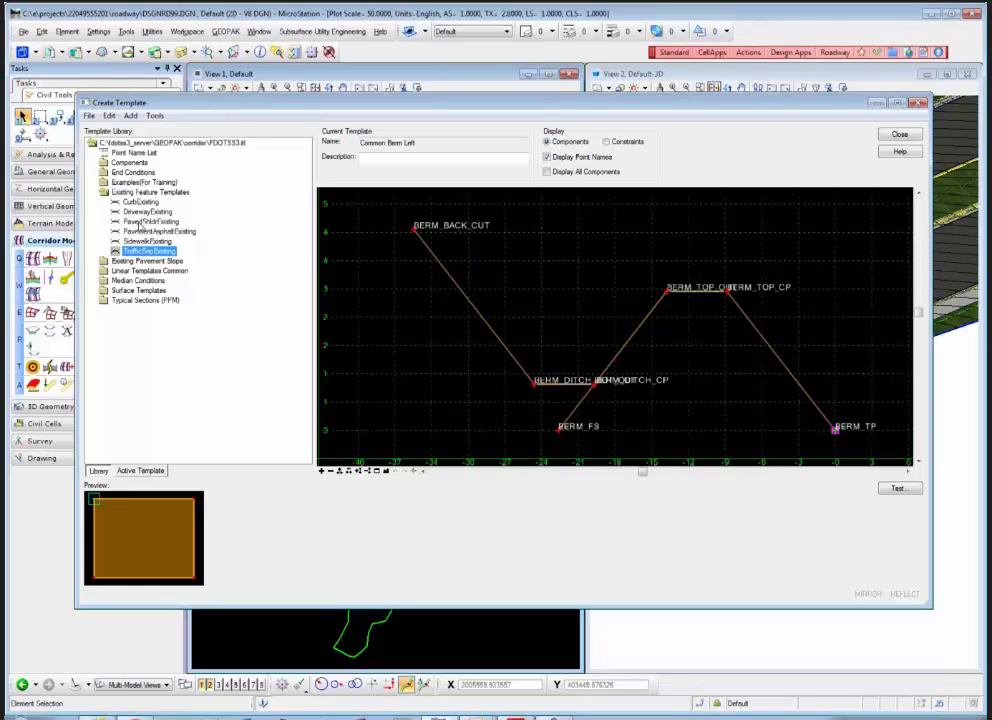
left_click(152, 231)
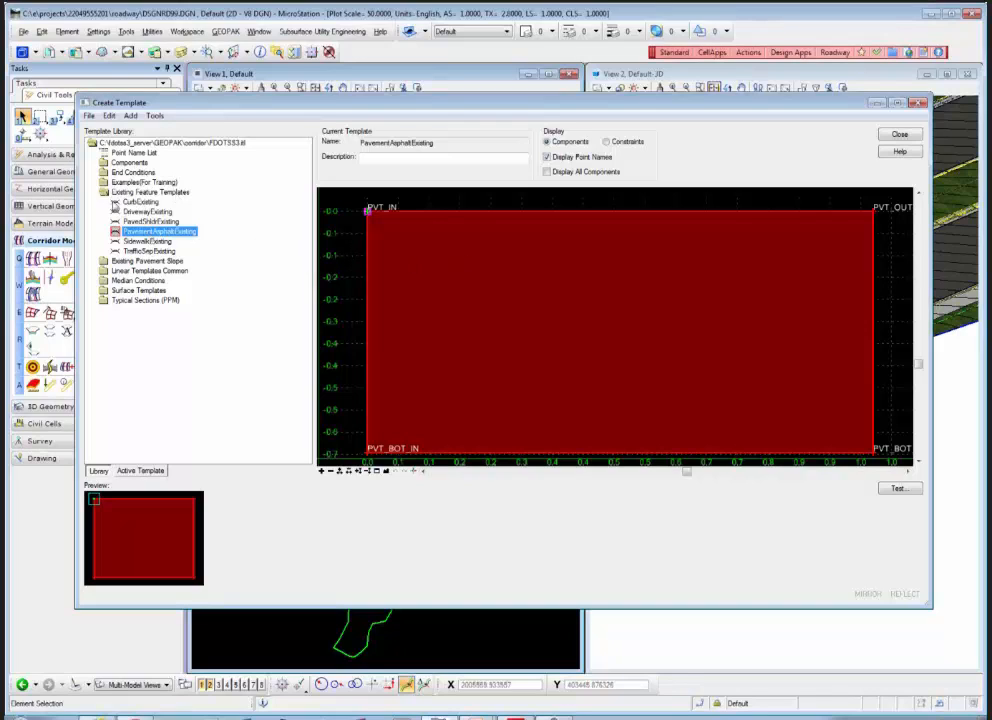
Step: Collapse Existing Feature Templates and make EX_PVT from the Existing Pavement Slope folder the current template
double_click(104, 192)
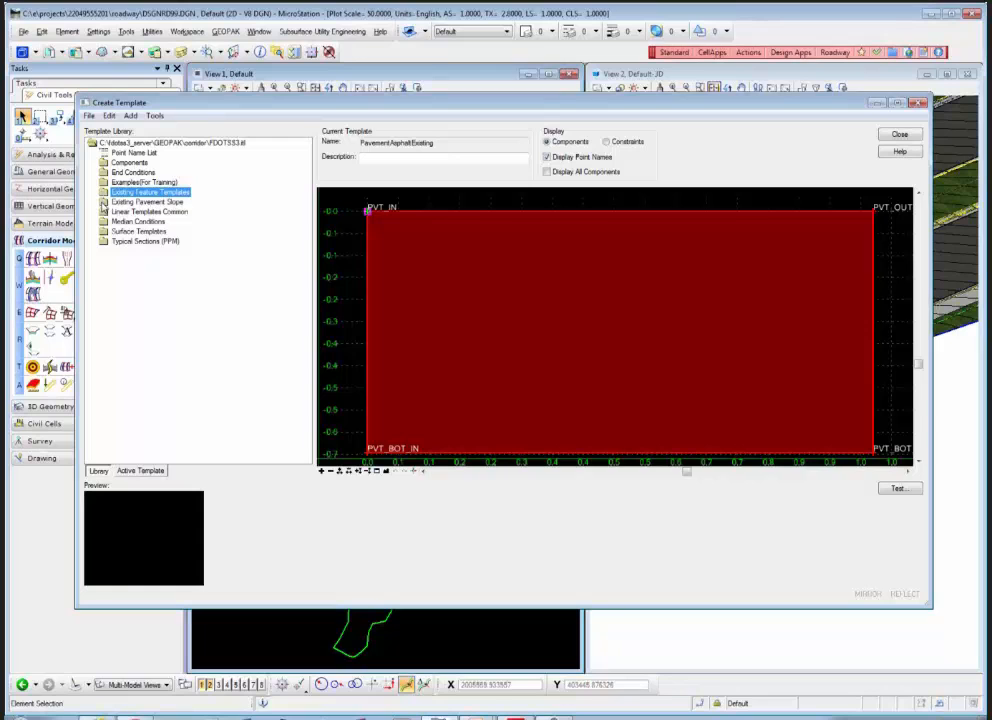
double_click(104, 202)
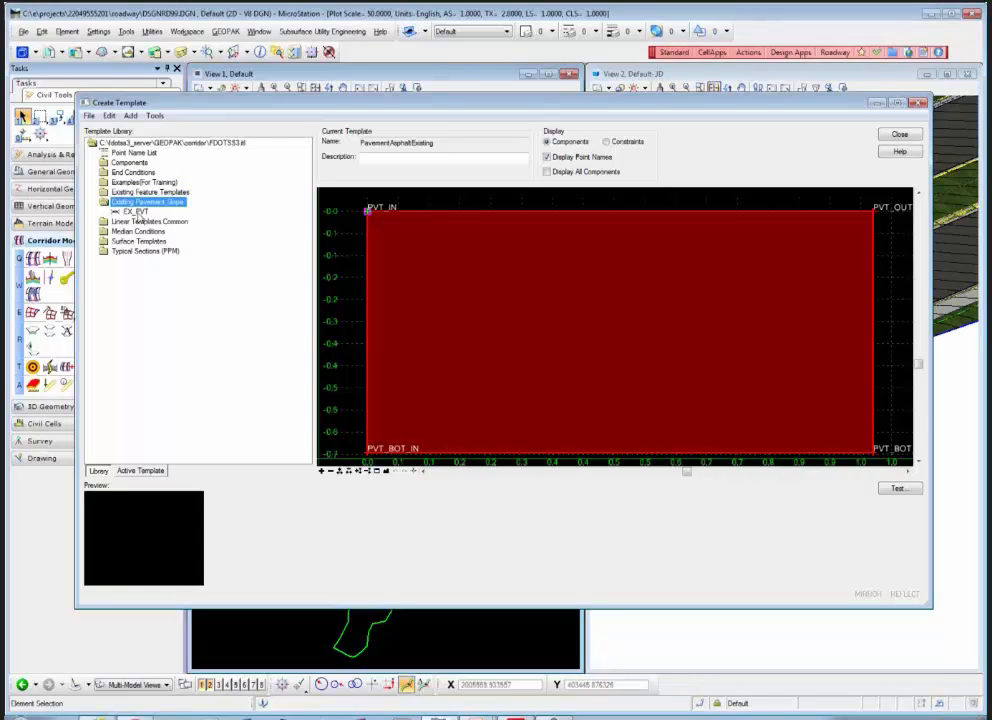
left_click(136, 212)
double_click(136, 212)
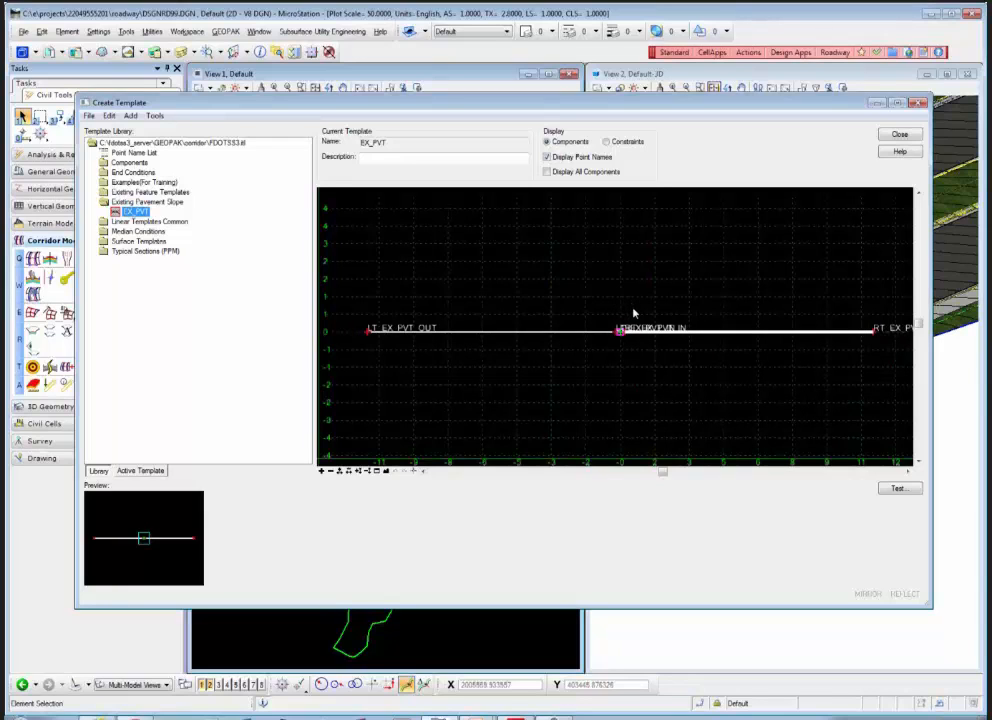
scroll(624, 312, "down", 3)
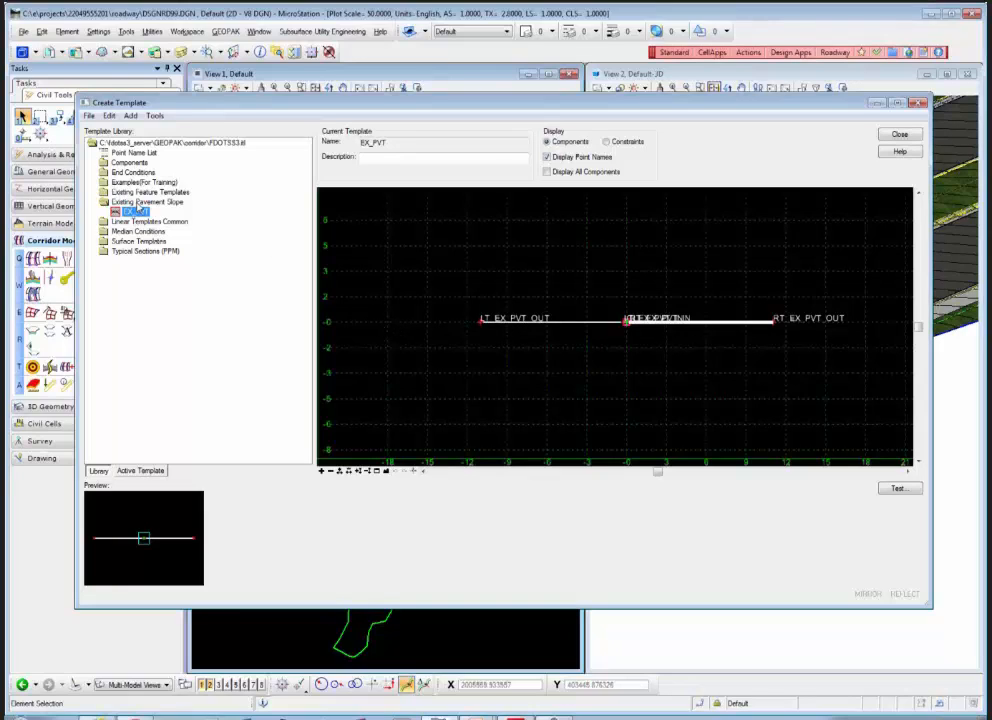
Step: Collapse the Existing Pavement Slope folder and expand the Linear Templates Common folder
left_click(137, 203)
double_click(137, 203)
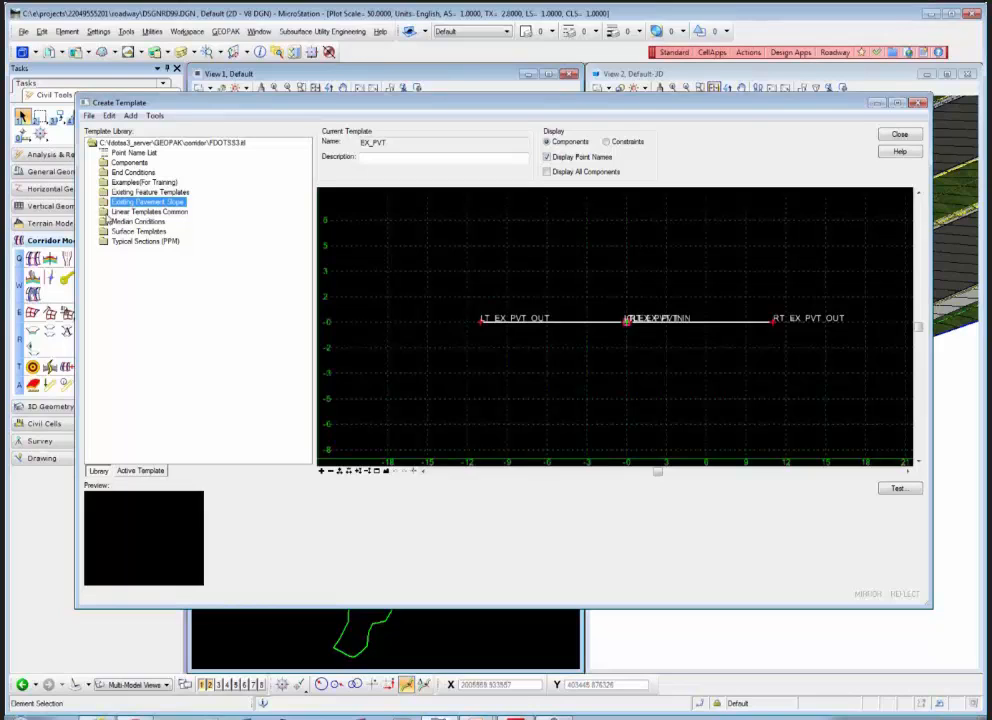
left_click(105, 194)
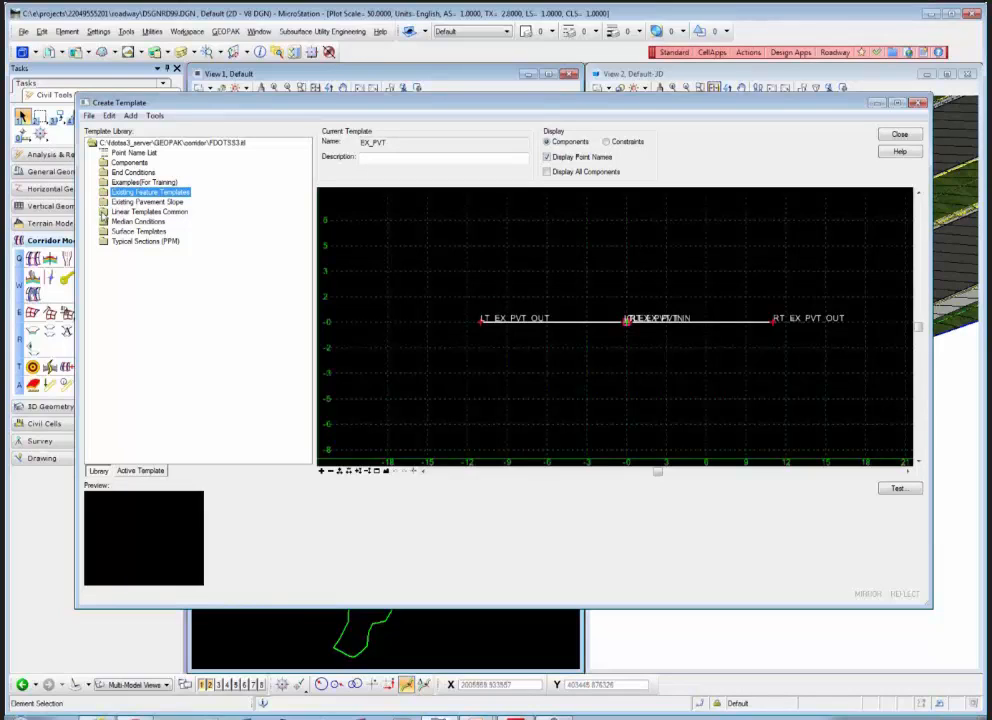
double_click(103, 213)
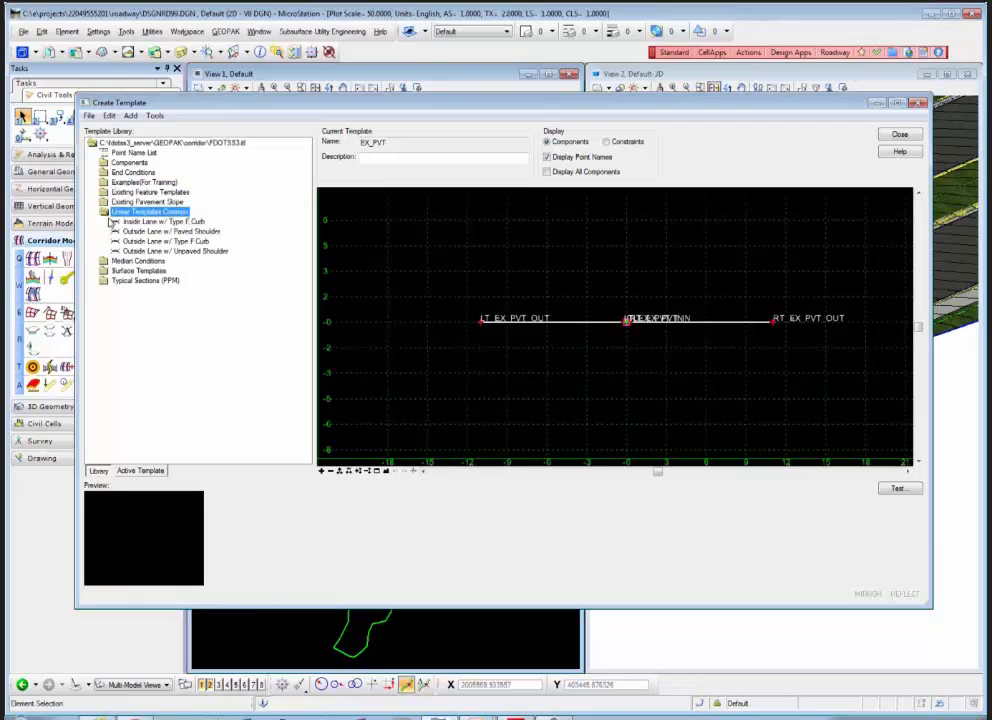
Step: Preview the inside and outside lane templates in Linear Templates Common, and make Outside Lane w/ Type F Curb the current template
left_click(147, 222)
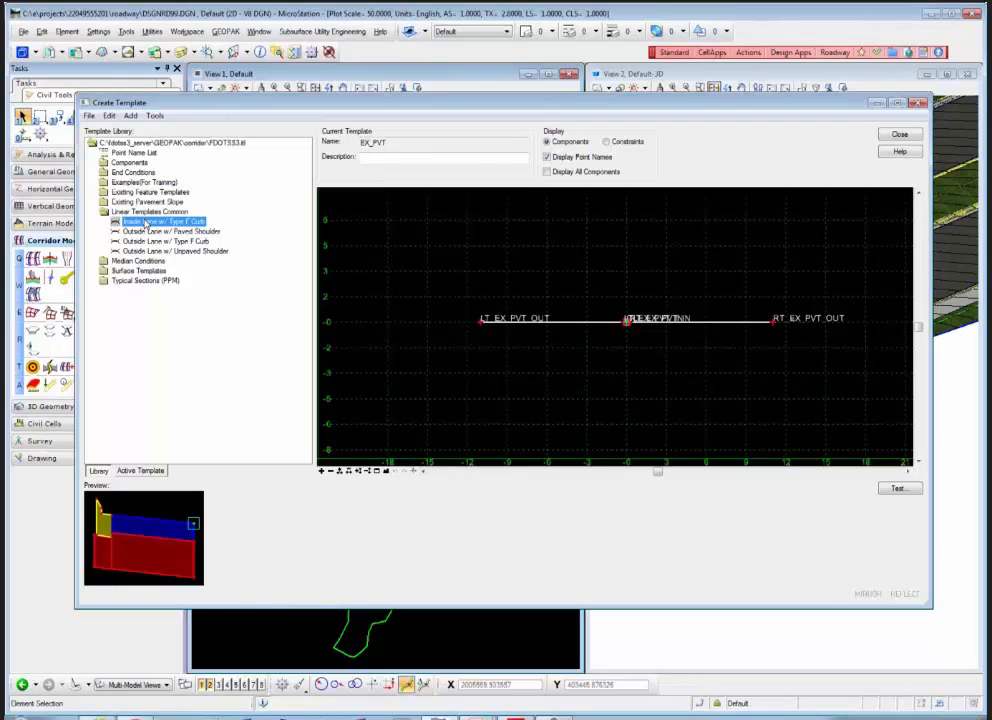
left_click(152, 232)
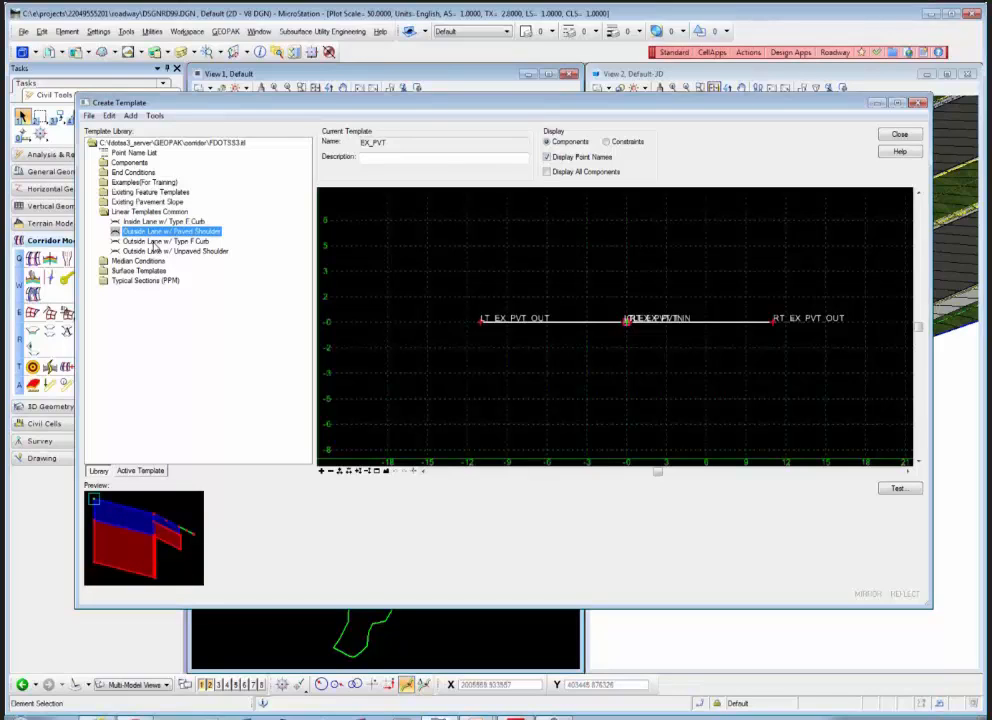
left_click(154, 242)
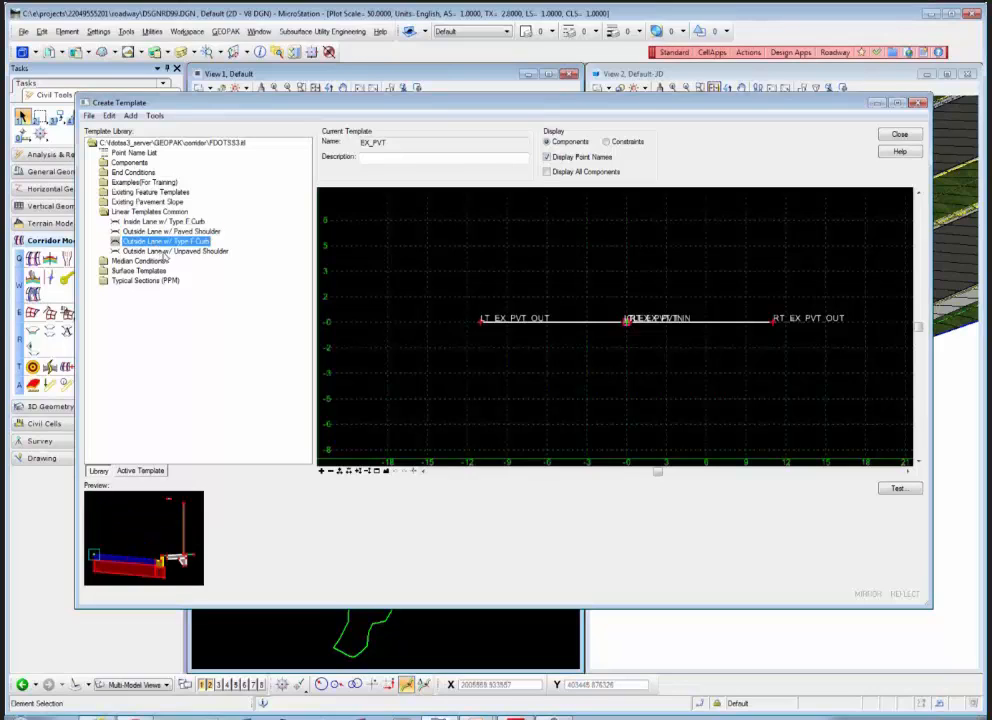
left_click(175, 252)
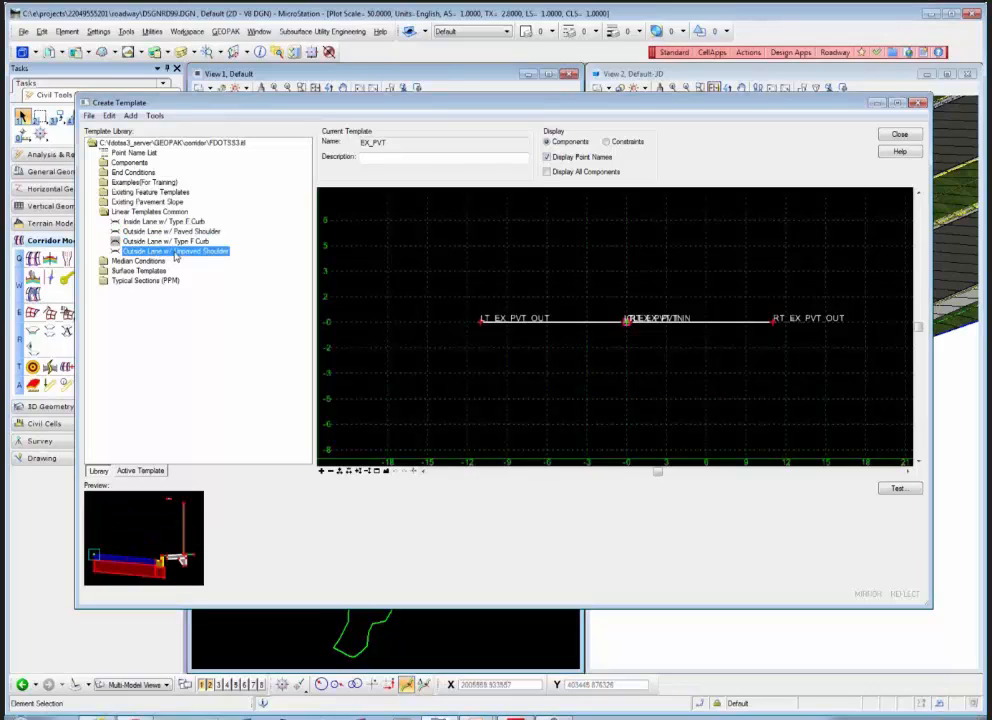
left_click(167, 242)
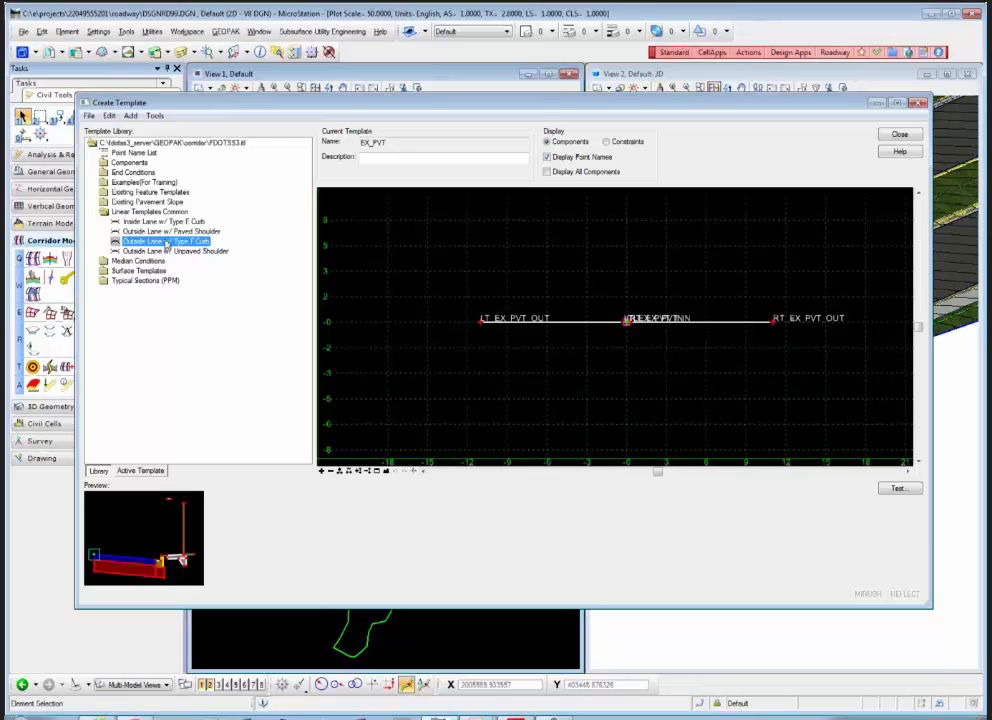
double_click(167, 243)
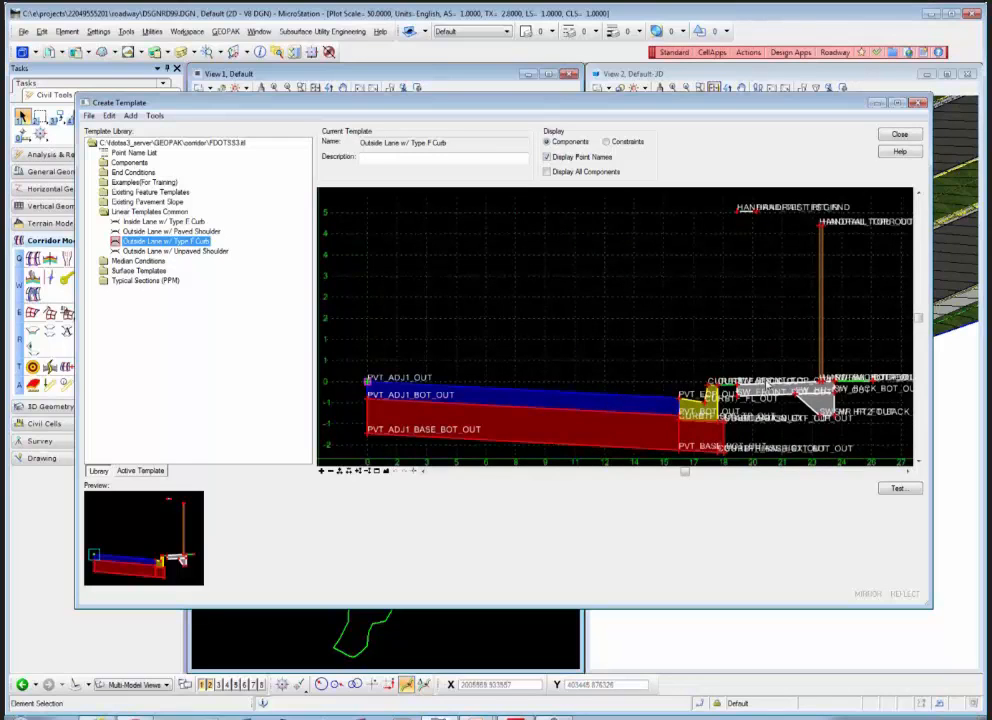
Step: Display the Outside Lane w/ Paved Shoulder and Outside Lane w/ Unpaved Shoulder templates, and return to Outside Lane w/ Type F Curb
left_click(210, 232)
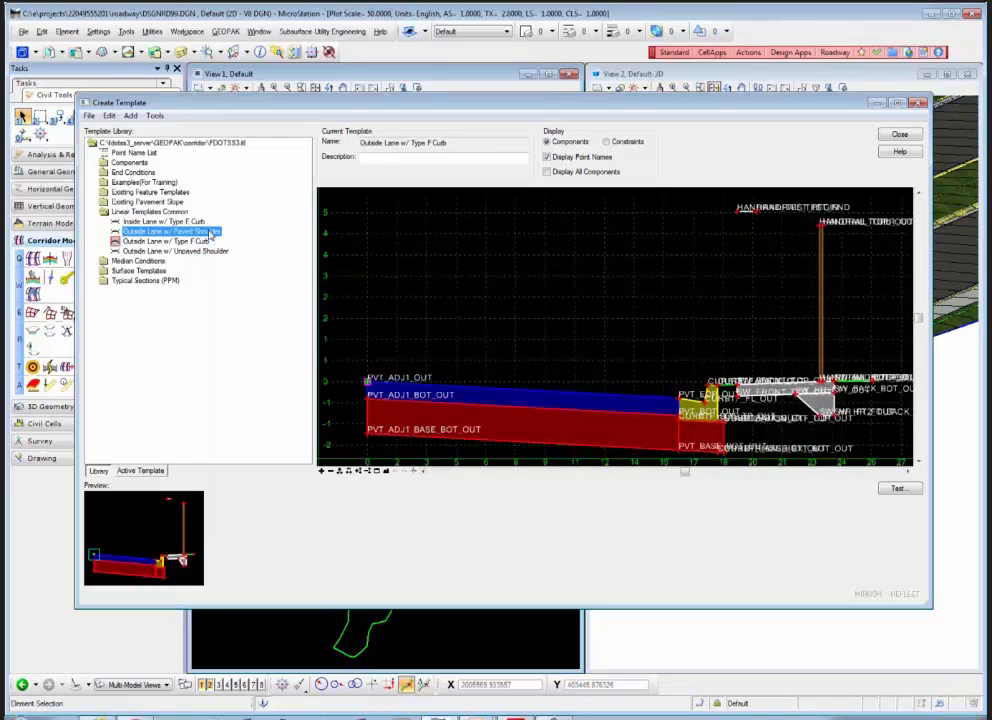
double_click(210, 232)
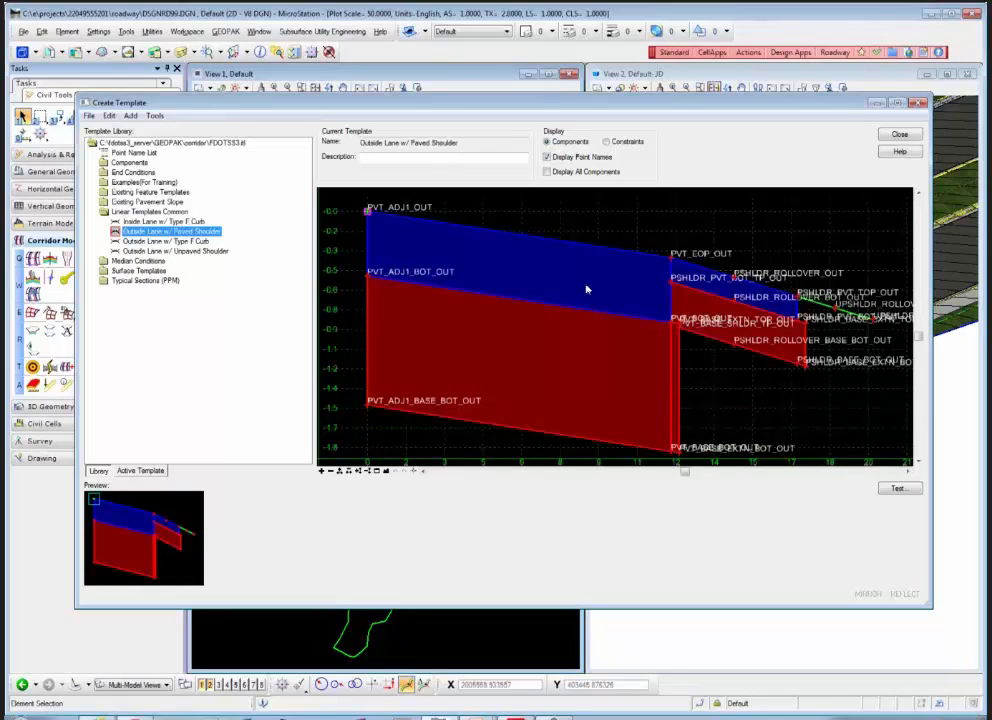
left_click(205, 252)
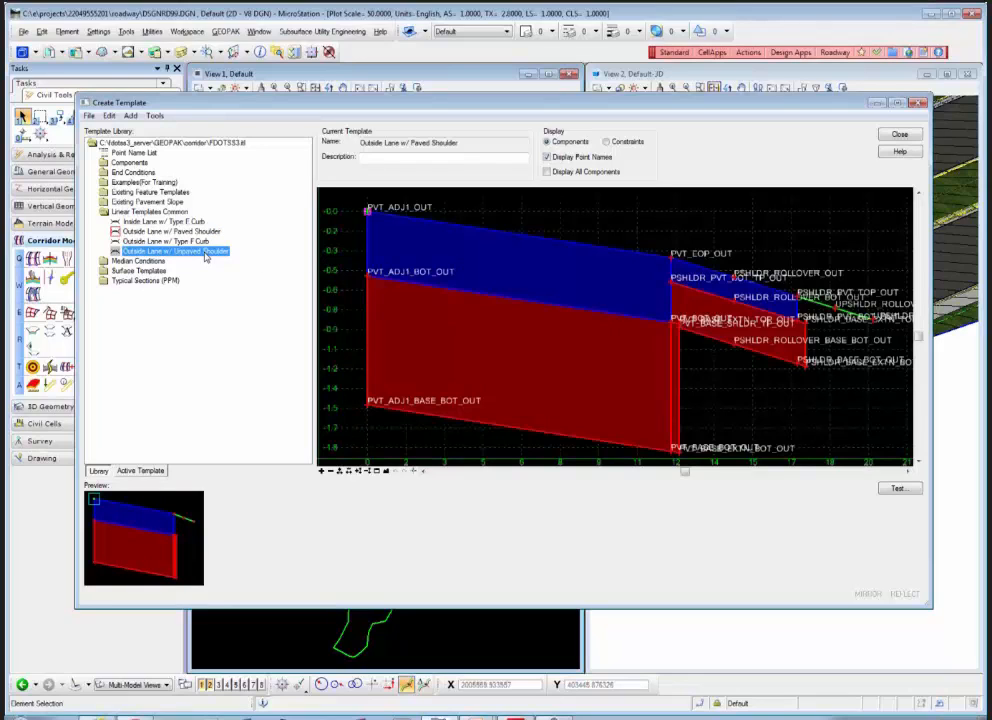
double_click(205, 253)
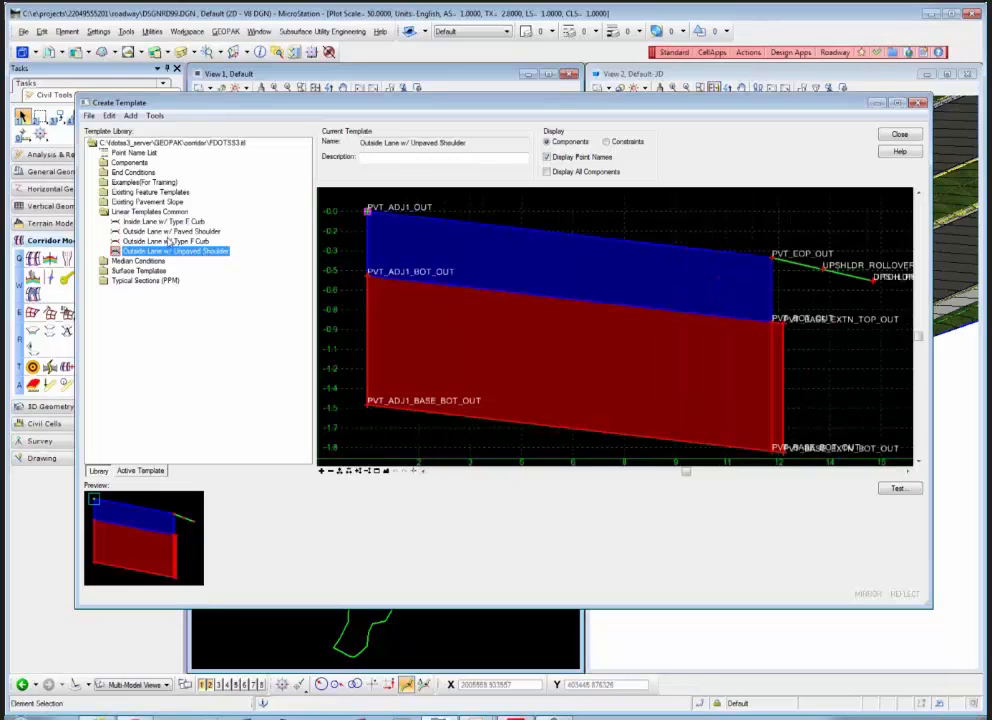
double_click(171, 242)
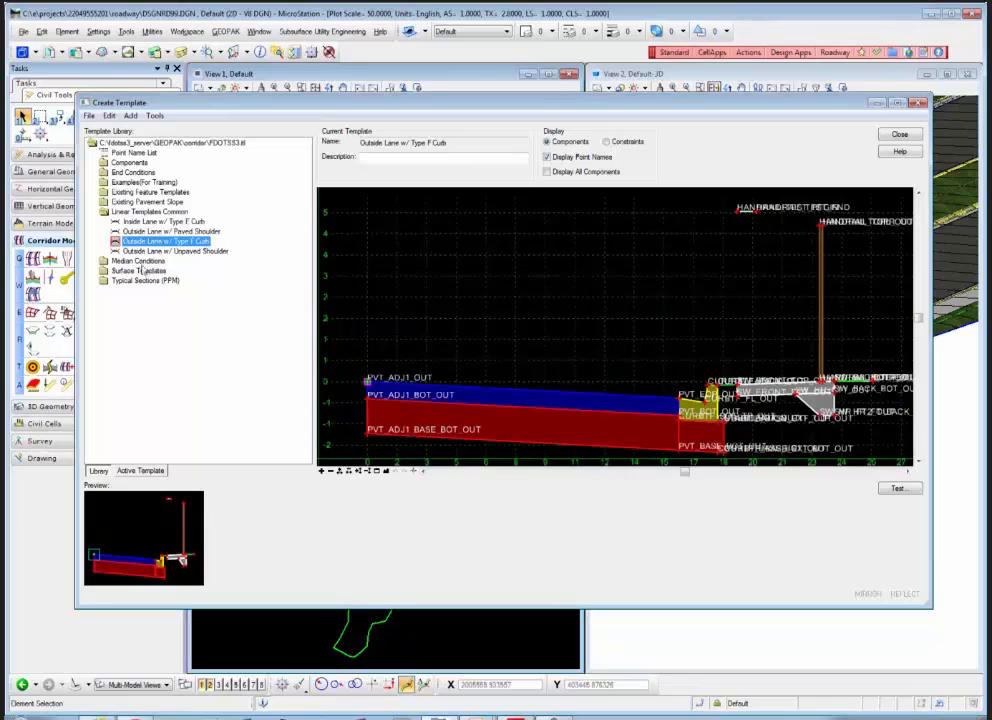
Step: Switch from the Linear Templates Common folder to Median Conditions and review its Traffic Separator Type I Opt I and Shoulder, Unpaved with Widening templates
double_click(103, 213)
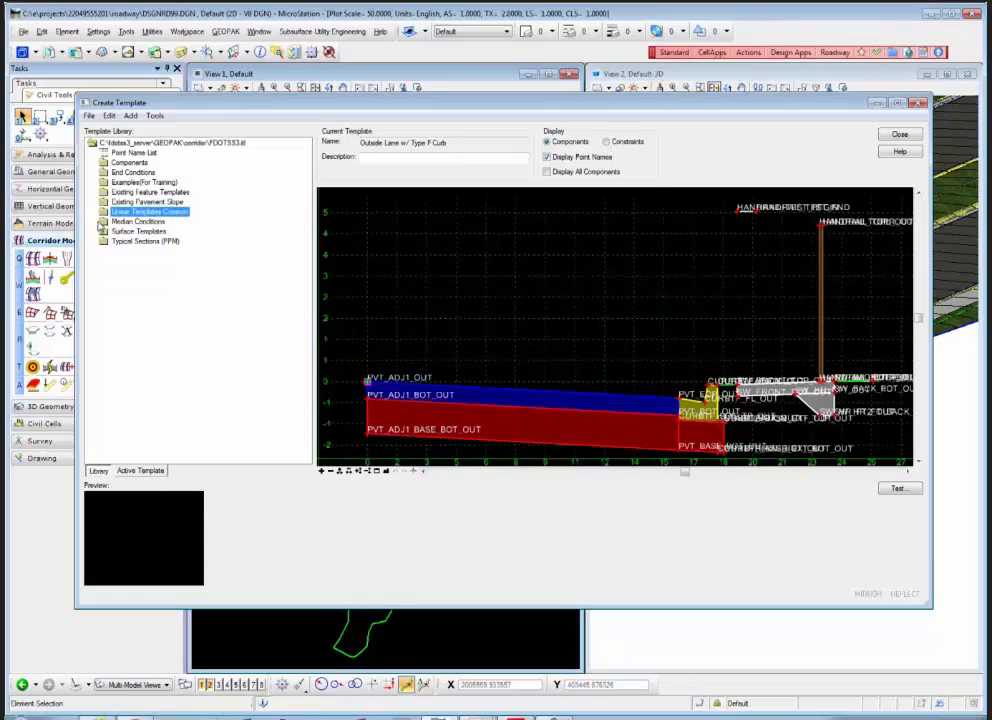
double_click(115, 222)
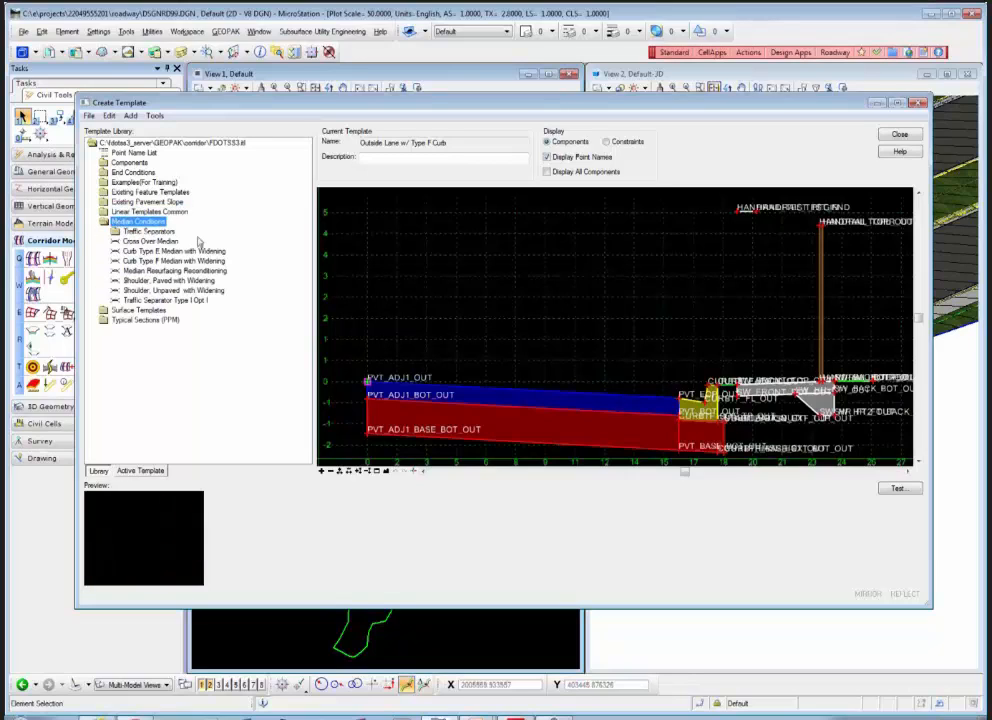
double_click(165, 300)
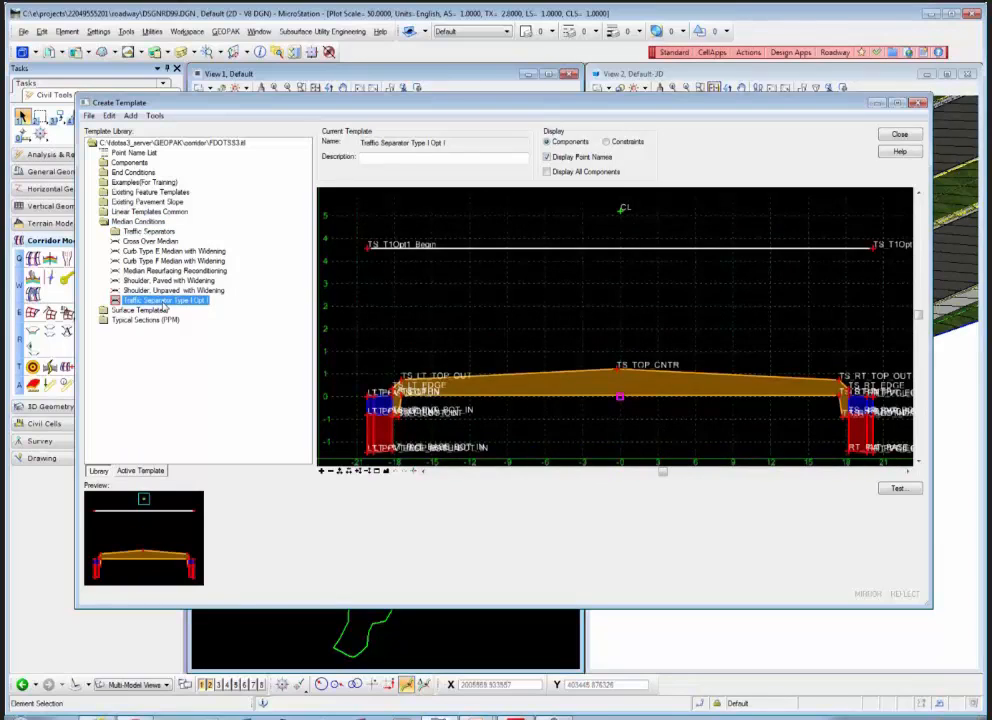
double_click(170, 290)
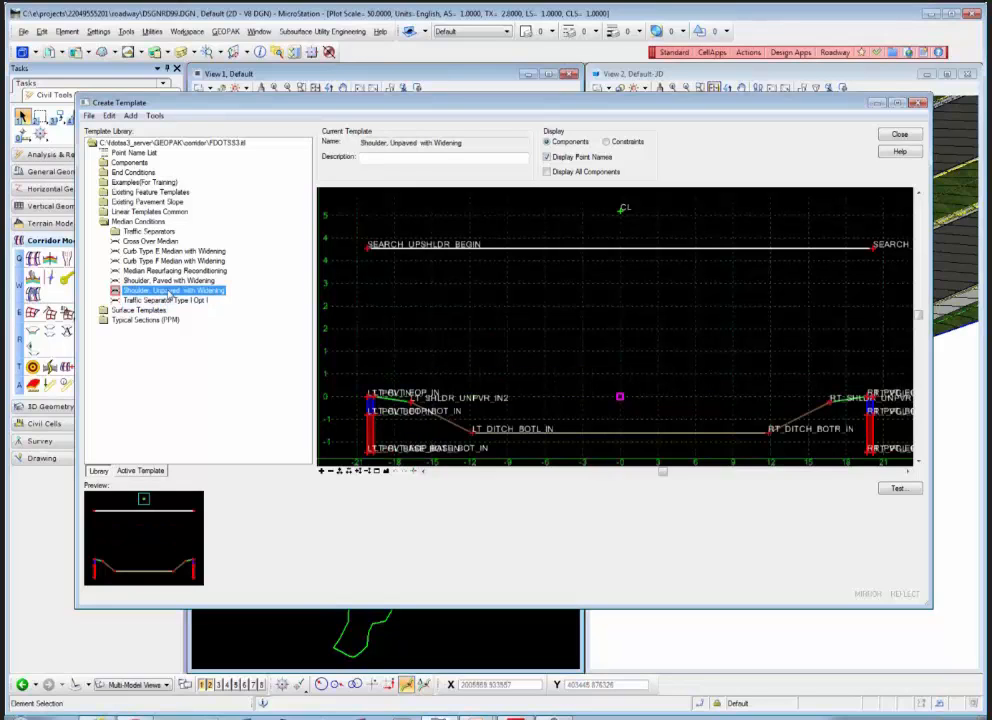
double_click(175, 300)
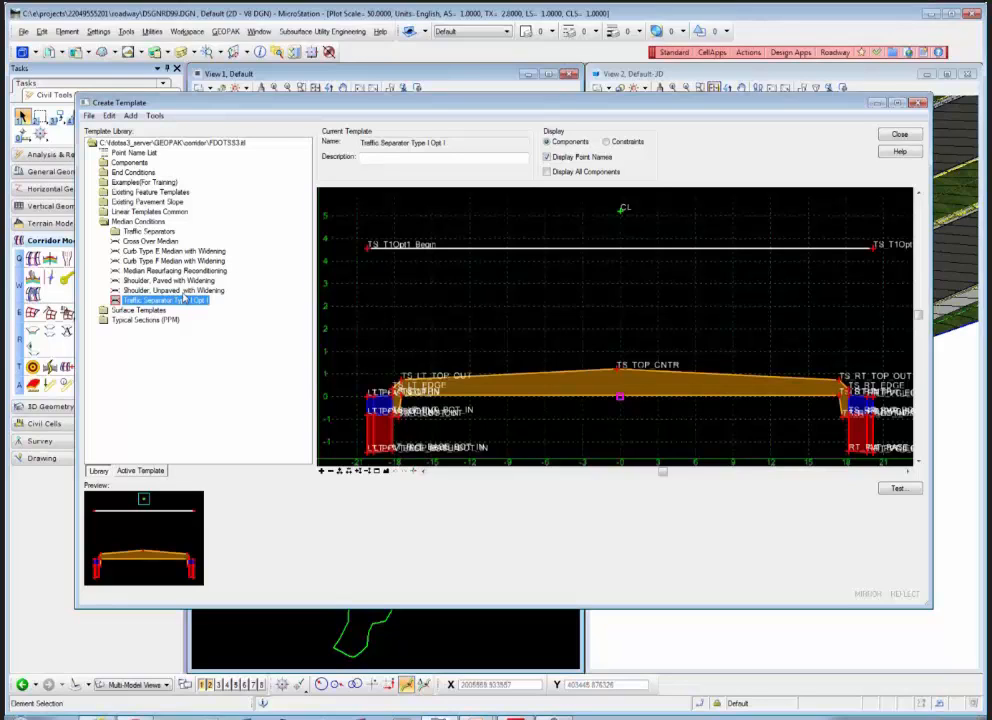
Step: Display the Shoulder, Paved with Widening template, hide the point names, and make Median Resurfacing Reconditioning the current template
left_click(176, 281)
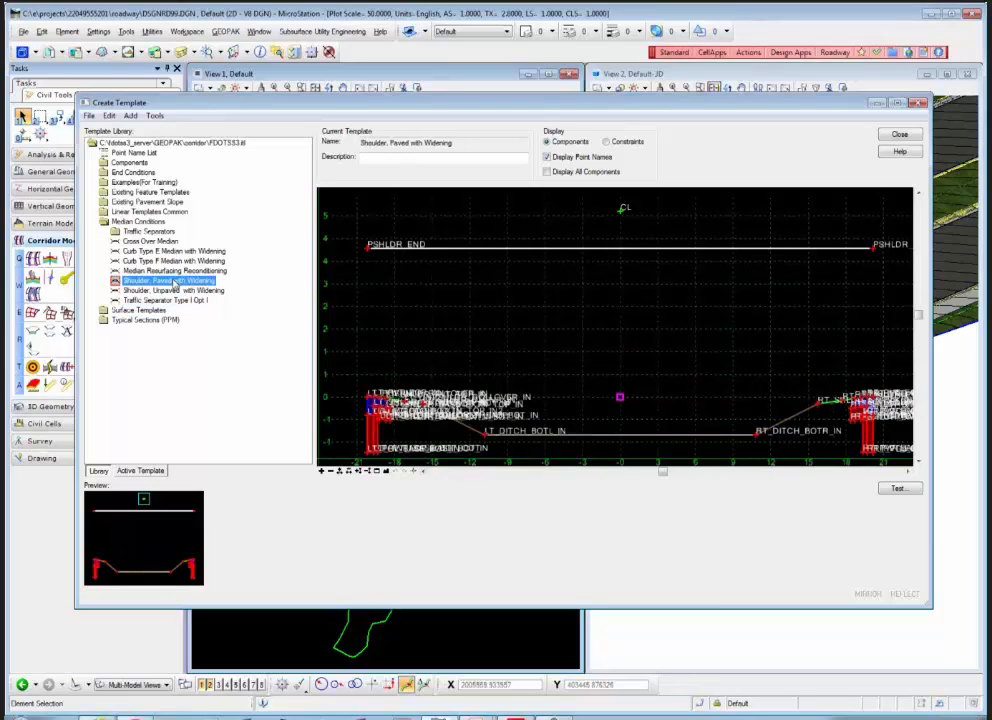
left_click(547, 157)
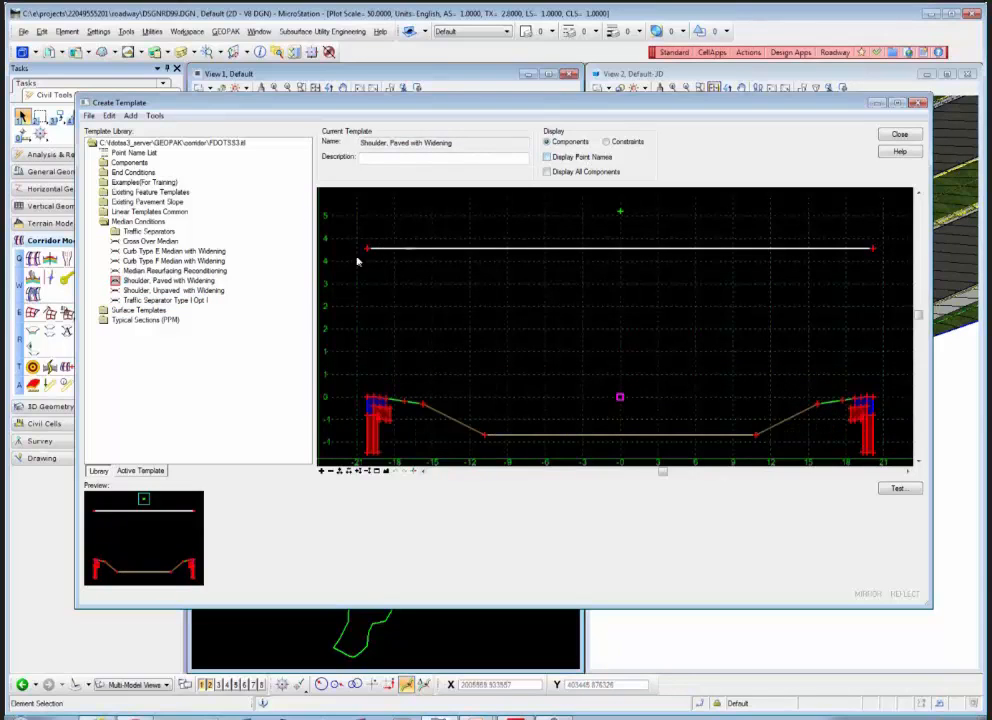
left_click(155, 271)
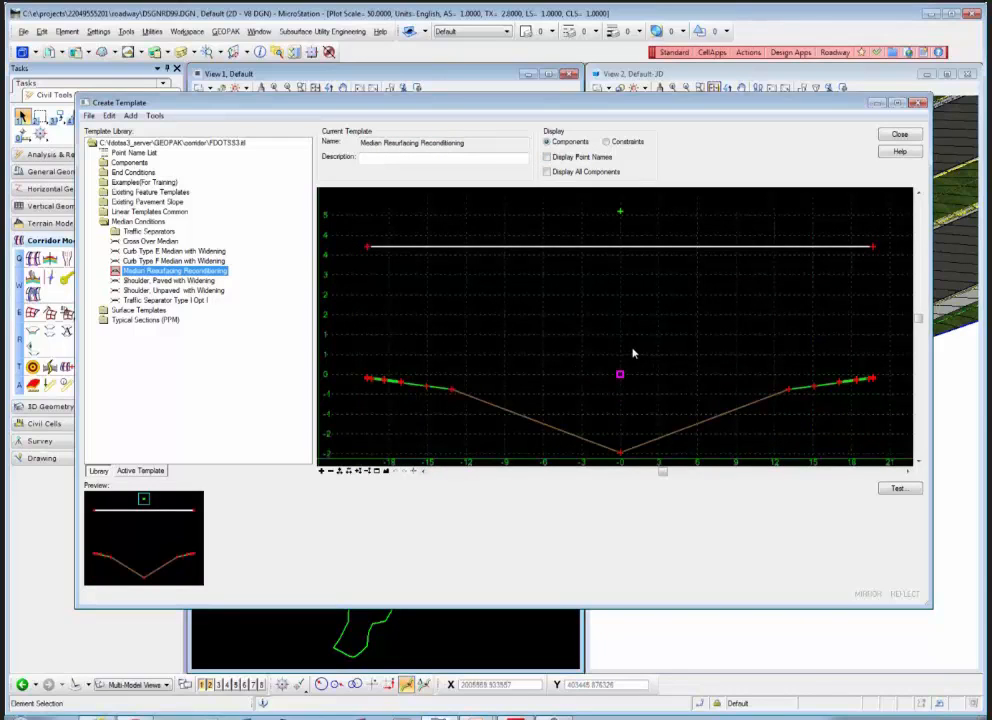
mouse_move(864, 383)
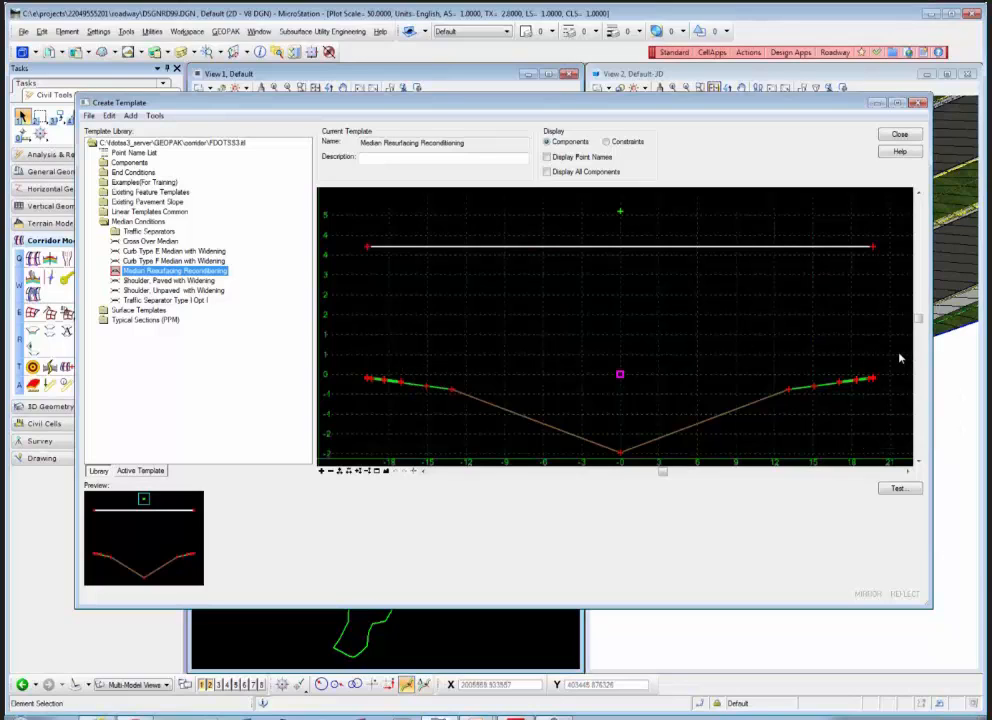
Step: Make Curb Type E Median with Widening the current template and test the point control of its LT_PVT_EOP_IN point
left_click(182, 251)
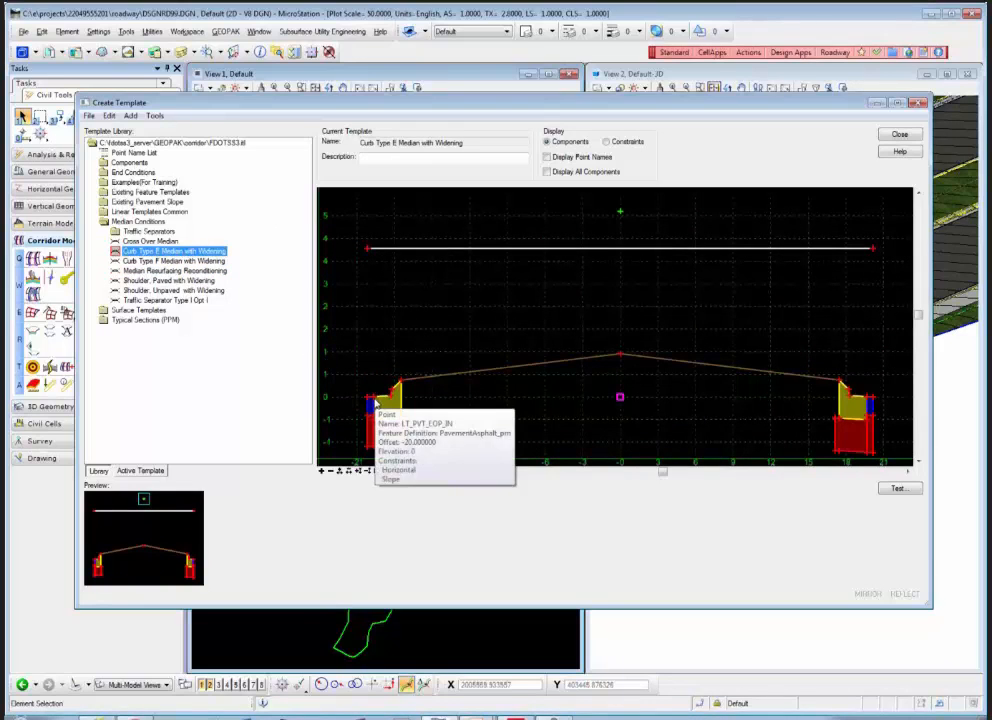
right_click(376, 401)
mouse_move(443, 598)
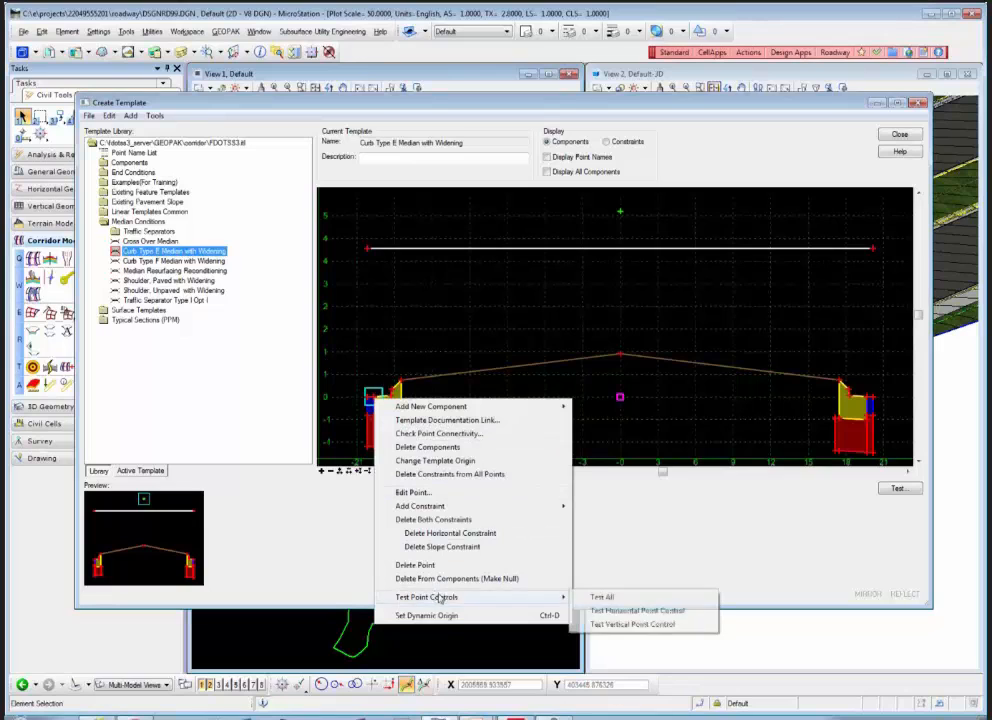
left_click(594, 623)
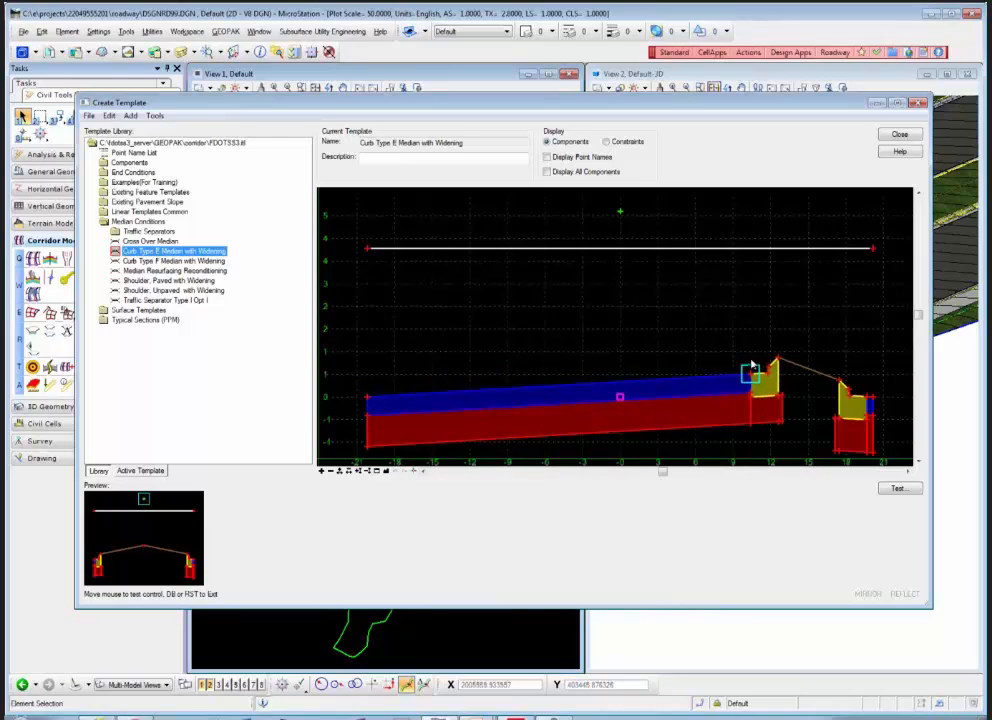
Step: Test the point control of the opposite edge-of-pavement point in the Curb Type E median, then end the test
right_click(866, 397)
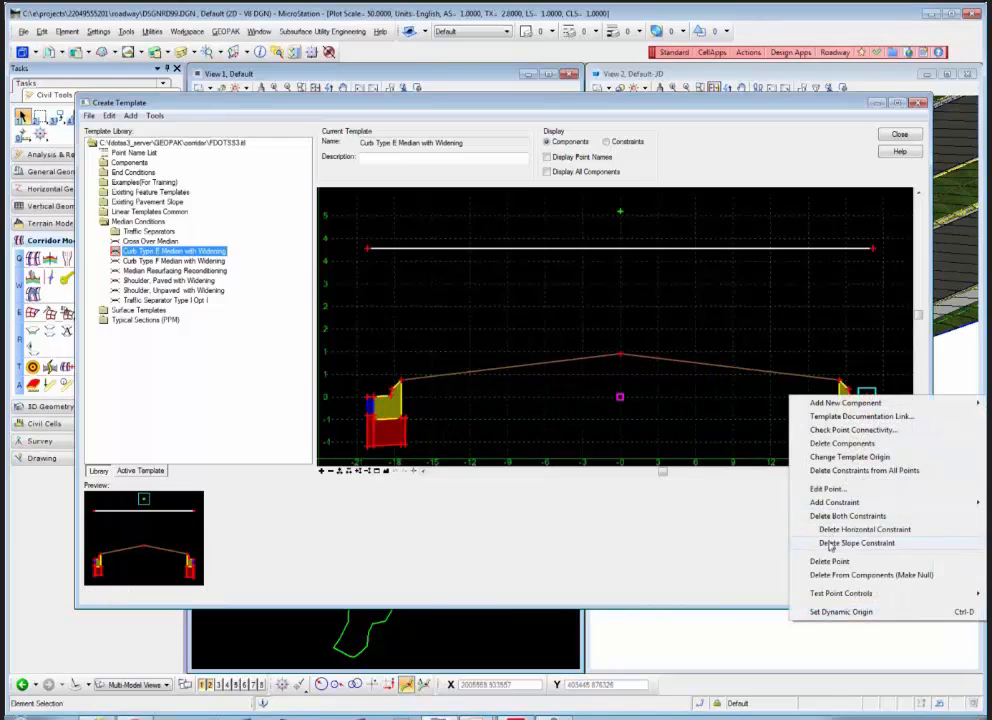
mouse_move(841, 593)
left_click(705, 606)
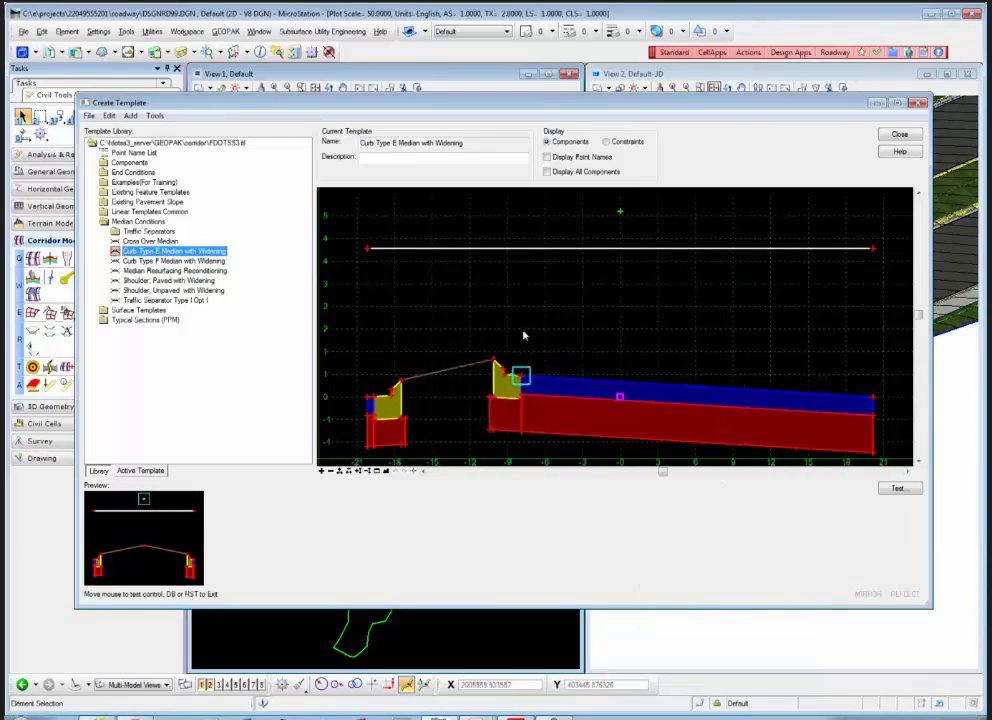
left_click(654, 328)
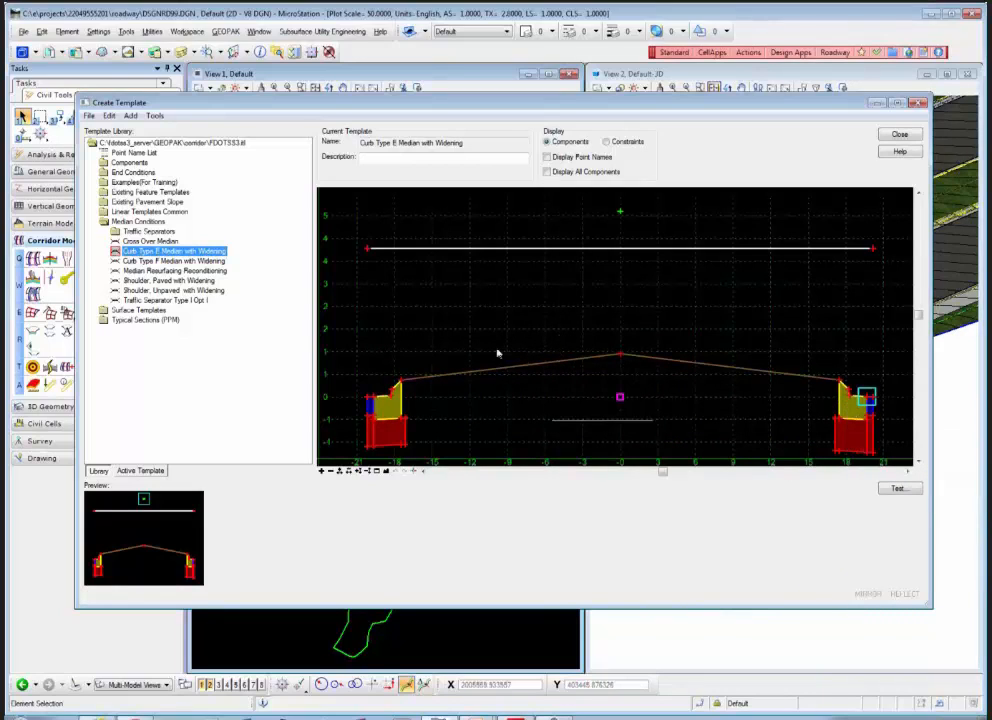
mouse_move(594, 254)
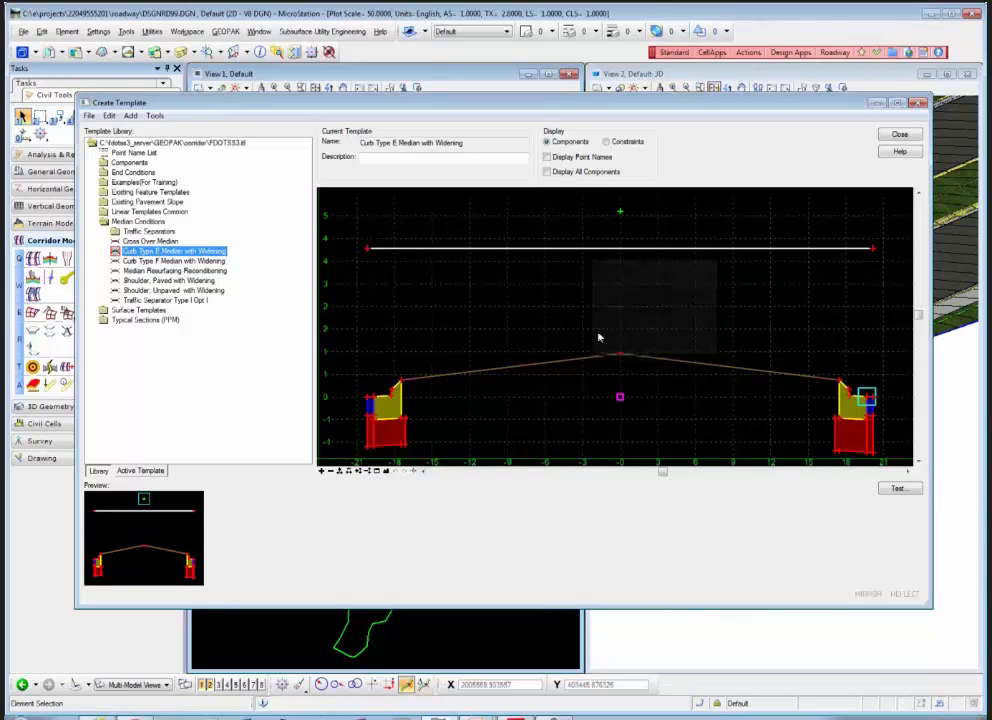
mouse_move(613, 364)
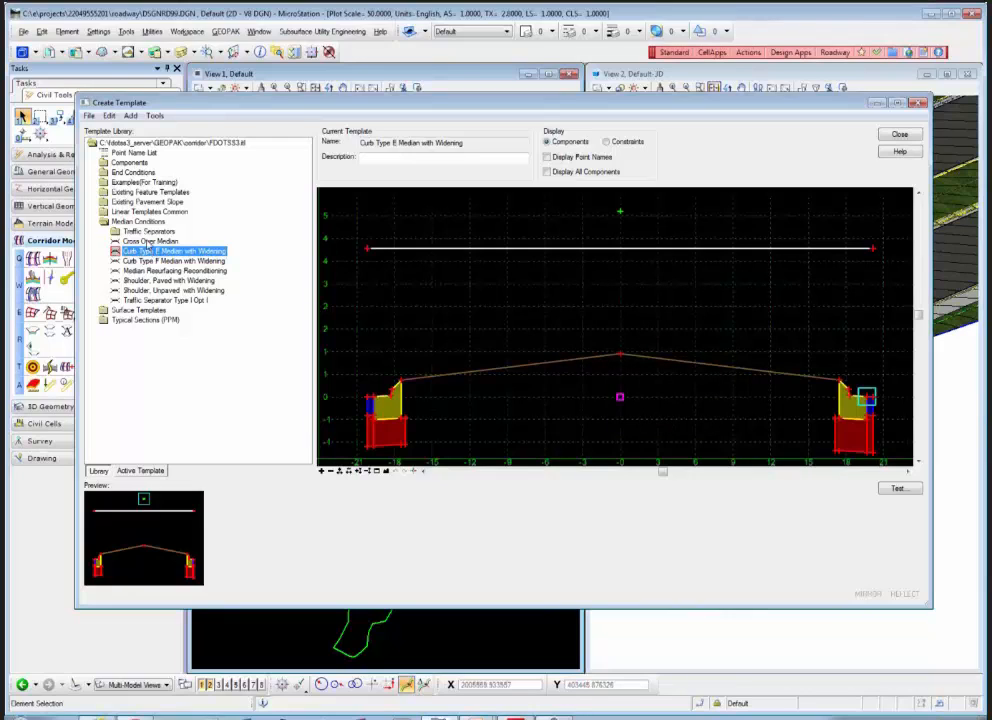
Step: Make Cross Over Median the current template and inspect its origin and the crossover control points on both sides
left_click(147, 242)
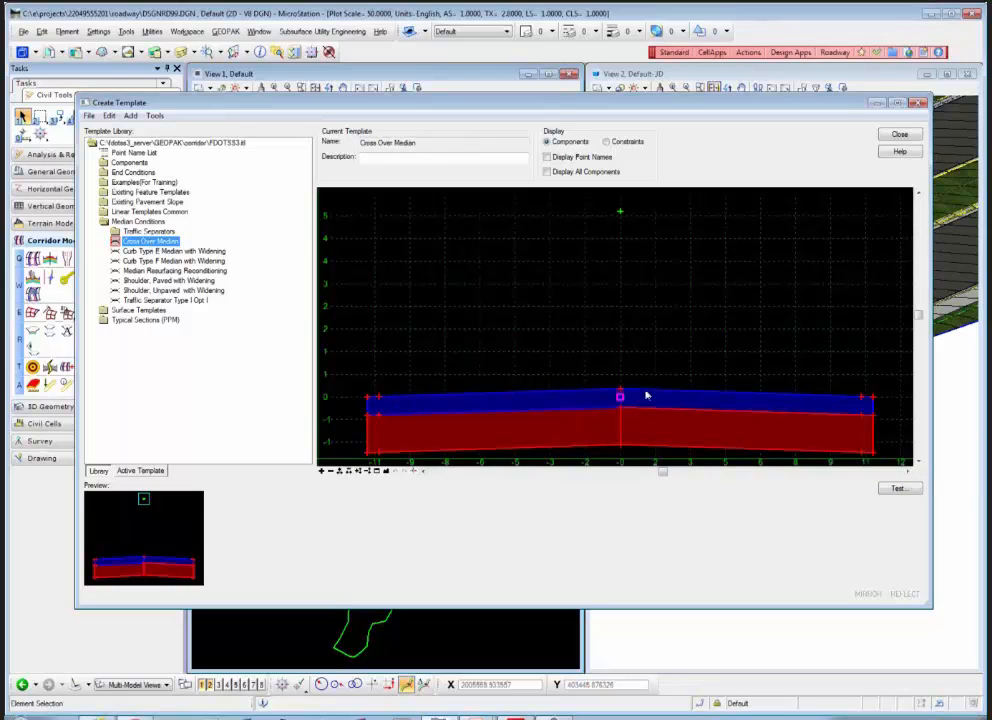
mouse_move(620, 396)
mouse_move(860, 401)
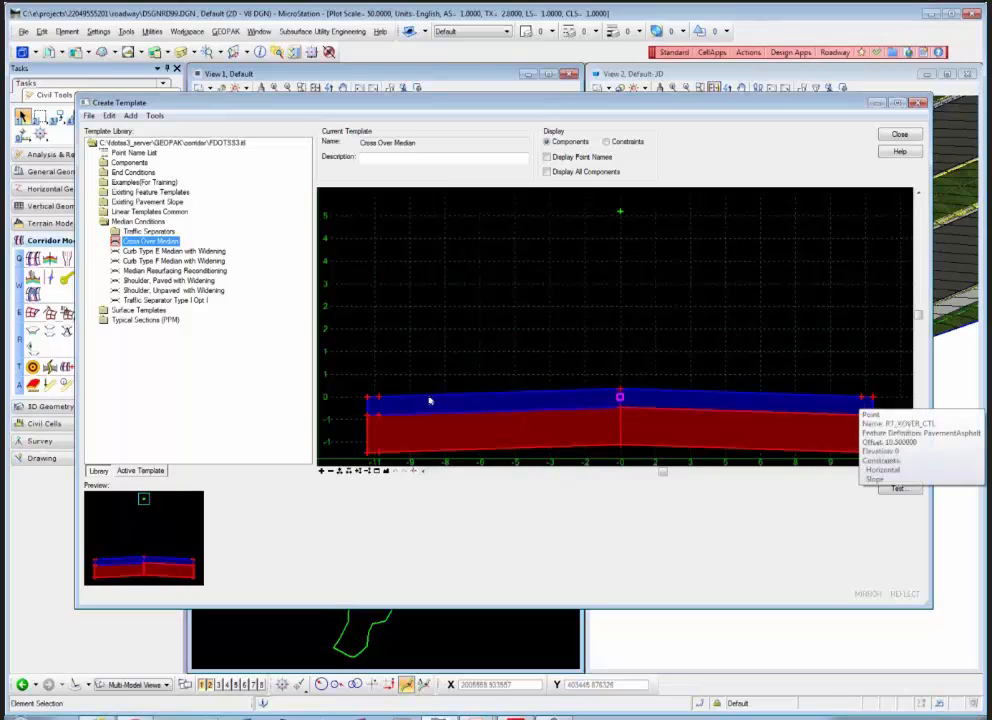
mouse_move(383, 401)
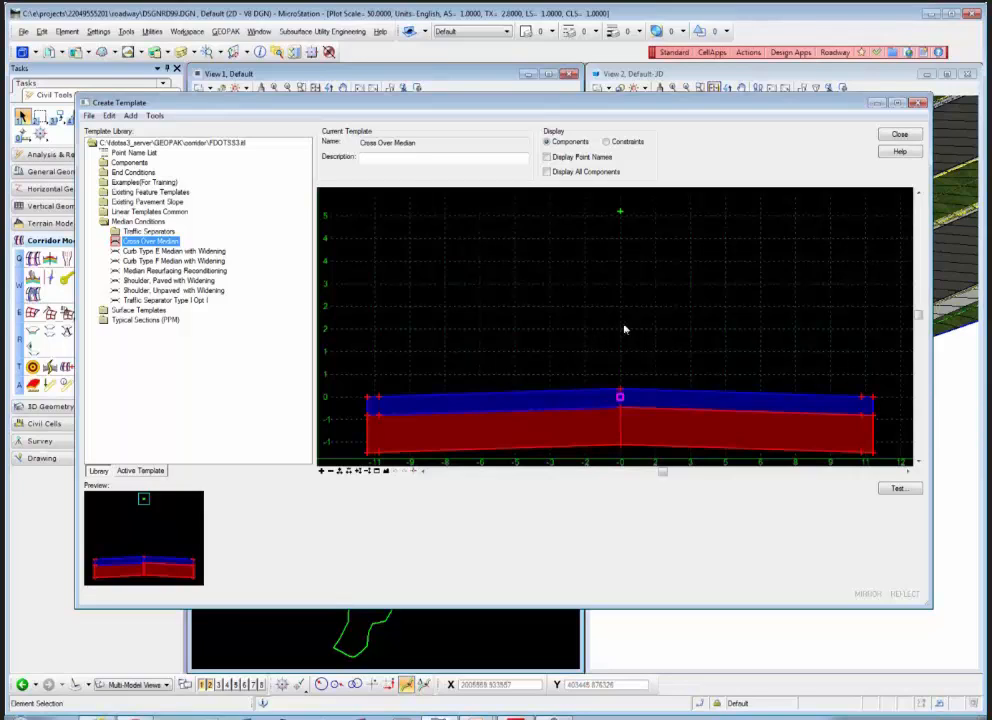
Step: Display Traffic Separator Type I Opt I, expand the Traffic Separators folder, and review its Type V and Type IV templates, ending on Type IV Opt I
double_click(146, 301)
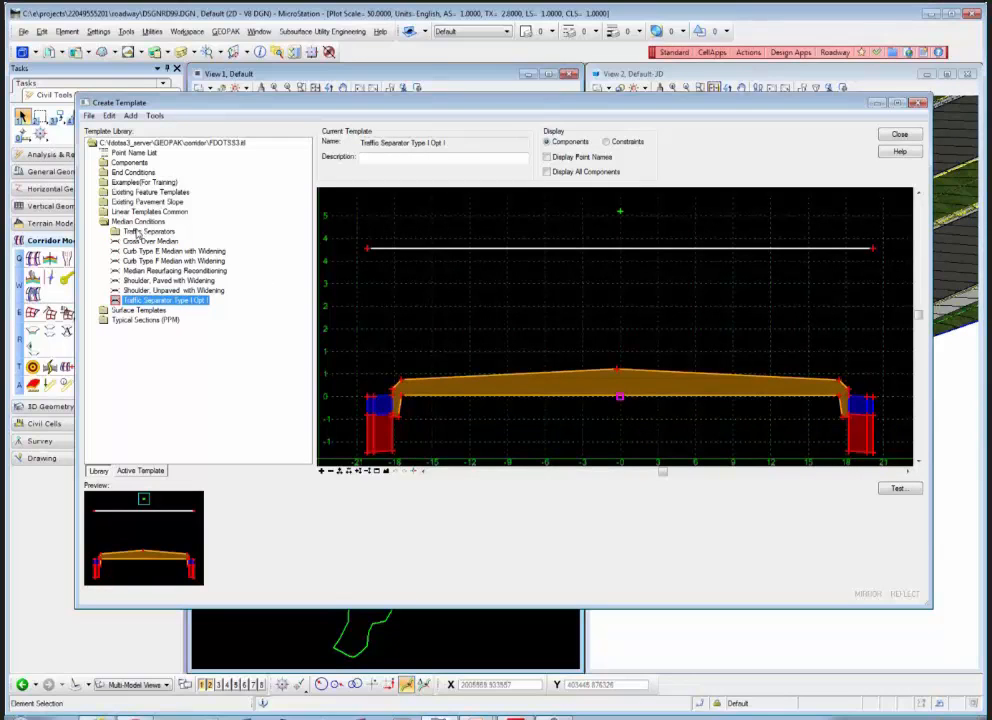
double_click(140, 232)
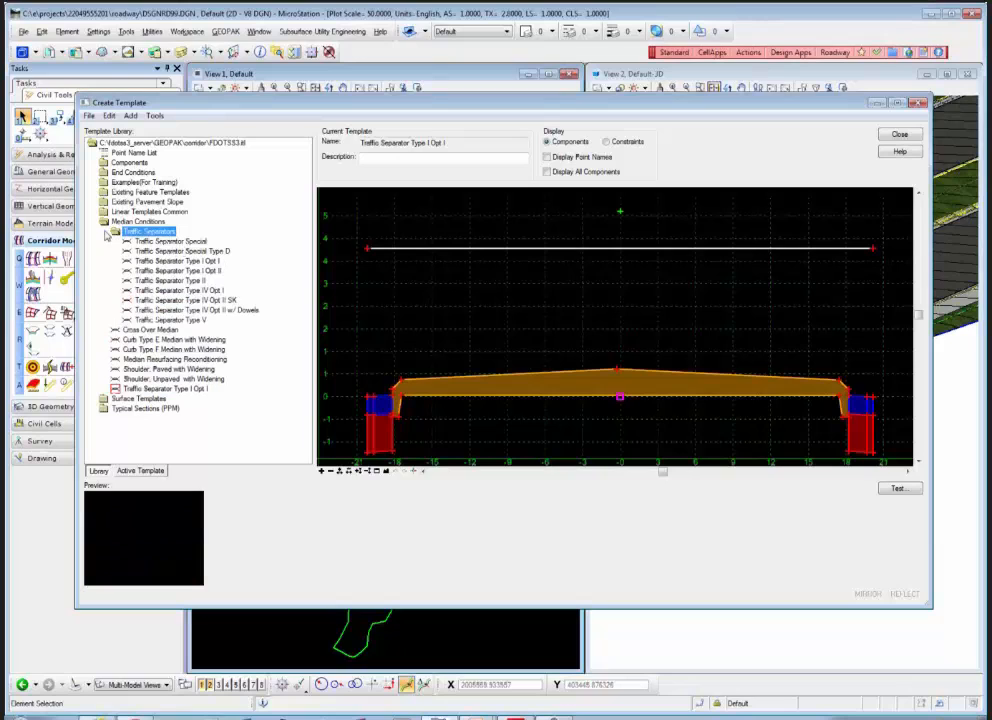
left_click(180, 320)
left_click(192, 310)
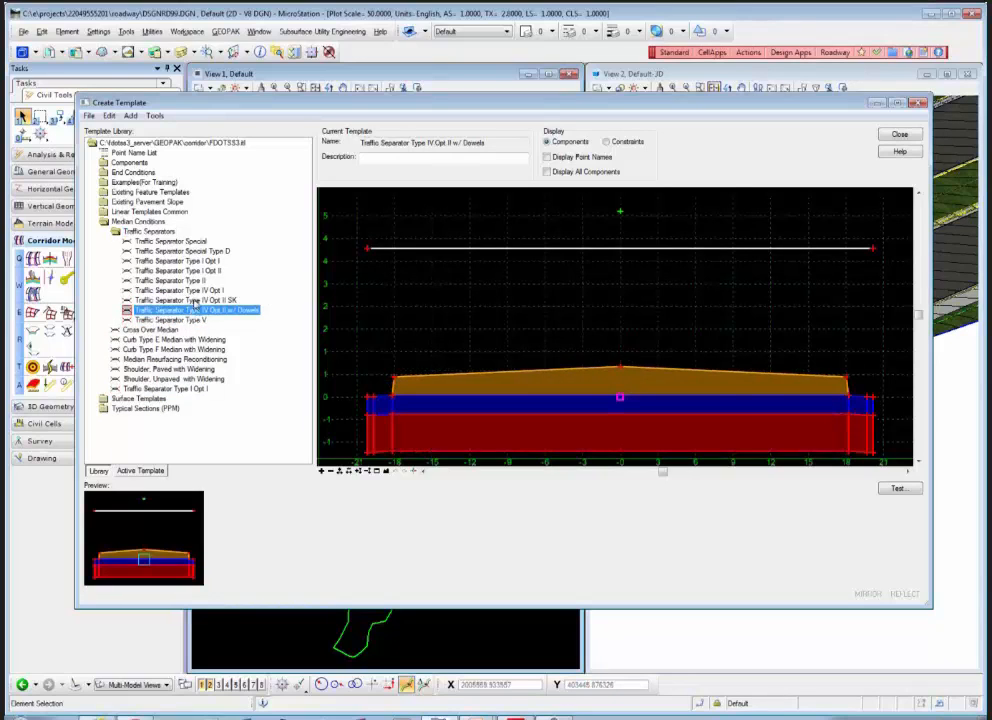
double_click(194, 301)
double_click(194, 291)
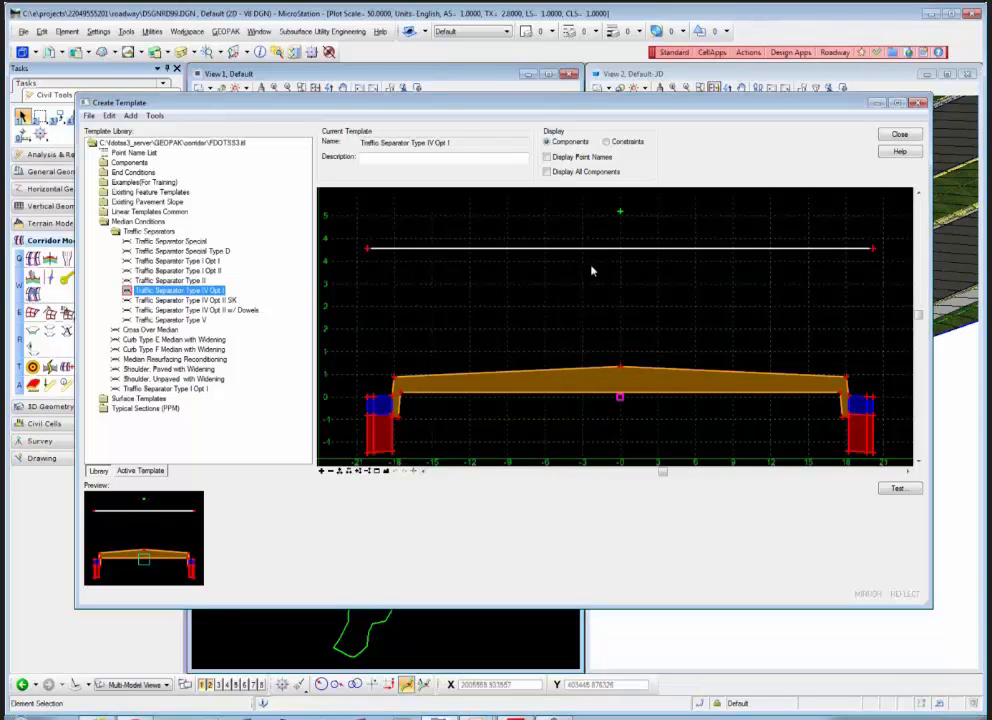
Step: Collapse the Traffic Separators and Median Conditions folders and expand the Surface Templates folder
double_click(116, 231)
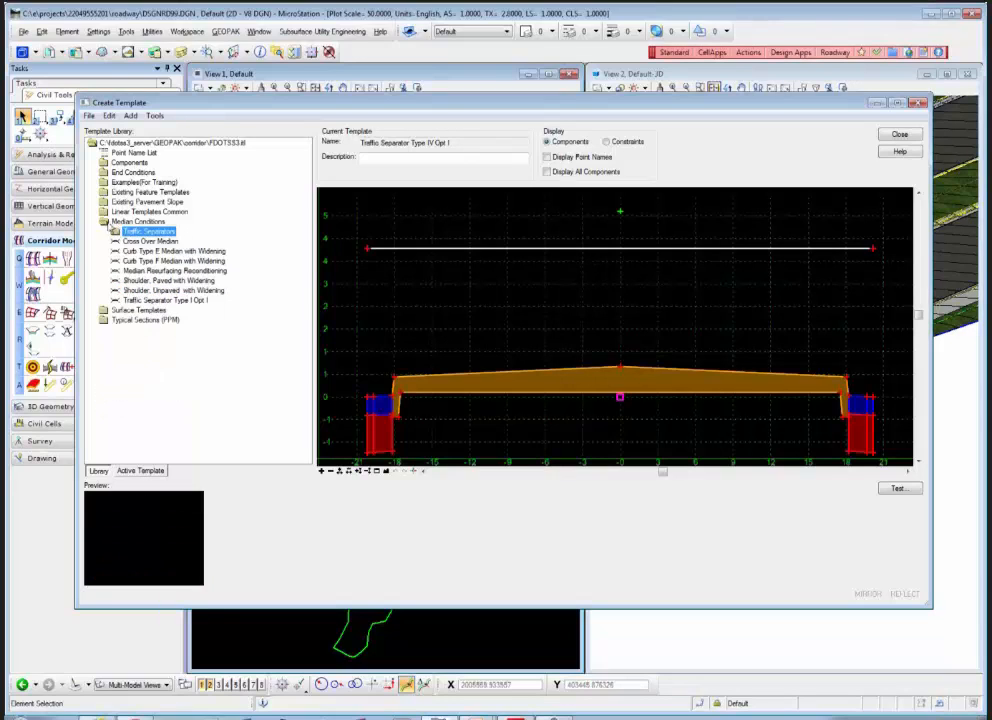
double_click(110, 222)
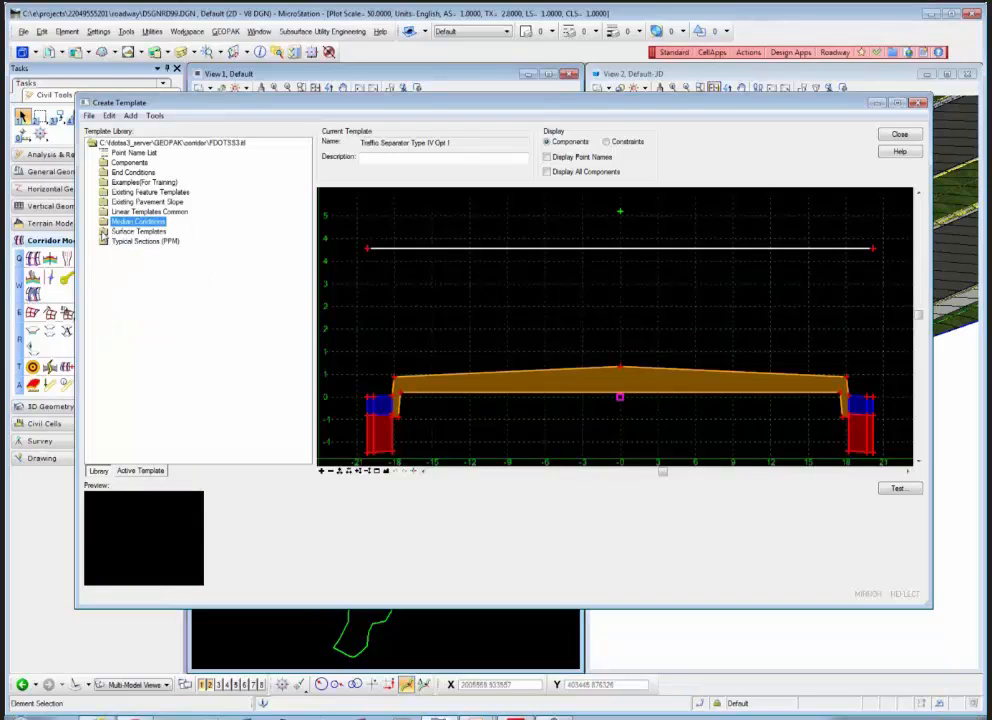
double_click(103, 232)
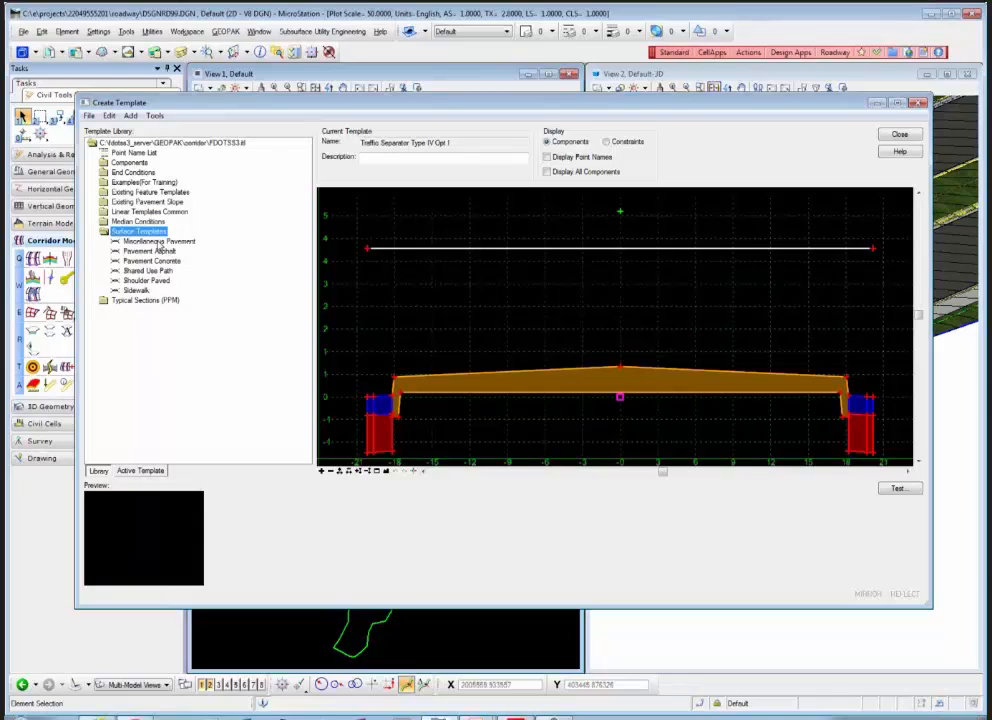
Step: Preview the Miscellaneous Pavement surface template, display Pavement Asphalt, and make Sidewalk the current template
left_click(159, 242)
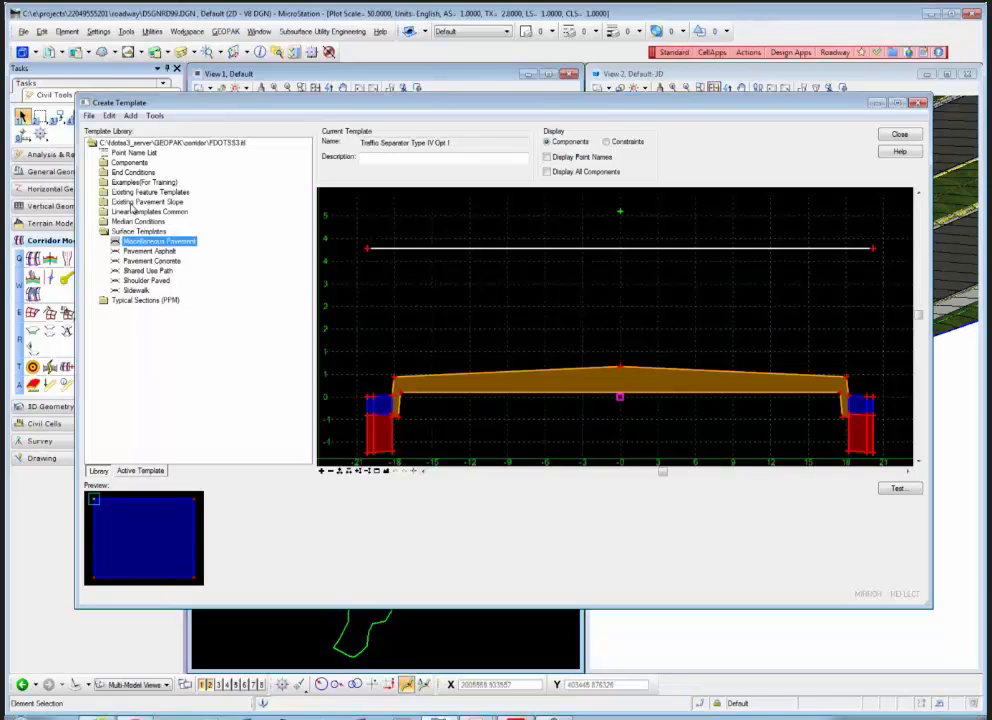
double_click(140, 251)
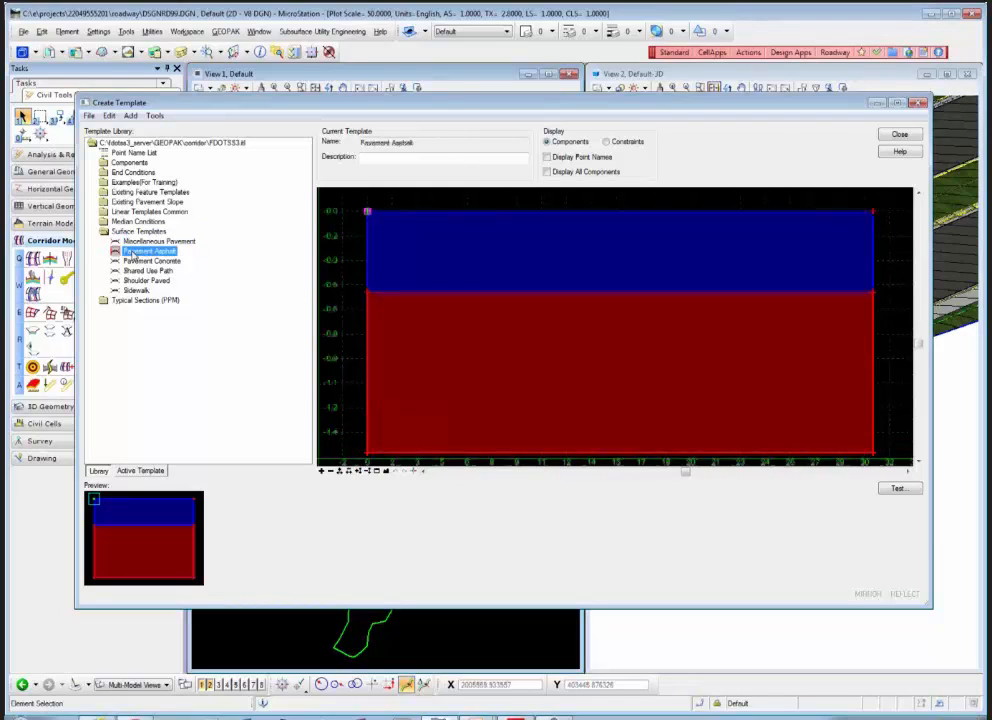
double_click(137, 290)
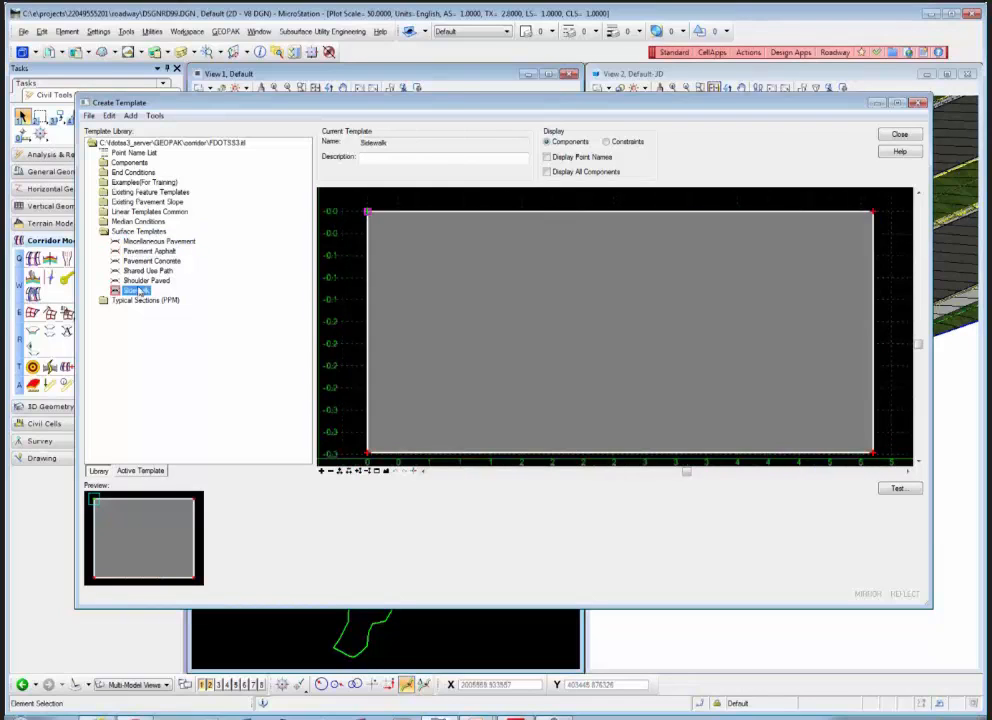
Step: Display the Shoulder Paved surface template, make Pavement Asphalt the current template, and inspect the top edge of its pavement
double_click(146, 280)
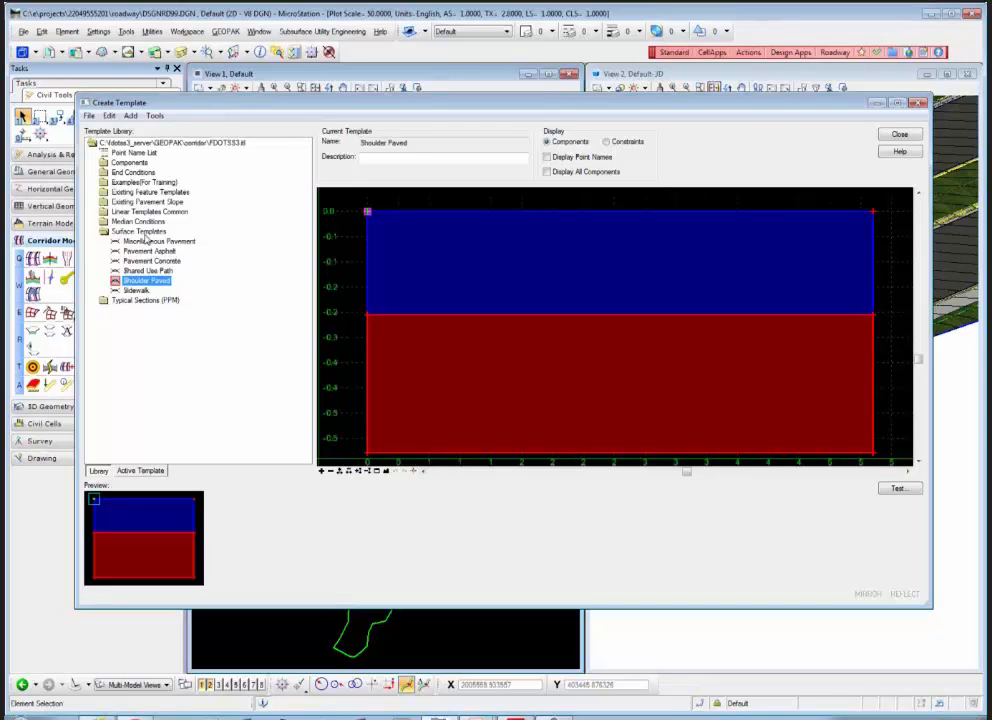
double_click(152, 251)
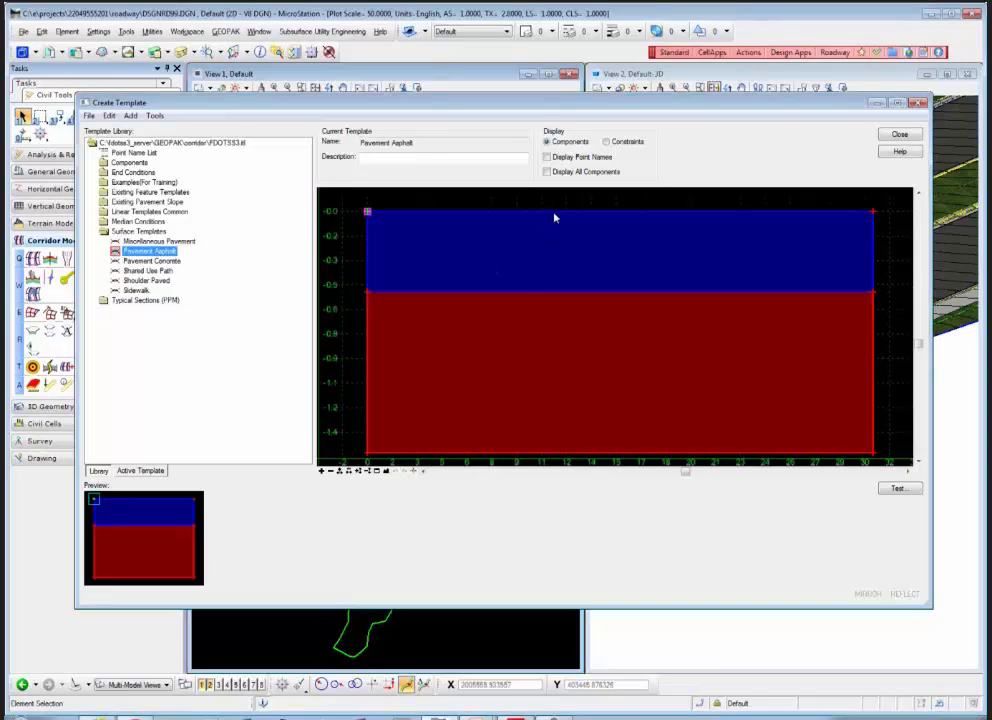
mouse_move(555, 217)
mouse_move(789, 216)
mouse_move(739, 218)
Step: Review the Pavement Concrete, Shared Use Path, Shoulder Paved and Sidewalk surface templates, ending on Miscellaneous Pavement
left_click(160, 261)
left_click(150, 271)
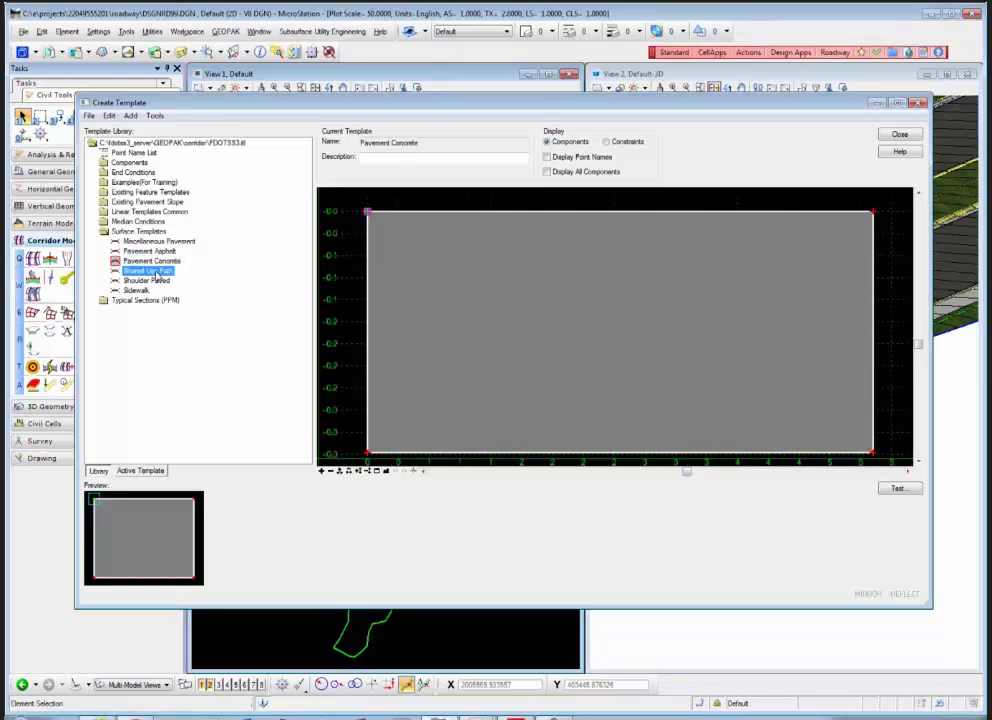
left_click(148, 281)
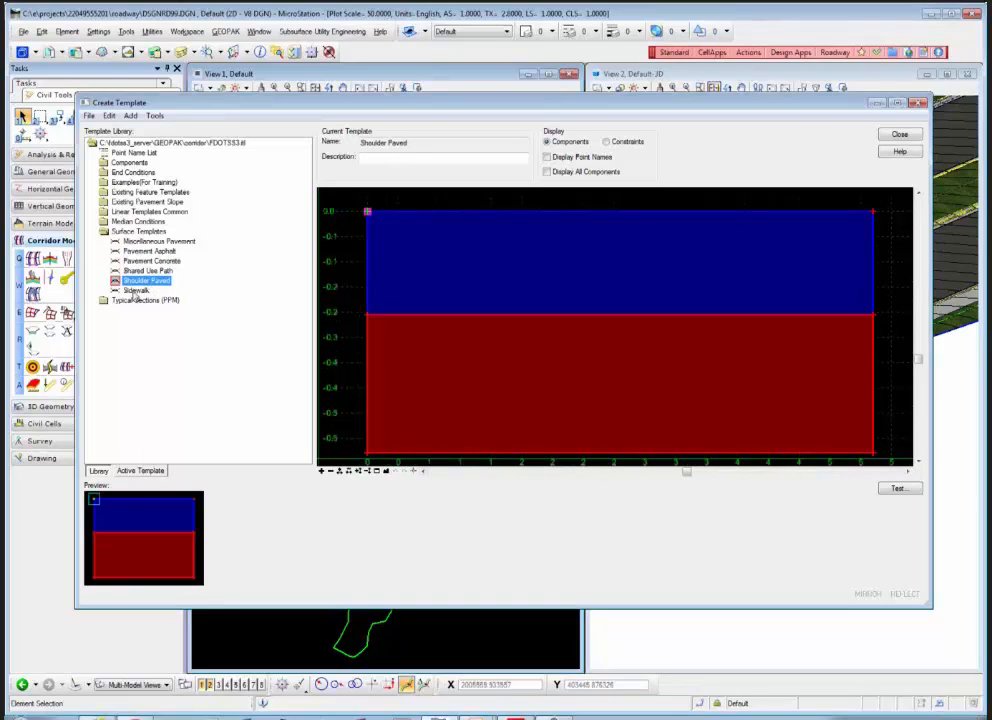
left_click(138, 290)
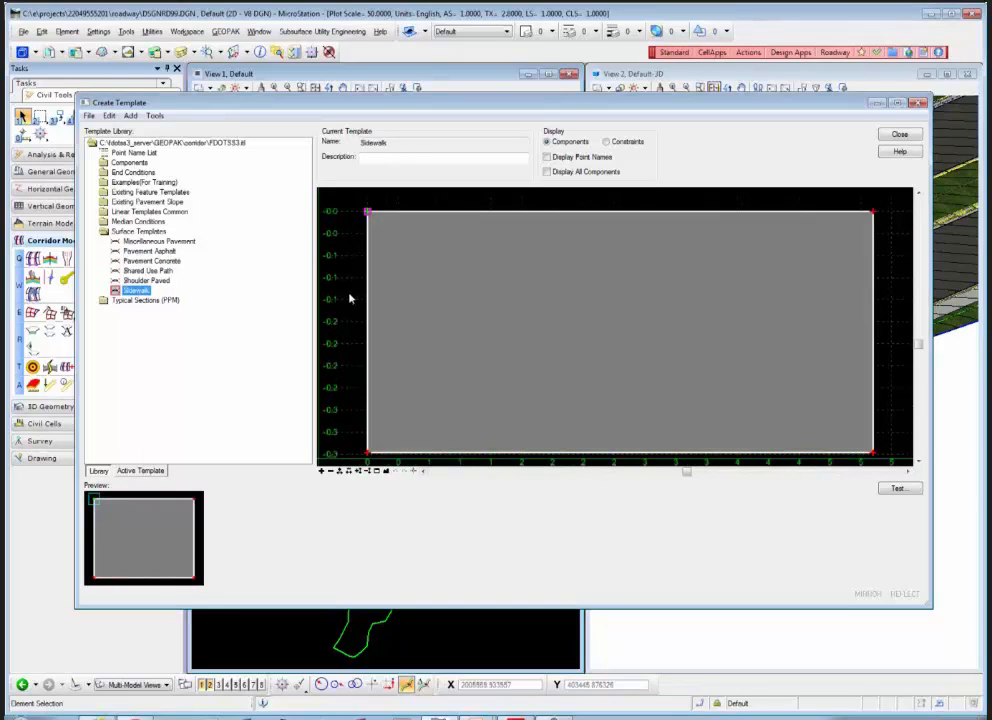
left_click(158, 241)
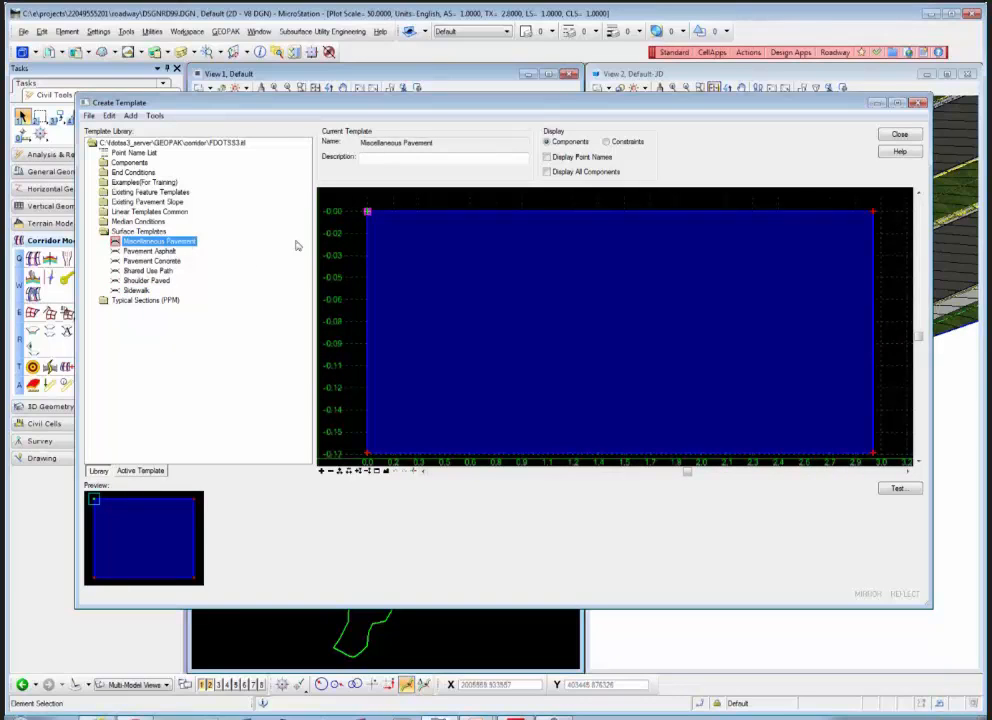
Step: Collapse Surface Templates and display PPM EXHIBIT TYP-5 from Typical Sections (PPM), Urban/Suburban, 4 Lane Divided Arterial (45 MPH or Less)
double_click(104, 231)
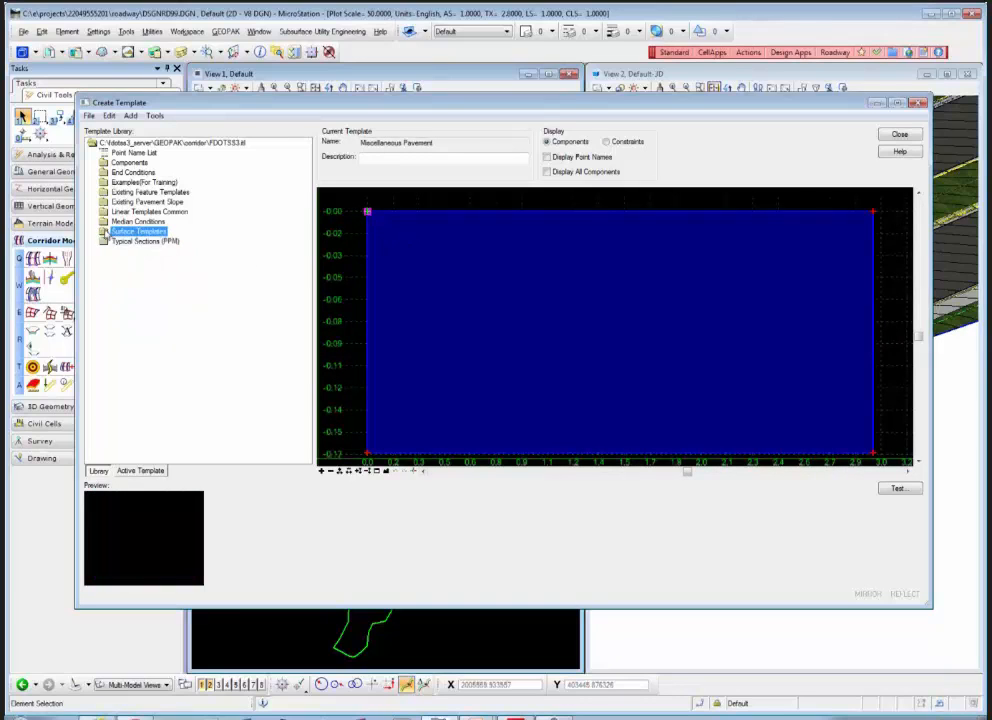
double_click(103, 241)
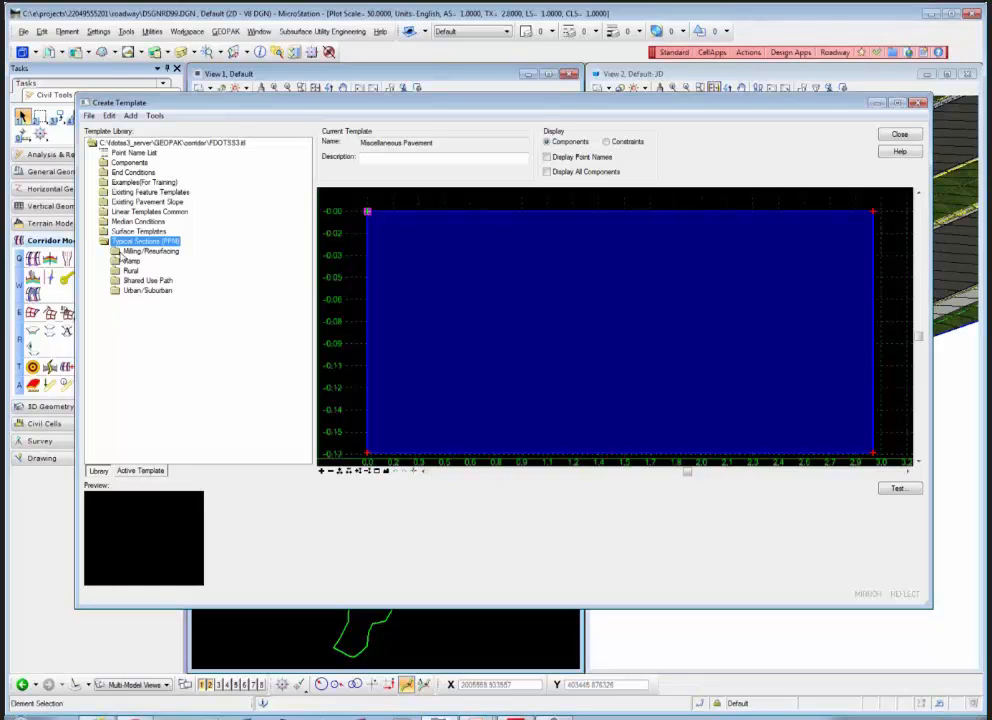
double_click(128, 290)
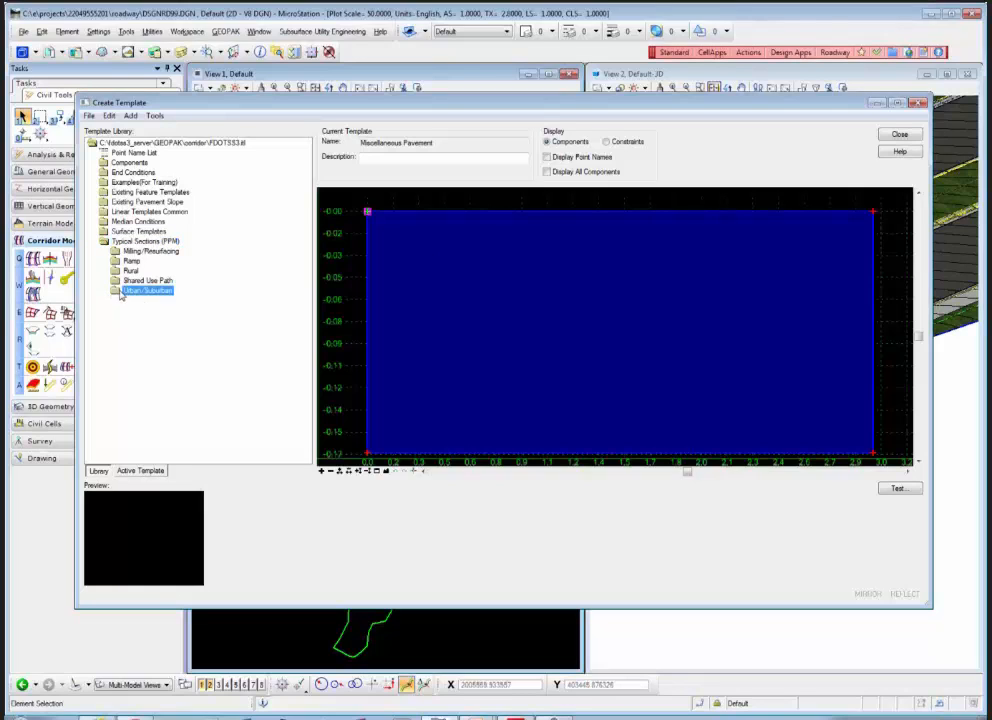
double_click(137, 301)
double_click(156, 310)
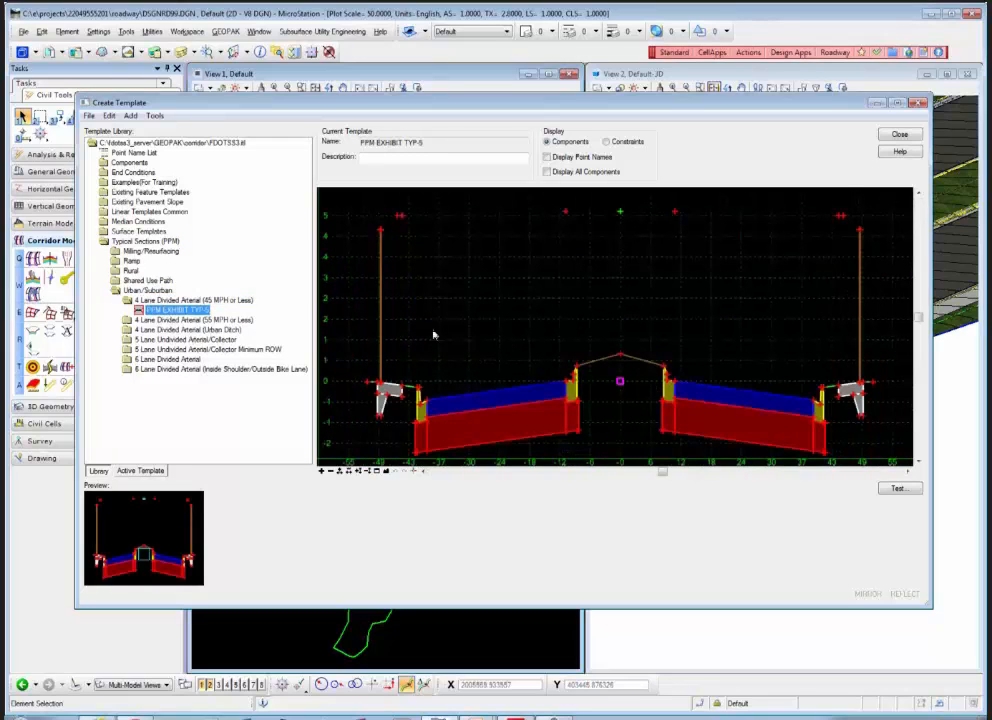
Step: Show the point names of PPM EXHIBIT TYP-5 with all-component display off, and inspect the inside curb points beside the median
left_click(566, 175)
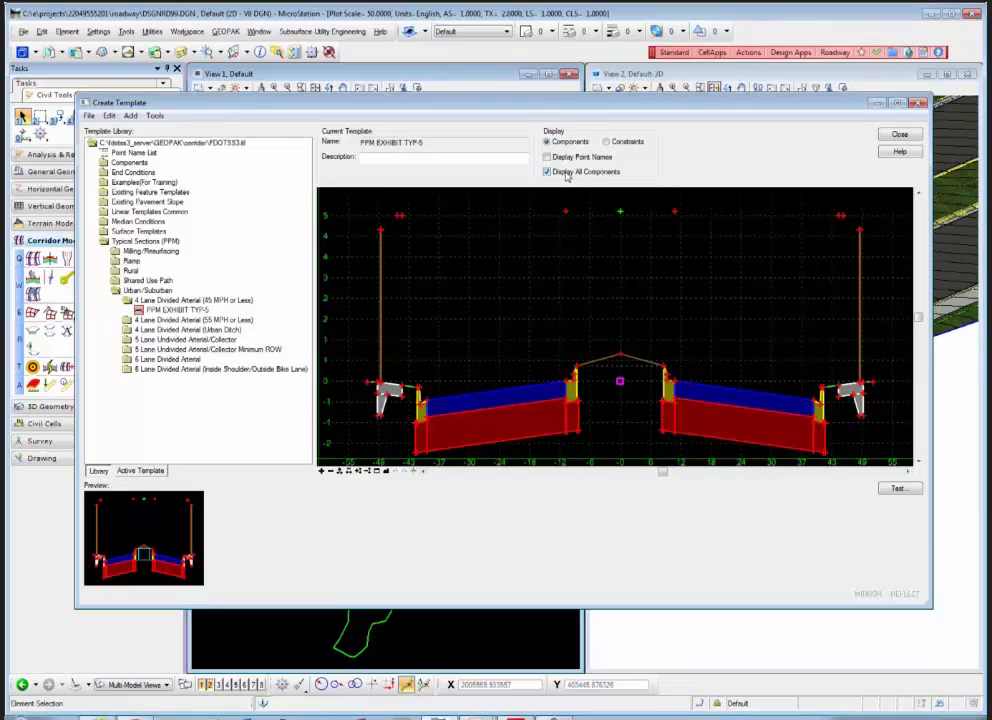
left_click(566, 172)
left_click(560, 157)
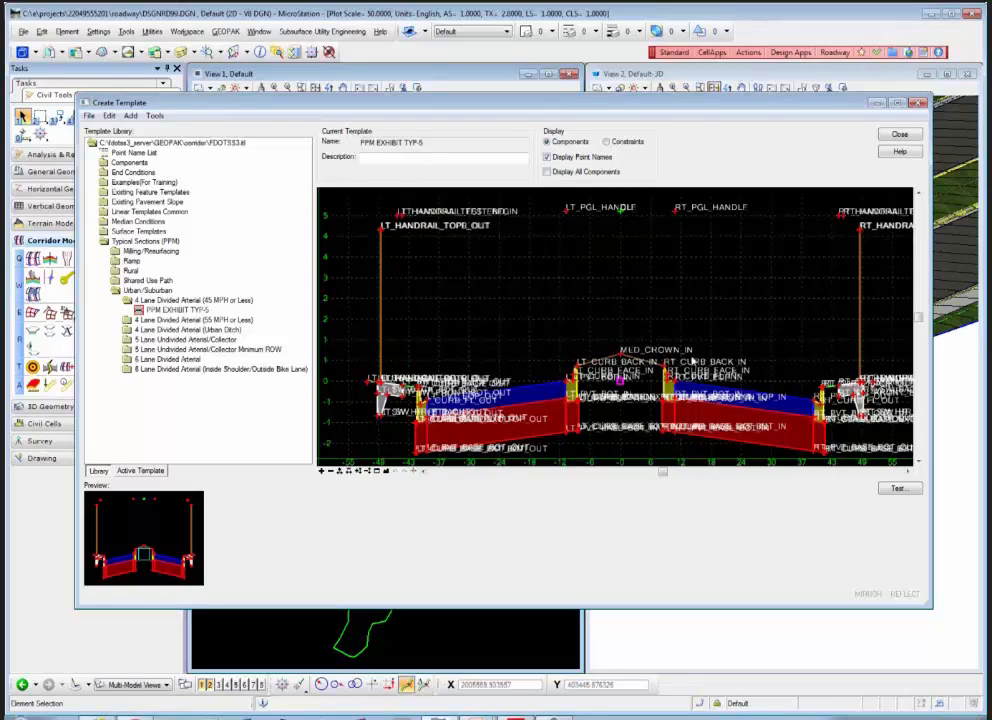
mouse_move(671, 389)
mouse_move(571, 382)
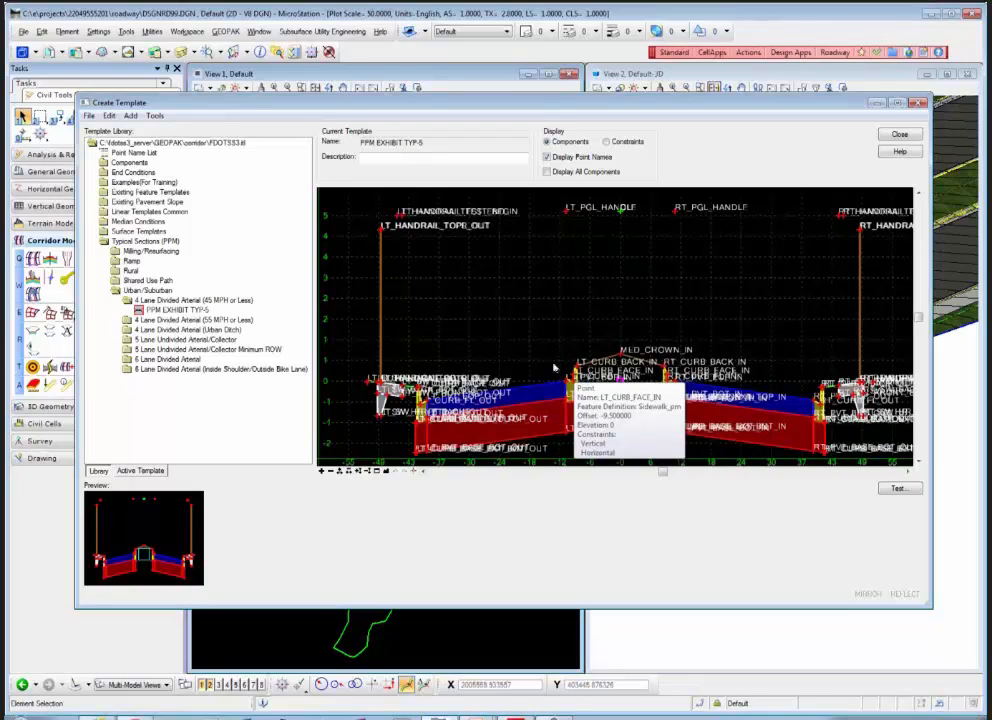
left_click(129, 162)
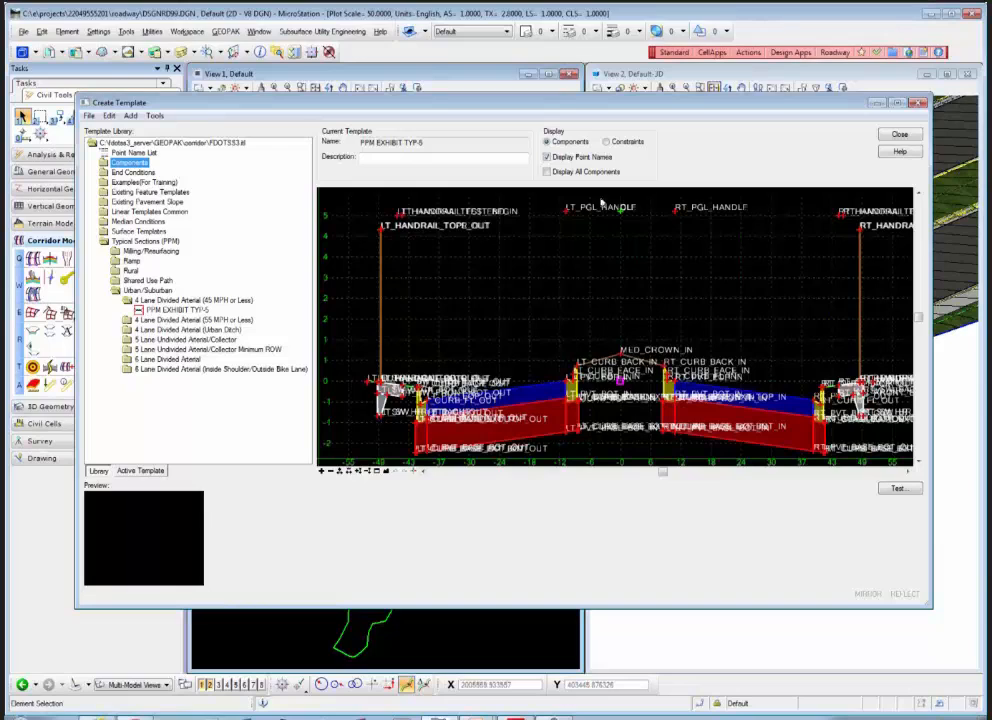
Step: Hide the point names and collapse the Typical Sections (PPM) folder
left_click(568, 159)
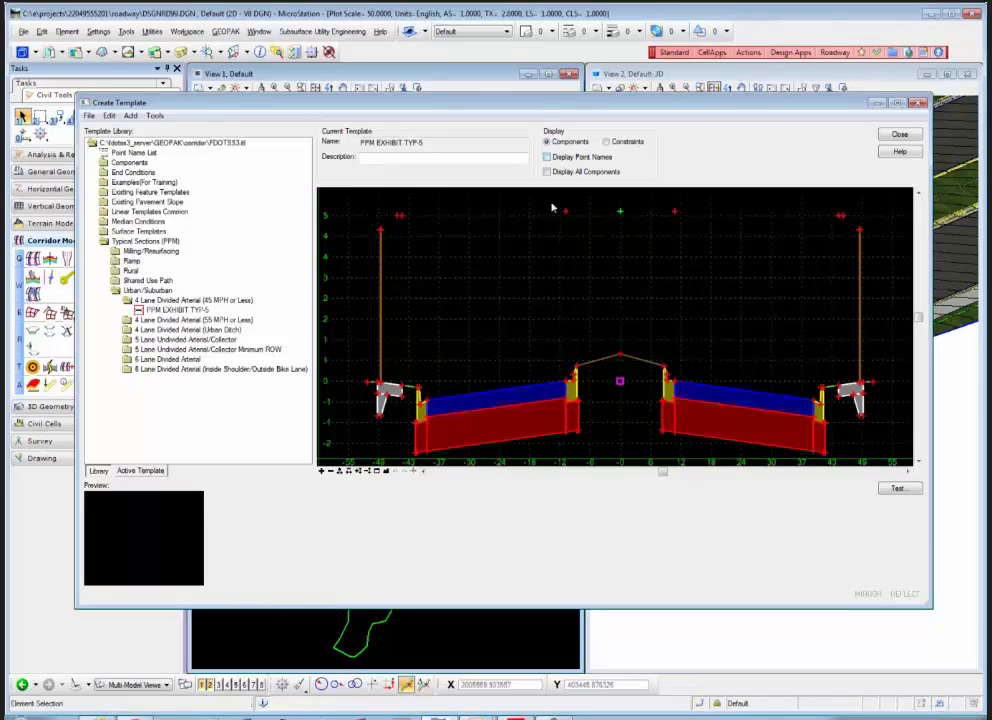
left_click(106, 243)
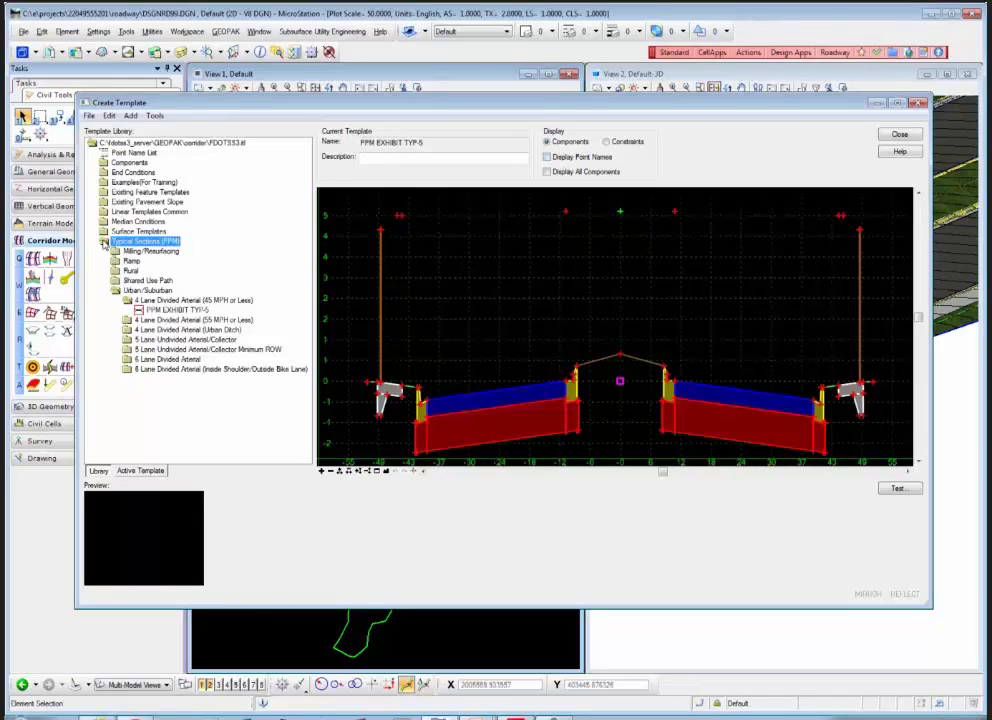
left_click(104, 242)
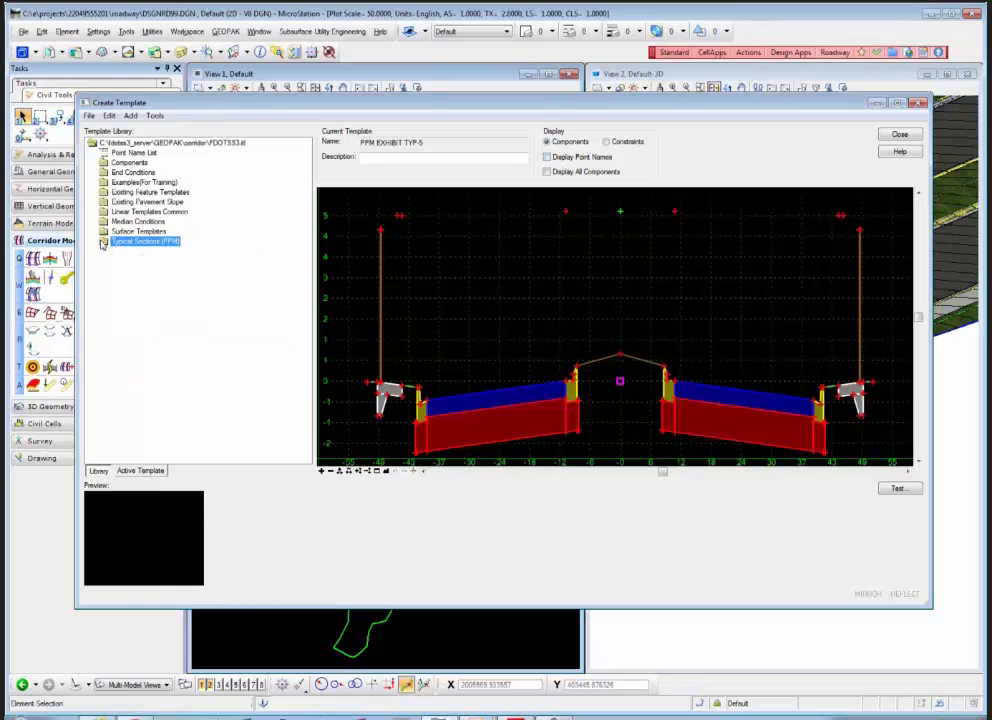
Step: Check which template library files are available to open in the corridor folder, and dismiss the file dialog
left_click(88, 115)
left_click(114, 146)
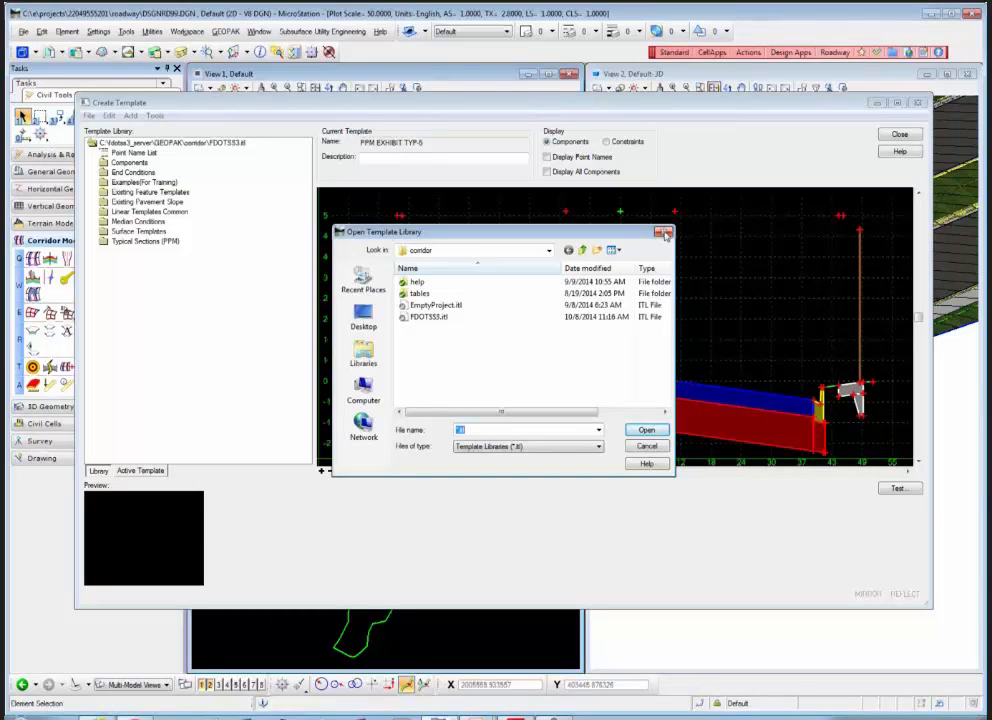
left_click(662, 232)
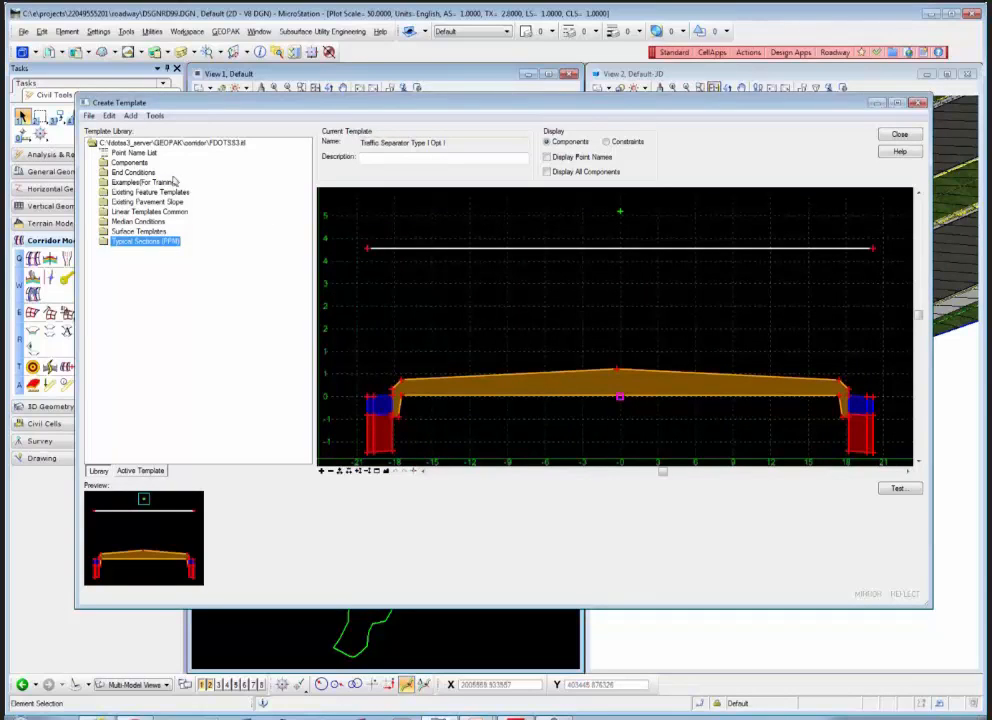
Step: Collapse the FDOTSS3.itl library tree and switch to the PowerPoint slide show to view the Session Overview
double_click(125, 143)
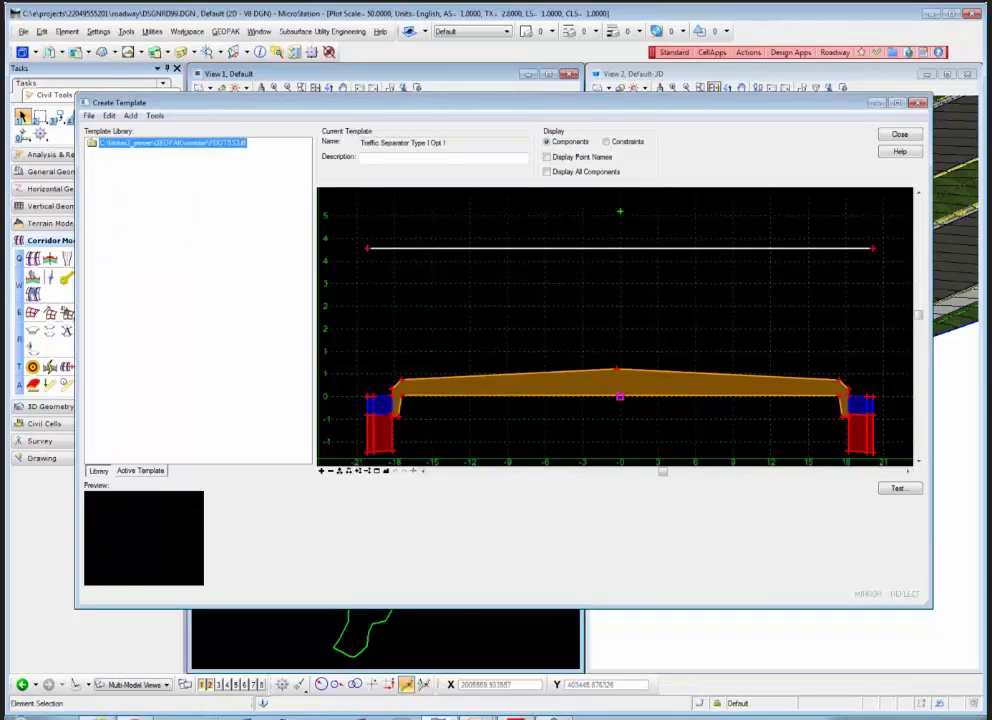
mouse_move(476, 715)
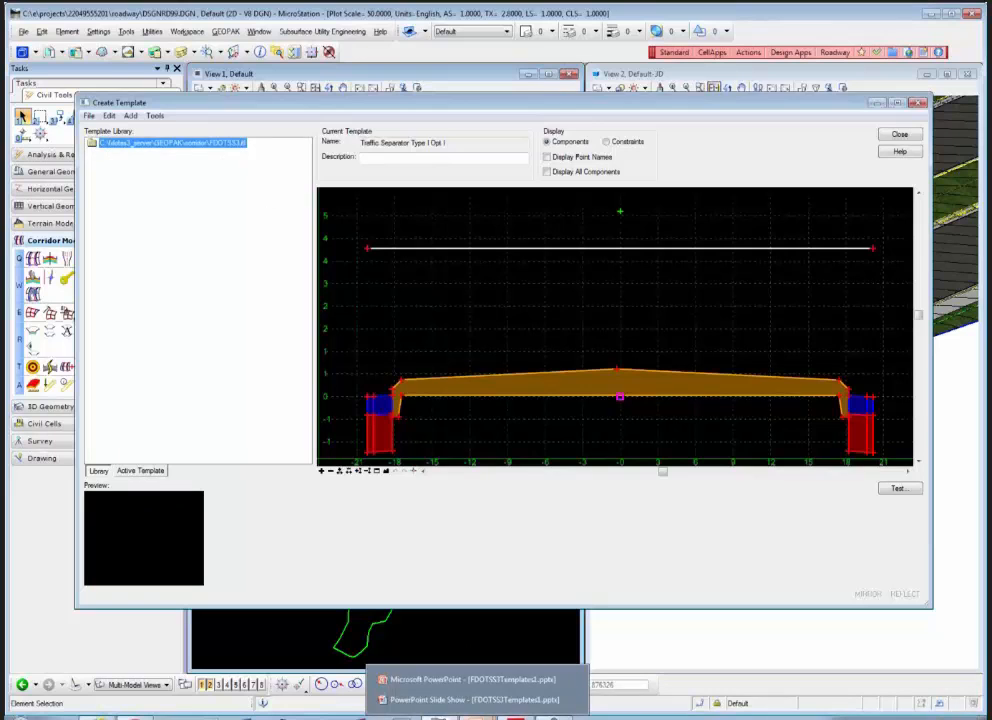
left_click(460, 703)
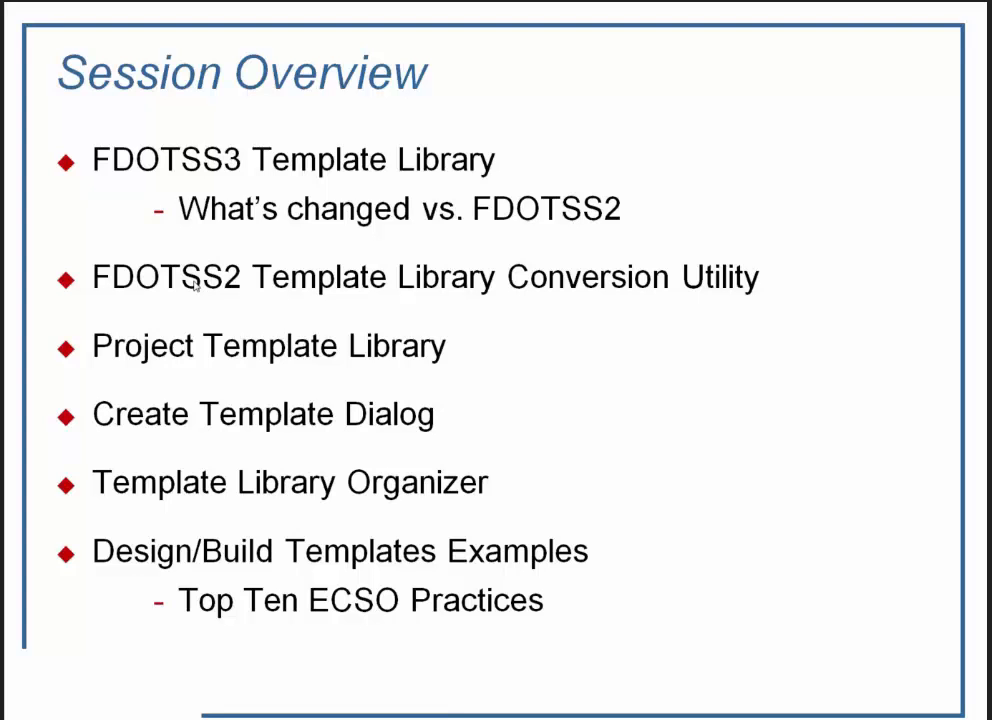
Step: Switch back to MicroStation, move the FDOT toolbar over the views, and launch Convert ALG/IRD/ITL from the Roadway corridor modeling conversion tools
key("alt+Tab")
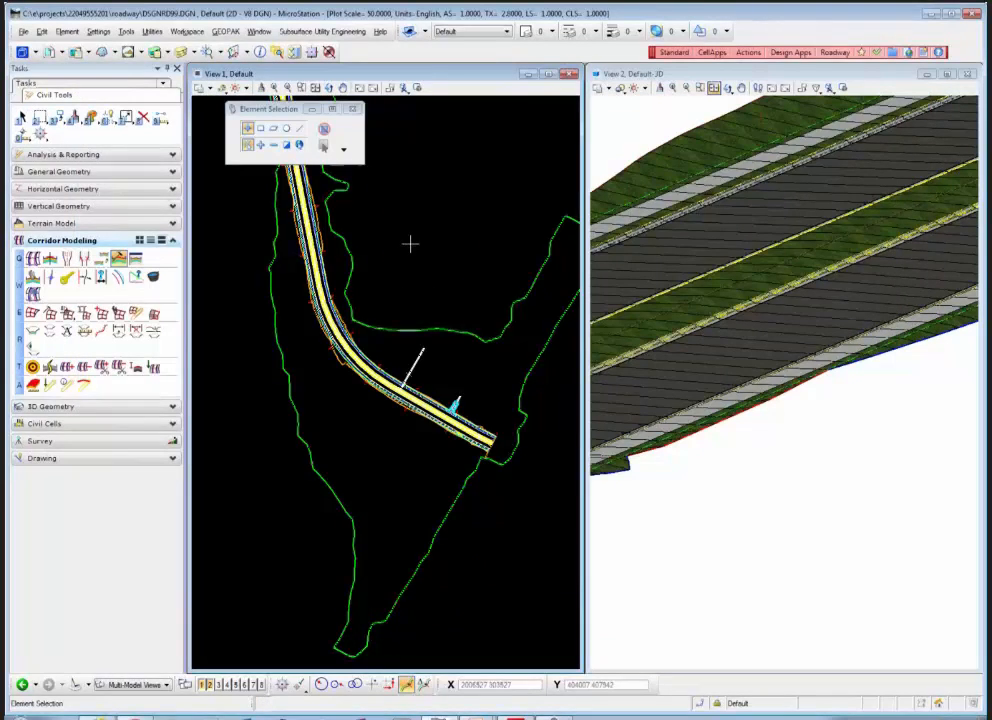
scroll(410, 244, "down", 2)
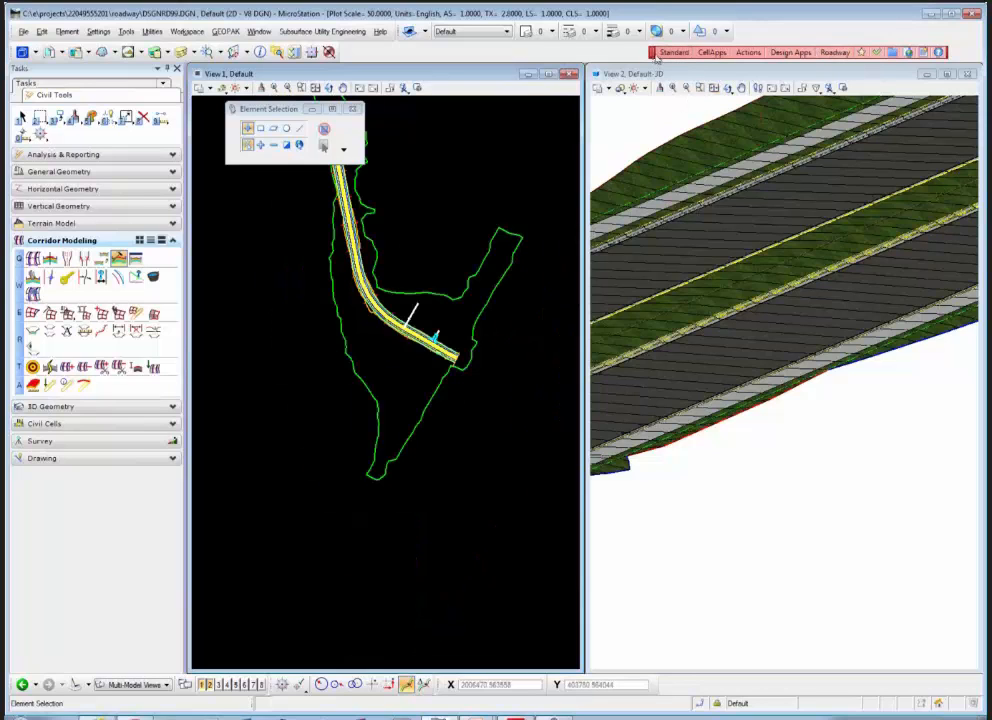
left_click_drag(654, 53, 509, 119)
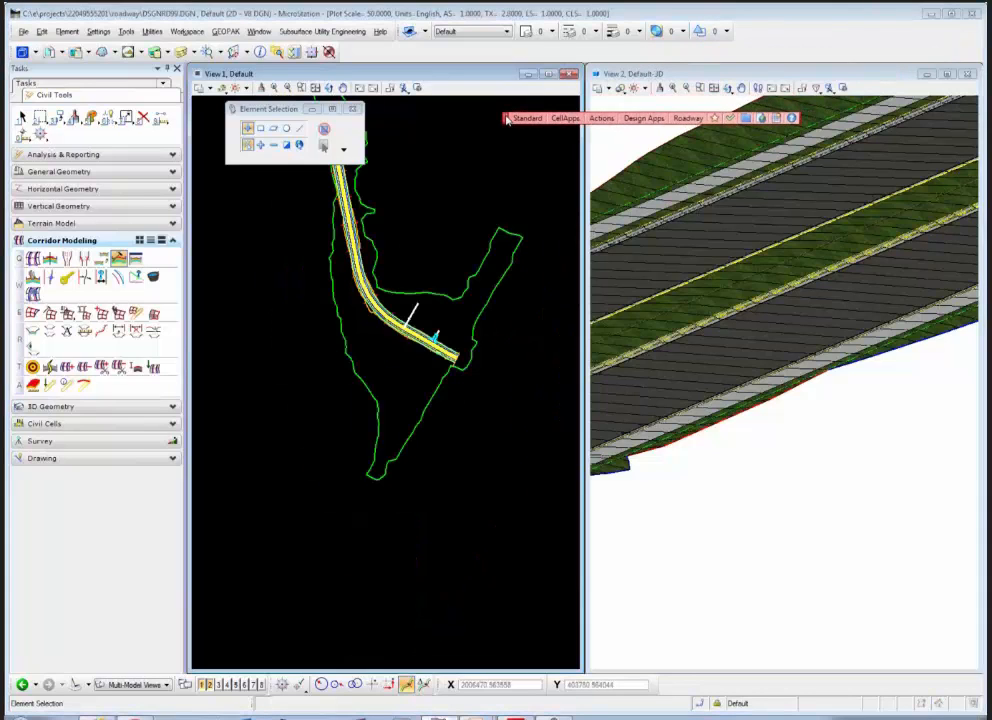
left_click(689, 119)
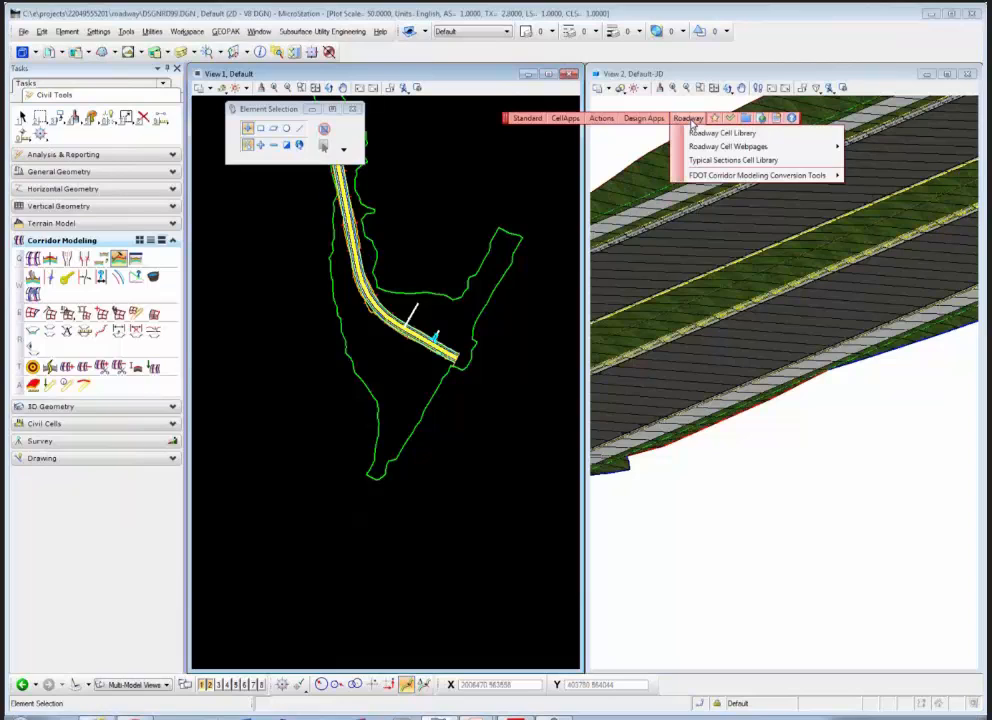
mouse_move(714, 176)
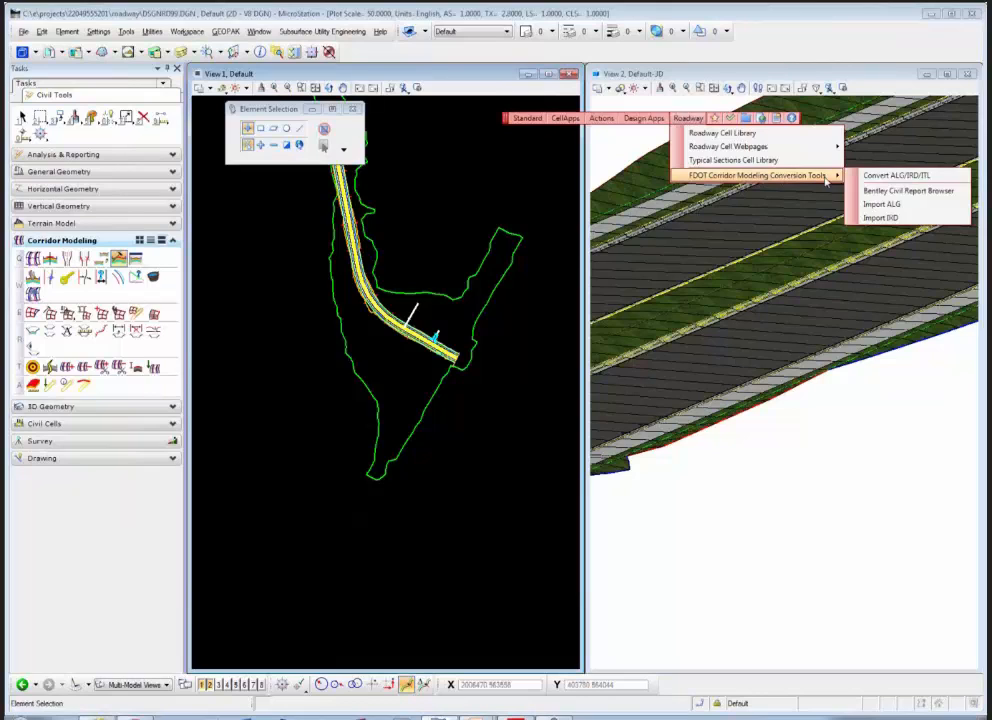
left_click(896, 177)
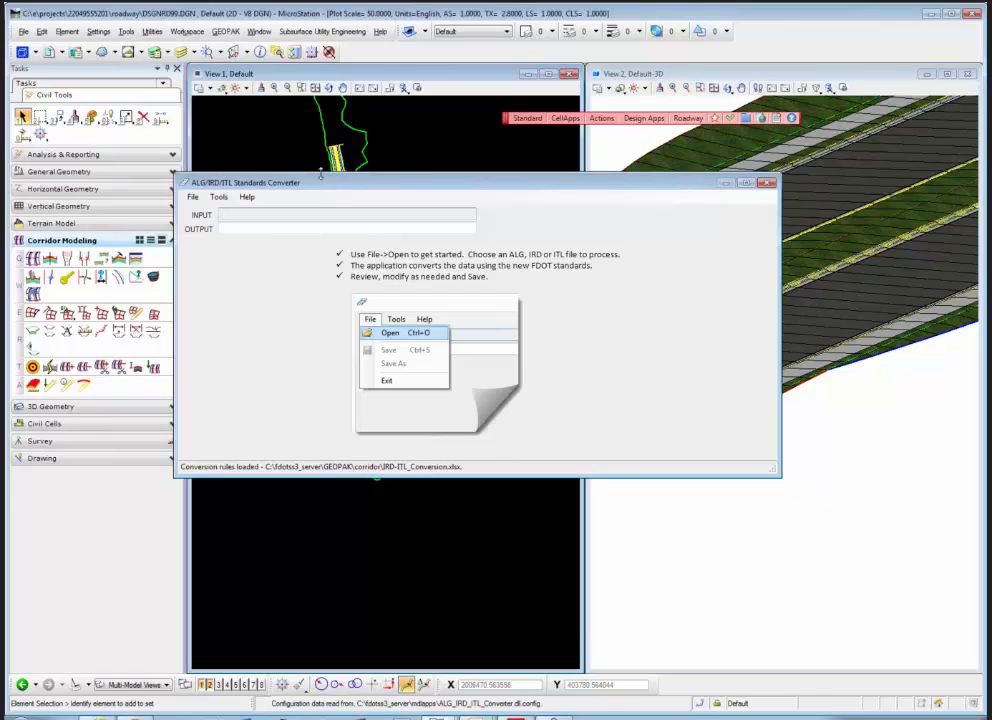
Step: Browse the converter's input files in the project's roadway folder, select clconst87.itl, and cancel the file selection
left_click(193, 199)
left_click(212, 211)
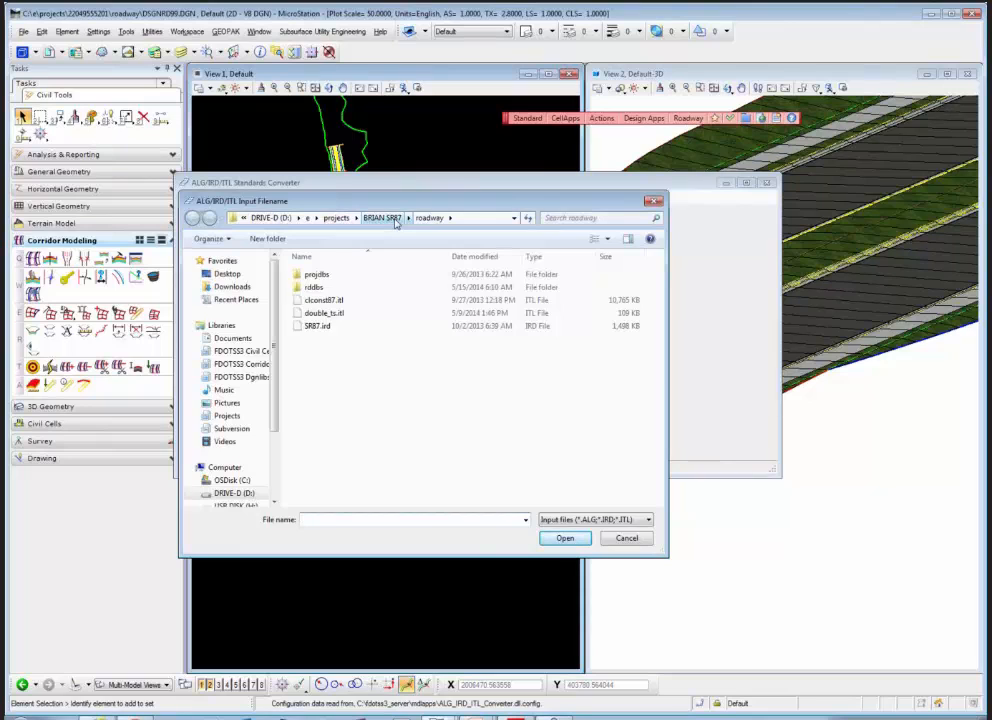
left_click(327, 302)
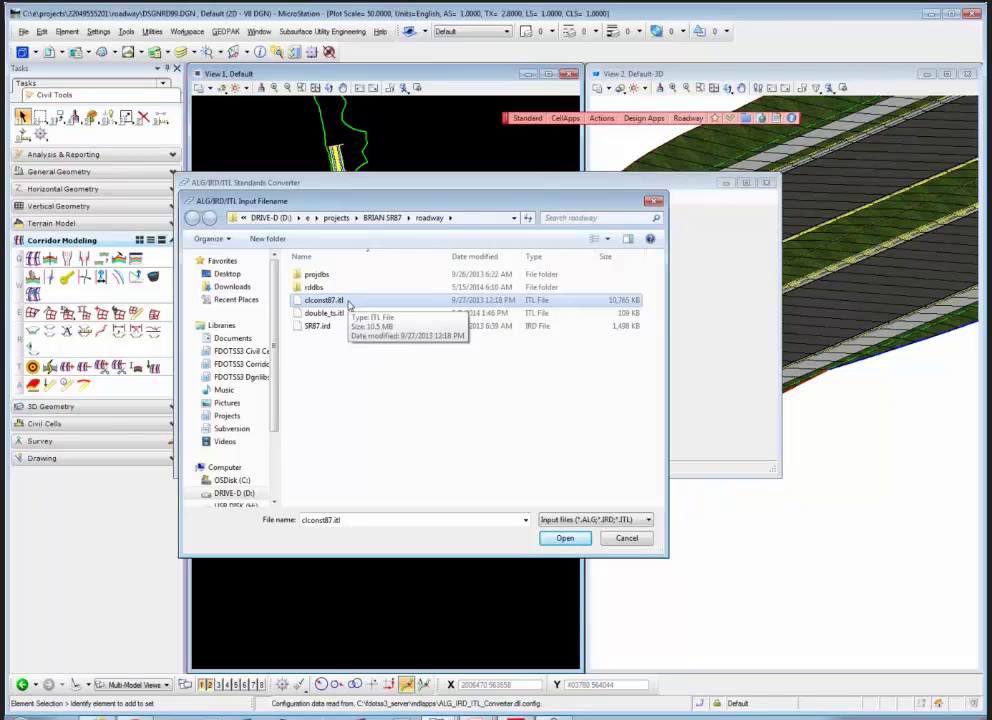
left_click(627, 539)
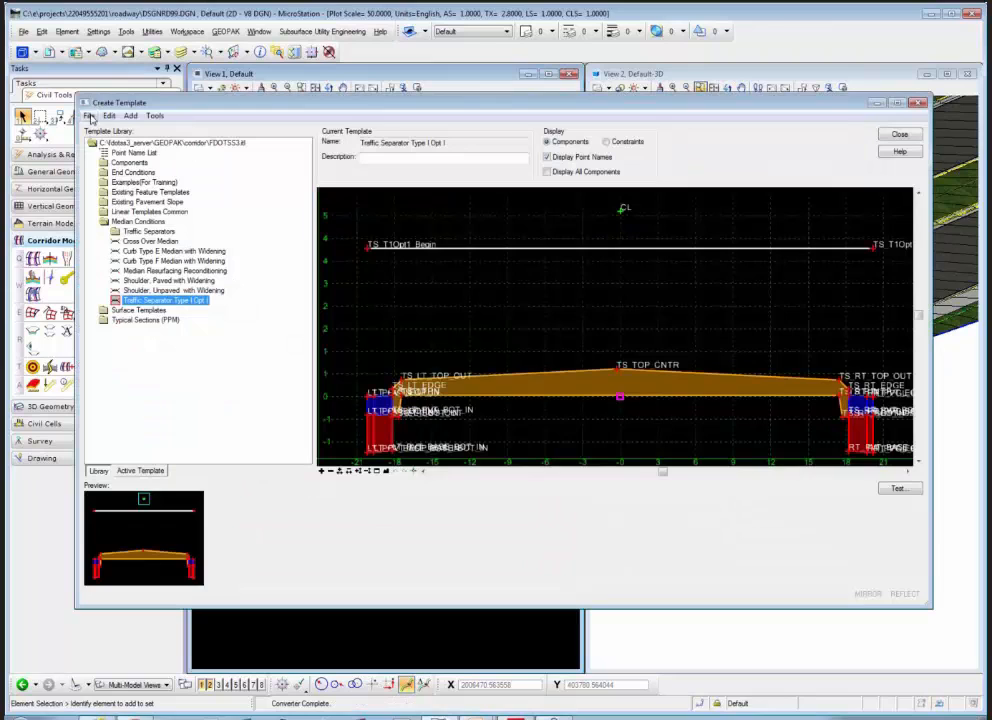
Step: Open the template library clconst87.itl from the SR87 project's roadway folder, under e\projects on drive D
left_click(89, 116)
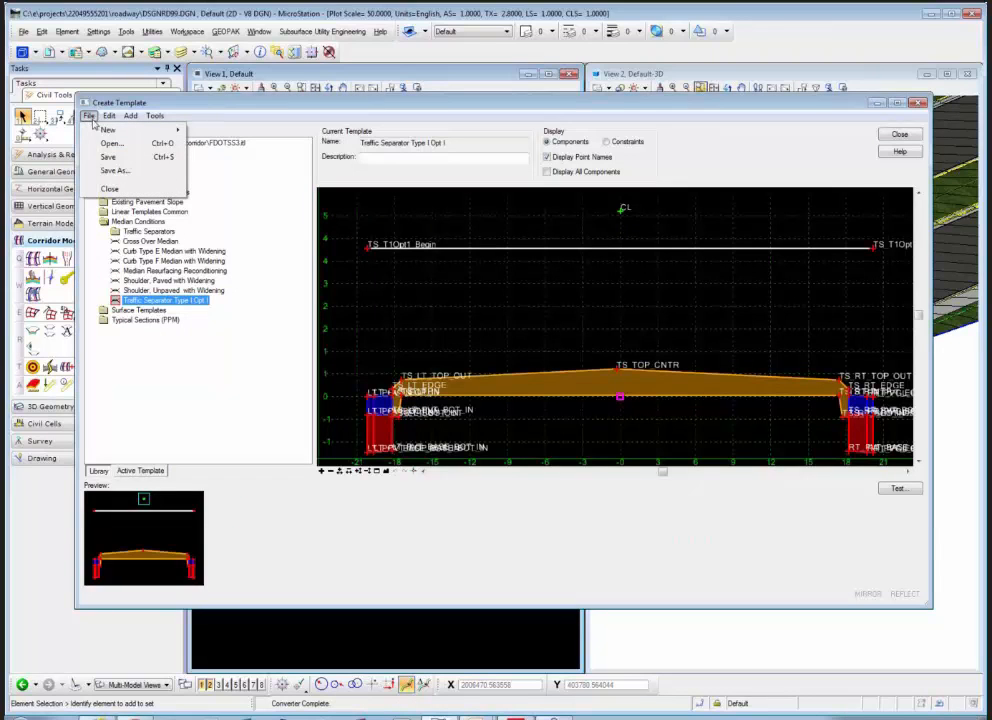
left_click(111, 143)
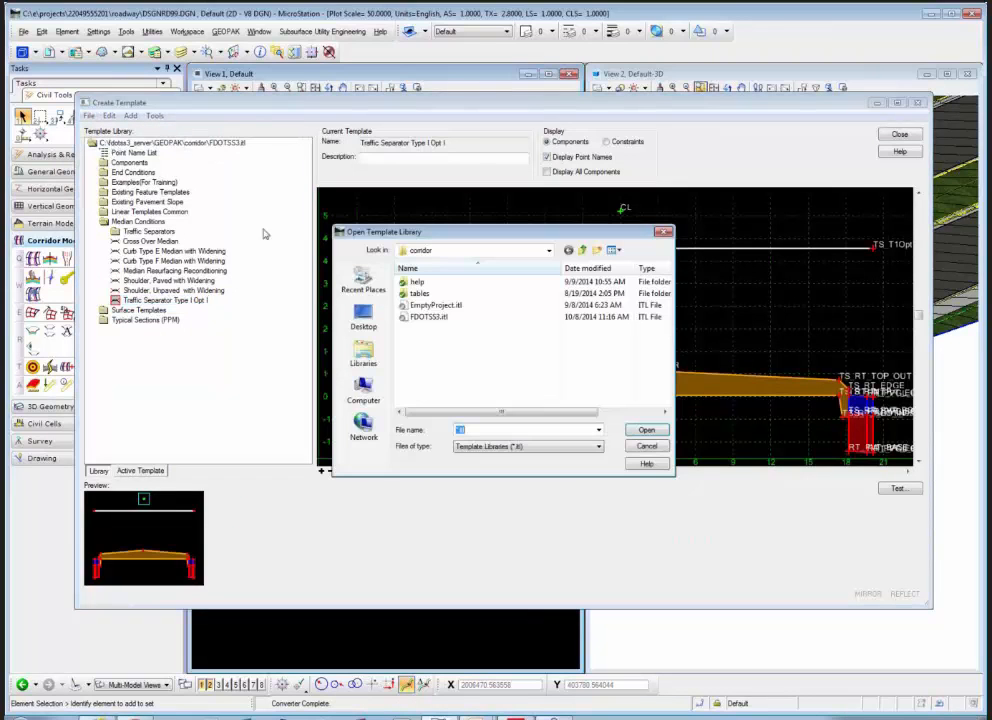
left_click(458, 252)
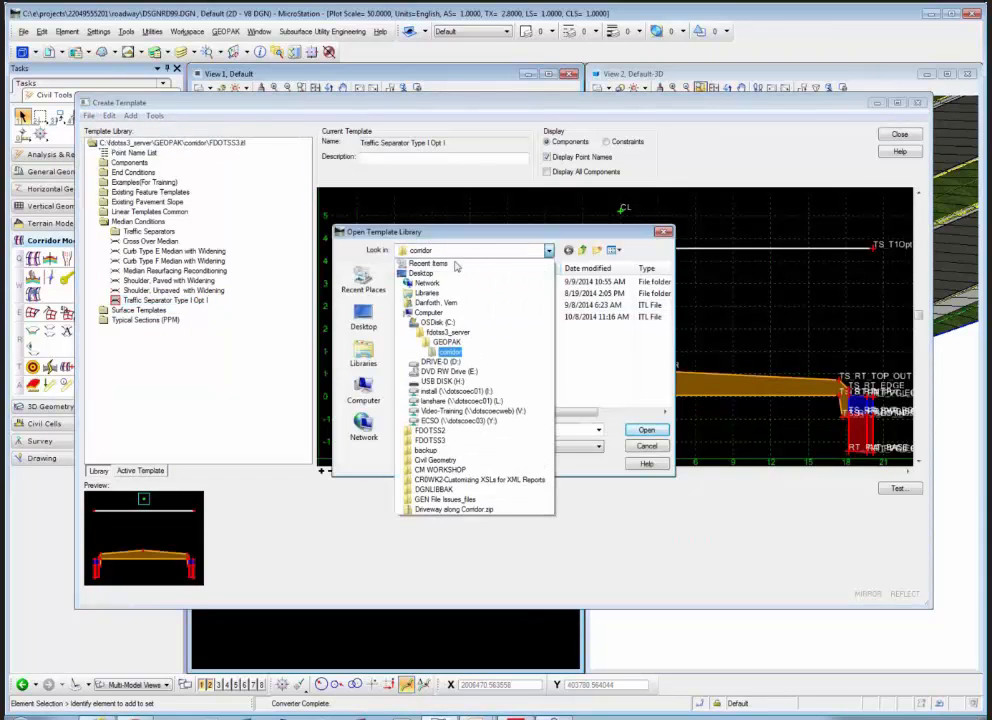
left_click(440, 361)
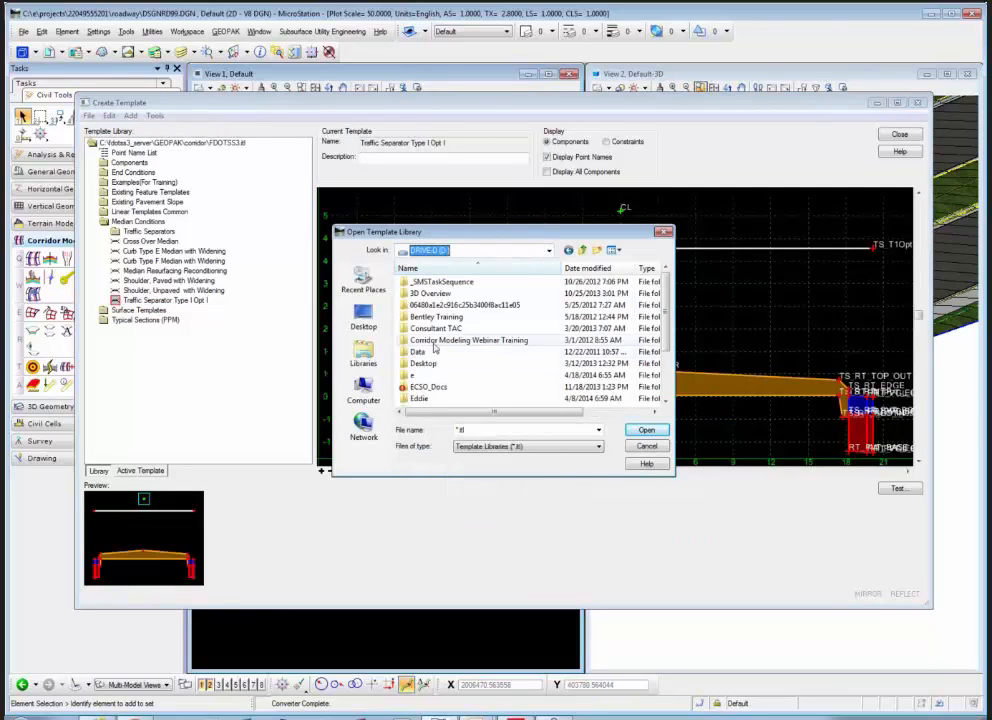
double_click(420, 372)
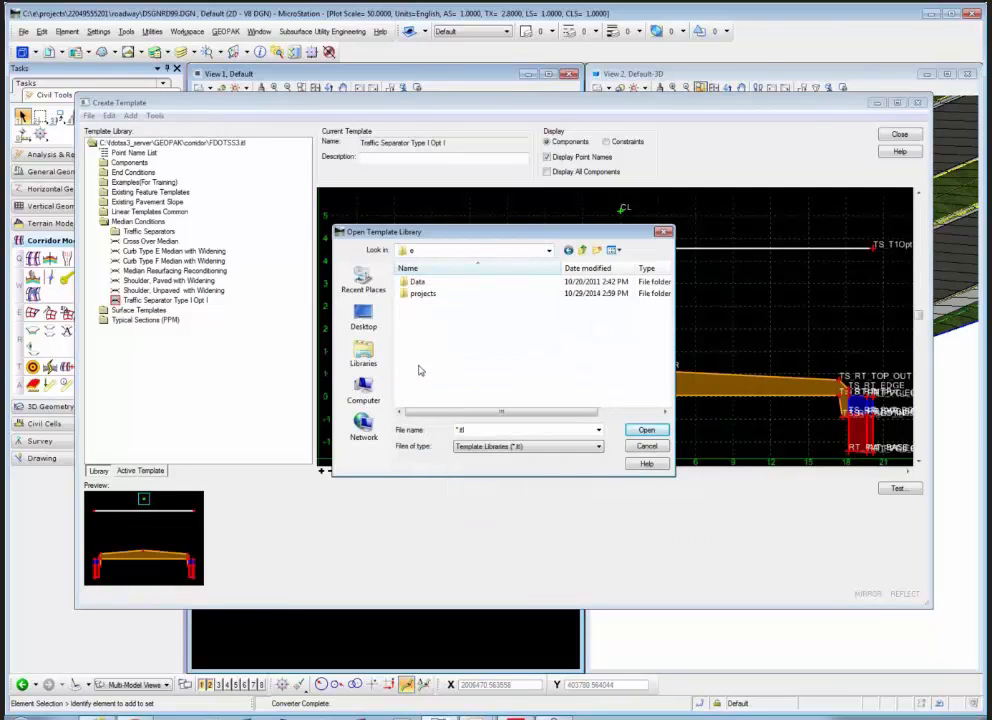
double_click(421, 293)
scroll(485, 317, "down", 1)
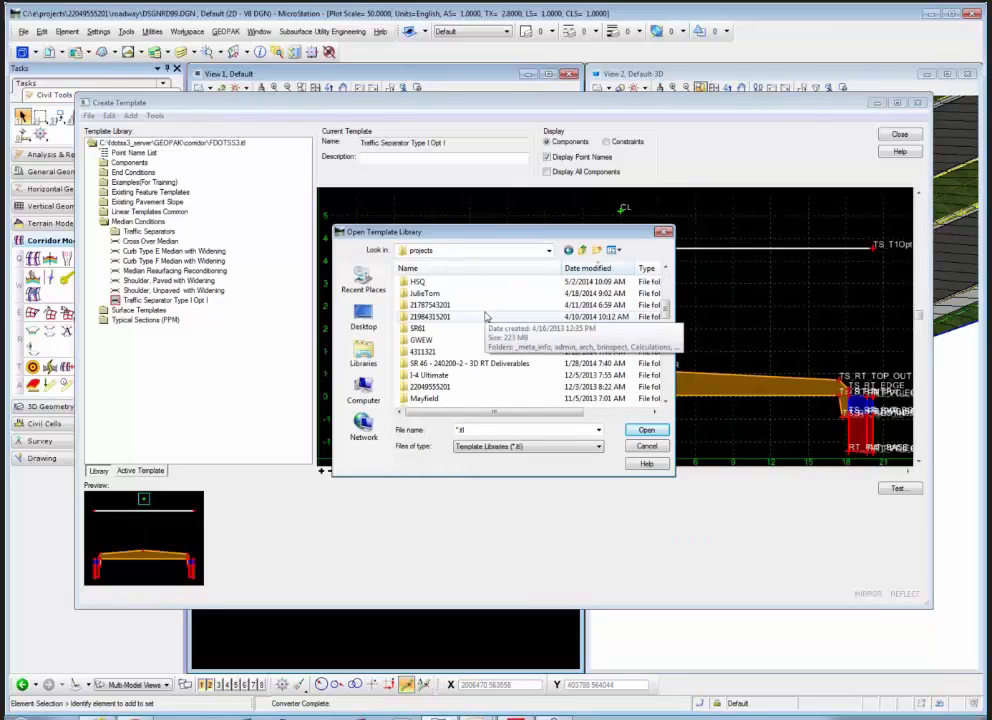
scroll(487, 315, "down", 2)
double_click(436, 372)
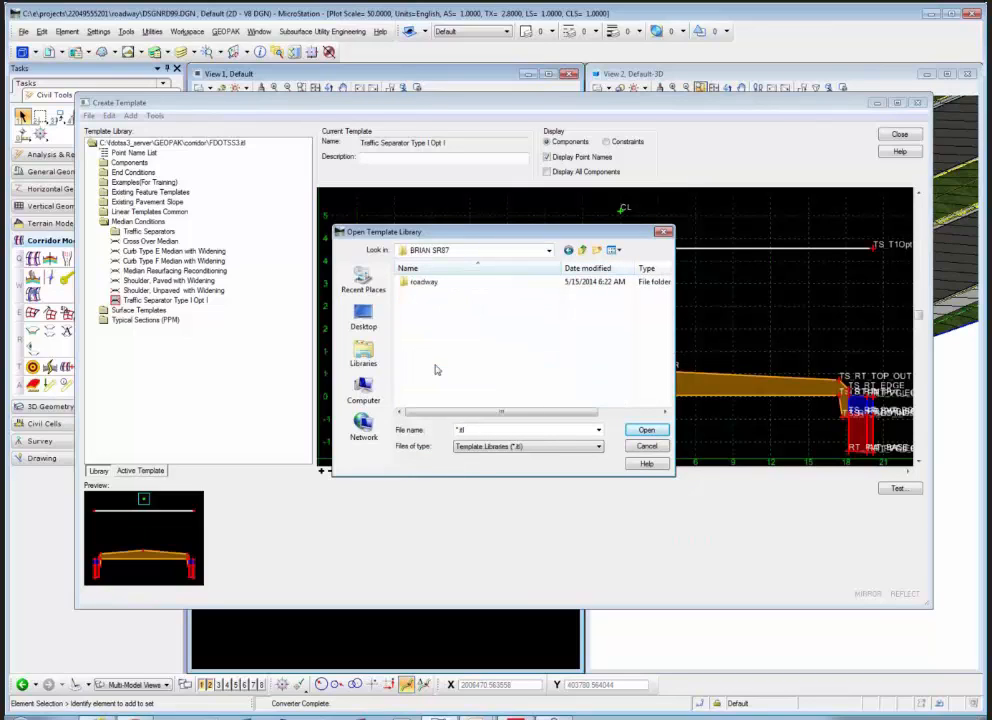
double_click(421, 283)
left_click(430, 305)
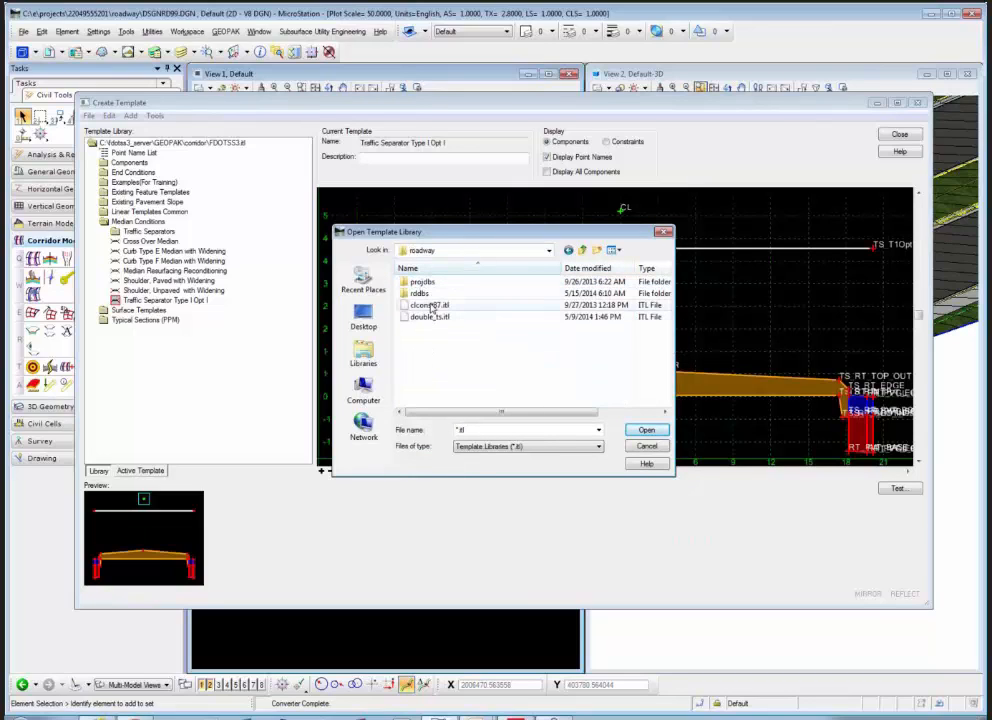
left_click(647, 430)
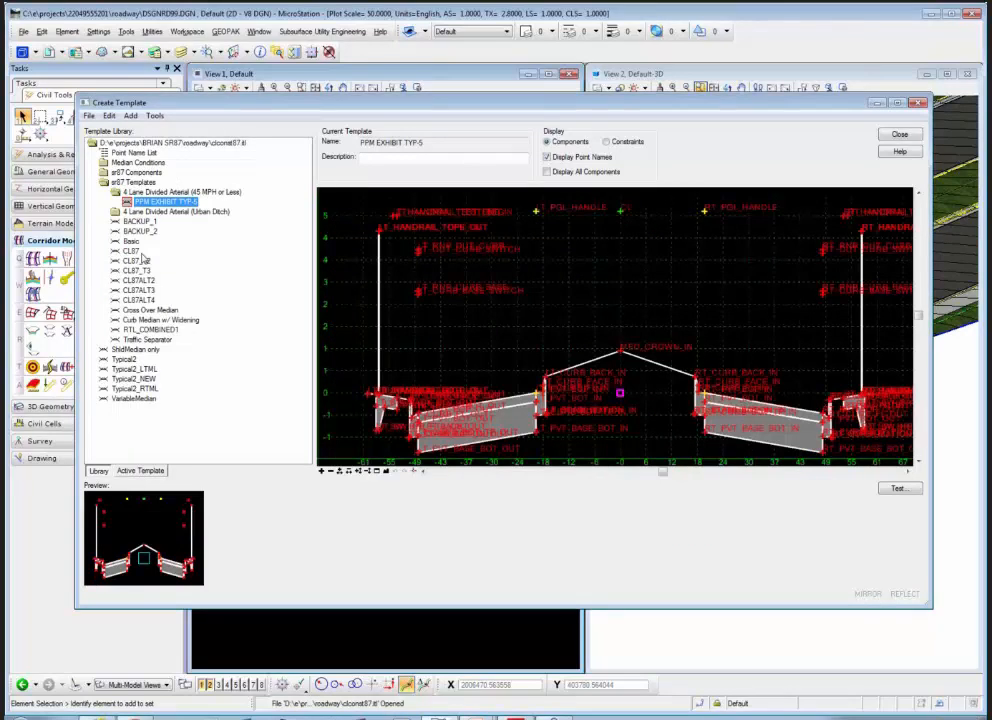
Step: Display the CL87_T3 template, examine its end-condition slopes up close, and close the Create Template window
left_click(138, 270)
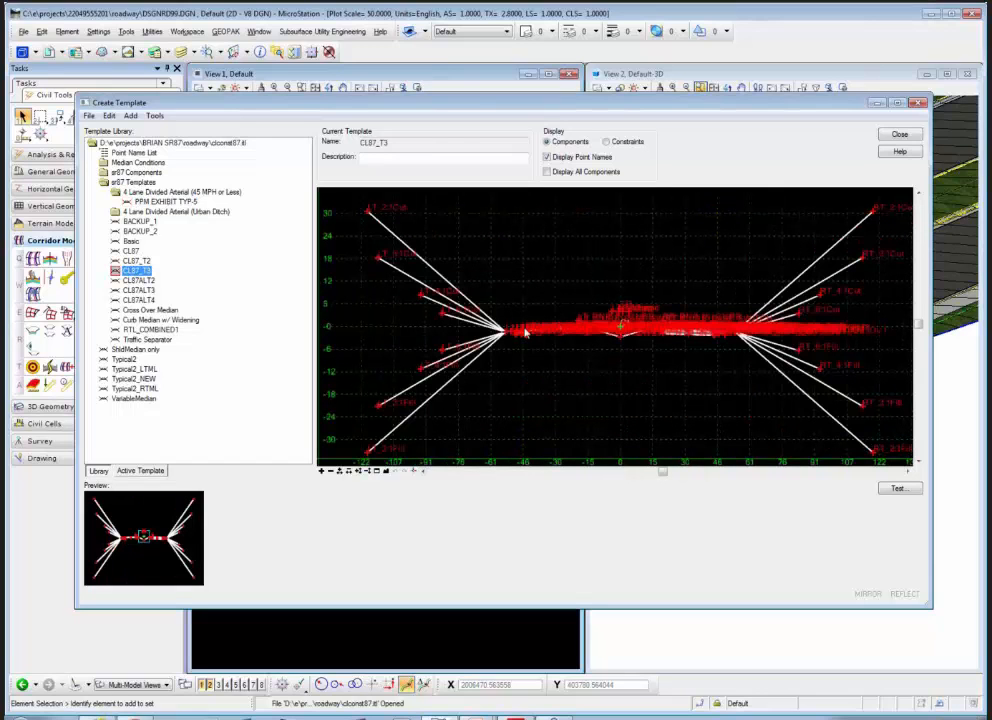
scroll(485, 330, "up", 2)
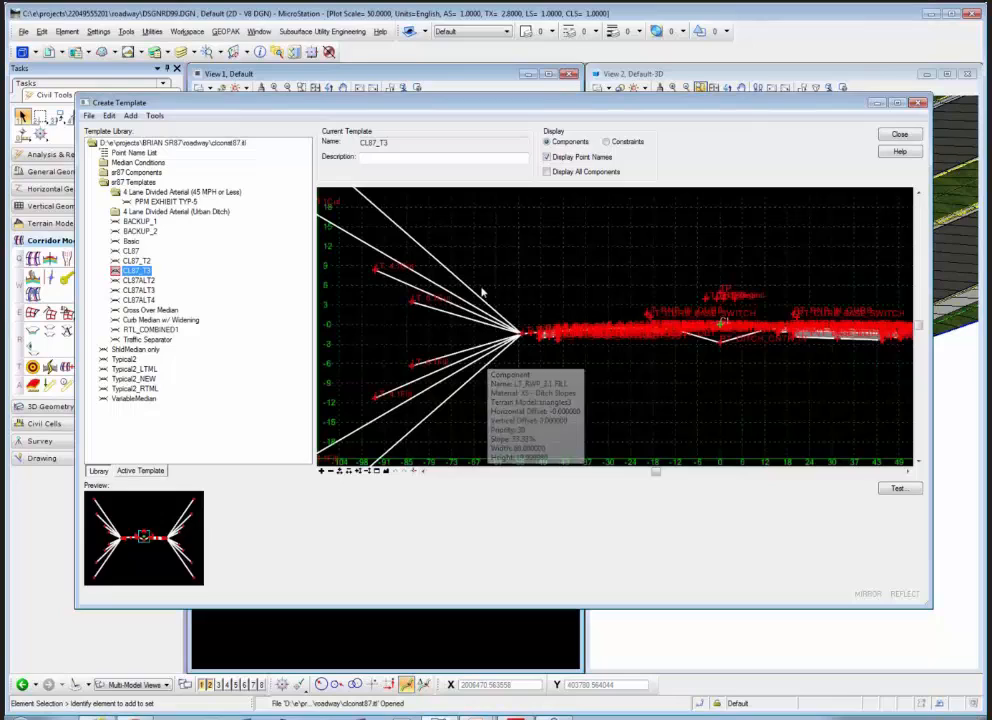
mouse_move(476, 299)
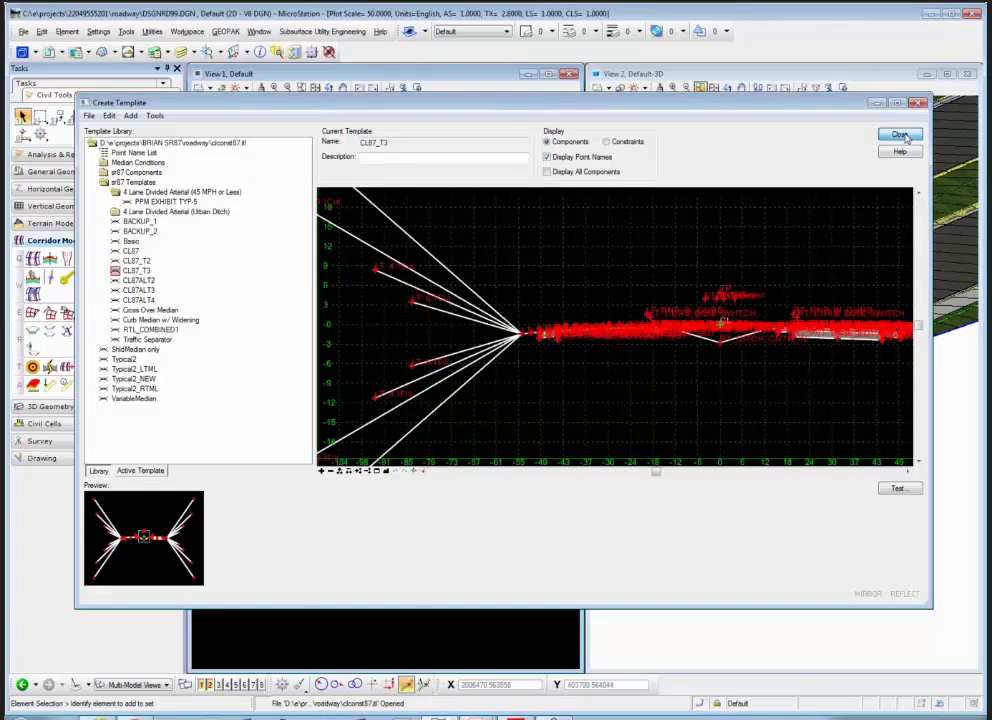
left_click(900, 135)
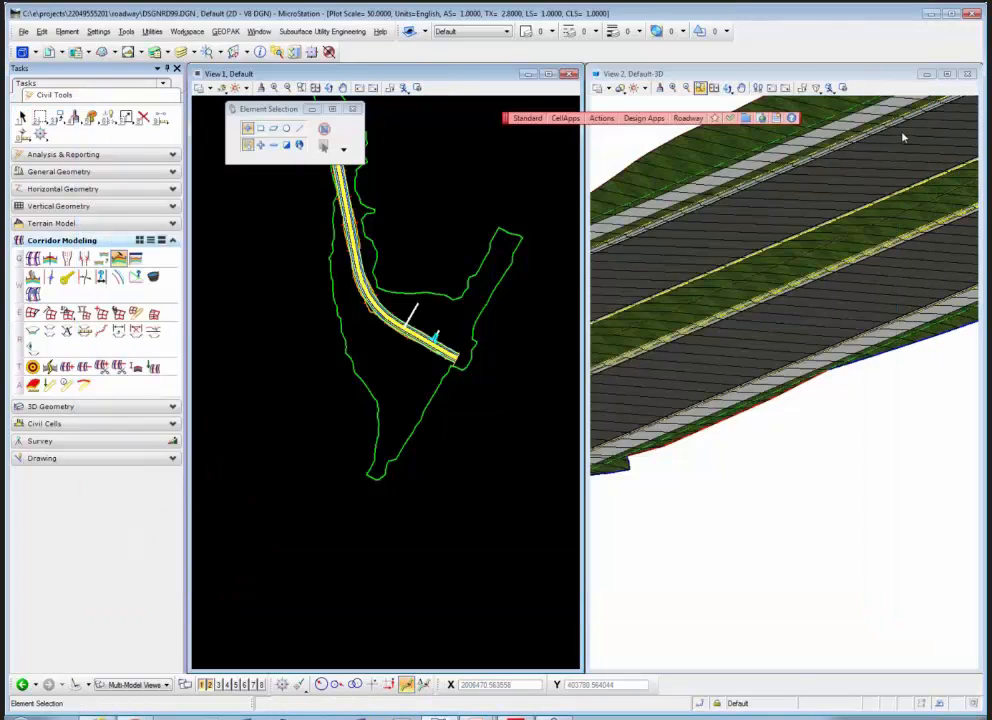
Step: Launch Convert ALG/IRD/ITL from the FDOT corridor modeling conversion tools and load clconst87.itl for conversion
left_click(688, 118)
mouse_move(705, 176)
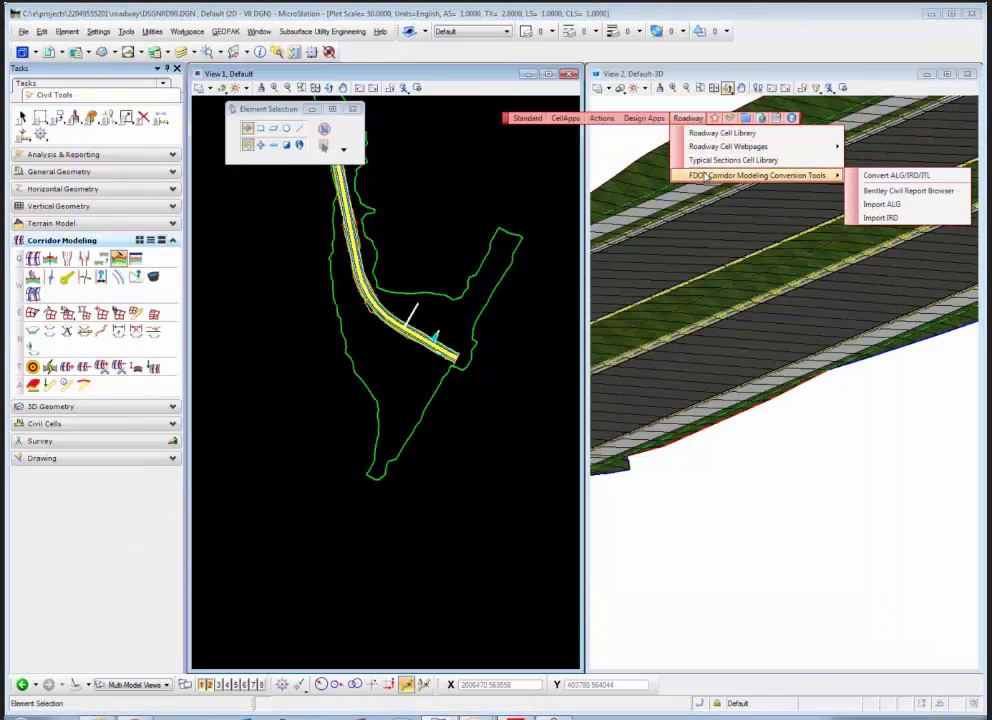
left_click(868, 175)
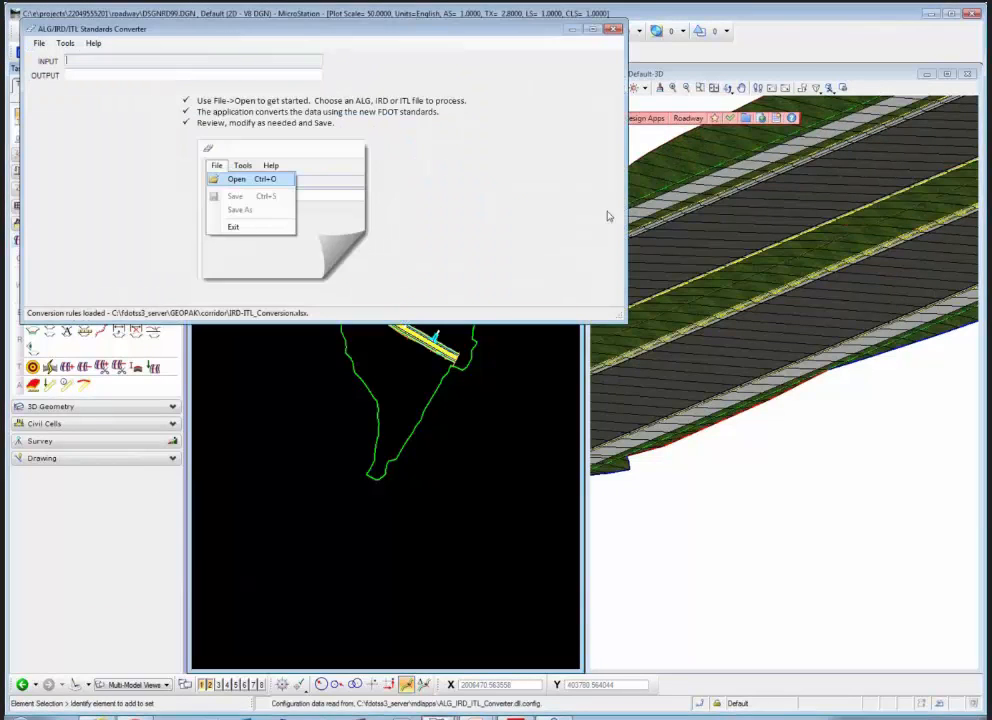
left_click(39, 43)
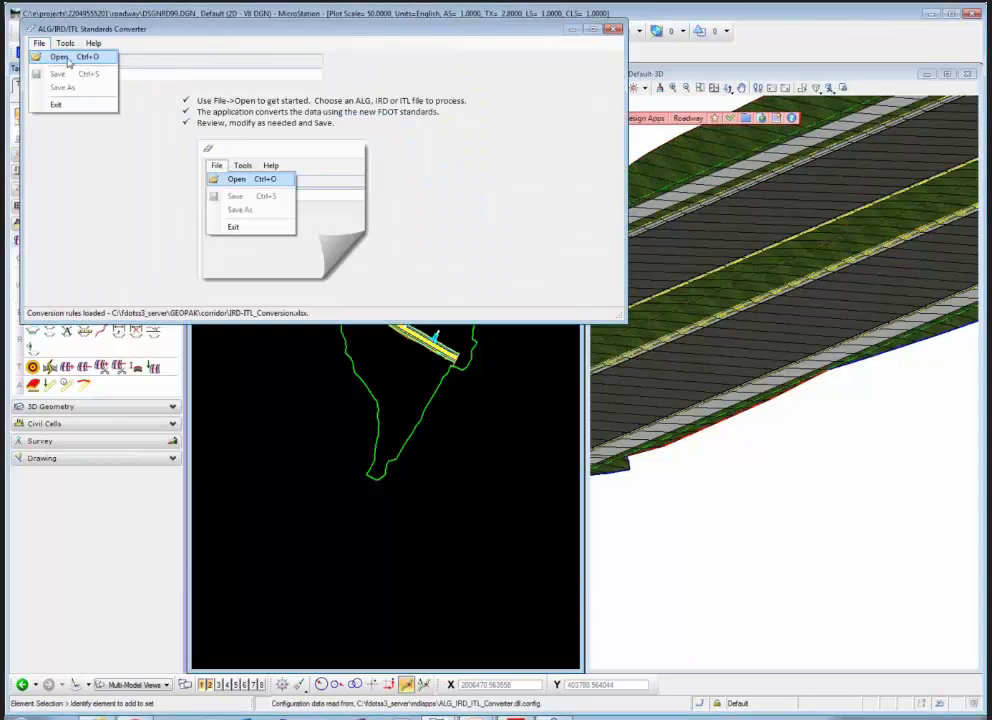
left_click(62, 57)
left_click(169, 148)
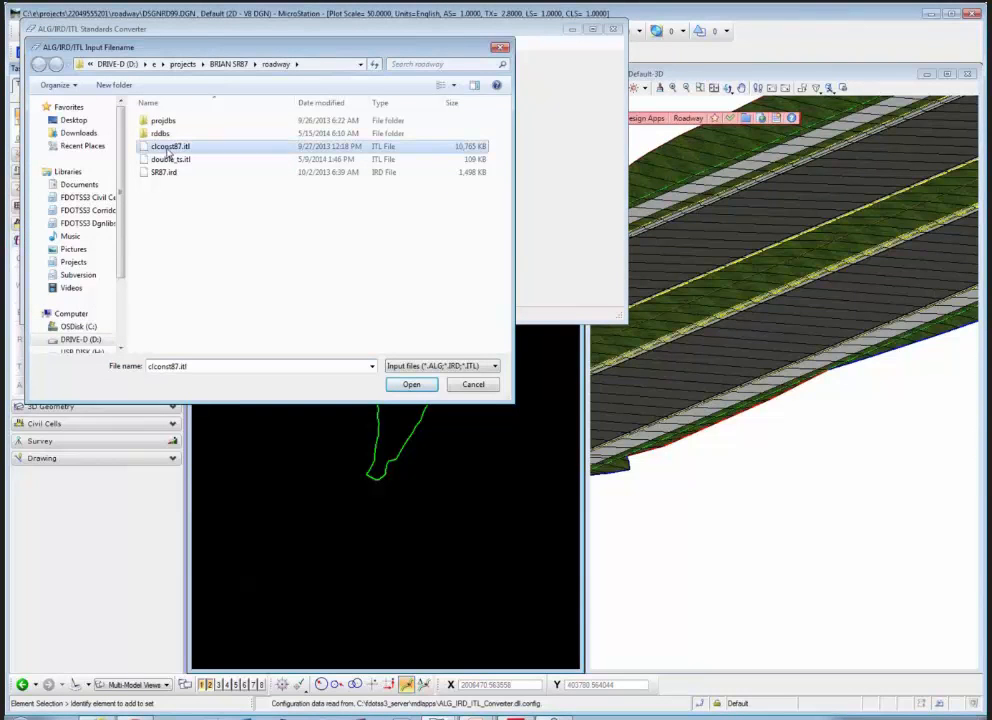
left_click(409, 386)
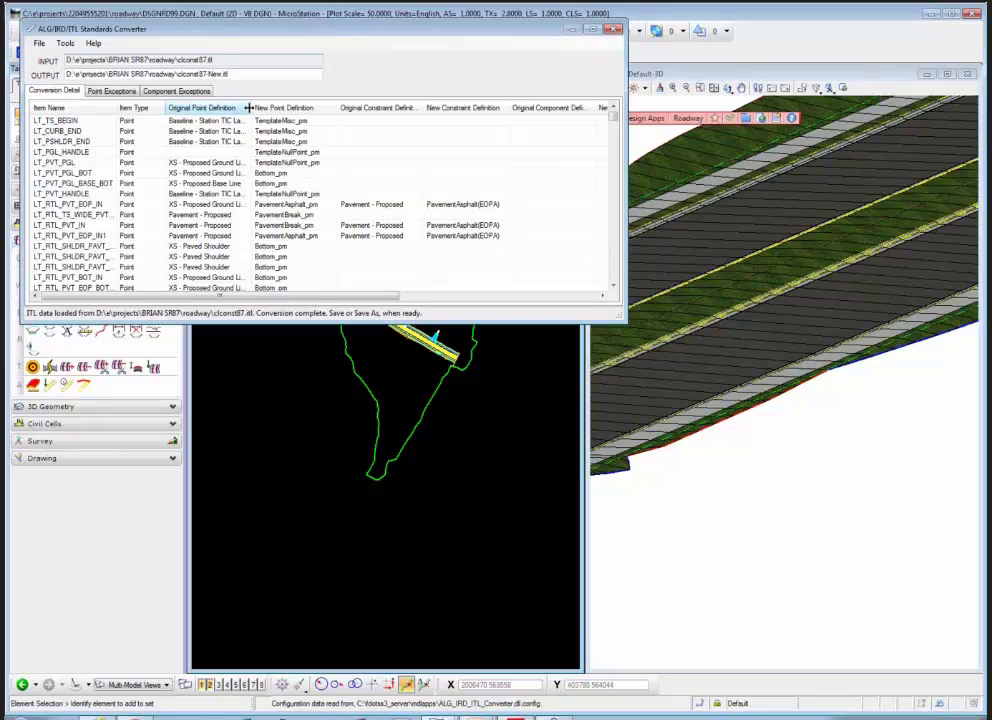
Step: Review the conversion details, widening the Original Point Definition column and the converter window, and keep the converter open without saving
left_click_drag(251, 107, 285, 108)
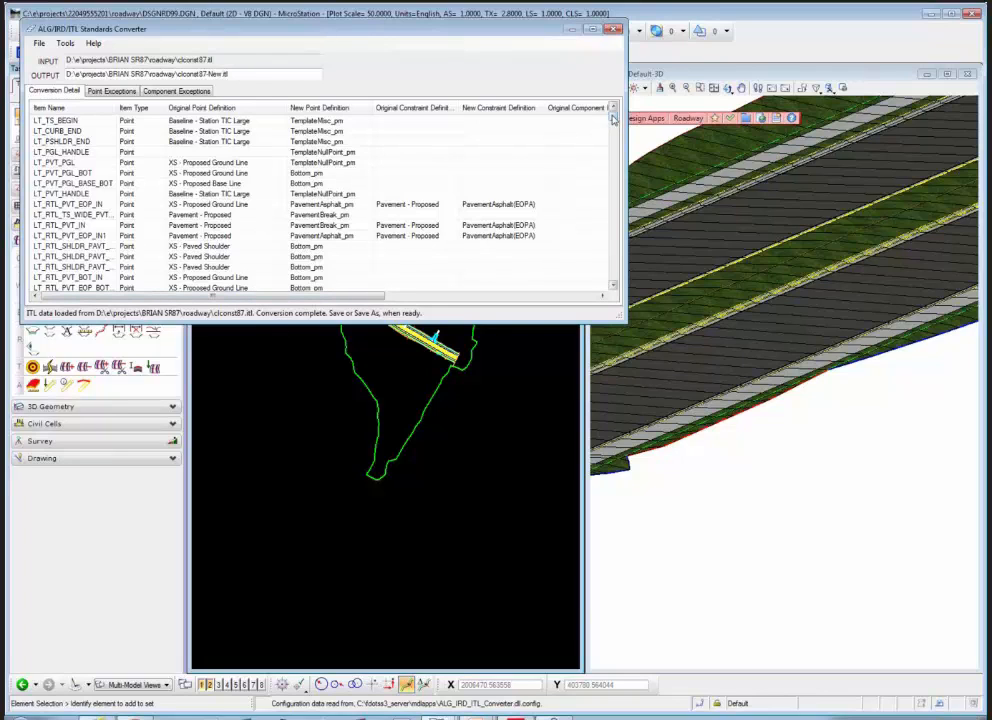
left_click_drag(614, 119, 615, 123)
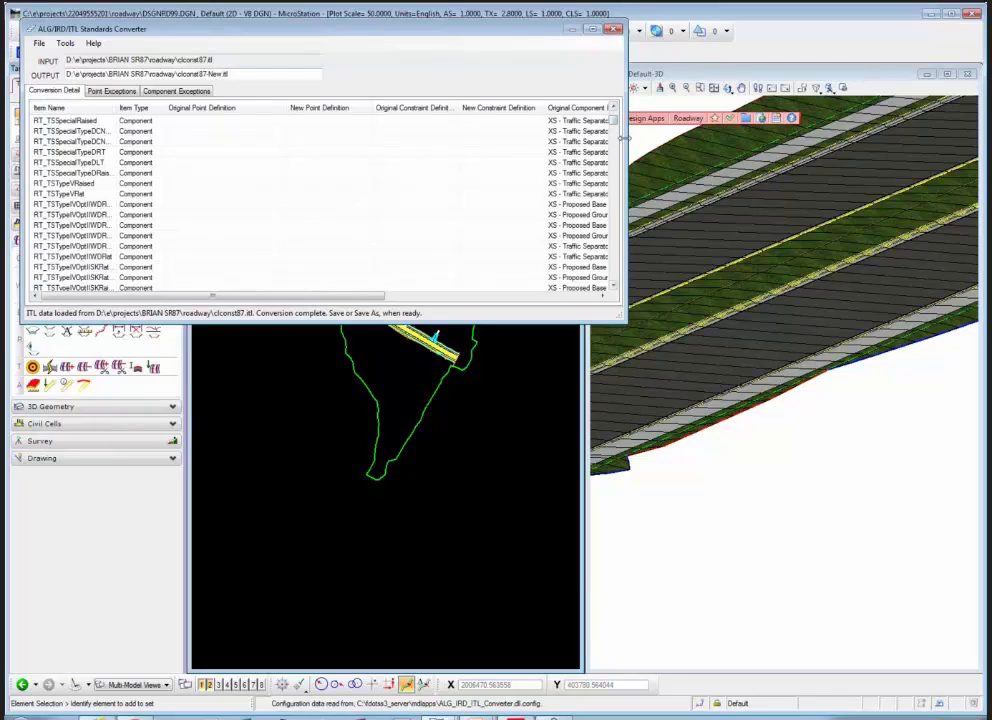
left_click_drag(624, 318, 803, 318)
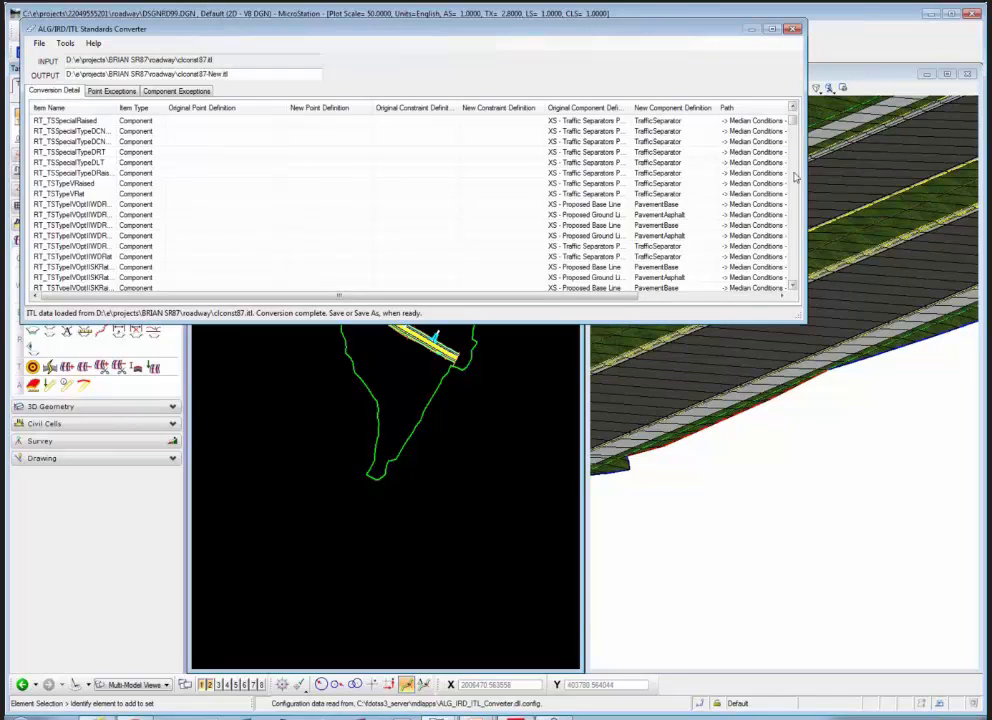
left_click_drag(806, 174, 928, 174)
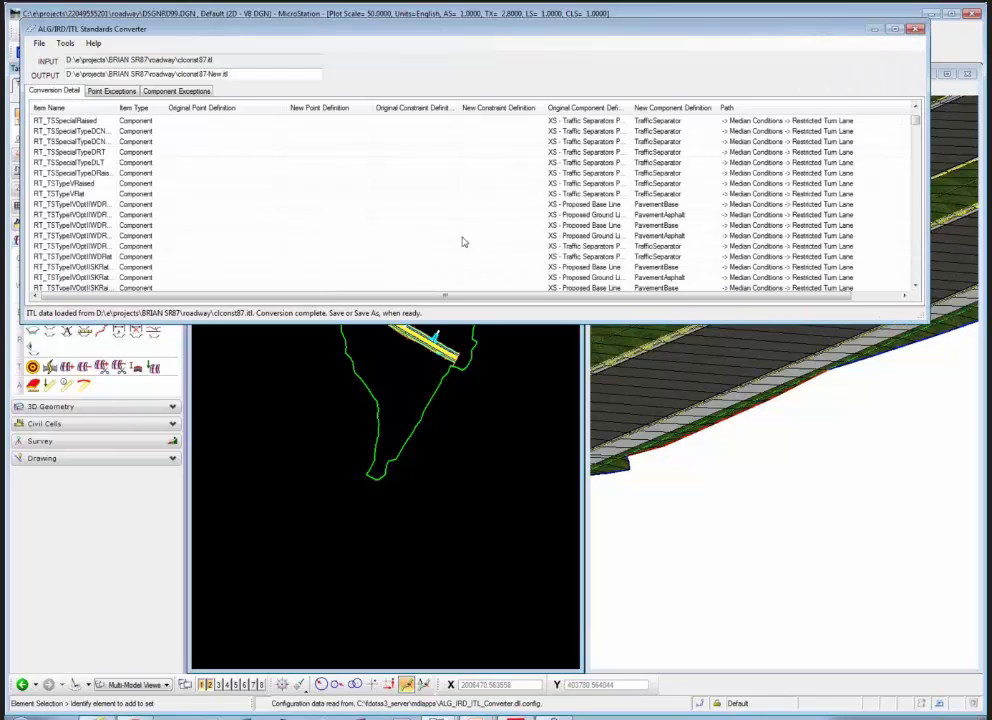
left_click_drag(914, 121, 916, 272)
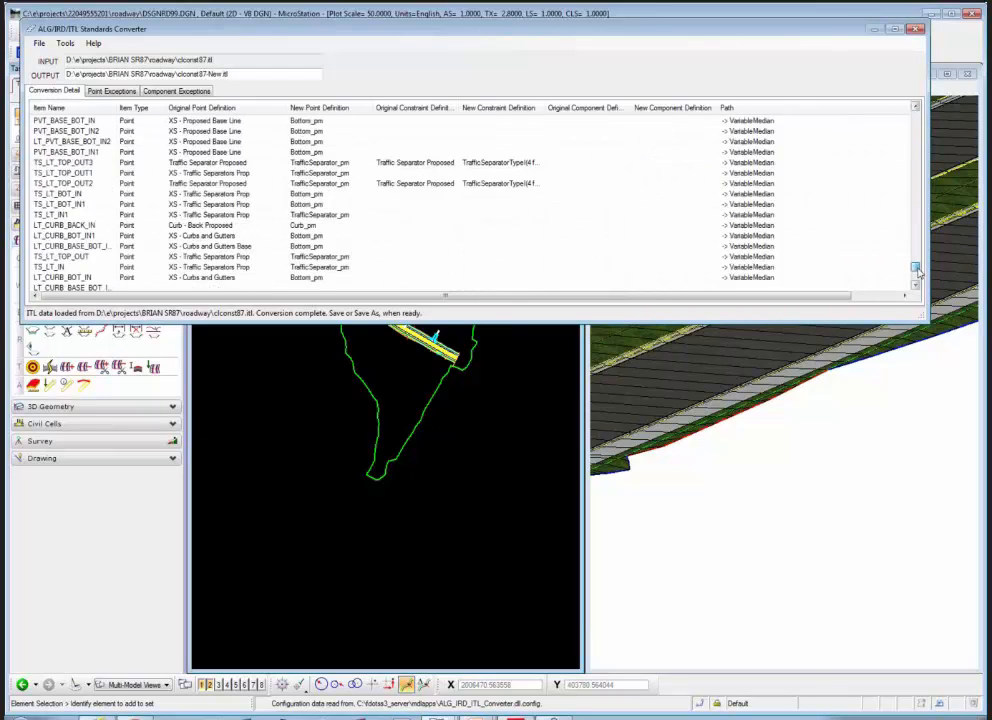
left_click(915, 30)
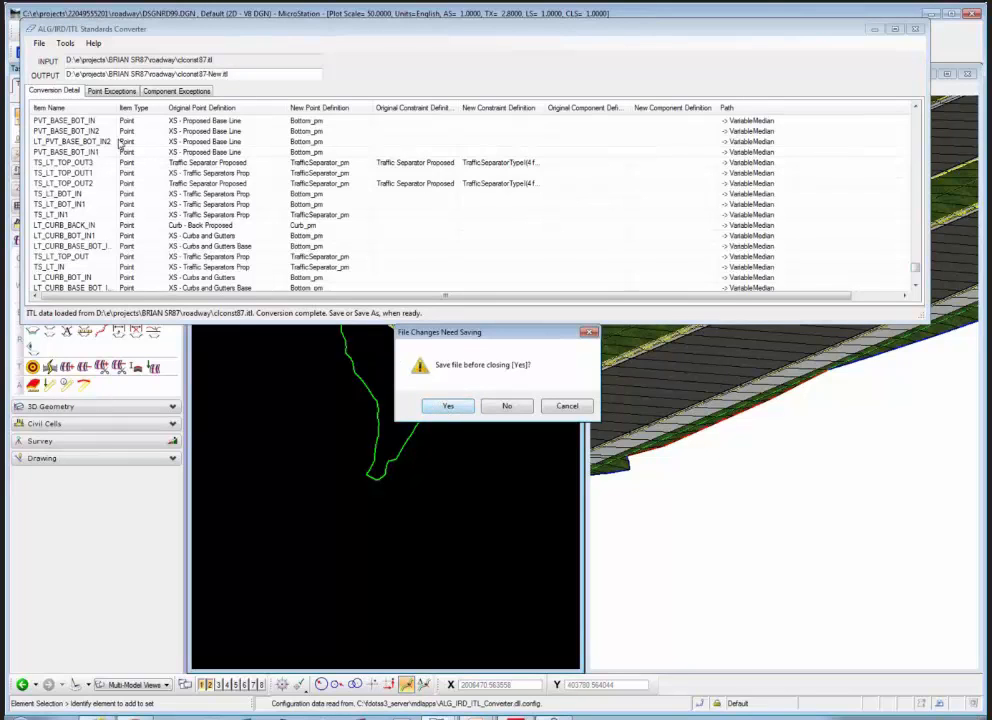
left_click(567, 405)
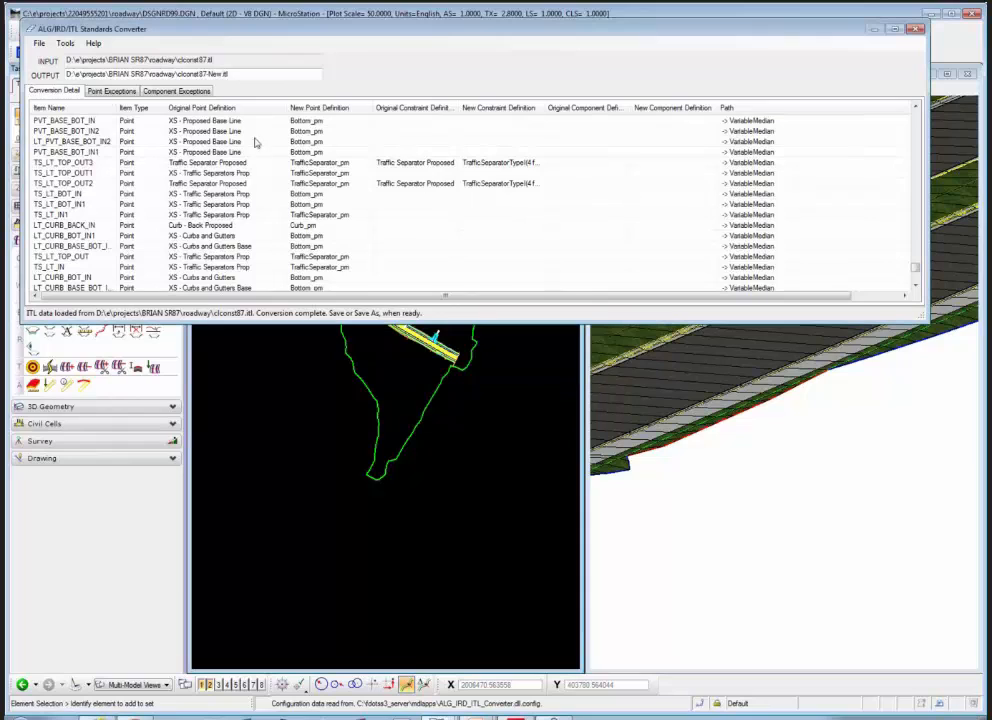
Step: Inspect the first EXDFGR_TP point exception and the DITCH_STDSPEC_TEST component exception, widening the Path column to show full paths
left_click(111, 91)
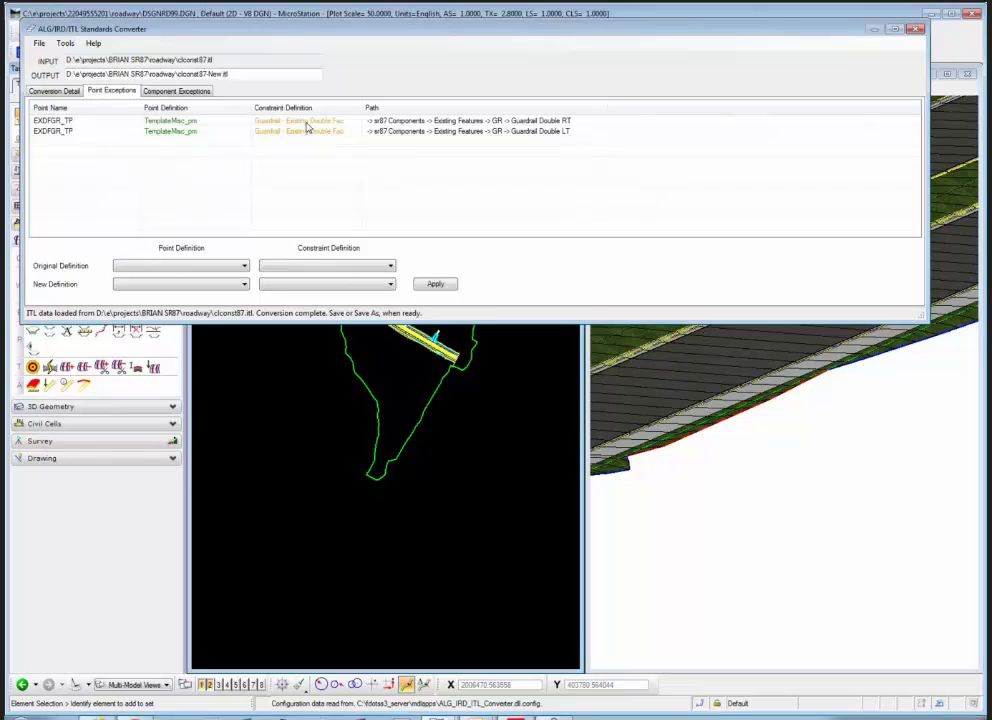
left_click(150, 120)
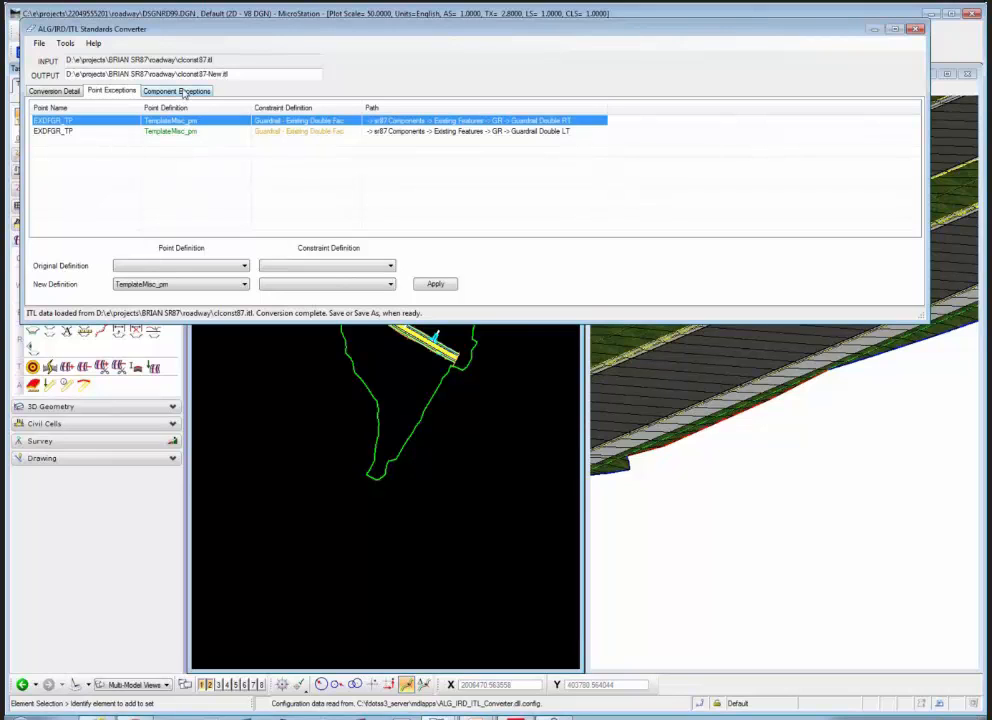
left_click(183, 91)
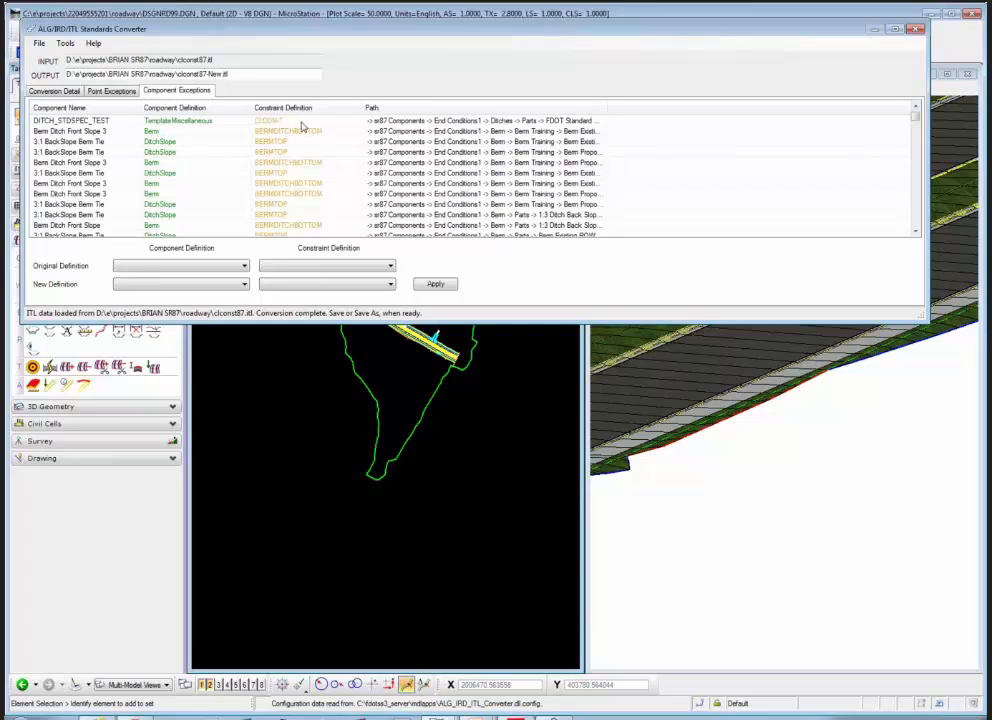
left_click(301, 121)
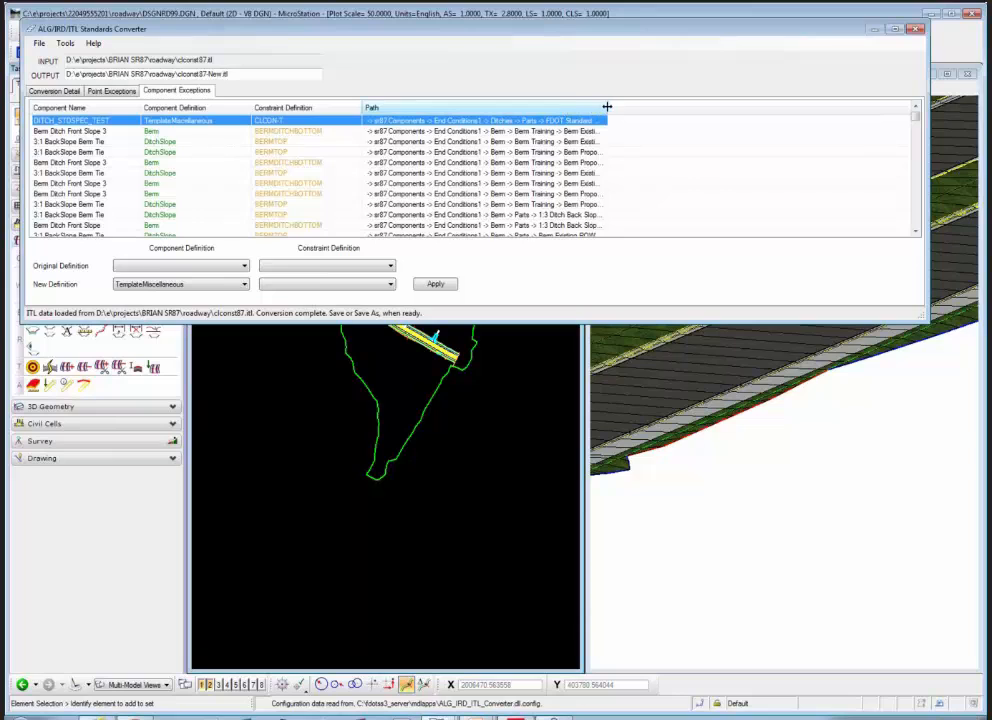
left_click_drag(607, 107, 653, 107)
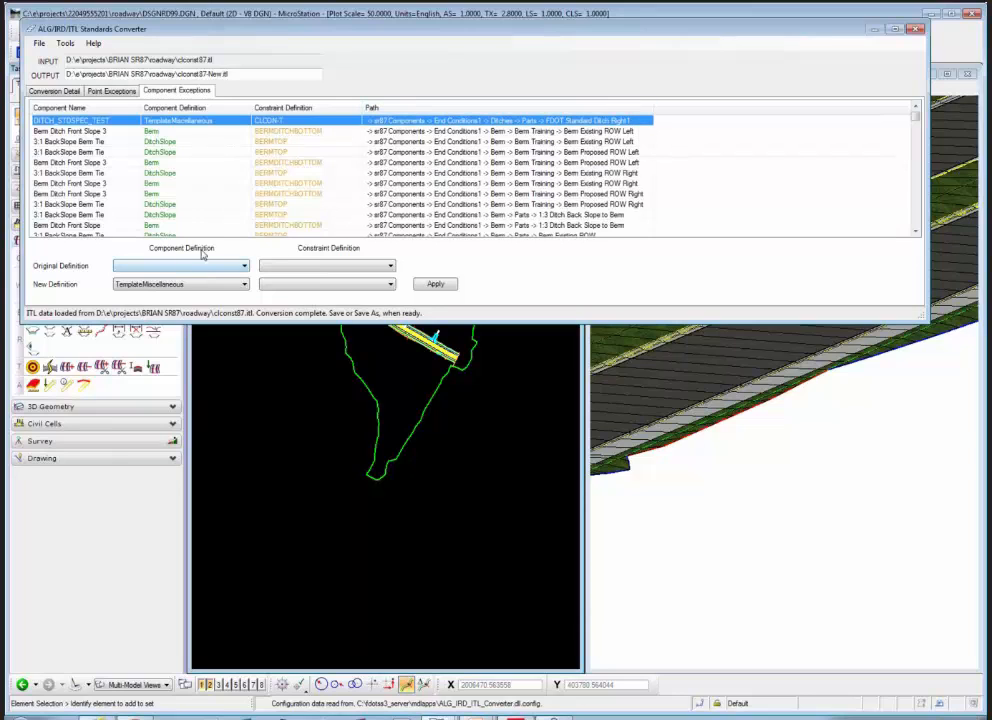
Step: Assign the DitchLine constraint definition to the Berm Ditch Front Slope 3 exception under Berm Existing ROW Right and apply it
left_click(271, 186)
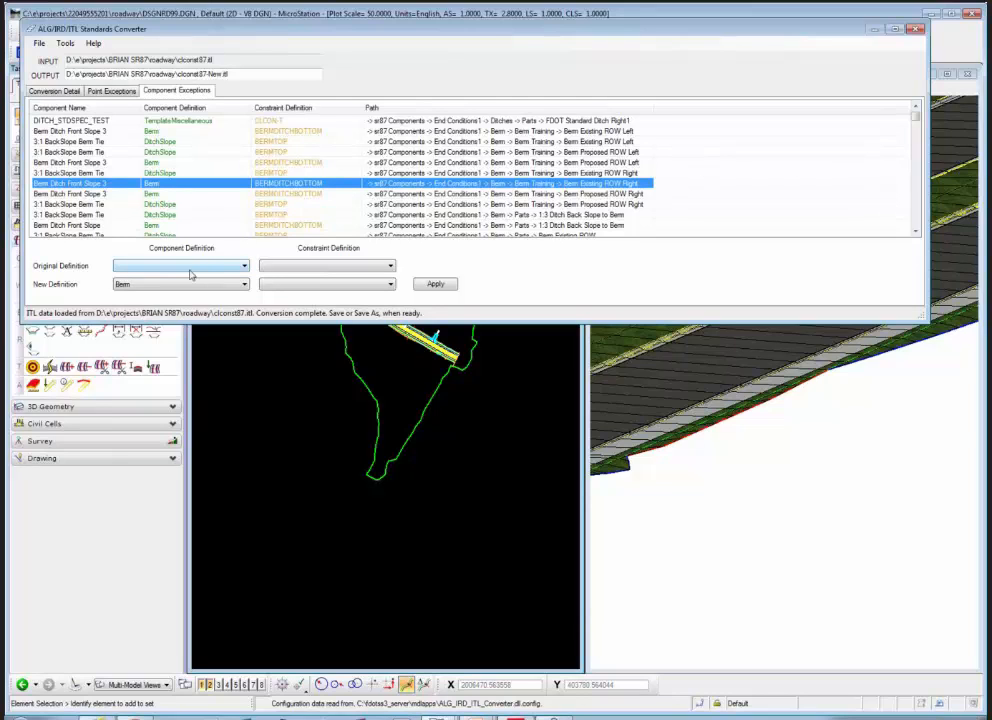
left_click(243, 267)
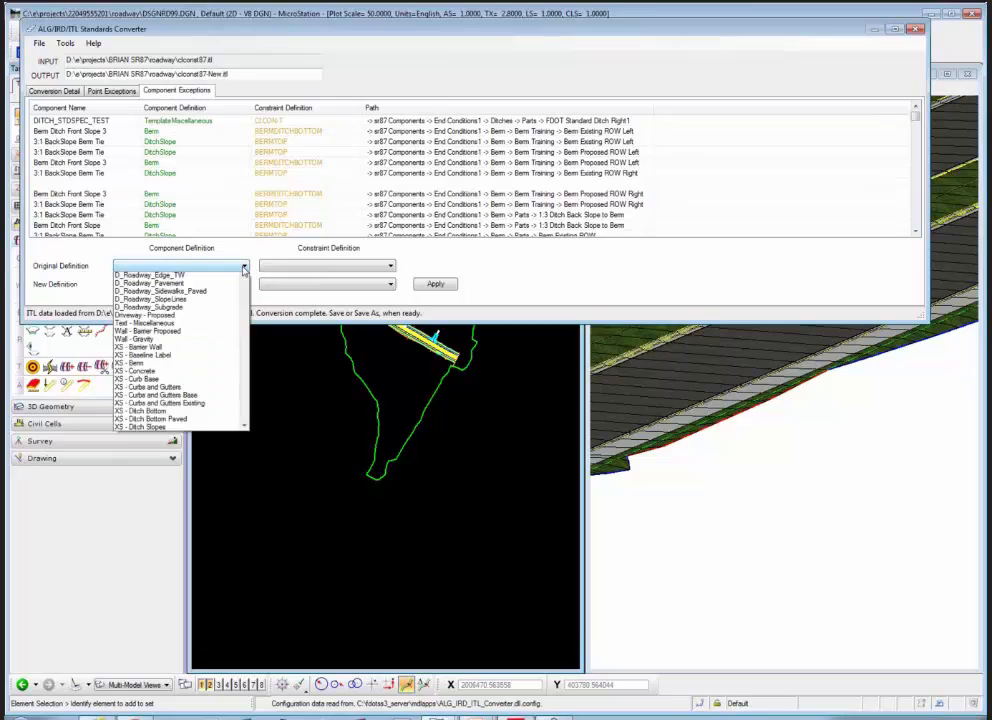
left_click(243, 267)
left_click(390, 267)
left_click(390, 267)
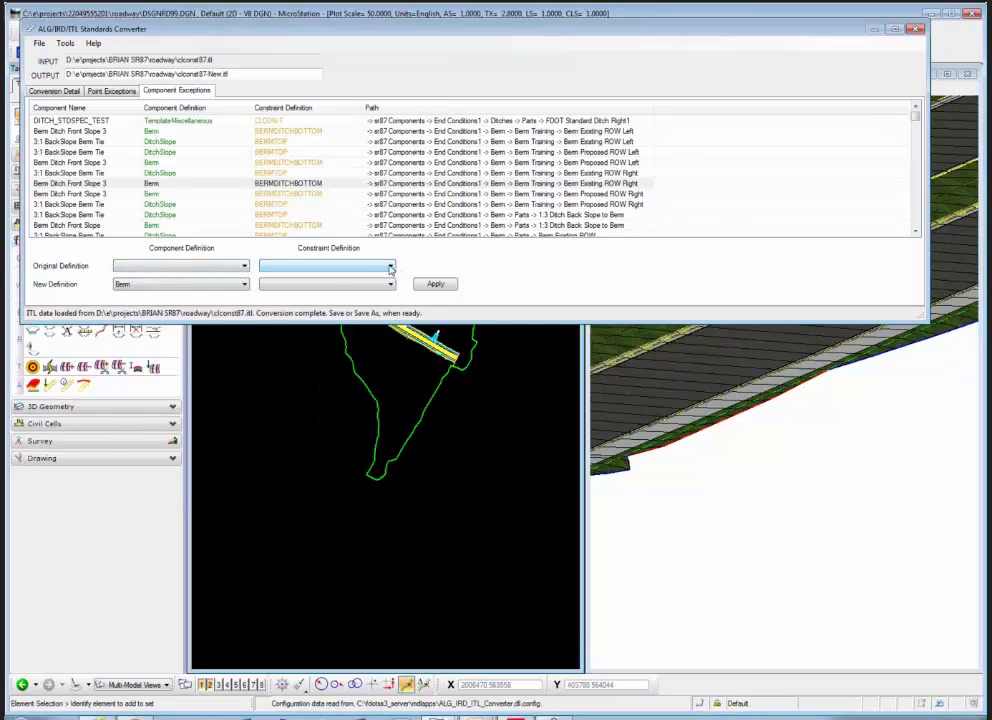
left_click(243, 285)
left_click(245, 285)
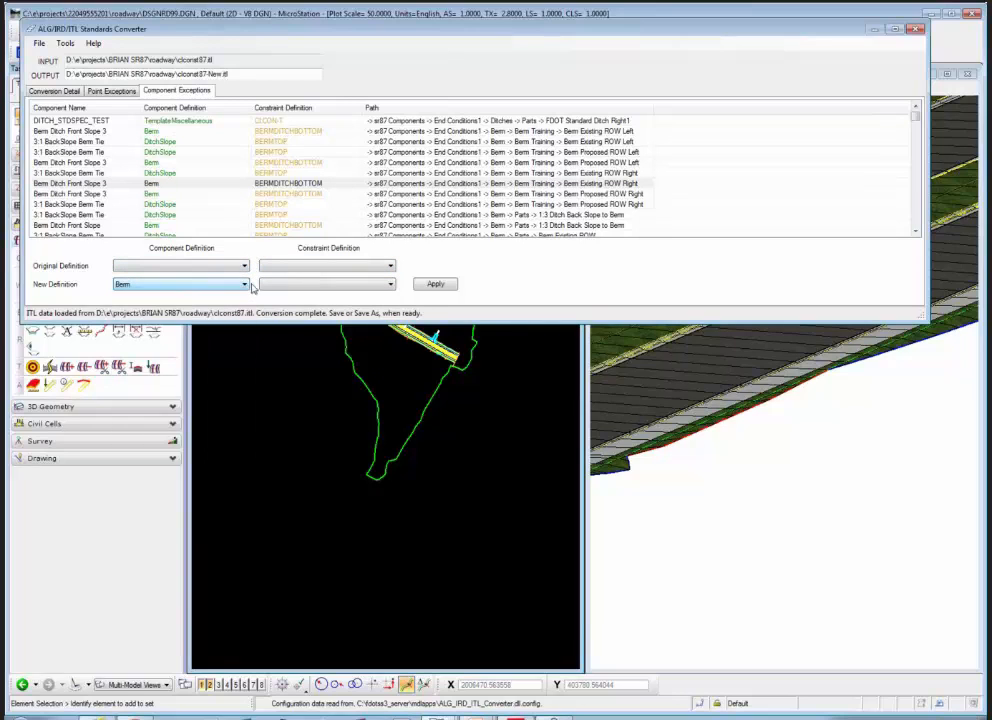
left_click(390, 285)
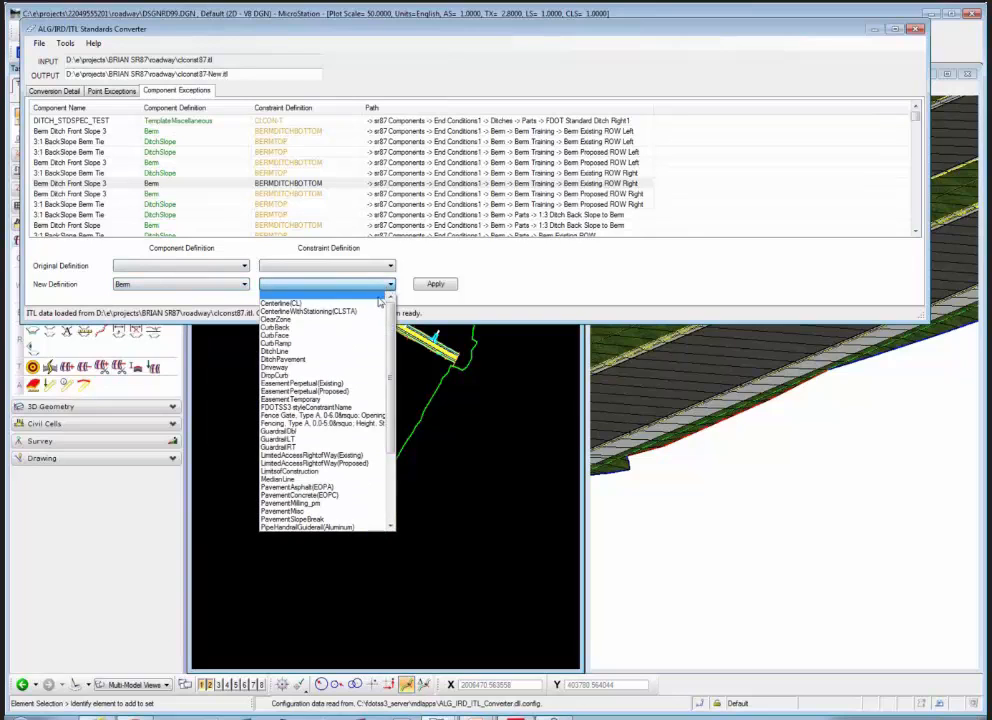
scroll(316, 373, "down", 4)
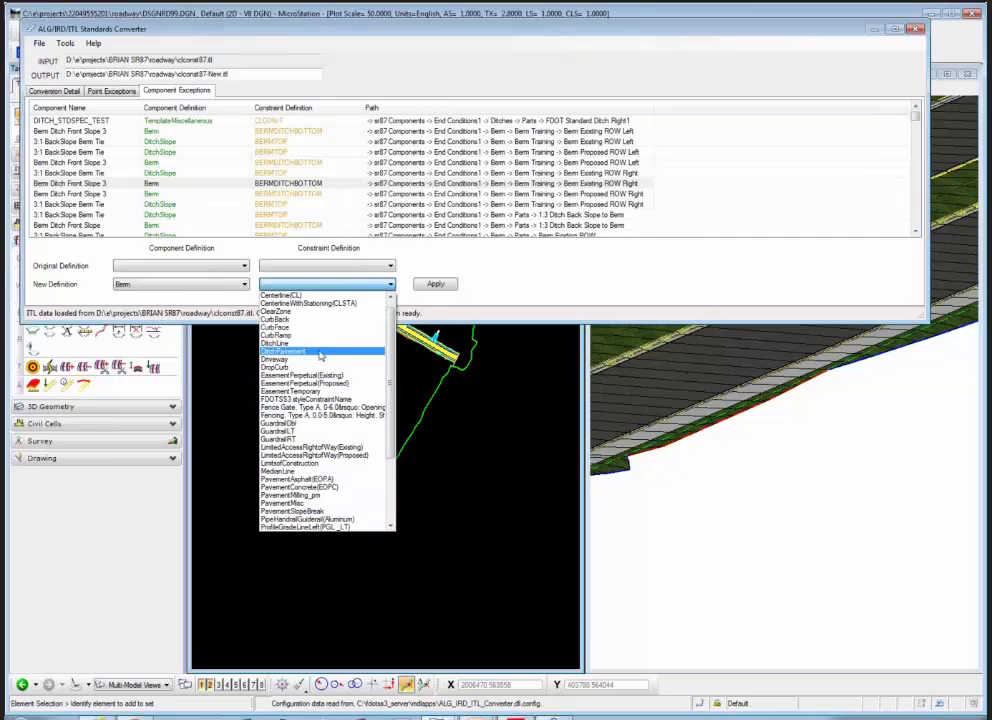
left_click(355, 343)
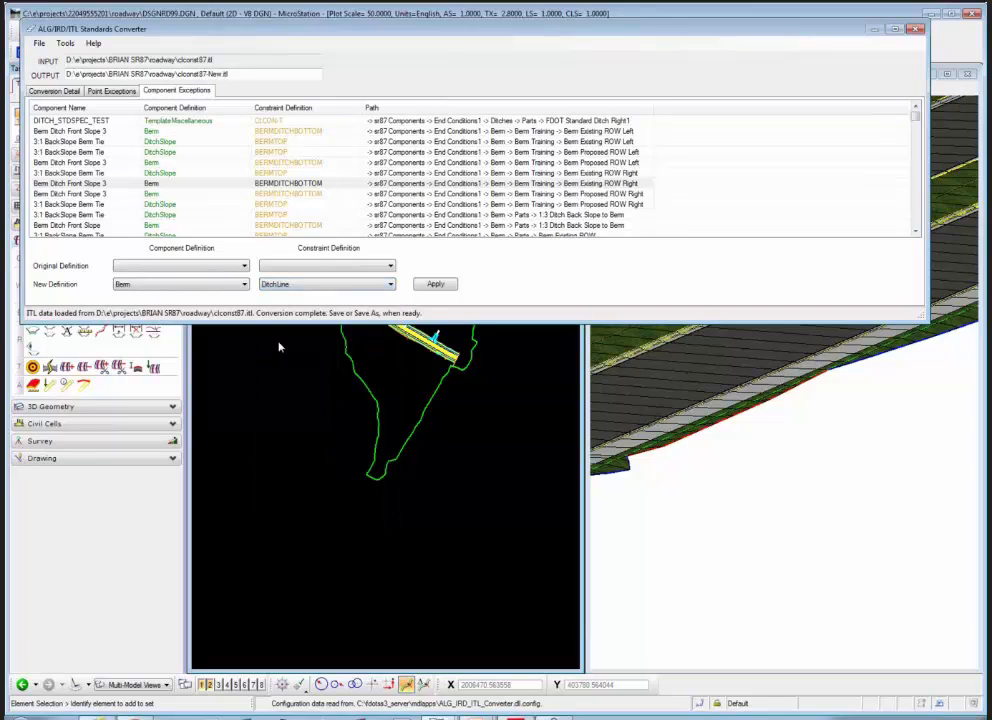
left_click(434, 284)
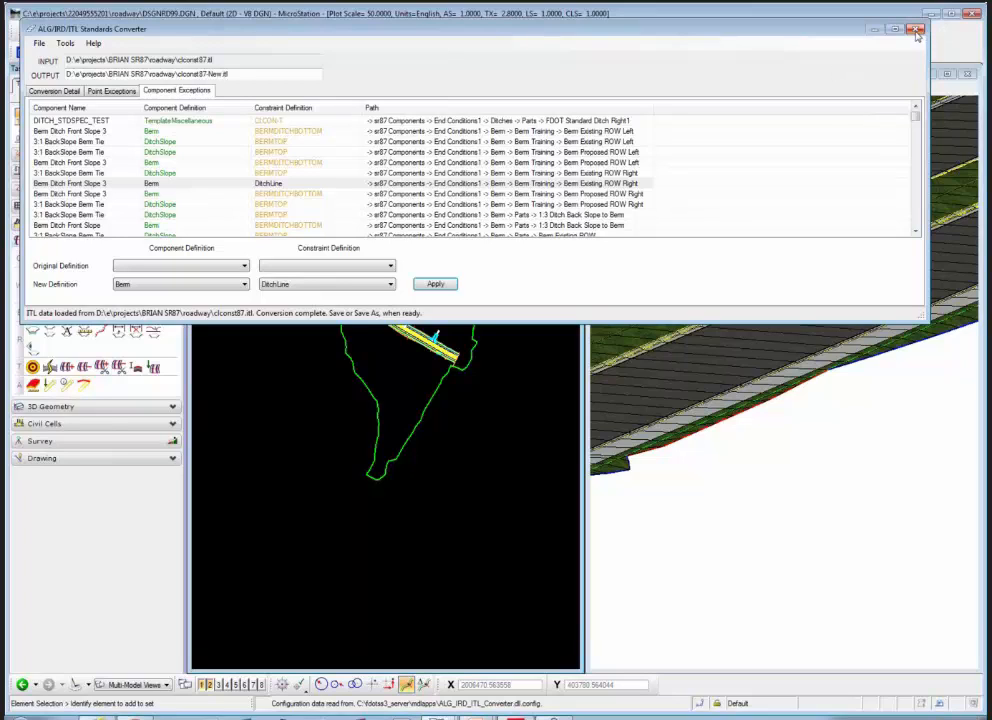
Step: Save the converted template library as clconst87-New.itl and close the converter
left_click(39, 43)
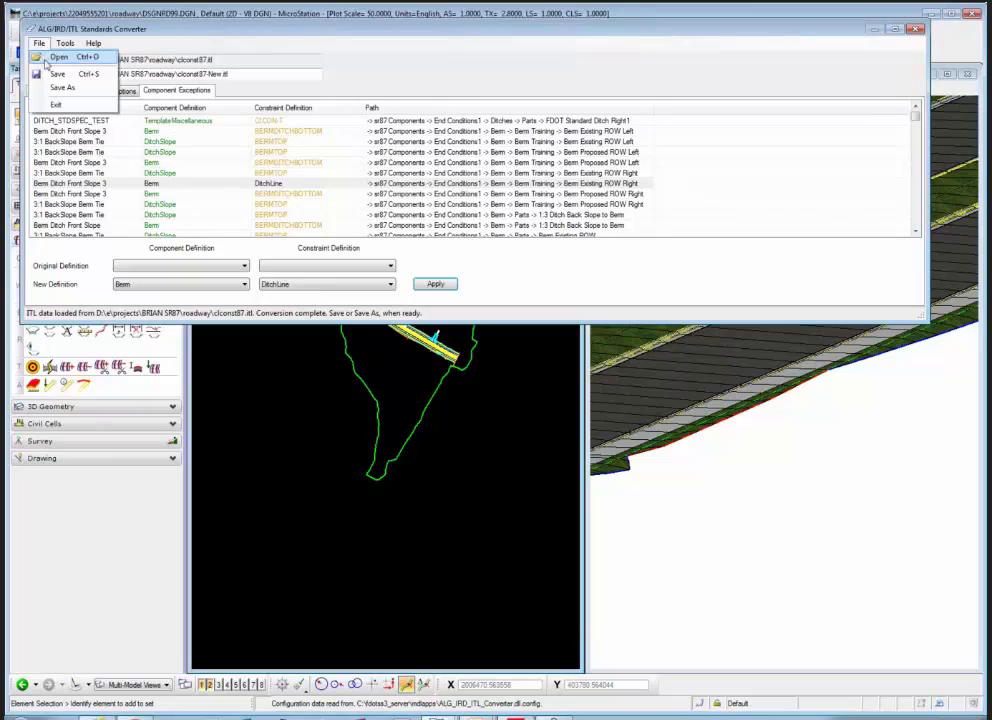
left_click(45, 74)
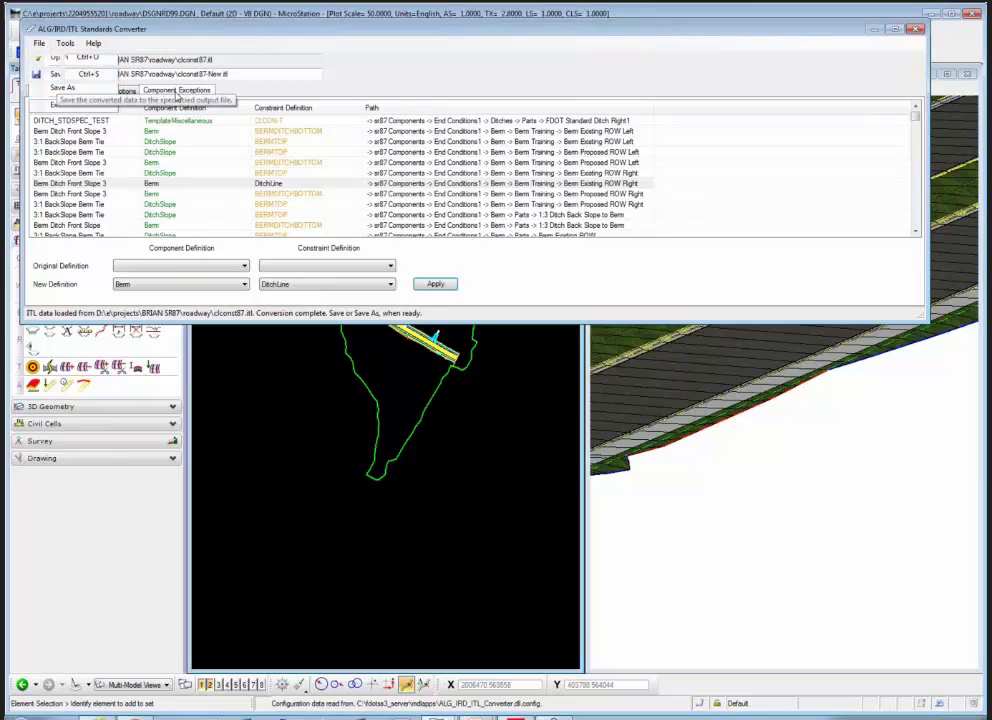
left_click(913, 31)
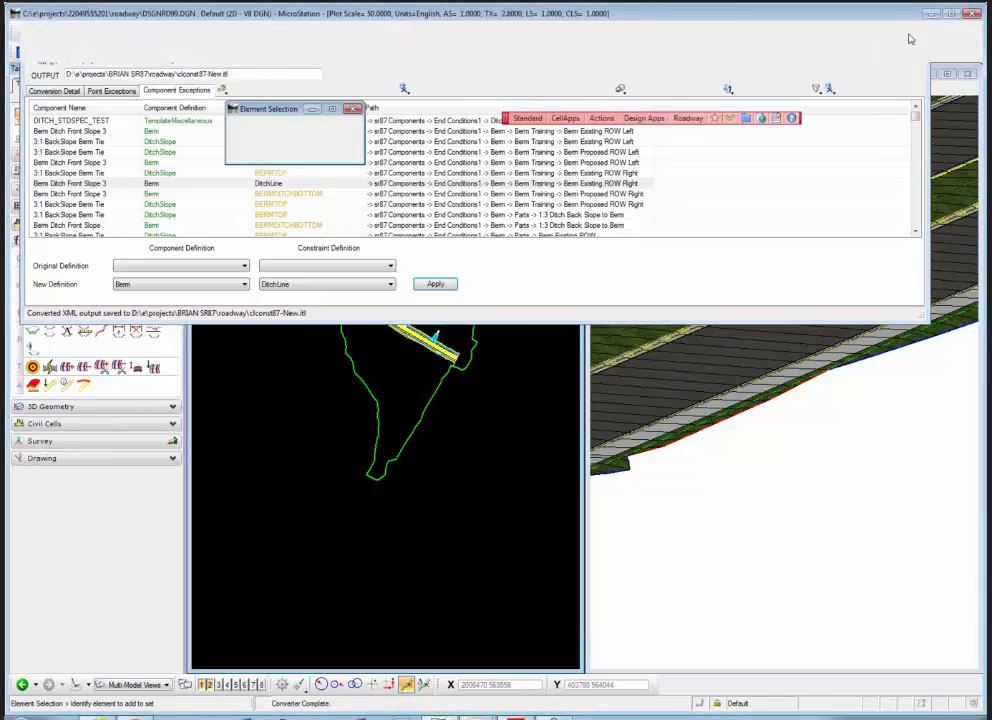
Step: Reopen Create Template and load the converted library clconst87-New.itl from the roadway folder
left_click(119, 260)
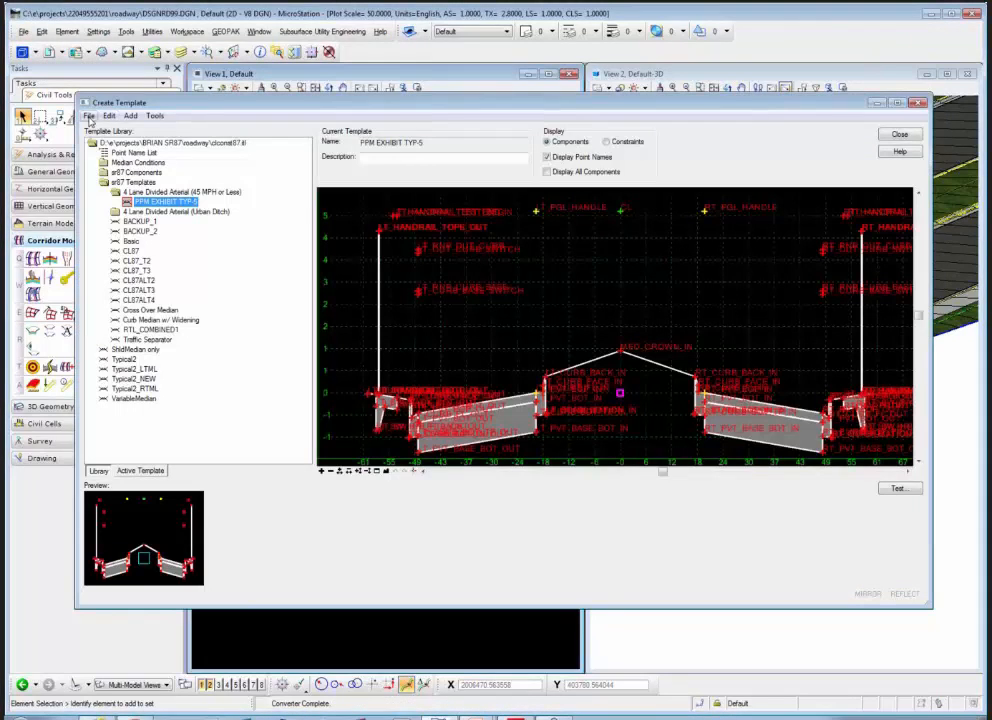
left_click(89, 116)
left_click(110, 143)
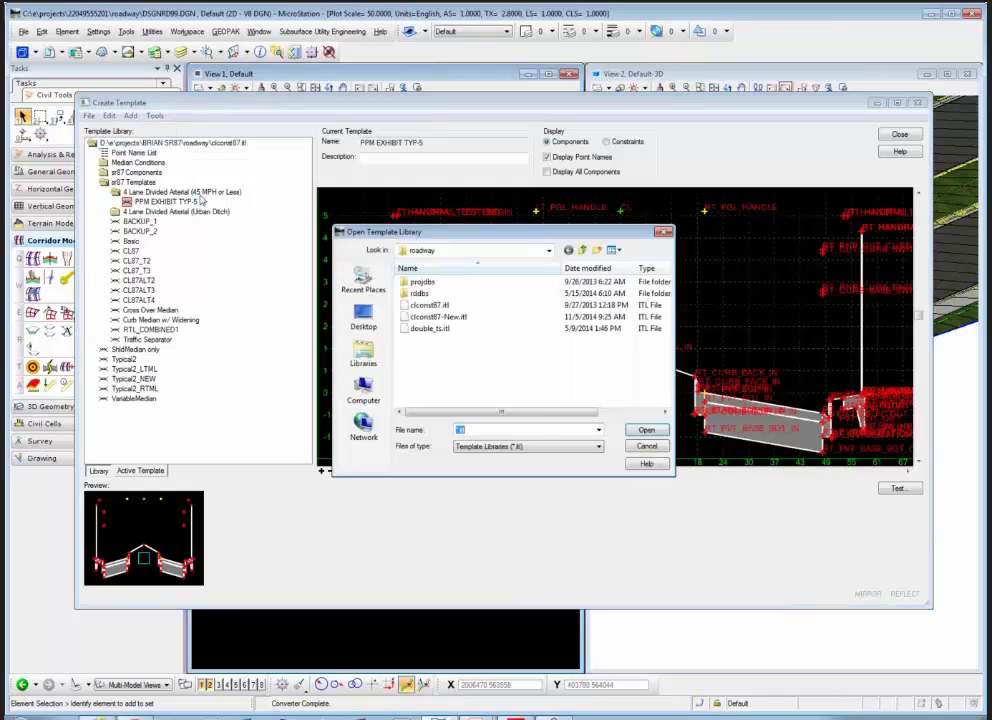
left_click(452, 317)
left_click(646, 431)
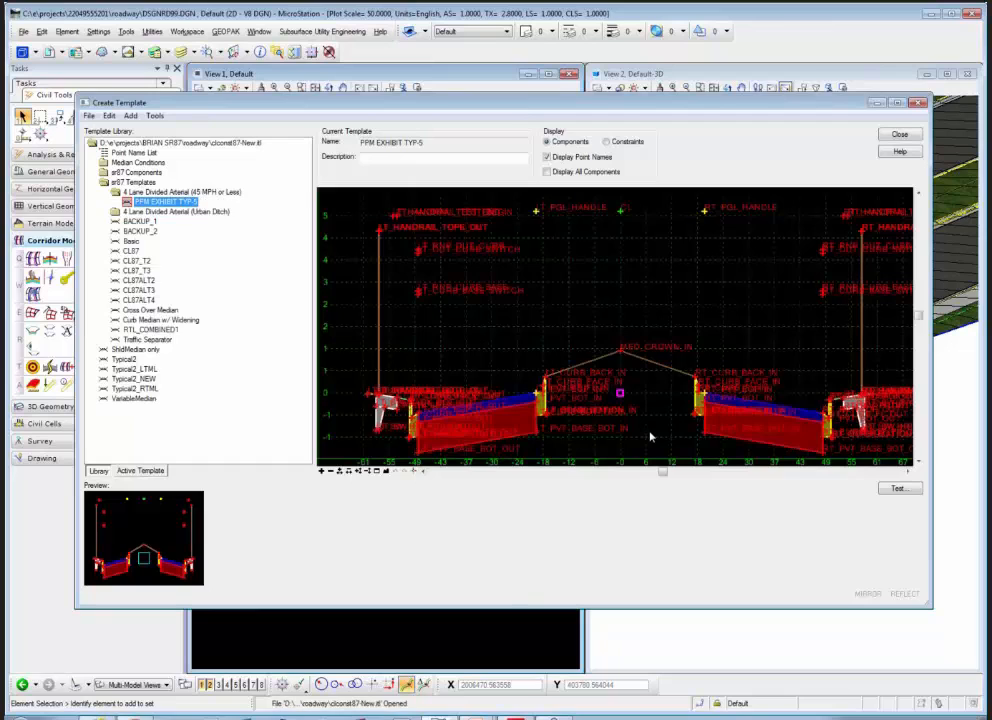
Step: Check the feature definition of the LT_Pavement2%Outside component and the horizontal feature constraint of the LT_CURB_BACK_IN point in PPM EXHIBIT TYP-5
double_click(505, 403)
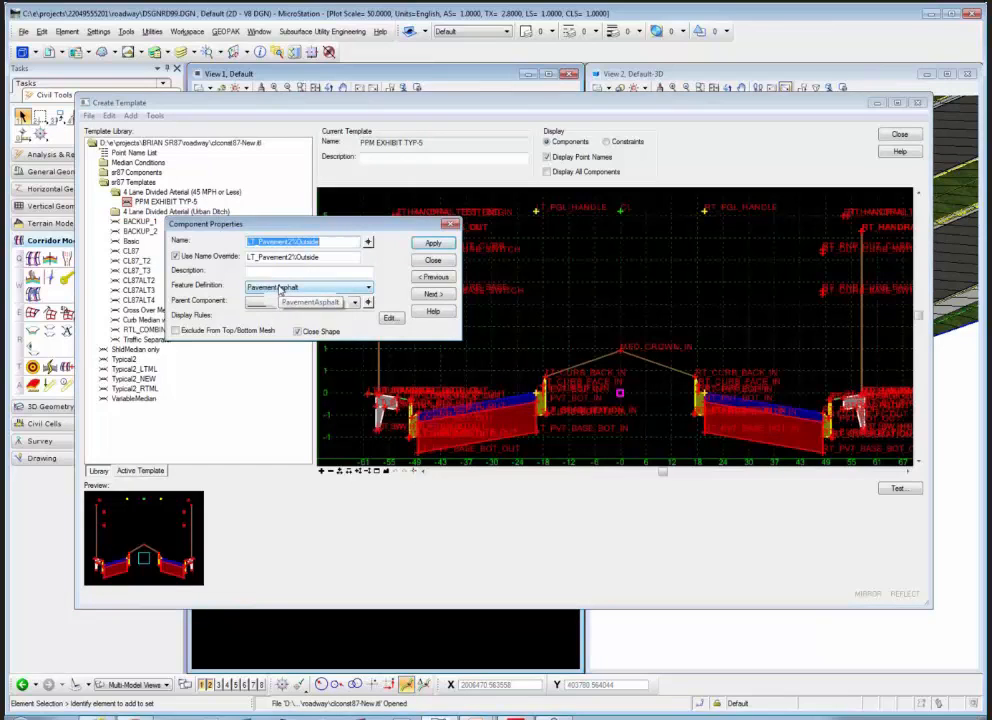
left_click(433, 260)
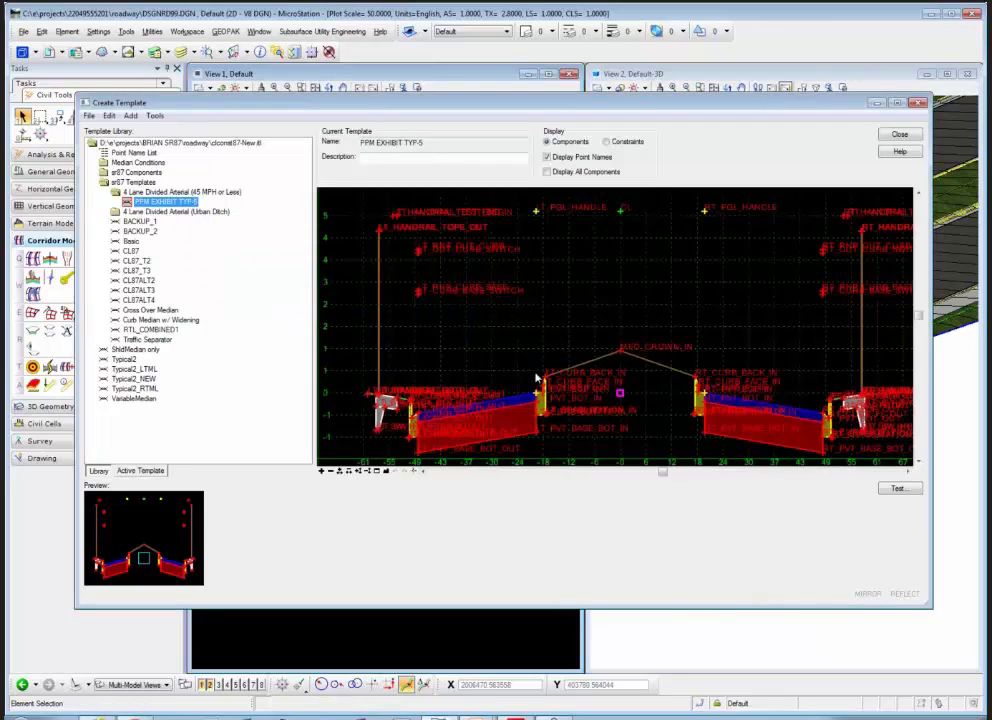
double_click(545, 377)
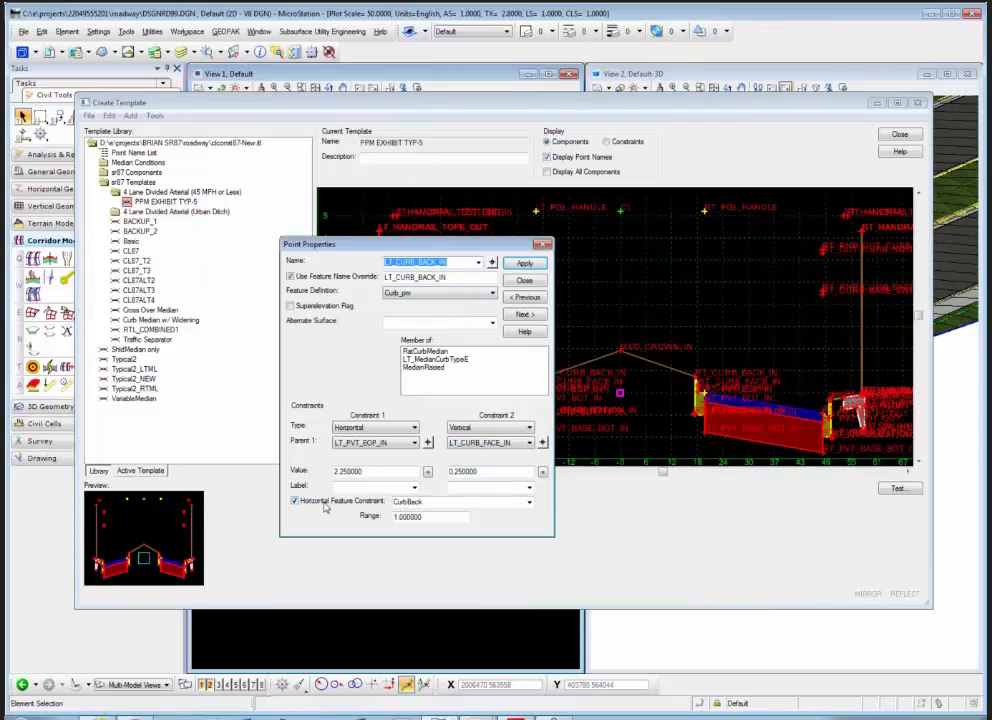
double_click(447, 505)
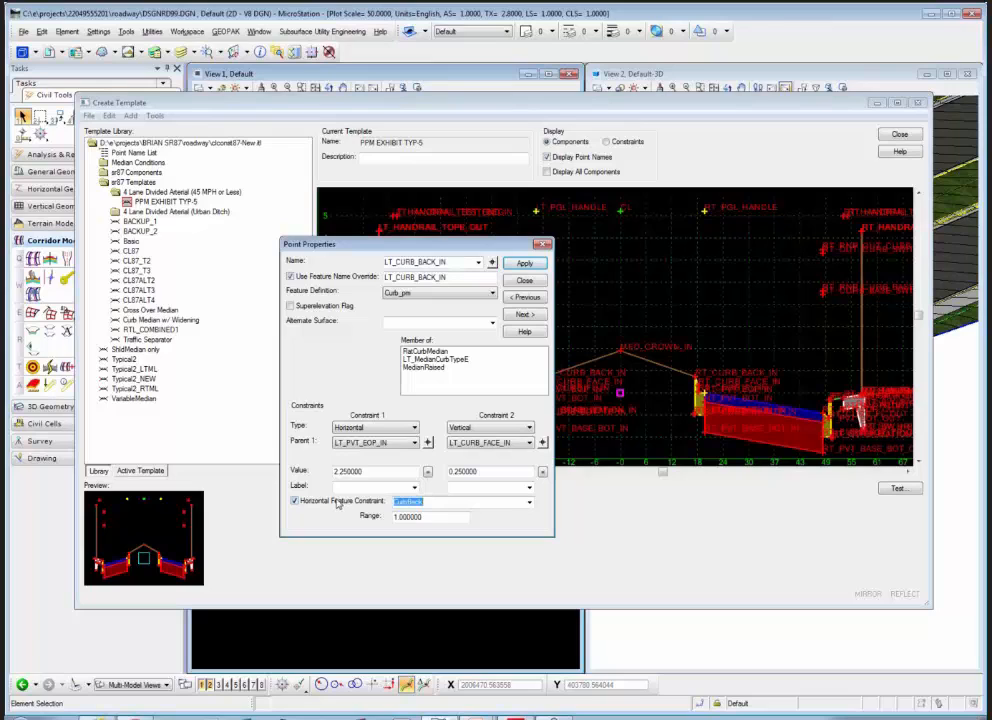
left_click(527, 281)
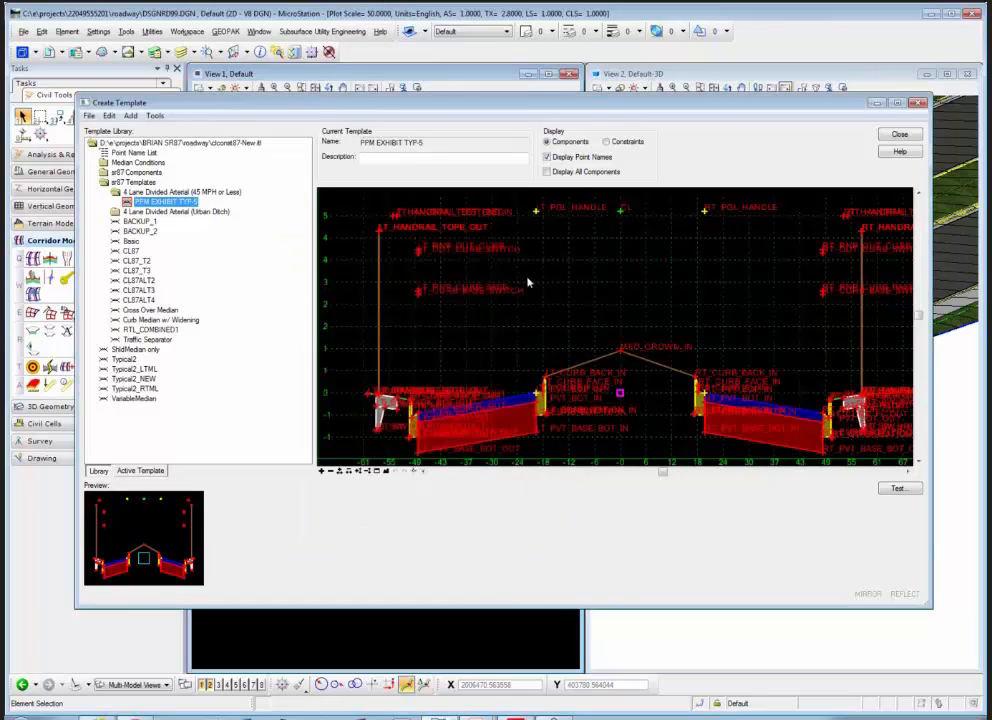
Step: Preview the converted CL87_T2 and CL87ALT3 templates, and close the Create Template window
left_click(136, 260)
left_click(138, 290)
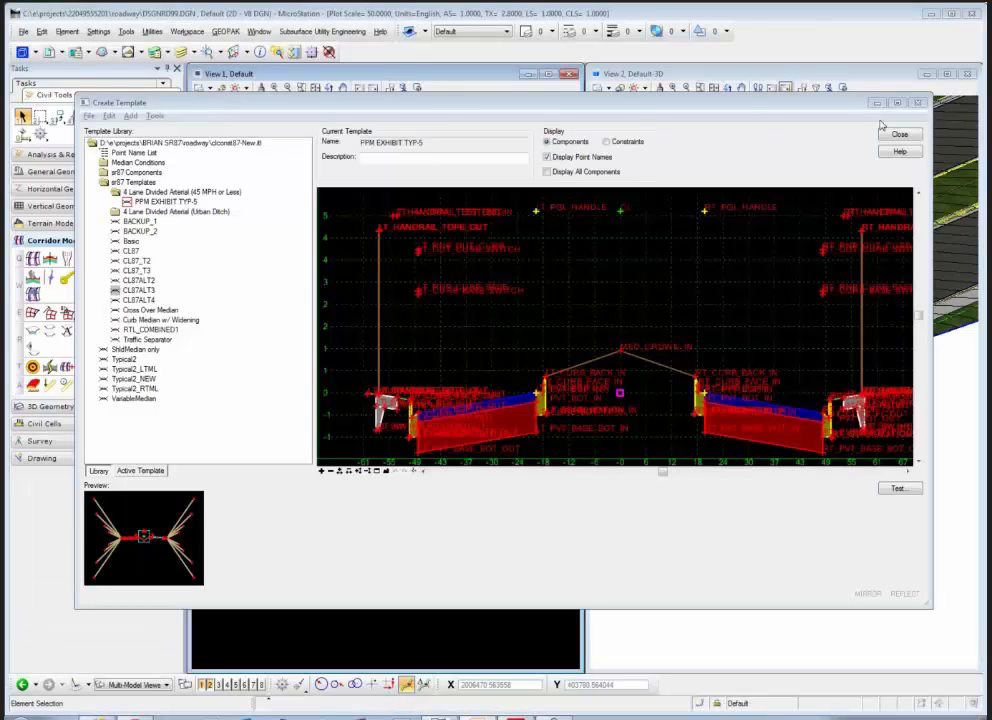
left_click(899, 134)
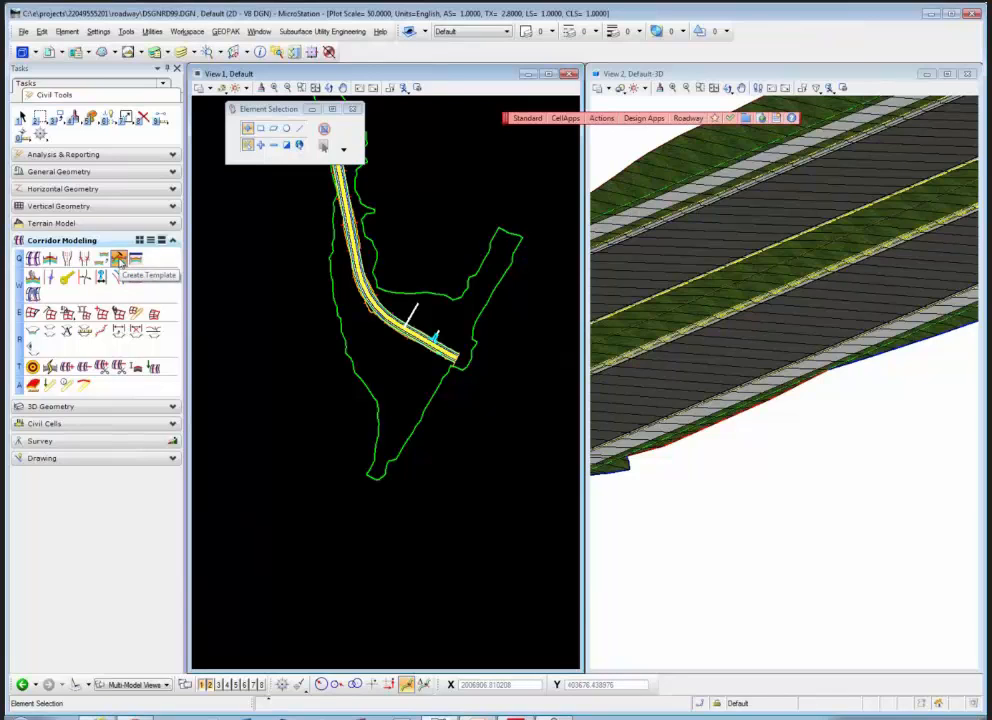
Step: Reopen Create Template and load the standard library FDOTSS3.itl from C:\fdotss3_server\GEOPAK\corridor
left_click(119, 261)
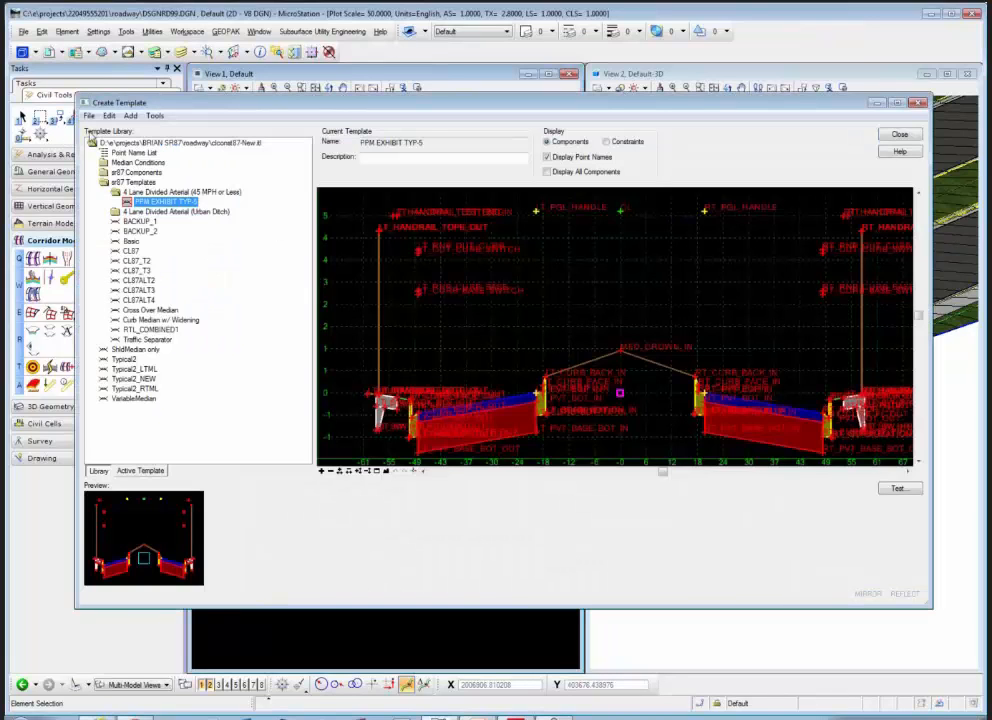
left_click(89, 116)
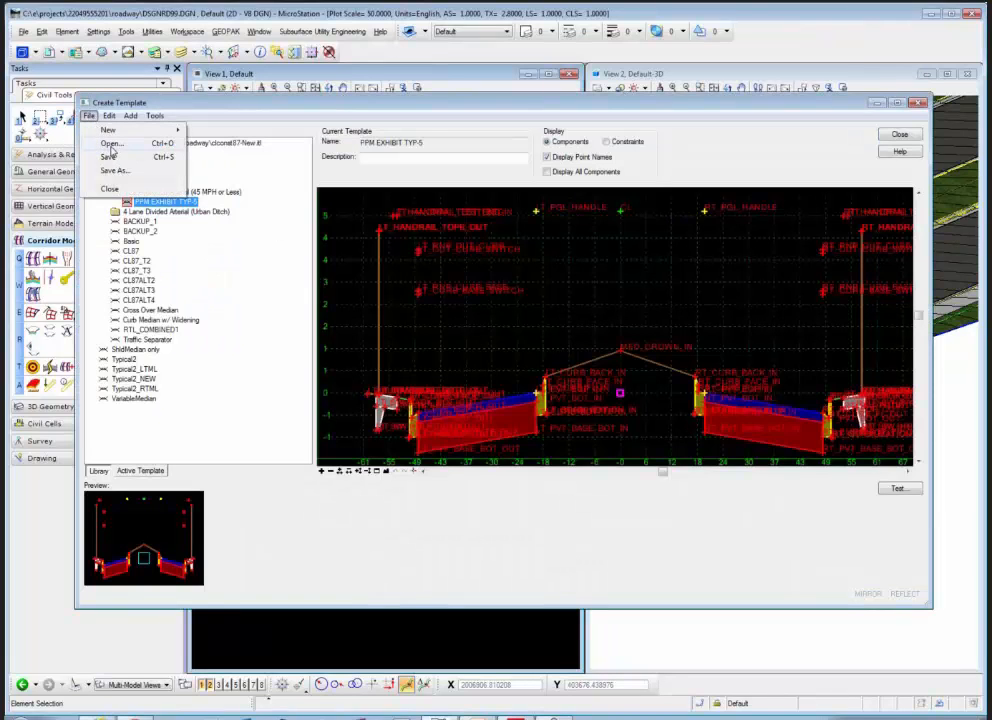
left_click(112, 145)
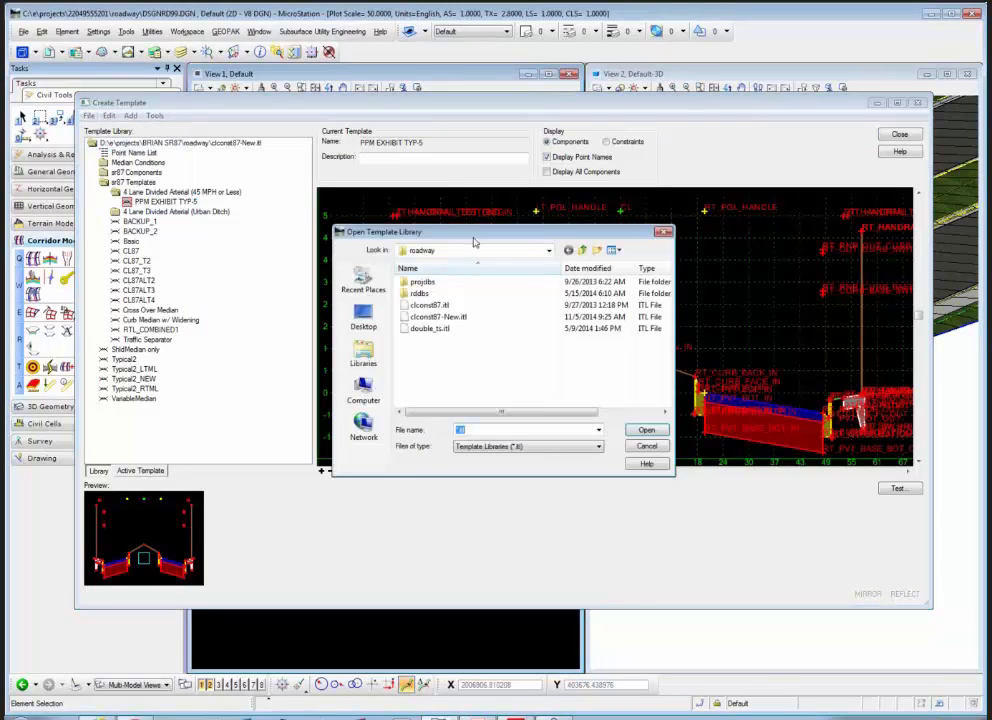
left_click(548, 252)
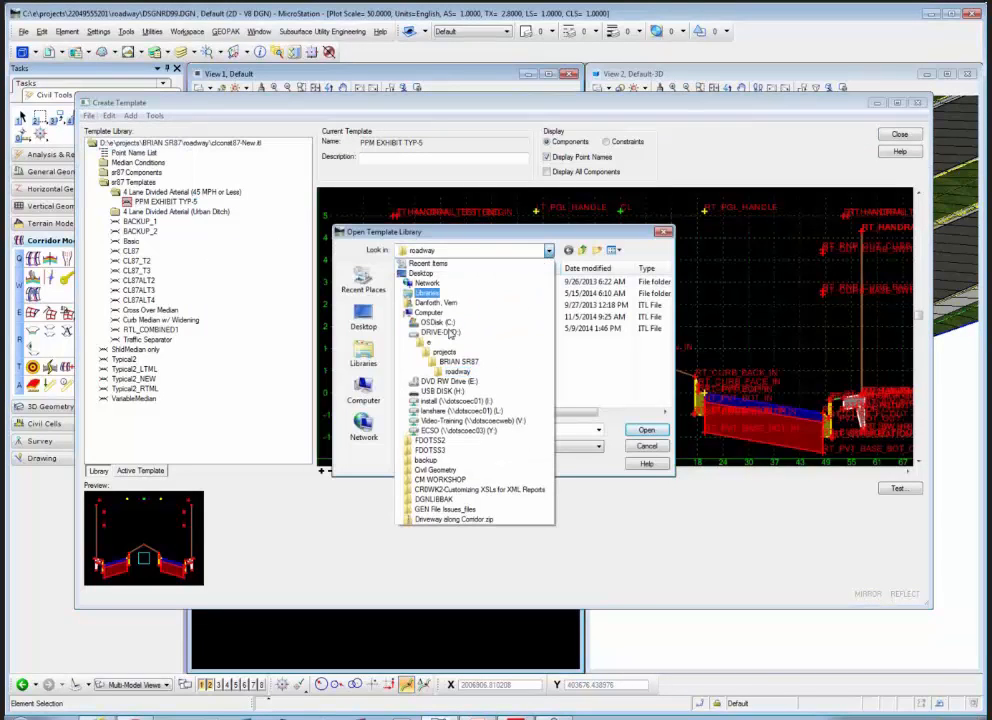
left_click(436, 322)
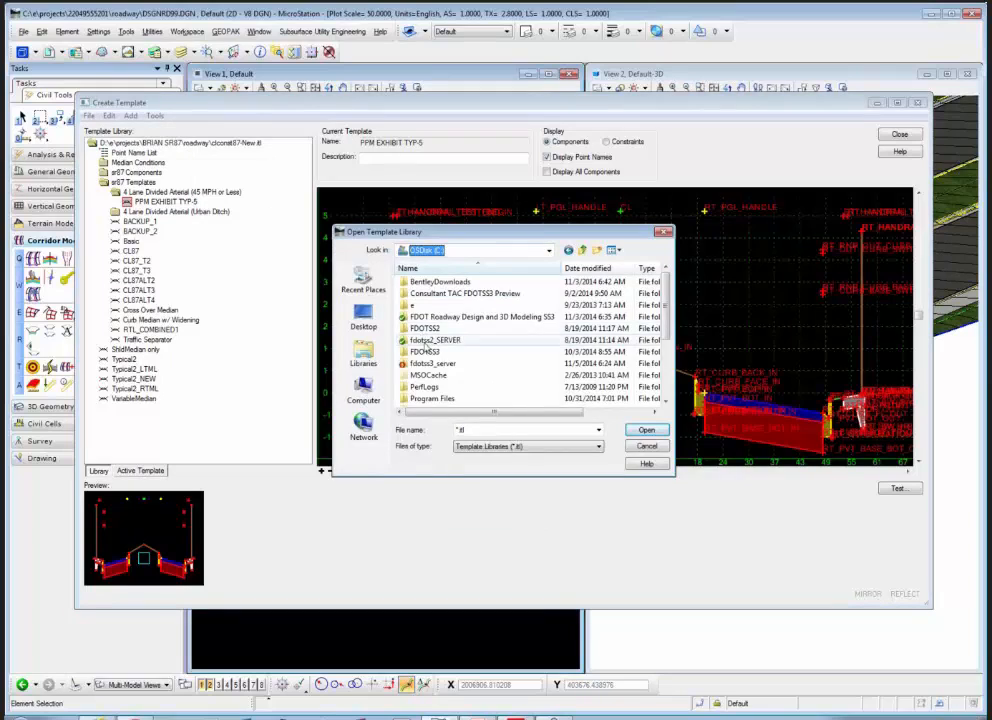
double_click(434, 356)
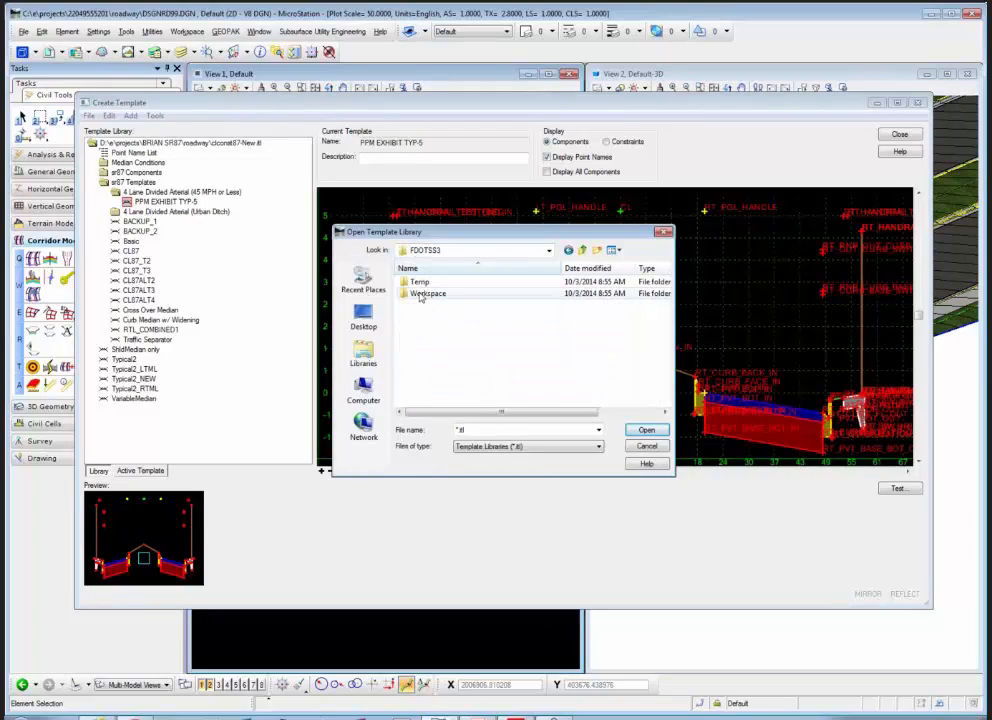
left_click(584, 251)
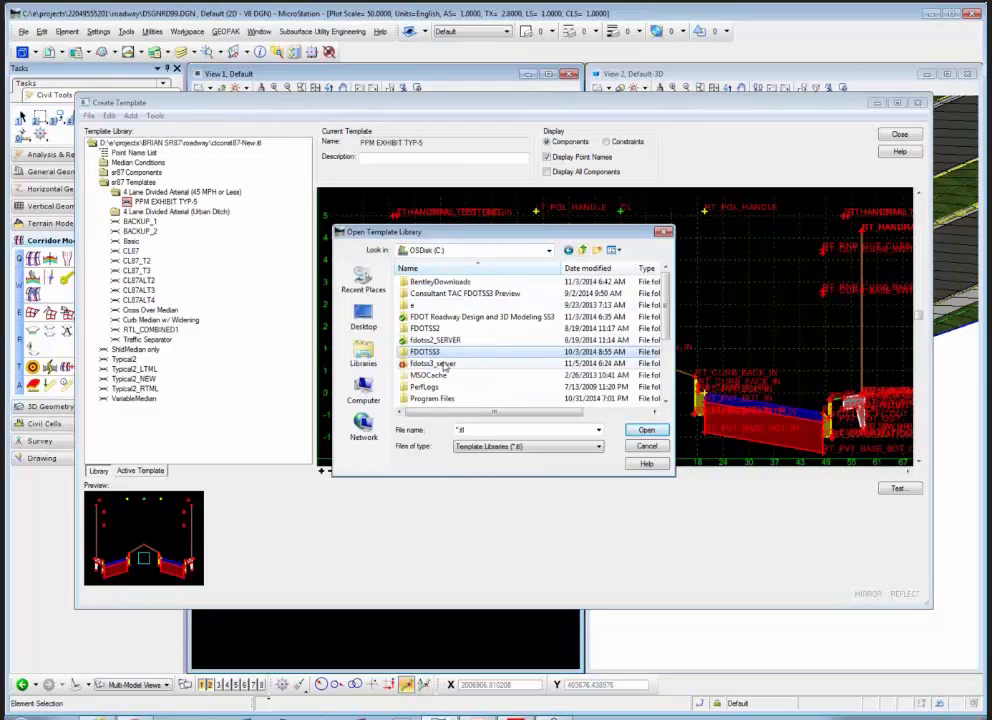
double_click(440, 352)
double_click(425, 316)
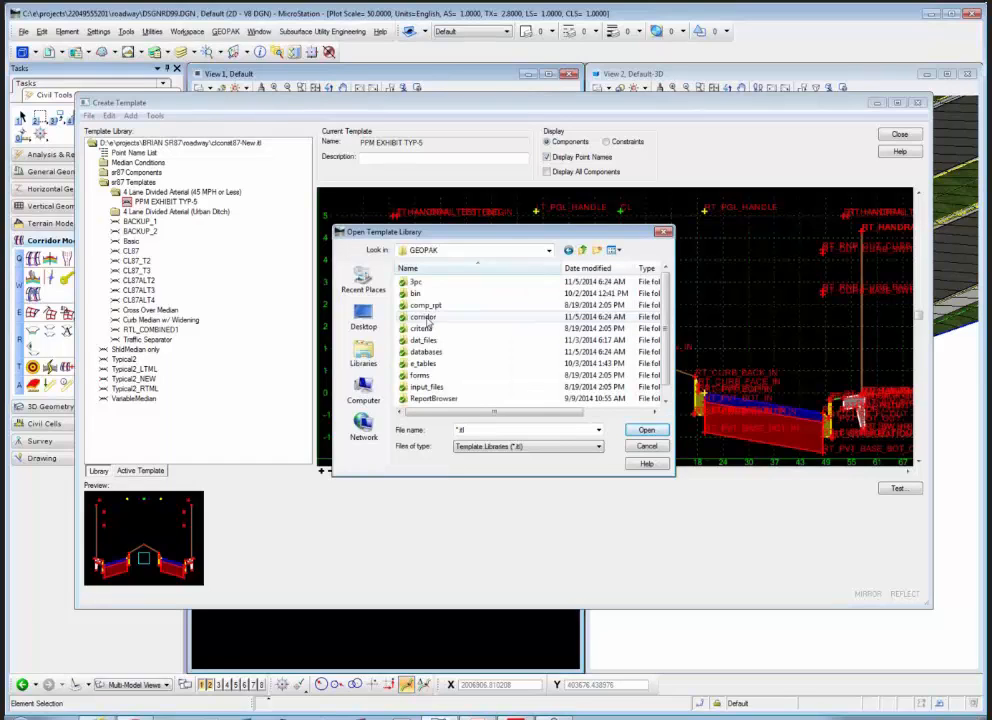
double_click(425, 318)
left_click(428, 317)
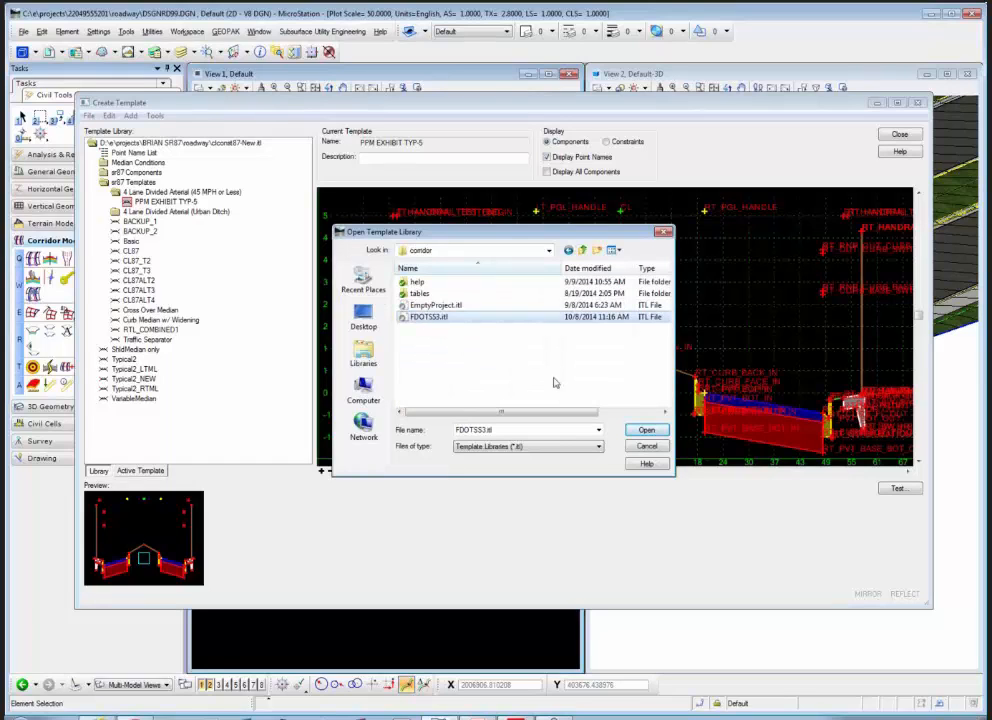
left_click(646, 430)
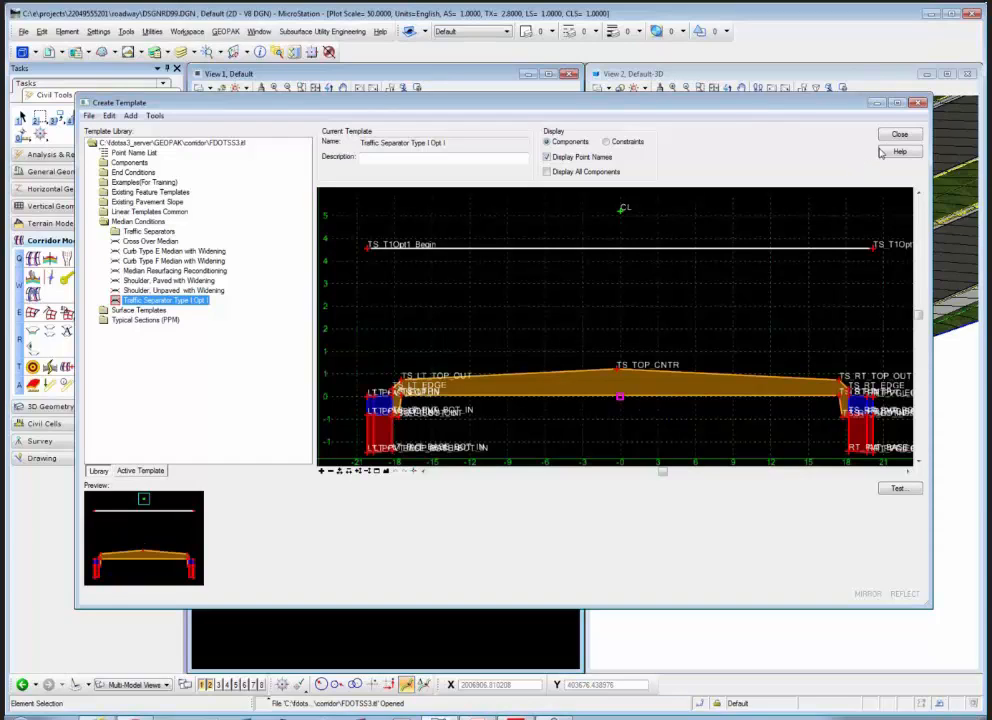
left_click(89, 115)
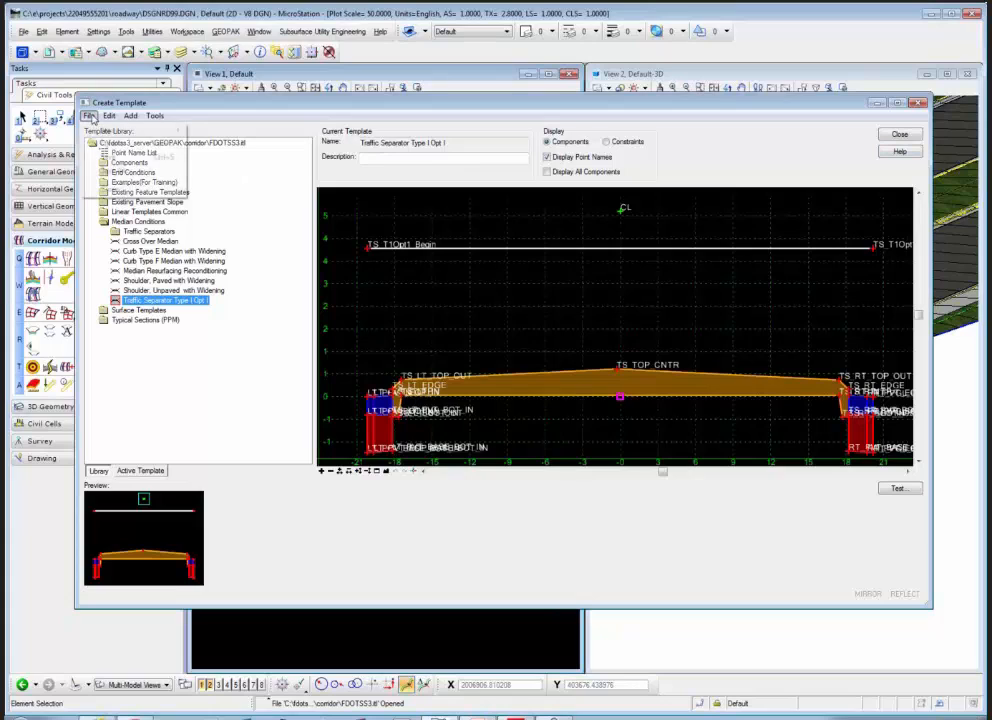
mouse_move(112, 131)
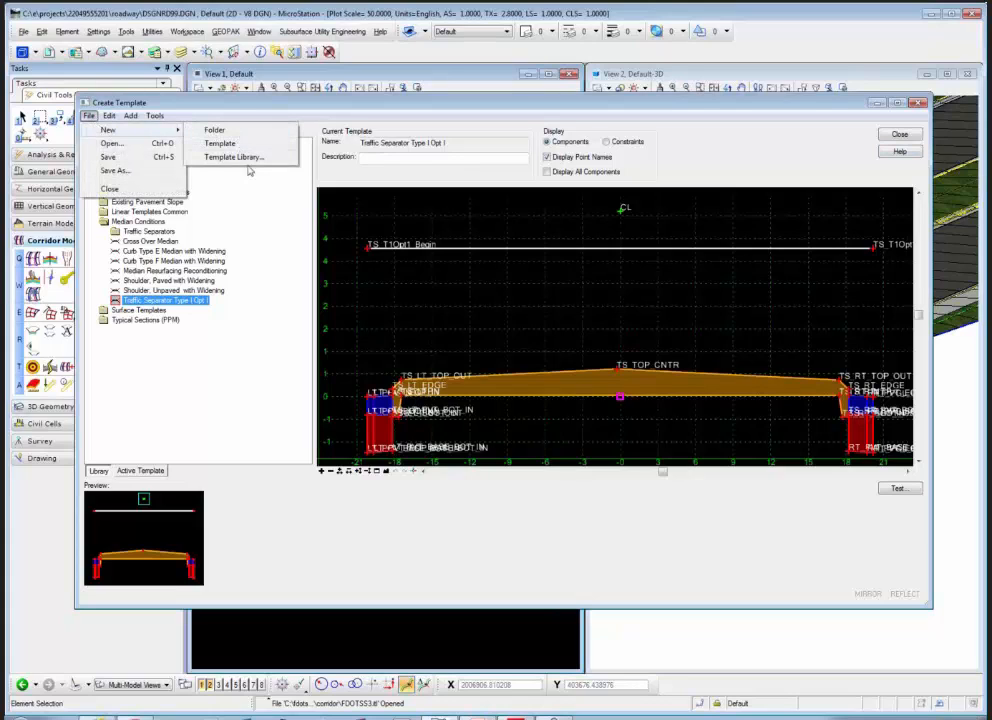
left_click(255, 160)
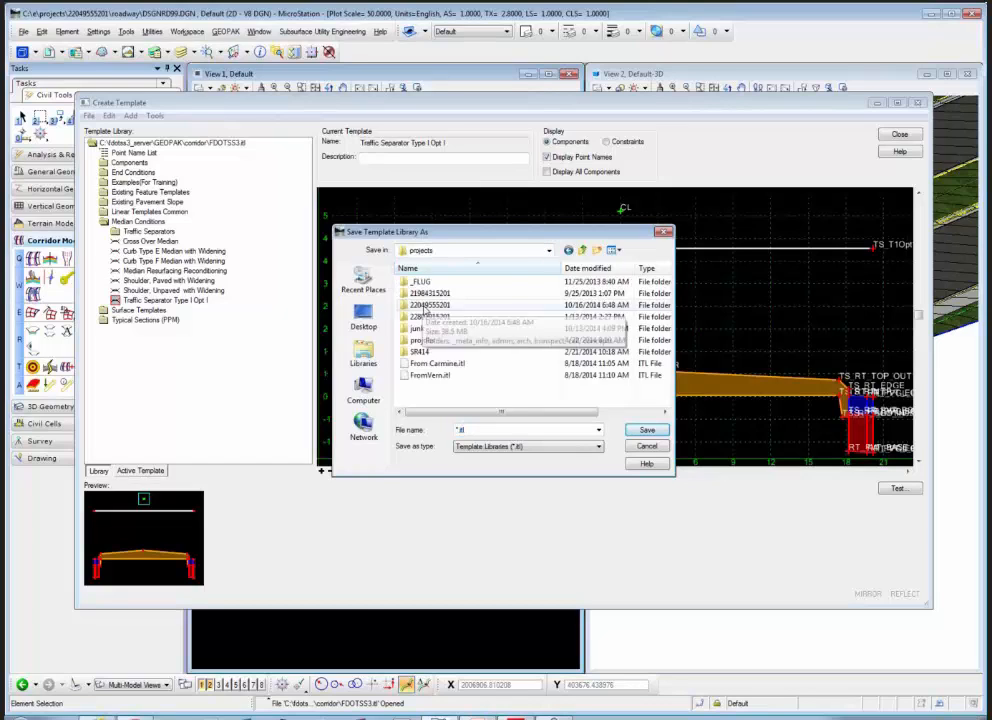
double_click(425, 306)
left_click(666, 388)
left_click(666, 388)
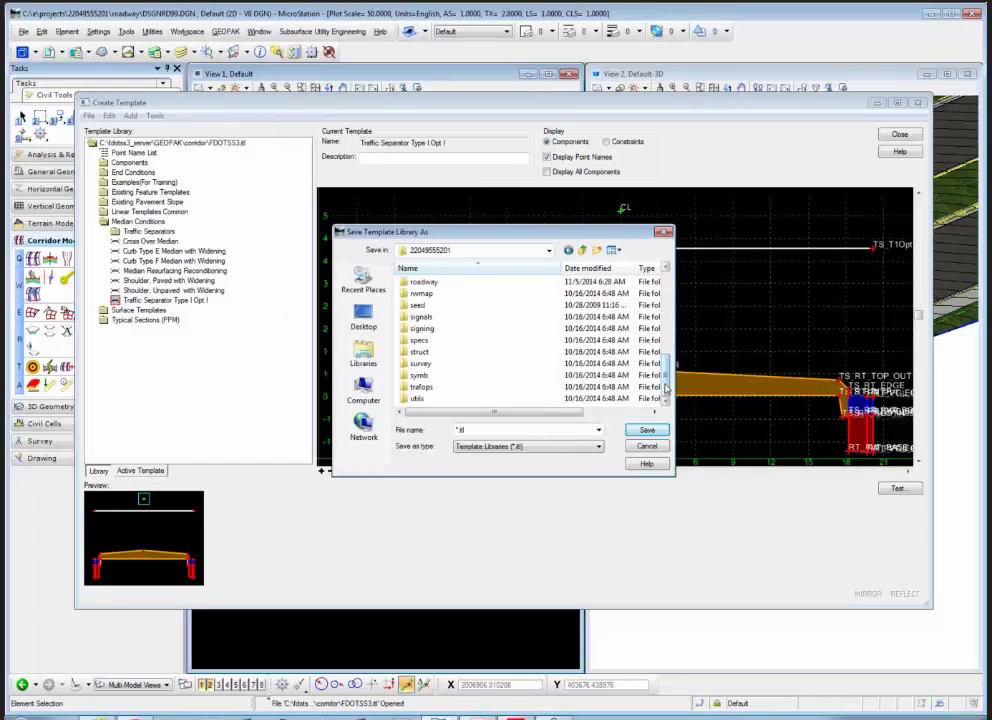
left_click(426, 283)
double_click(430, 284)
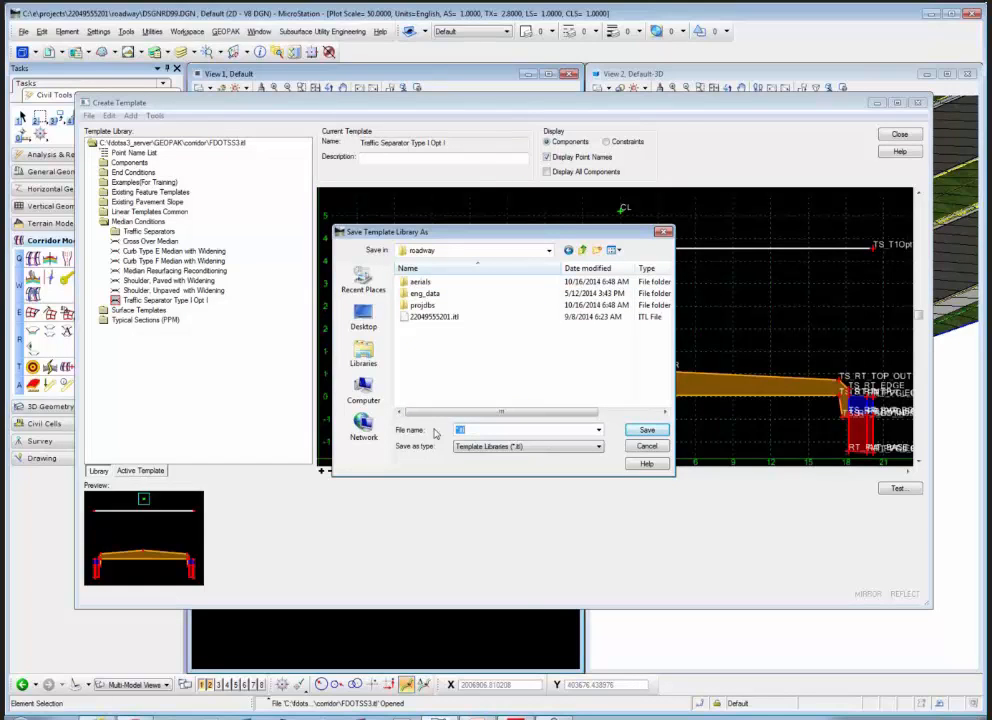
Step: Name the new template library sr99 and save it in the roadway folder
type("srt61")
key("BackSpace")
key("BackSpace")
type("r")
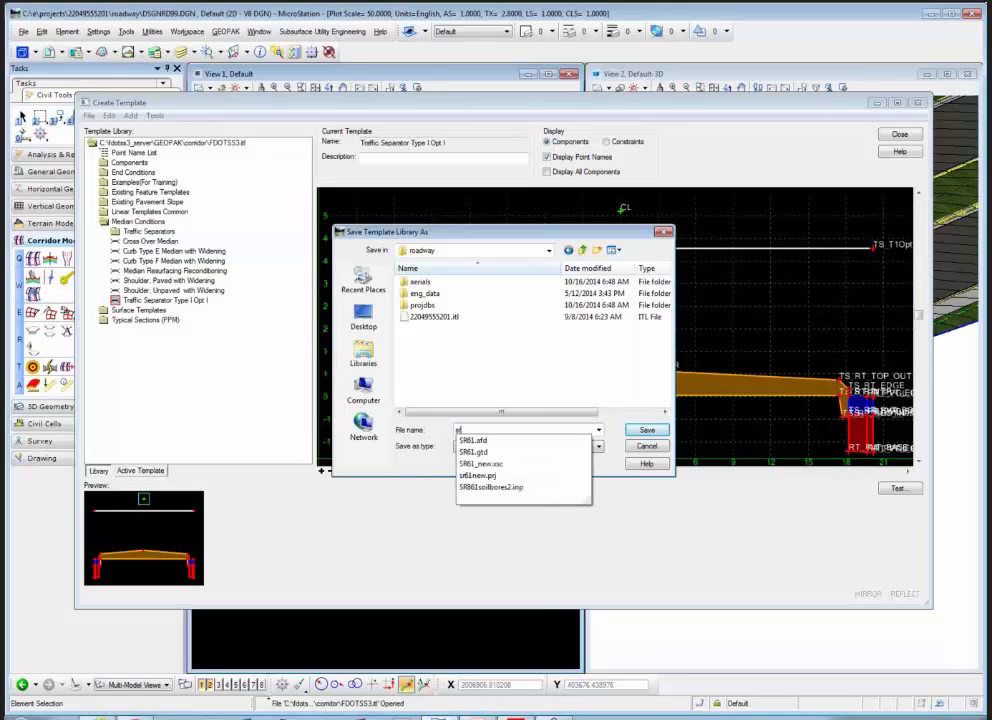
type("99")
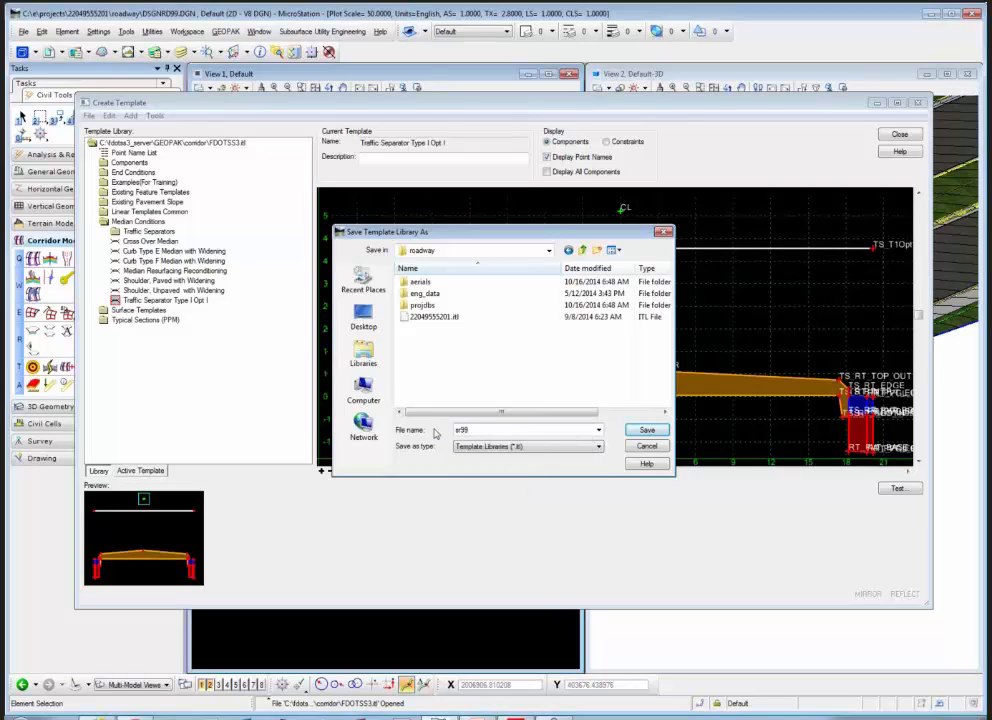
key("Return")
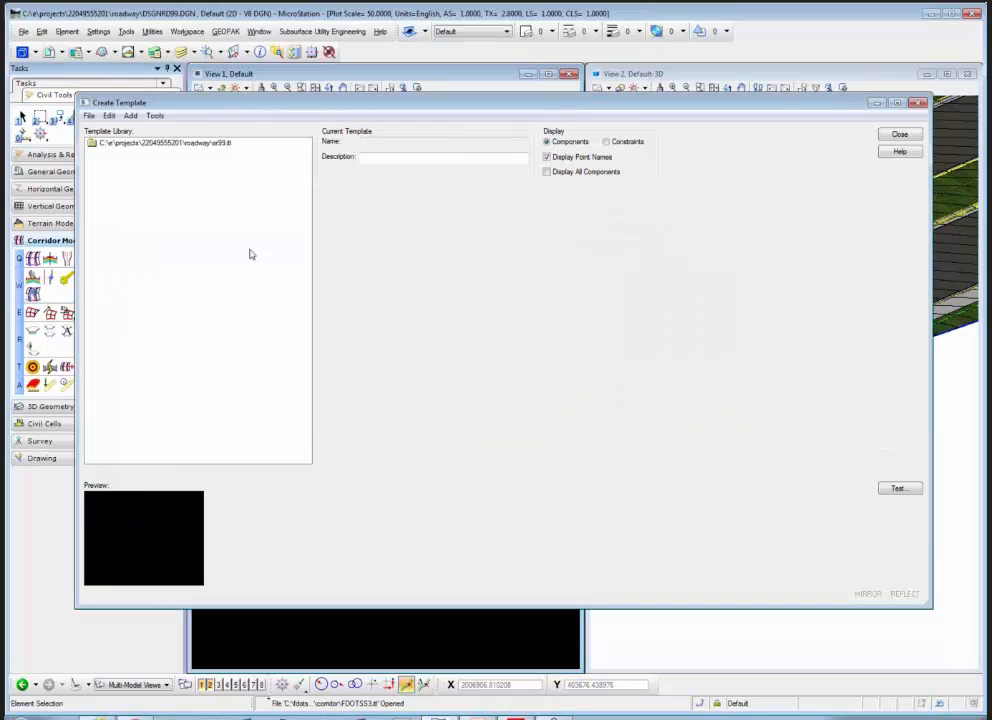
Step: Add two new folders to the sr99.itl library and move the nested one up to the library's root level
left_click(183, 146)
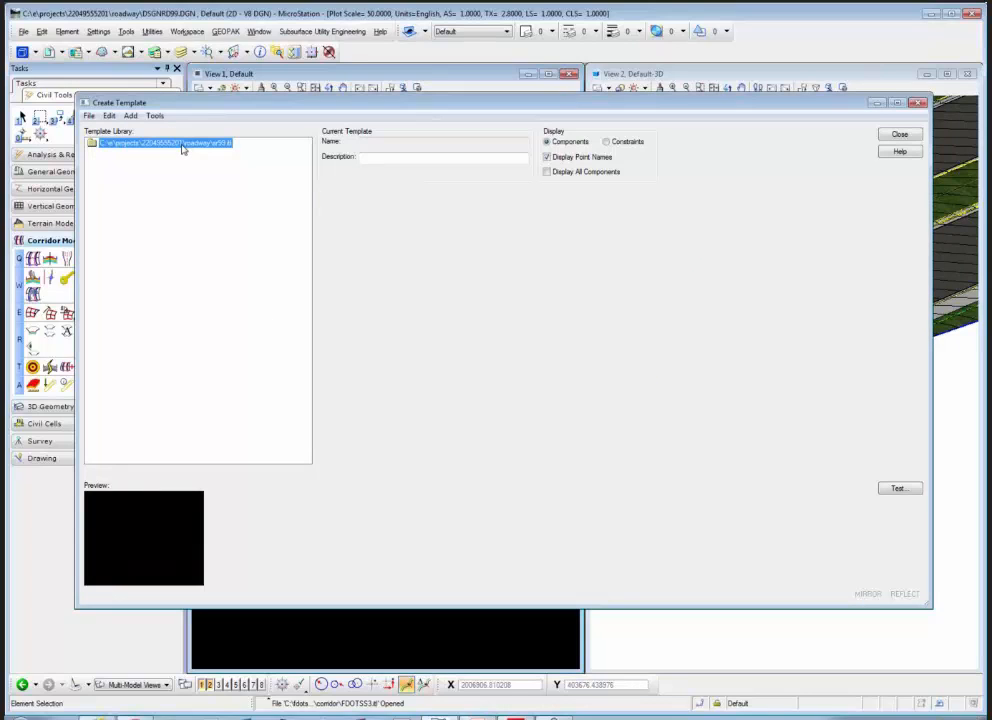
left_click(89, 116)
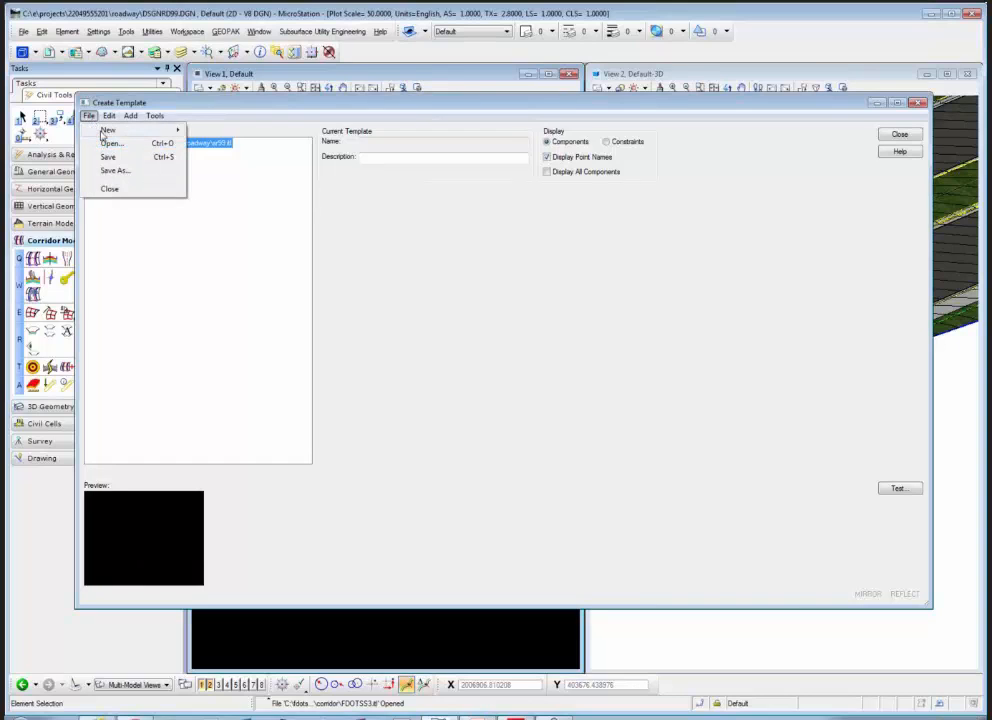
mouse_move(108, 130)
left_click(214, 130)
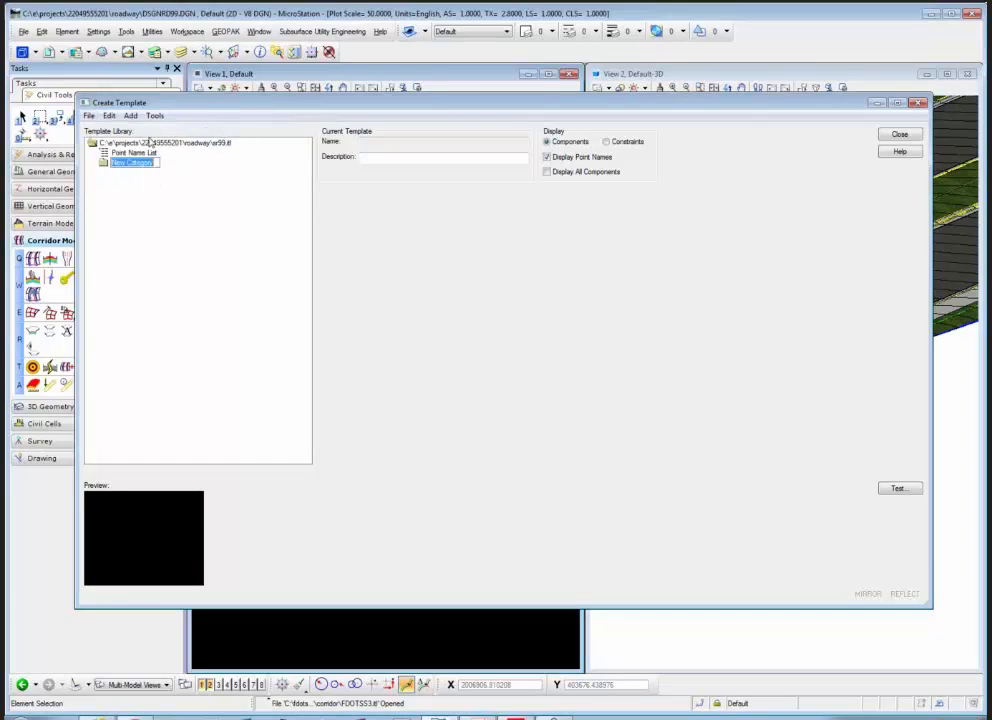
left_click(89, 116)
mouse_move(150, 130)
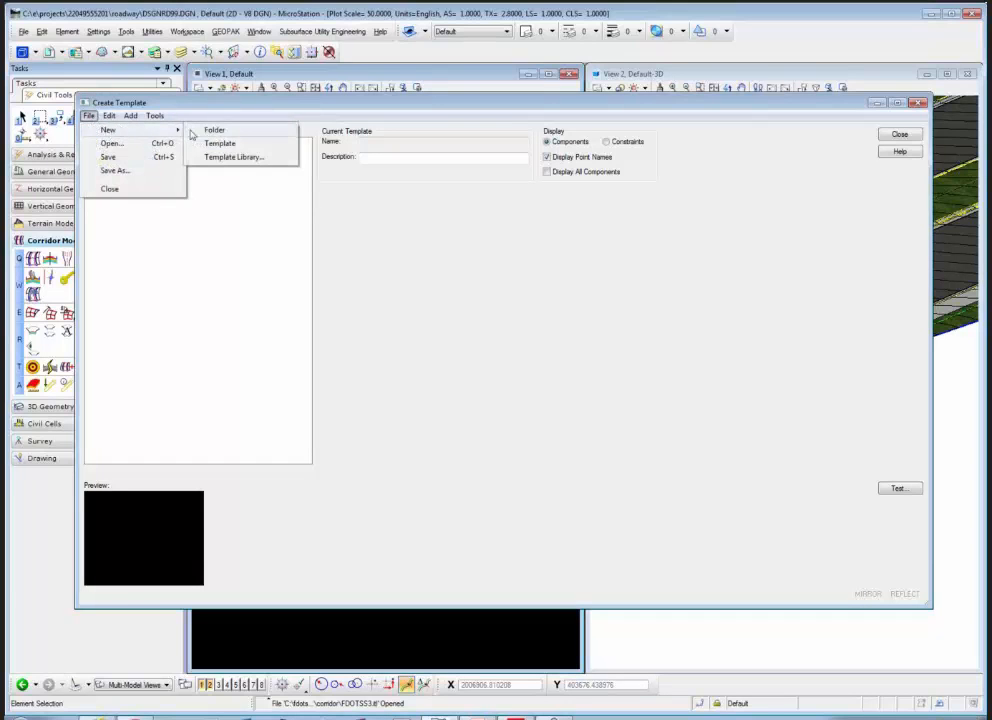
left_click(212, 131)
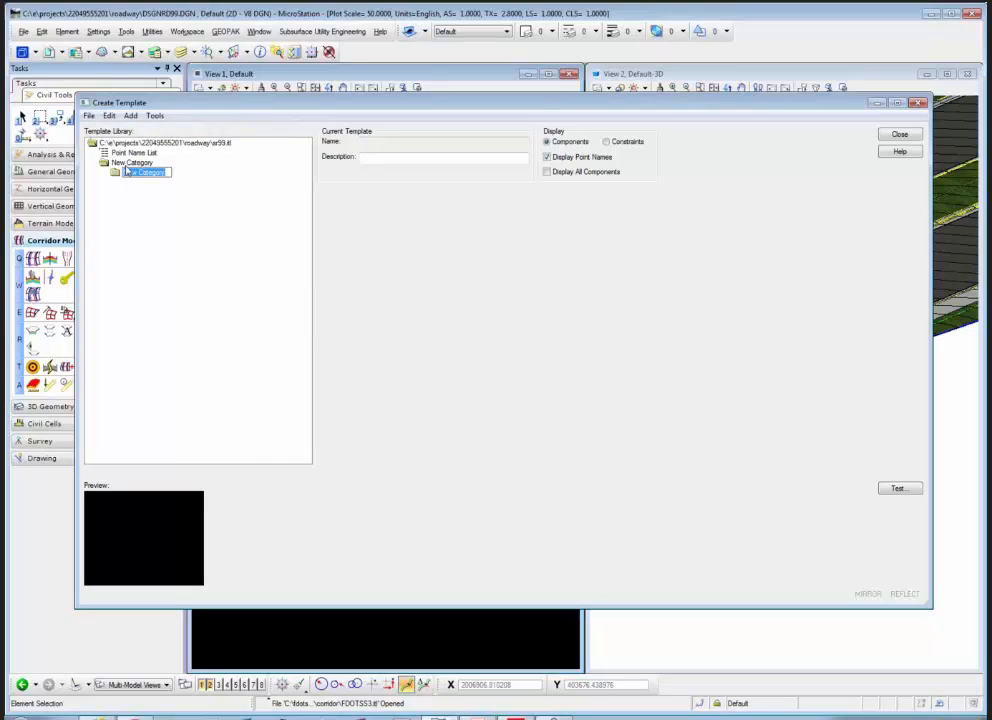
key("Return")
left_click_drag(118, 177, 91, 143)
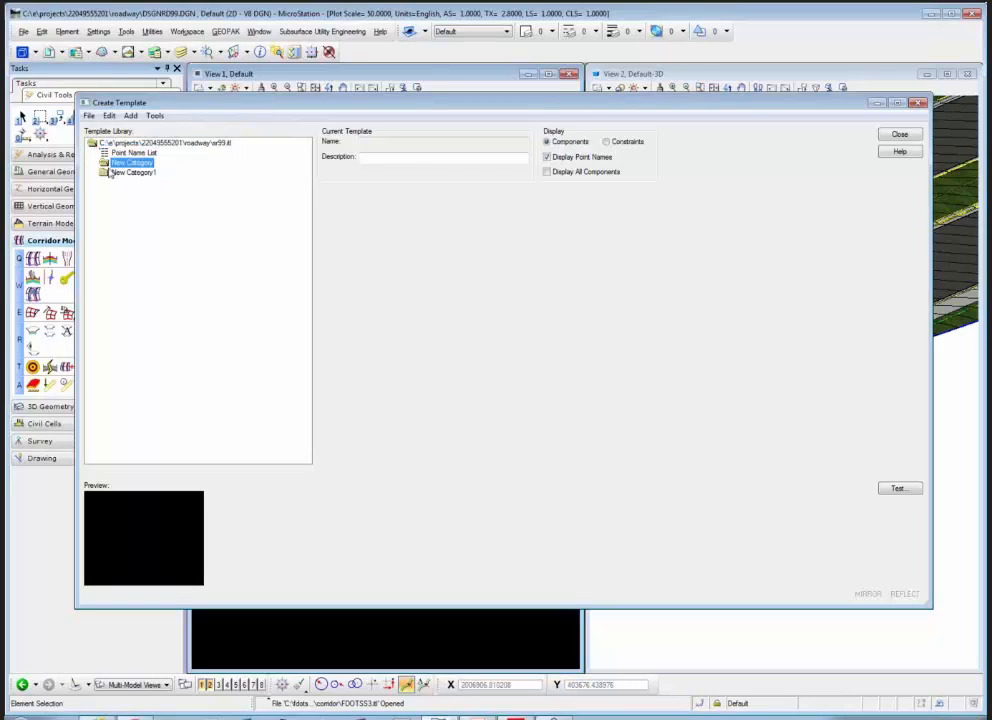
Step: Rename the two new library folders as Components and Templates
left_click(129, 163)
type("Components")
key("Return")
left_click(127, 174)
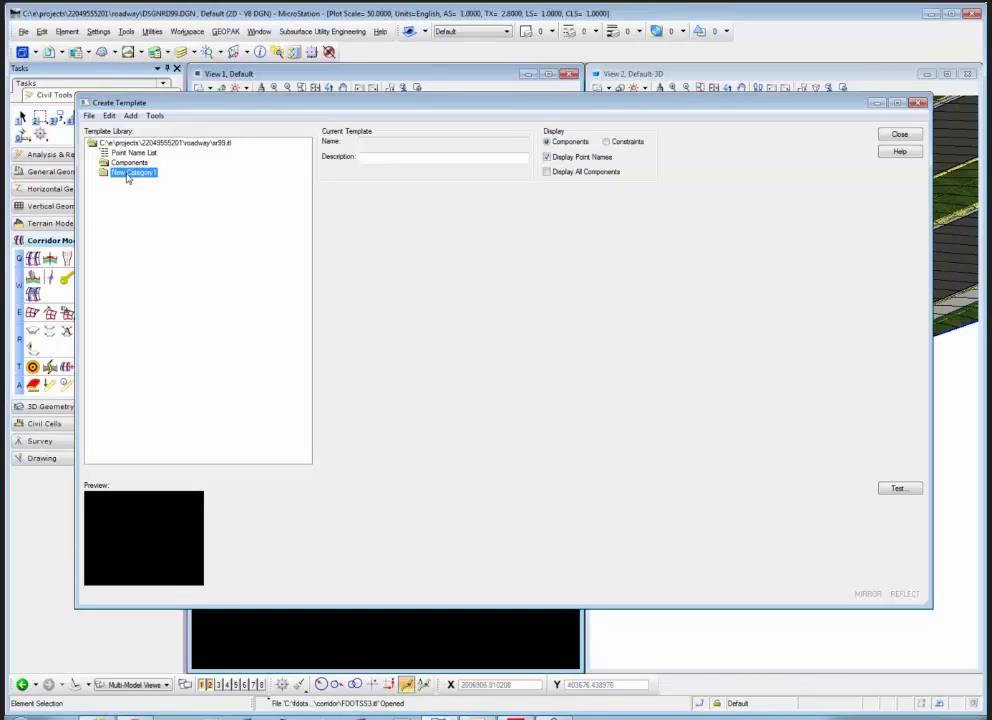
left_click(127, 176)
type("Templates")
key("Return")
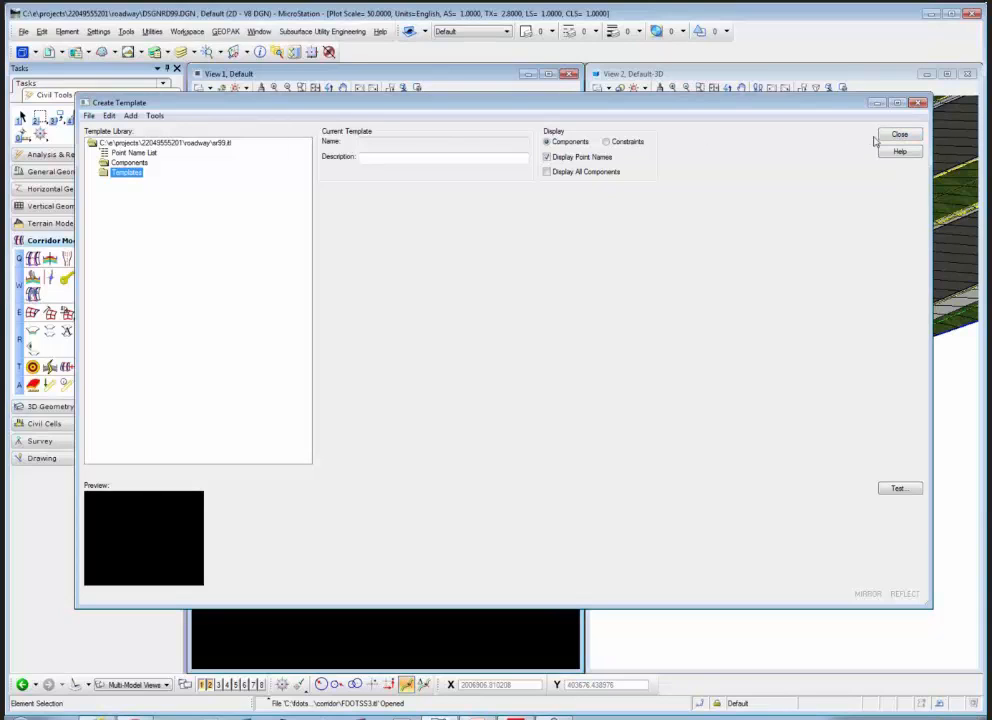
Step: Close Create Template with the changes to sr99.itl saved, then reopen it to check the loaded library and close it again
left_click(886, 138)
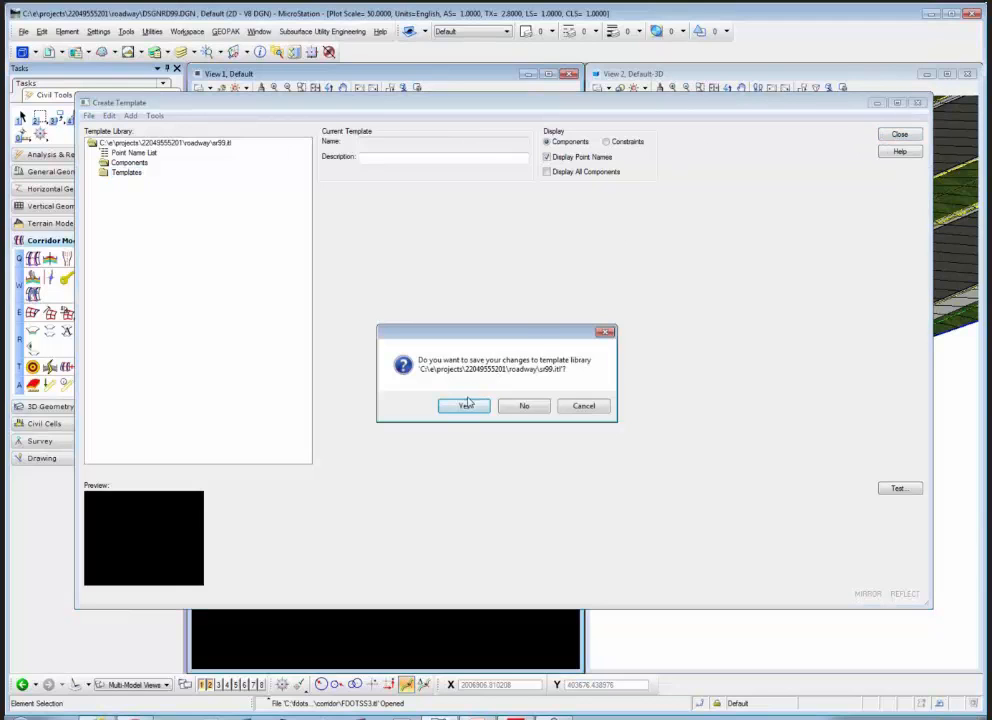
left_click(463, 406)
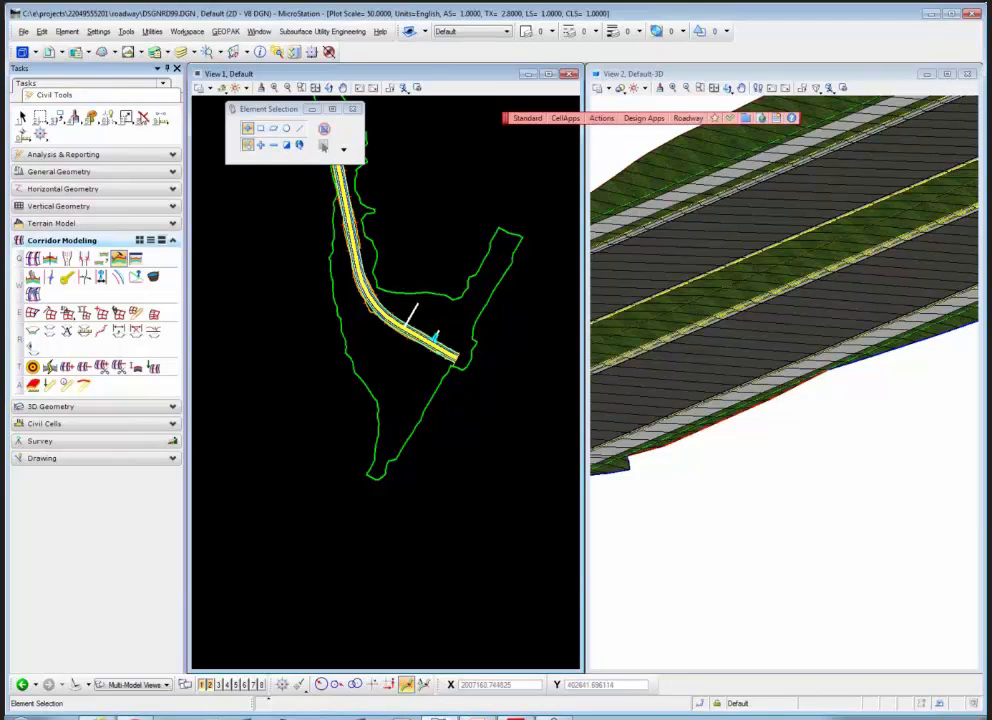
left_click(119, 259)
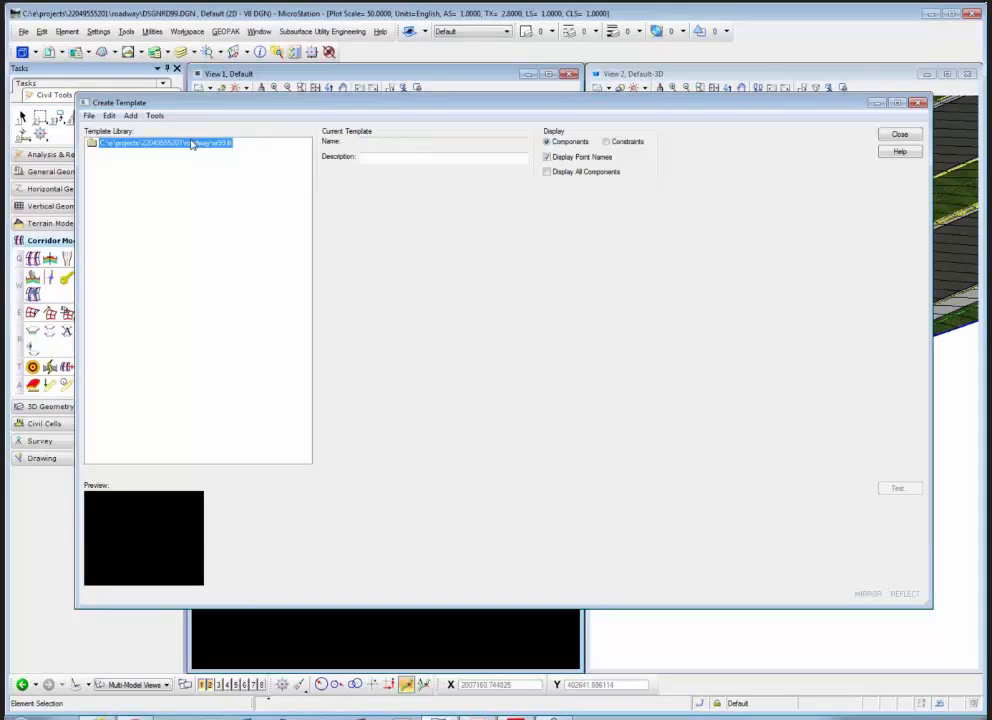
left_click(900, 135)
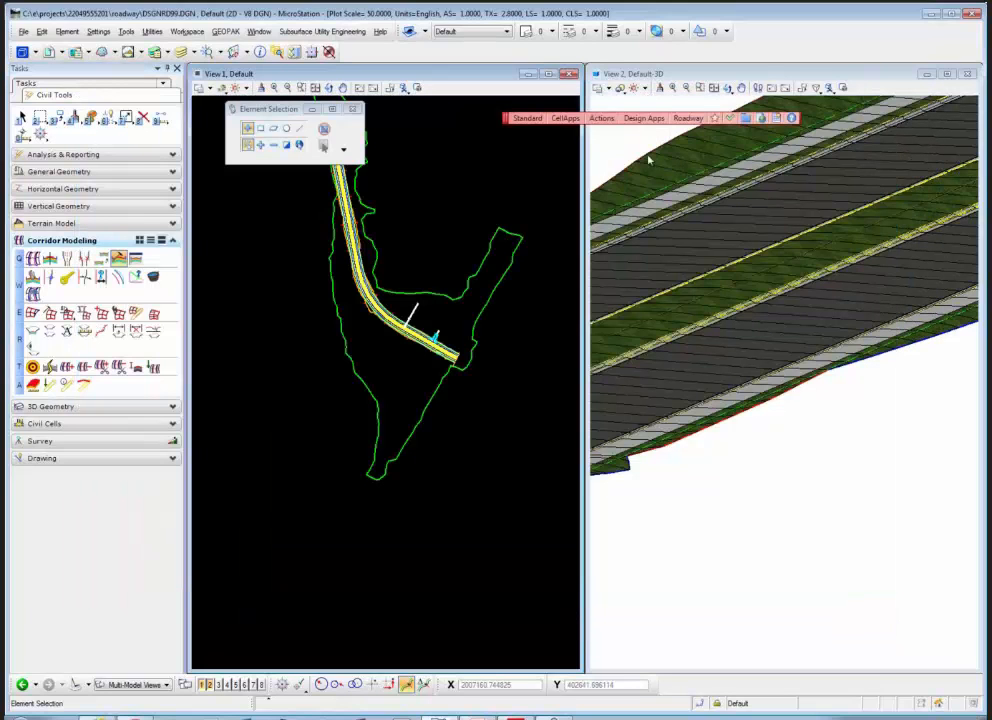
left_click(173, 717)
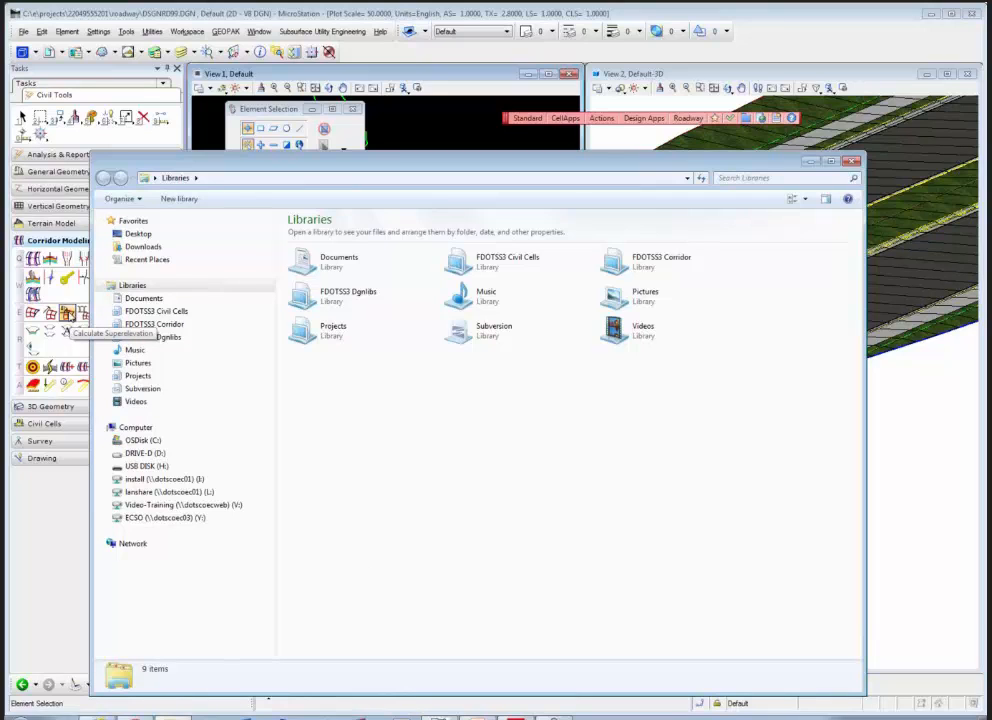
left_click(134, 442)
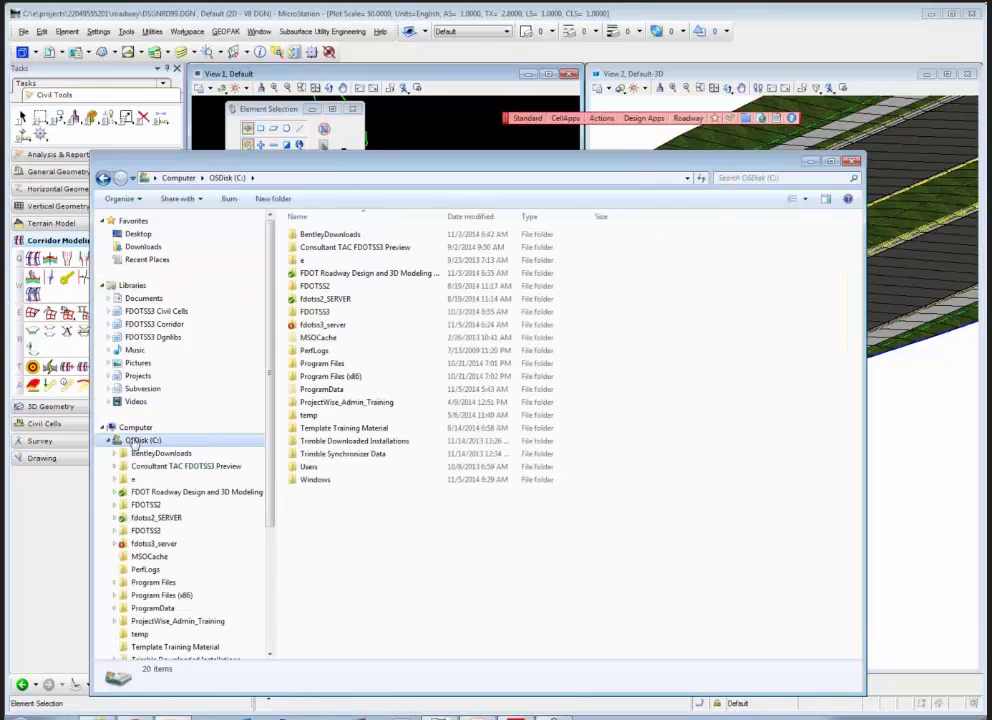
double_click(306, 260)
double_click(312, 236)
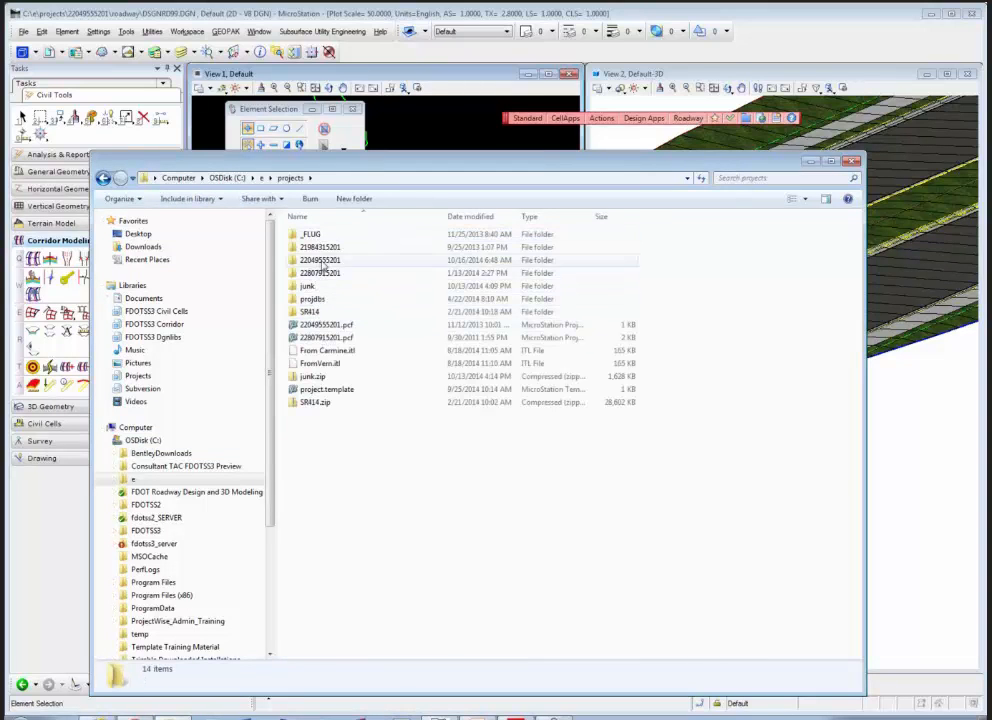
double_click(318, 260)
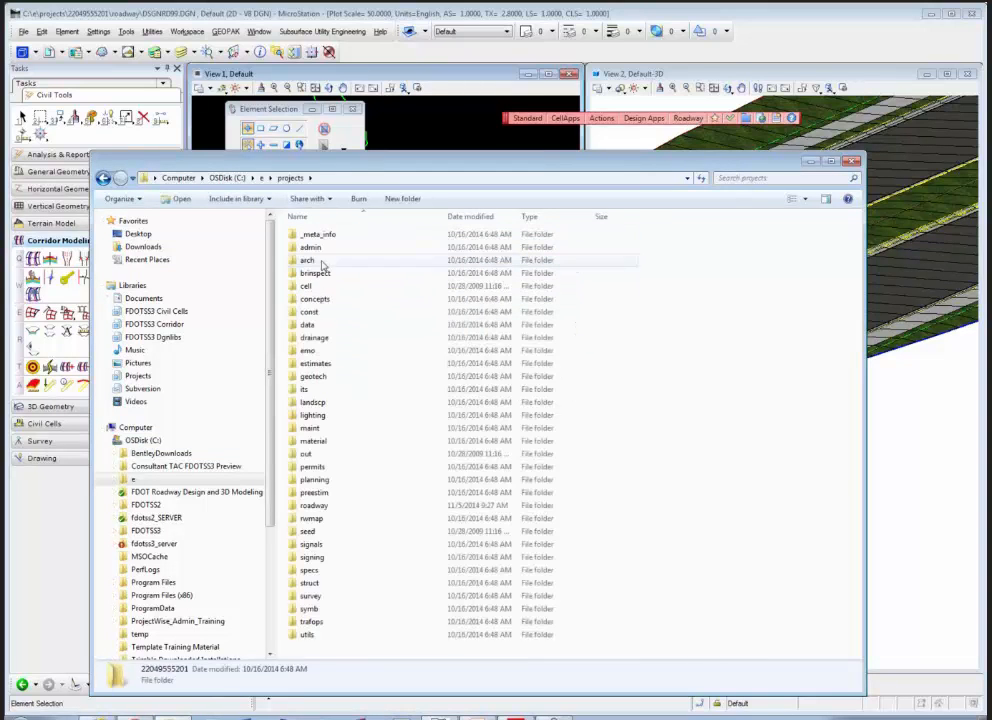
double_click(314, 505)
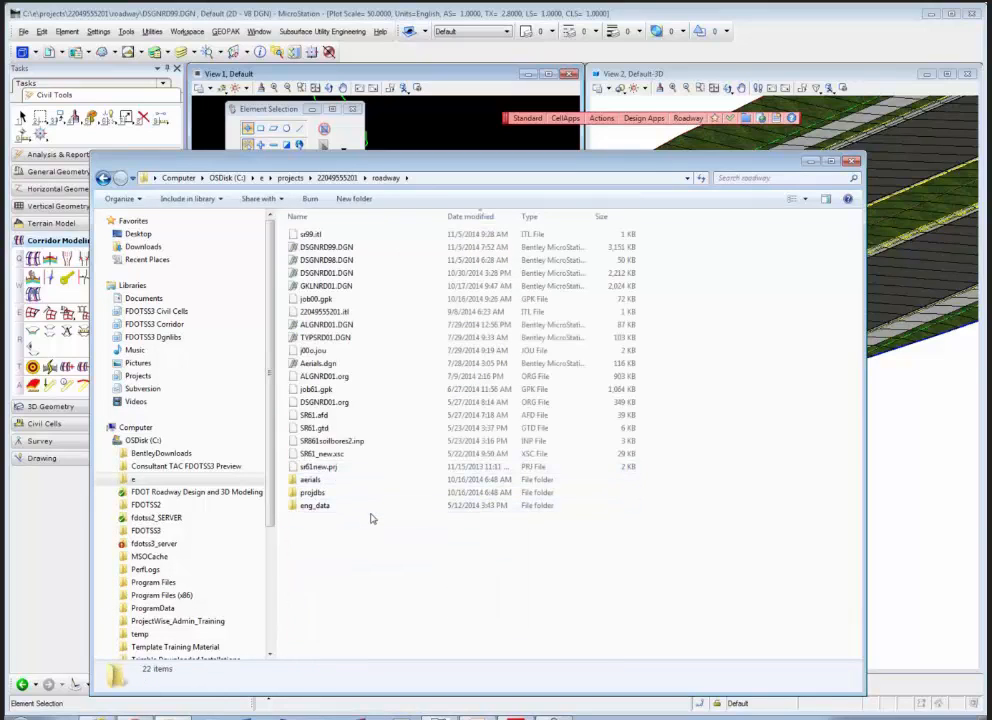
left_click(330, 311)
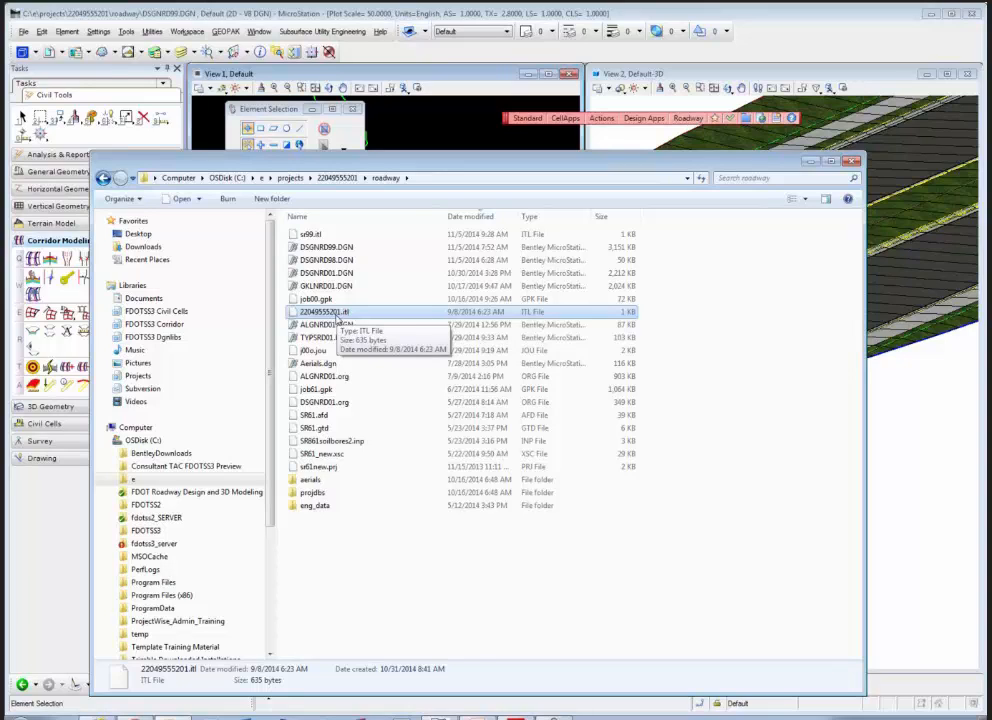
left_click(712, 371)
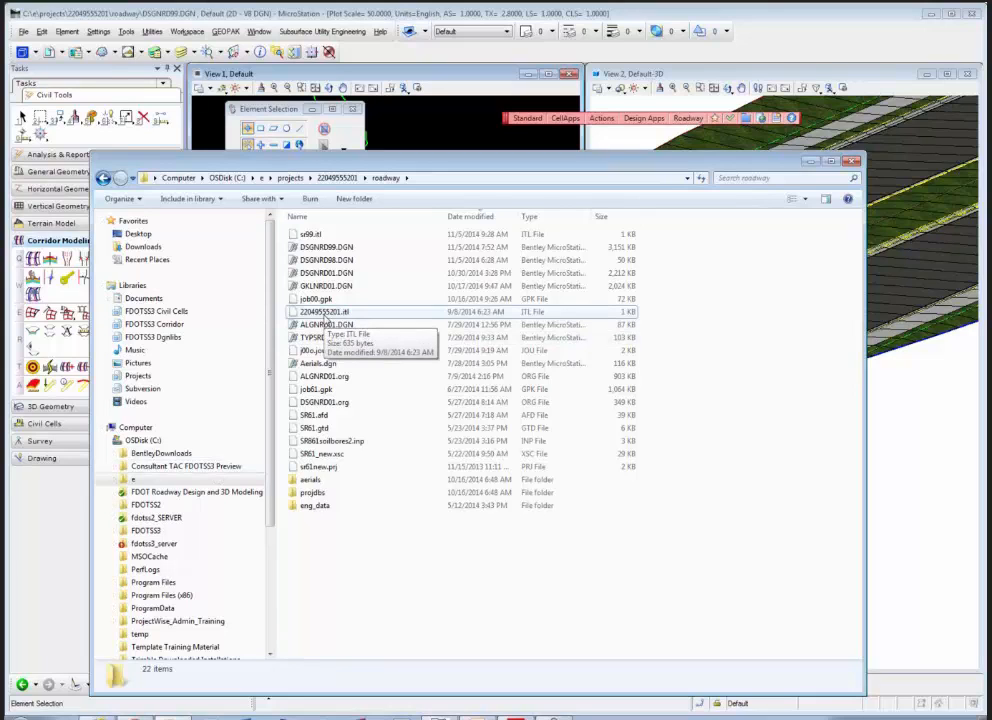
Step: Copy the EmptyProject.itl file from C:\fdotss3_server\GEOPAK\corridor
left_click(132, 480)
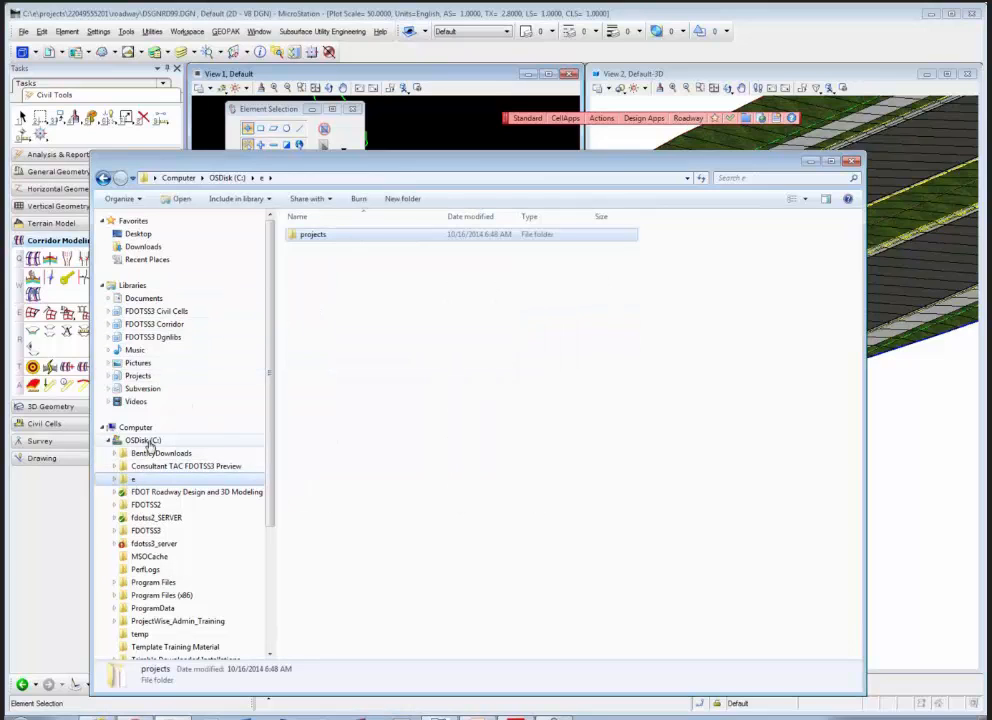
left_click(143, 440)
double_click(322, 327)
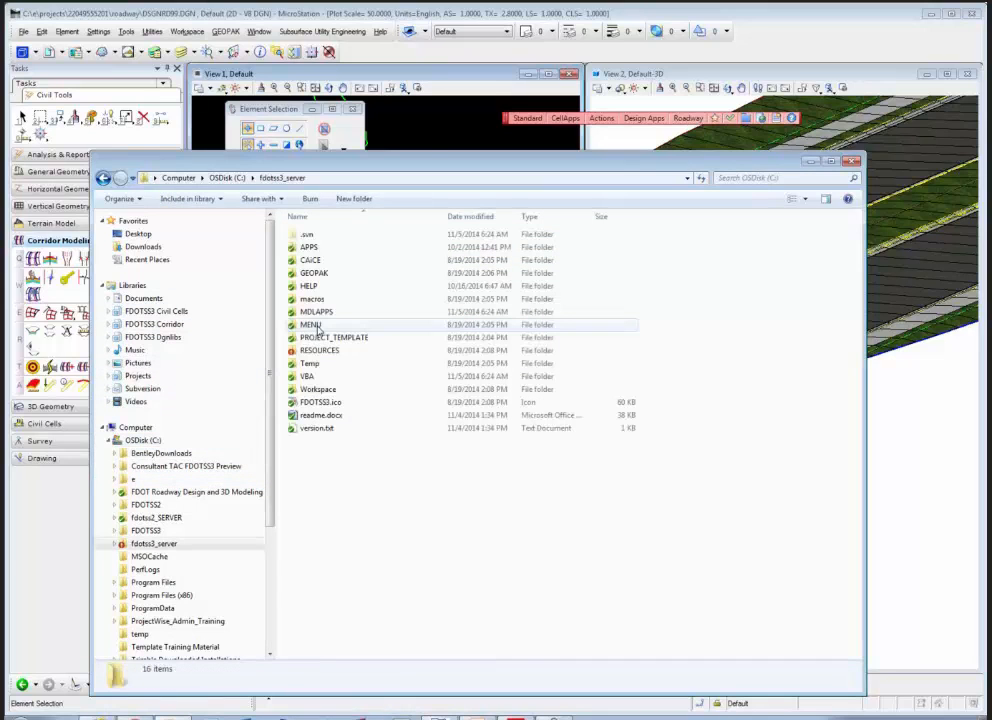
left_click(320, 274)
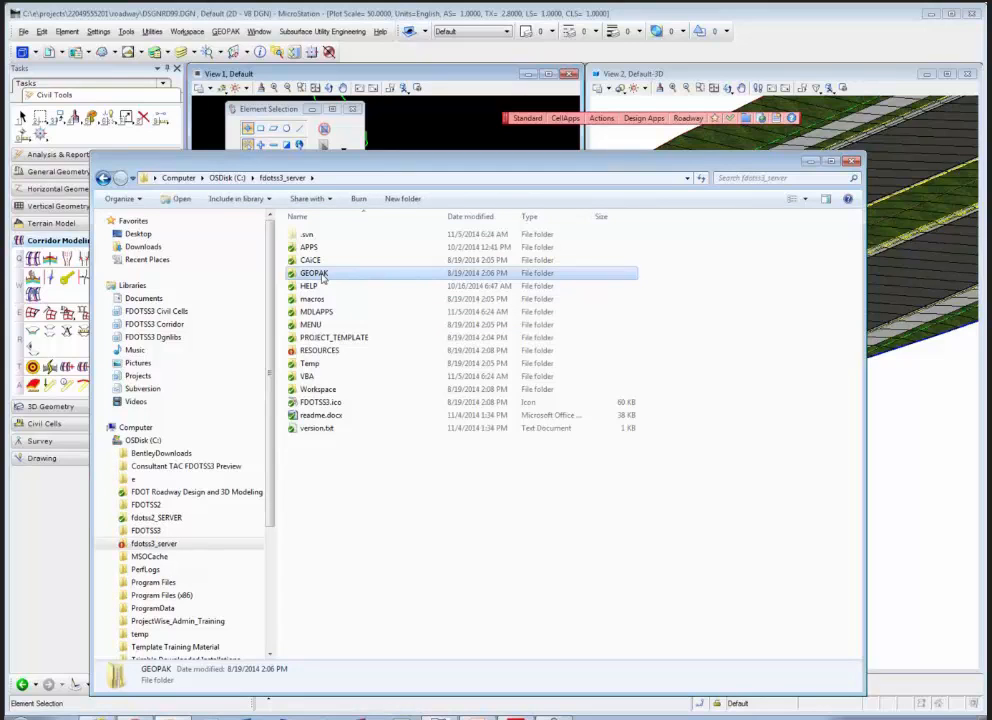
double_click(320, 274)
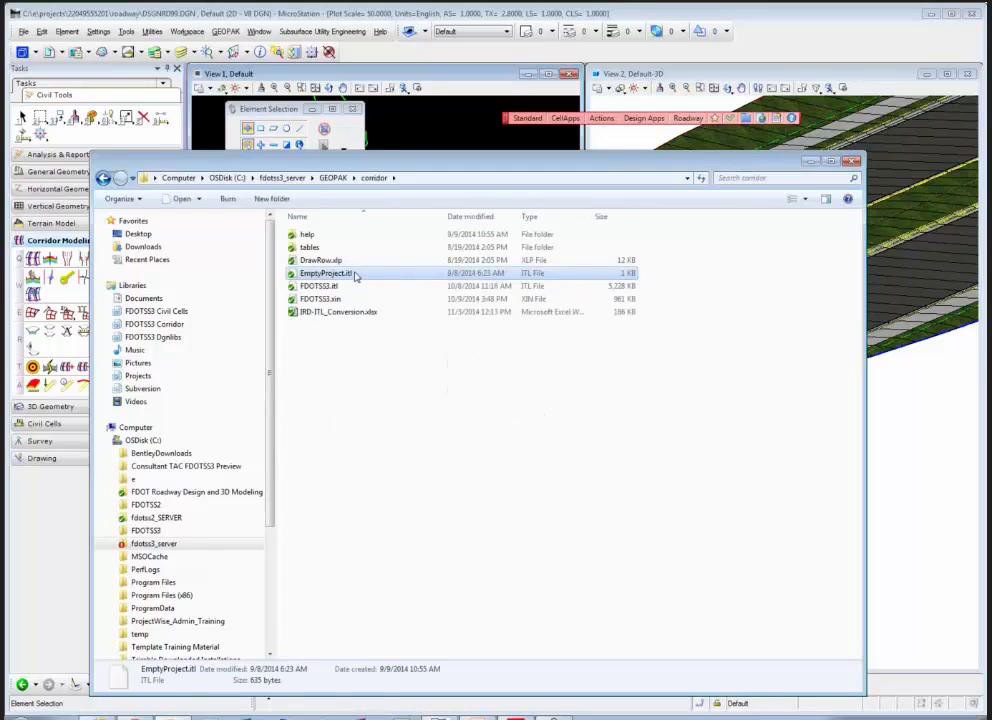
right_click(355, 276)
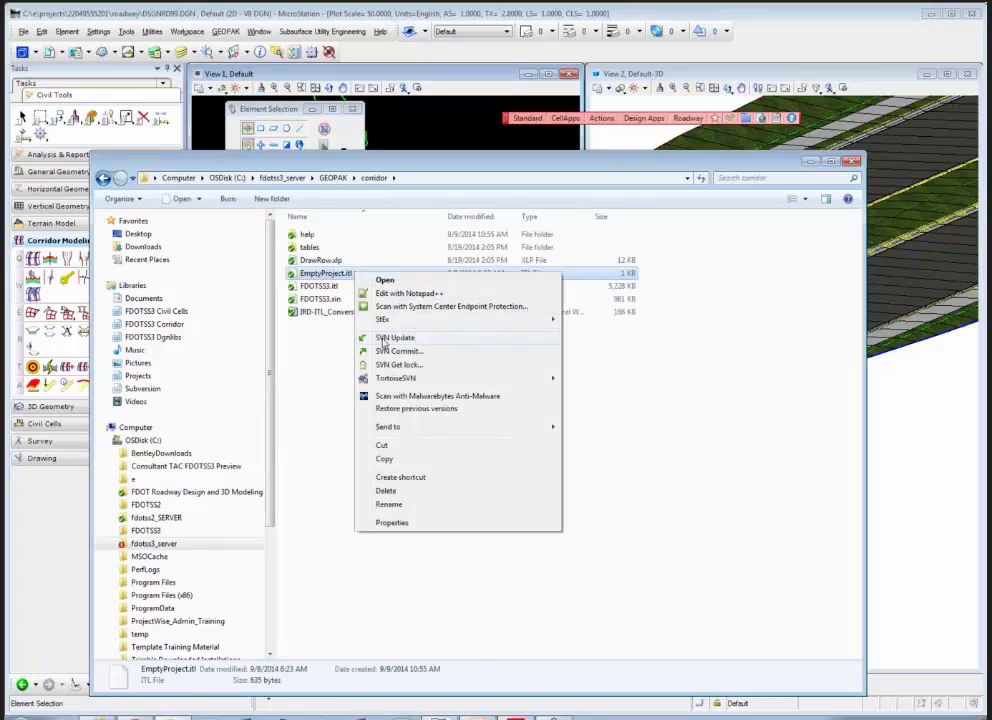
left_click(405, 460)
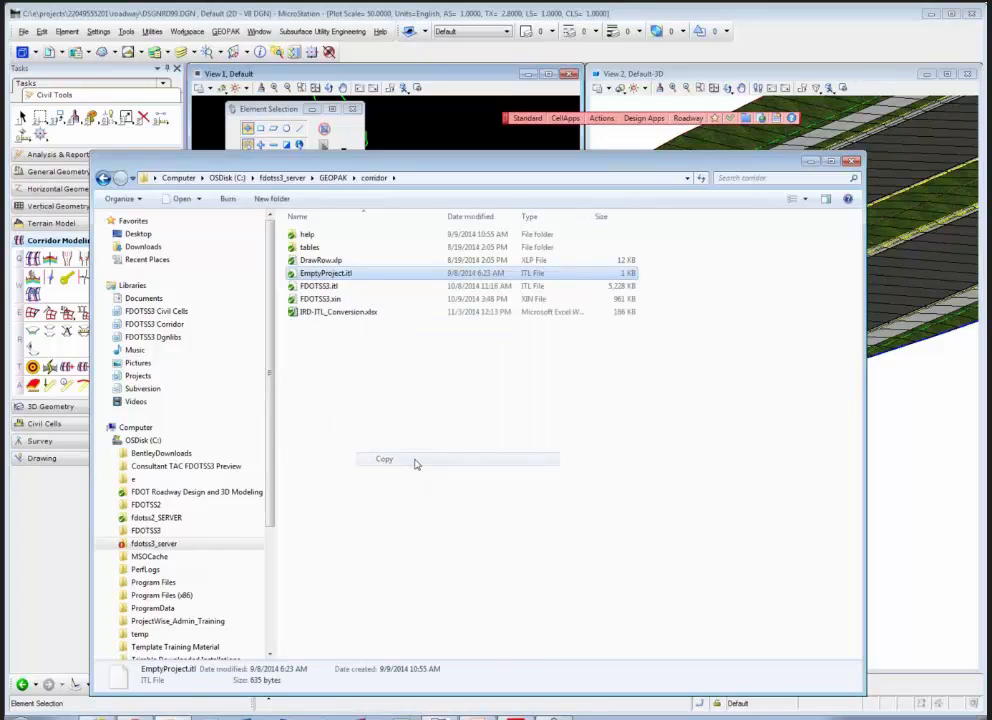
left_click(133, 479)
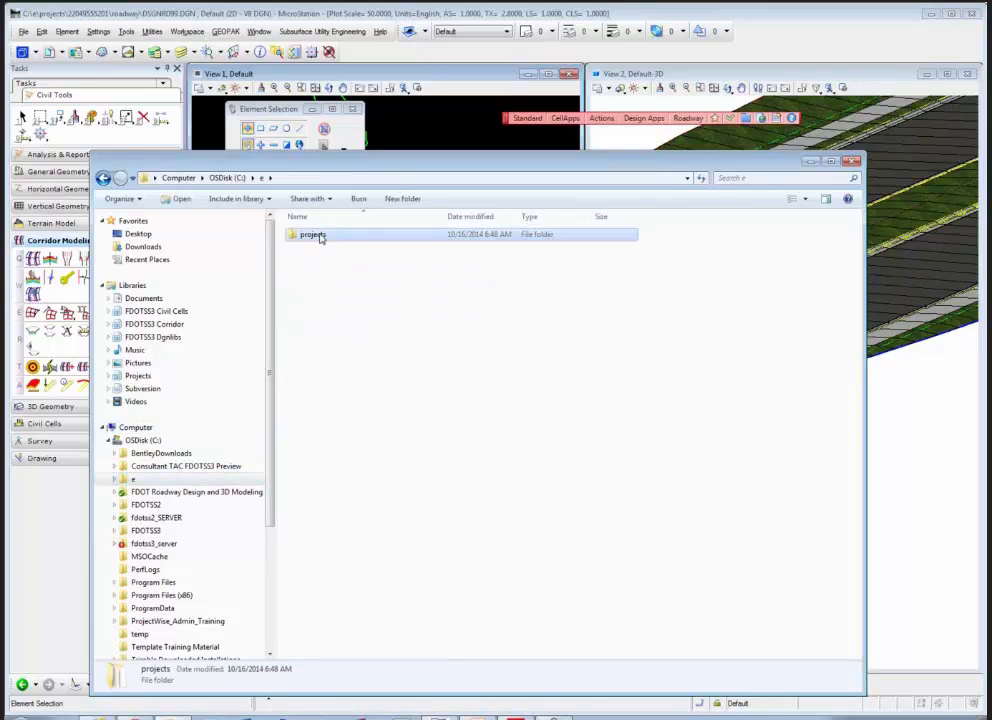
double_click(320, 236)
double_click(321, 260)
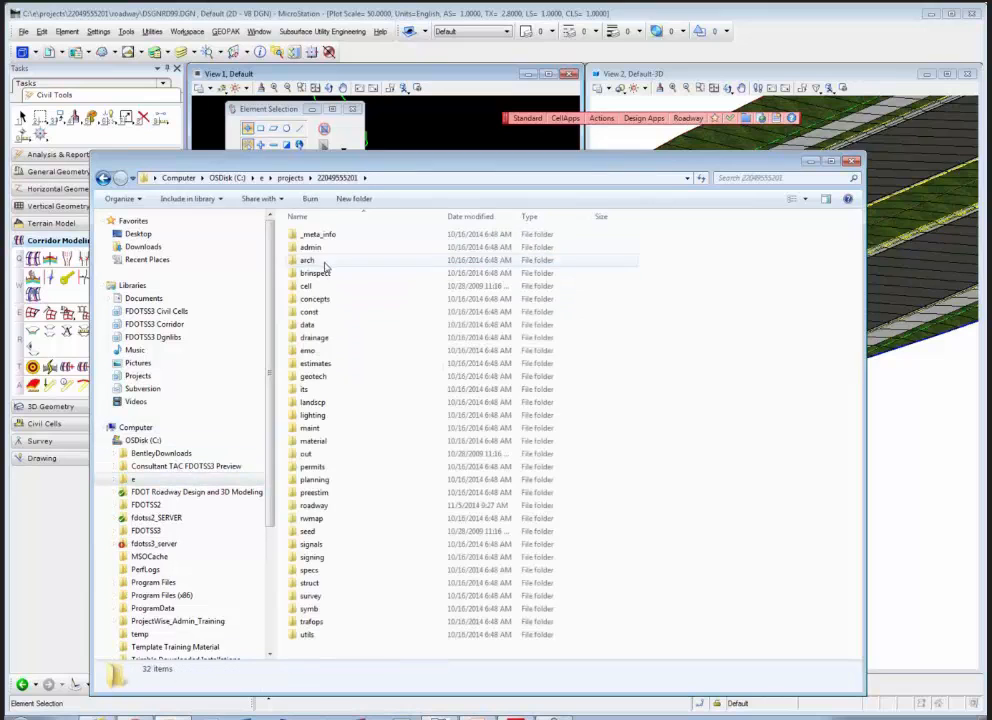
double_click(312, 505)
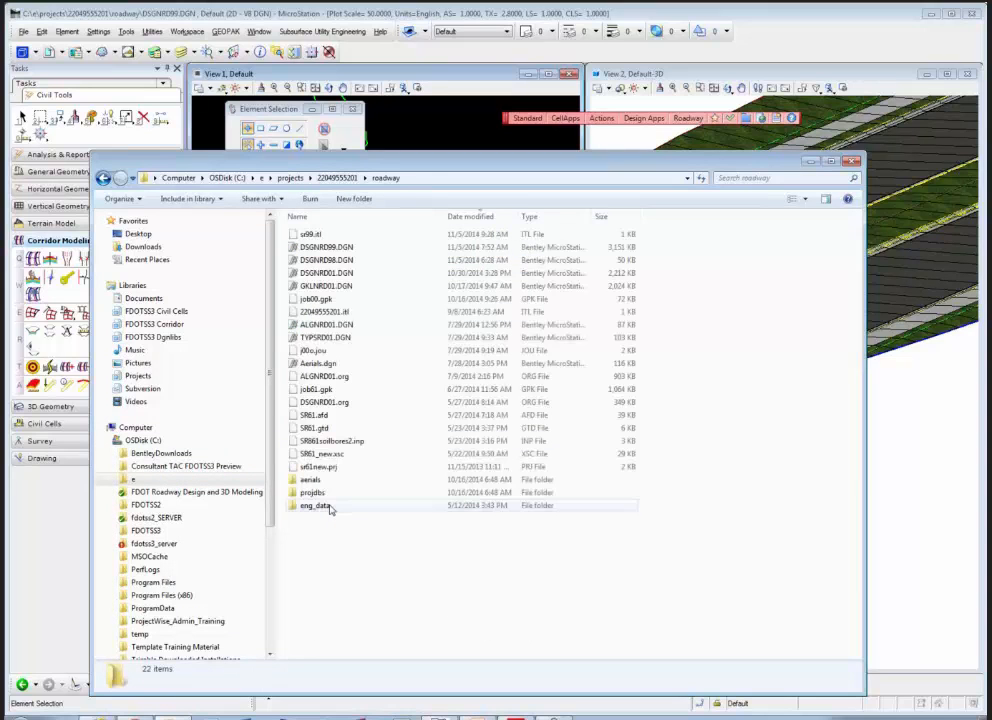
right_click(413, 544)
left_click(460, 407)
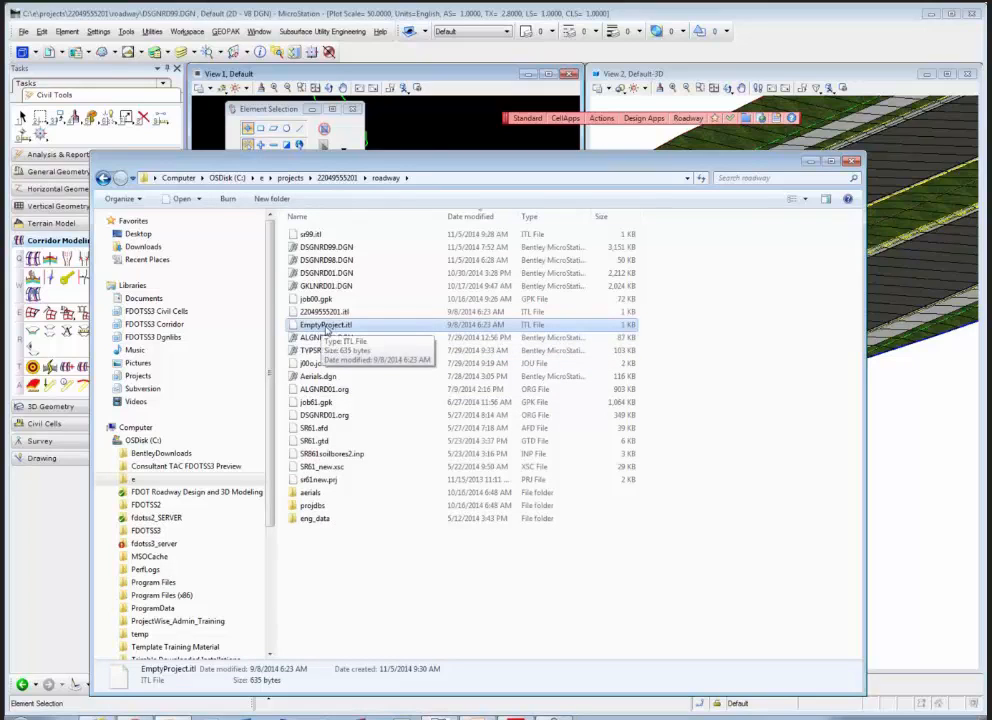
Step: Delete the existing 22049555201.itl file from the roadway folder
left_click(322, 329)
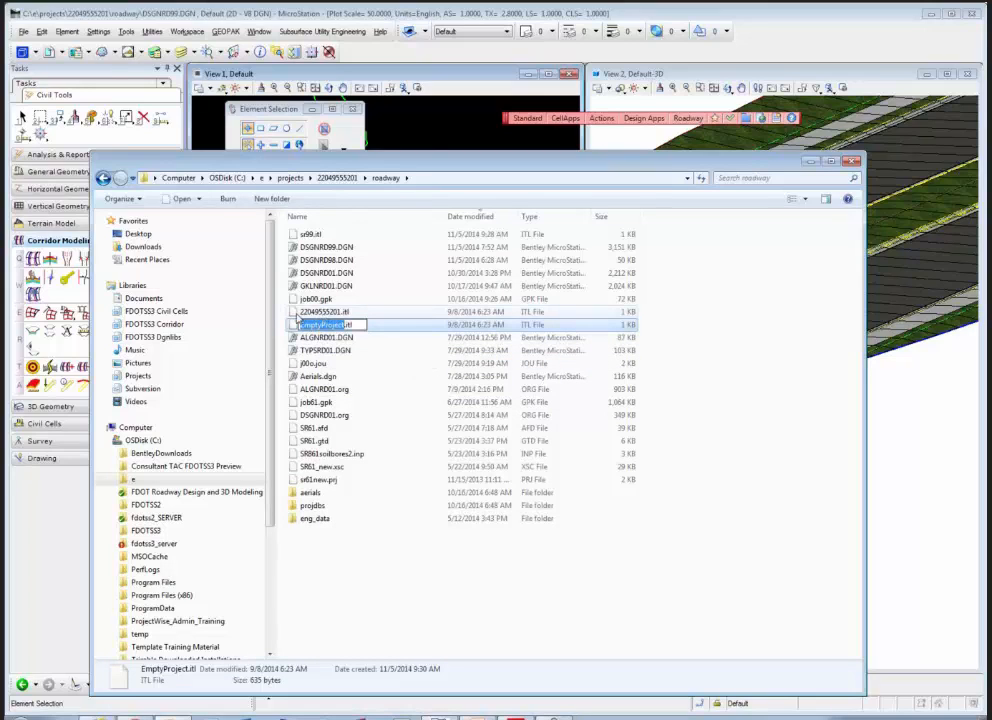
left_click(291, 313)
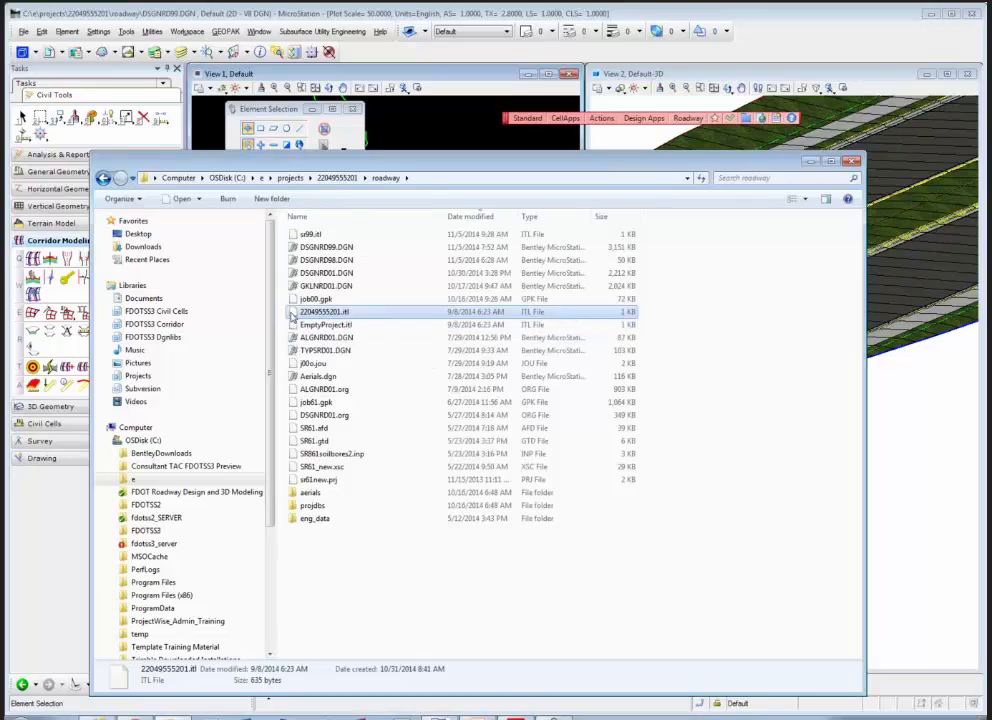
key("Delete")
left_click(536, 414)
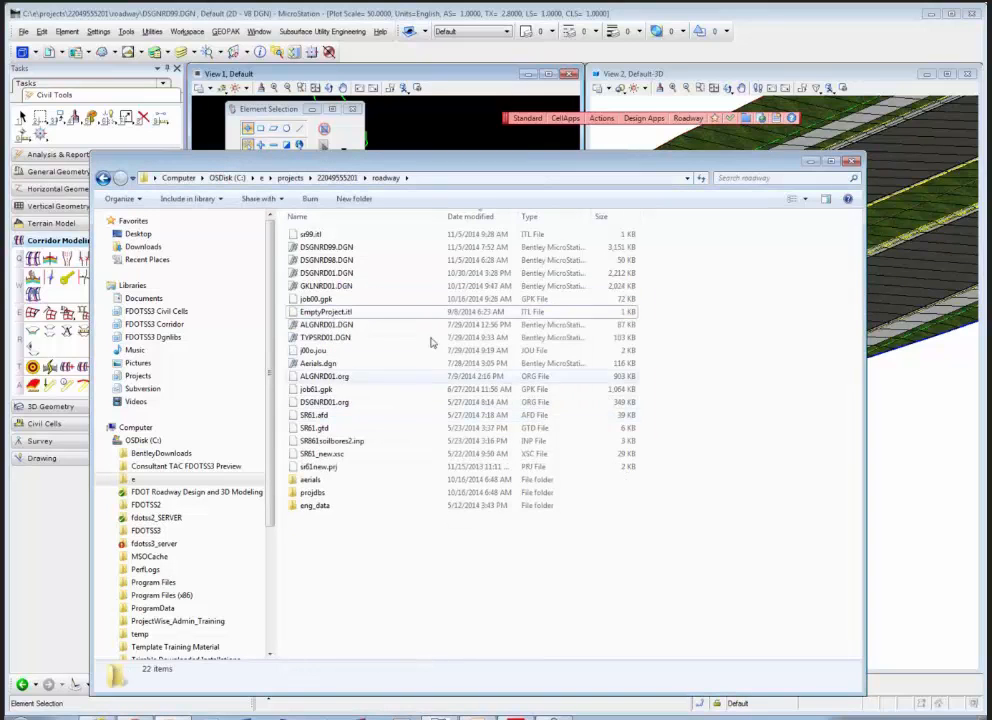
Step: Rename EmptyProject.itl in the roadway folder as 22049555201.itl and close the Explorer window
left_click(400, 312)
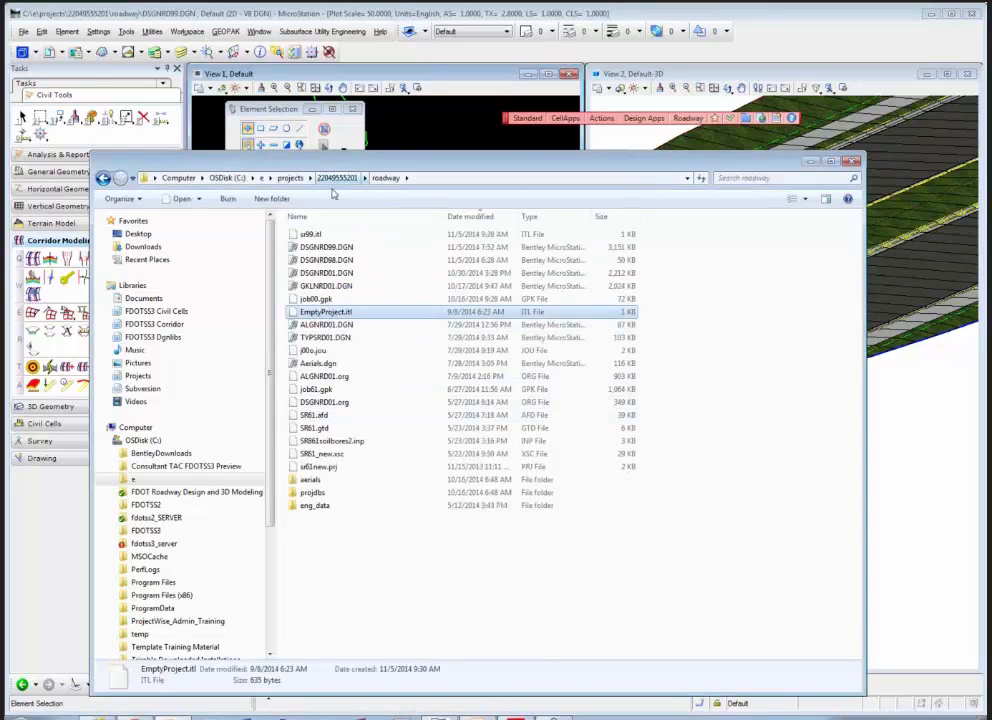
key("F2")
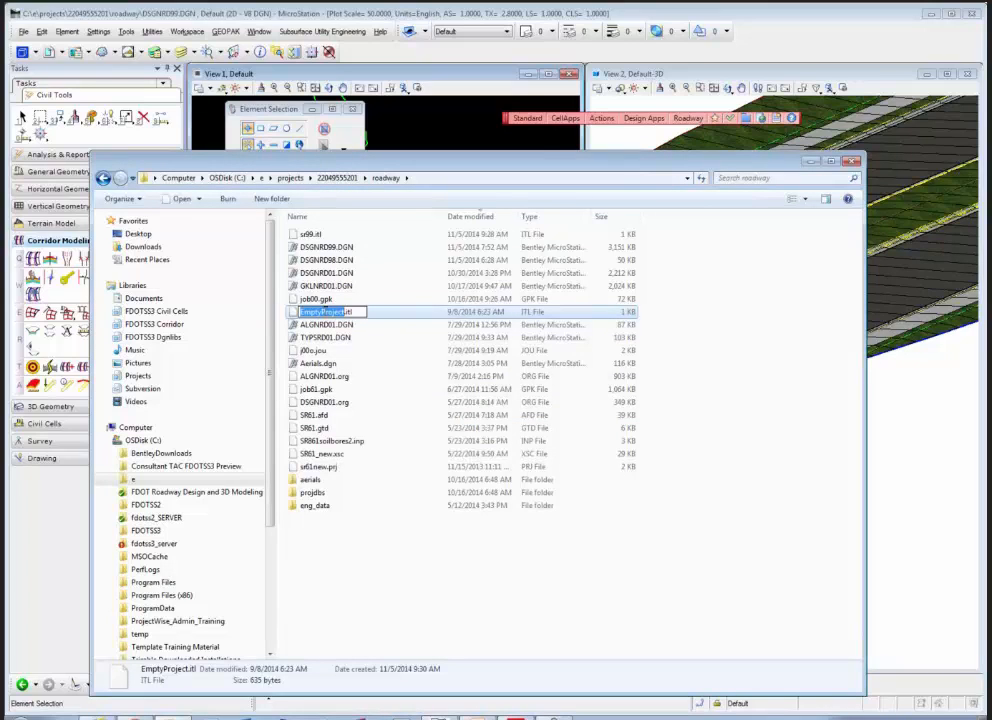
type("220")
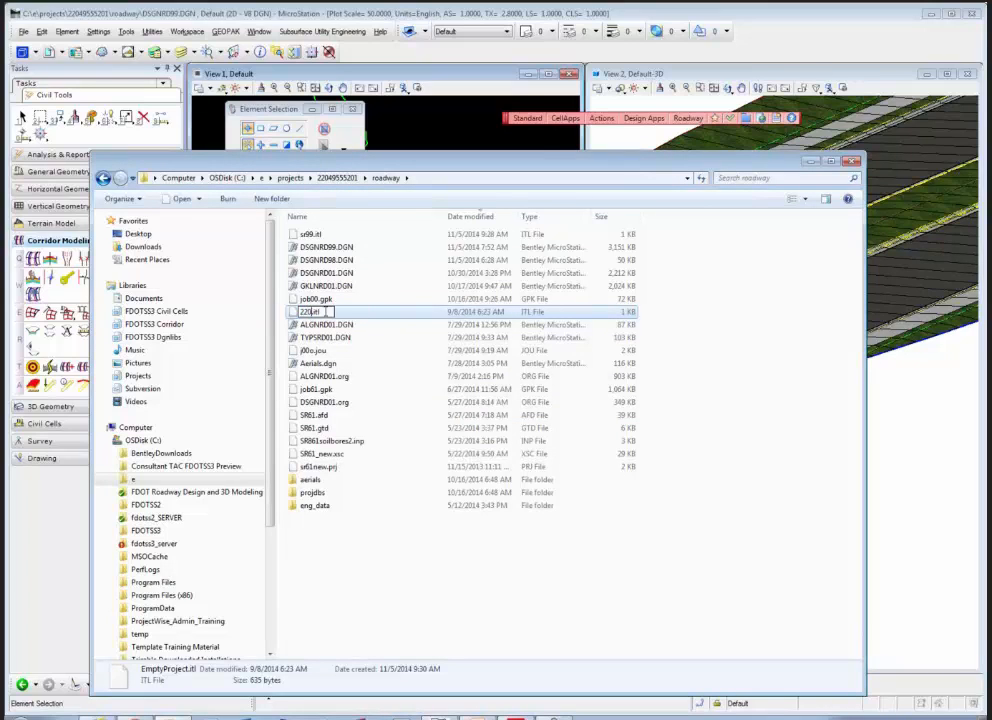
type("49555201")
key("Return")
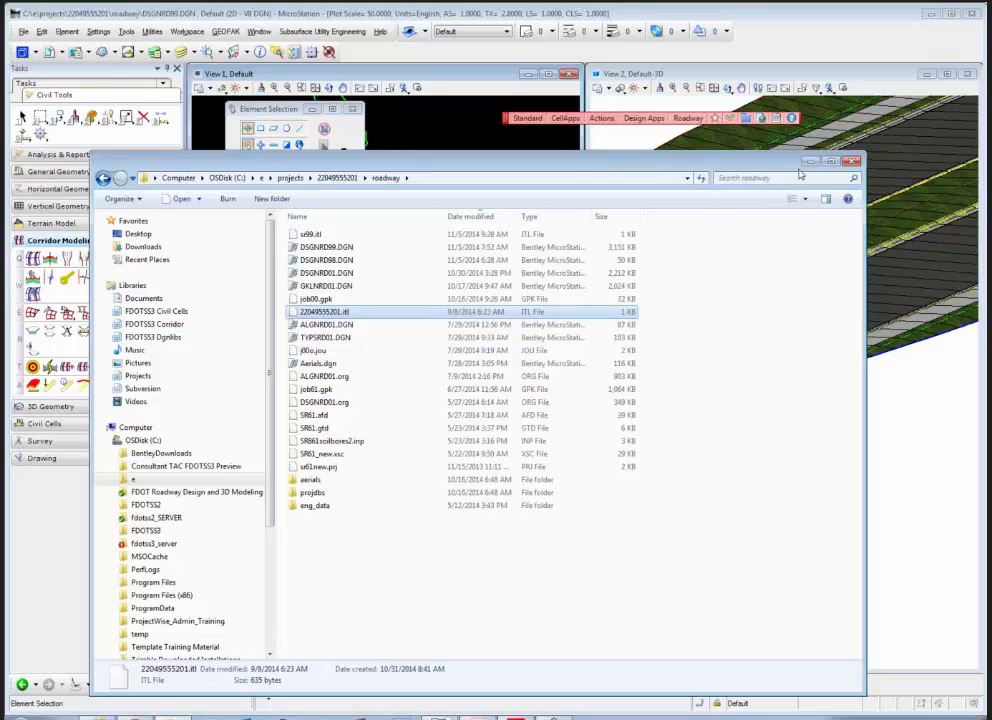
left_click(851, 162)
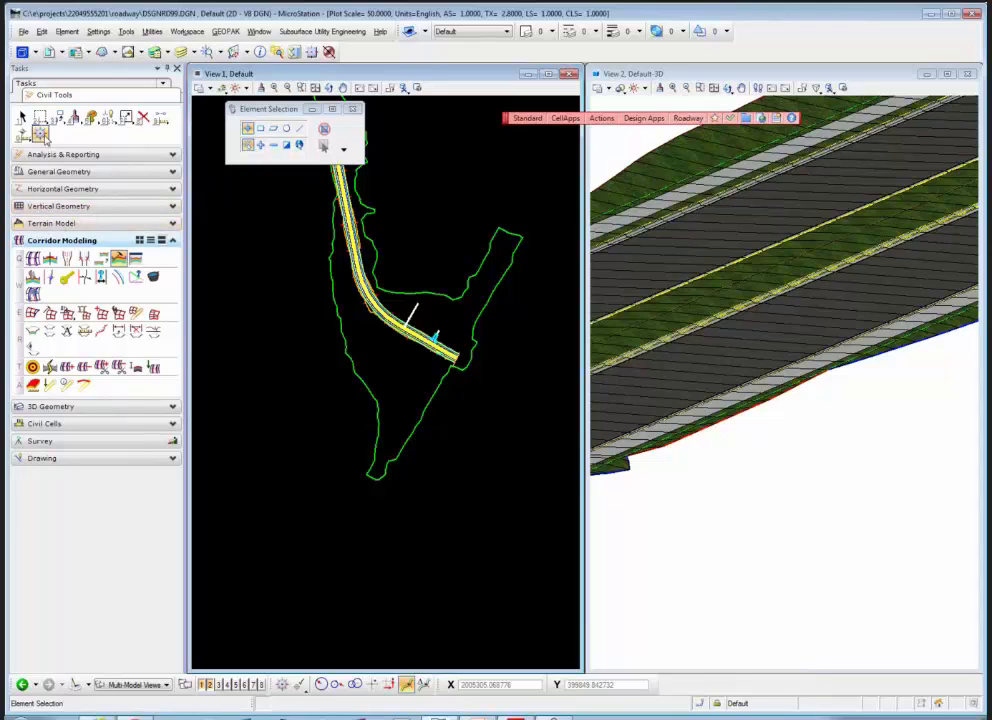
Step: Load the 22049555201.itl library from the roadway folder in Create Template and expand its list of folders
left_click(41, 135)
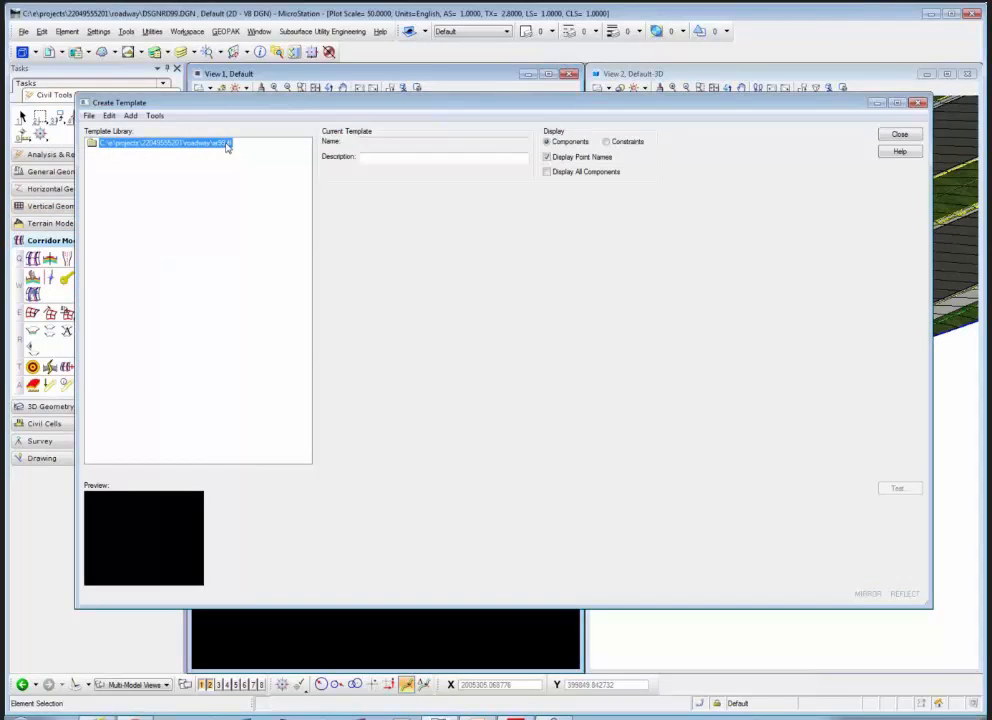
left_click(89, 115)
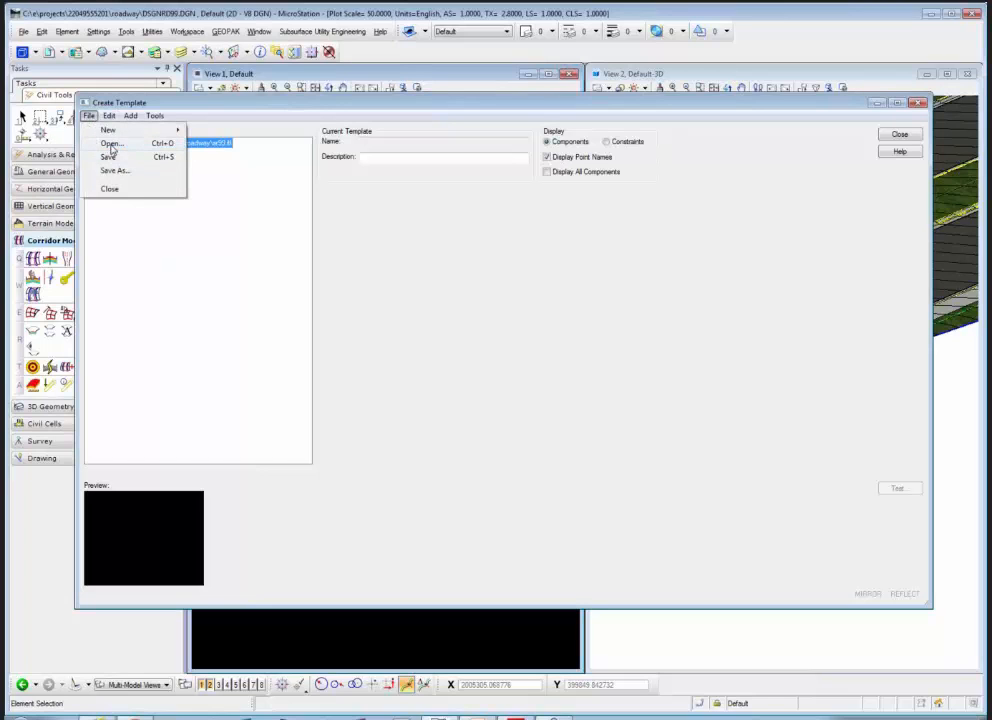
left_click(112, 144)
left_click(436, 317)
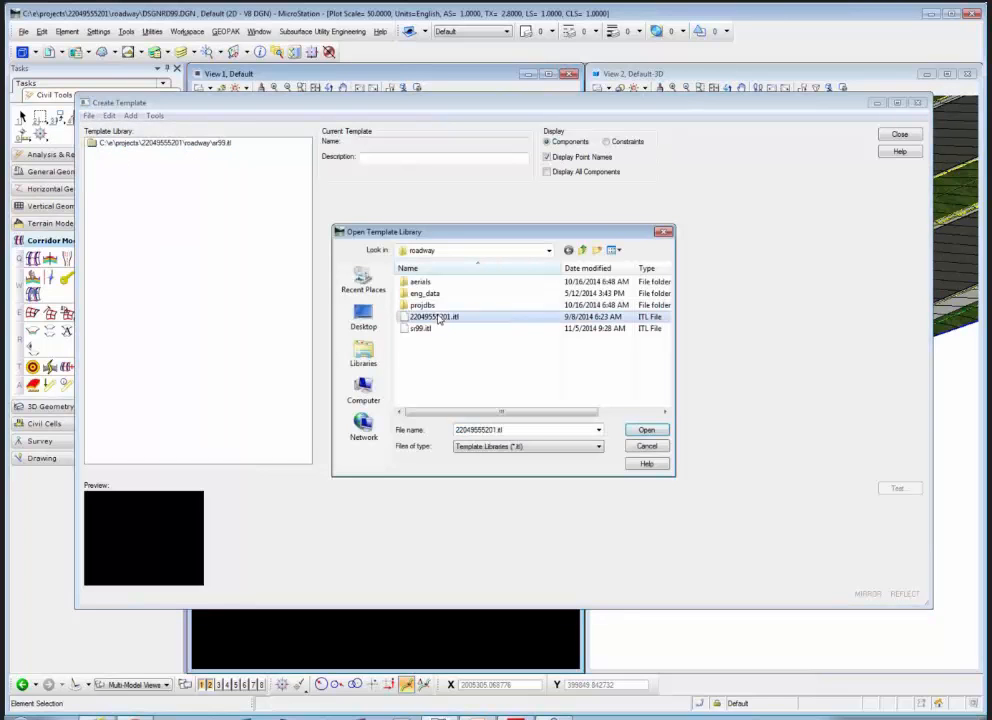
left_click(646, 430)
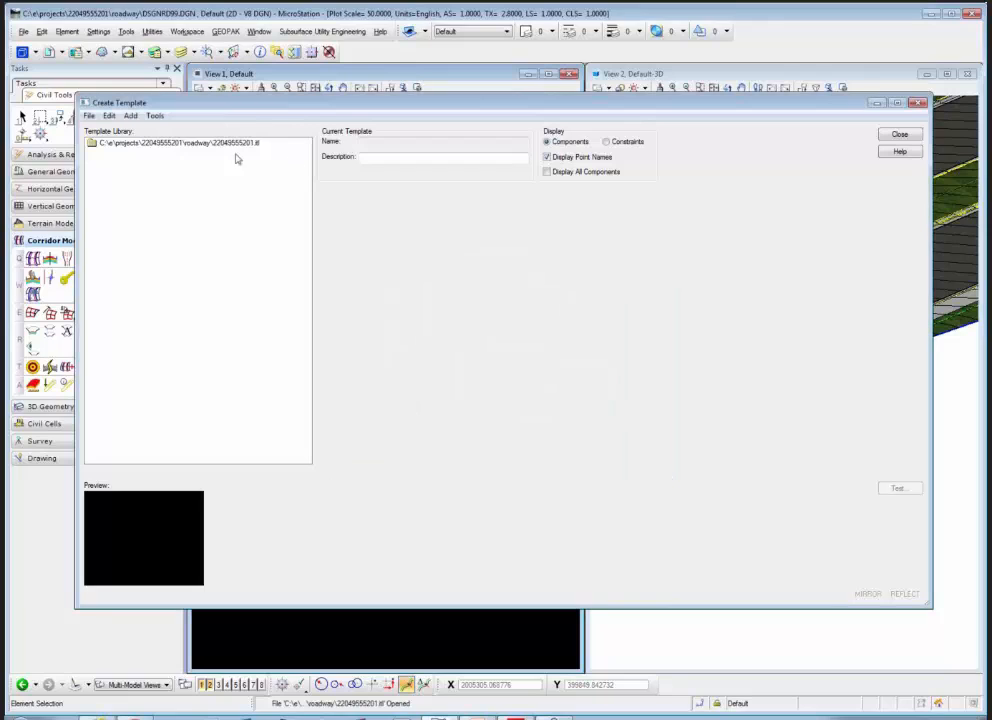
double_click(198, 145)
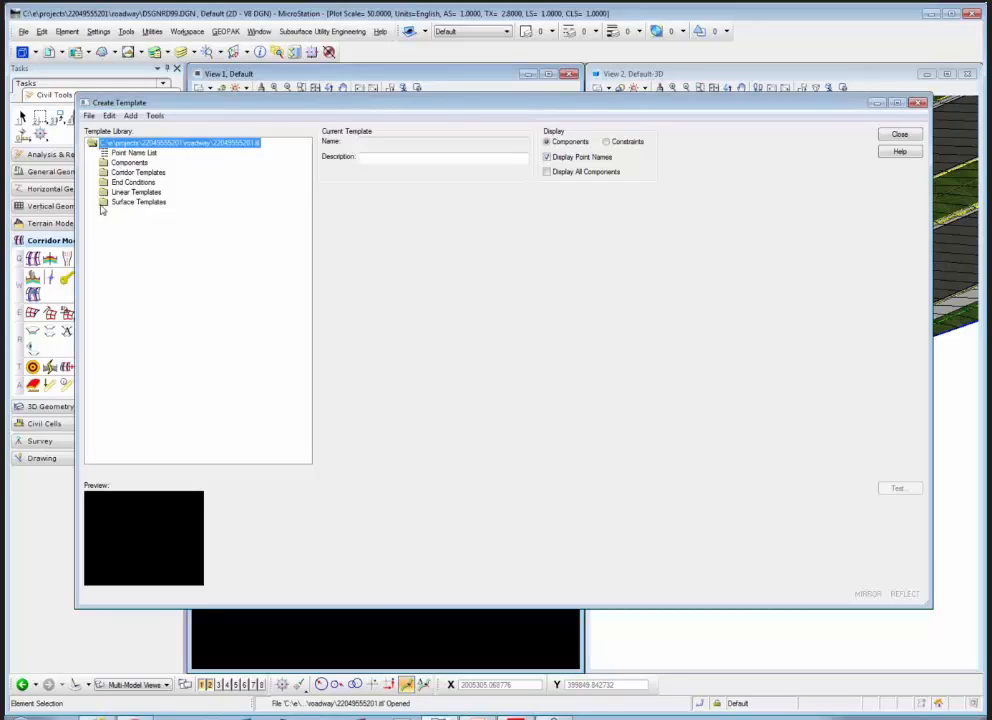
left_click(110, 203)
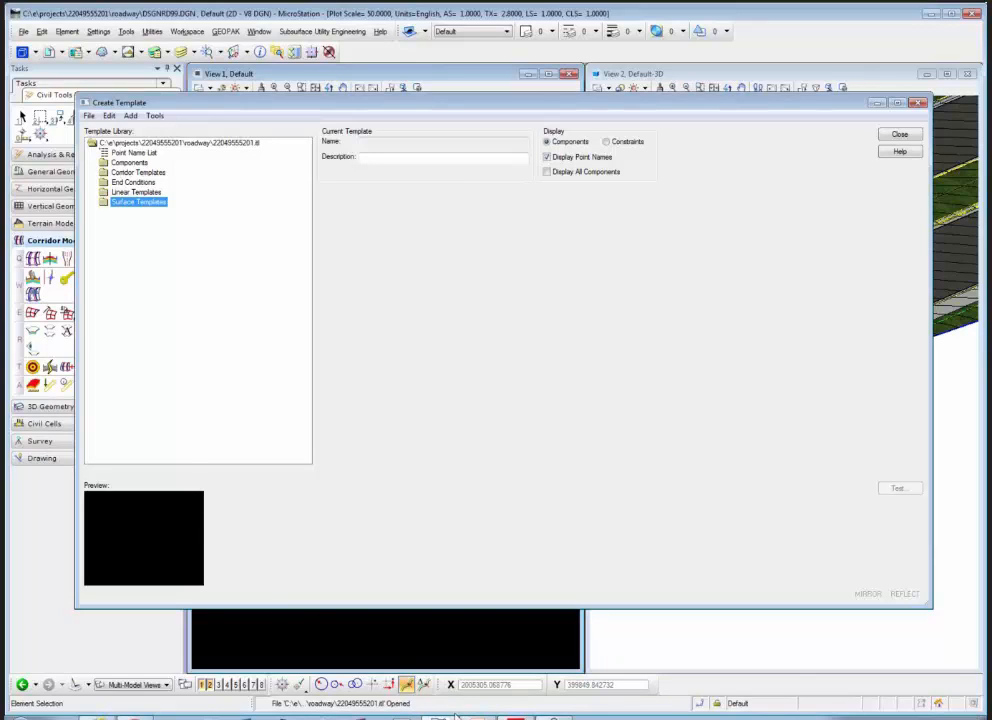
Step: View the Session Overview slide in the presentation, return to MicroStation to check the library loaded in Create Template, and close the dialog
mouse_move(478, 717)
key("alt+Tab")
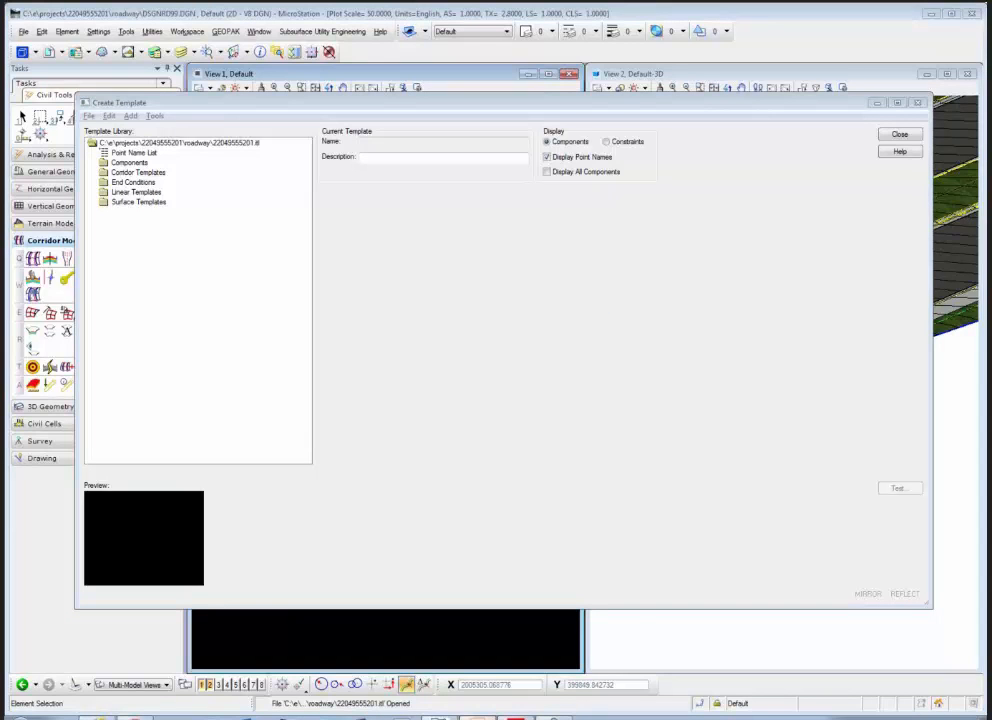
left_click(903, 137)
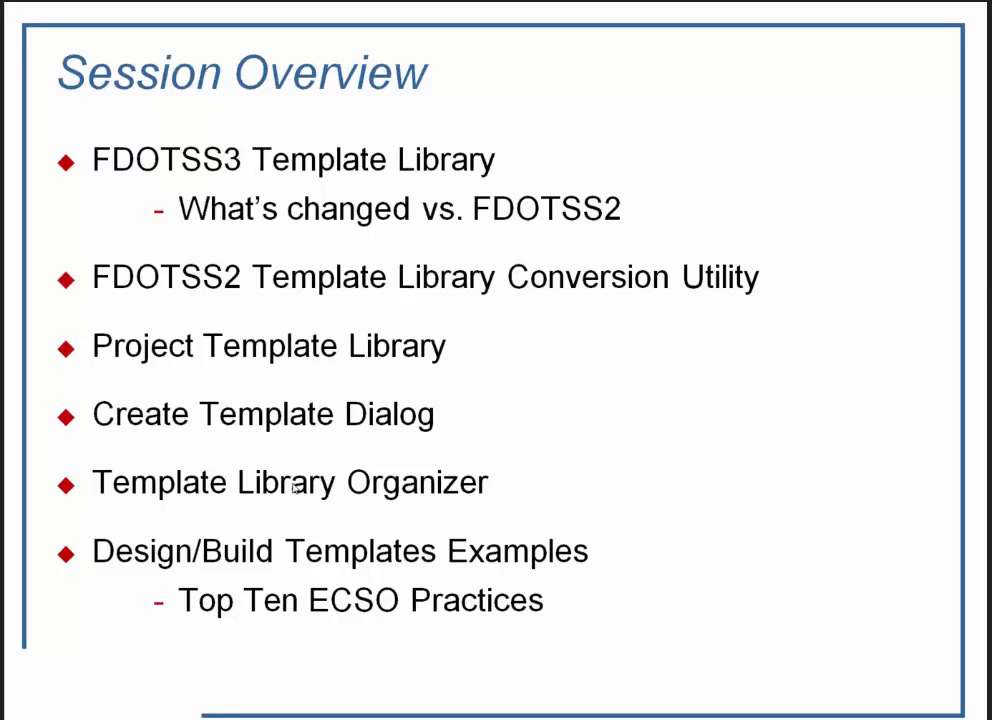
key("alt+Tab")
key("alt+Tab")
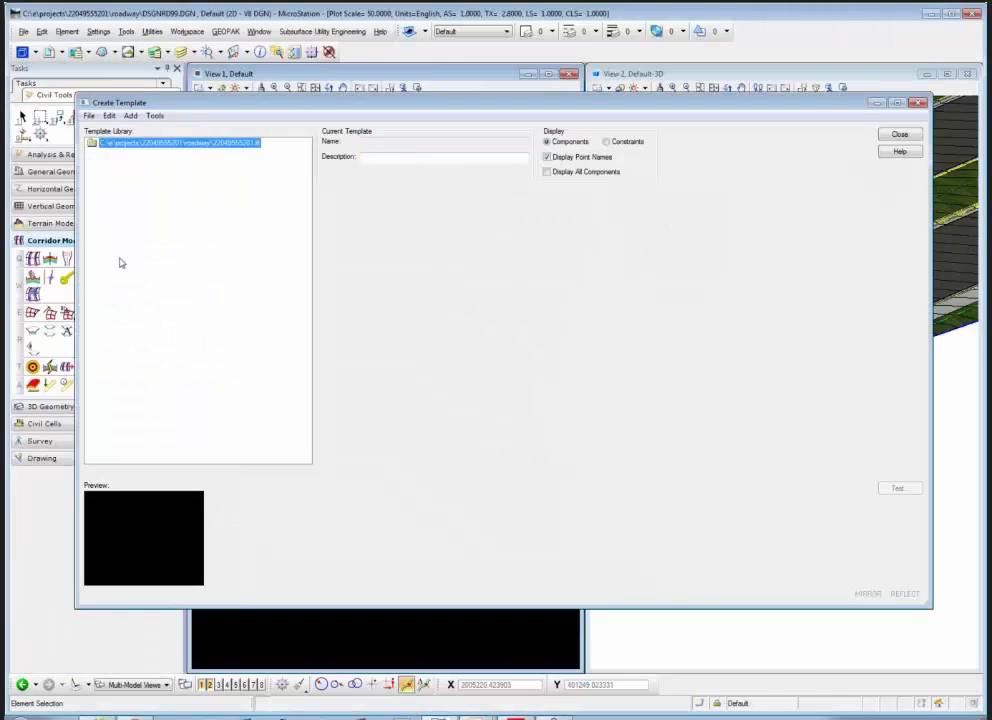
left_click(120, 260)
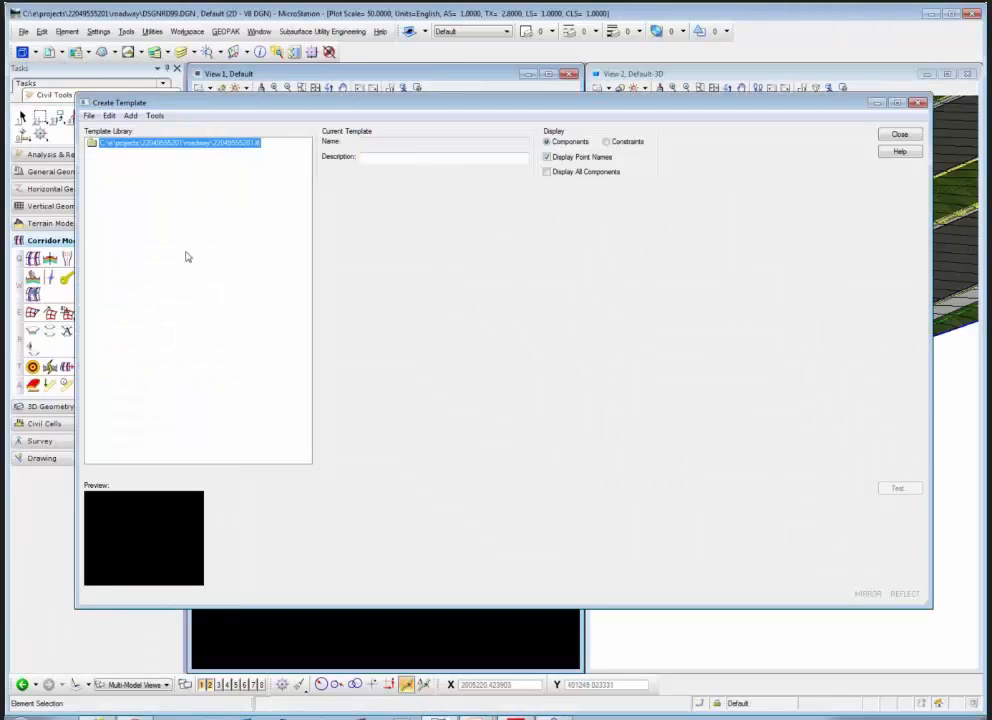
left_click(899, 134)
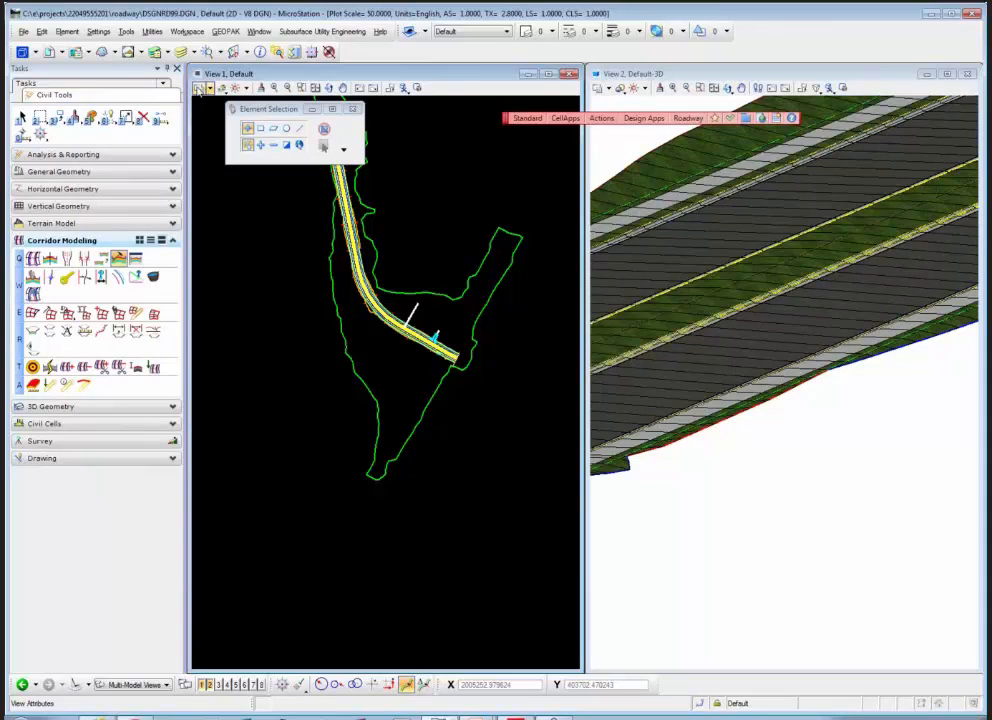
Step: Collapse the Tasks pane and zoom in on the roadway corridor in the plan and 3D views
left_click(176, 68)
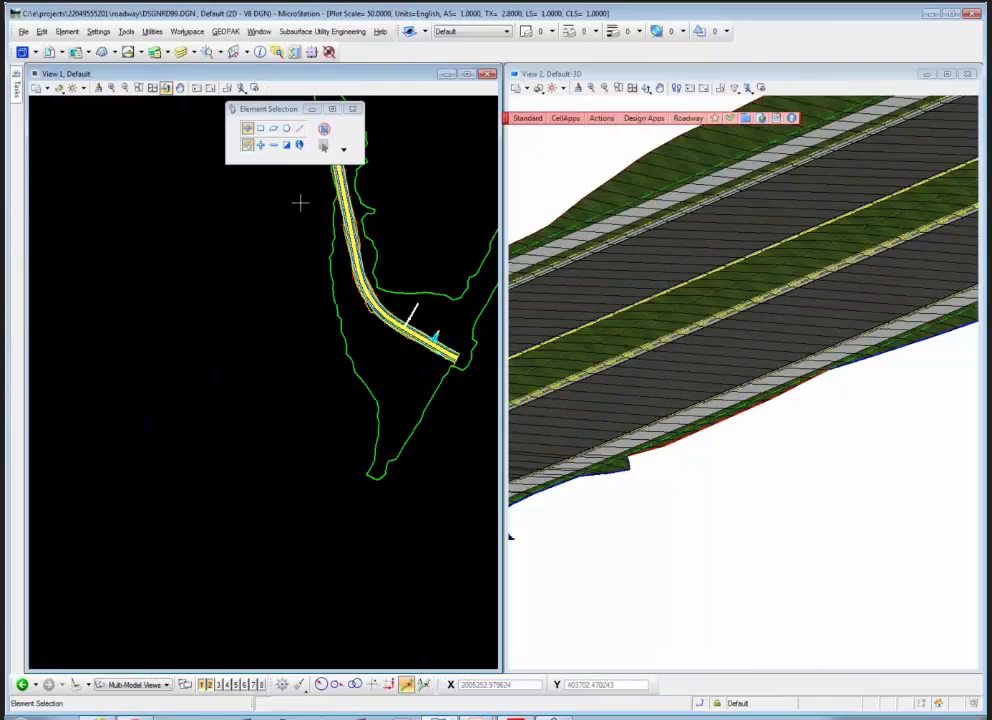
scroll(390, 322, "up", 5)
scroll(438, 266, "up", 4)
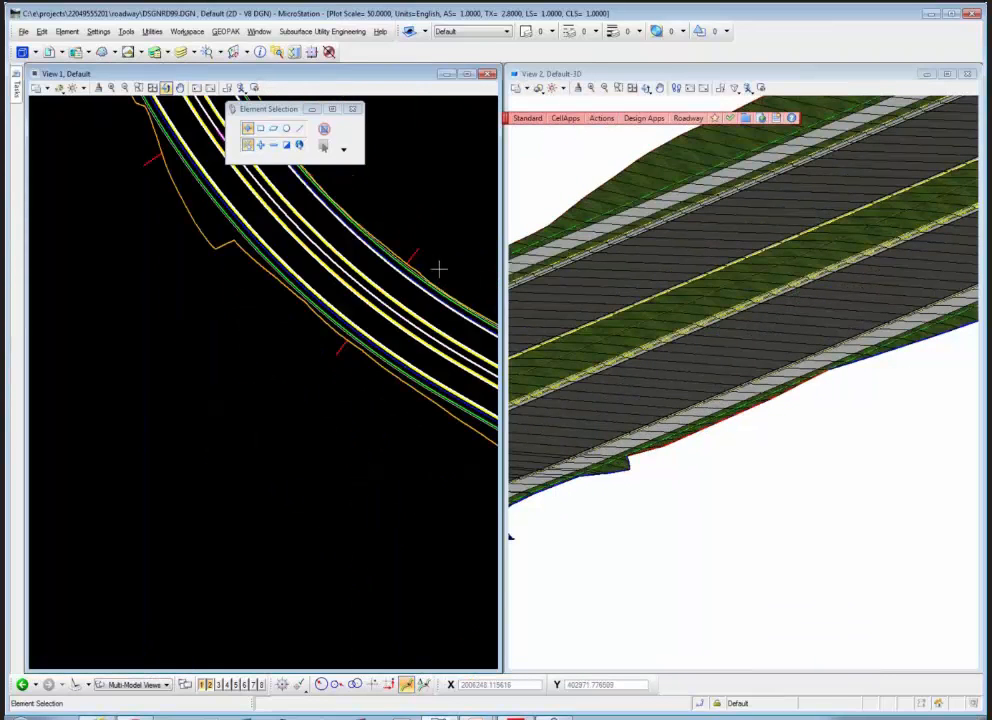
scroll(728, 323, "down", 1)
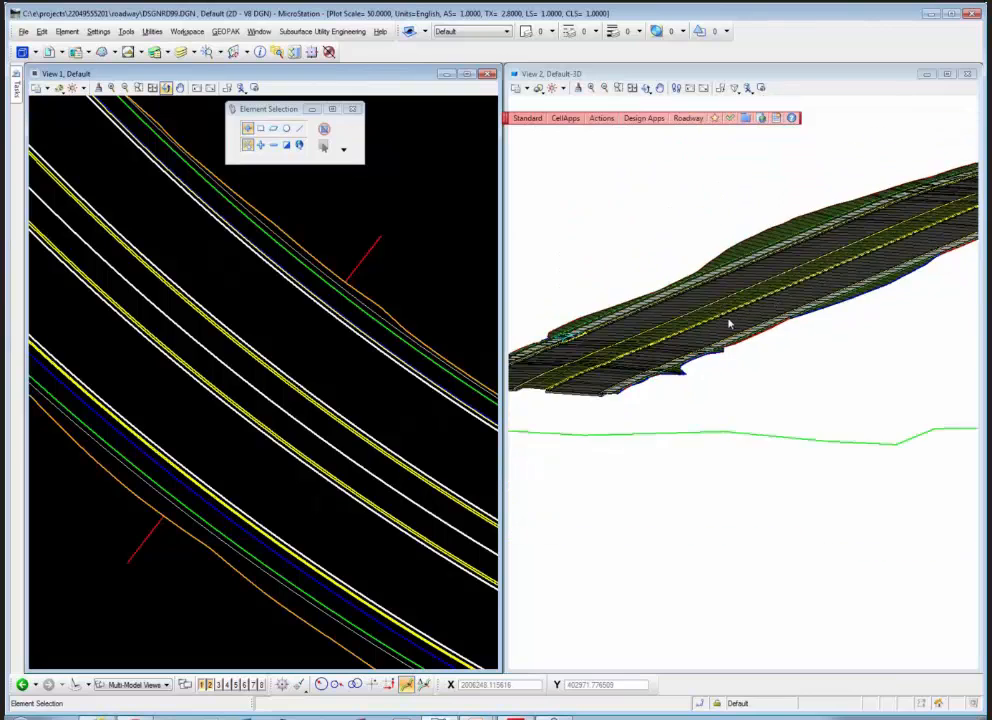
scroll(728, 323, "up", 4)
Step: Bring up Create Template again, expand the 22049555201.itl library and select its Components folder
key("alt+Tab")
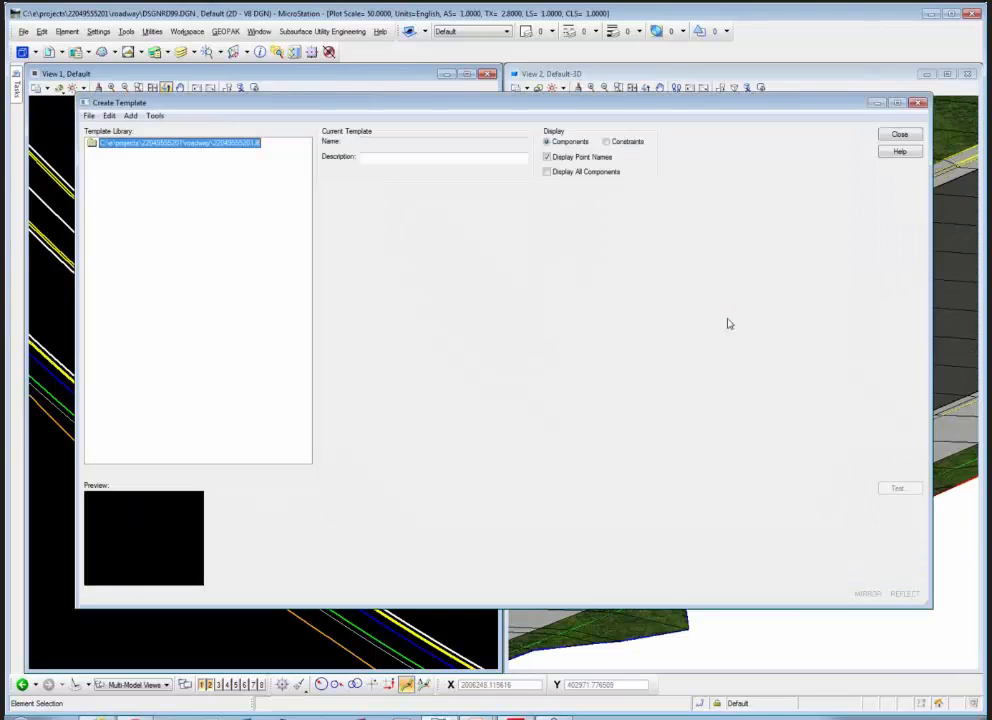
double_click(166, 148)
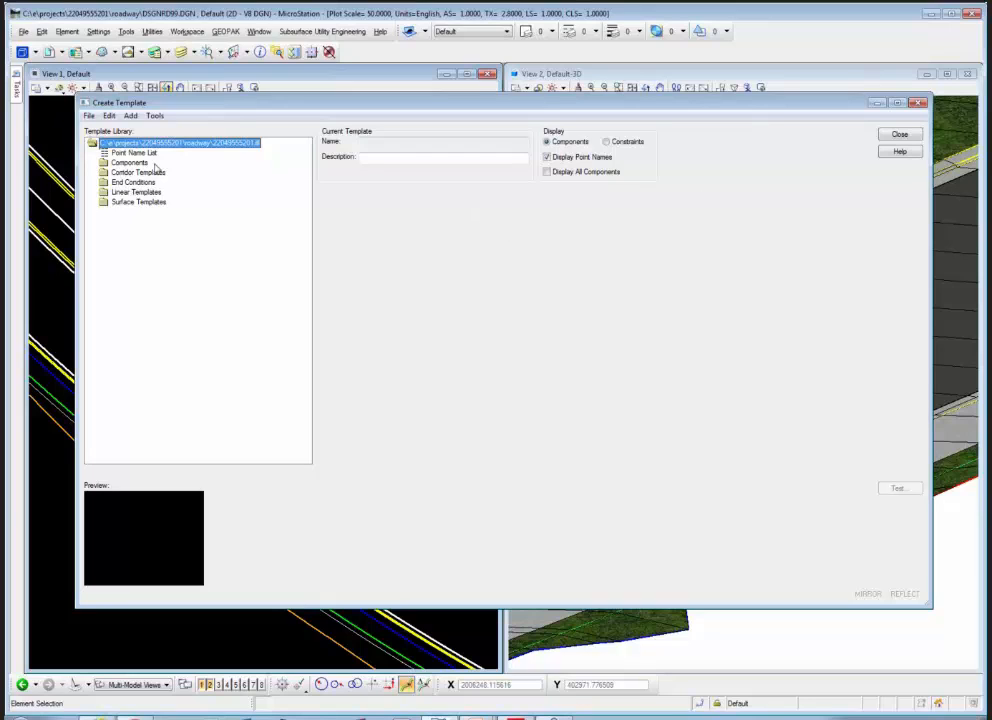
left_click(122, 163)
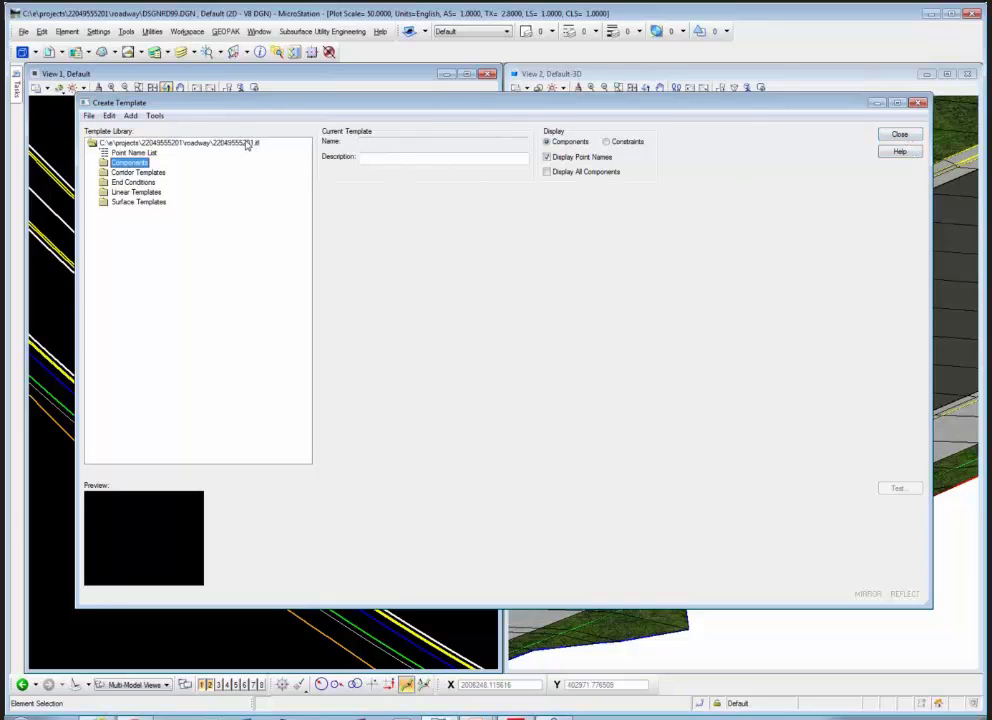
Step: Open the Template Library Organizer in a restored, widened window and expand the 22049555201.itl library in it
left_click(157, 117)
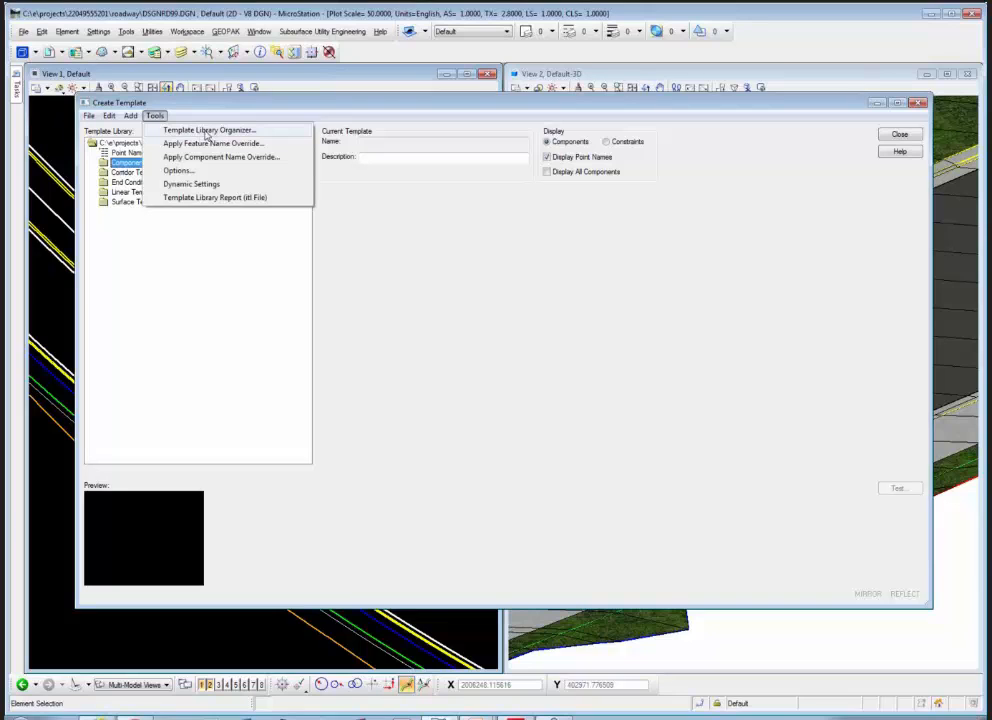
left_click(208, 131)
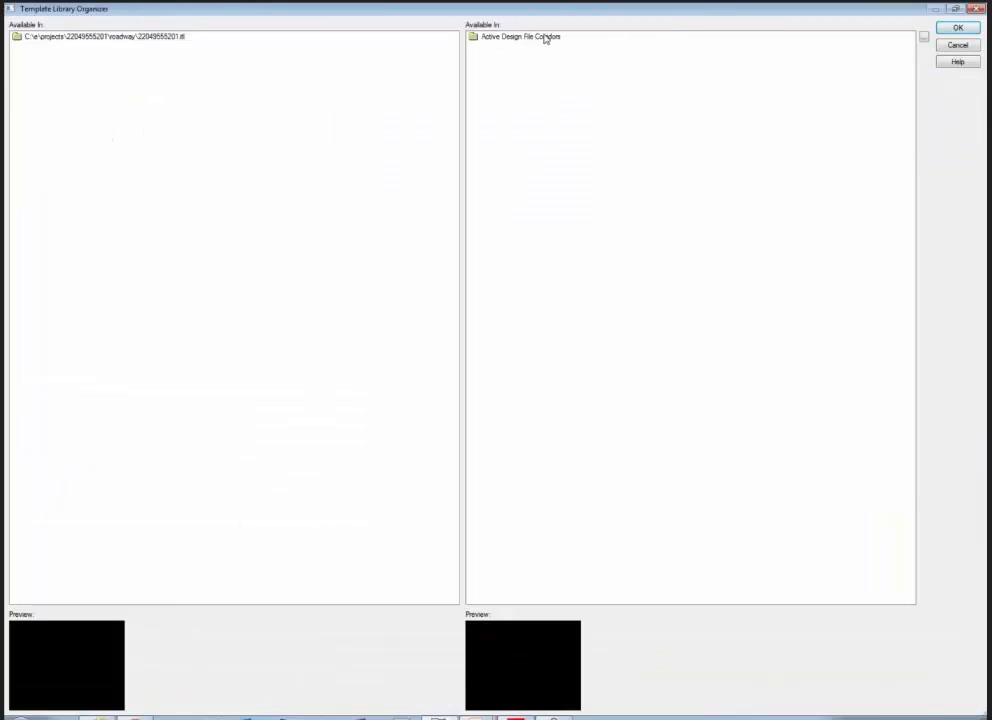
left_click(955, 9)
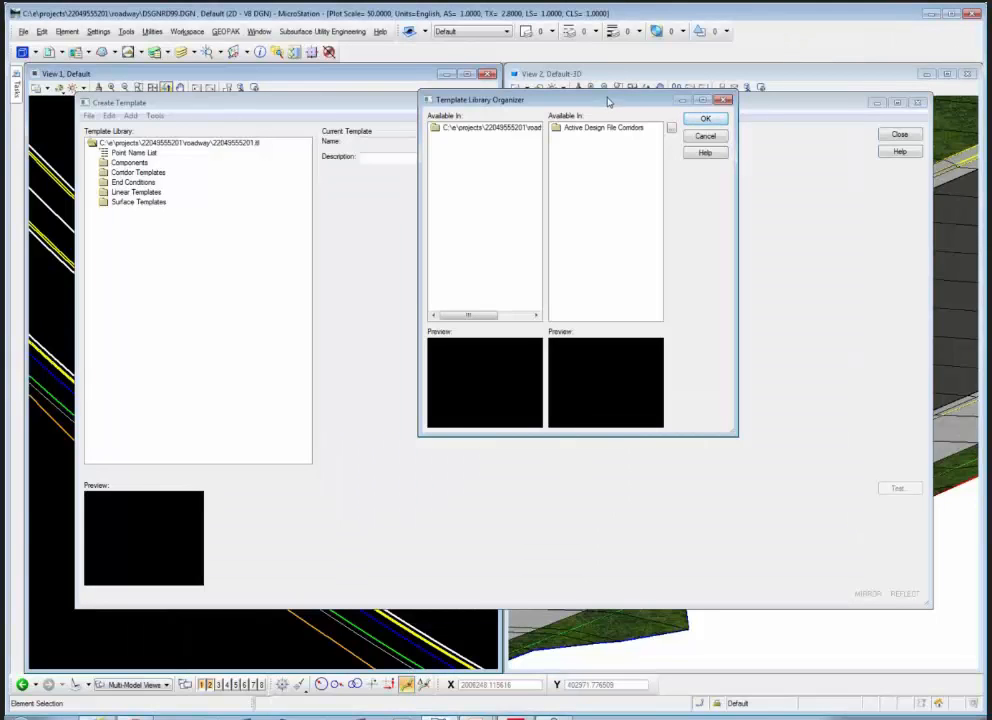
left_click_drag(609, 101, 572, 145)
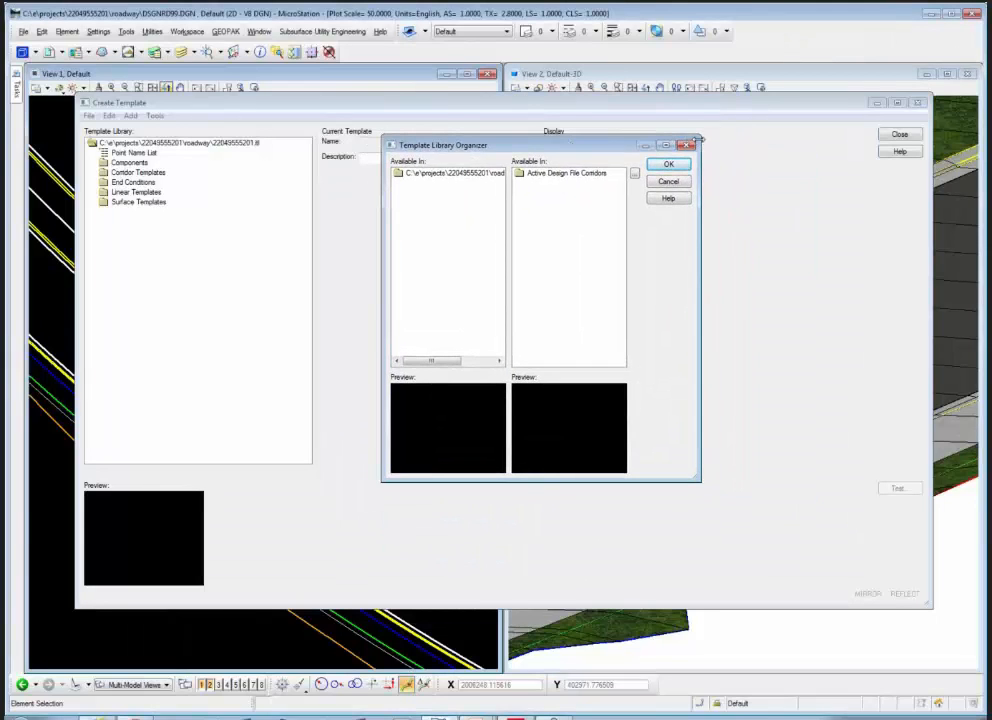
left_click_drag(701, 133, 843, 58)
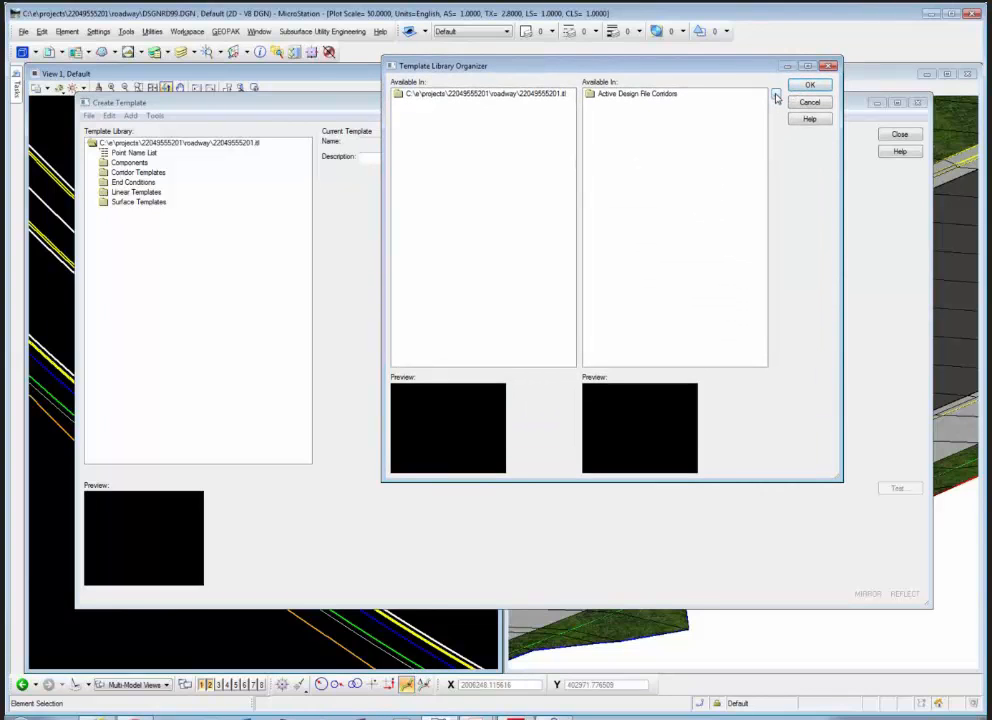
left_click(460, 97)
double_click(412, 95)
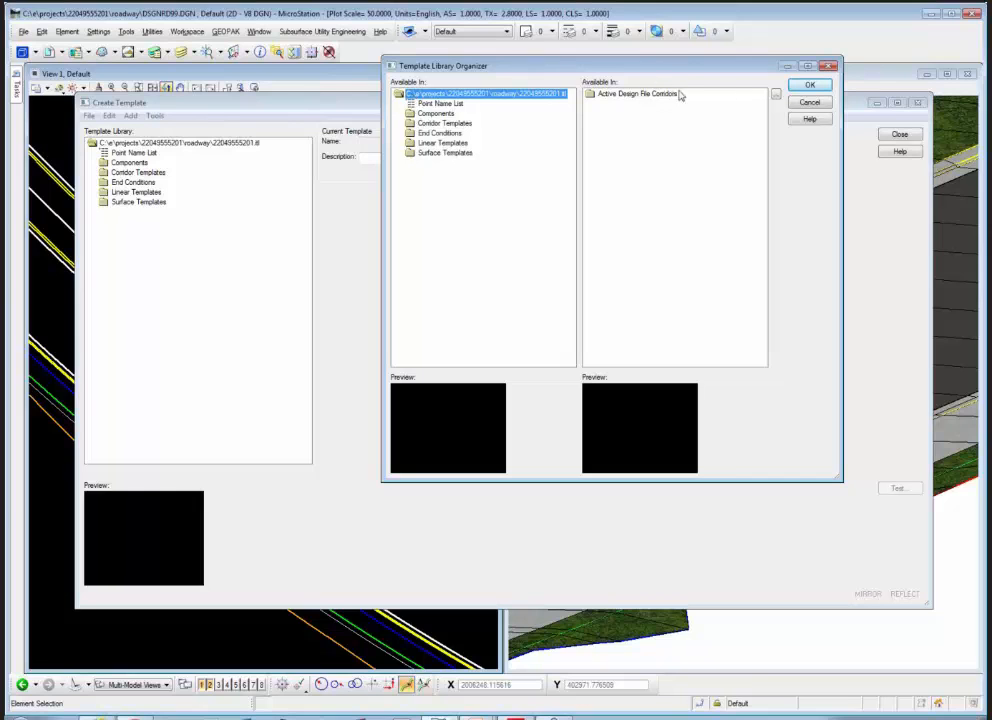
Step: Load FDOTSS3.itl from C:\fdotss3_server\GEOPAK\corridor as the organizer's second library and expand it
left_click(776, 95)
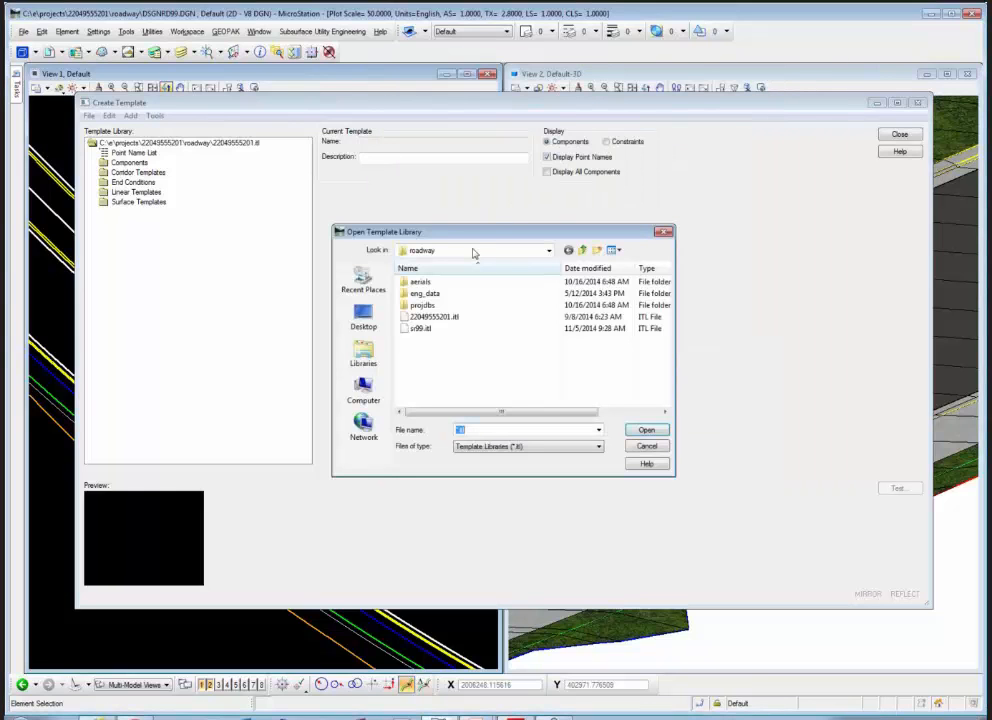
left_click(548, 250)
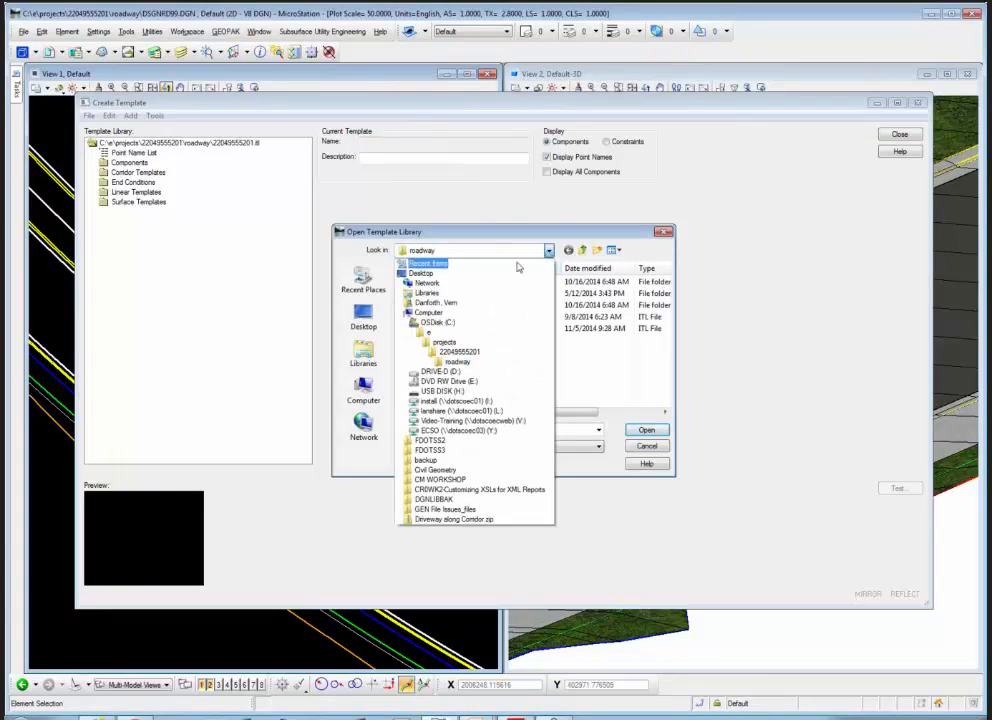
left_click(442, 325)
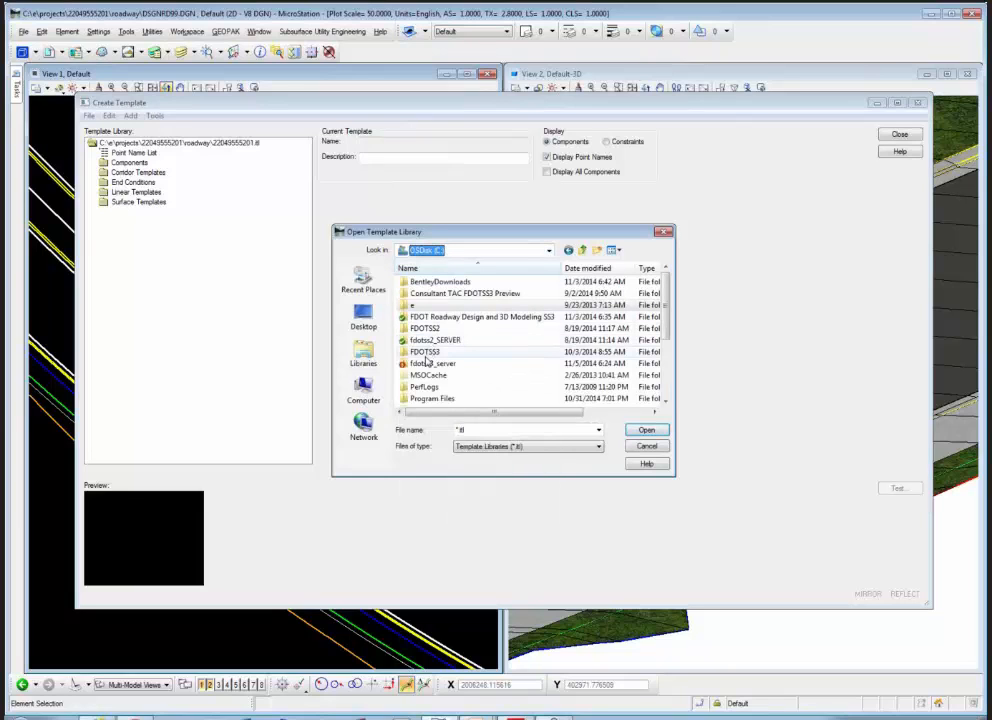
double_click(426, 360)
double_click(420, 316)
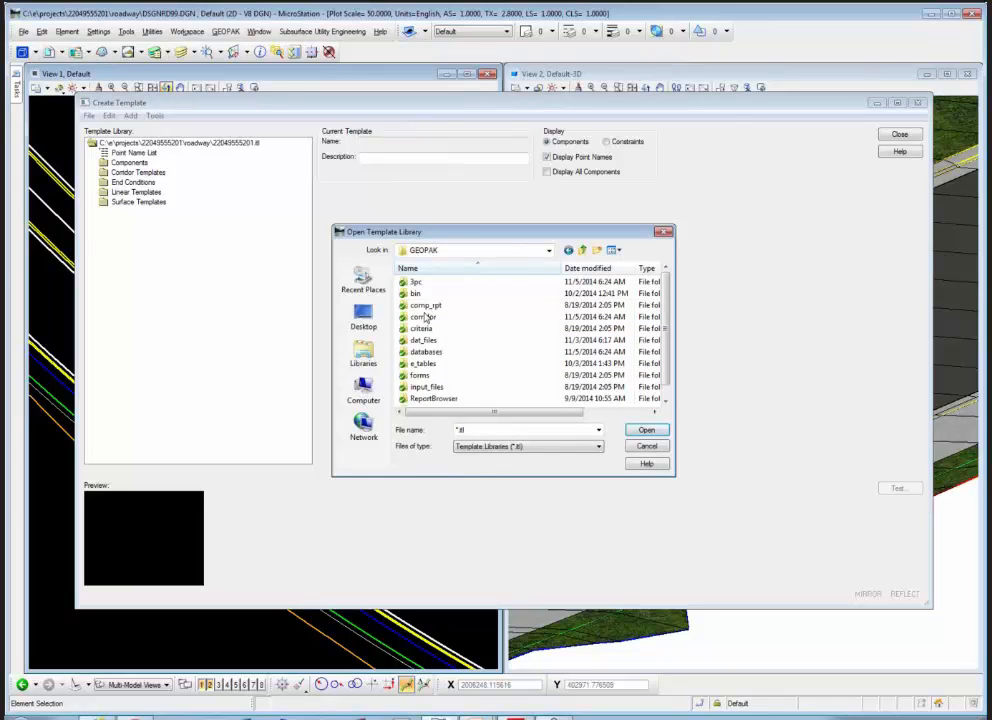
double_click(422, 318)
left_click(425, 317)
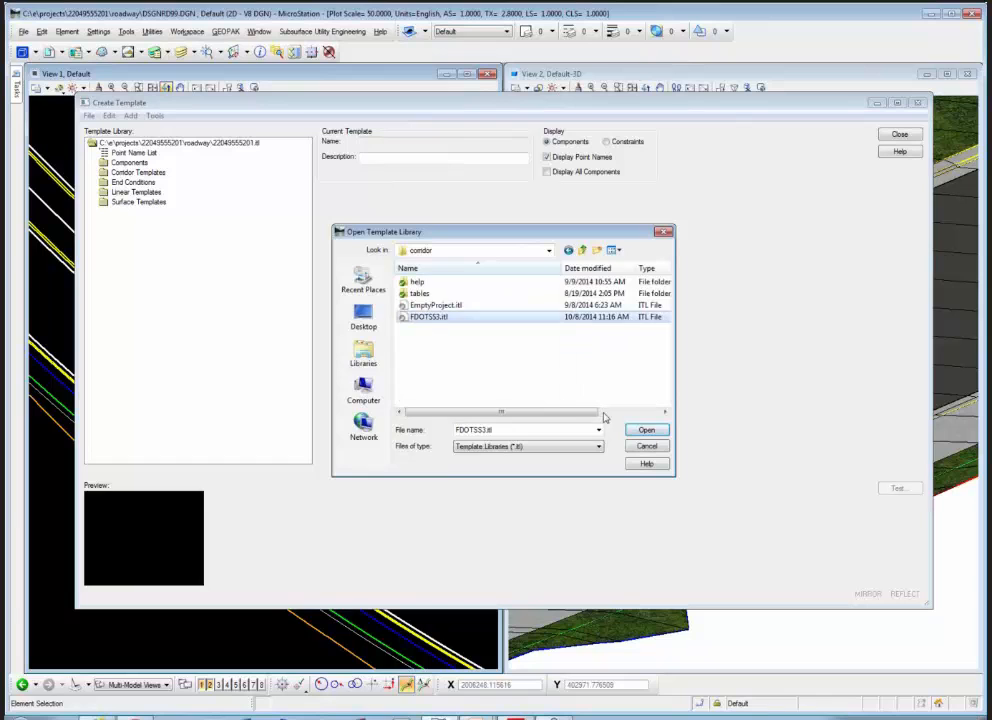
left_click(646, 429)
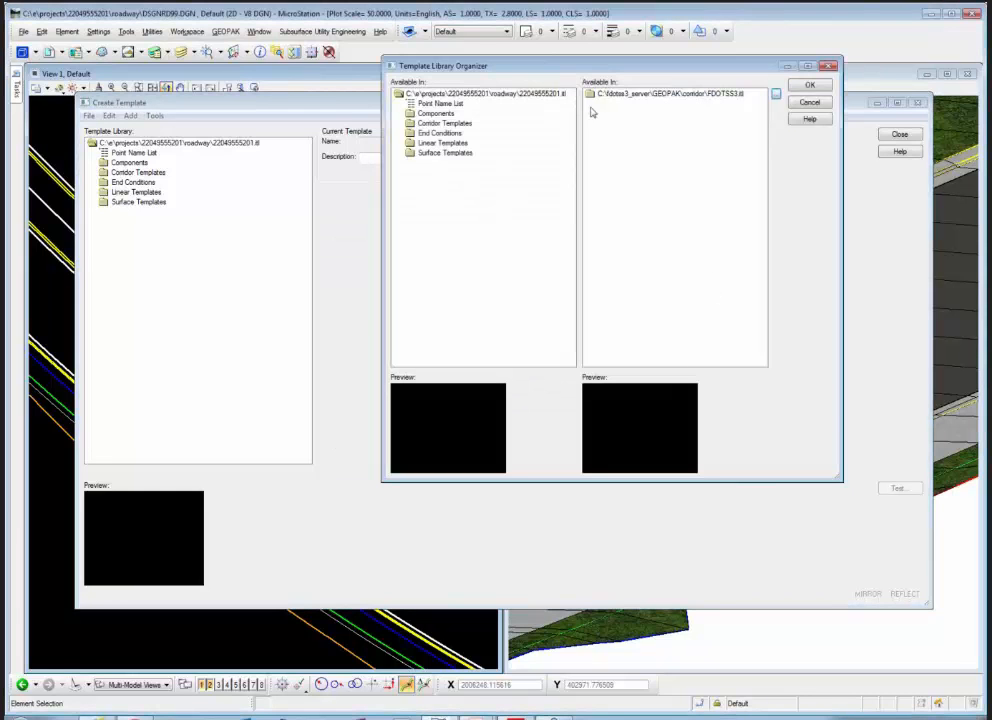
left_click(705, 96)
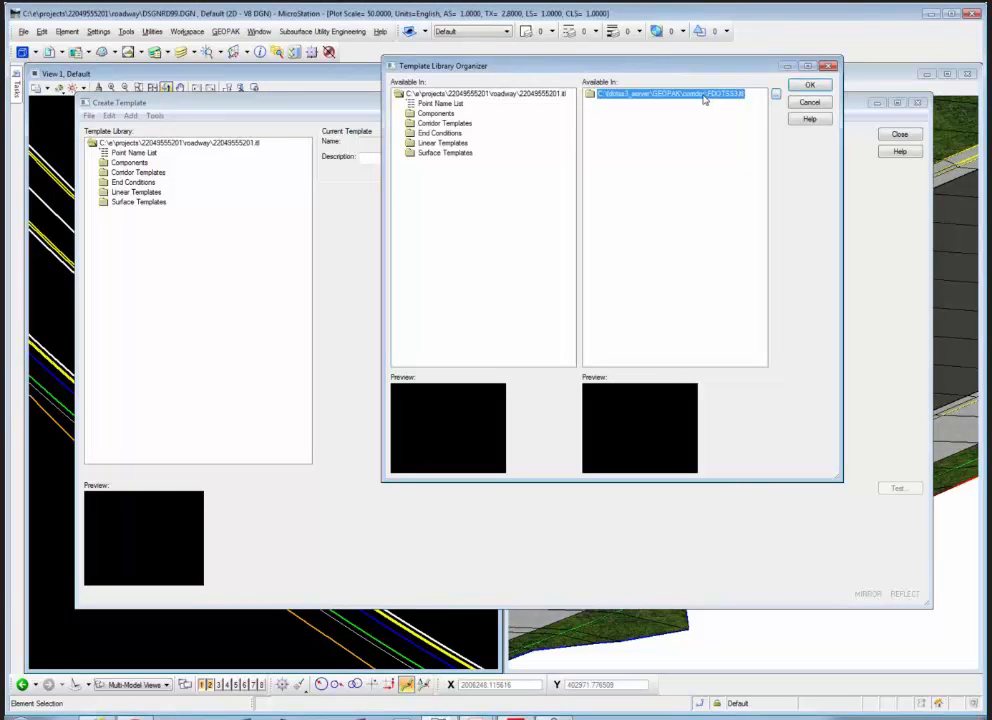
double_click(704, 98)
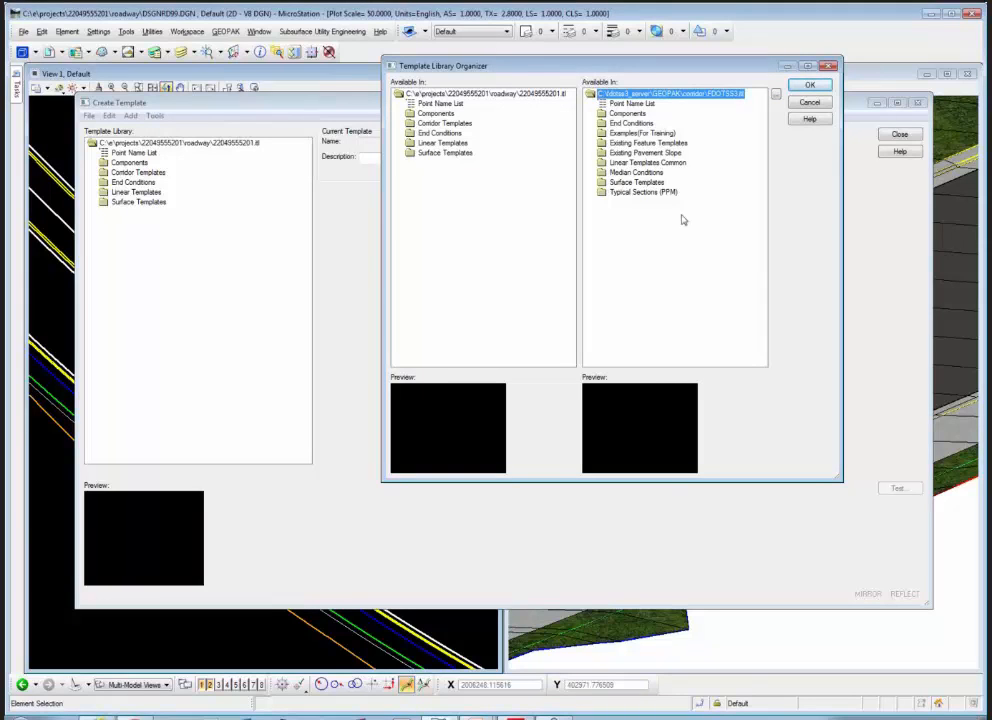
Step: Copy PPM EXHIBIT TYP-20 from the Urban/Suburban 6 Lane Divided Arterial (Inside Shoulder) typical sections into the project library's Components folder and preview the copy
double_click(642, 192)
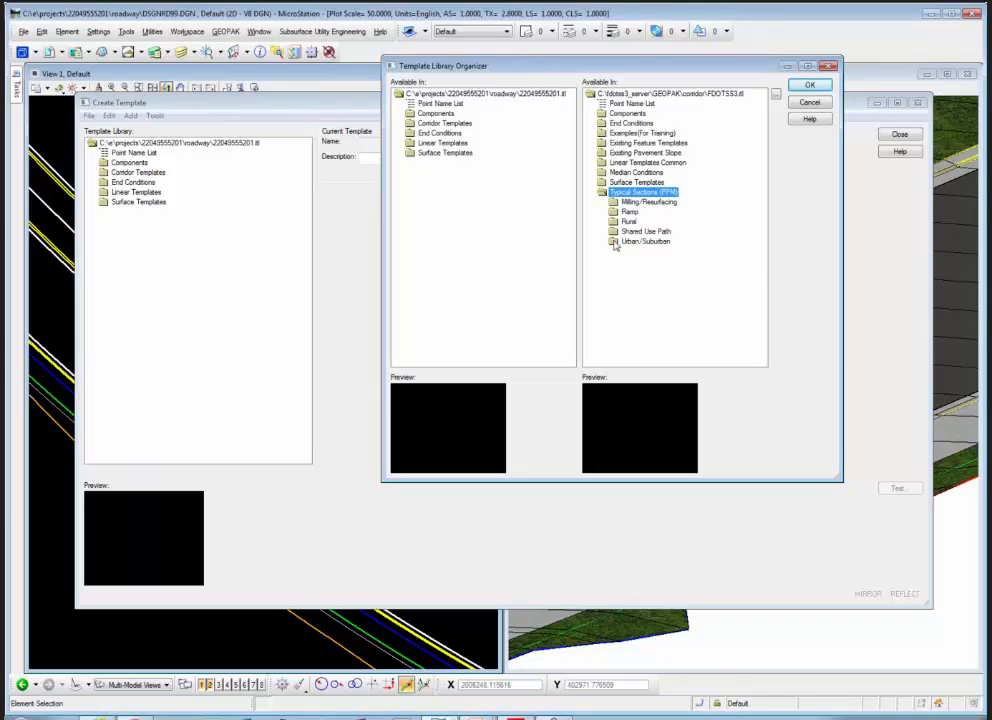
double_click(614, 241)
double_click(661, 311)
left_click(664, 321)
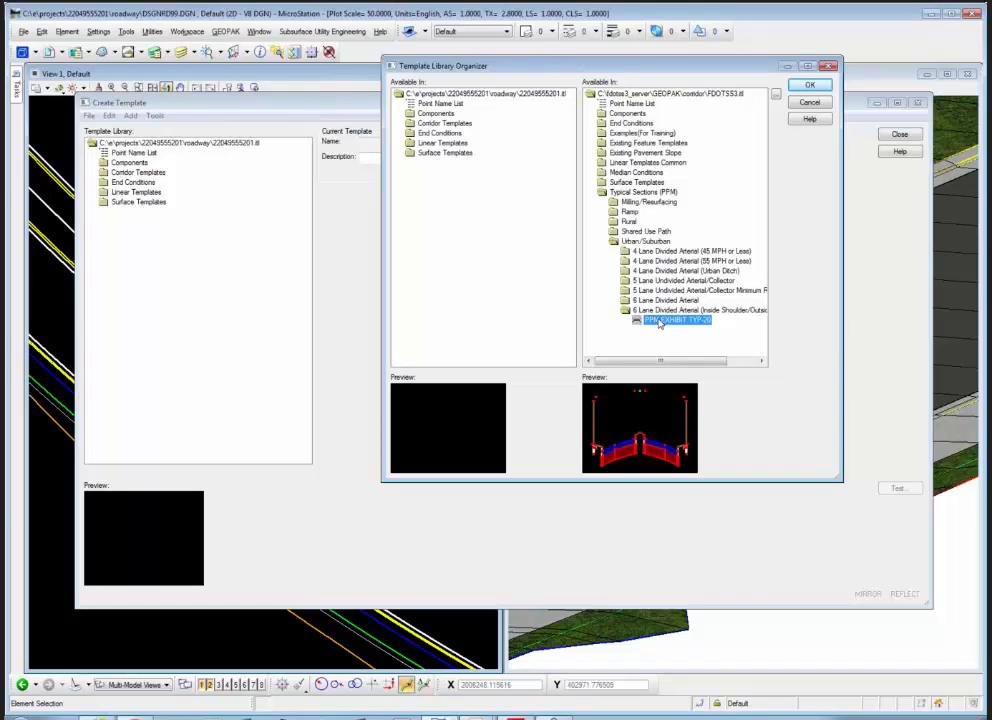
left_click_drag(659, 324, 452, 117)
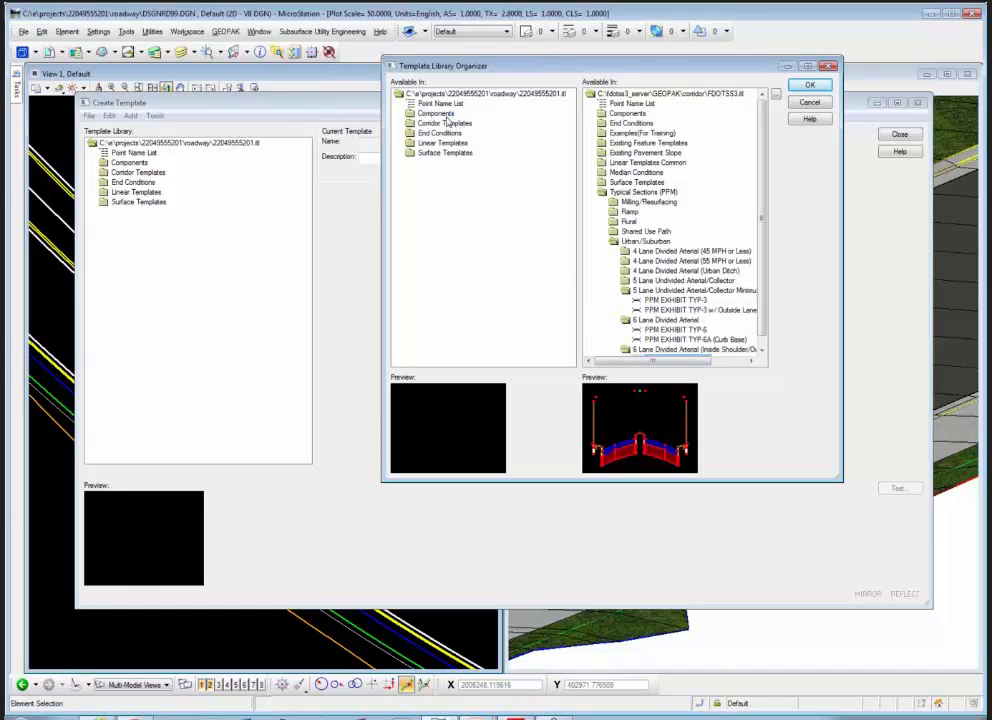
double_click(409, 117)
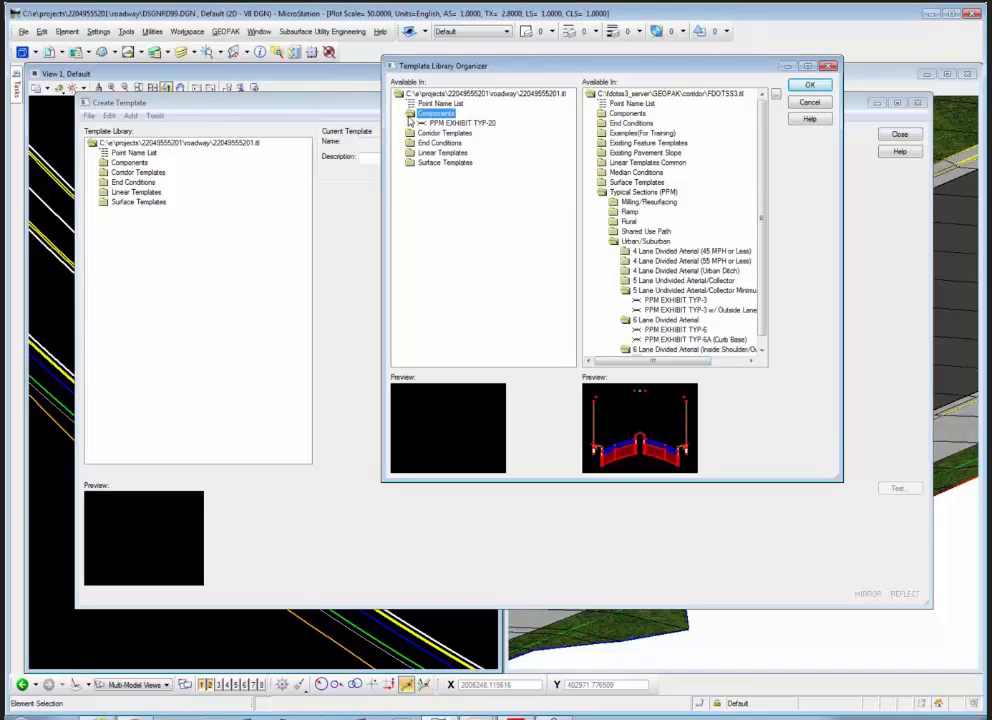
left_click(467, 125)
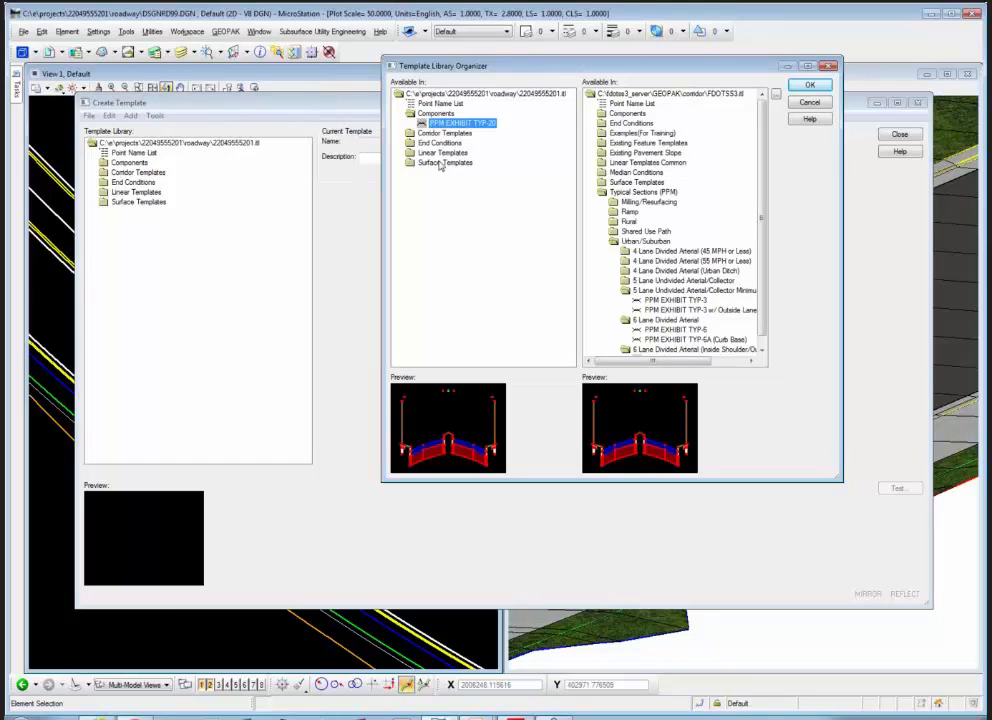
Step: Copy the Resurfacing (Milling, Overbuild and Overlay) folder from FDOTSS3's Pavement components into the project library's Components folder, then collapse the source folders
left_click(734, 166)
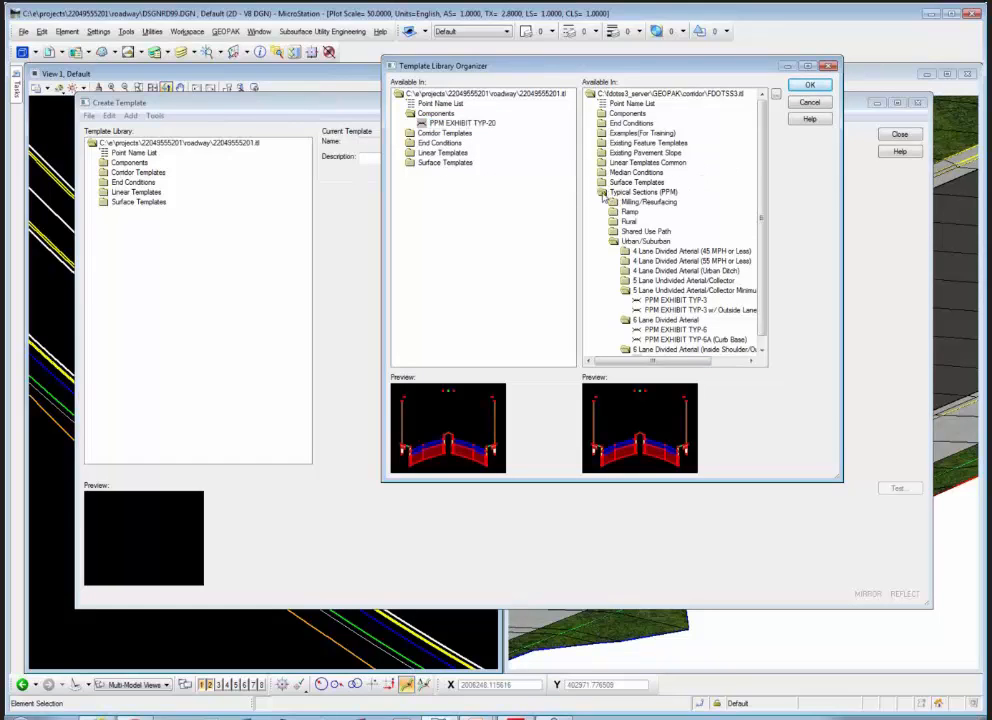
double_click(645, 192)
double_click(602, 116)
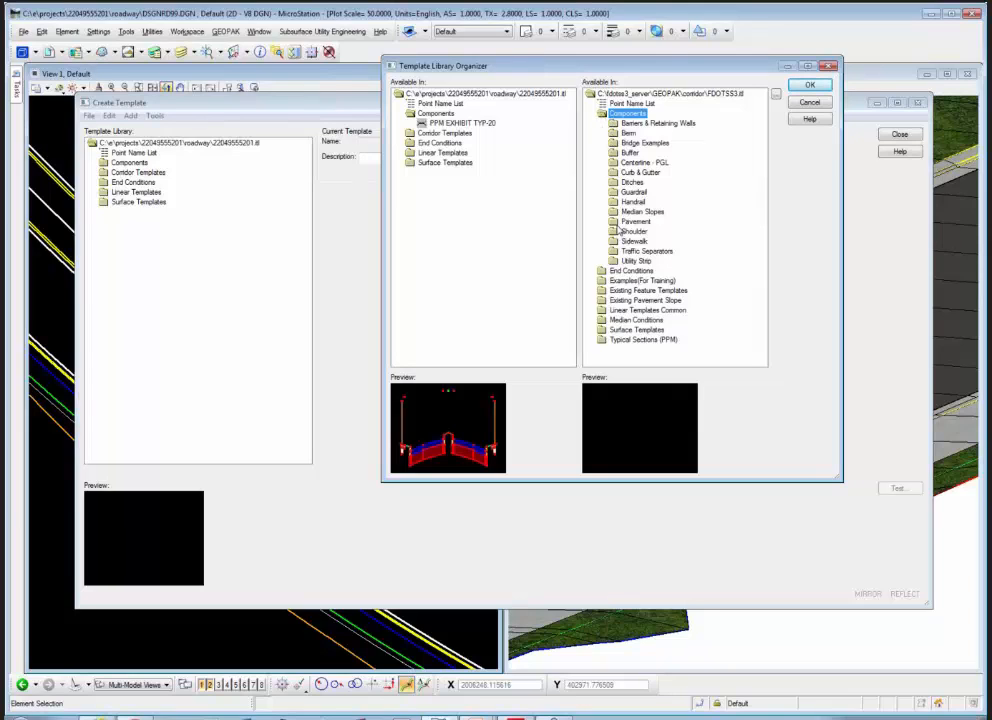
double_click(634, 221)
left_click(627, 262)
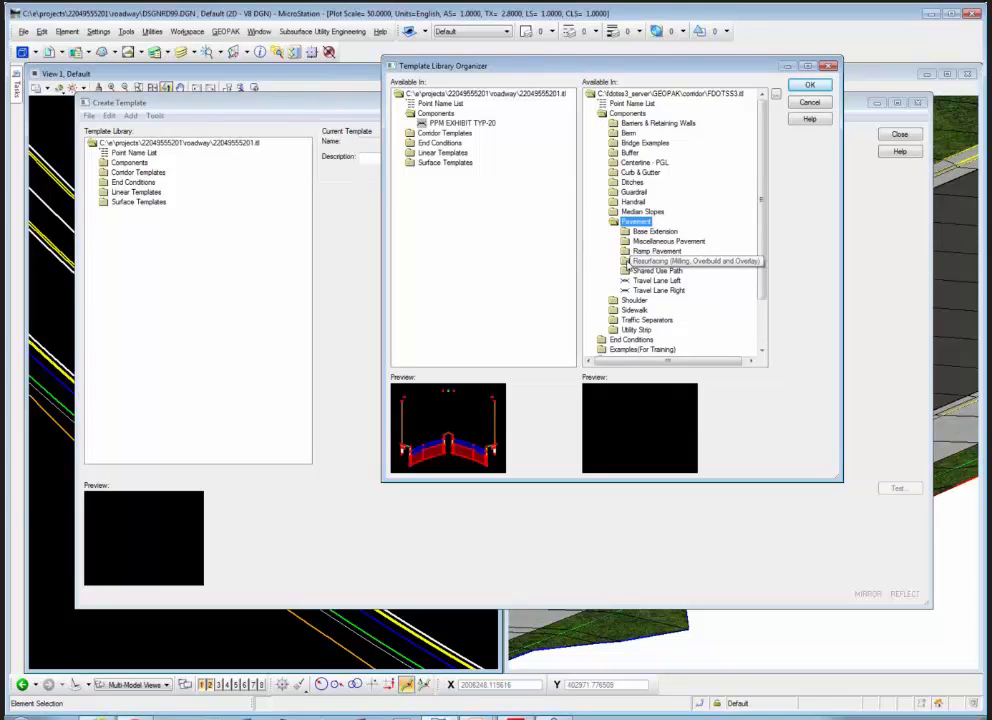
left_click_drag(627, 262, 437, 115)
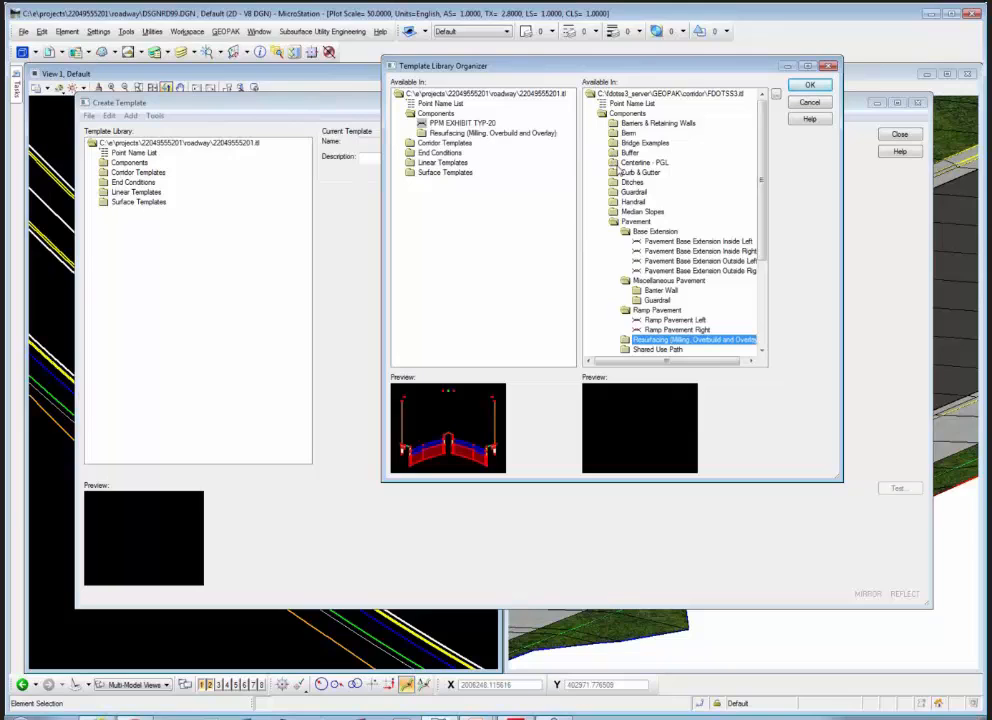
left_click(613, 221)
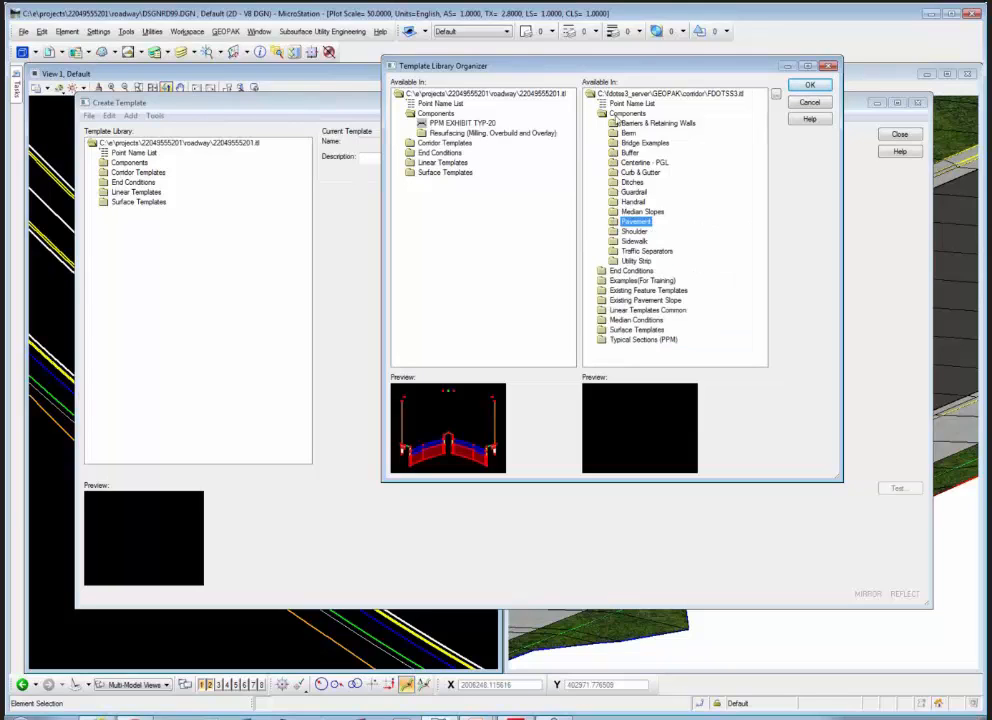
left_click(602, 114)
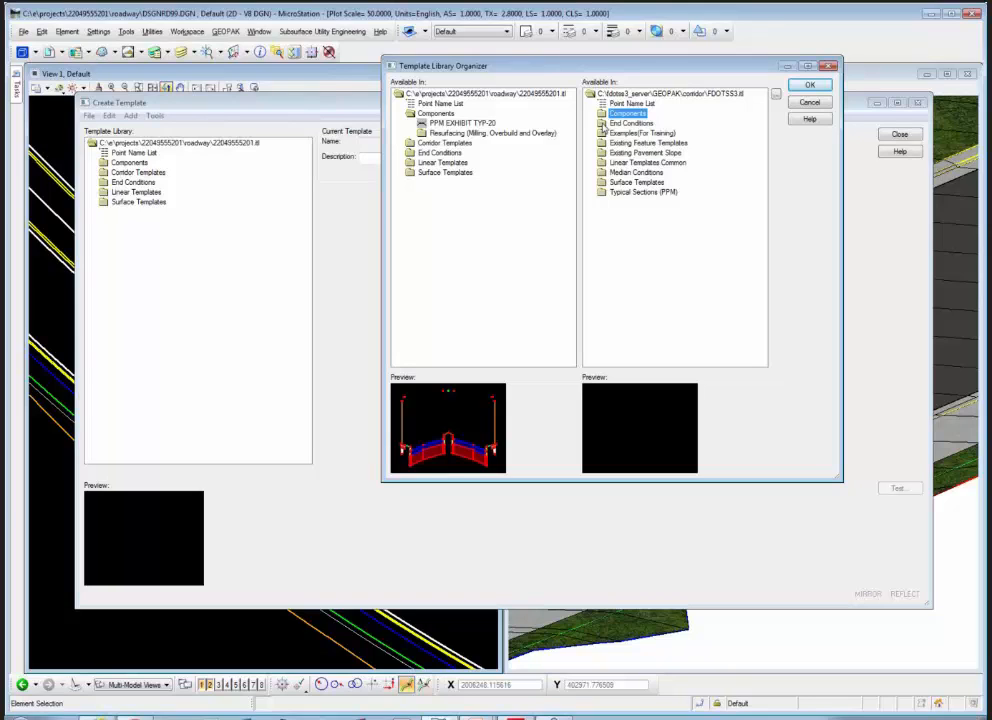
Step: Copy the Parts folder and the Standard Search Line (Trigger) template from FDOTSS3's End Conditions into the project library's End Conditions folder
left_click_drag(628, 133, 431, 250)
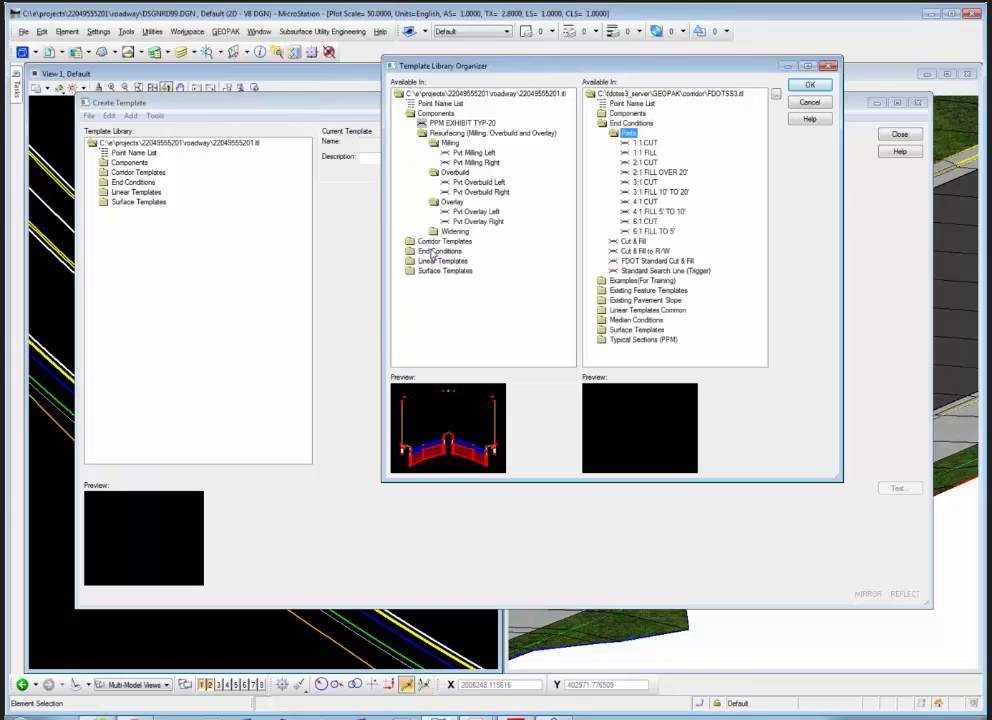
left_click(613, 133)
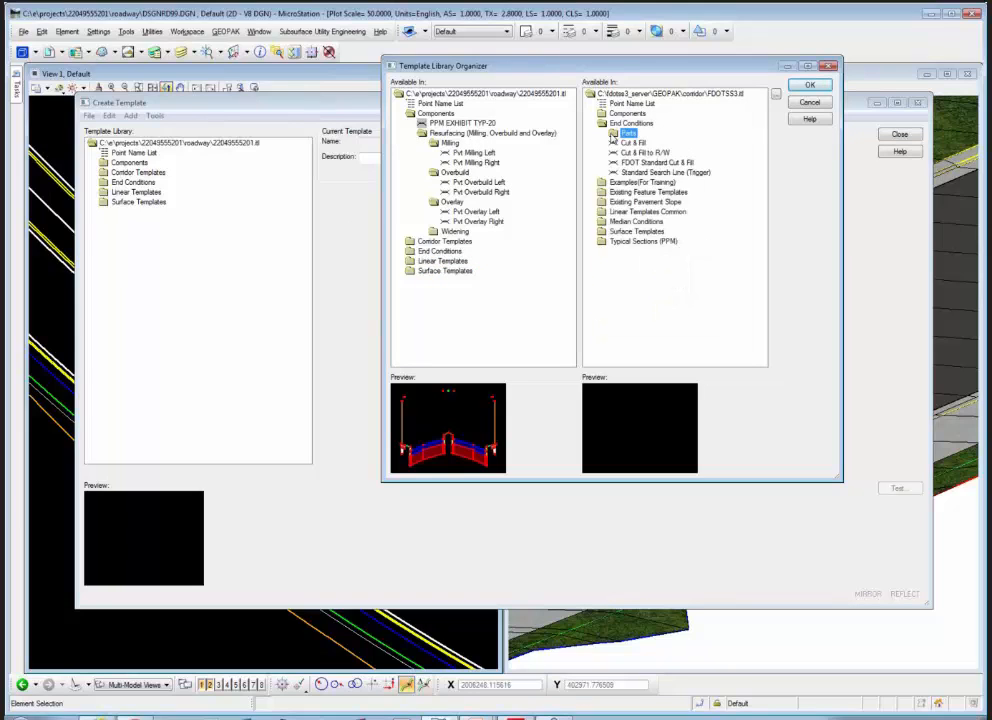
left_click(646, 172)
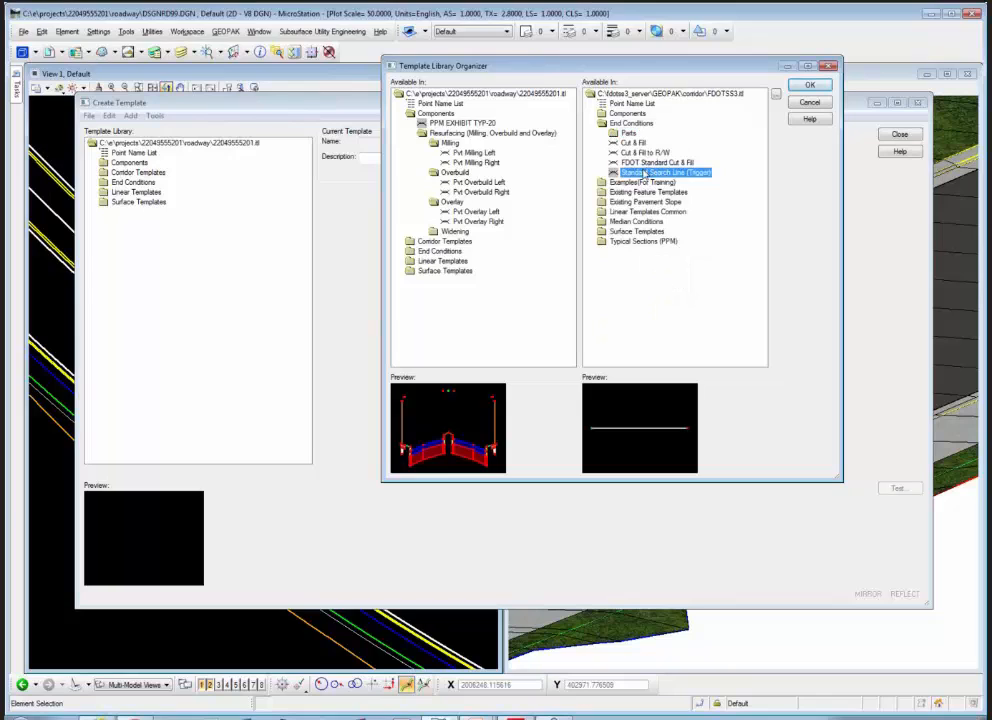
left_click_drag(628, 133, 431, 224)
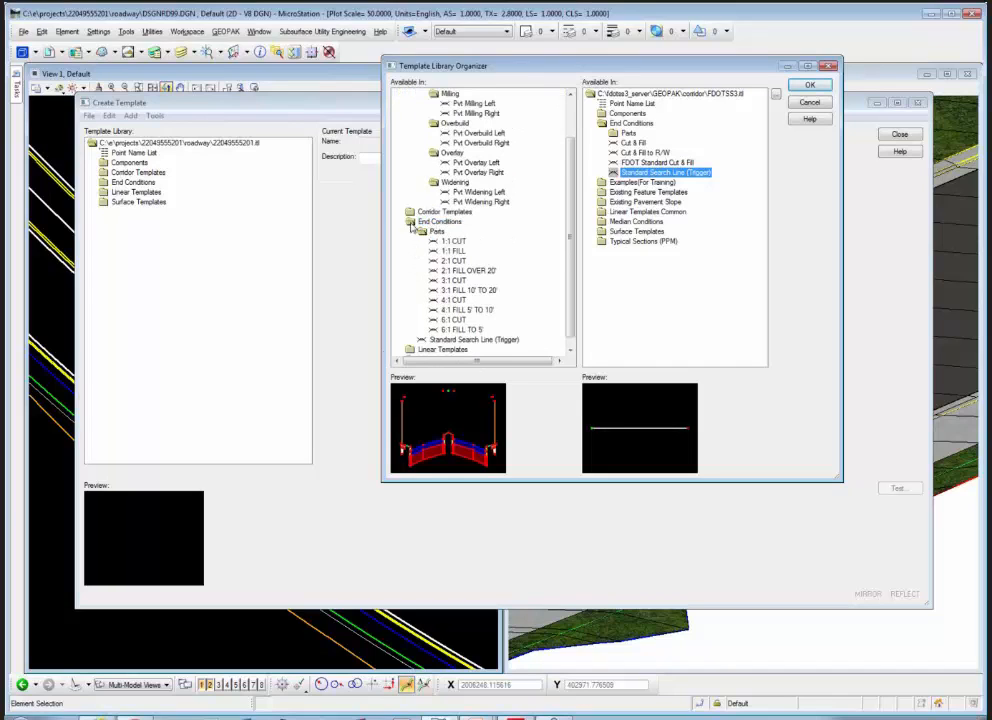
Step: Collapse the End Conditions Parts folder and the Resurfacing folder with its subfolders in the project template library
double_click(423, 233)
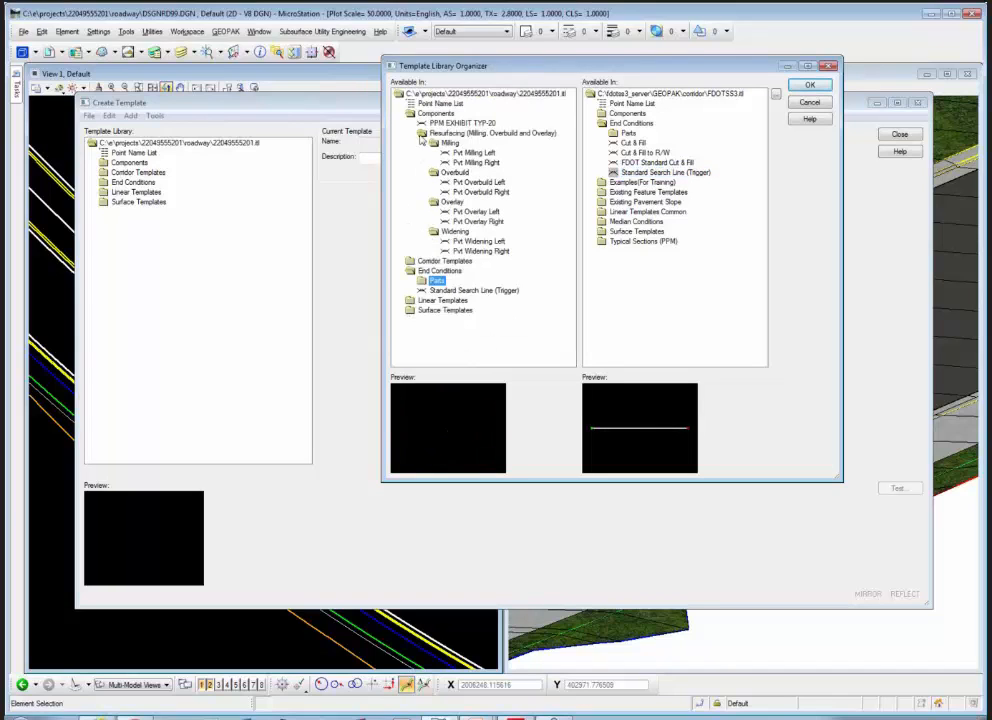
double_click(434, 143)
double_click(434, 152)
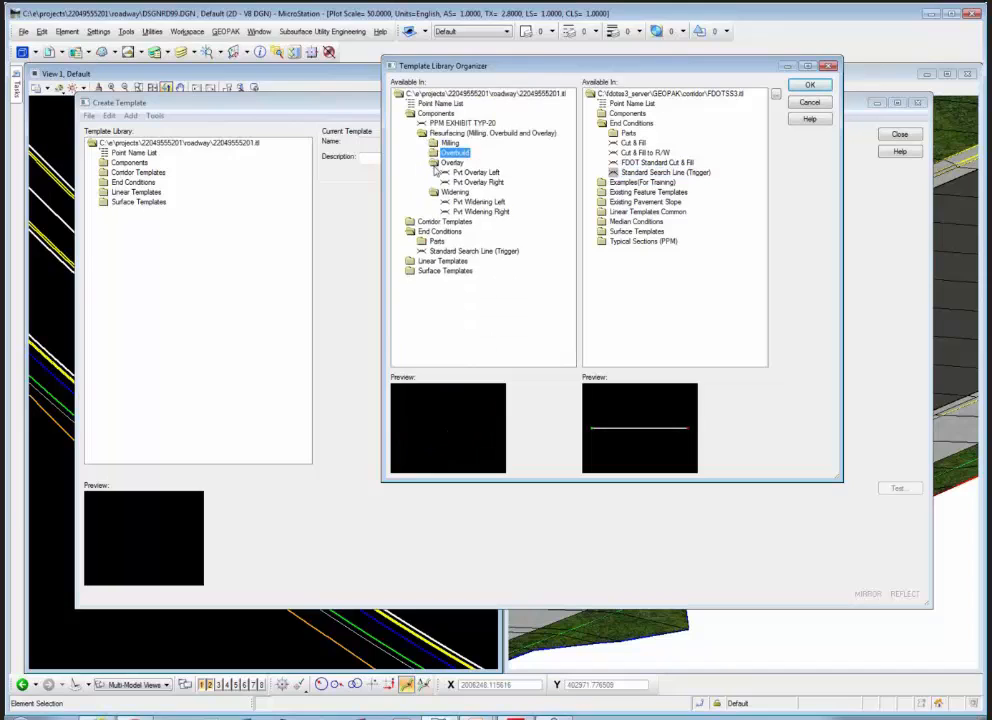
double_click(434, 162)
double_click(437, 172)
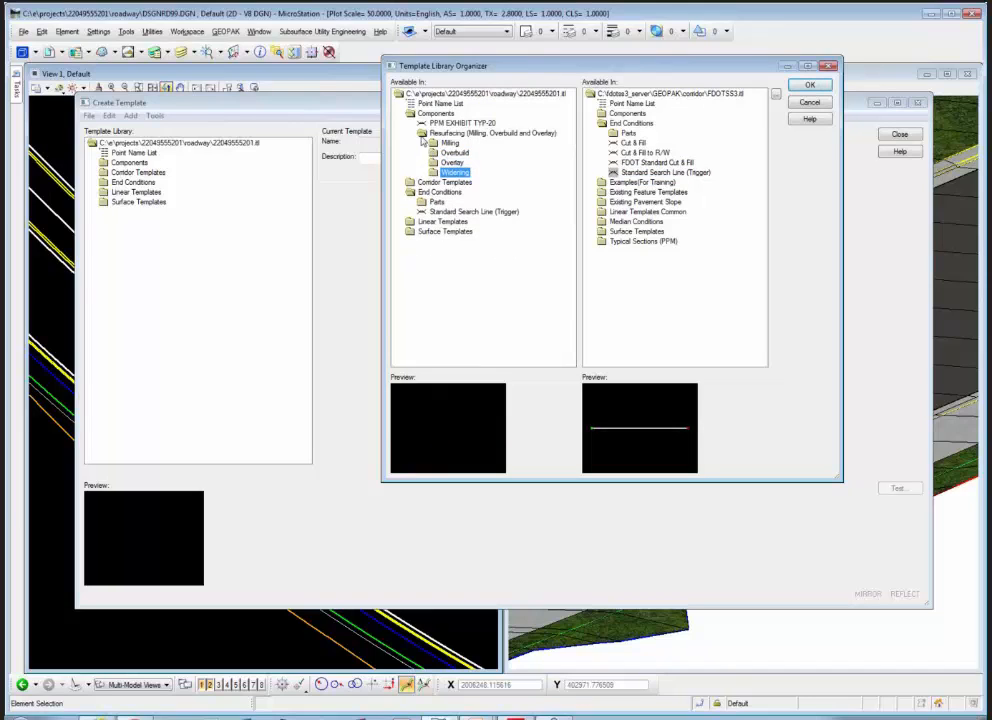
double_click(422, 134)
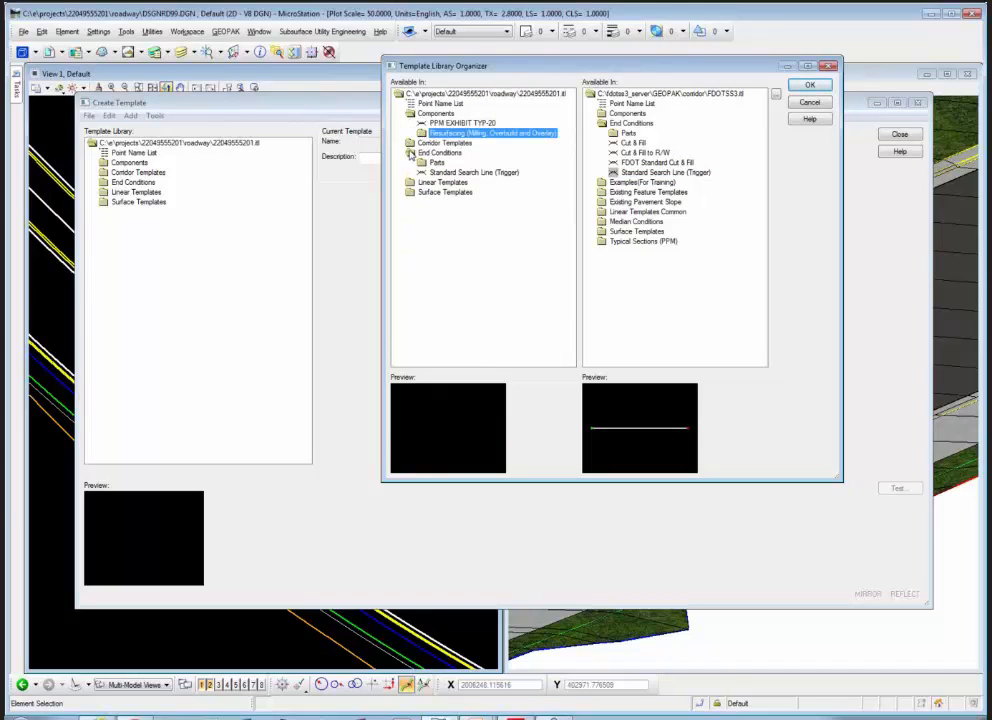
double_click(409, 153)
double_click(409, 154)
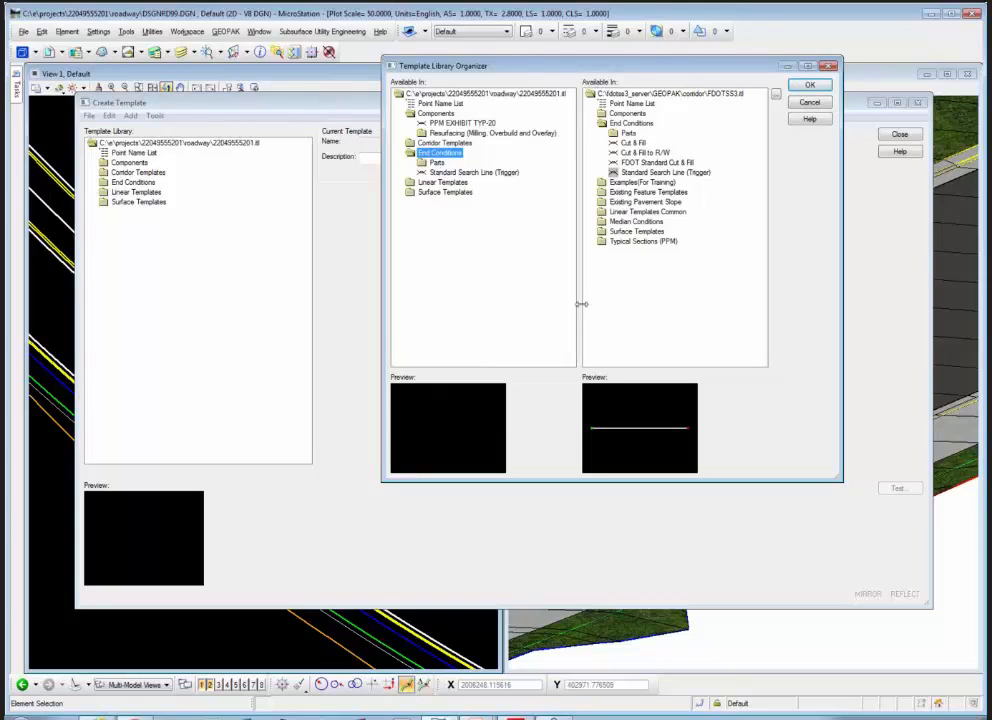
Step: Copy the Cut & Fill template from FDOTSS3.itl into the project library's End Conditions folder and preview the copy
left_click(658, 154)
left_click(633, 144)
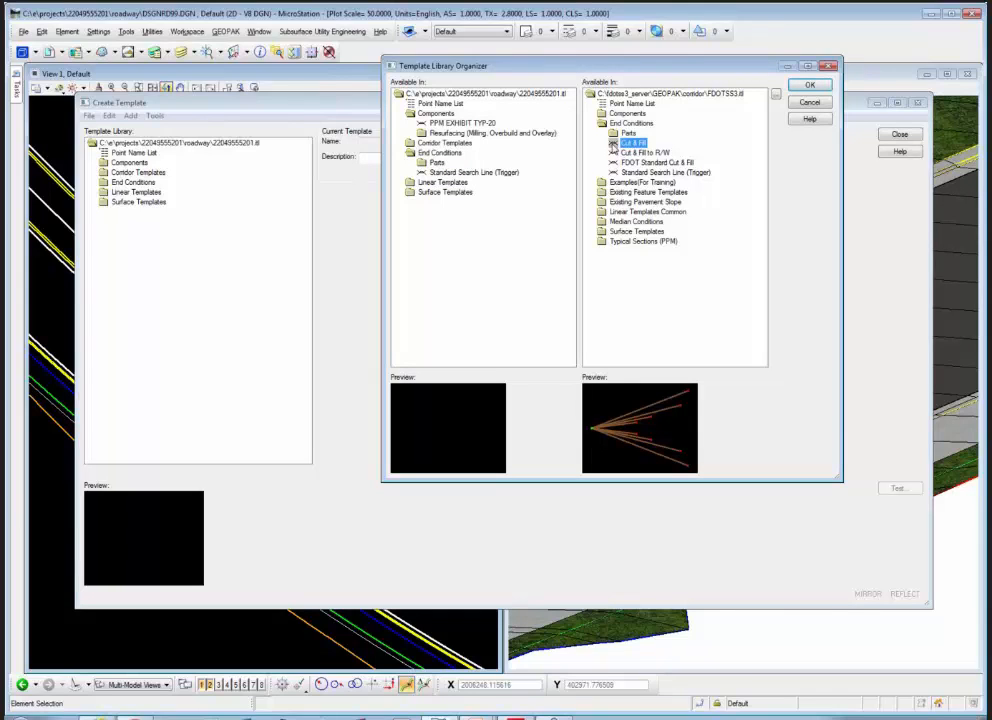
left_click_drag(614, 145, 425, 157)
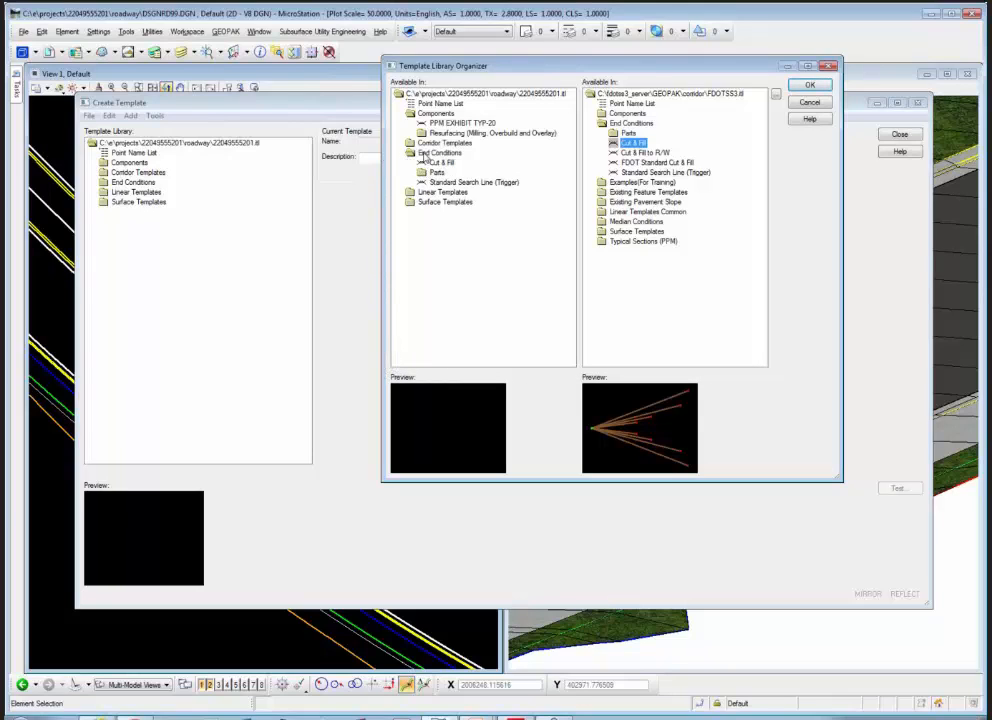
left_click(441, 163)
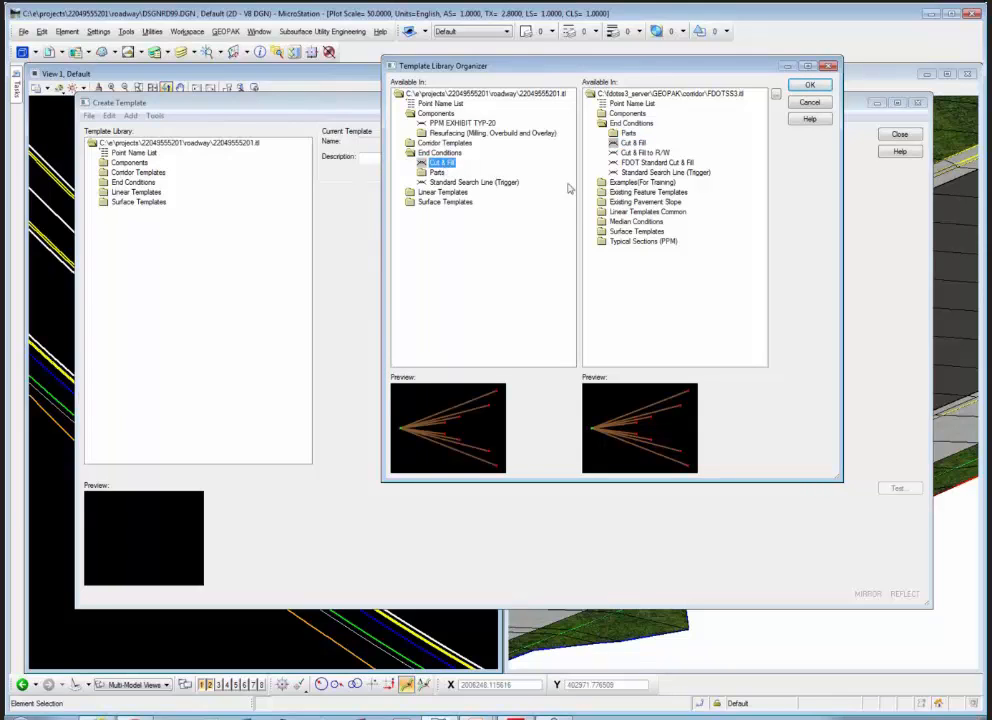
Step: Copy Outside Lane w/ Unpaved Shoulder from Linear Templates Common into the project library's Linear Templates folder
double_click(617, 213)
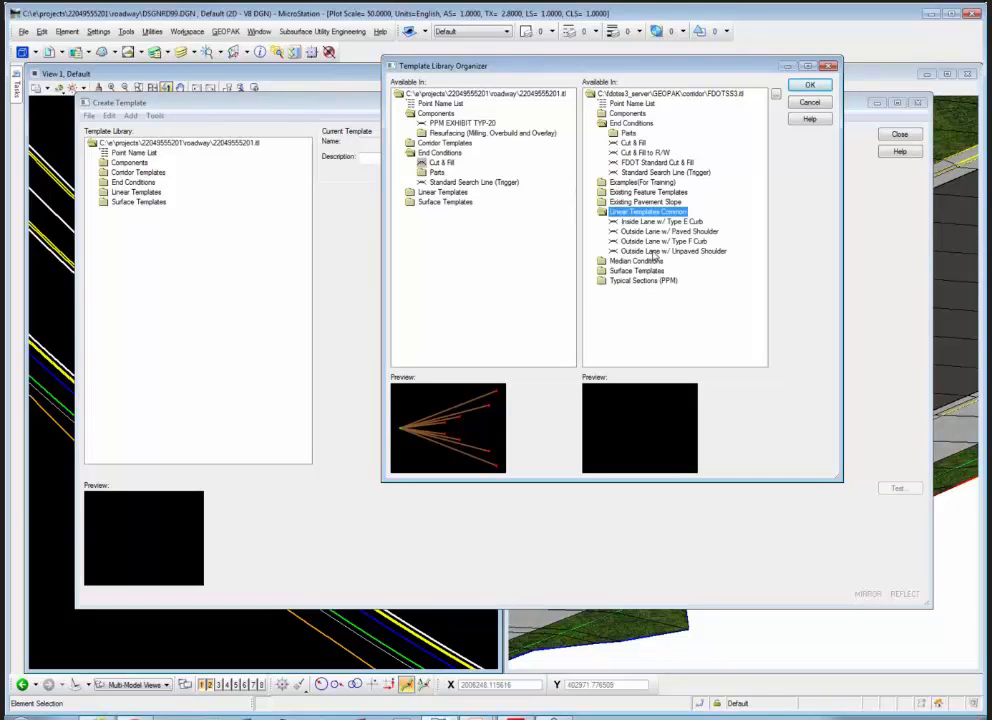
left_click_drag(660, 251, 428, 200)
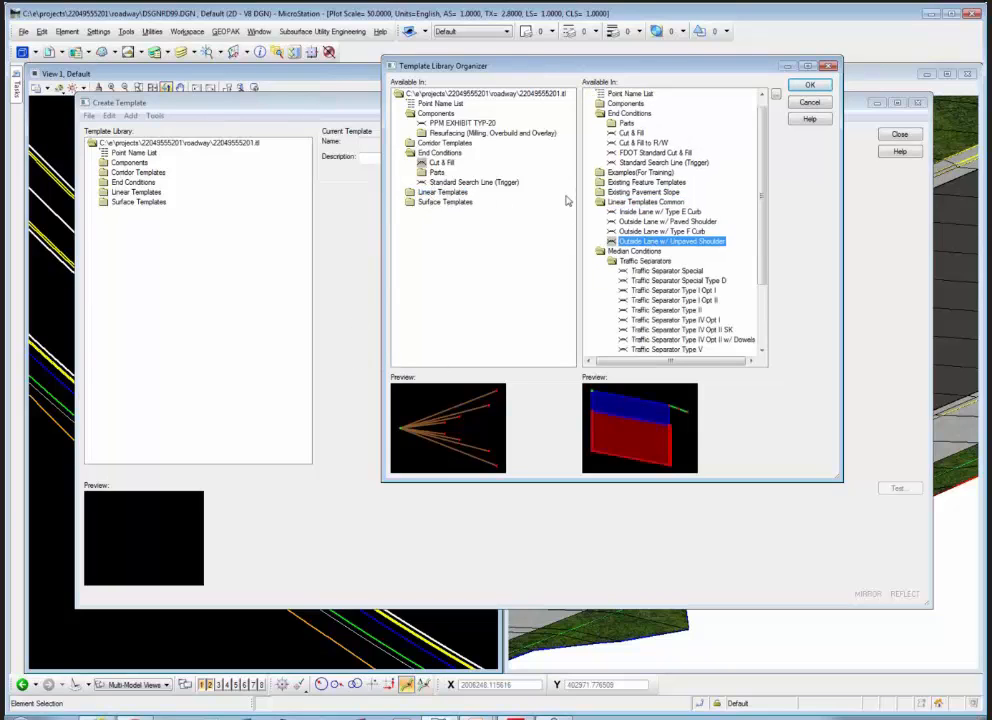
double_click(601, 253)
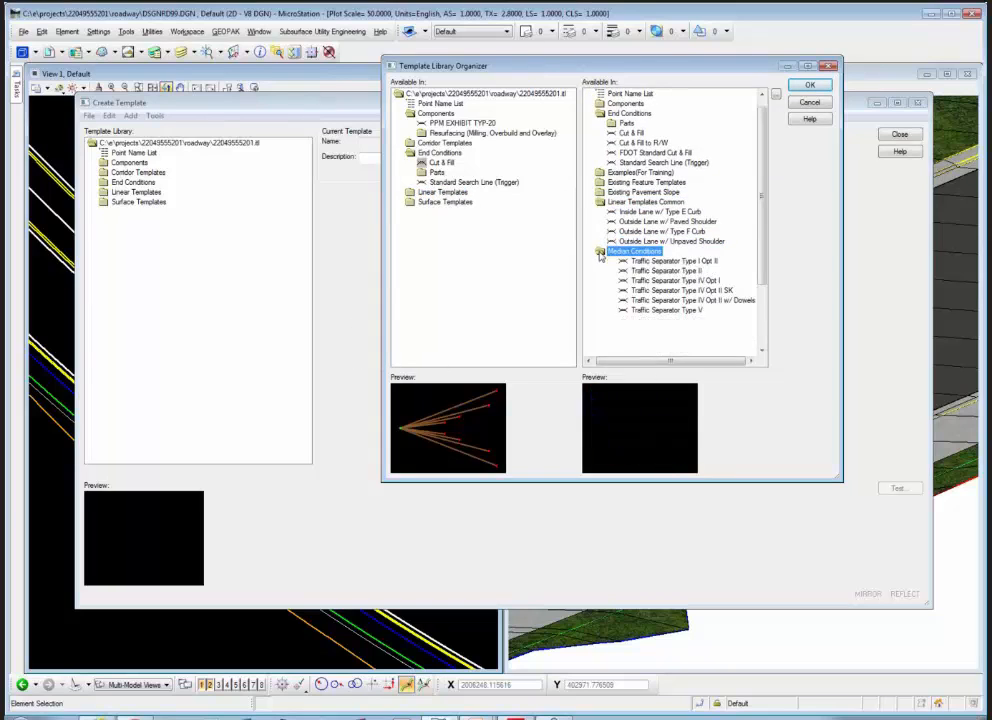
Step: Copy Pavement Asphalt from the FDOTSS3.itl Surface Templates into the project library's Surface Templates folder and preview the copy
double_click(622, 272)
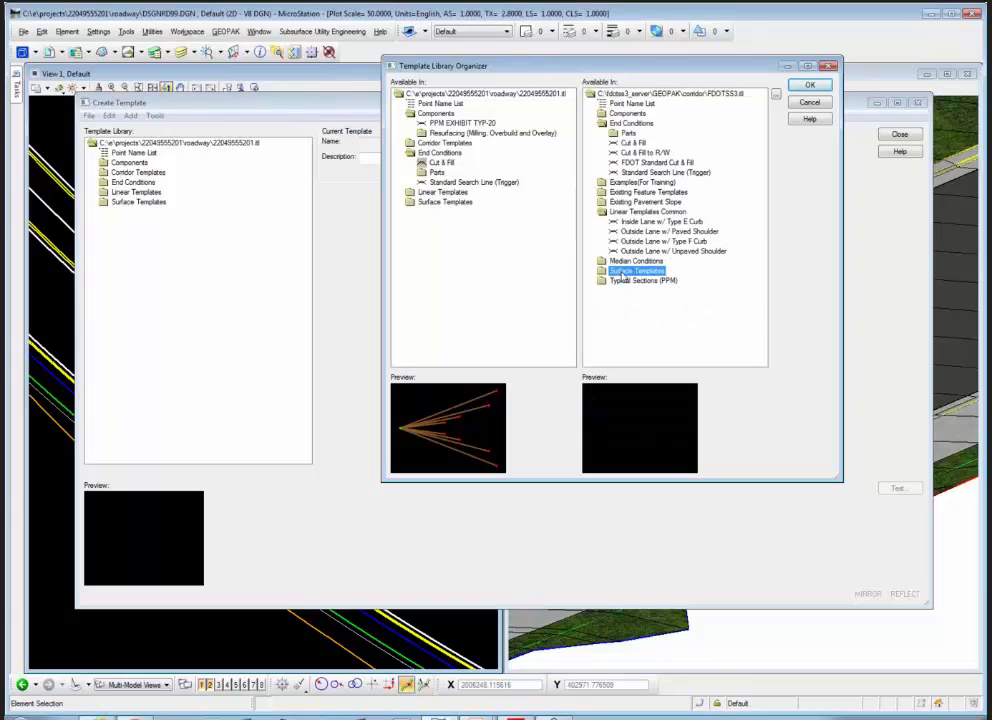
left_click(623, 291)
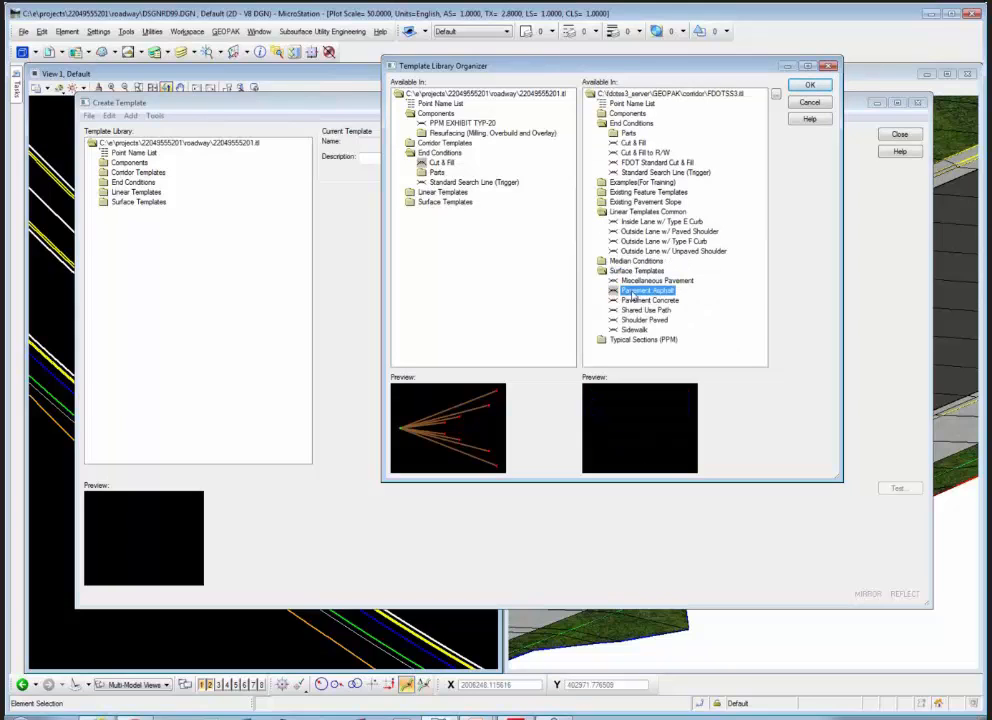
left_click_drag(613, 292, 420, 193)
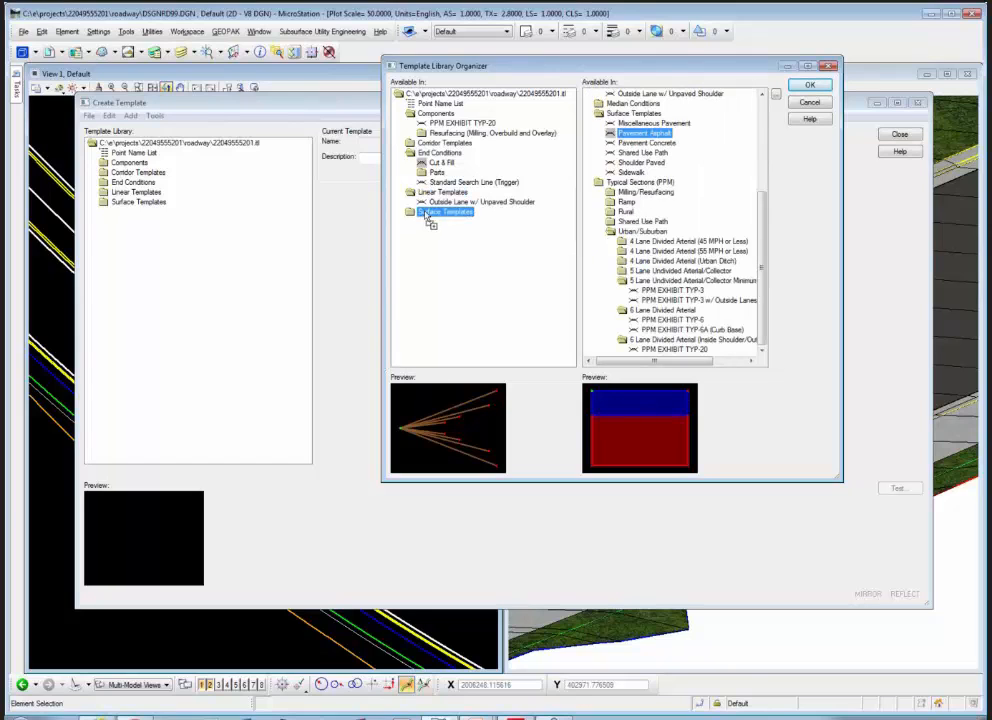
left_click(432, 213)
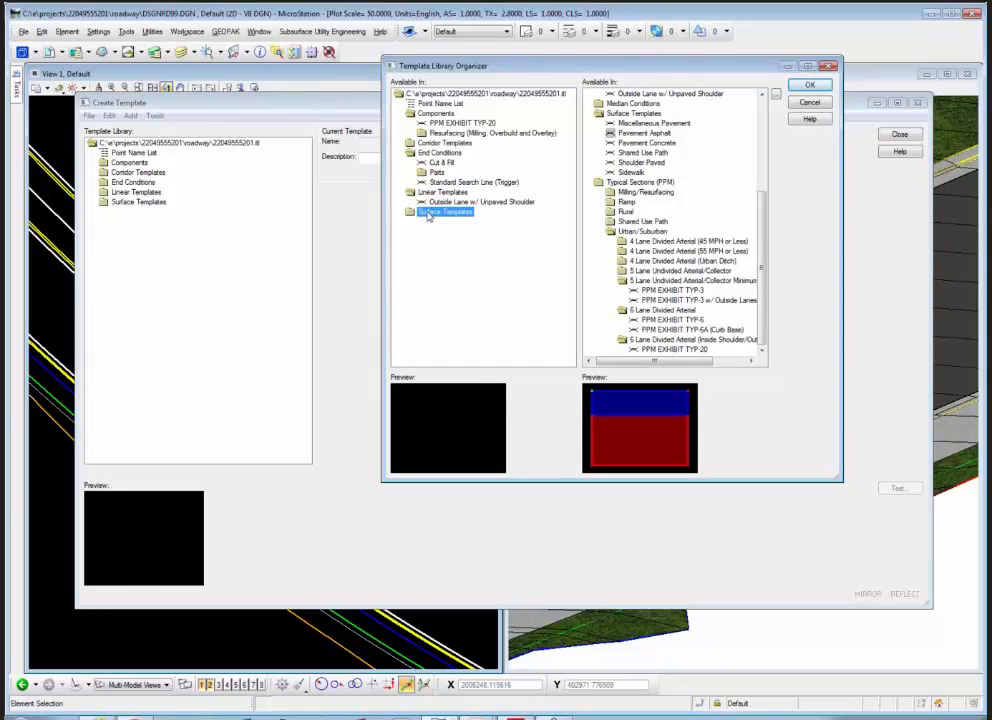
double_click(409, 214)
left_click(446, 222)
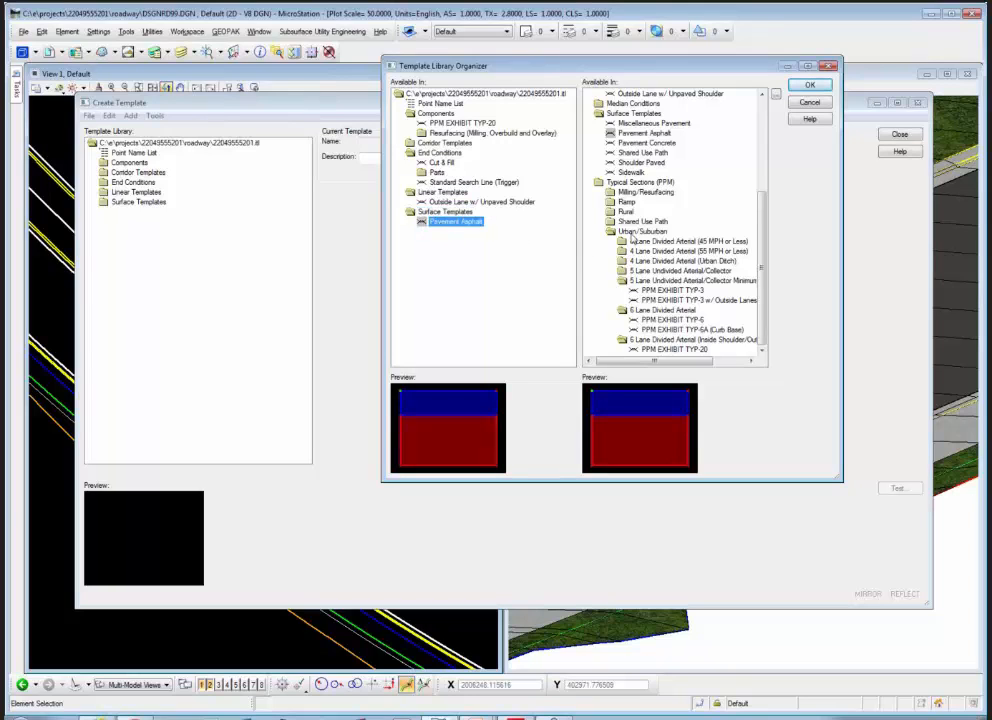
Step: Copy PPM EXHIBIT TYP-3 into the project library's Linear Templates and Surface Templates folders and save the library file
left_click_drag(632, 291, 428, 192)
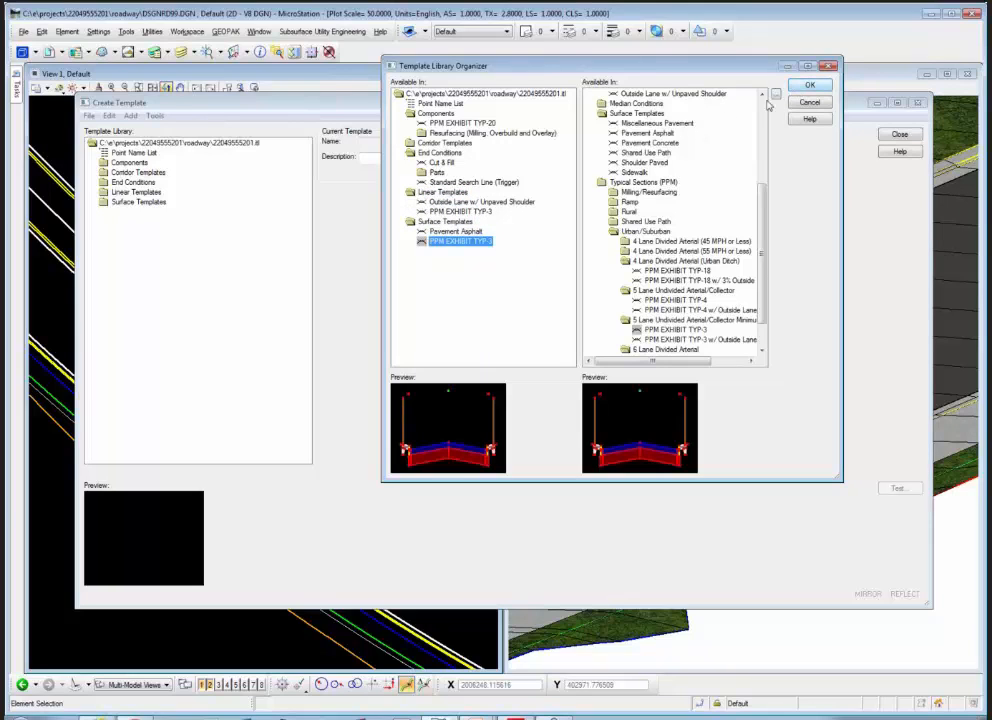
left_click(810, 86)
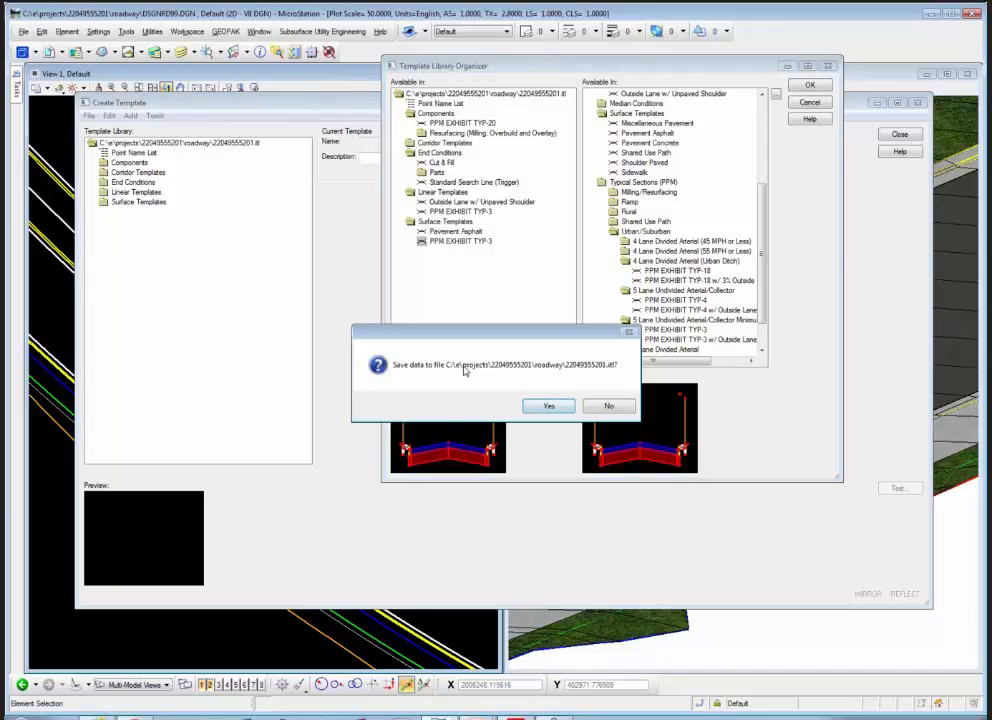
left_click(549, 405)
Step: Expand the Components, End Conditions, Linear Templates and Surface Templates folders of the project template library
double_click(128, 144)
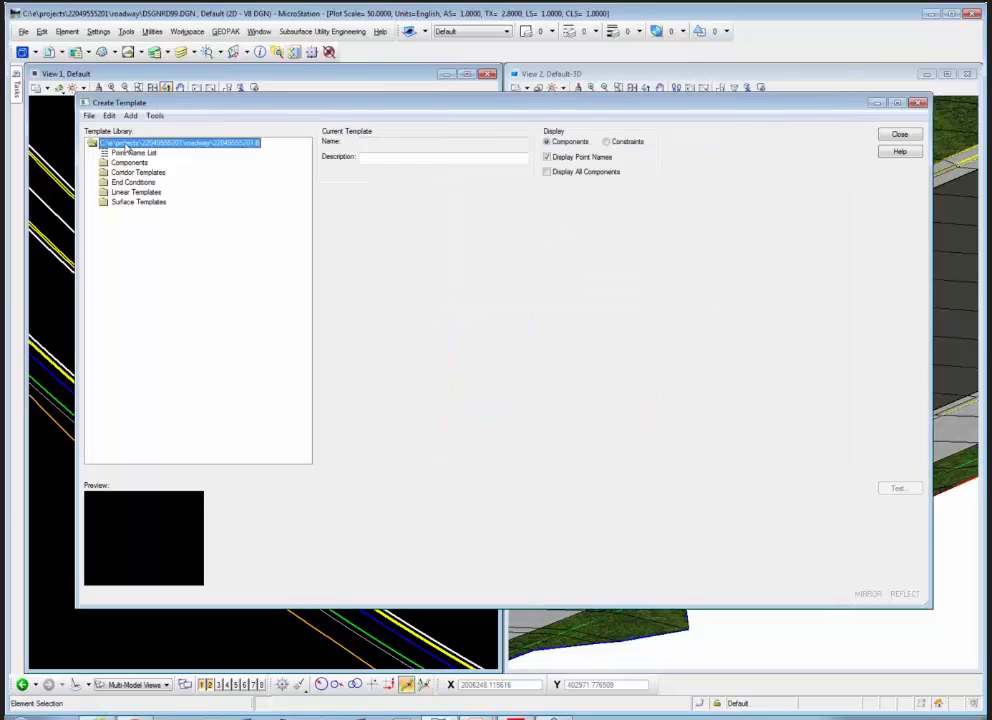
double_click(104, 162)
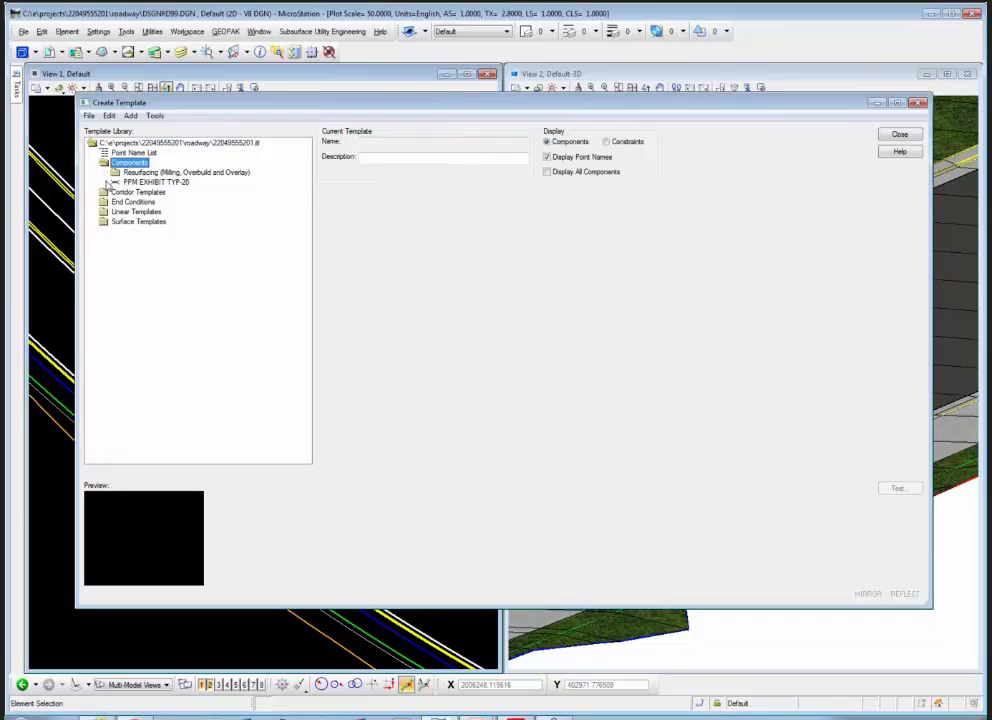
left_click(104, 192)
left_click(104, 203)
double_click(104, 203)
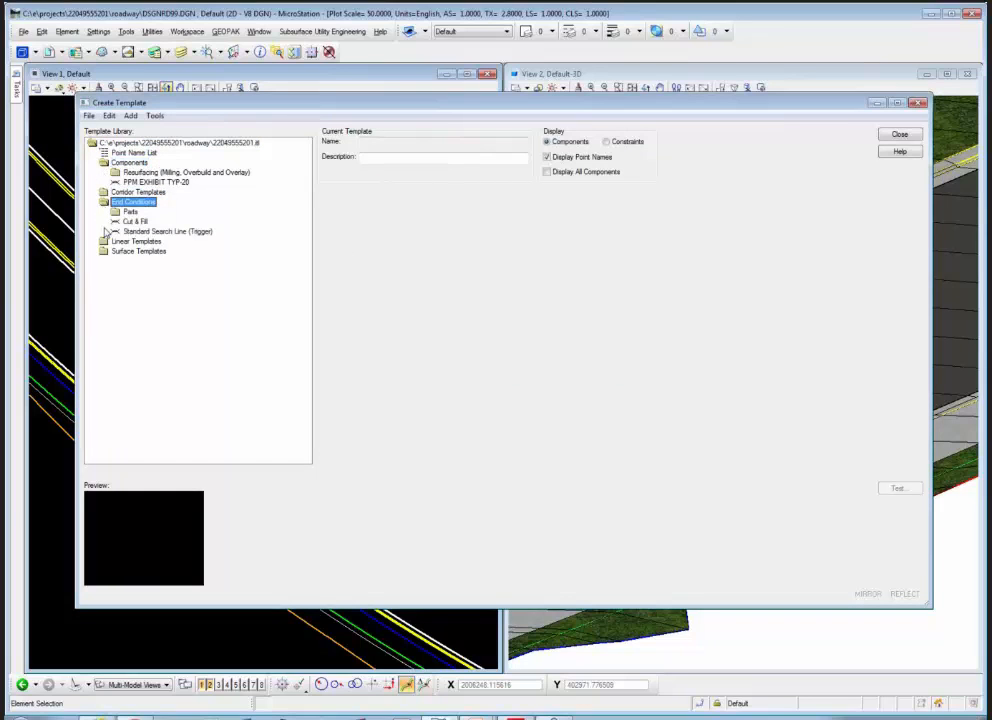
double_click(105, 241)
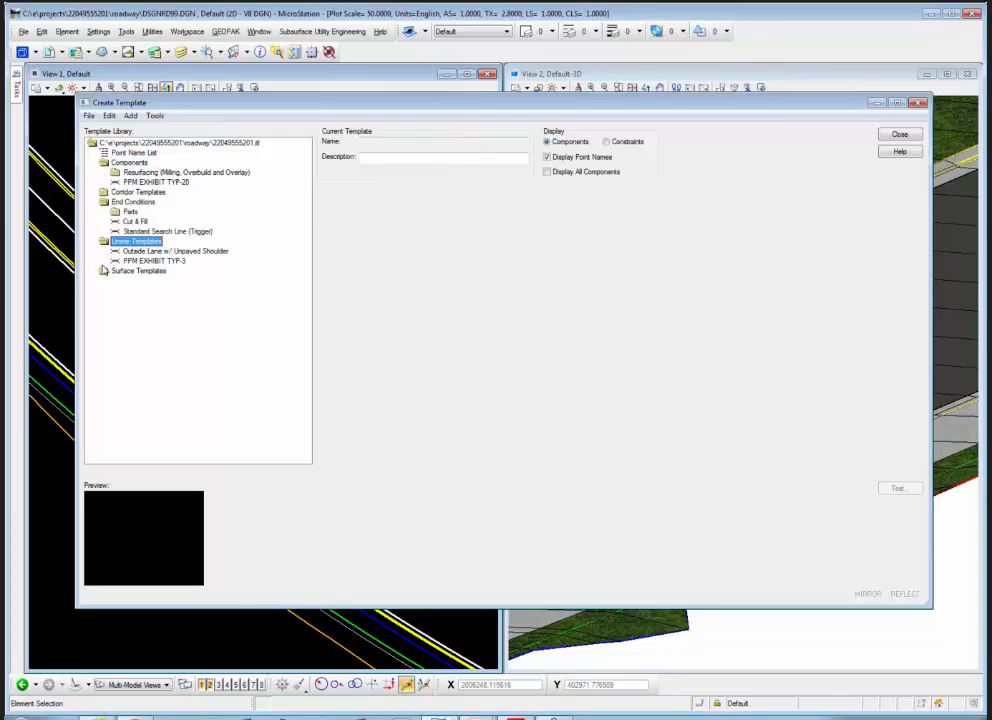
double_click(104, 271)
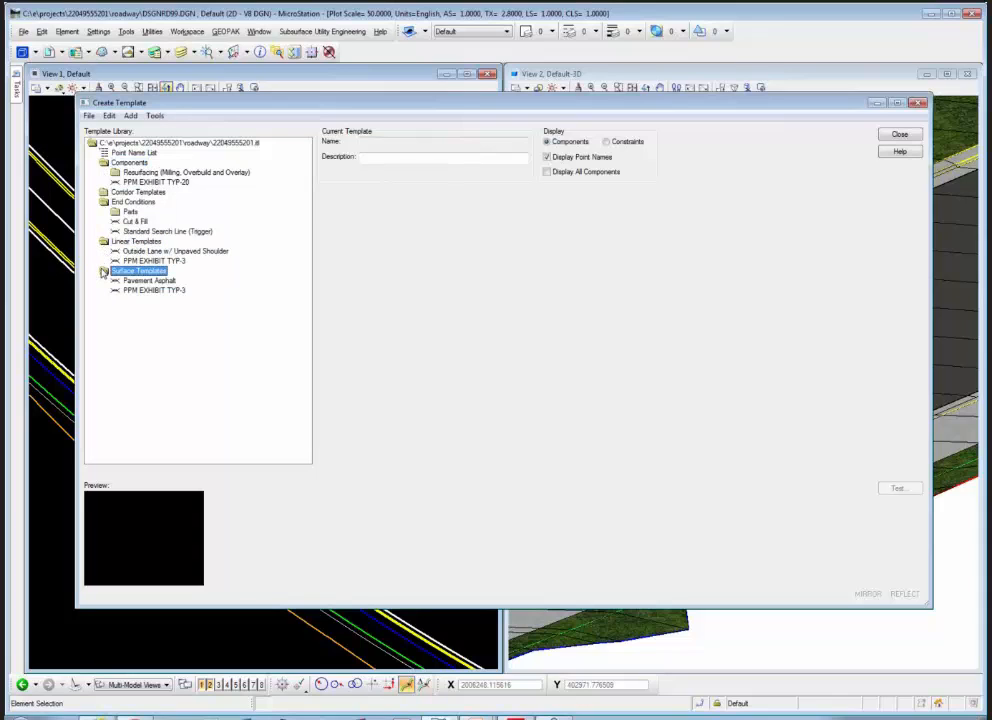
Step: Delete PPM EXHIBIT TYP-3 from the Linear Templates folder
left_click(160, 261)
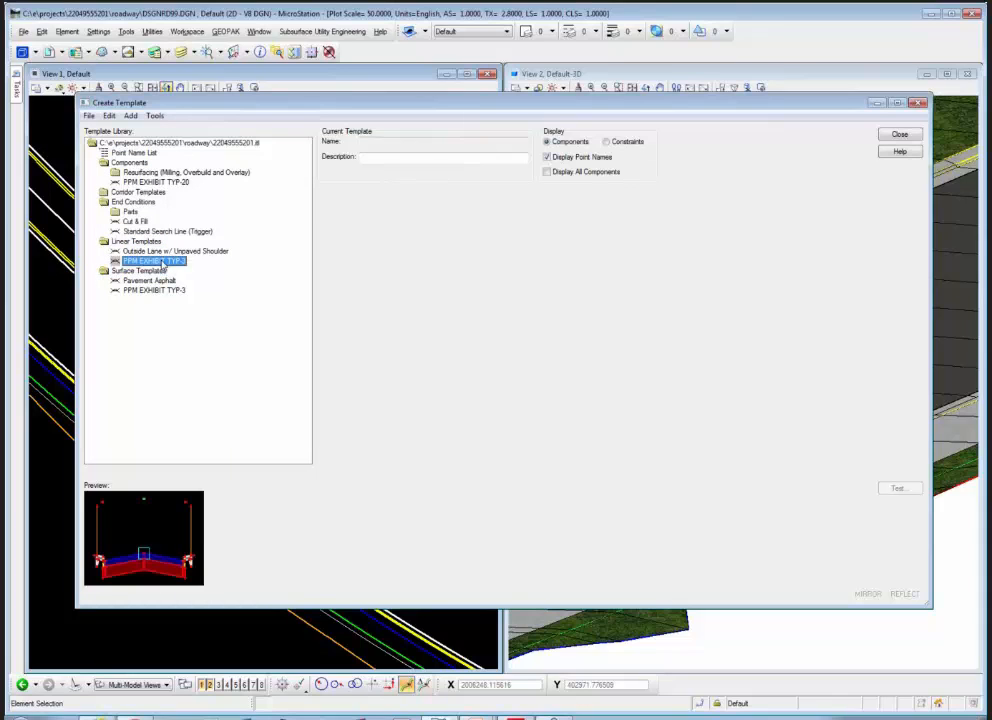
key("Delete")
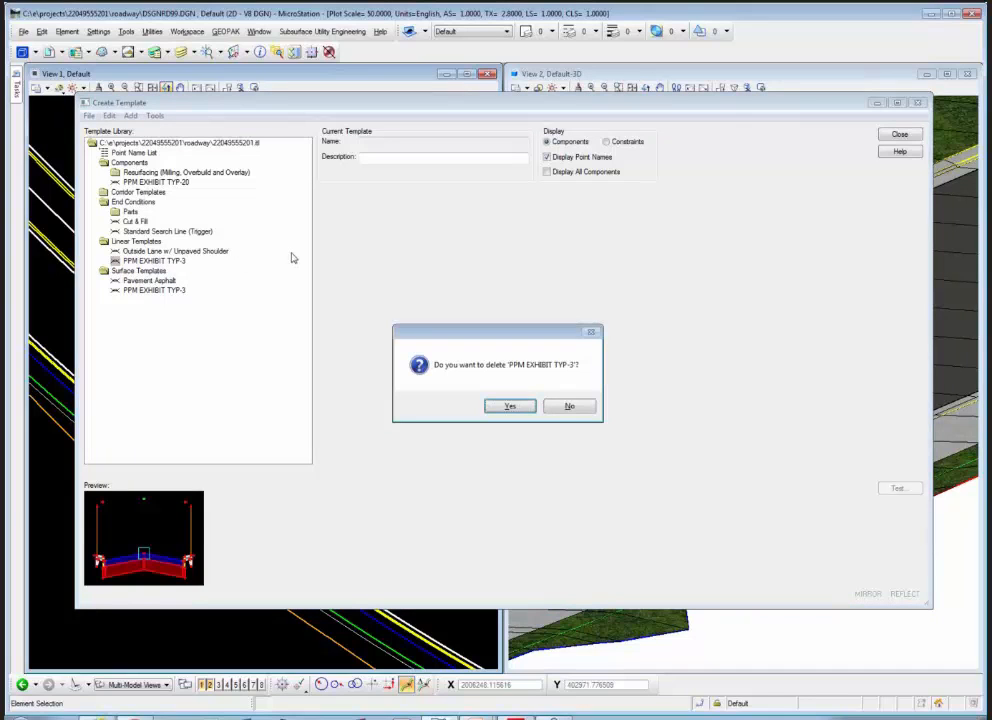
left_click(513, 408)
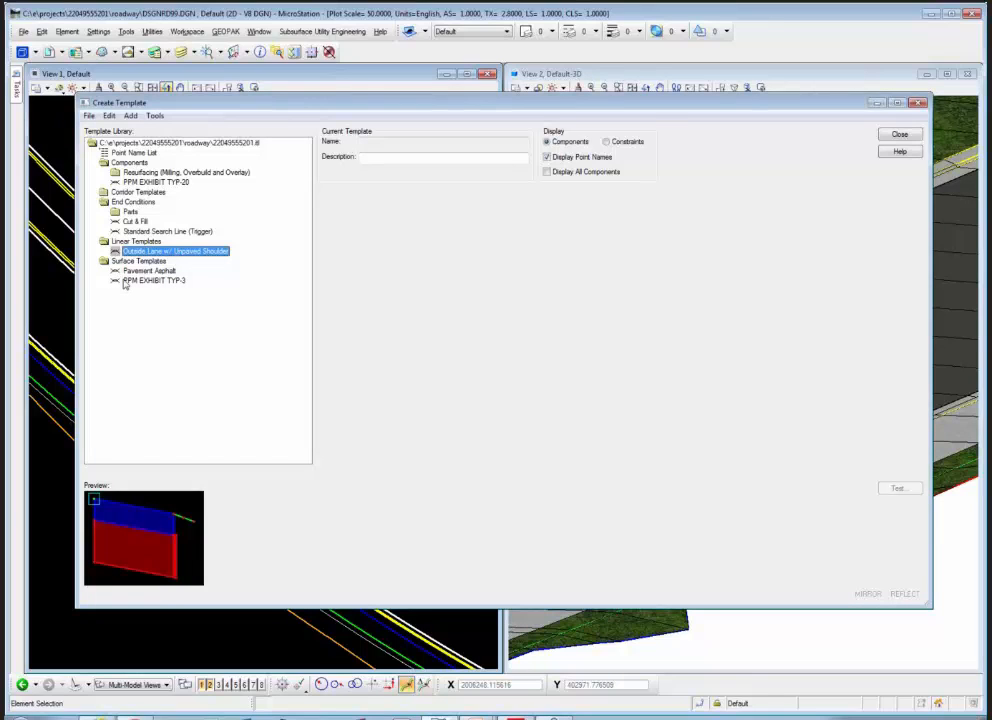
Step: Move PPM EXHIBIT TYP-3 from Surface Templates to the Components folder and preview it there
left_click_drag(125, 284, 130, 163)
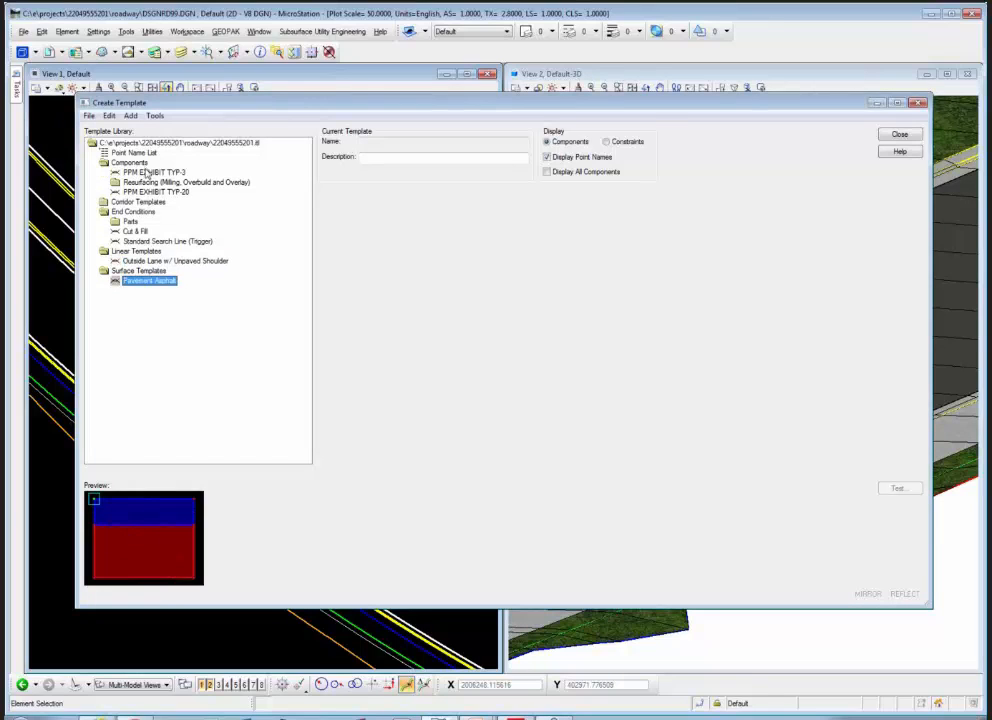
left_click(142, 192)
left_click(140, 173)
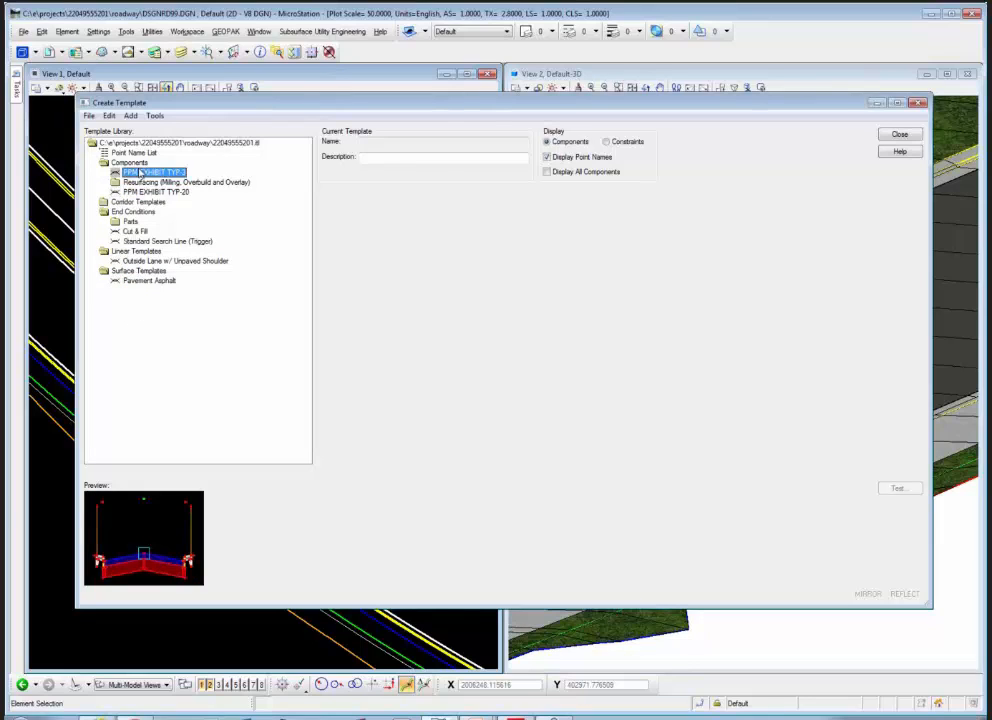
Step: Open PPM EXHIBIT TYP-3 from the Components folder as the active template
left_click(134, 164)
double_click(134, 164)
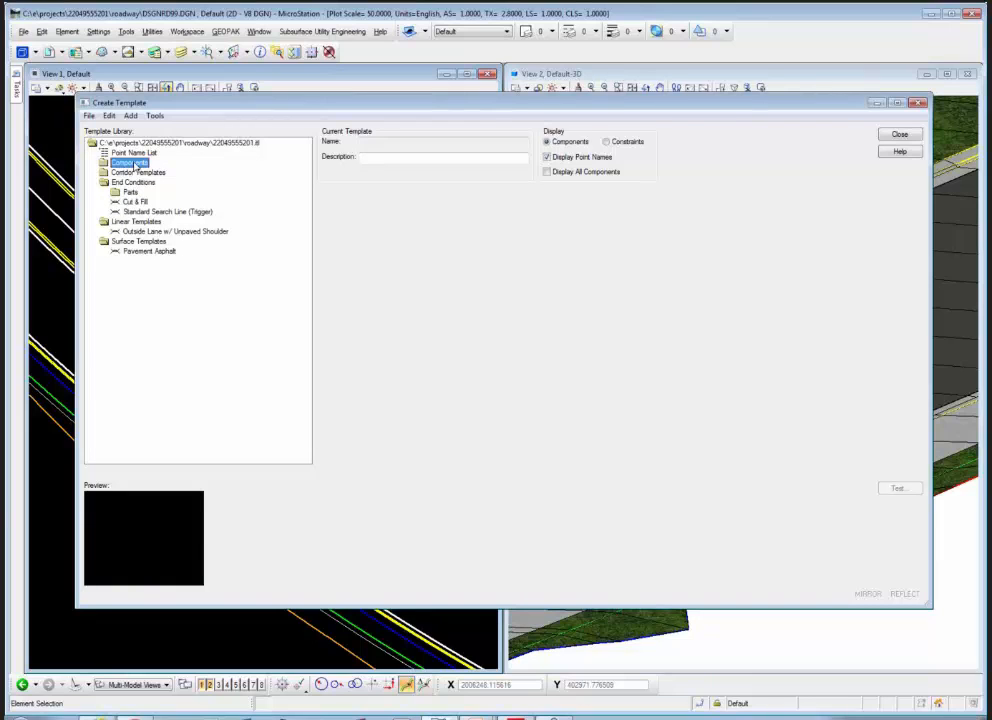
double_click(128, 164)
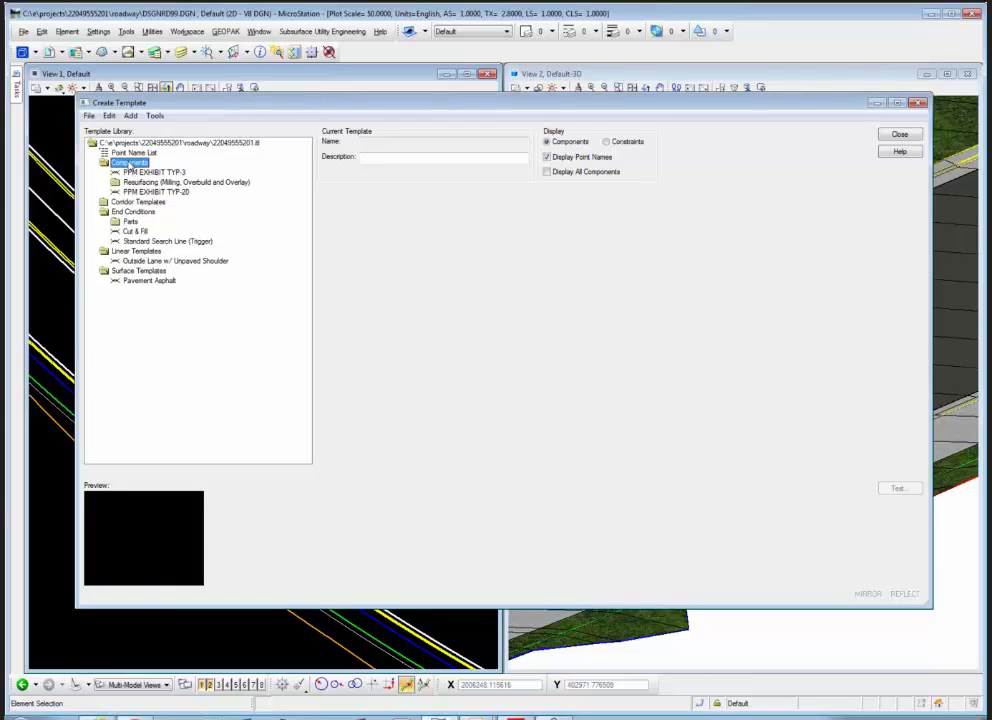
double_click(150, 172)
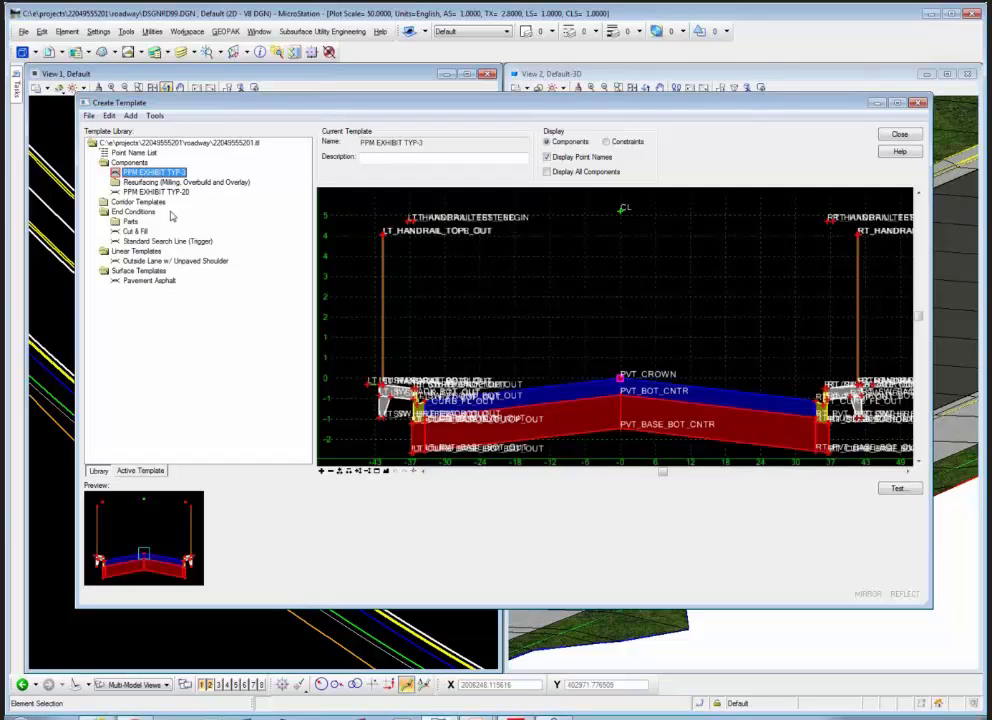
Step: Preview the PPM EXHIBIT TYP-20, Cut & Fill and Standard Search Line (Trigger) templates in the project library
left_click(150, 191)
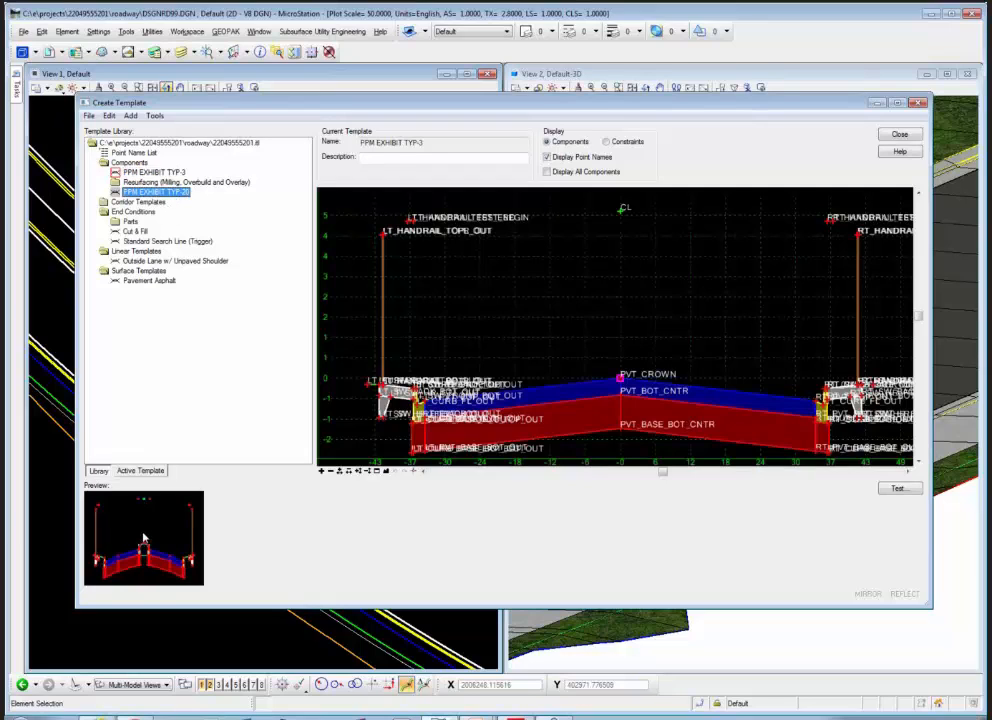
left_click(135, 231)
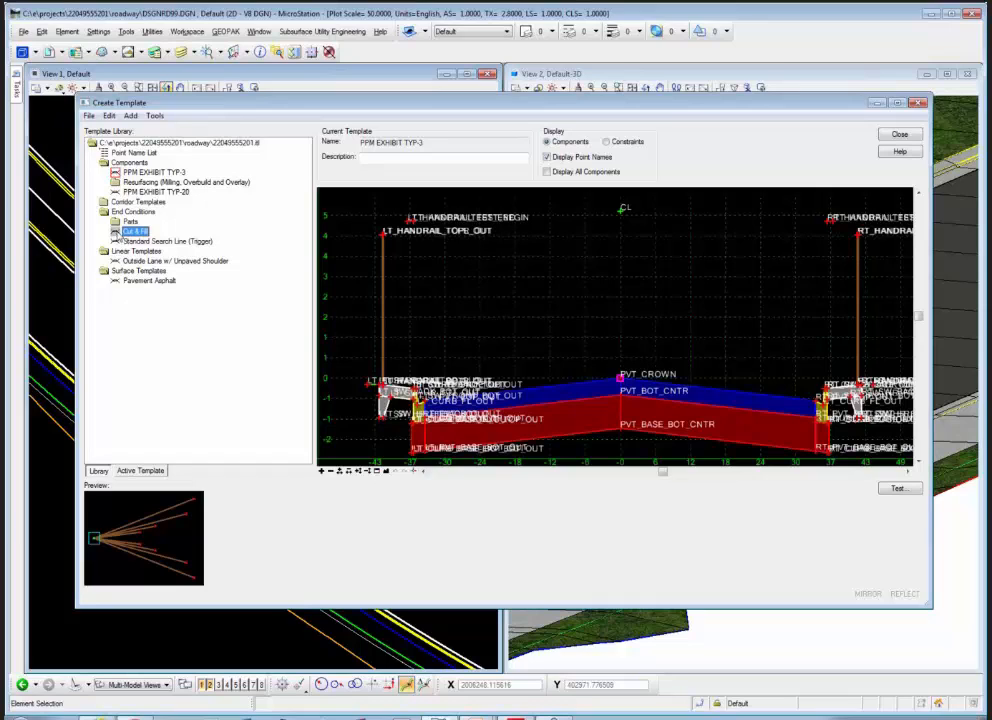
left_click(145, 241)
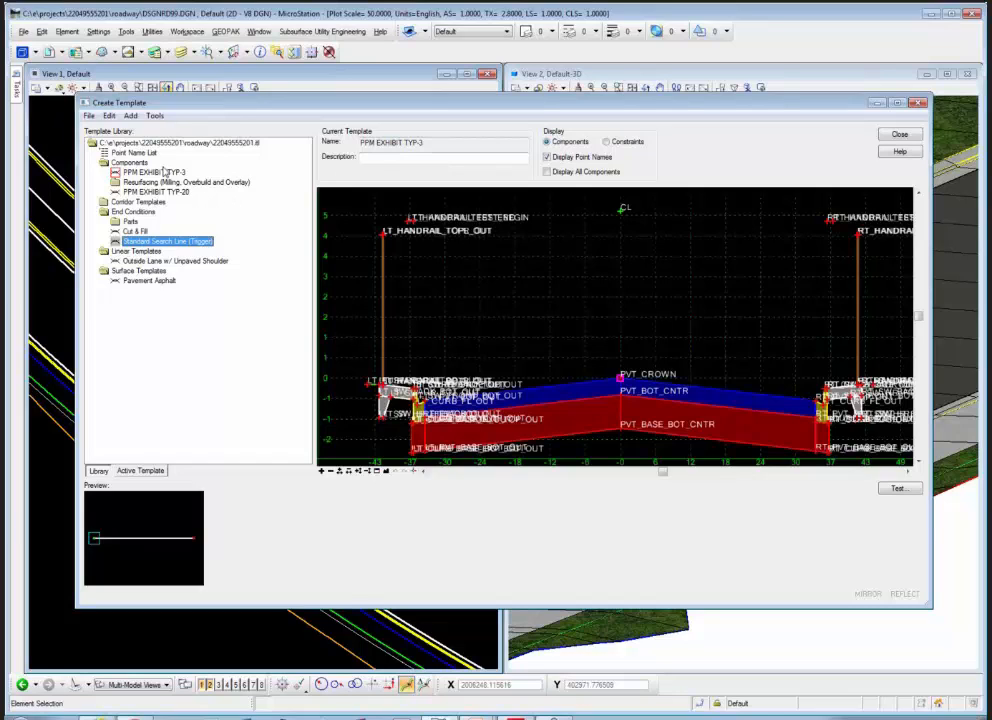
double_click(104, 164)
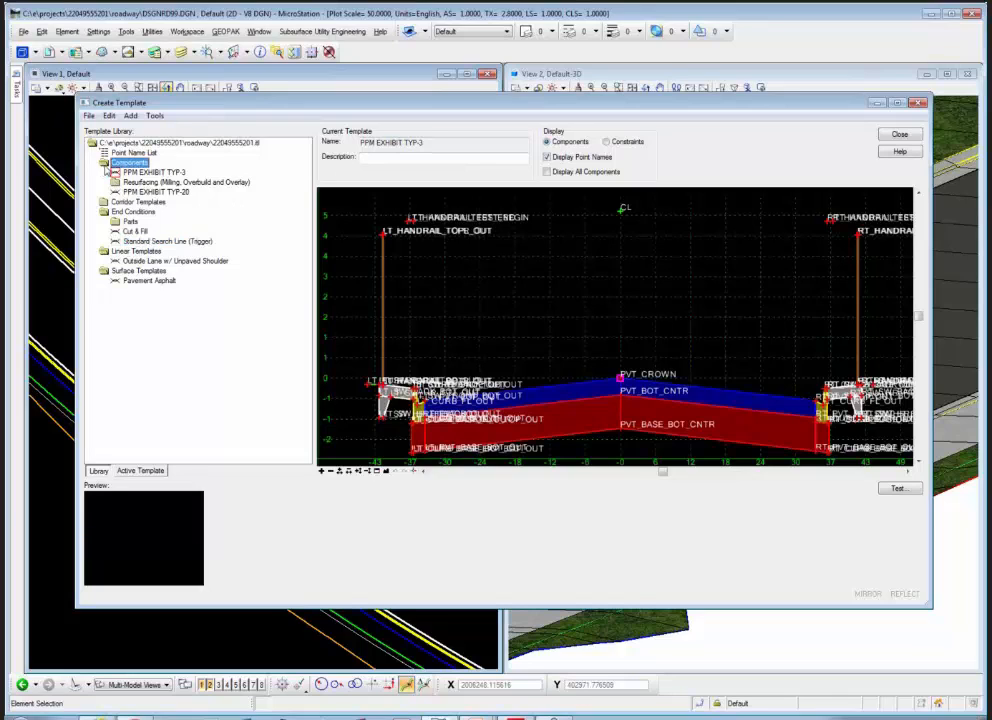
Step: Collapse all the folders of the project template library and narrow the library tree to enlarge the template view
double_click(104, 182)
double_click(104, 192)
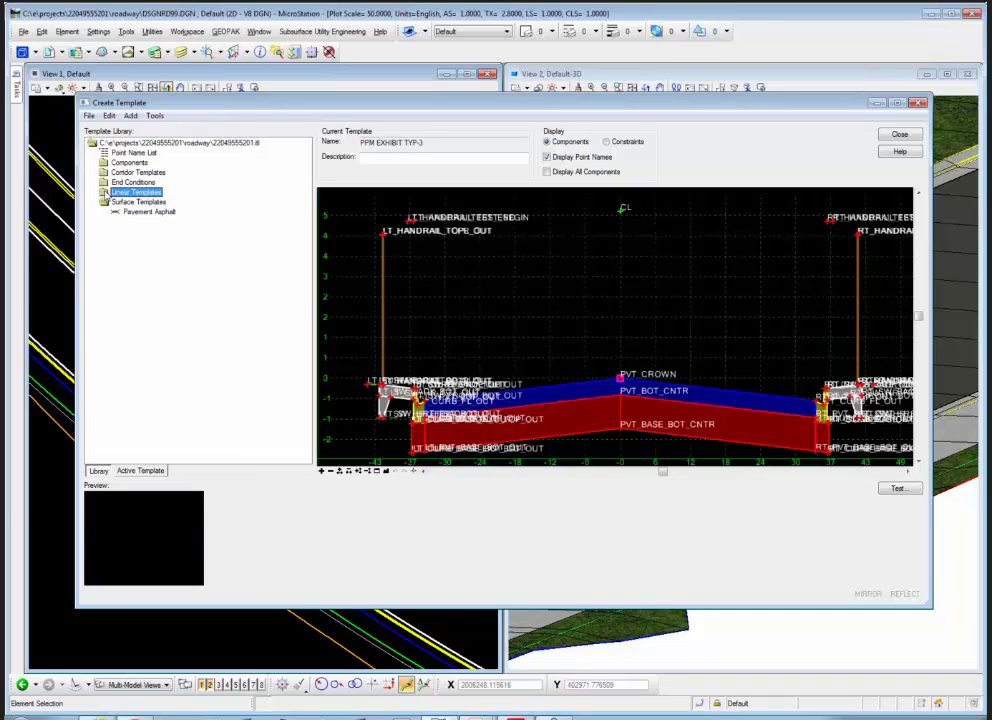
left_click(106, 203)
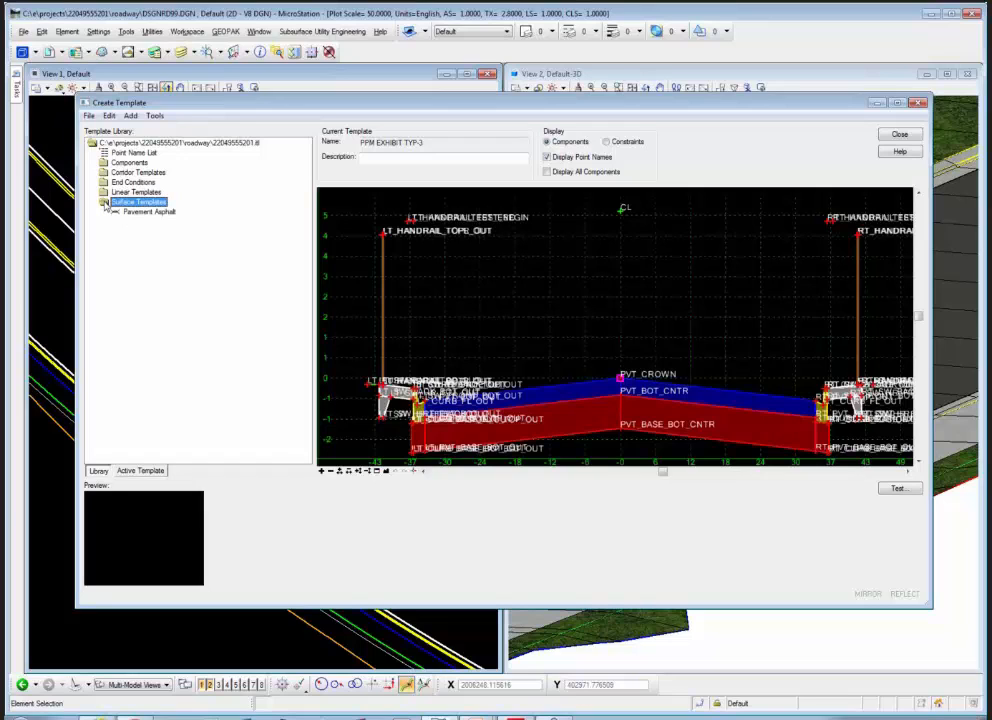
double_click(104, 203)
left_click_drag(314, 320, 260, 320)
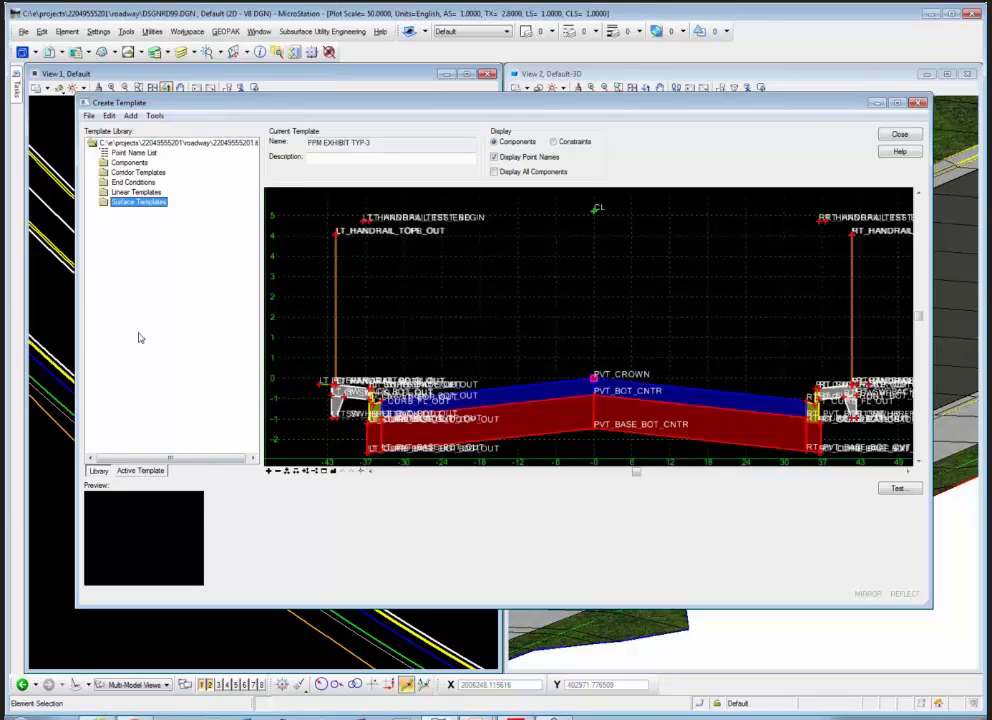
Step: Examine the points, components, end condition branches, display rules and parametric constraints of the active PPM EXHIBIT TYP-3 template
double_click(106, 163)
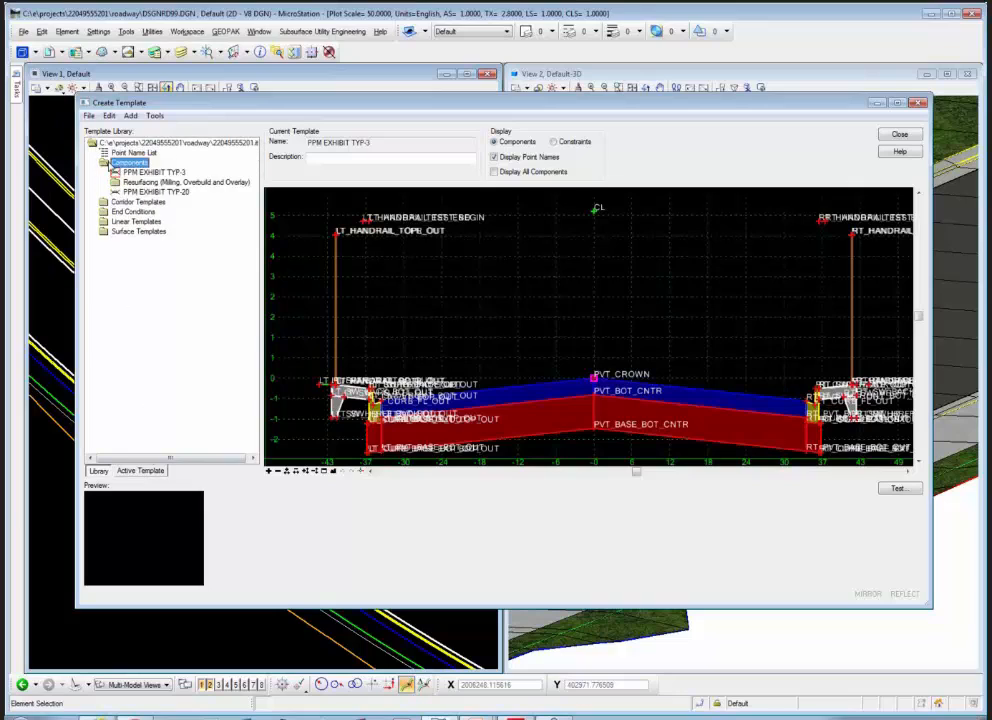
left_click(115, 175)
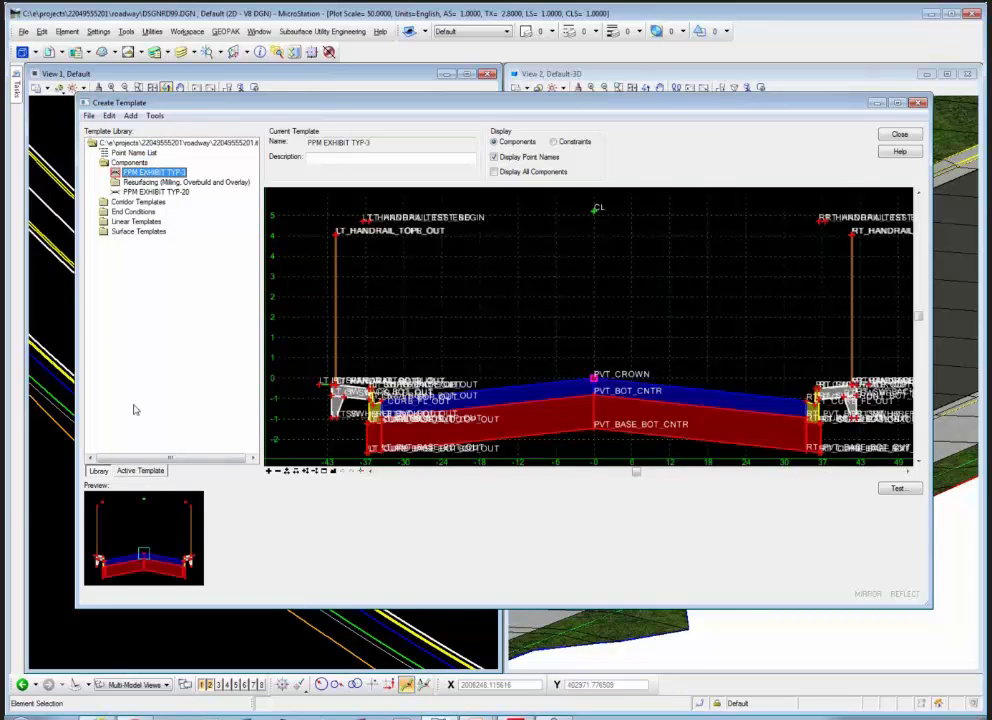
left_click(141, 471)
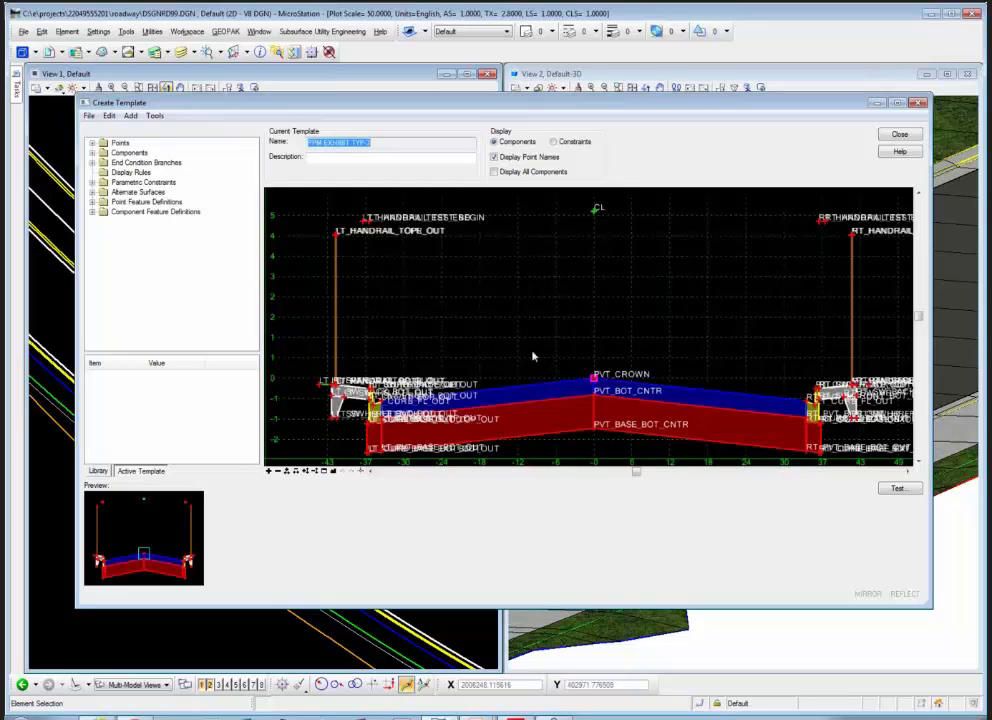
left_click(92, 144)
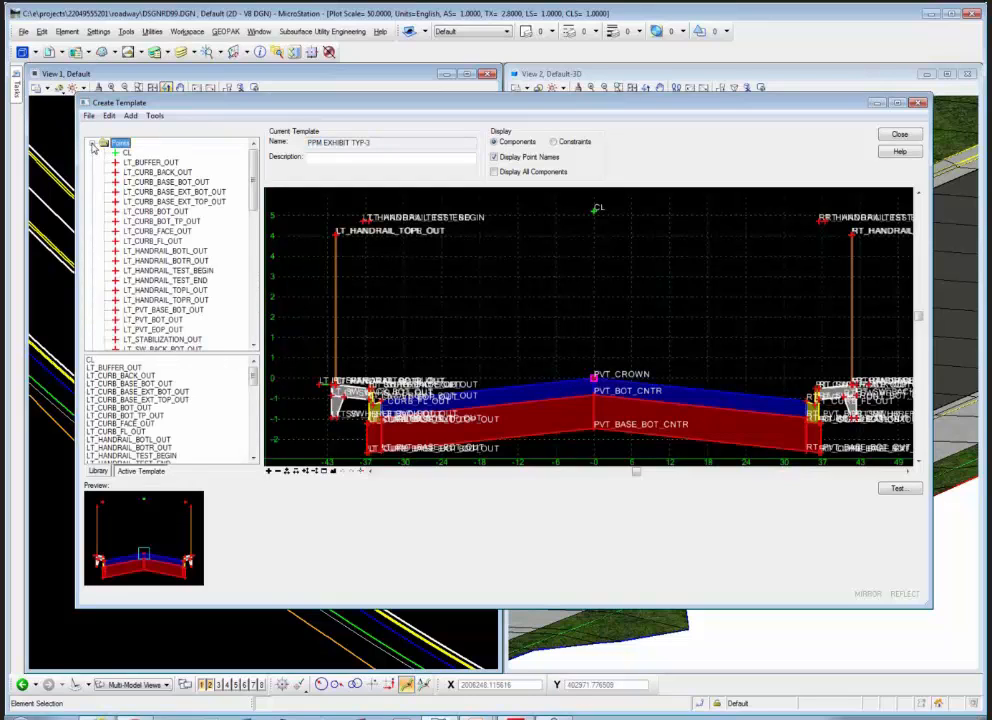
left_click(92, 144)
left_click(92, 153)
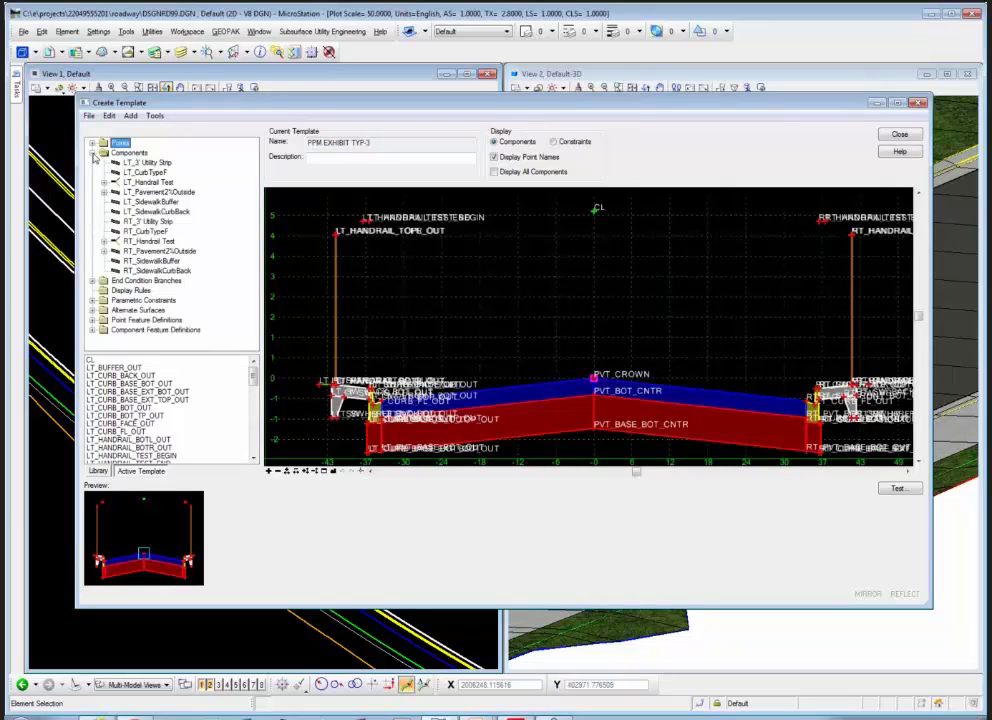
left_click(92, 153)
left_click(92, 162)
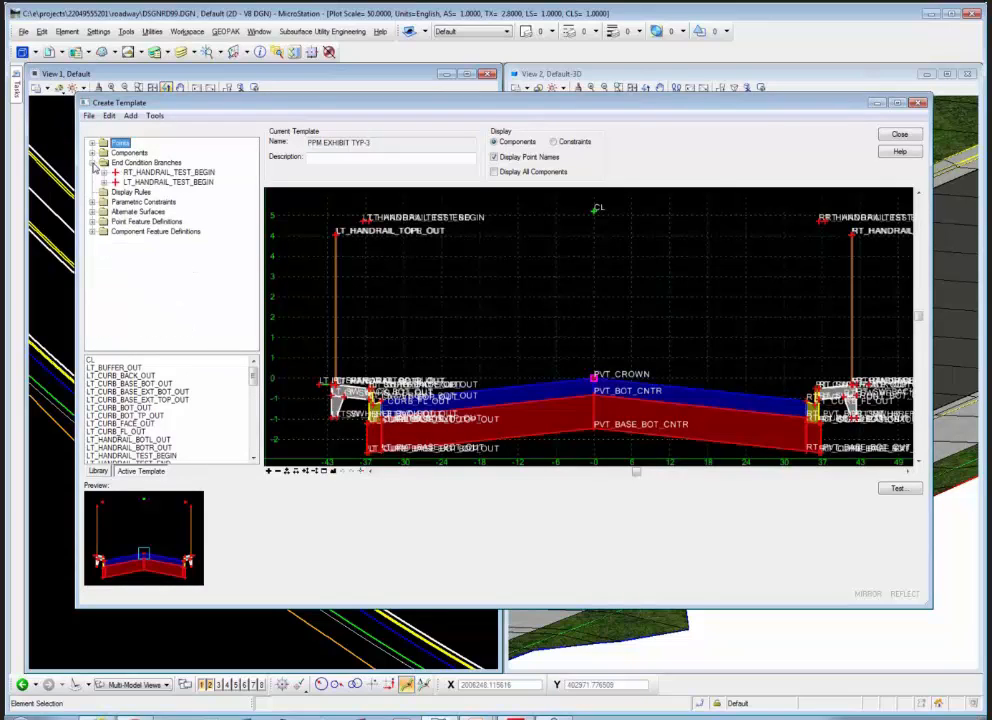
left_click(92, 163)
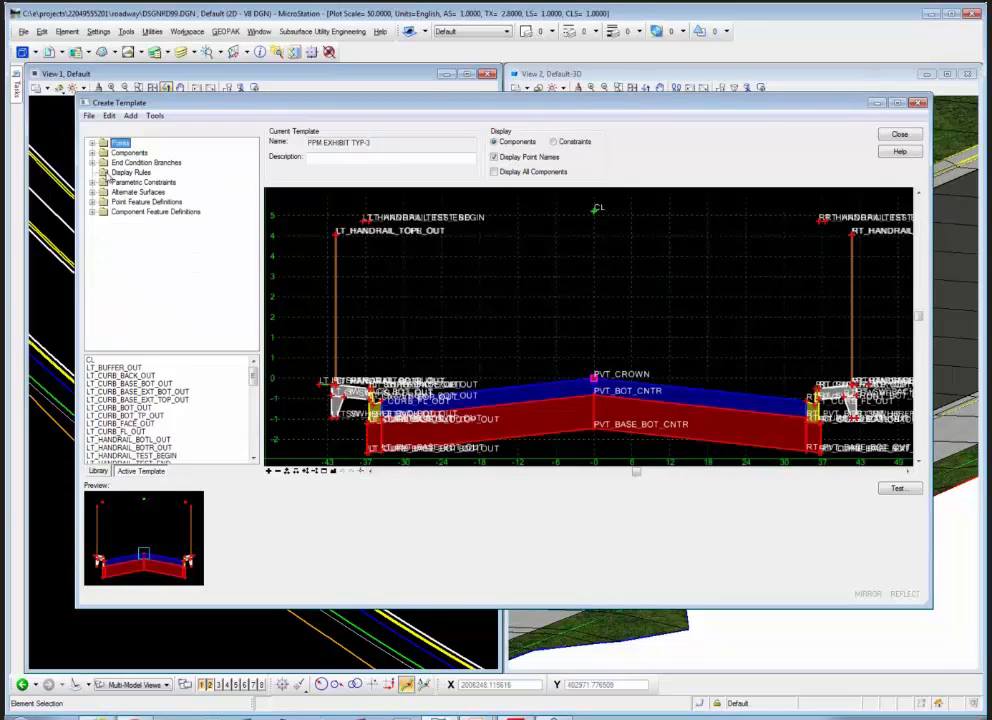
left_click(105, 173)
left_click(92, 143)
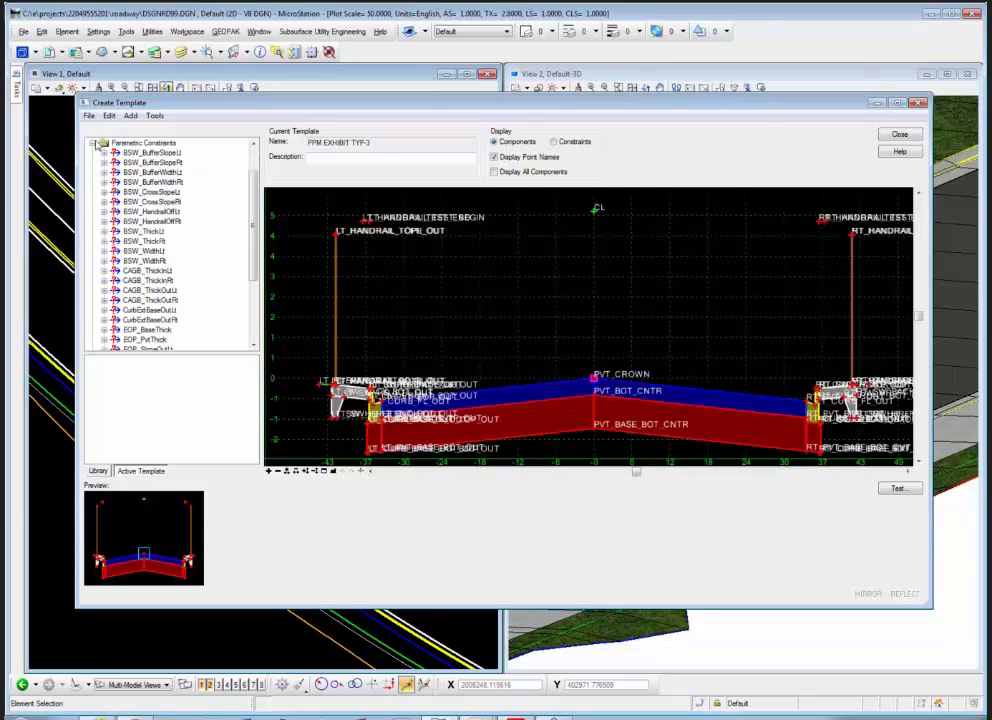
left_click(92, 143)
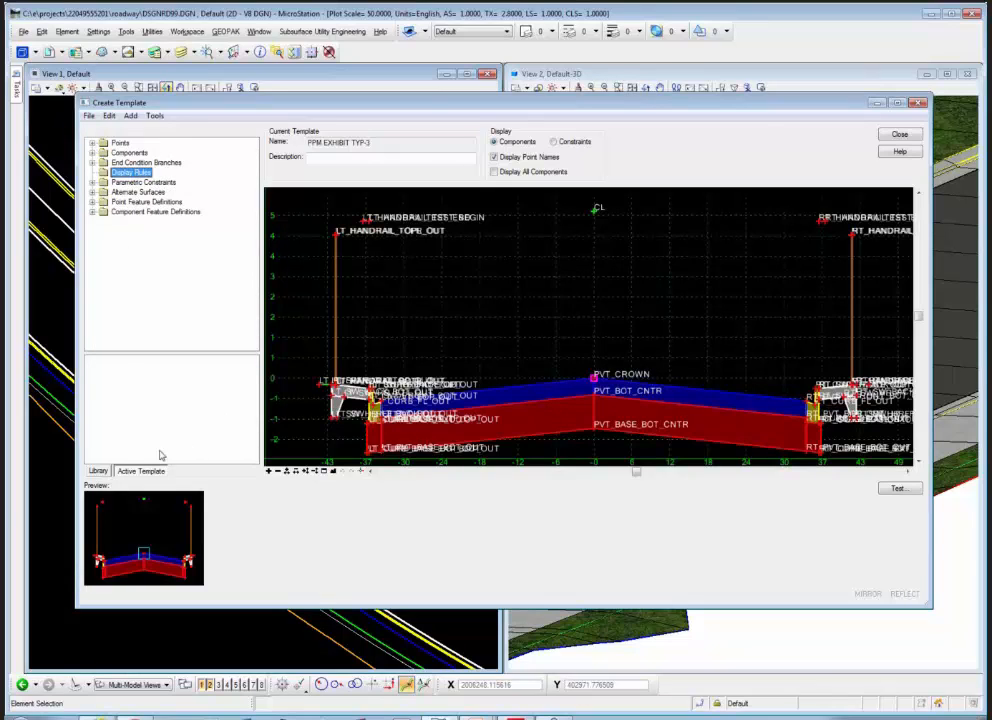
Step: Open Pvt Overlay Left from the Overlay folder under Resurfacing (Milling, Overbuild and Overlay) as the active template
left_click(100, 472)
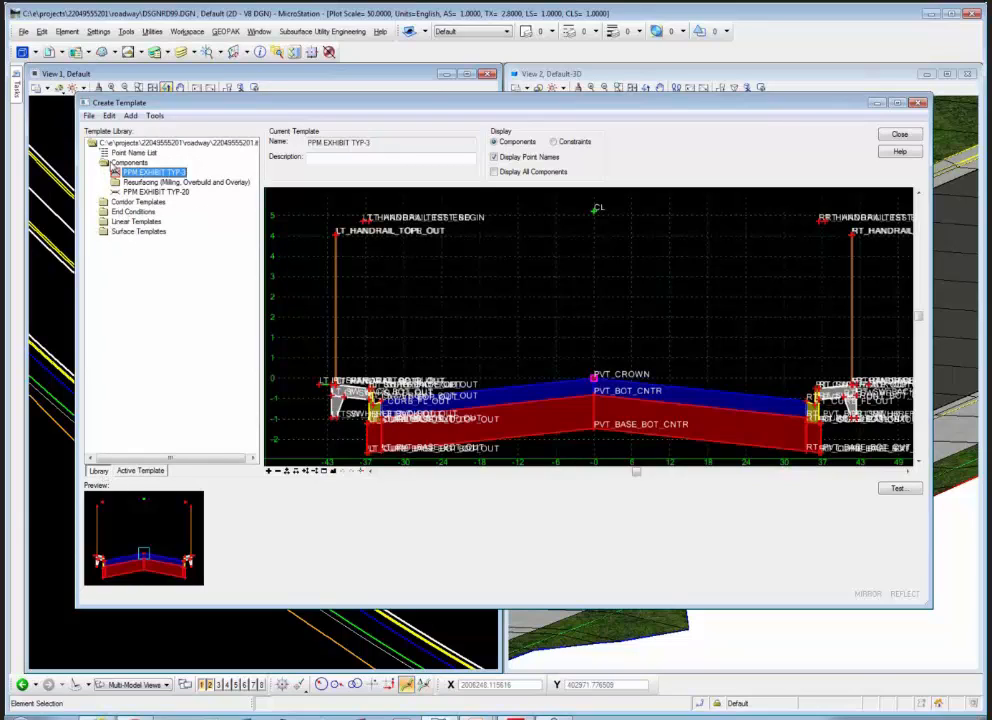
double_click(130, 183)
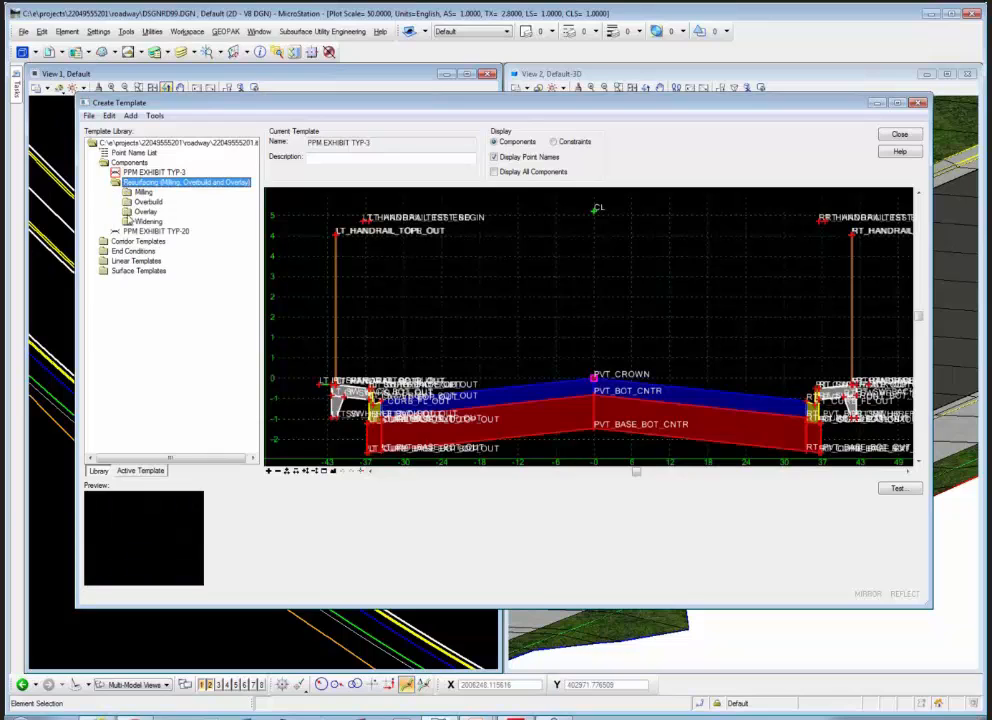
double_click(130, 211)
left_click(167, 221)
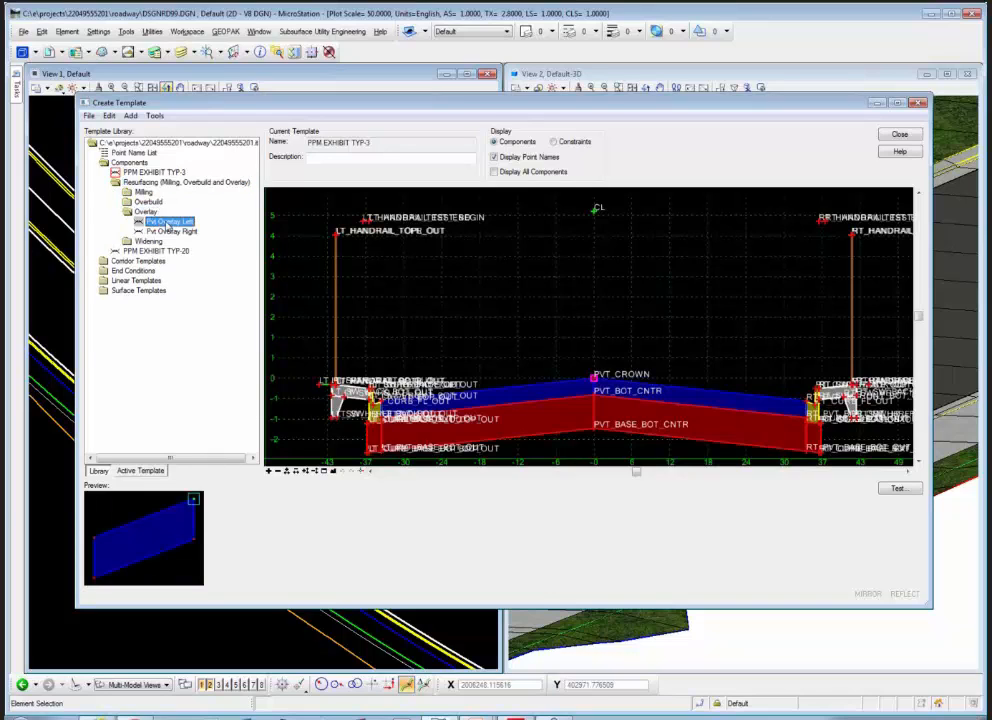
double_click(167, 222)
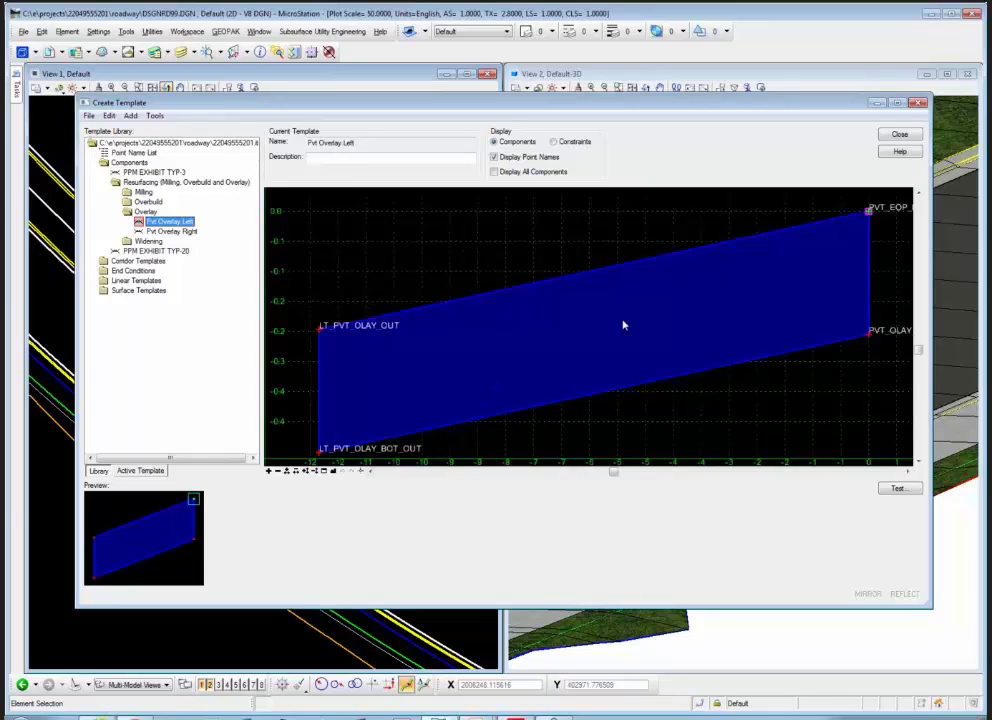
Step: Examine the points and the LT_PvtOverlay component of the active Pvt Overlay Left template
left_click(140, 470)
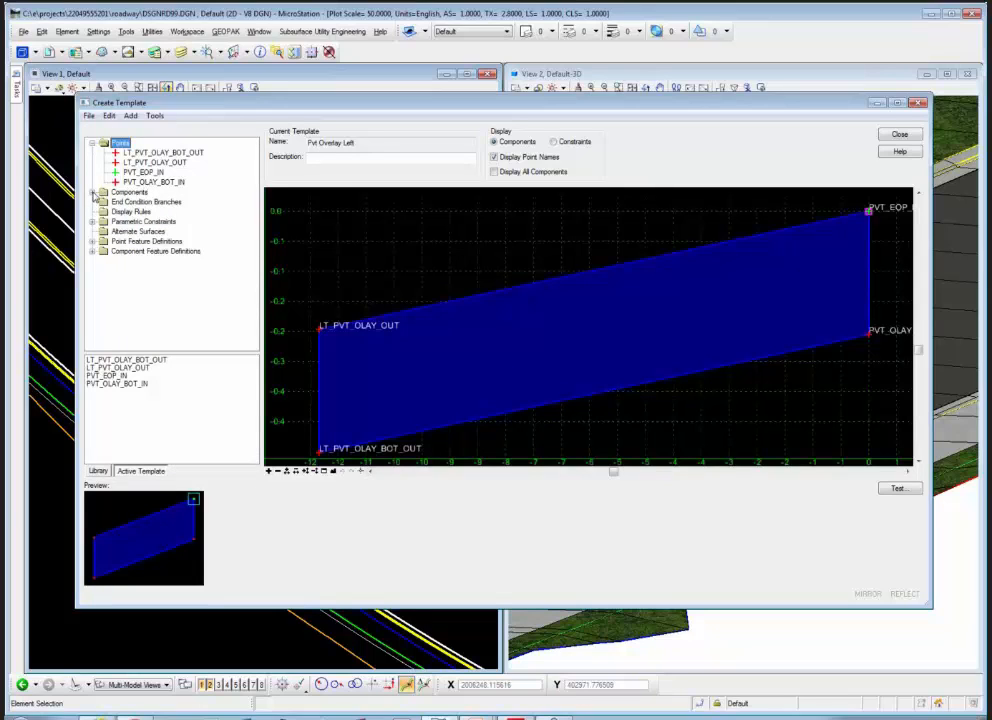
left_click(93, 194)
left_click(146, 202)
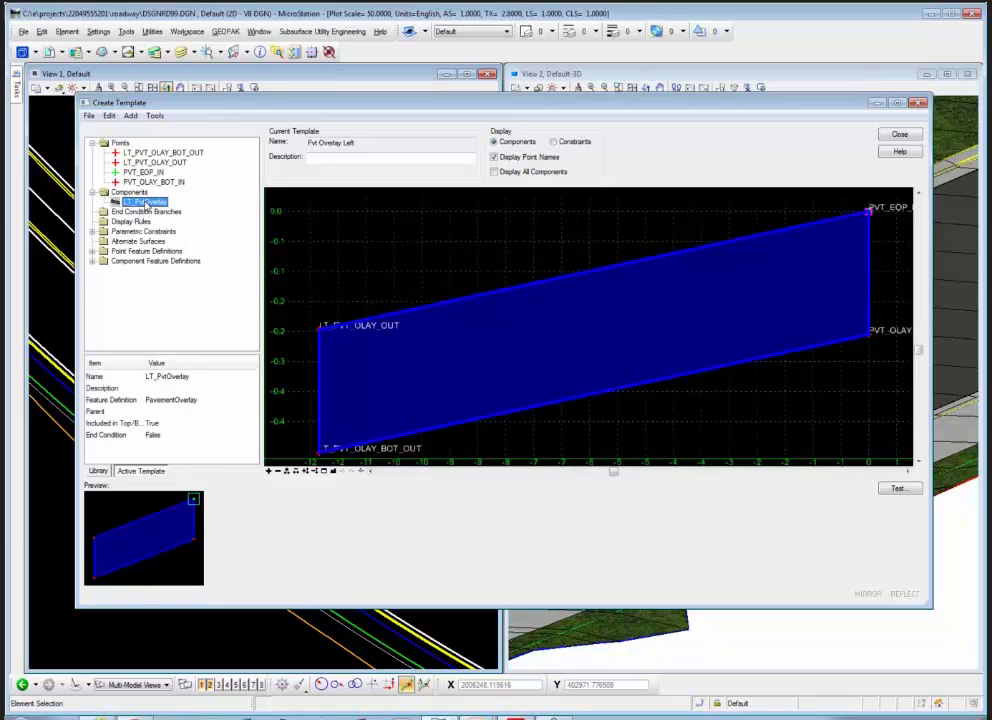
left_click(92, 192)
left_click(92, 143)
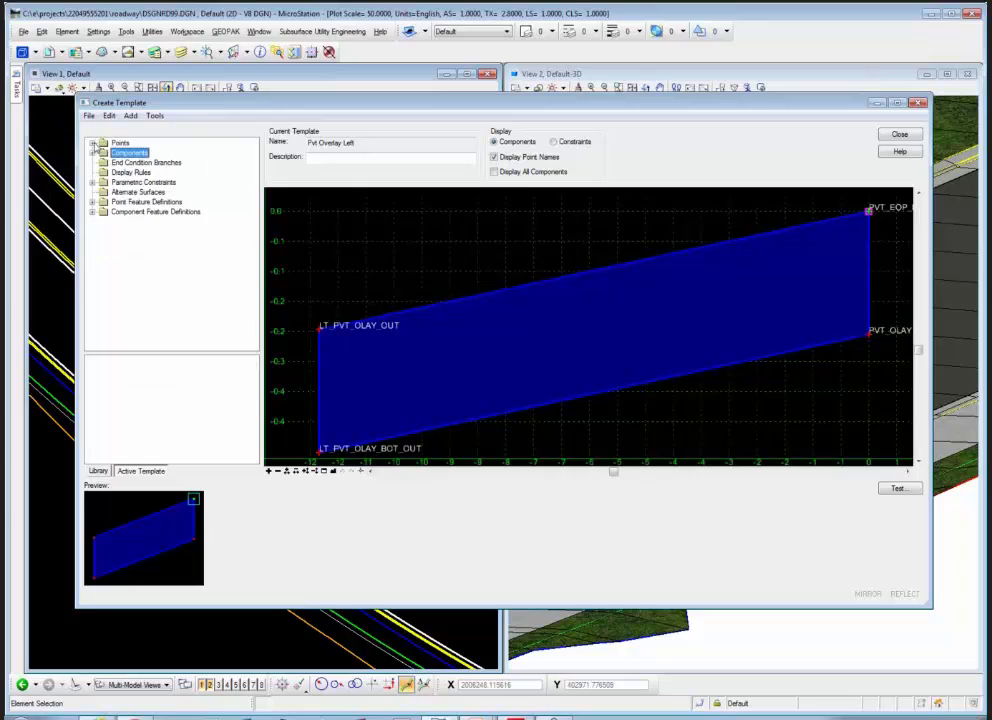
left_click(92, 152)
left_click(92, 152)
left_click(92, 143)
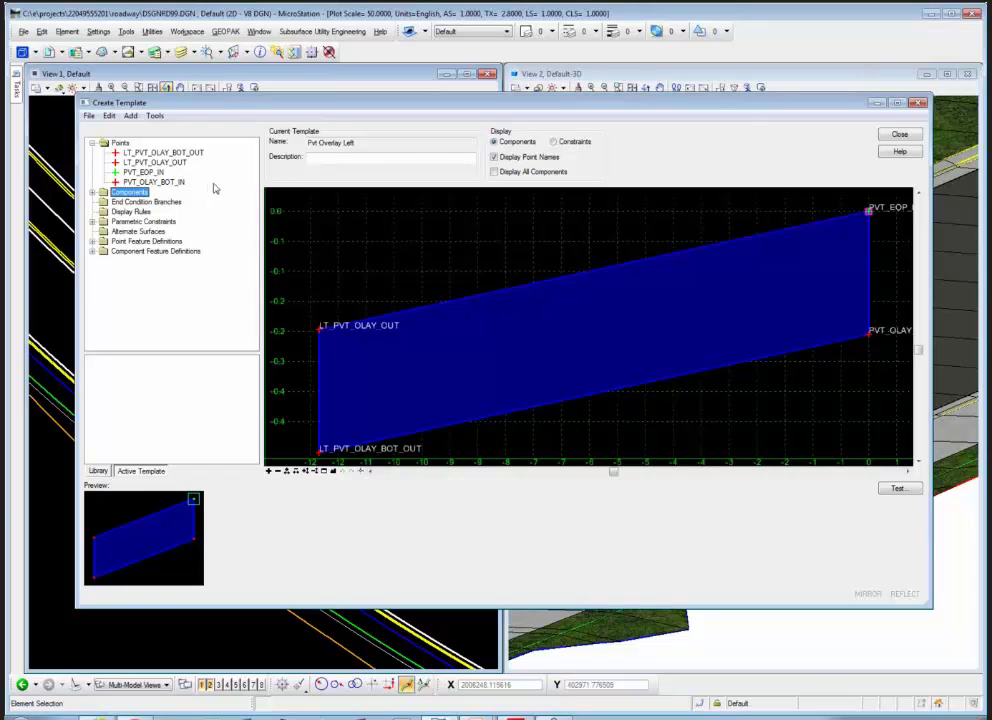
scroll(665, 264, "down", 1)
scroll(665, 264, "down", 1)
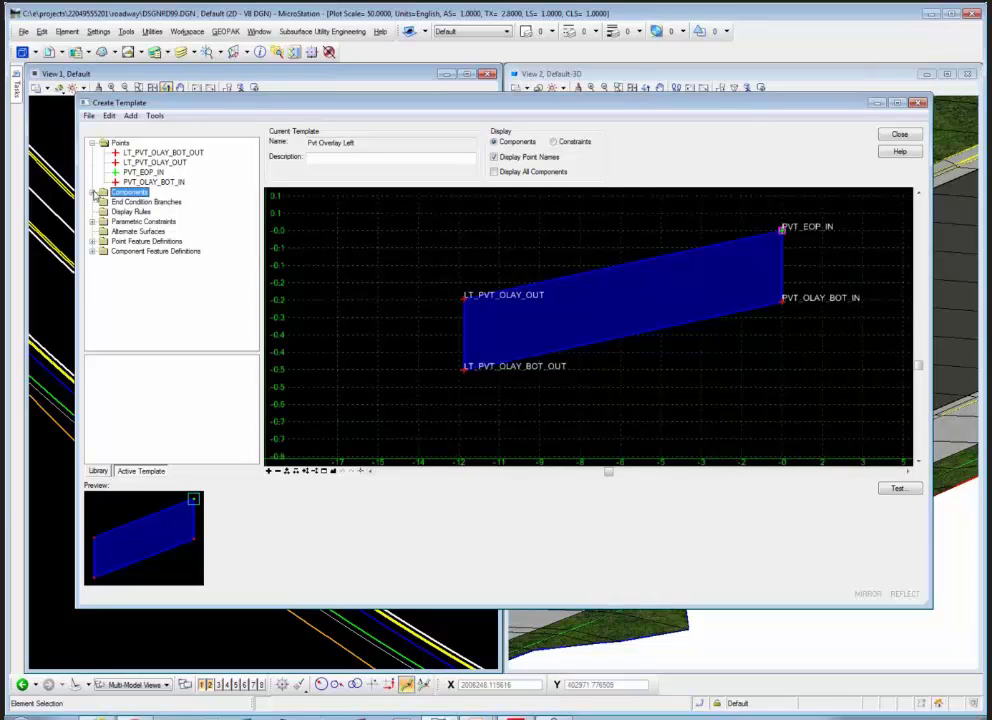
Step: Examine which points the slope, thickness and width parametric constraints control, and check the default value of OLAY_PvtThick
left_click(93, 222)
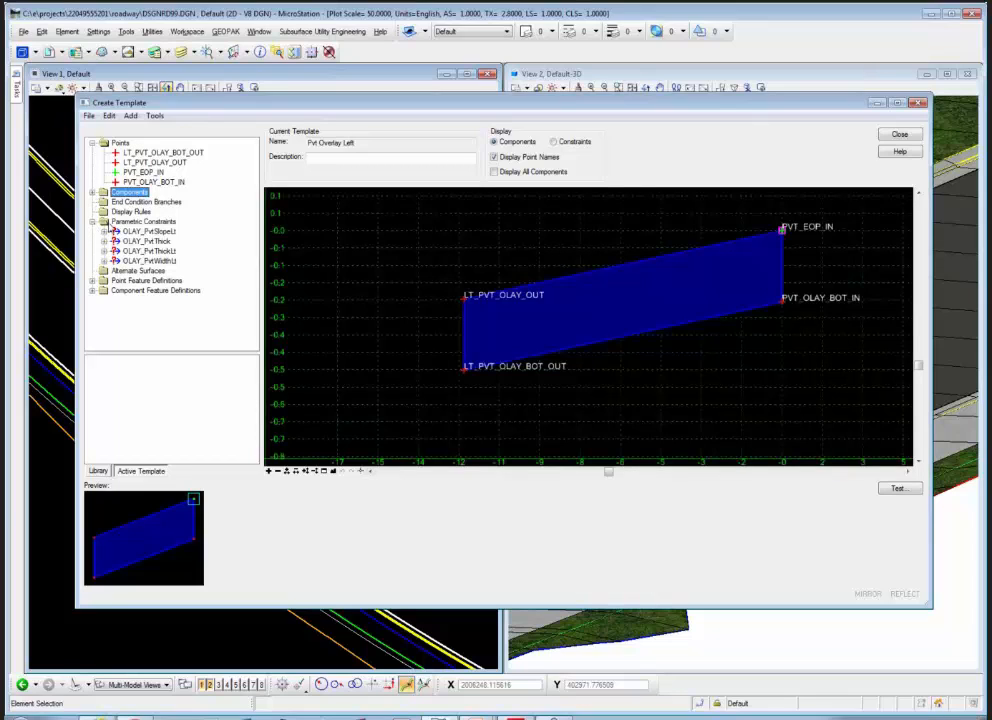
left_click(148, 232)
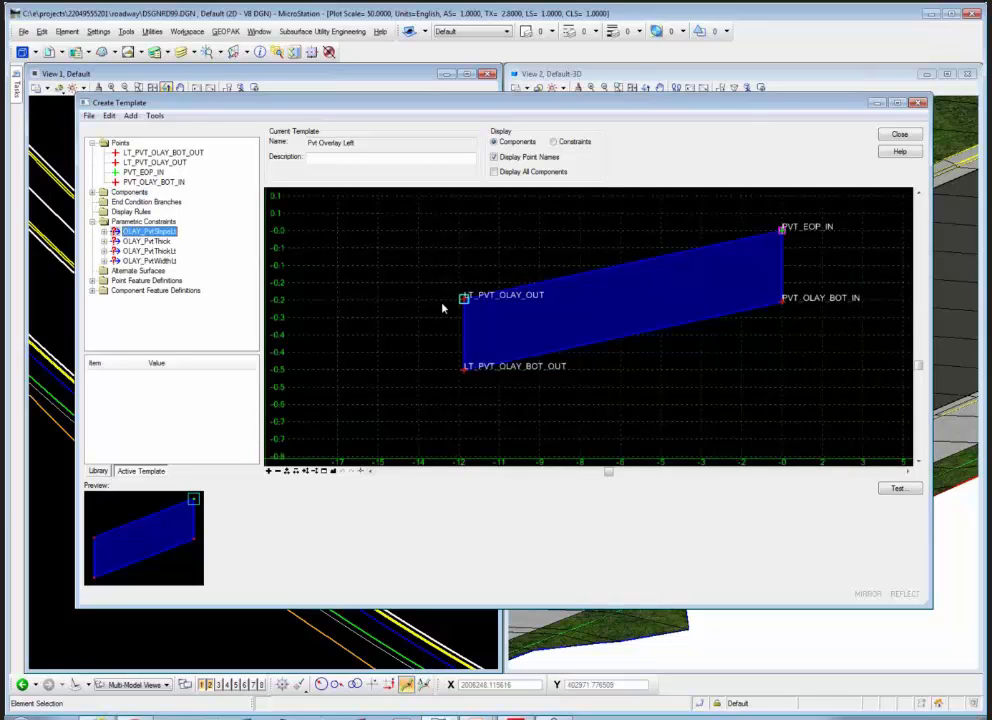
left_click(136, 243)
left_click(134, 252)
left_click(142, 262)
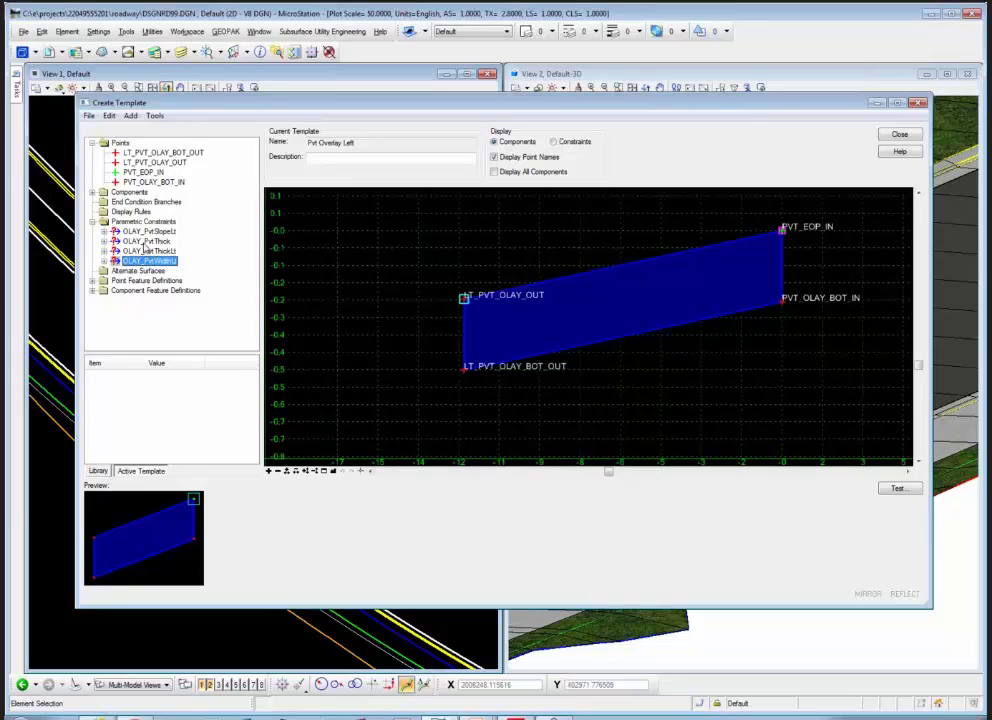
left_click(145, 242)
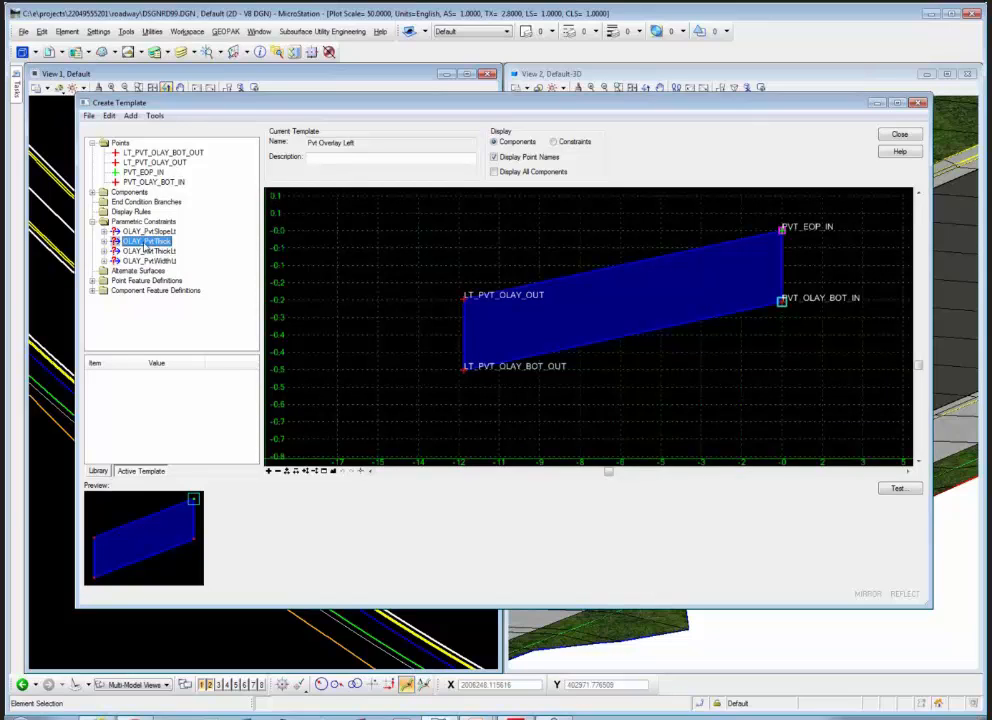
double_click(145, 245)
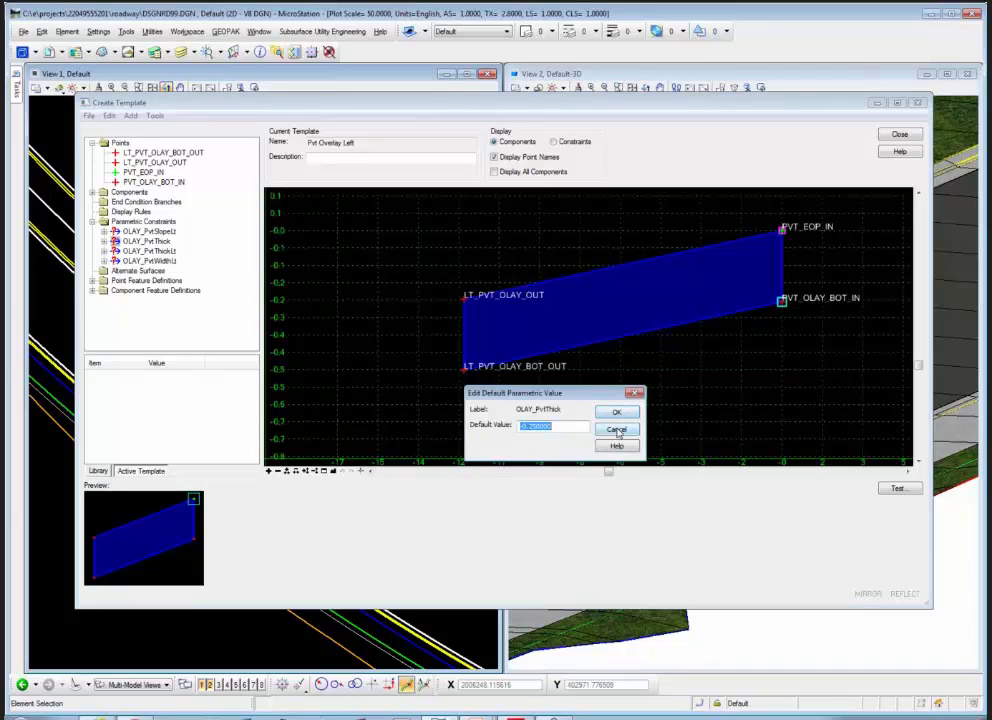
left_click(617, 430)
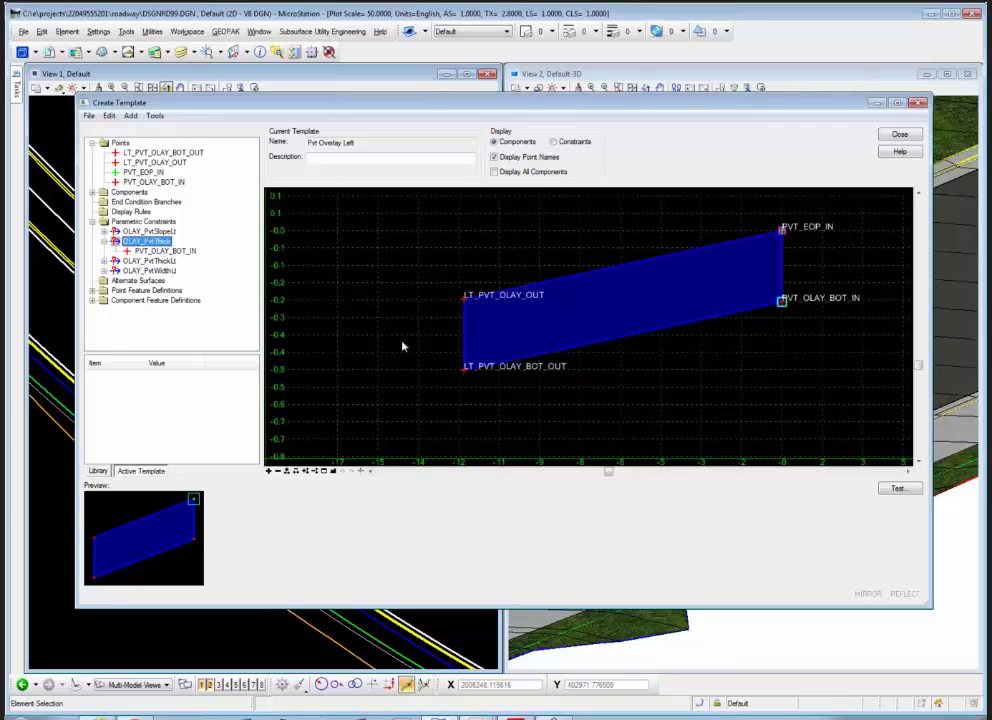
Step: Change the vertical constraint label of point LT_PVT_OLAY_BOT_OUT to OLAY_PvtThick and apply it
right_click(474, 374)
left_click(485, 388)
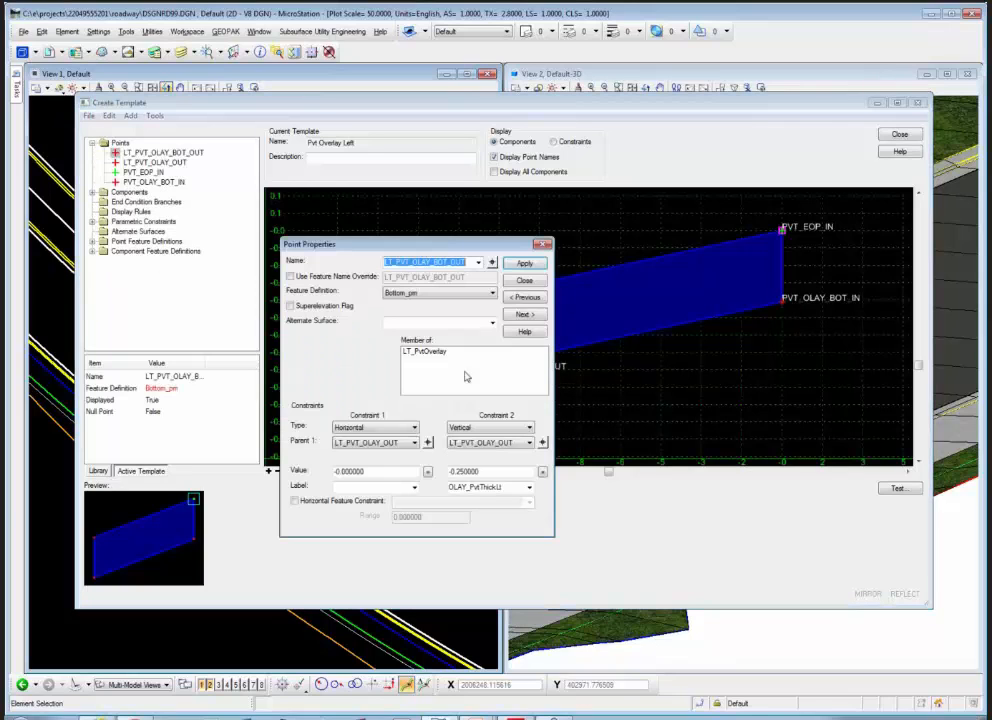
double_click(507, 487)
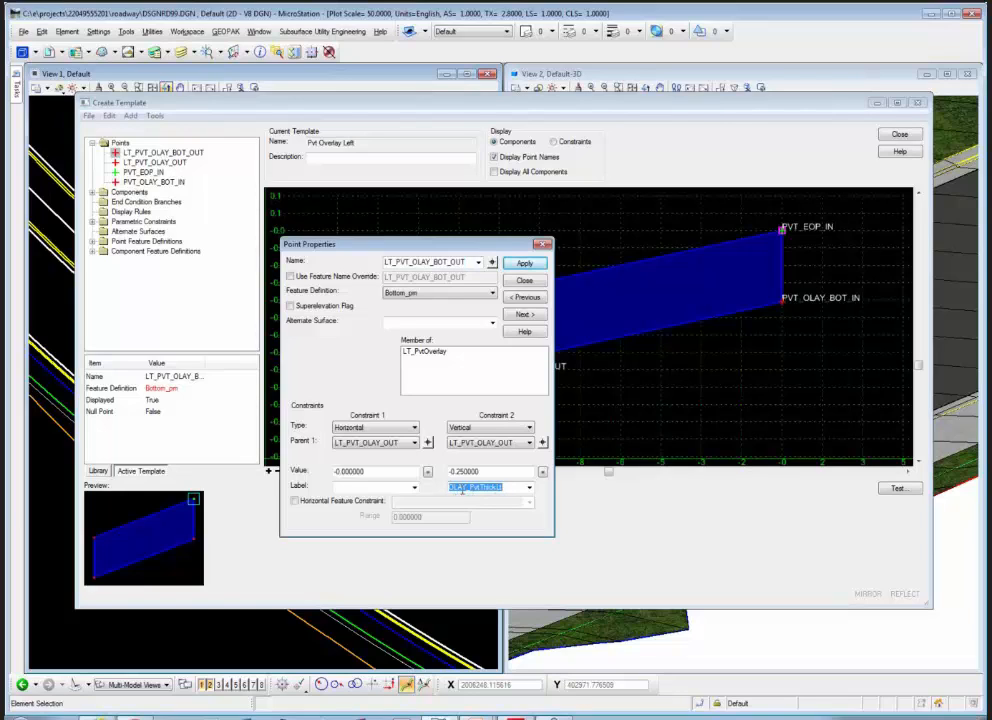
left_click(507, 490)
left_click(524, 263)
left_click(524, 280)
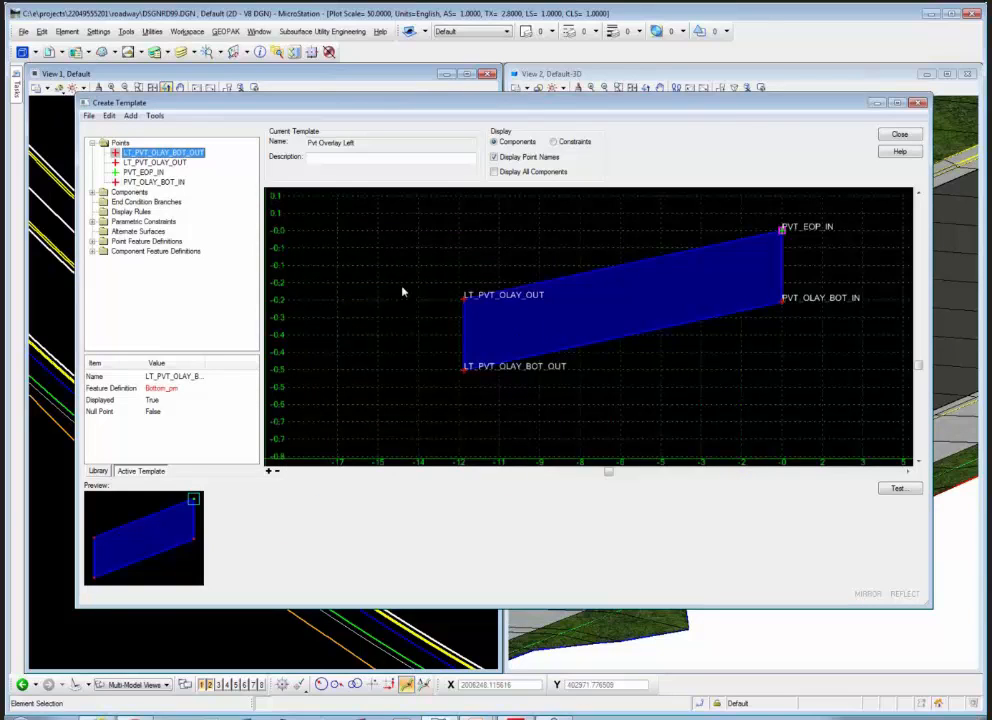
Step: Set the default value of the OLAY_PvtThick parametric constraint to -0.5
left_click(92, 221)
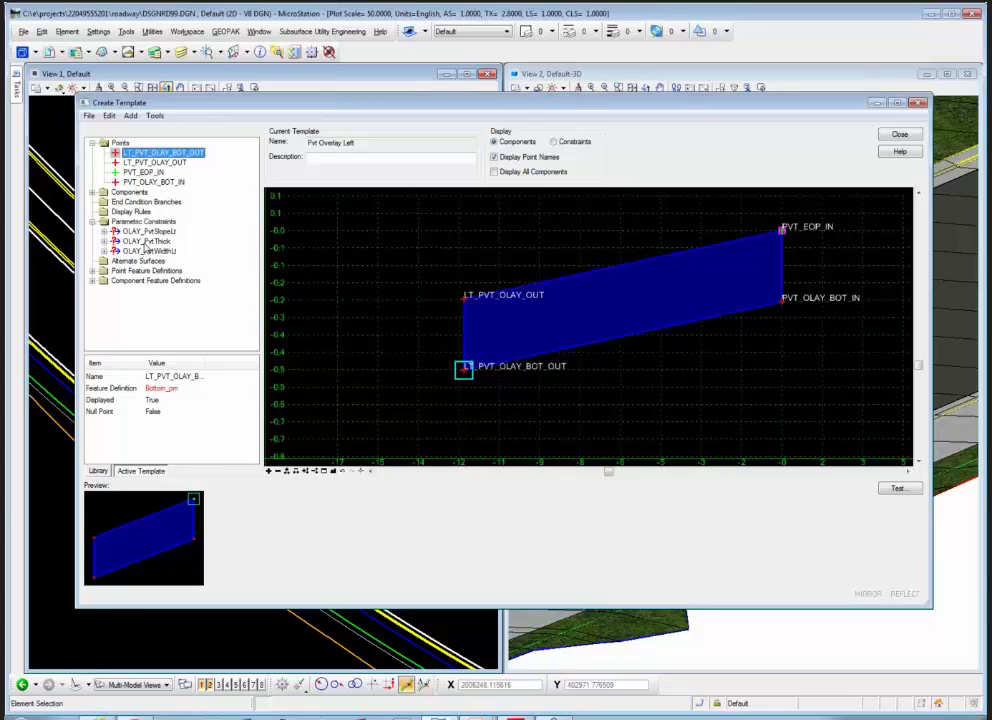
double_click(146, 242)
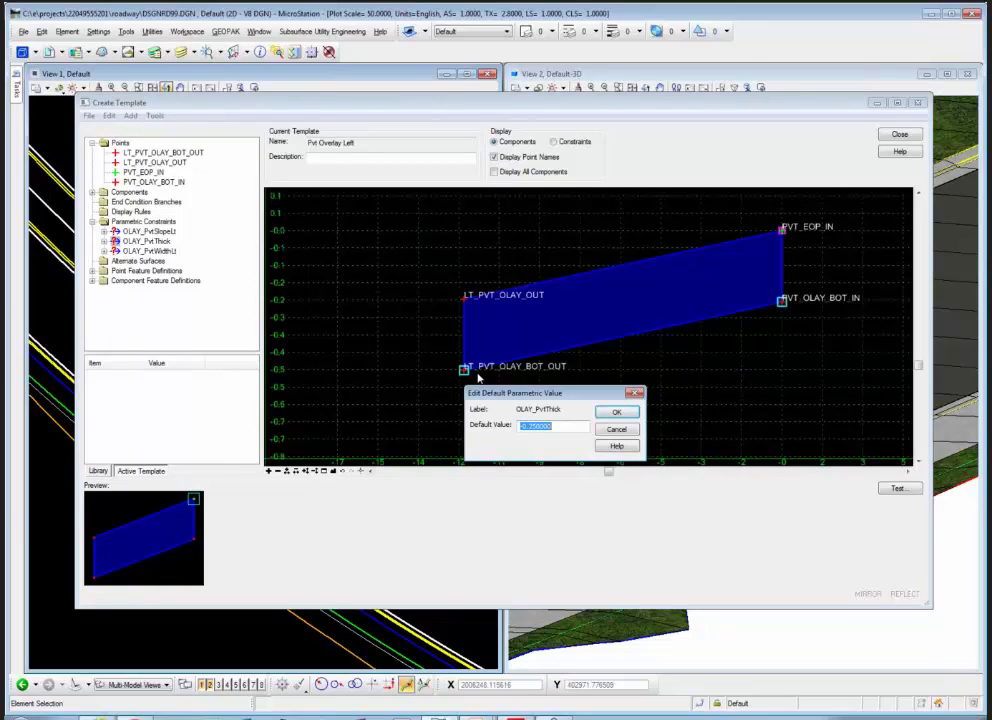
type("-")
type(".5")
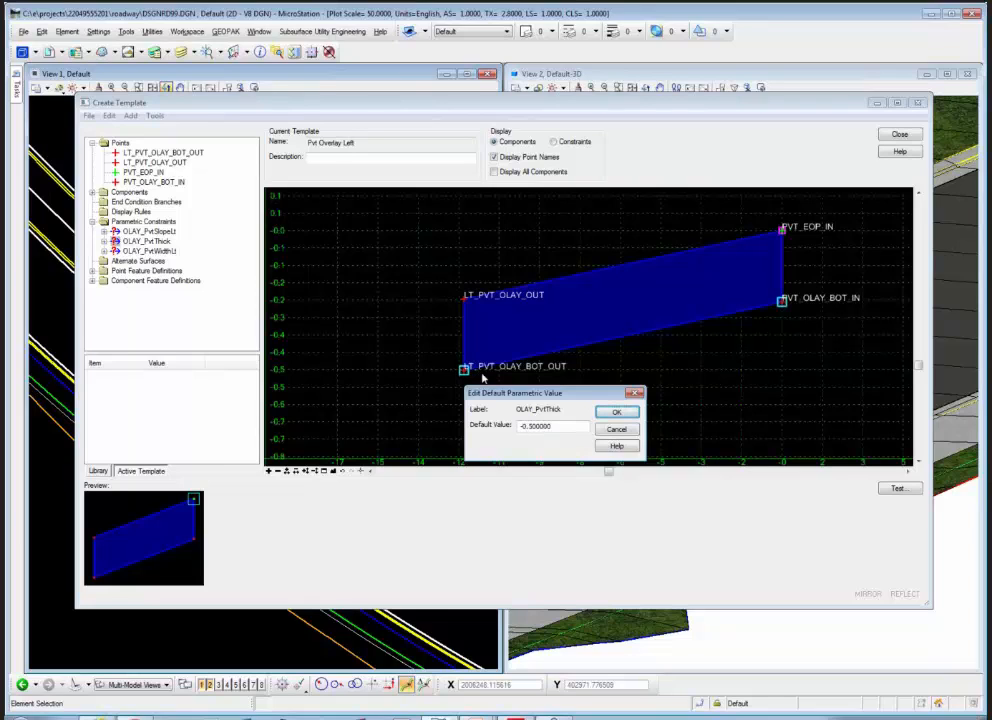
left_click(616, 412)
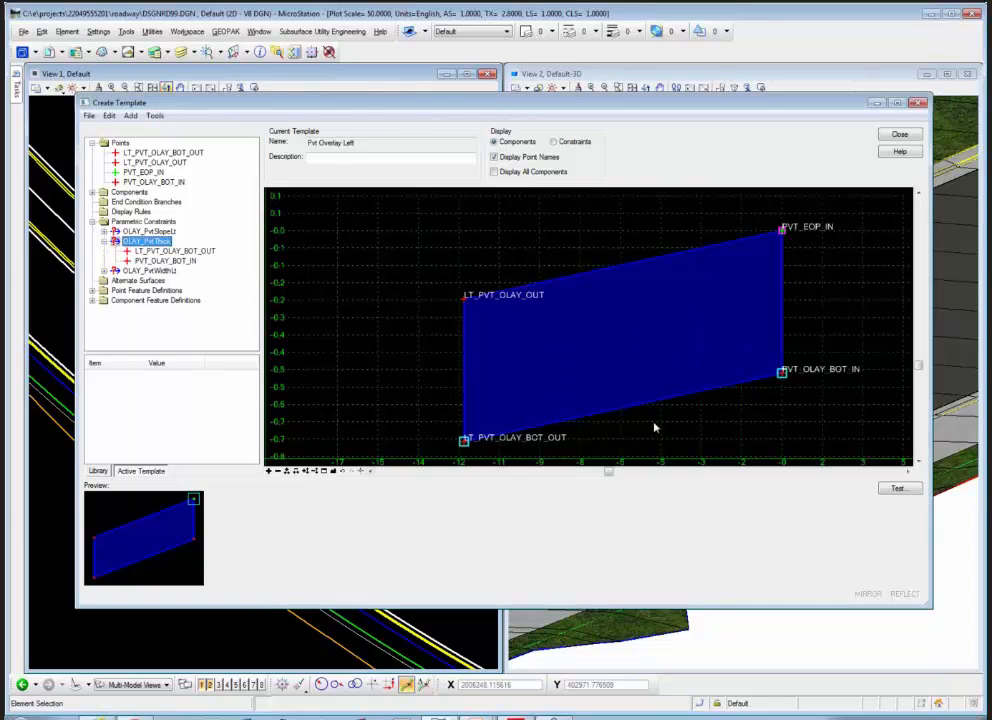
mouse_move(482, 438)
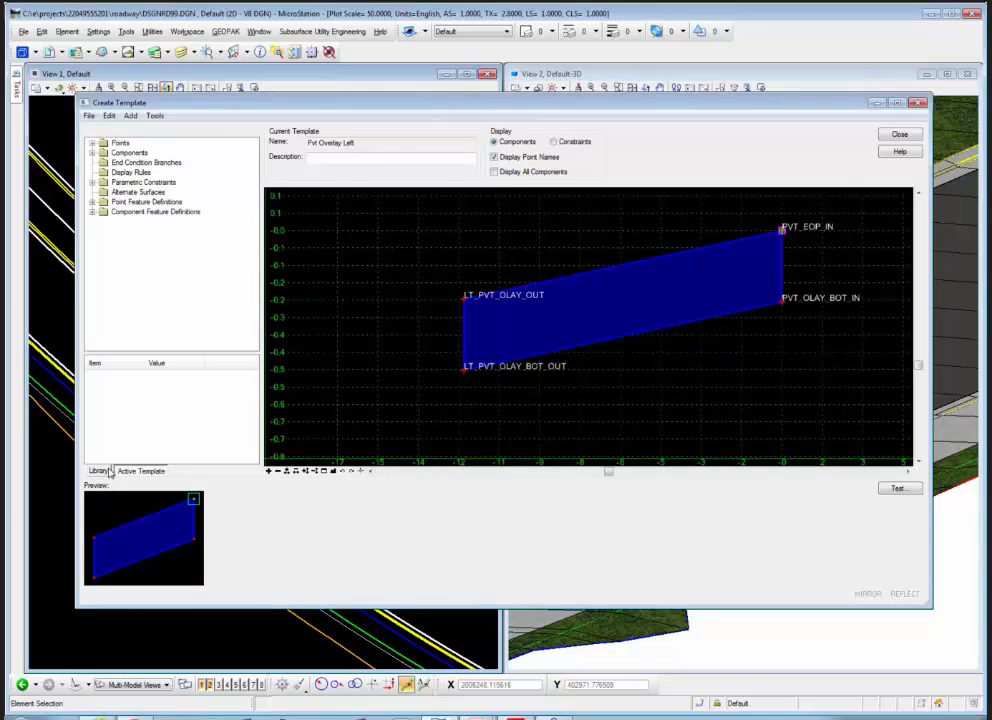
Step: Make the PPM EXHIBIT TYP-3 template active and examine its LT_Handrail Test component and nested components
left_click(99, 471)
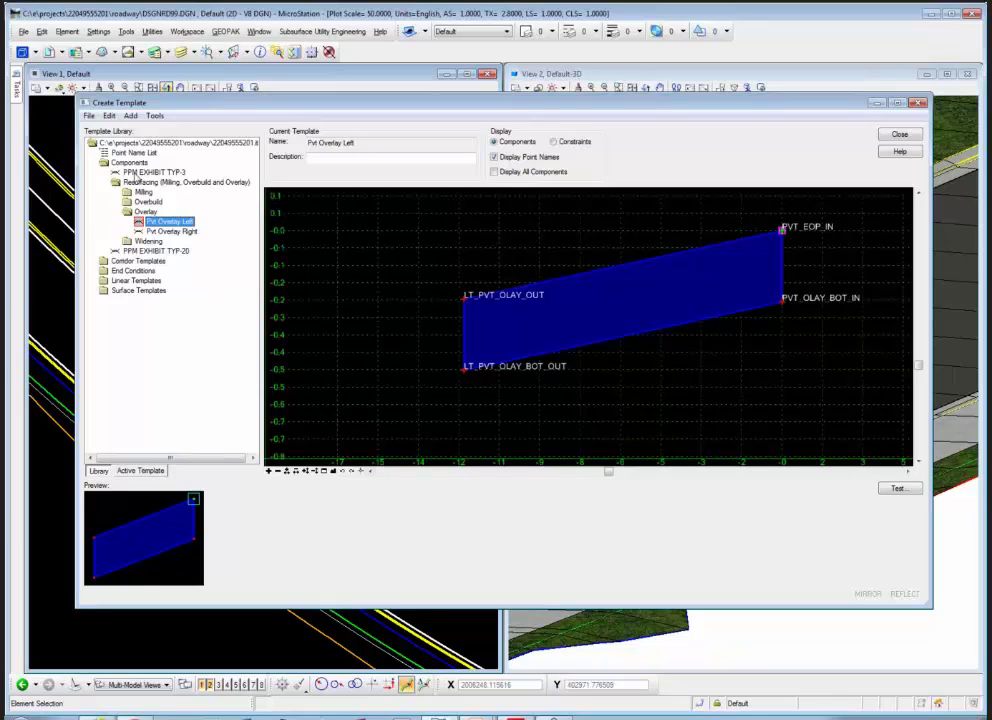
double_click(150, 172)
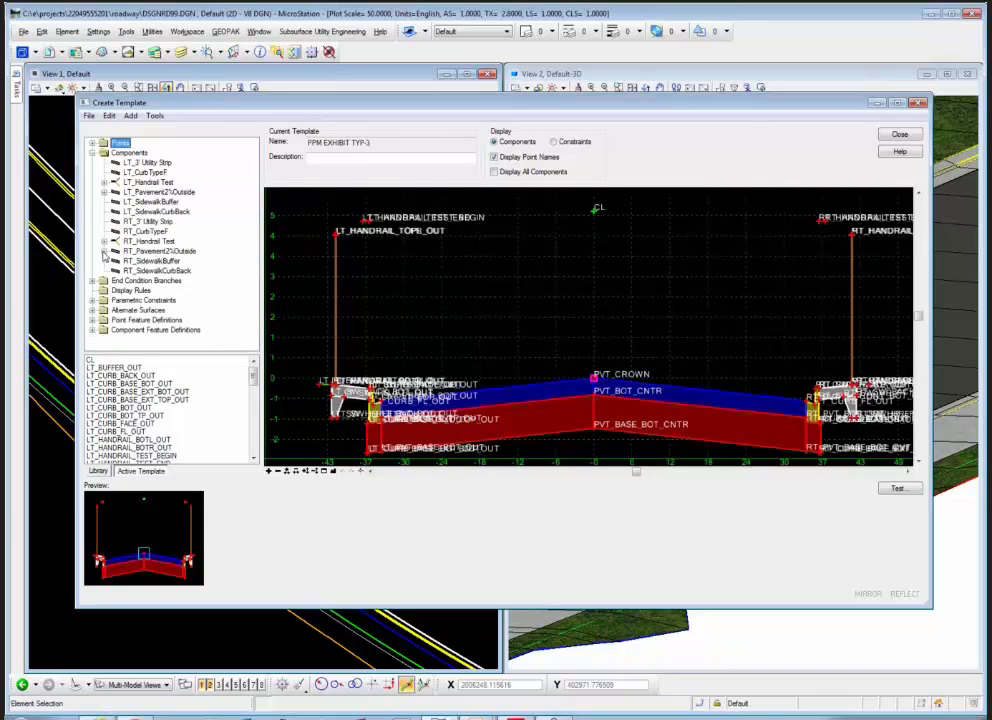
left_click(104, 192)
left_click(104, 192)
left_click(104, 183)
left_click(104, 183)
left_click(104, 183)
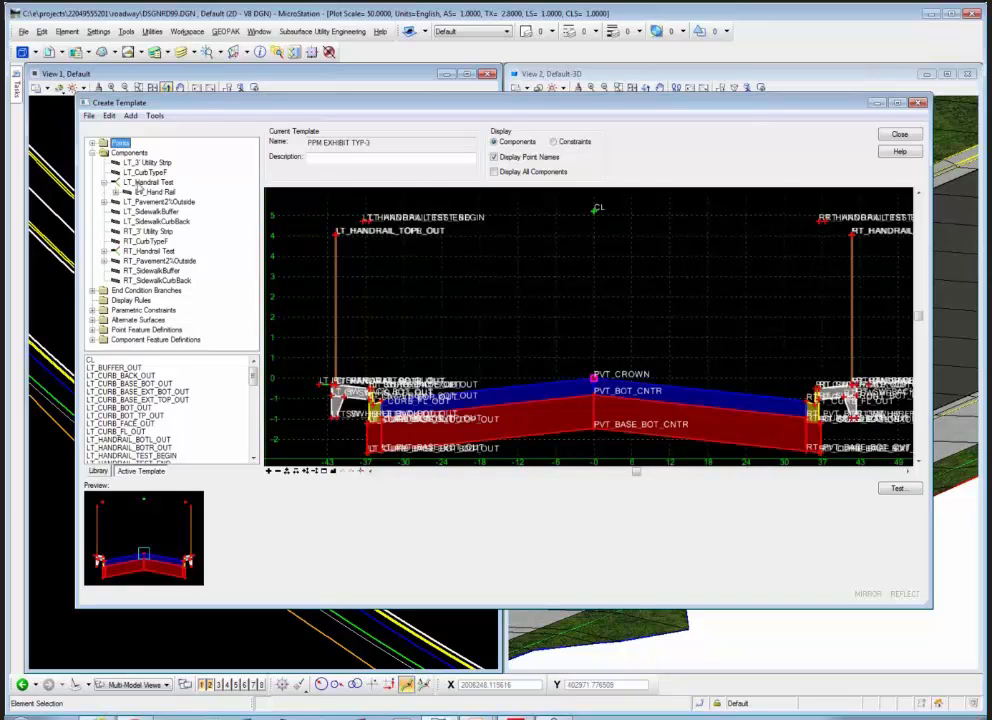
left_click(146, 182)
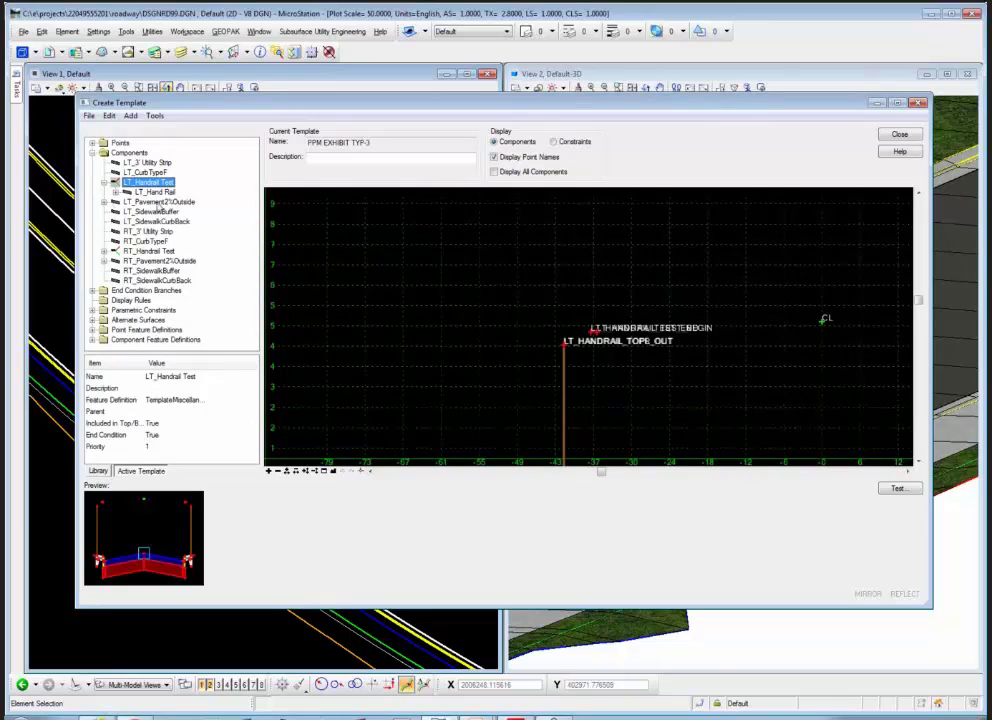
left_click(104, 183)
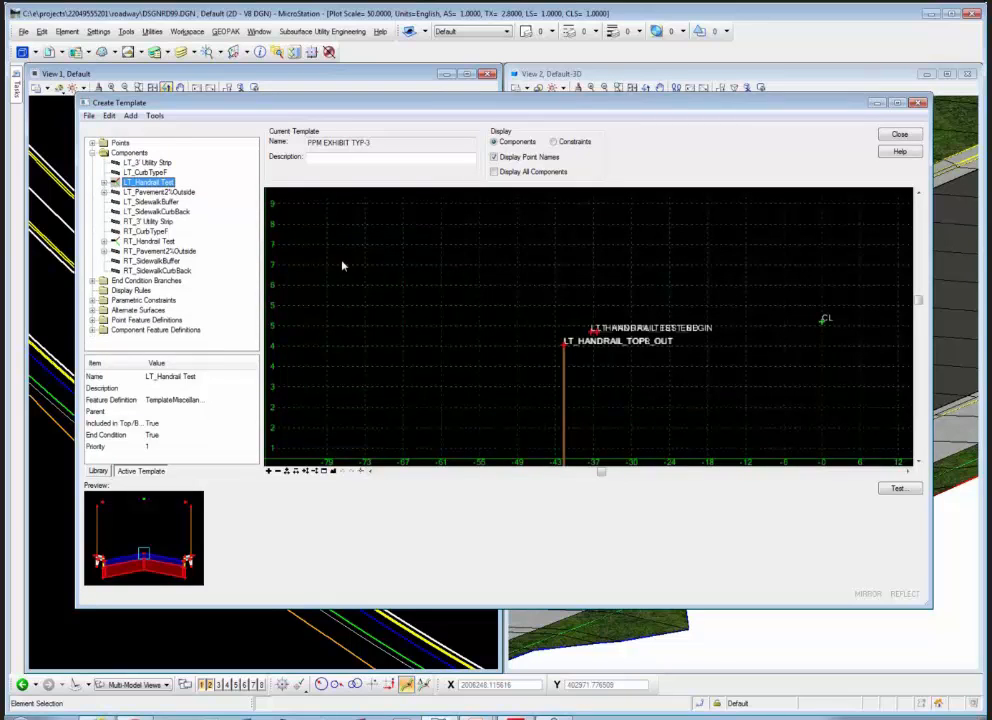
Step: Turn off the display of point names for the PPM EXHIBIT TYP-3 template
scroll(431, 276, "down", 4)
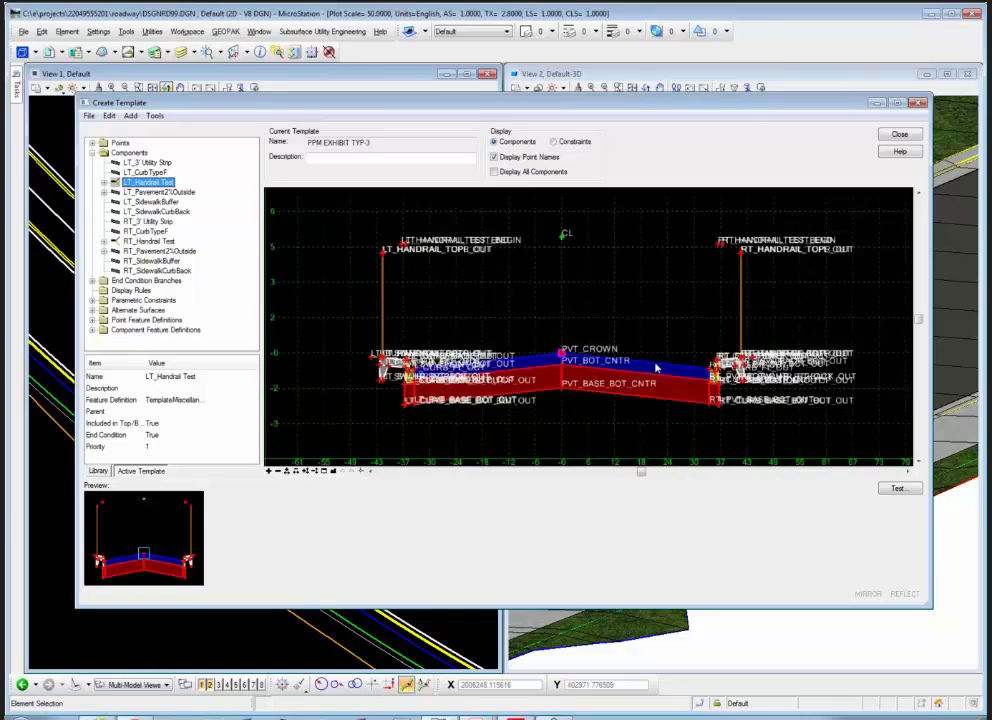
mouse_move(656, 369)
middle_click_drag(550, 289, 737, 377)
scroll(571, 270, "down", 2)
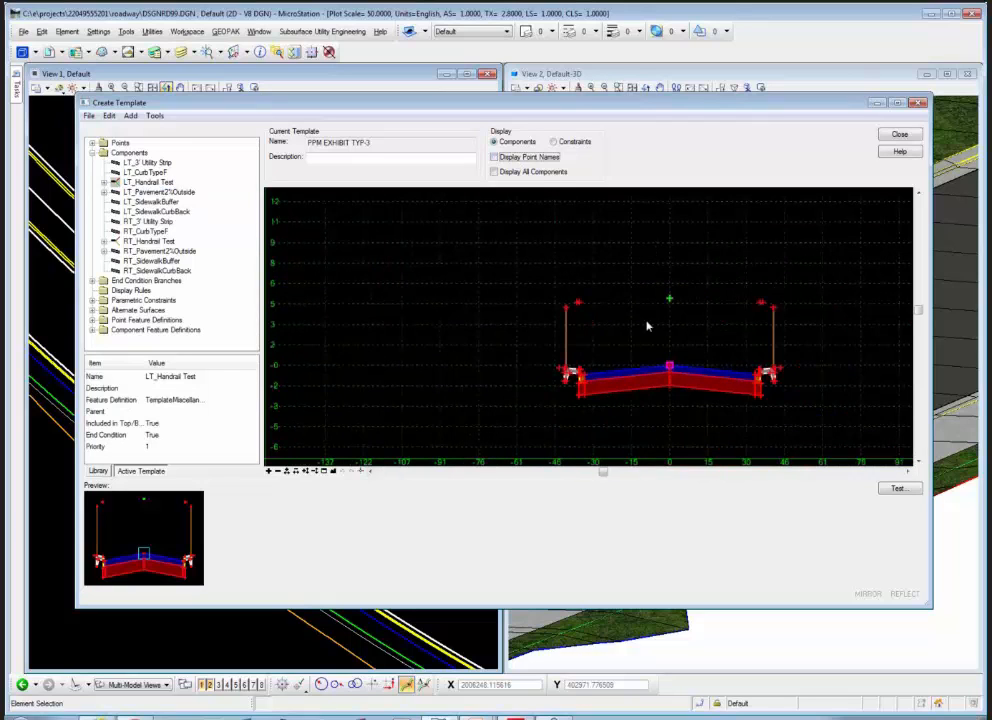
scroll(804, 403, "up", 3)
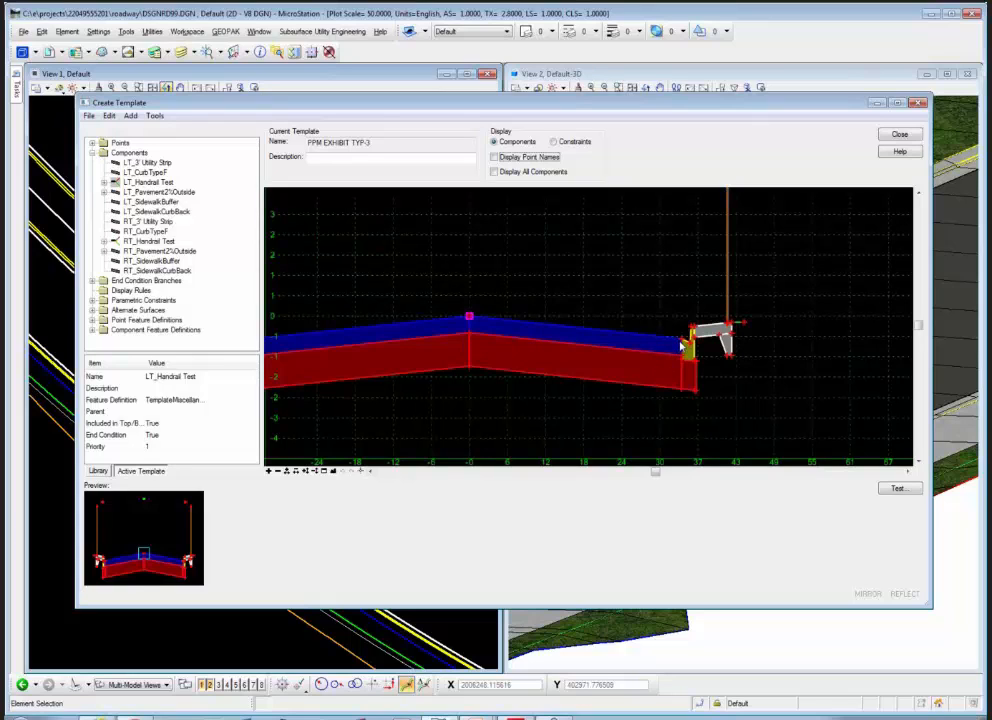
Step: Assign RT_SidewalkCurbBack as the parent of RT_SidewalkBuffer, and RT_CurbTypeF as the parent of RT_SidewalkCurbBack
mouse_move(710, 331)
double_click(738, 327)
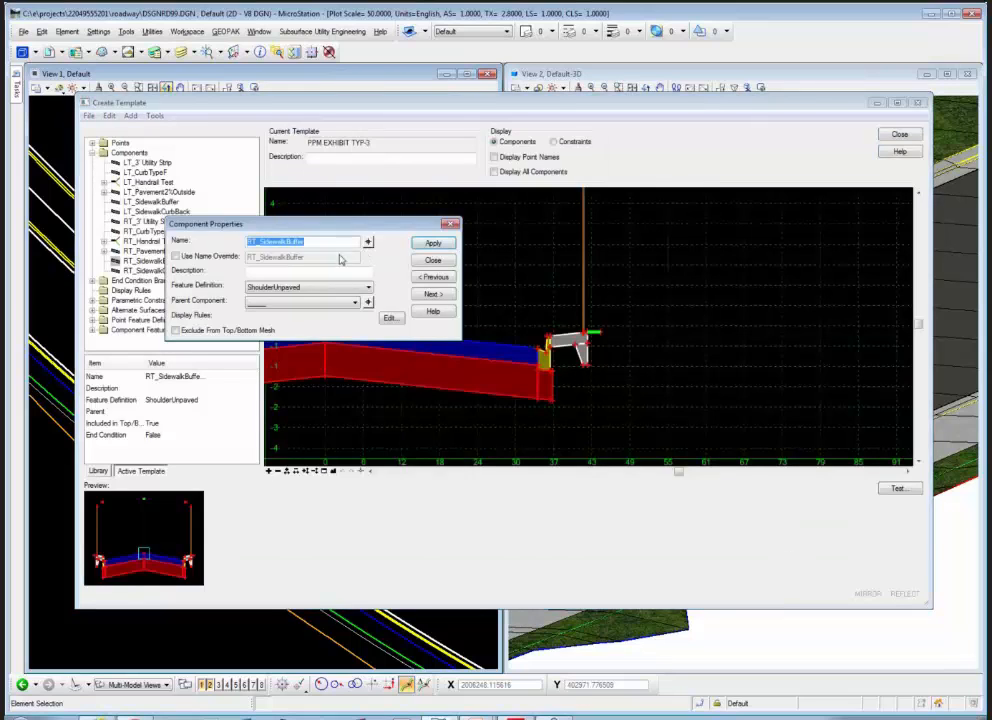
left_click(367, 302)
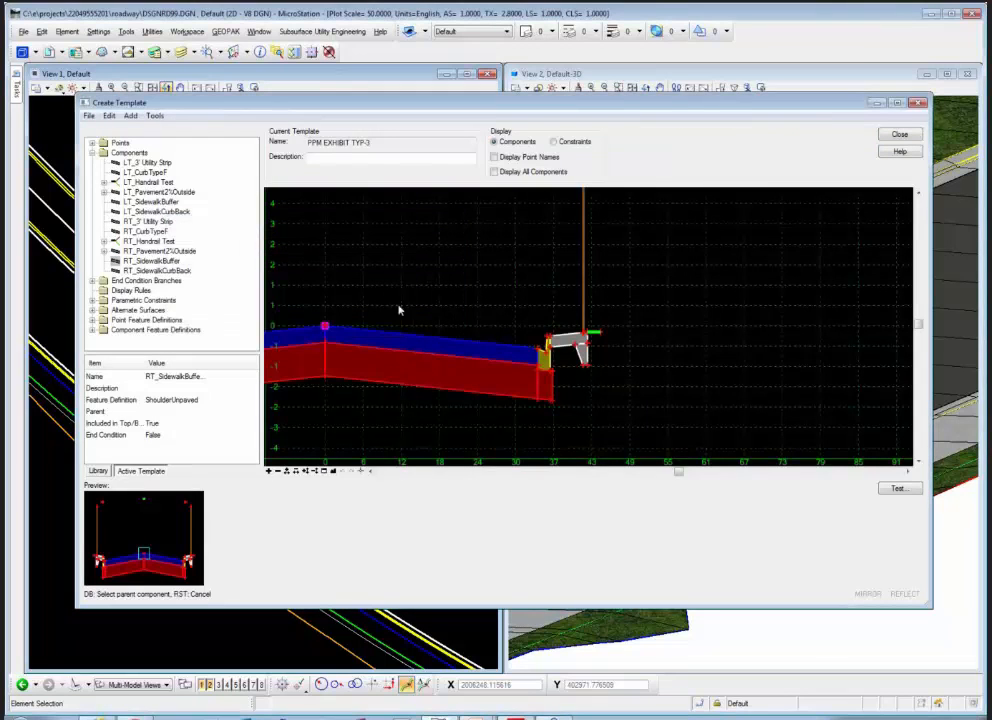
scroll(545, 348, "up", 2)
left_click(547, 343)
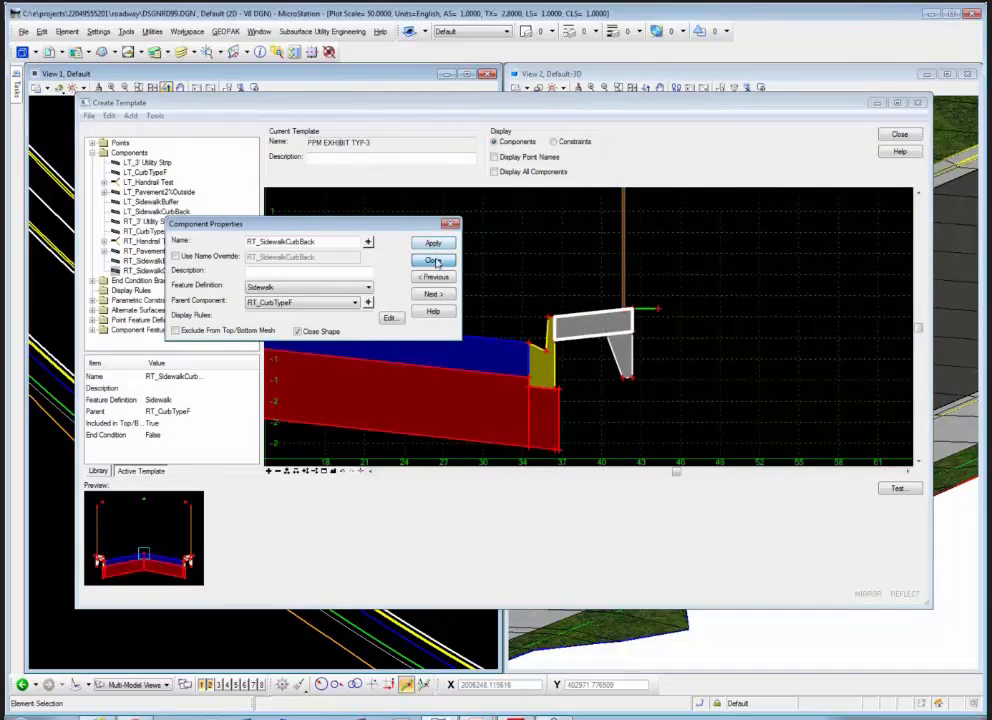
left_click(433, 260)
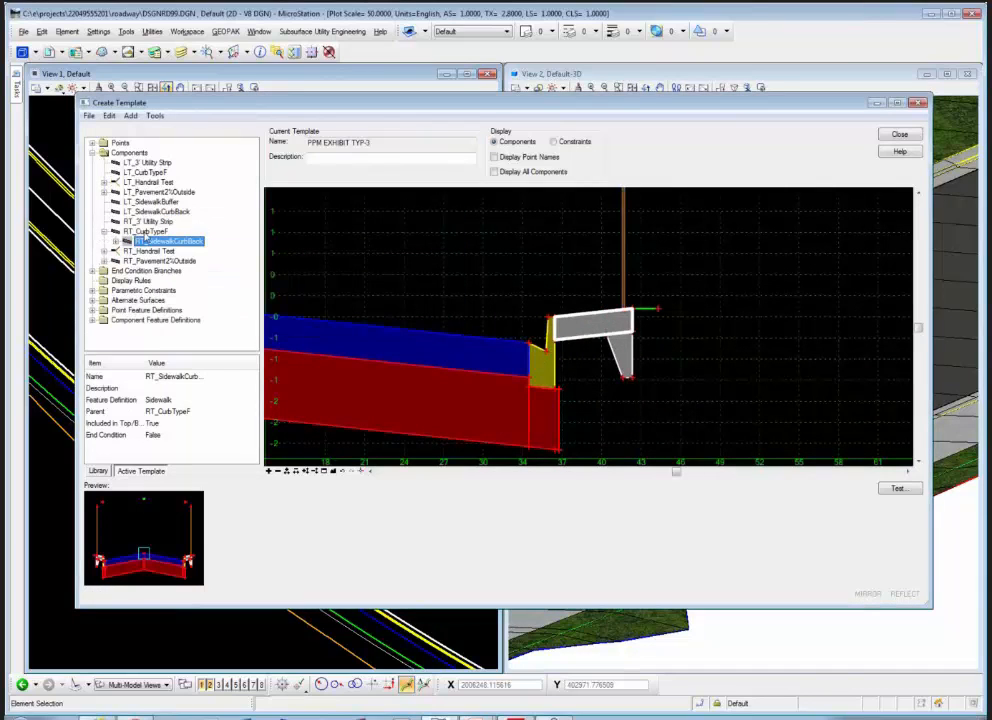
Step: Examine the child components of RT_CurbTypeF, hiding and redisplaying that component to check which parts follow it
left_click(145, 232)
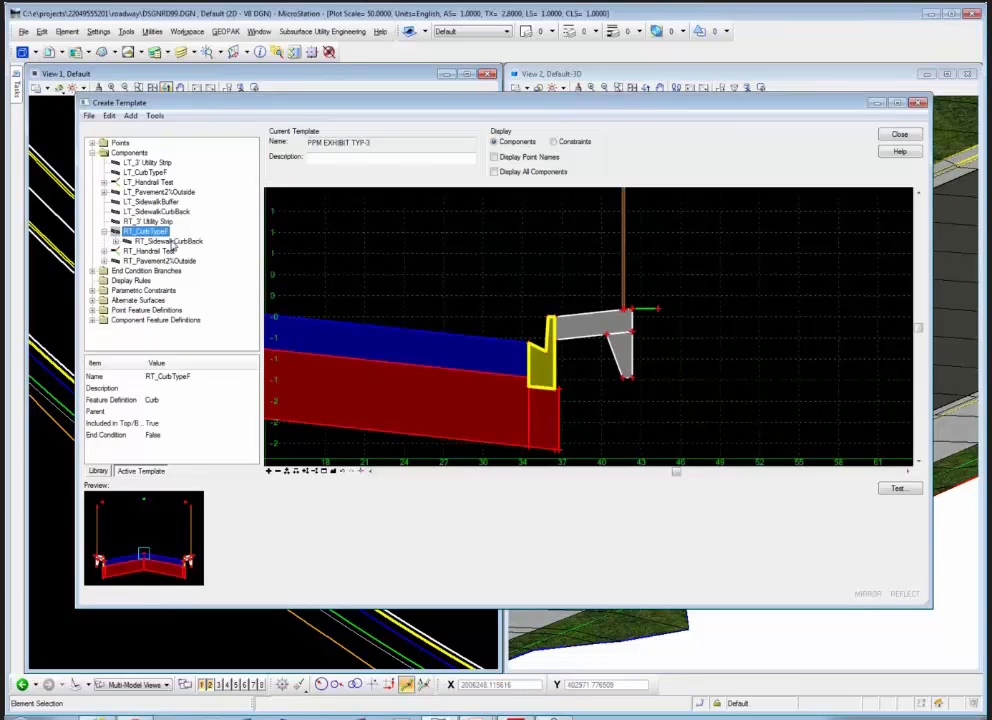
left_click(116, 241)
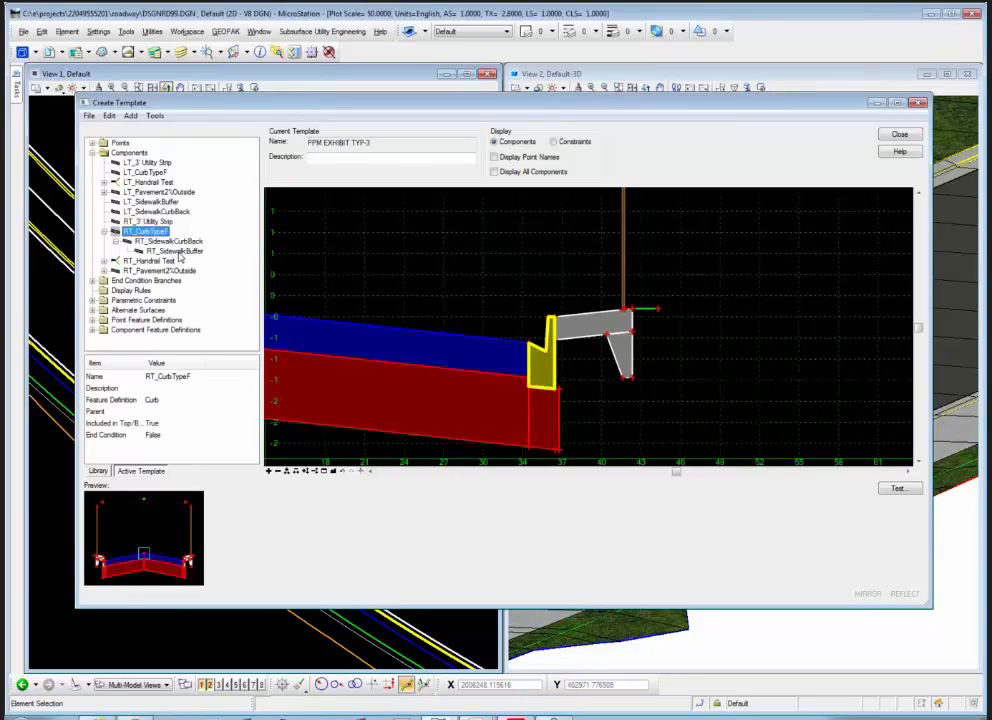
left_click(175, 251)
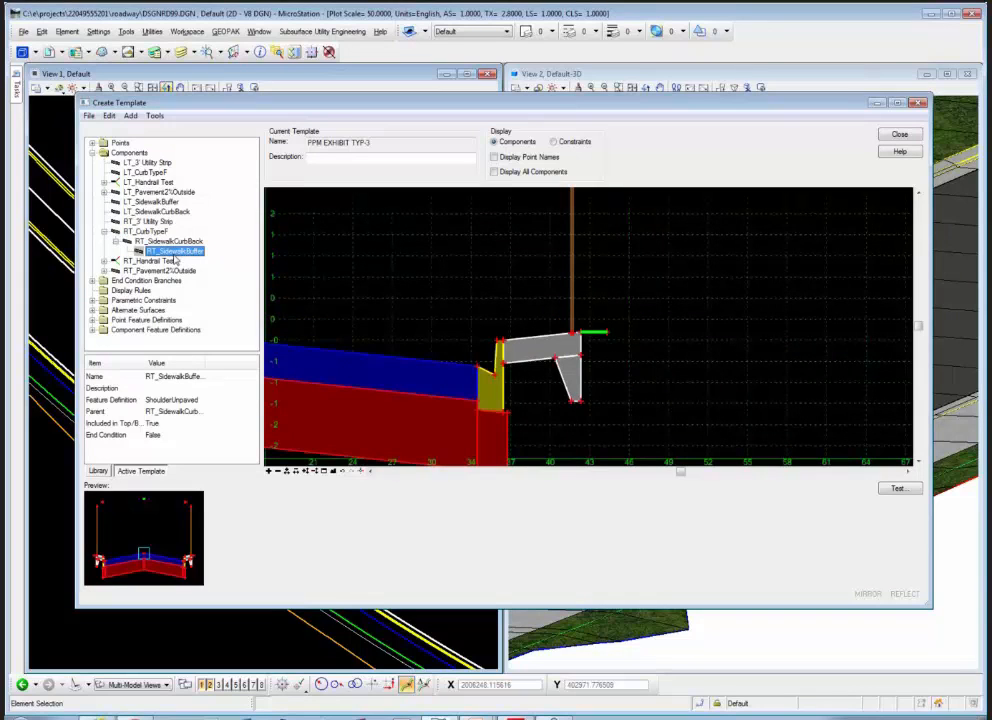
left_click(105, 233)
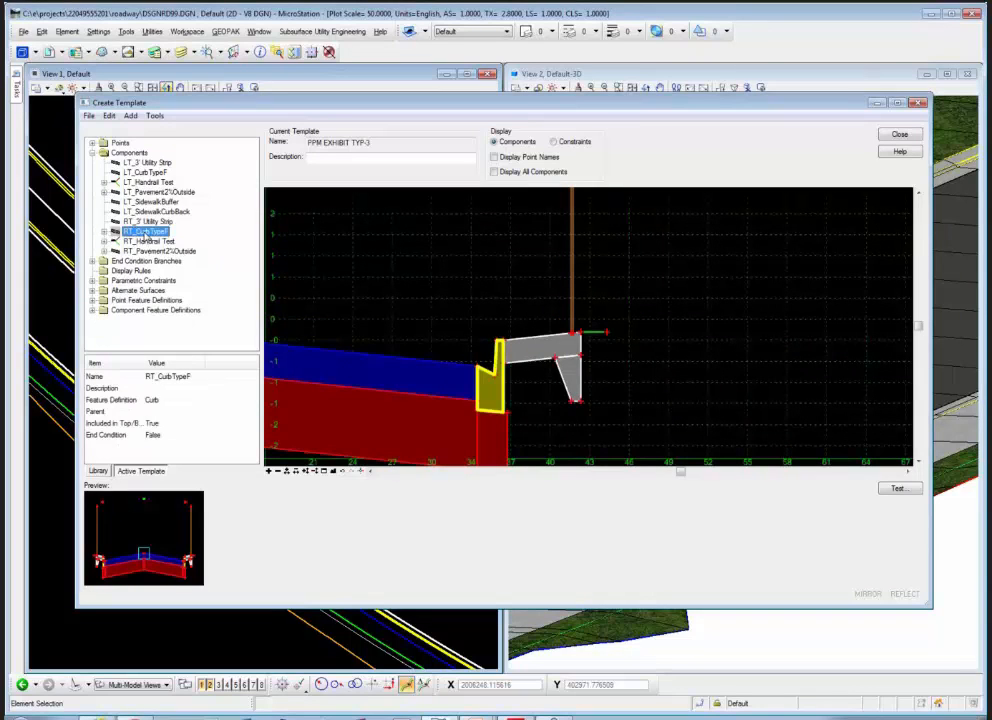
right_click(160, 231)
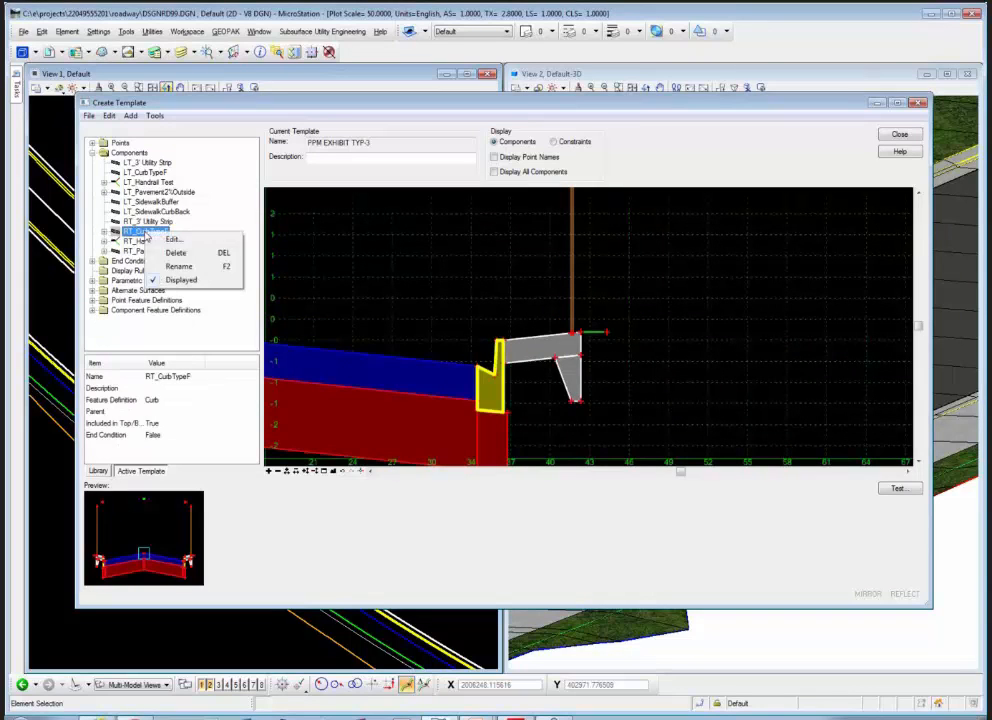
left_click(178, 280)
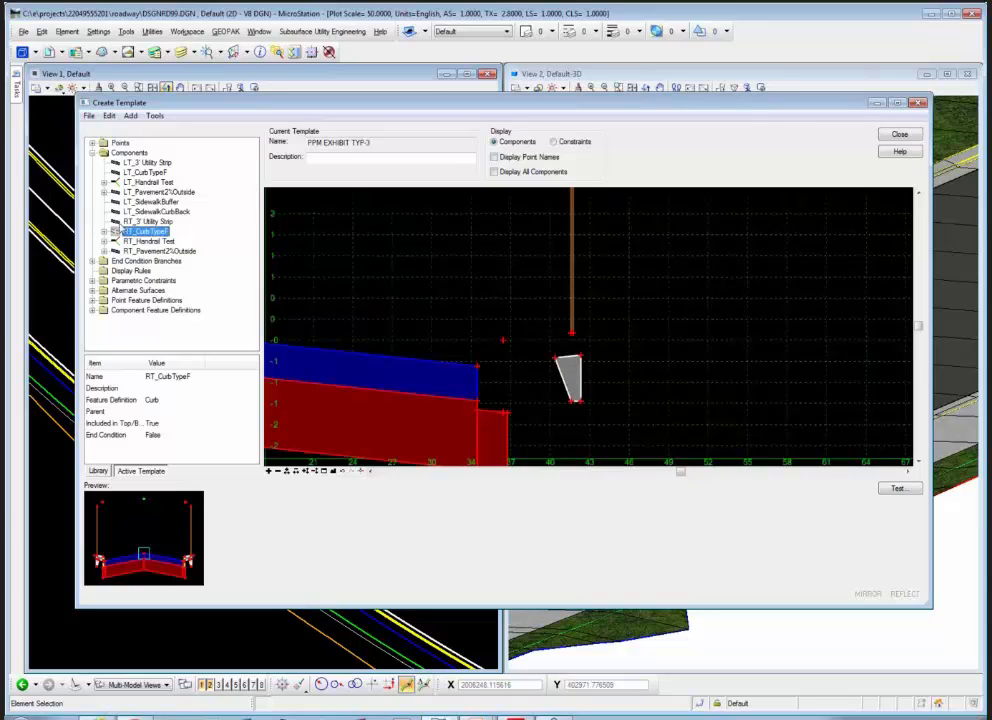
right_click(115, 232)
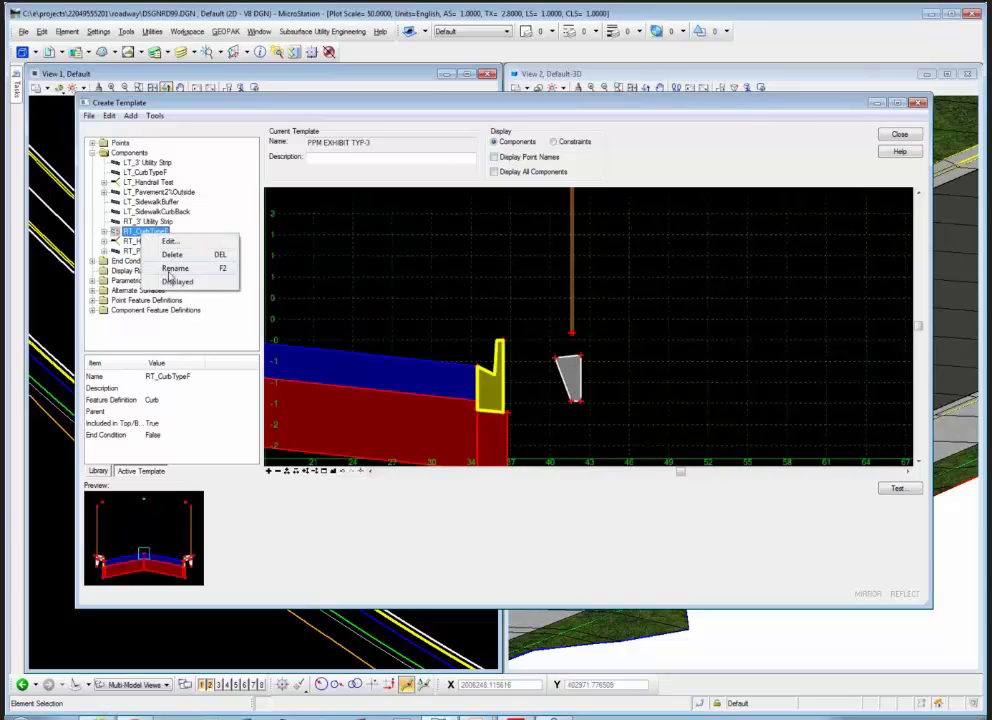
left_click(175, 282)
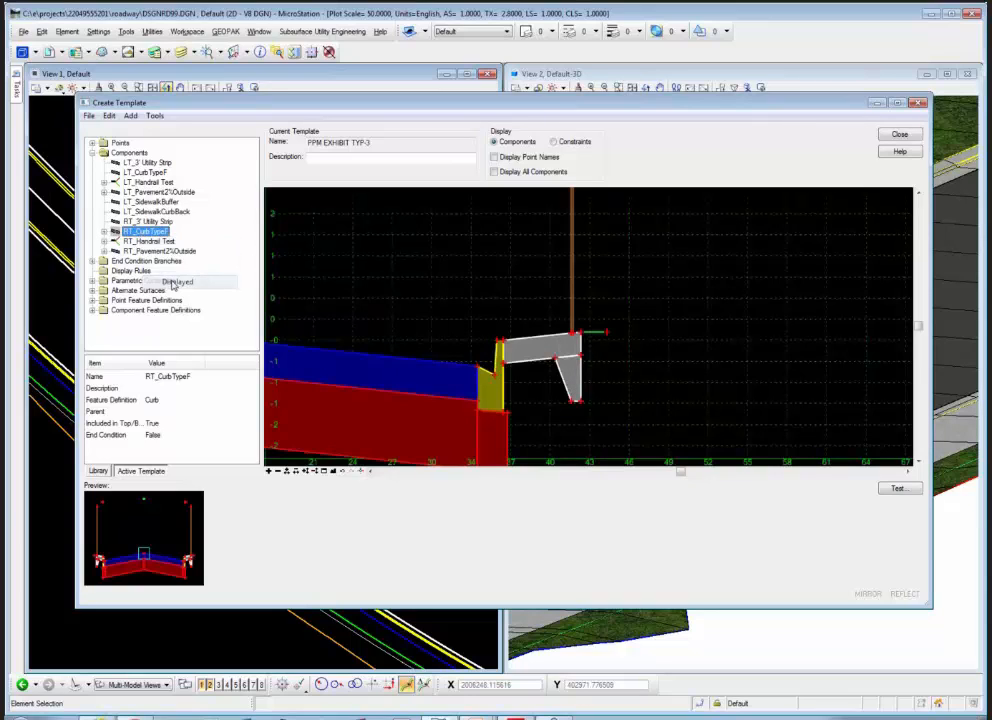
Step: Set the parent component of RT_CurbBaseOutside to RT_CurbTypeF
double_click(506, 432)
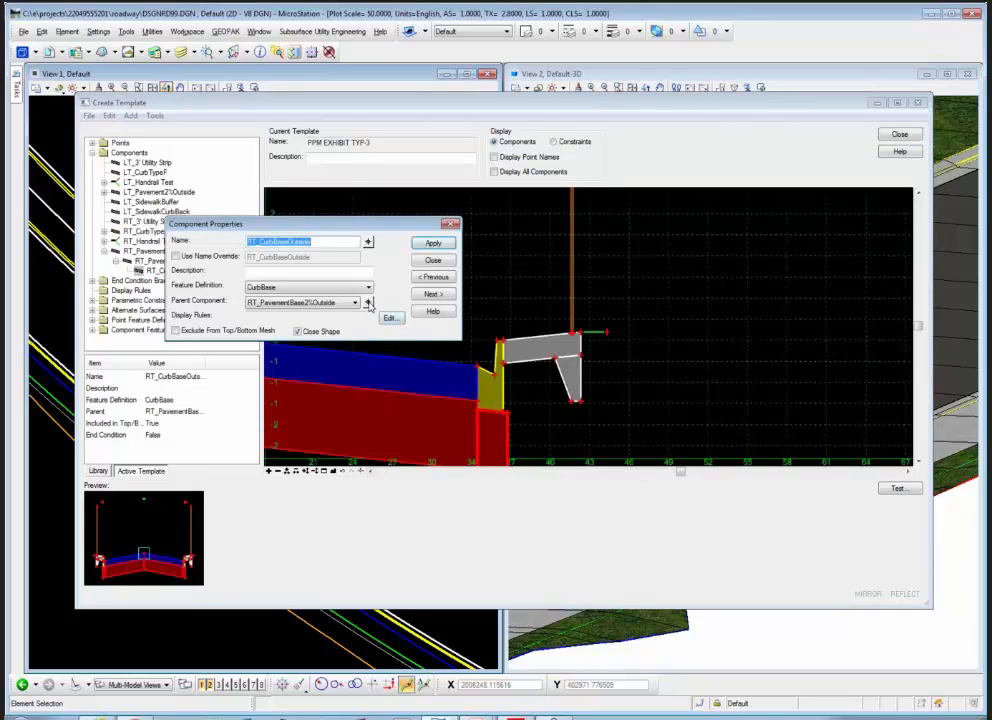
left_click(368, 302)
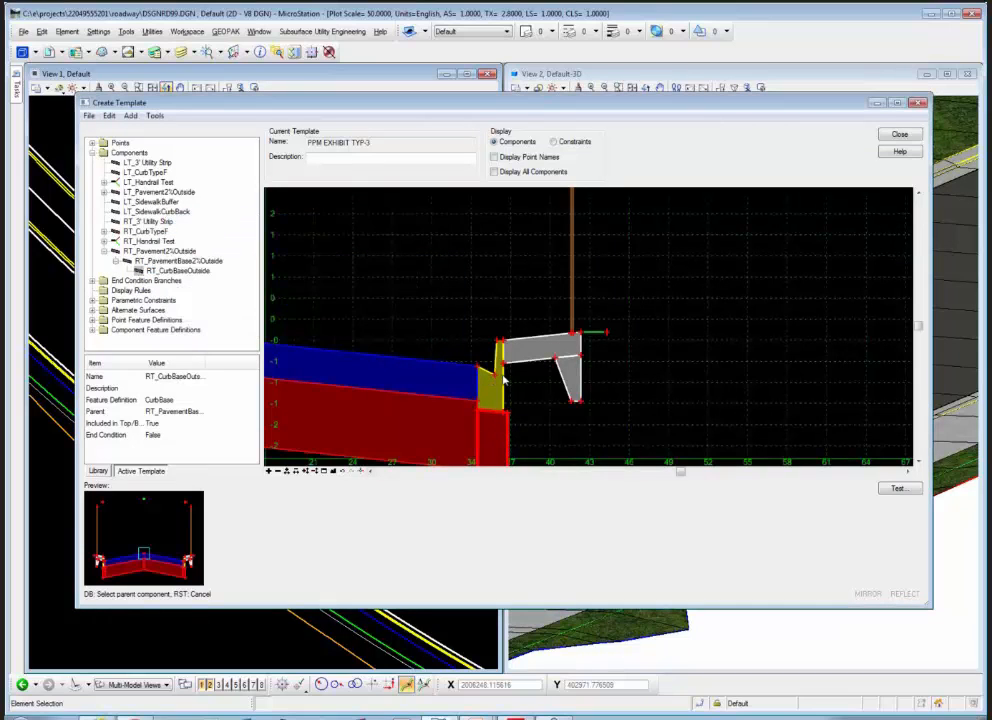
left_click(503, 376)
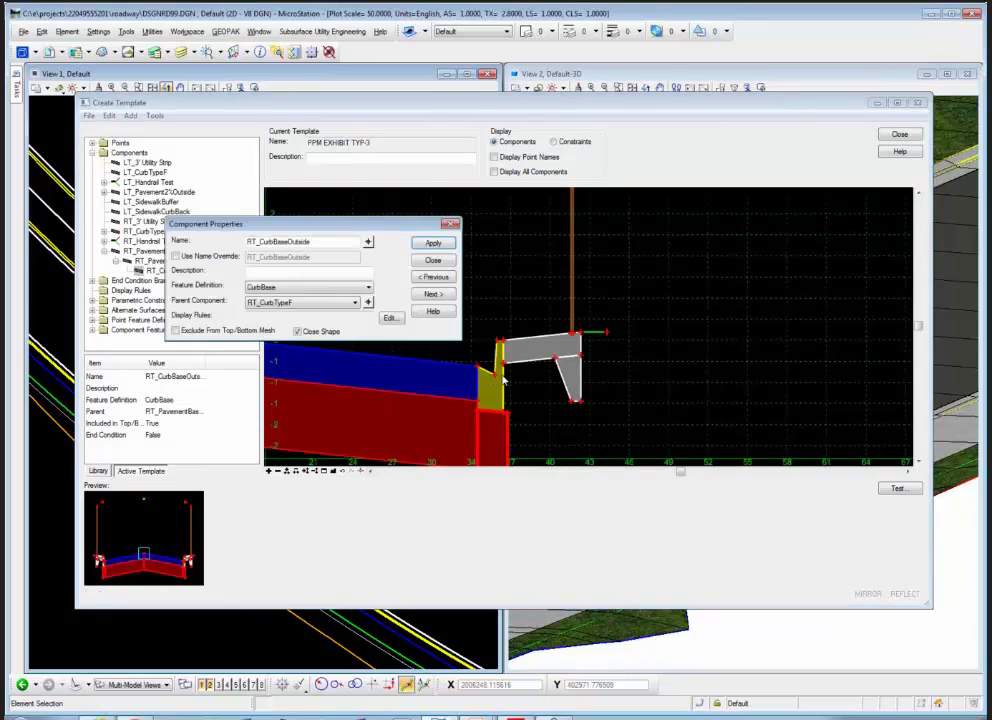
Step: Check the parent components of RT_Sidewalk (All) and RT_Hand Rail
left_click(369, 242)
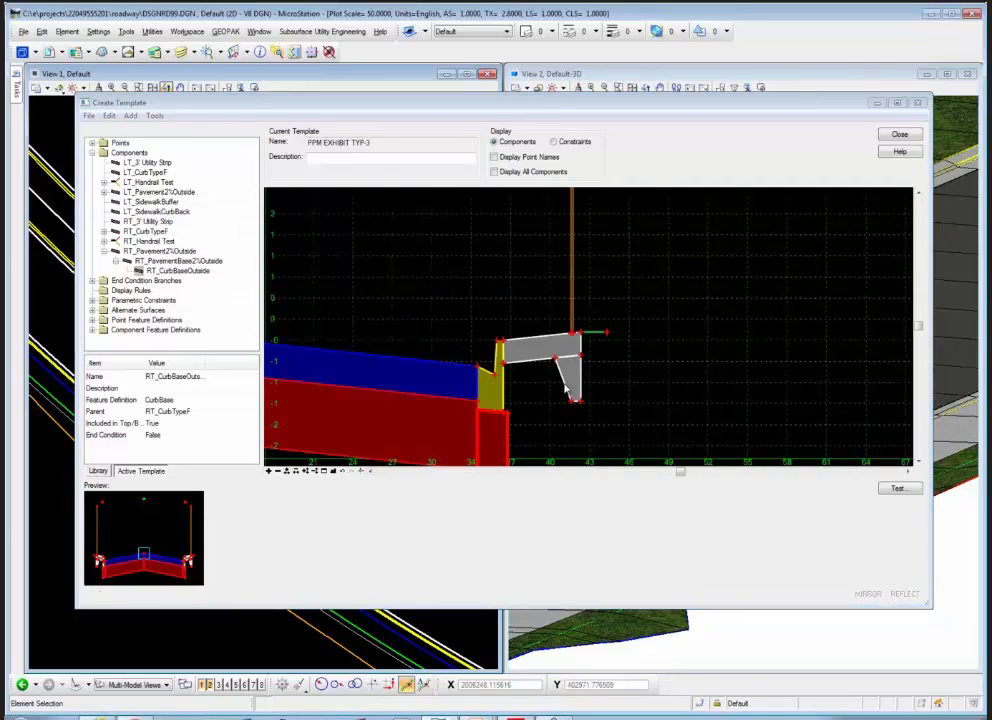
left_click(566, 388)
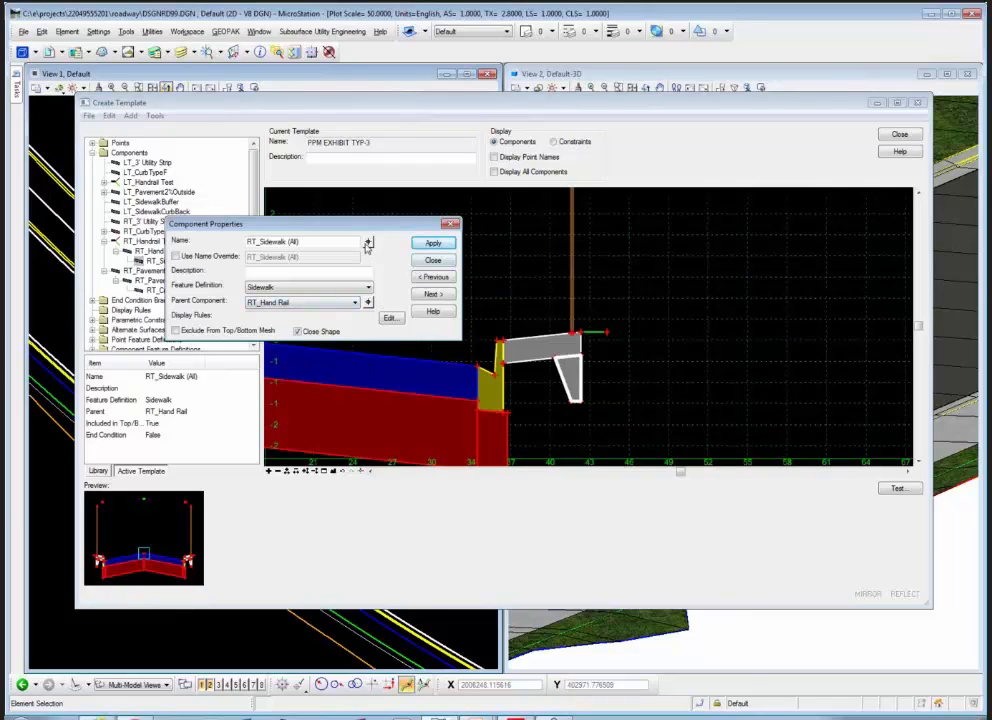
left_click(368, 243)
left_click(570, 270)
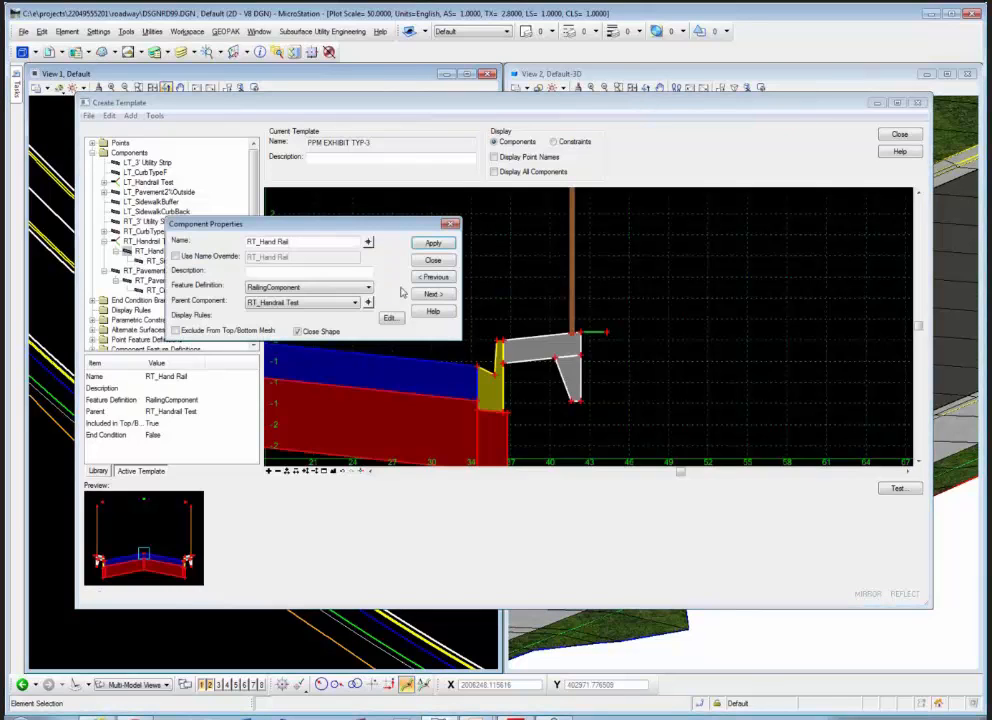
left_click(368, 302)
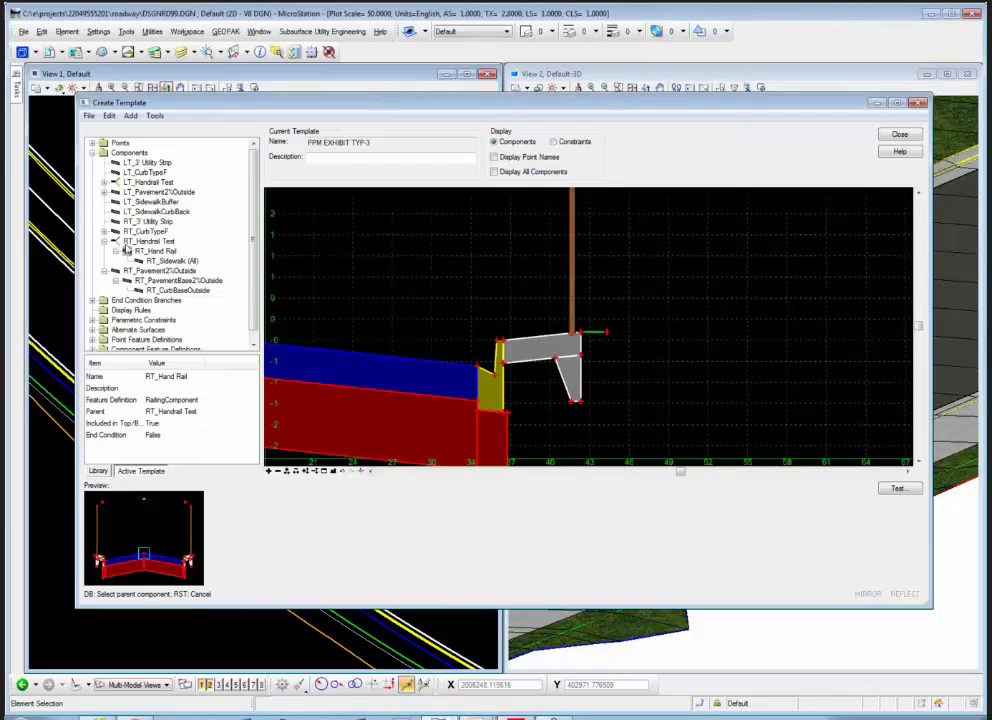
right_click(388, 257)
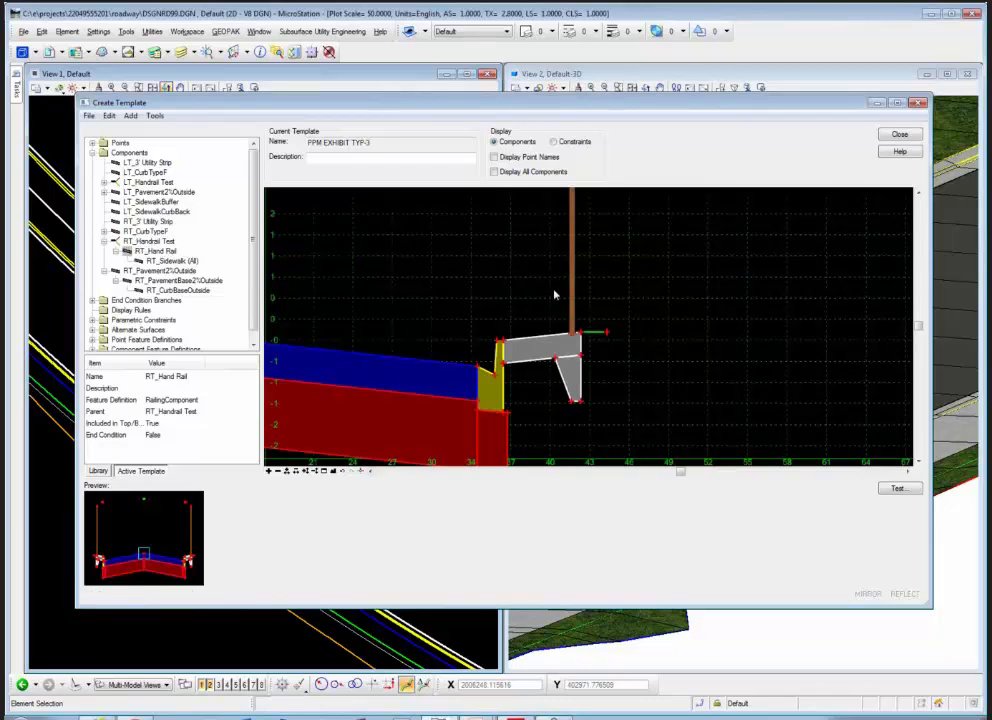
Step: Set the parent component of RT_Handrail Test to RT_SidewalkCurbBack
scroll(555, 295, "down", 3)
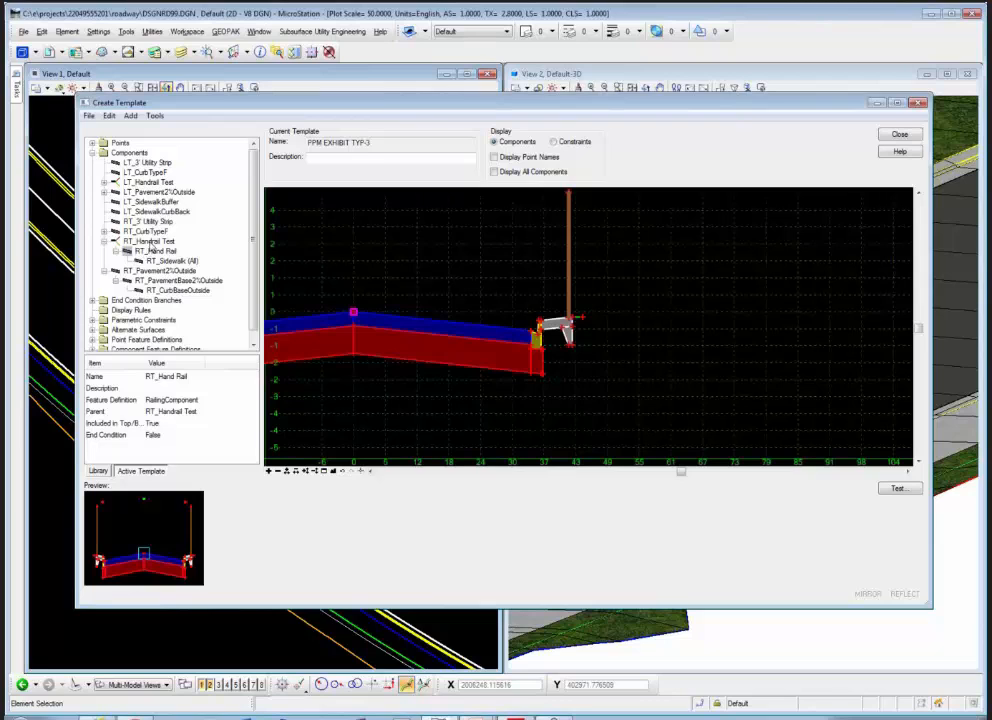
double_click(152, 249)
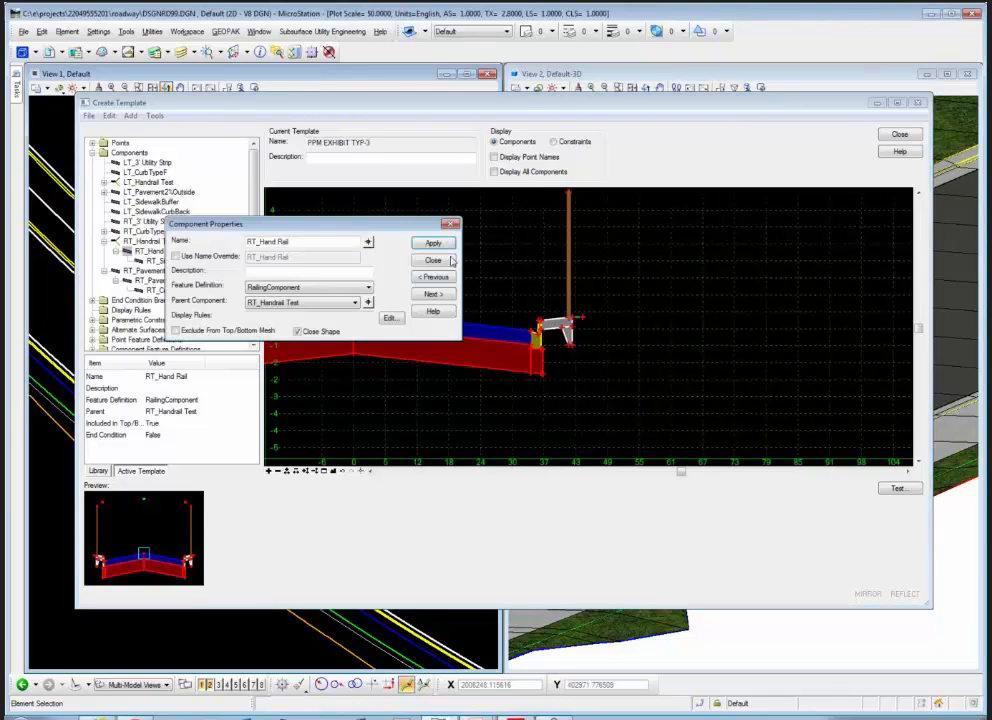
left_click(438, 260)
left_click(150, 243)
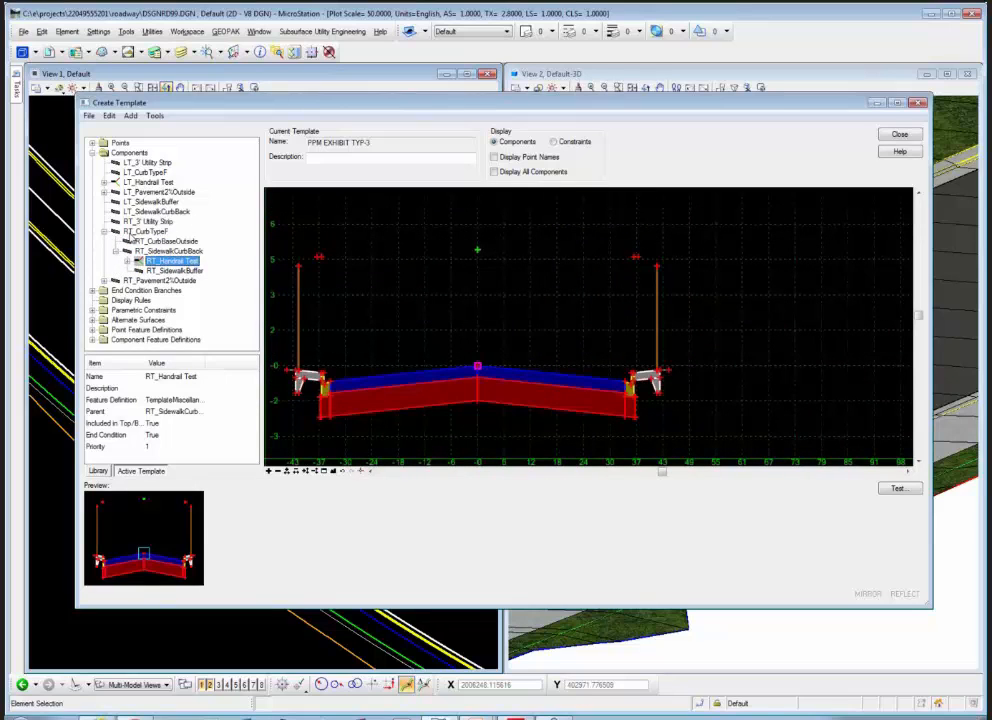
Step: Hide RT_CurbTypeF together with its child components and review the template and its component list
double_click(145, 231)
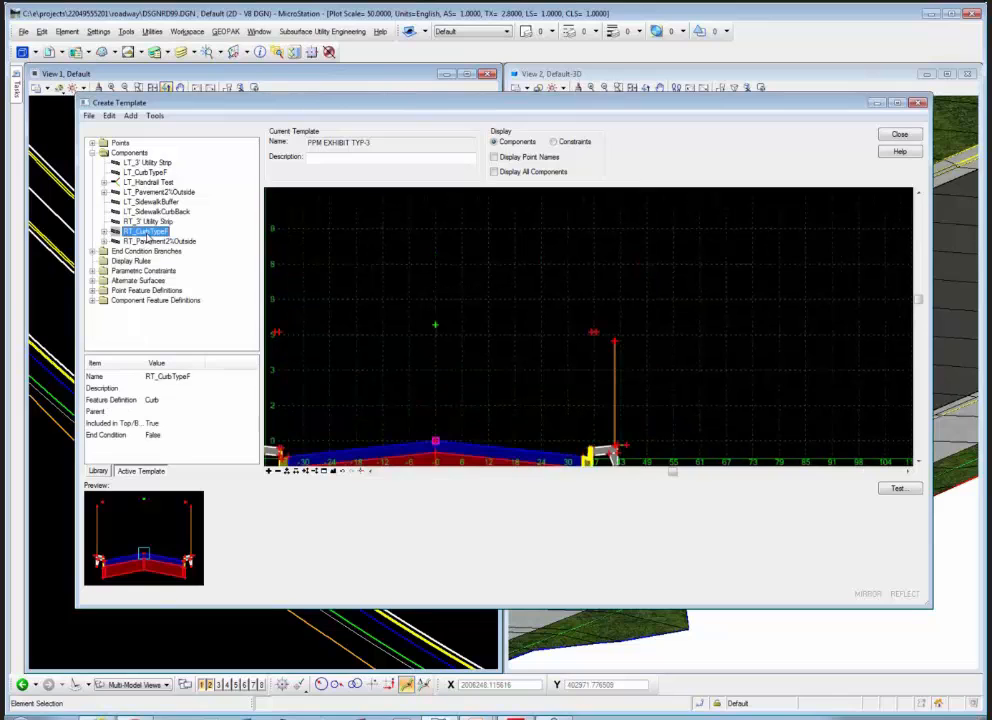
right_click(145, 231)
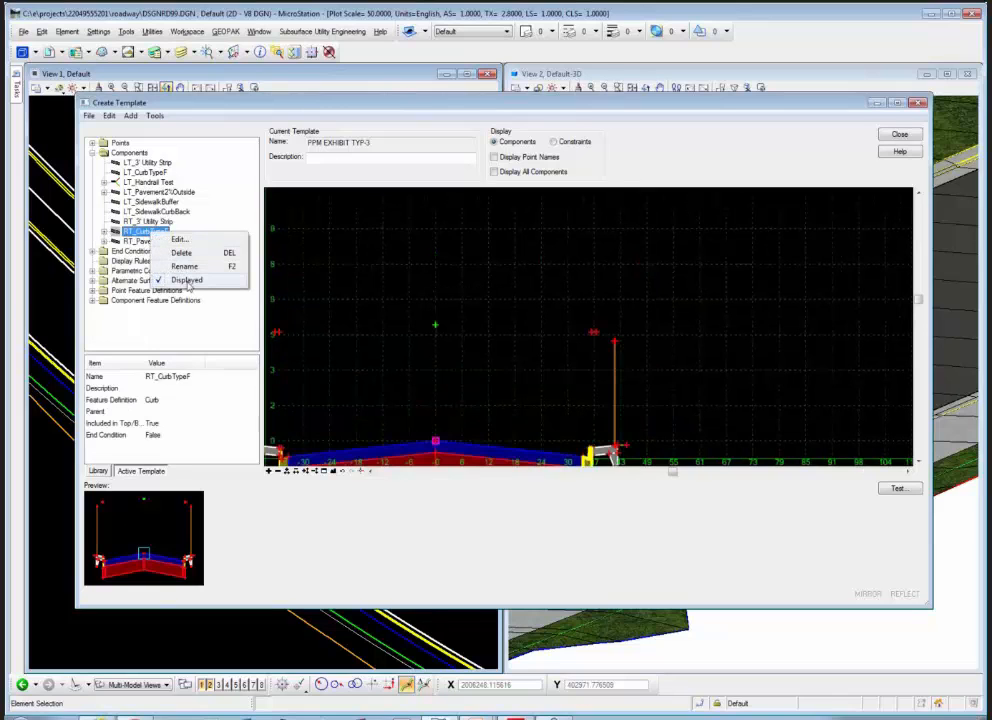
left_click(190, 280)
scroll(512, 241, "down", 3)
scroll(555, 371, "up", 3)
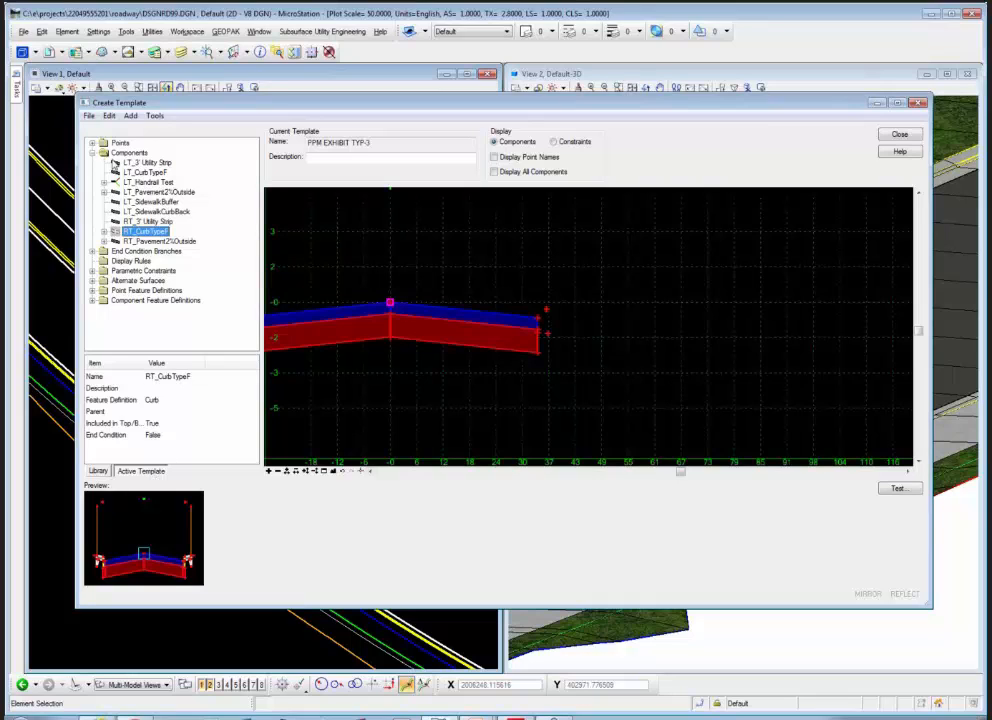
left_click(92, 153)
left_click(92, 153)
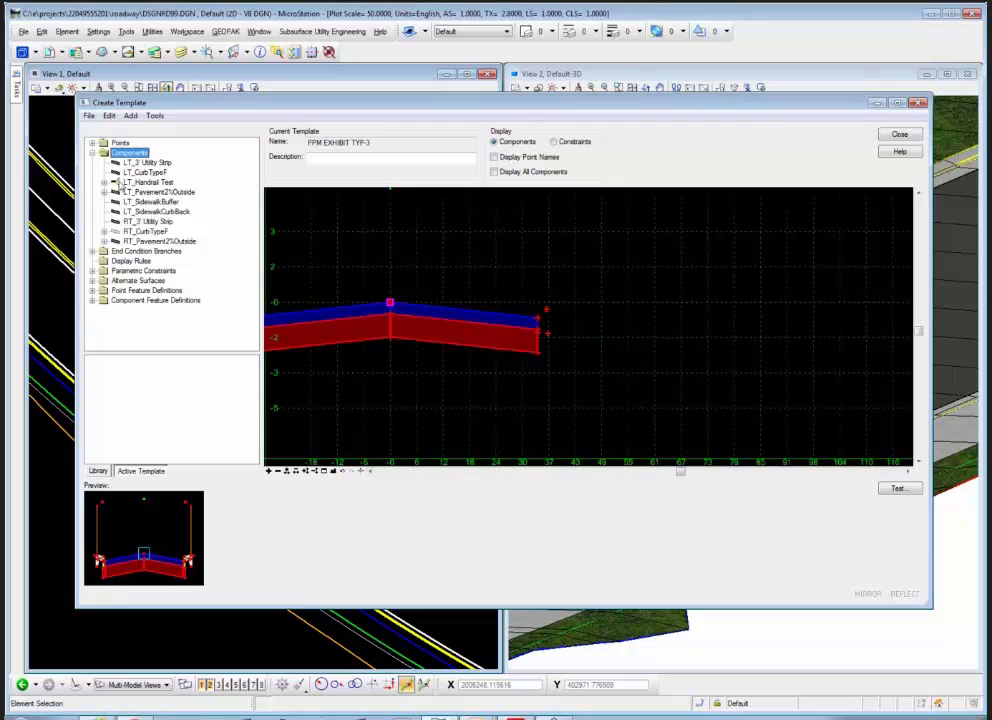
Step: Turn the display of RT_CurbTypeF and its child components back on
scroll(720, 321, "down", 2)
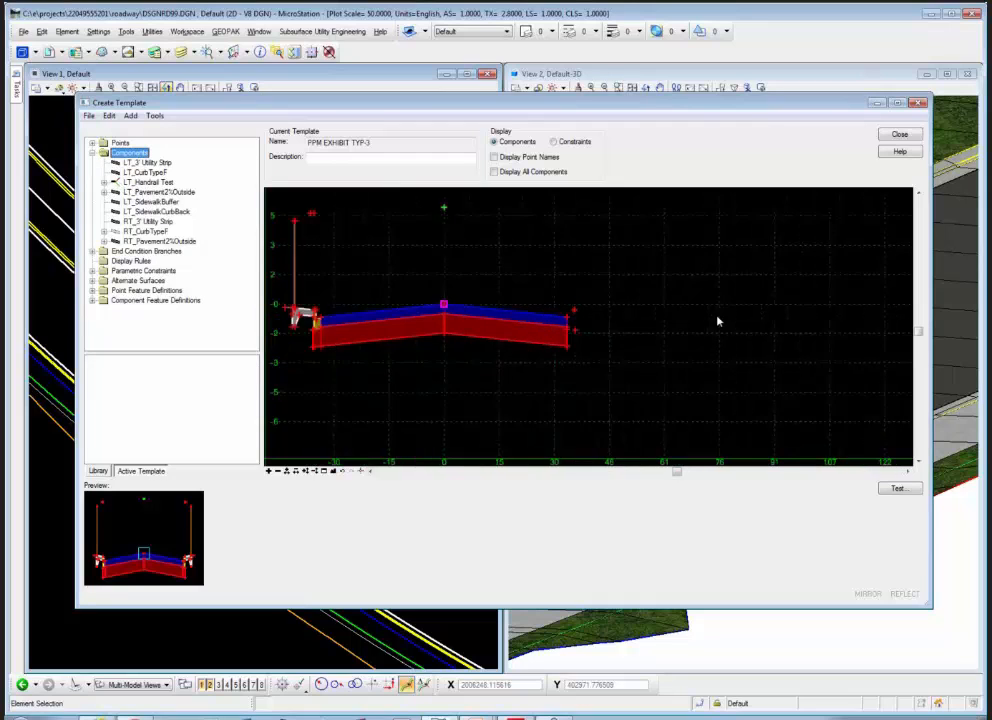
scroll(720, 321, "up", 2)
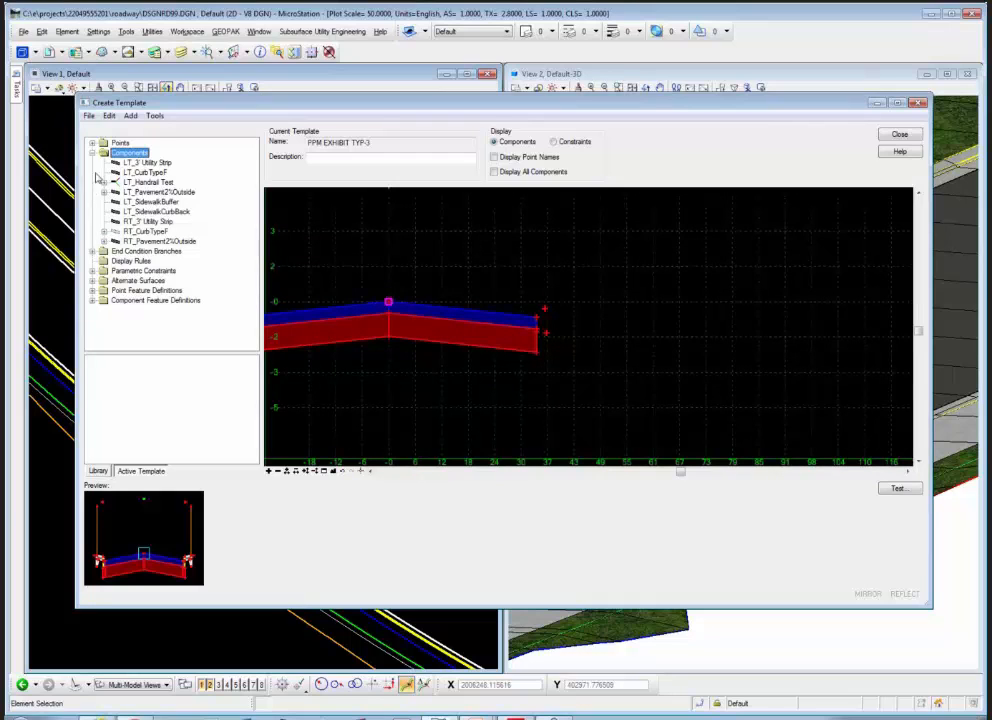
right_click(148, 231)
left_click(176, 279)
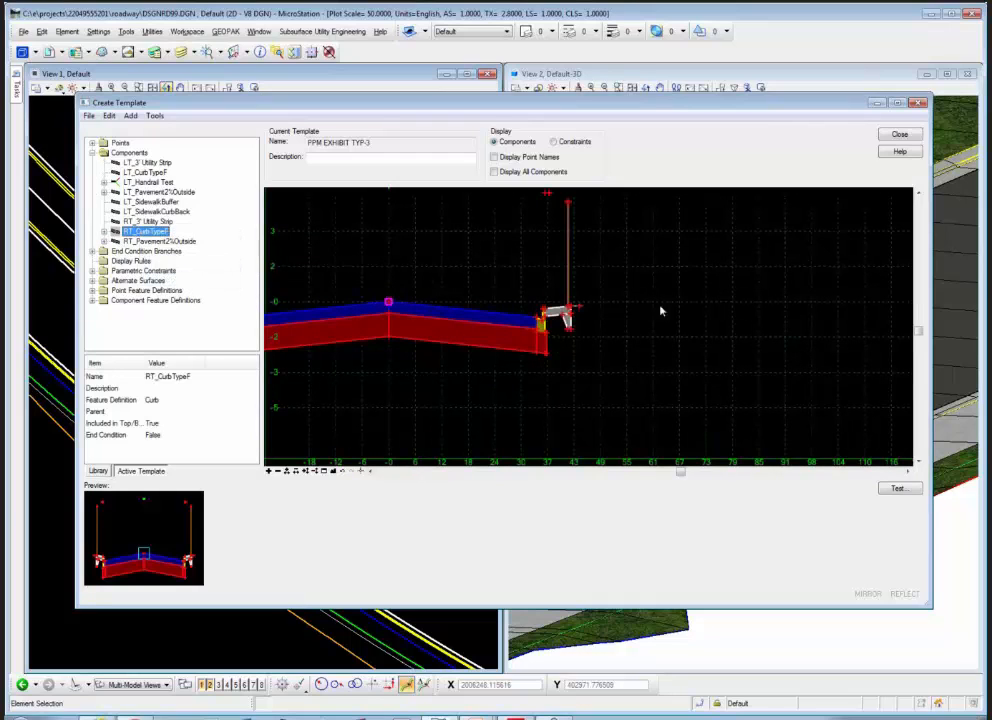
scroll(661, 311, "down", 2)
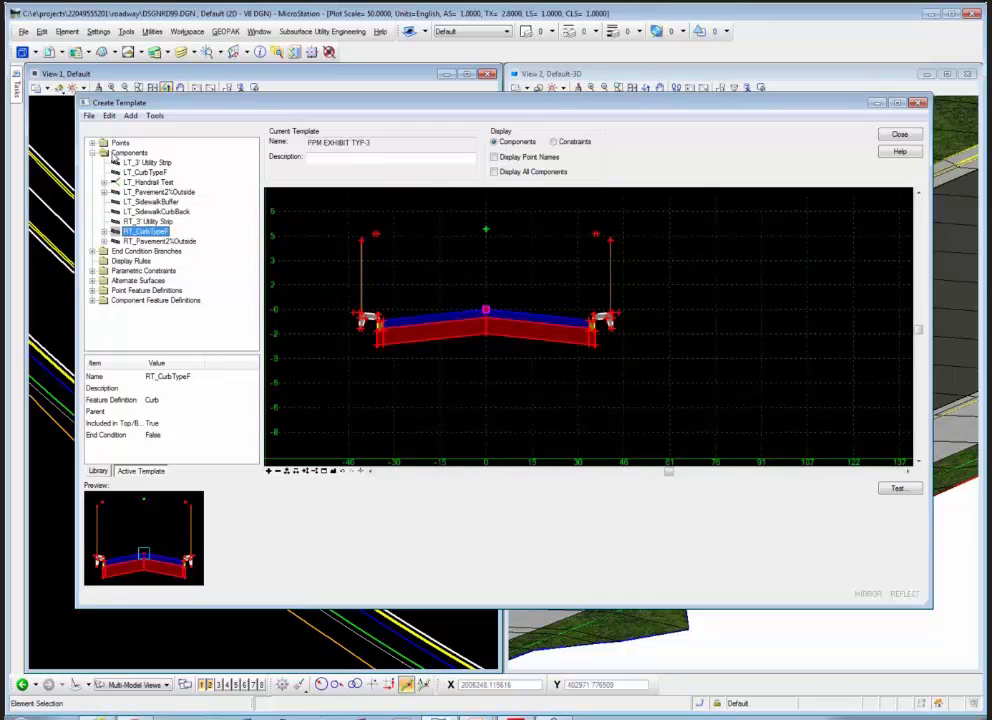
Step: Collapse the template's component list and return to the template library tree with the whole PPM EXHIBIT TYP-3 section in view
double_click(104, 153)
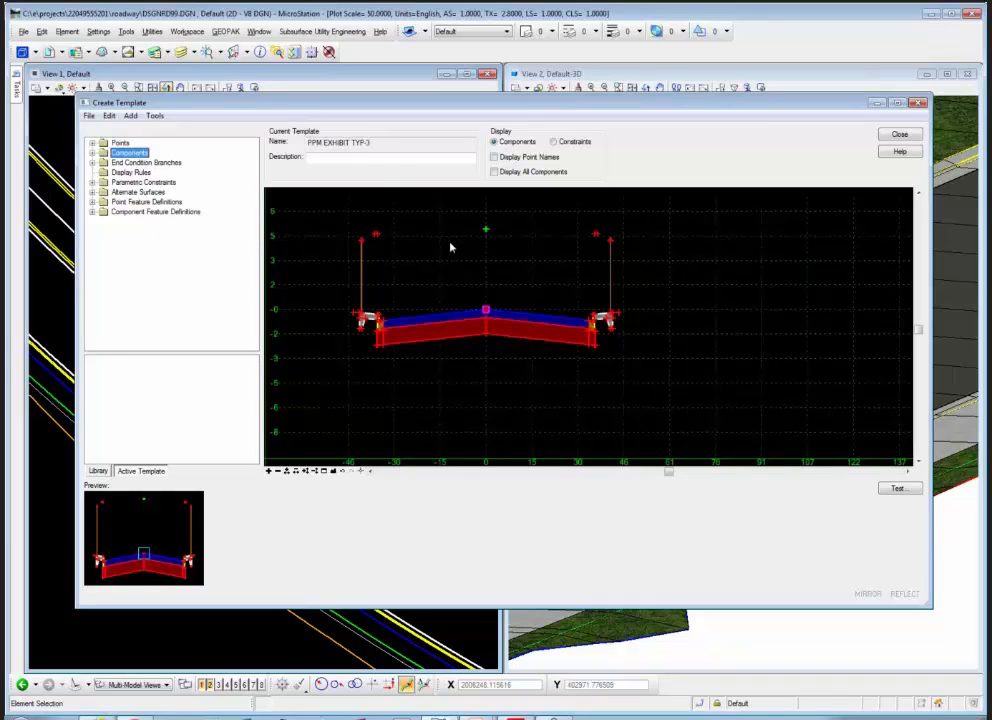
scroll(533, 270, "down", 1)
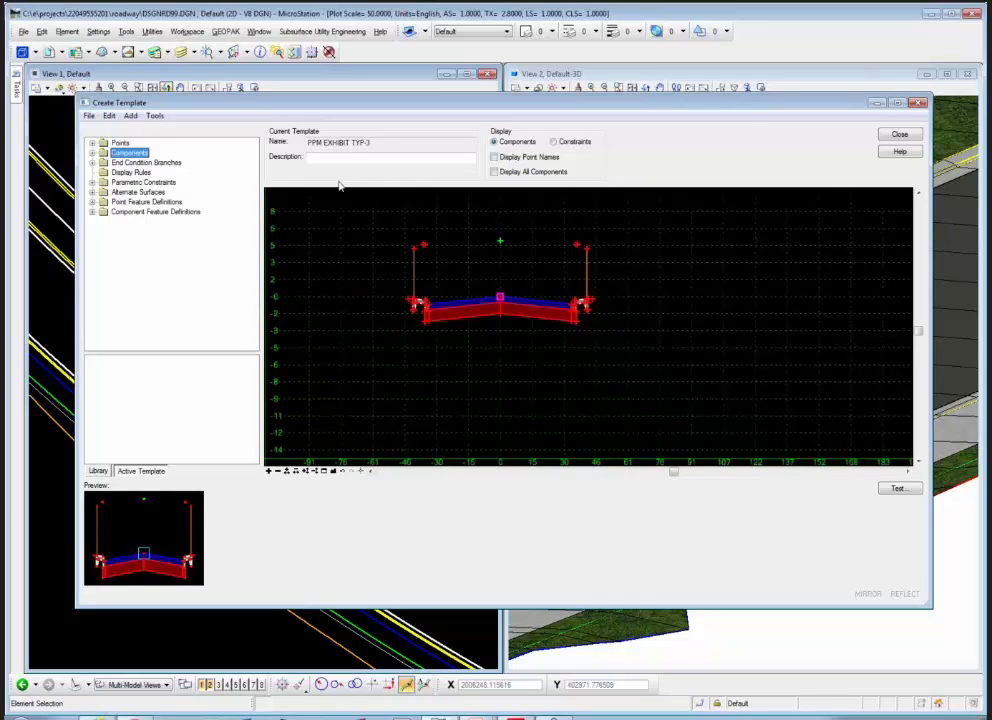
left_click(98, 470)
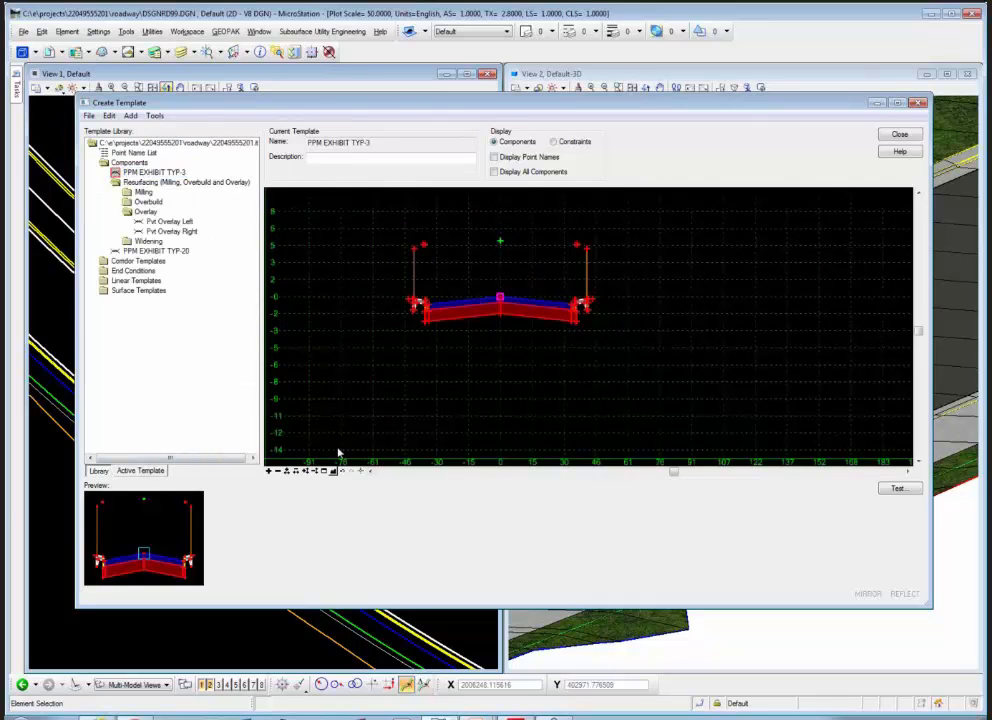
scroll(412, 277, "up", 1)
scroll(412, 277, "up", 1)
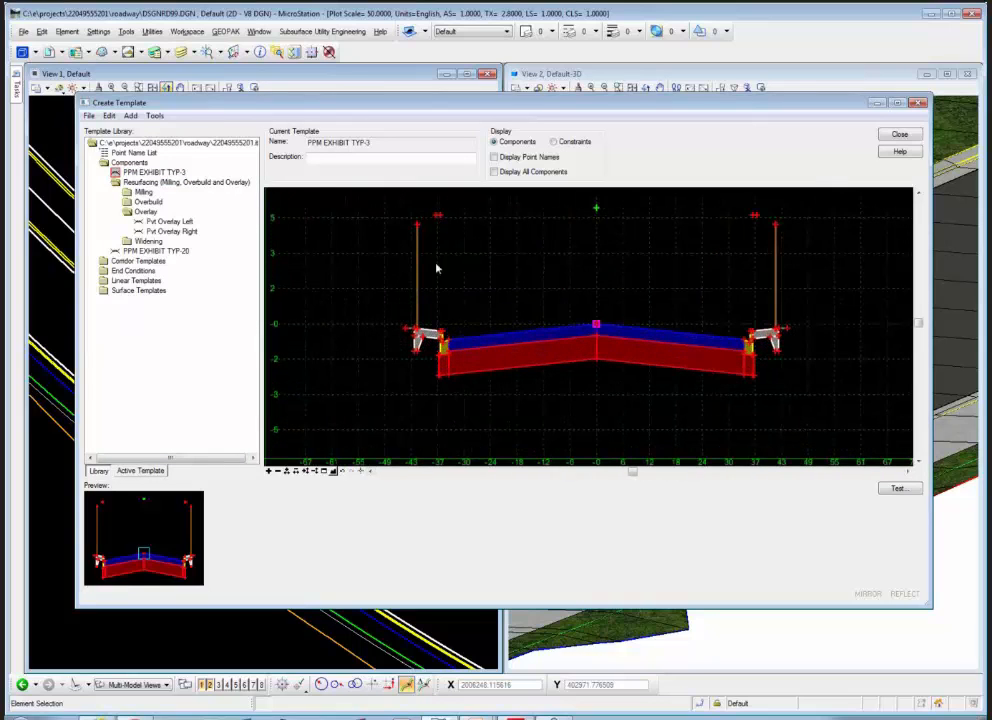
Step: Display the point names and examine the labels around LT_CURB_FACE_OUT at the top of the left curb
left_click(495, 158)
left_click(495, 158)
left_click(495, 158)
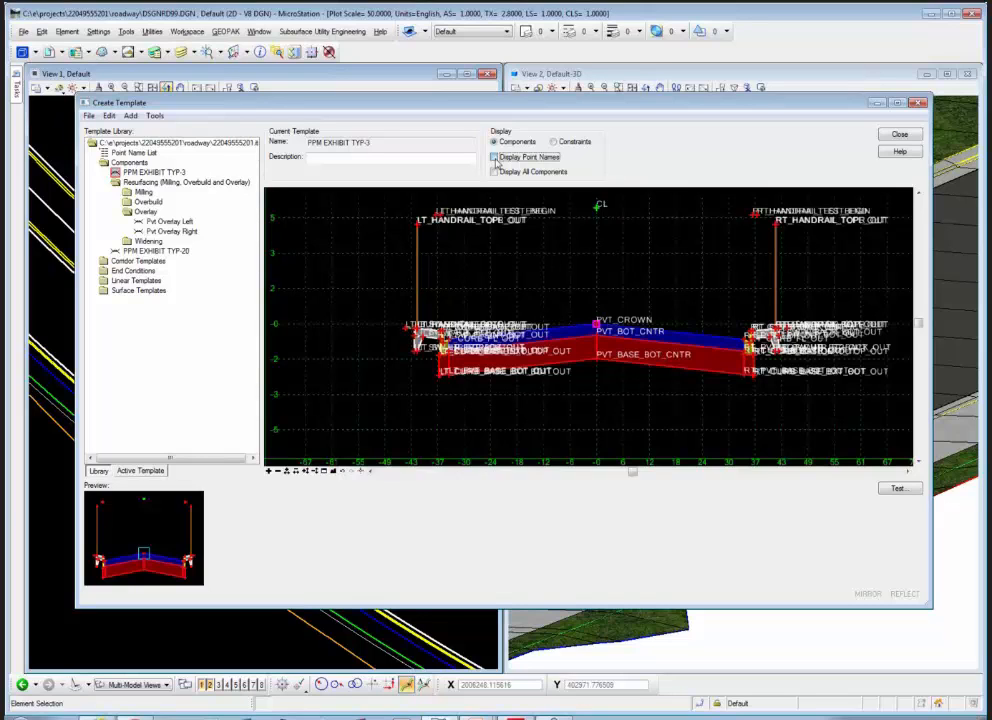
scroll(437, 262, "up", 5)
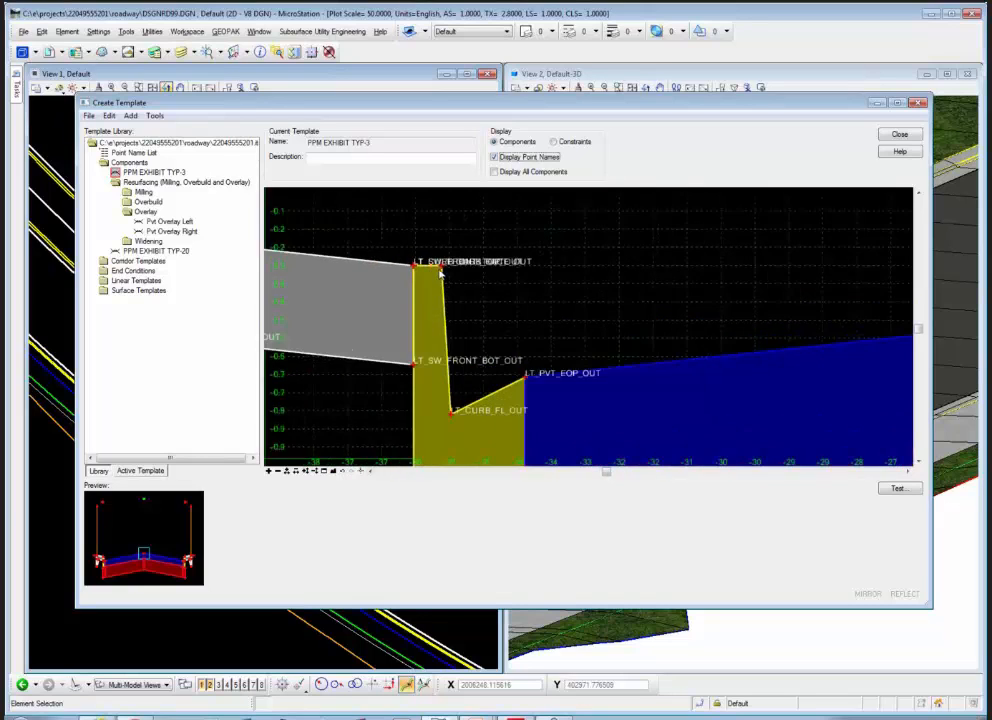
scroll(437, 265, "up", 4)
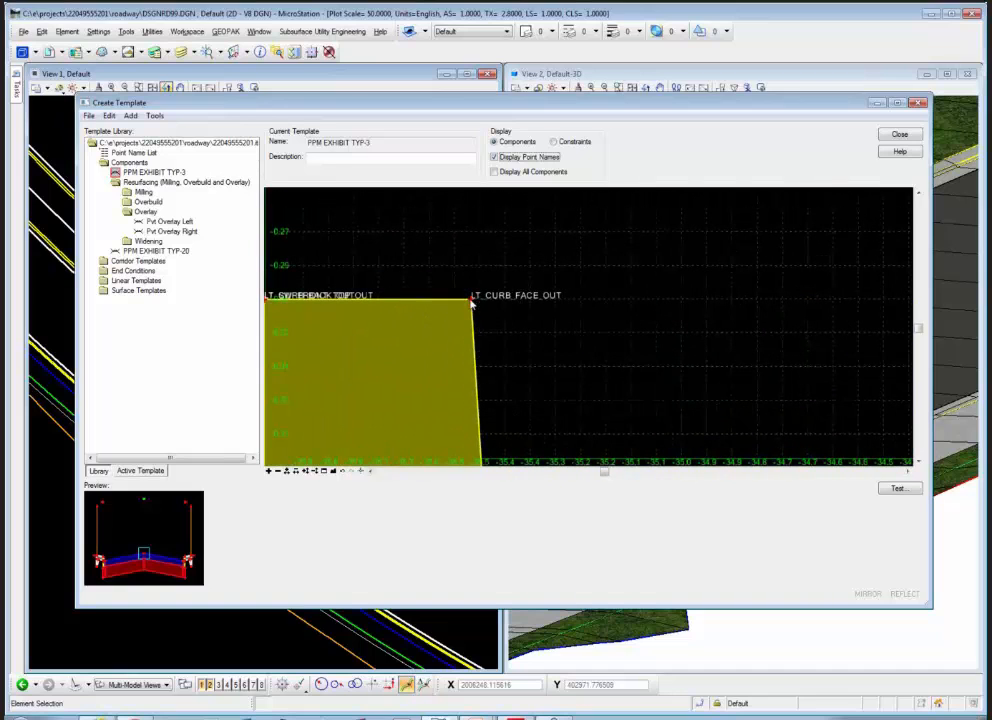
mouse_move(471, 302)
left_click(495, 158)
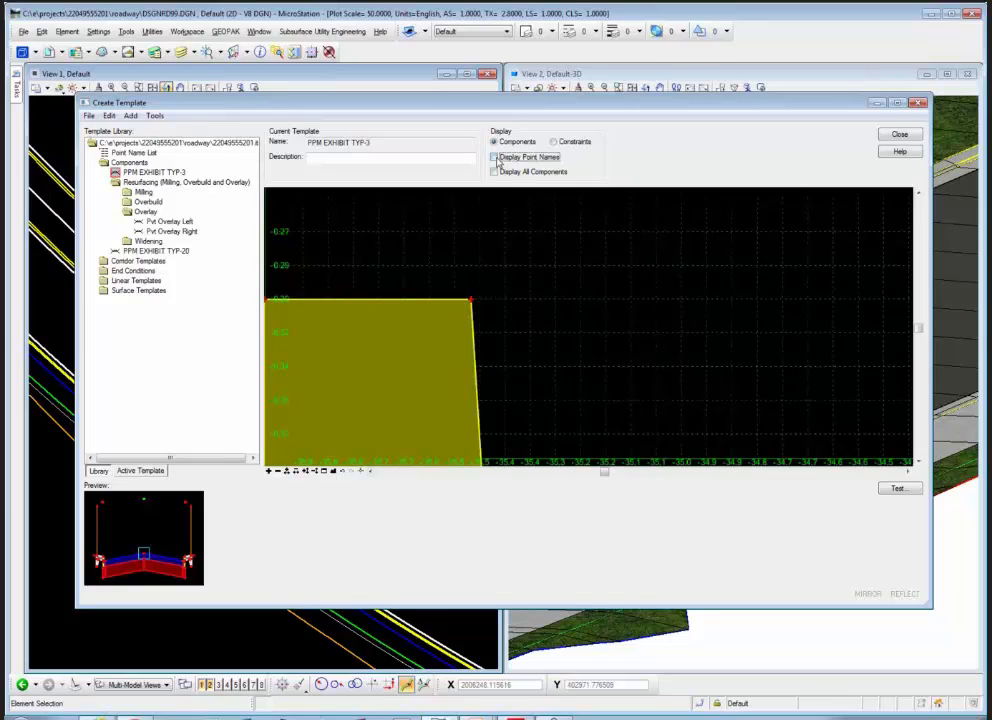
left_click(495, 158)
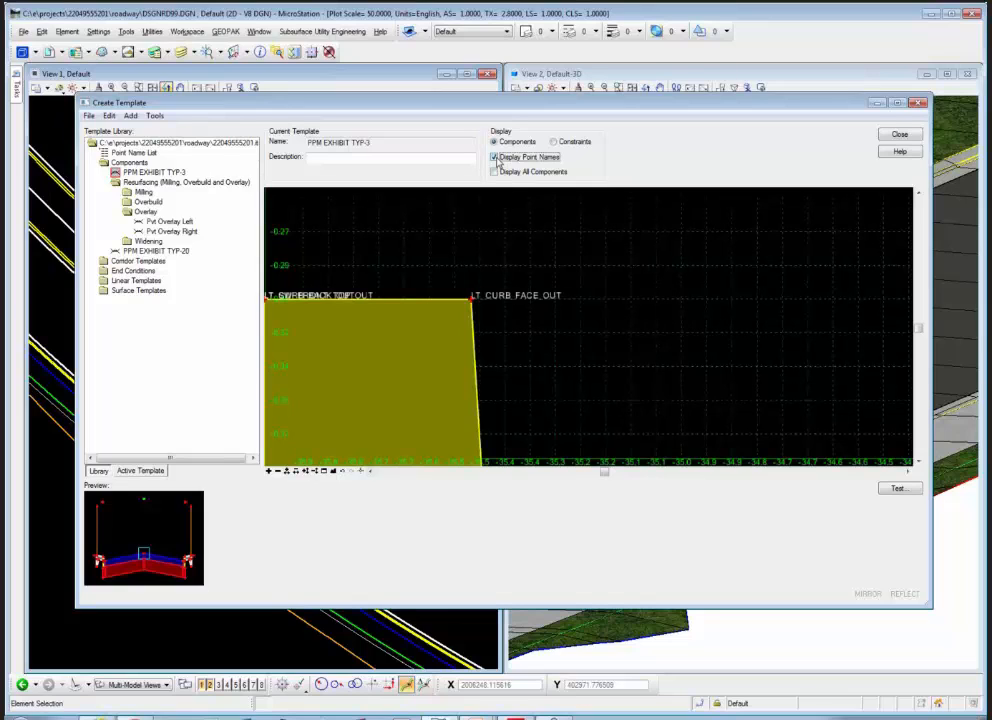
Step: Check the point properties of LT_CURB_FACE_OUT and turn the point names off
double_click(471, 301)
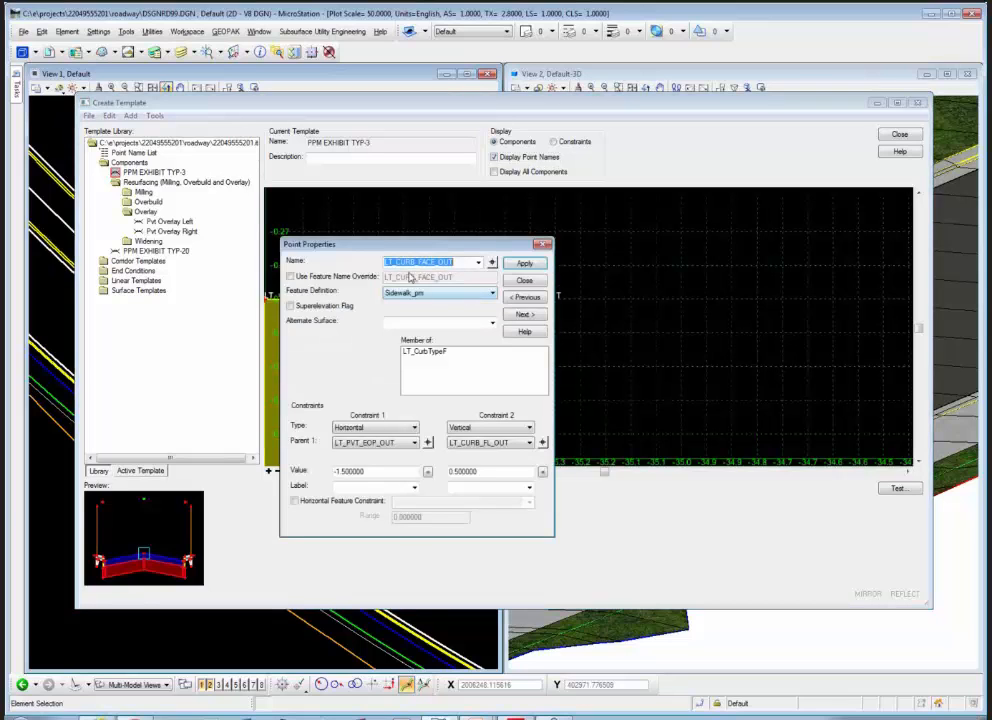
left_click(524, 280)
scroll(533, 259, "down", 2)
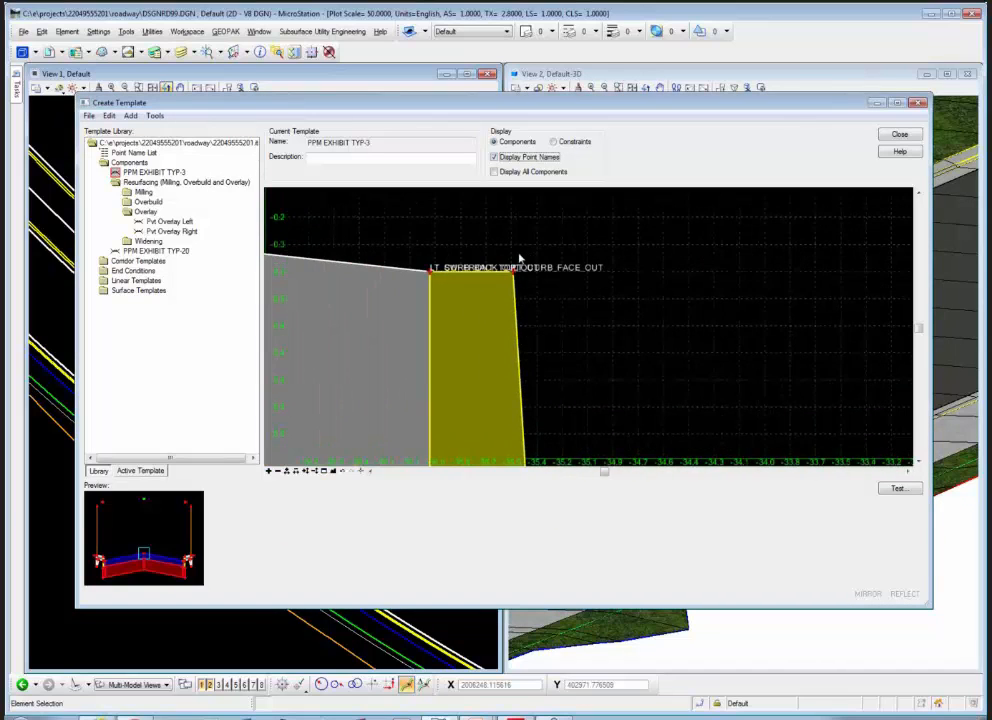
scroll(494, 250, "down", 3)
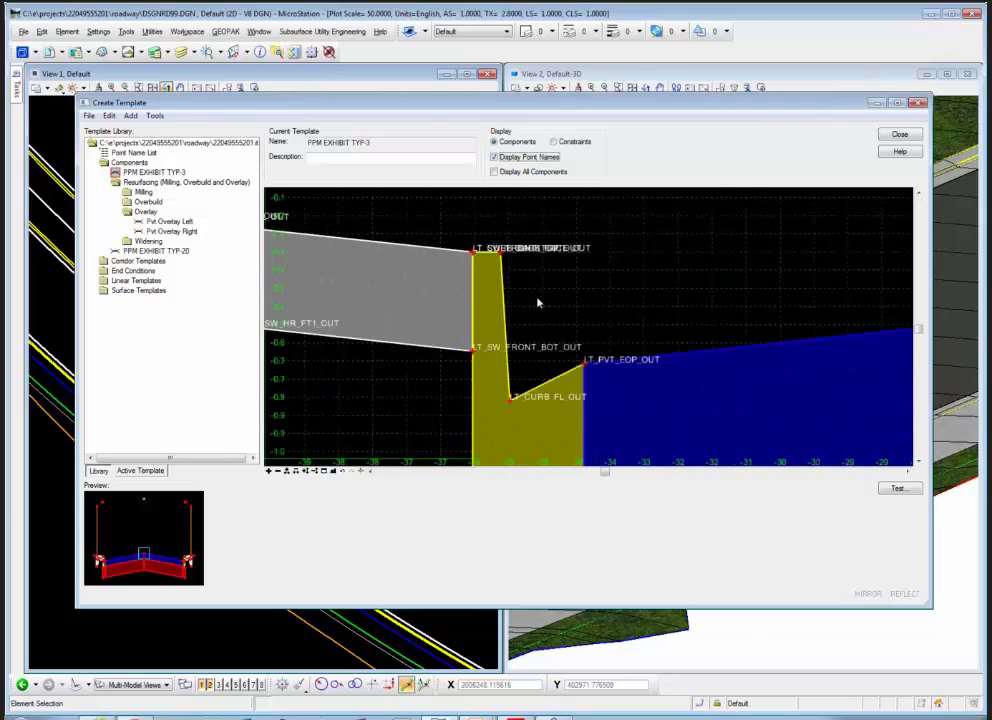
left_click(493, 157)
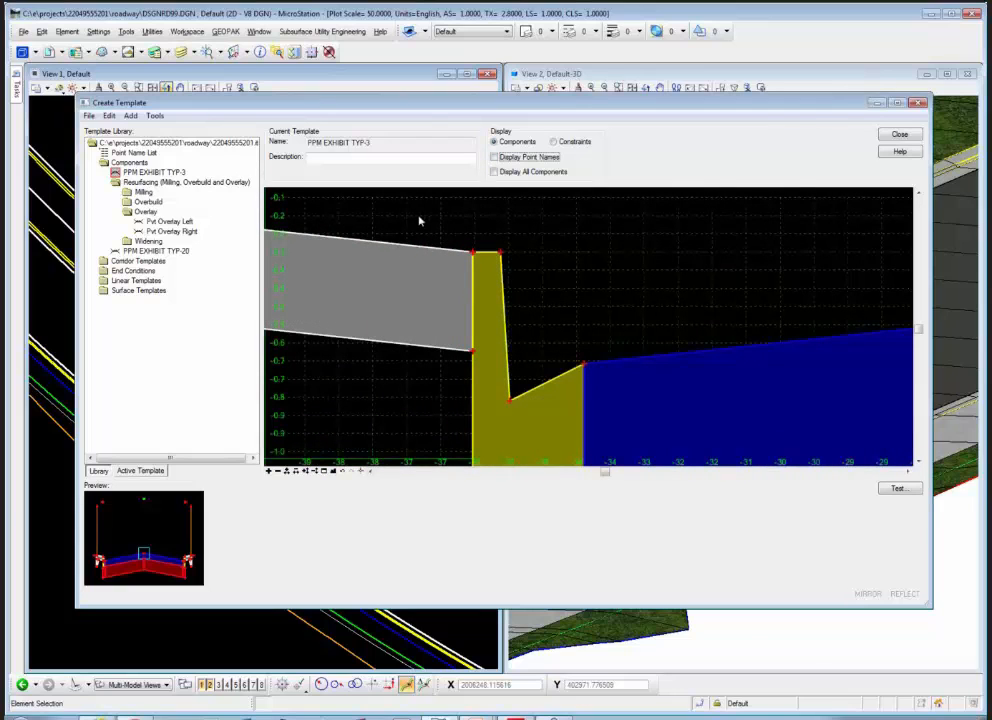
Step: Inspect the details of point LT_PVT_EOP_OUT, the LT_CurbTypeF face, the left sidewalk and the pavement surface, and highlight the template name
mouse_move(585, 370)
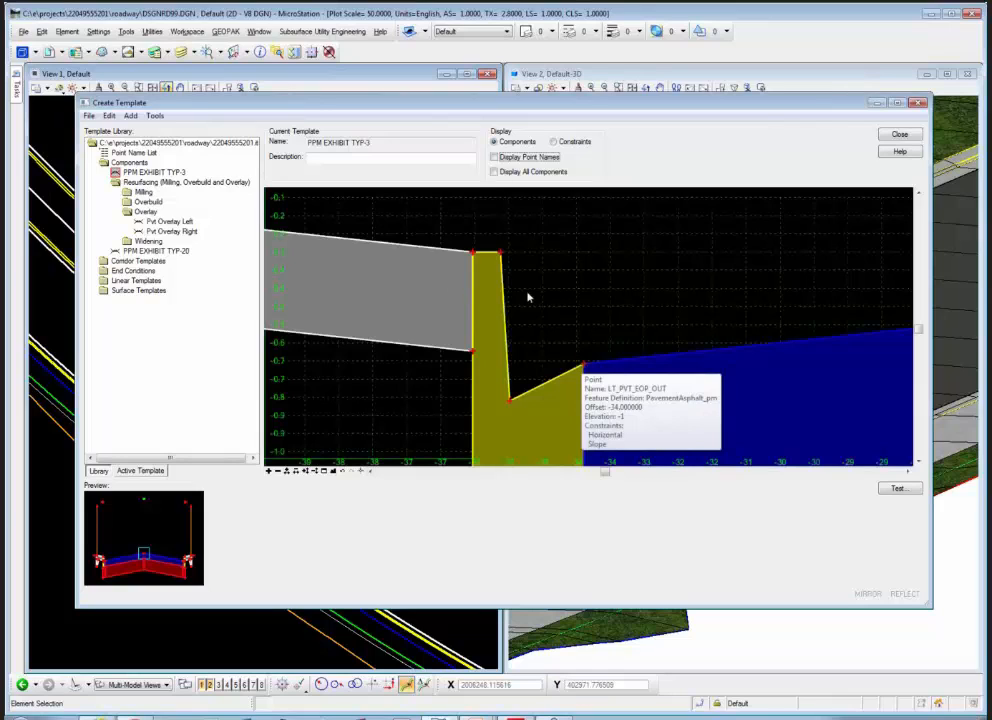
mouse_move(505, 325)
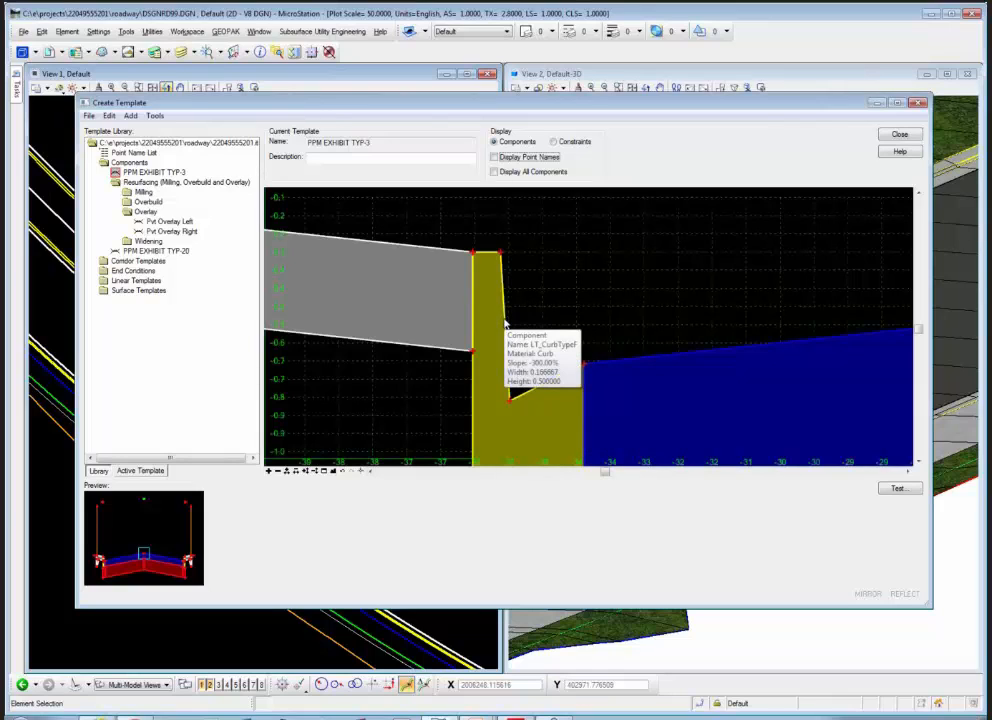
mouse_move(397, 247)
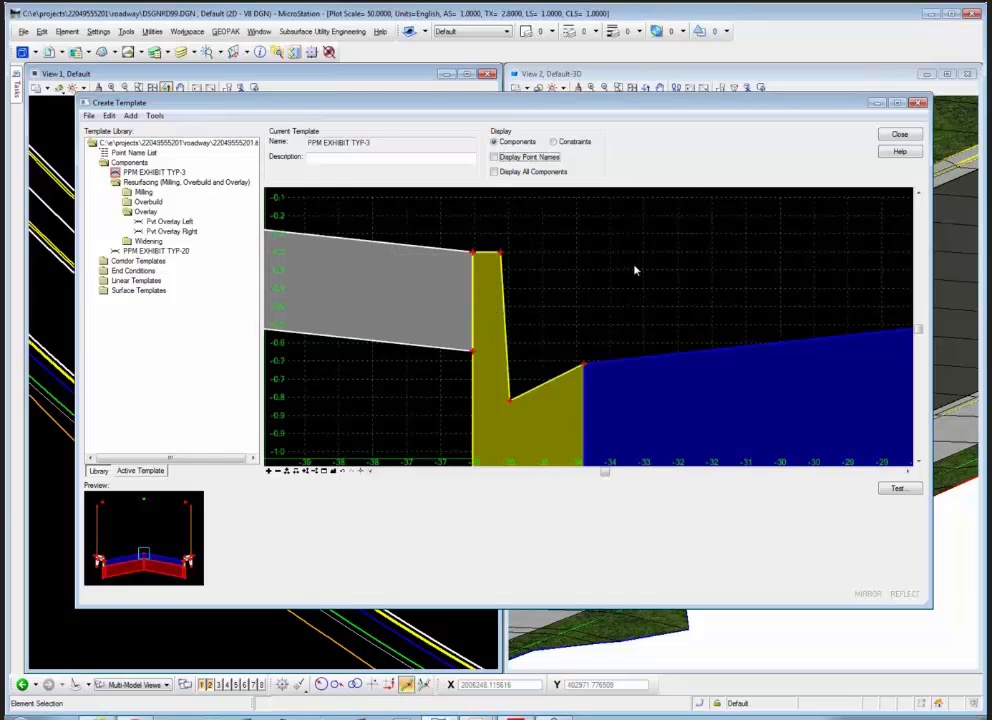
scroll(628, 276, "down", 1)
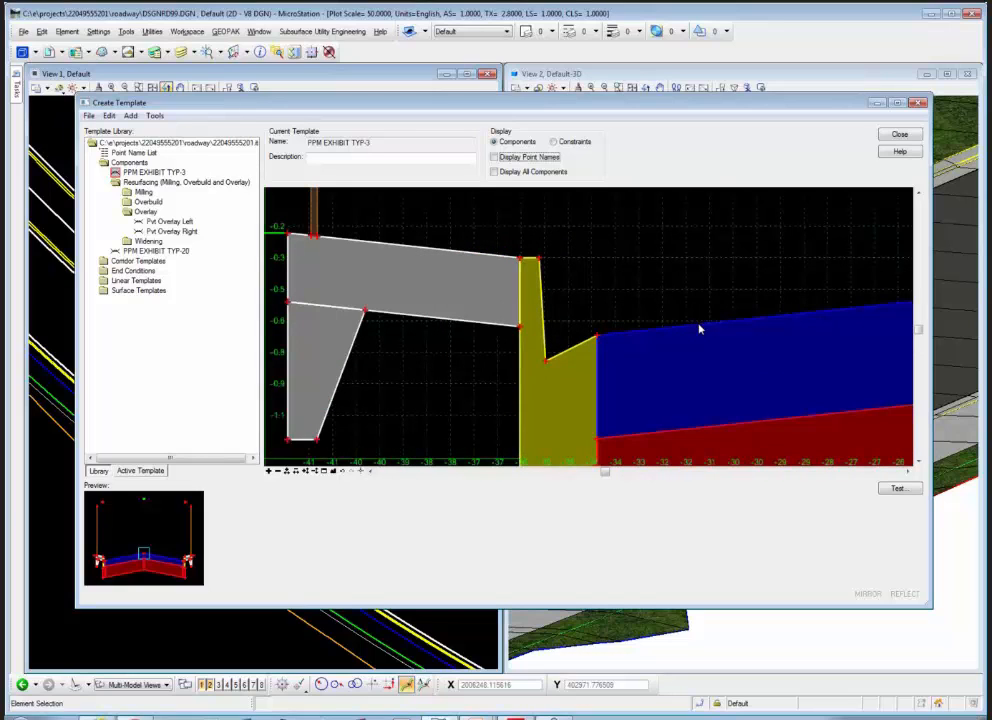
mouse_move(701, 330)
scroll(348, 261, "down", 2)
scroll(341, 260, "down", 3)
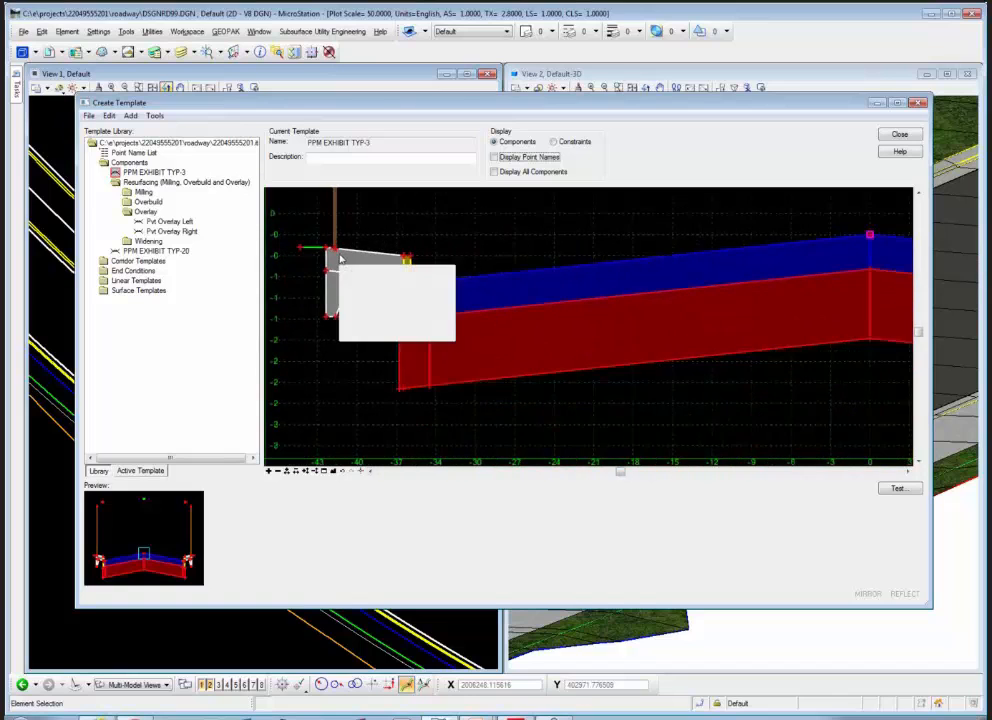
left_click_drag(380, 141, 278, 140)
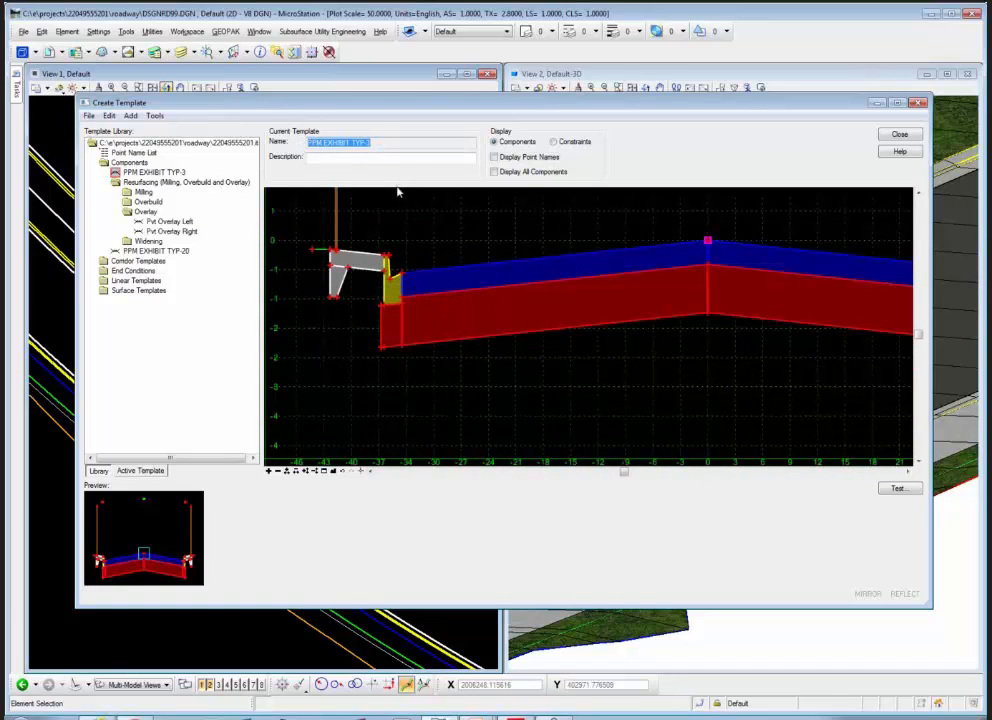
Step: Toggle the display of all components on and off while examining the section and the points near the right handrail
left_click(494, 173)
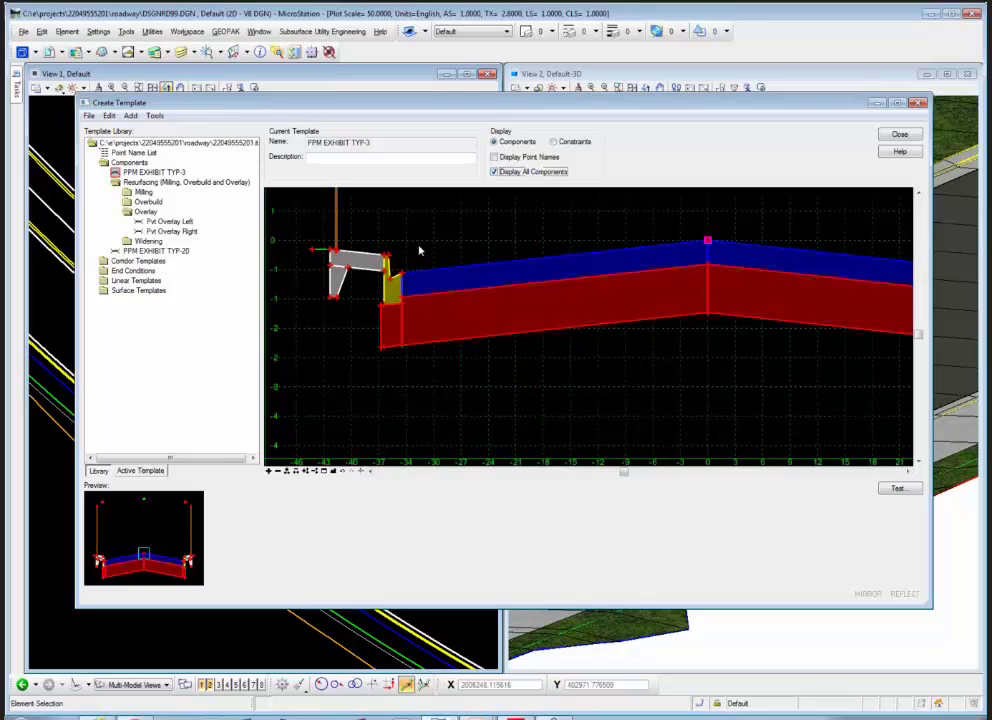
left_click(494, 172)
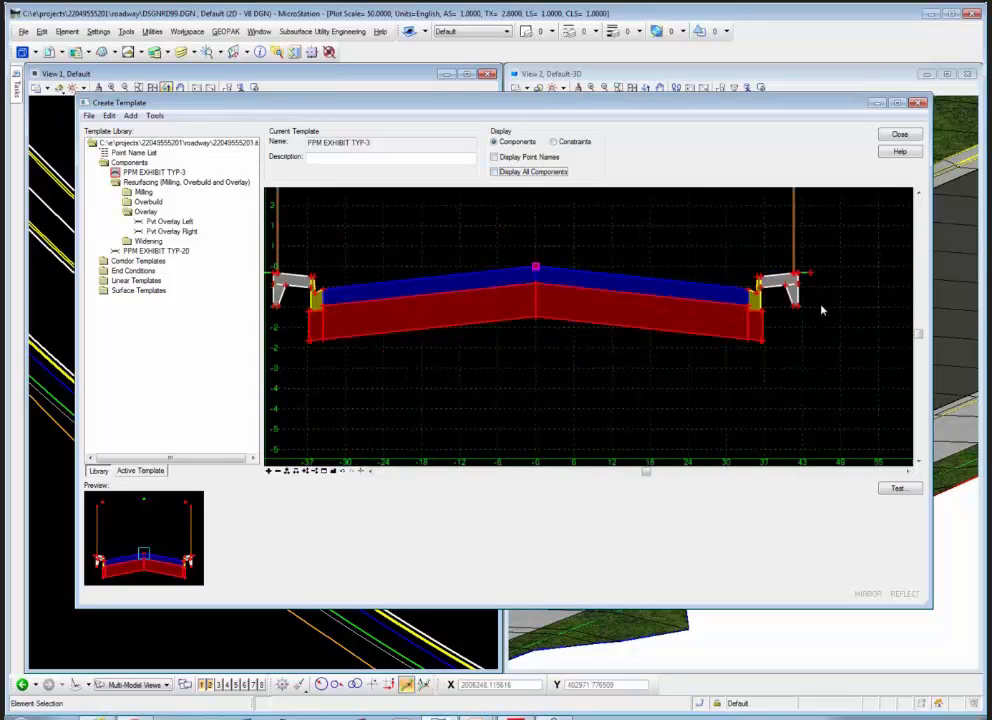
scroll(822, 310, "down", 2)
scroll(800, 235, "up", 2)
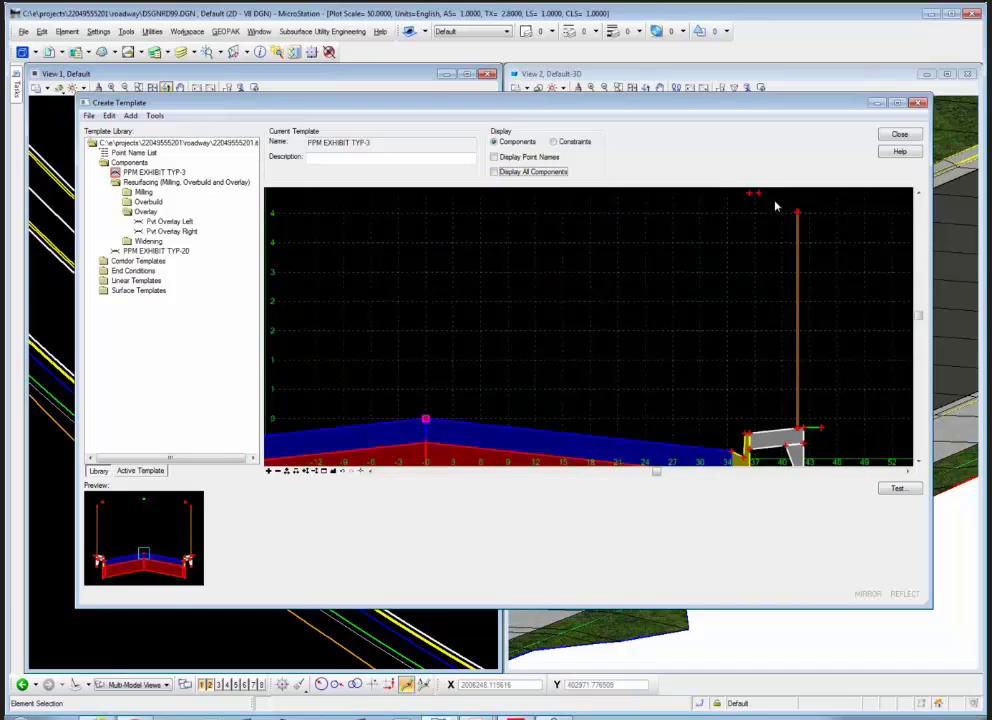
scroll(786, 288, "down", 2)
scroll(766, 220, "up", 3)
scroll(766, 220, "up", 2)
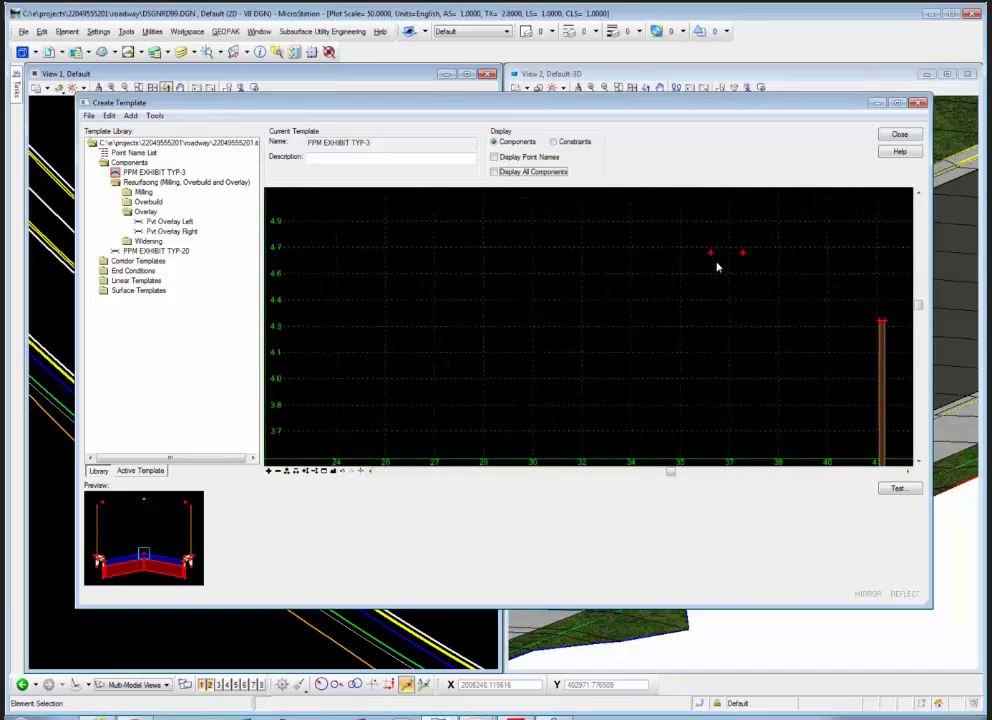
left_click(494, 172)
scroll(750, 254, "down", 4)
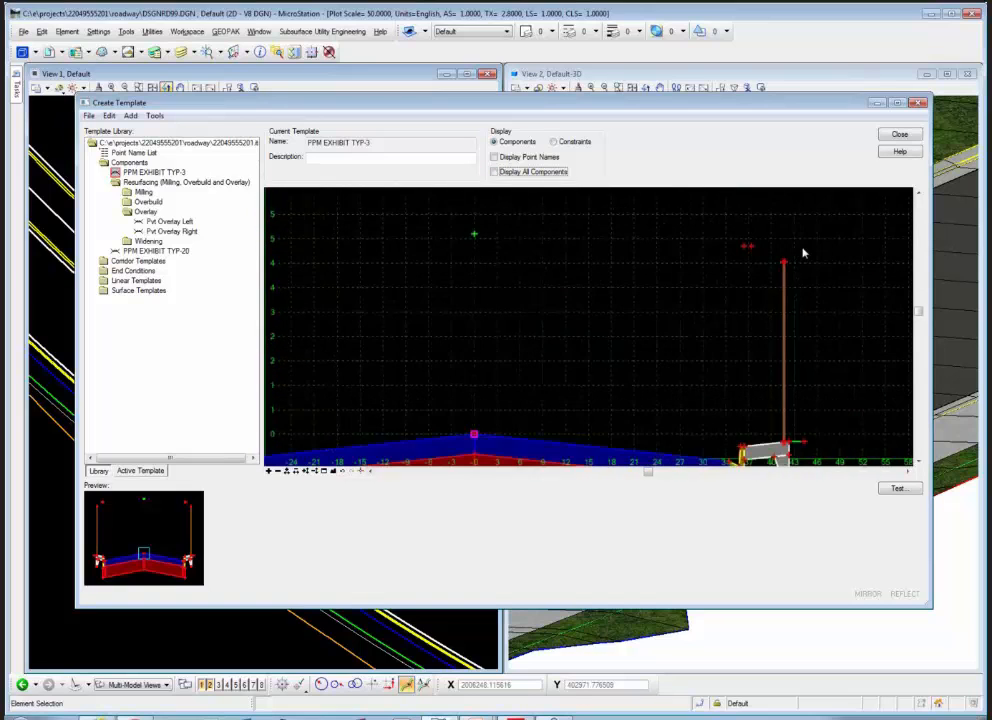
scroll(802, 253, "down", 2)
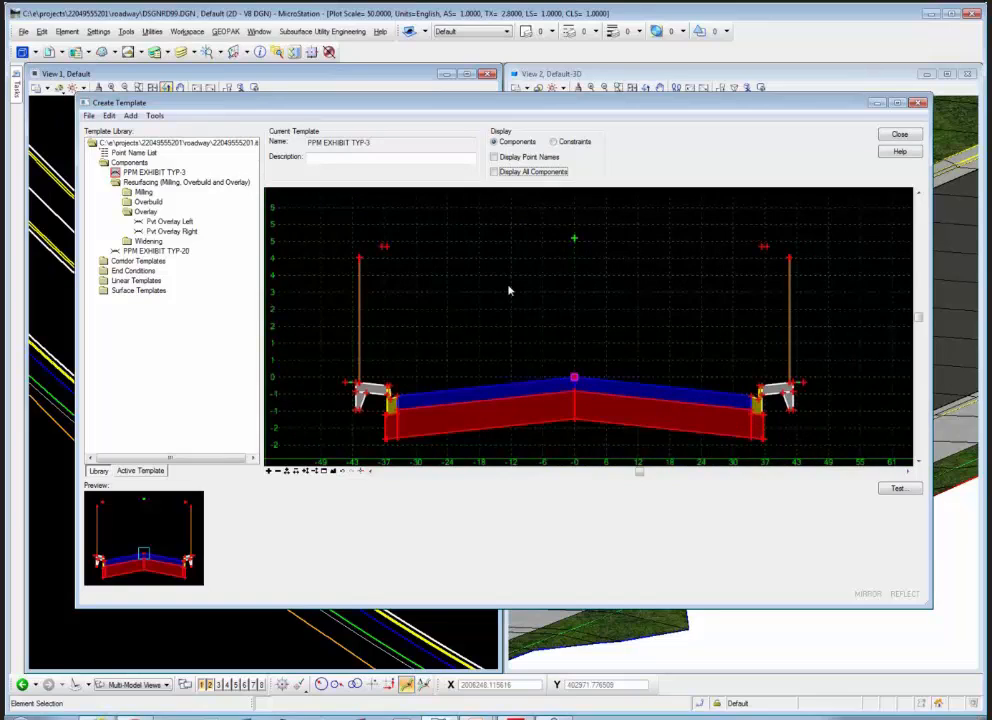
left_click(494, 172)
Step: Display the template's constraints and inspect those of LT_PVT_EOP_OUT, PVT_BOT_CNTR and the left pavement slope
left_click(553, 142)
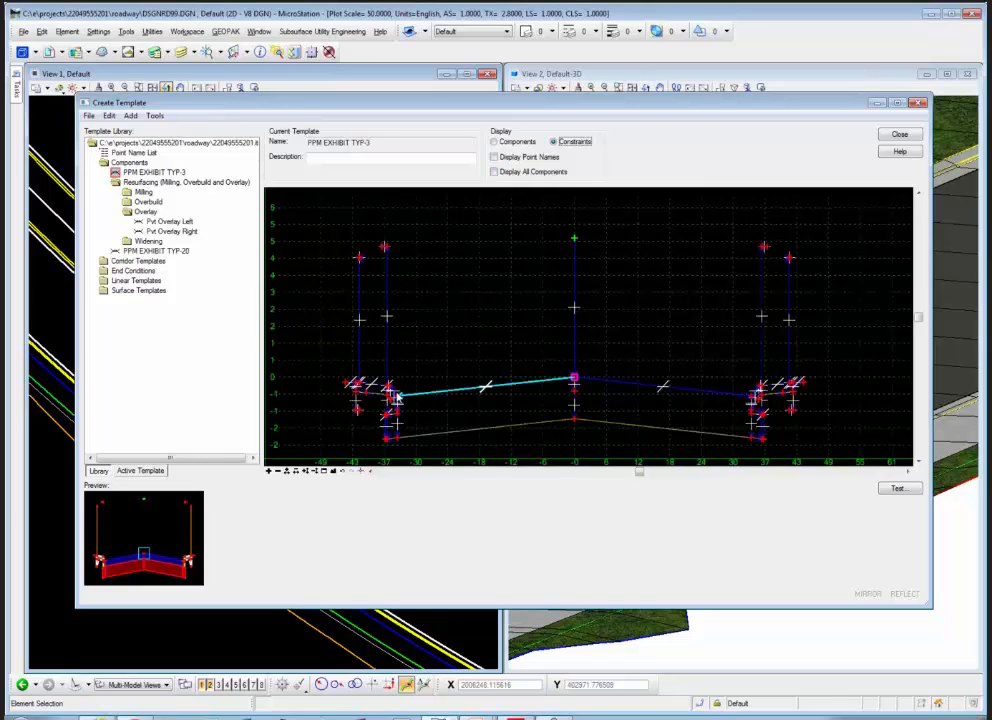
scroll(390, 400, "up", 5)
scroll(420, 385, "down", 2)
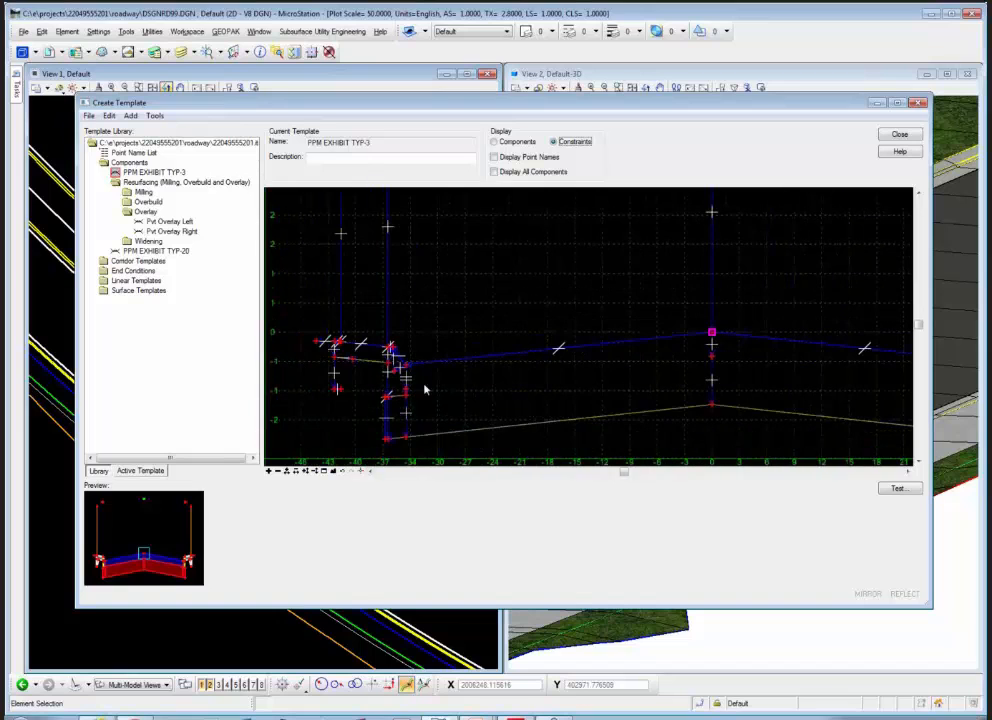
scroll(427, 392, "up", 2)
scroll(408, 383, "down", 1)
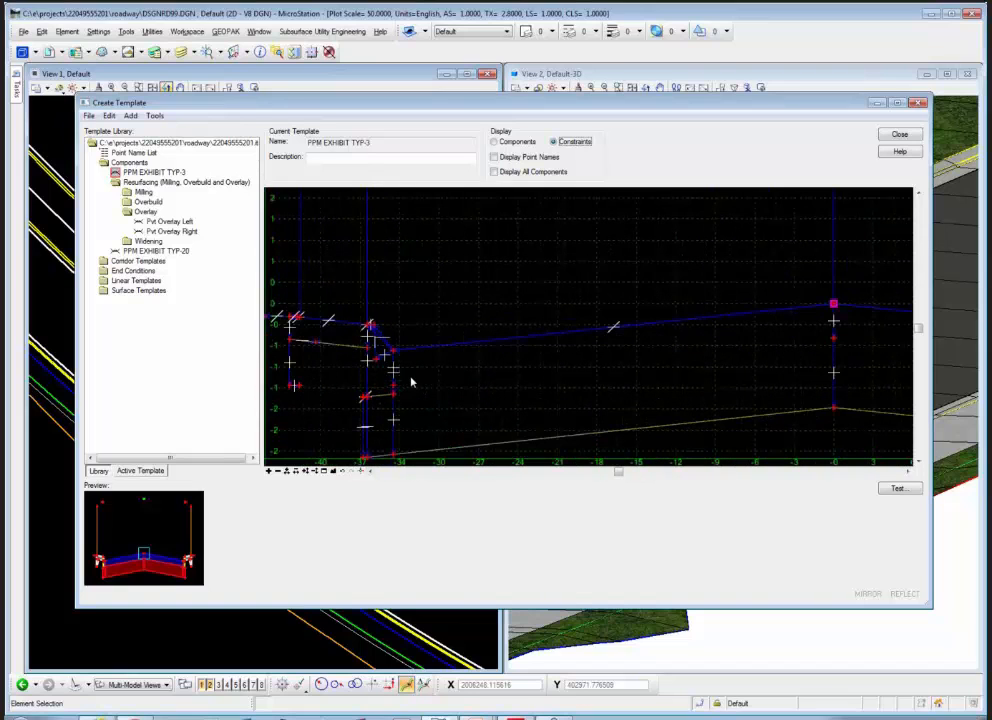
mouse_move(395, 355)
mouse_move(833, 343)
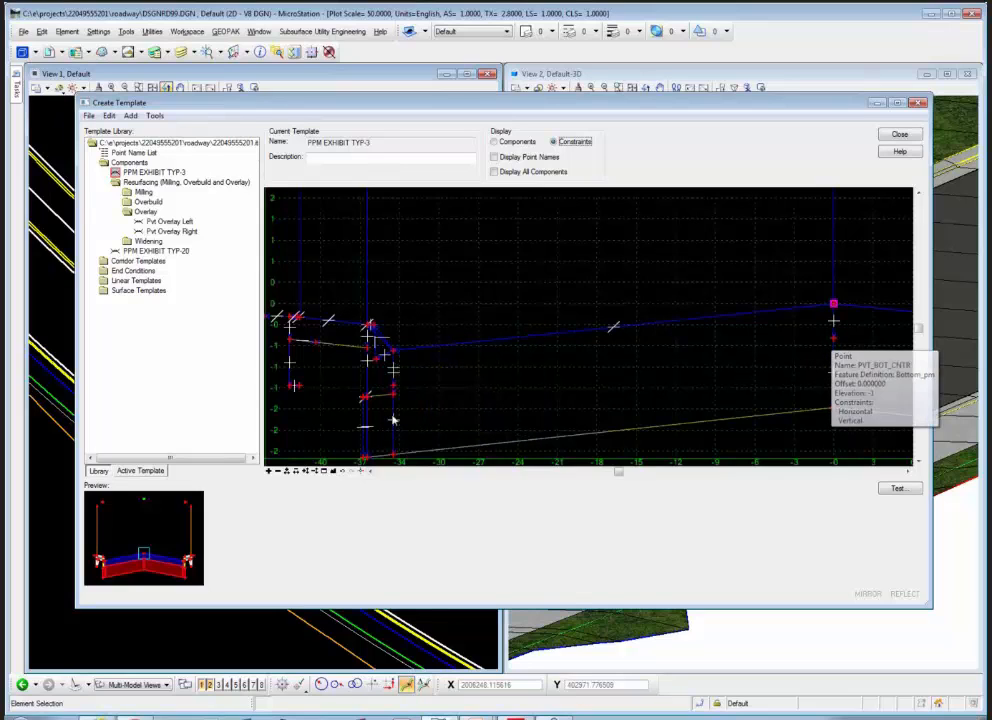
mouse_move(395, 400)
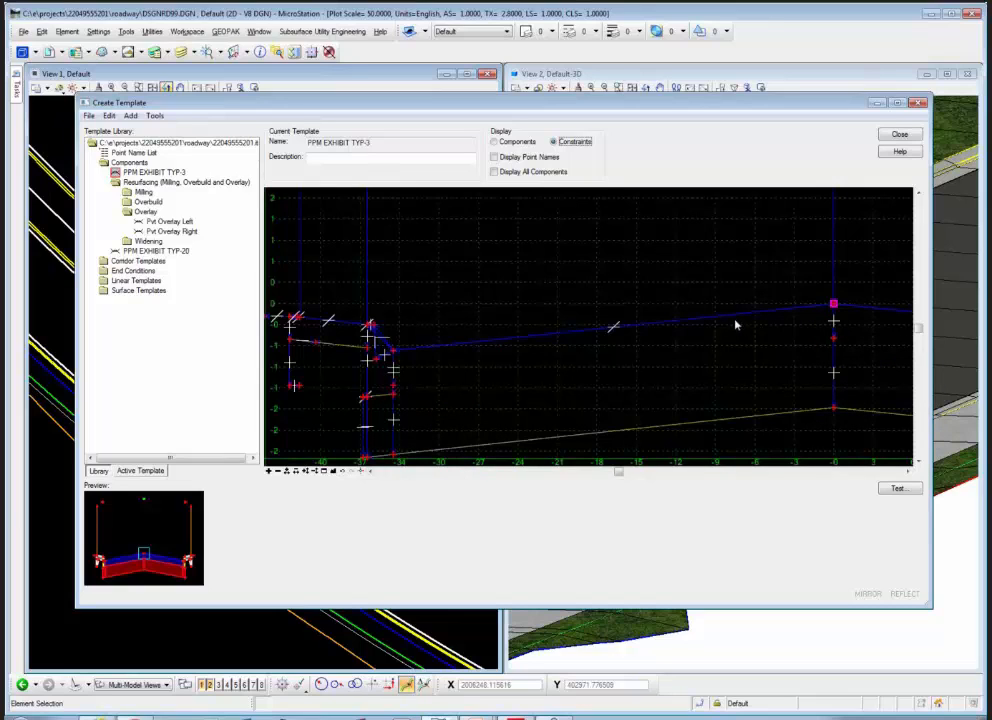
mouse_move(622, 332)
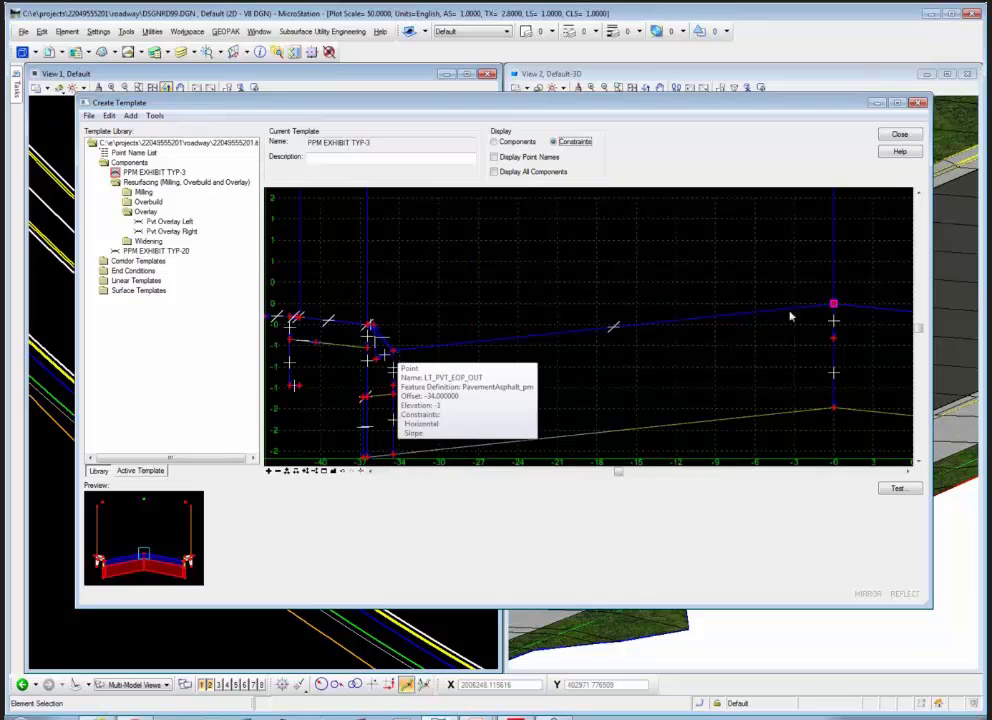
Step: Inspect the constraints of PVT_CROWN and the left pavement slope, and check the point properties of PVT_BOT_CNTR
left_click(833, 304)
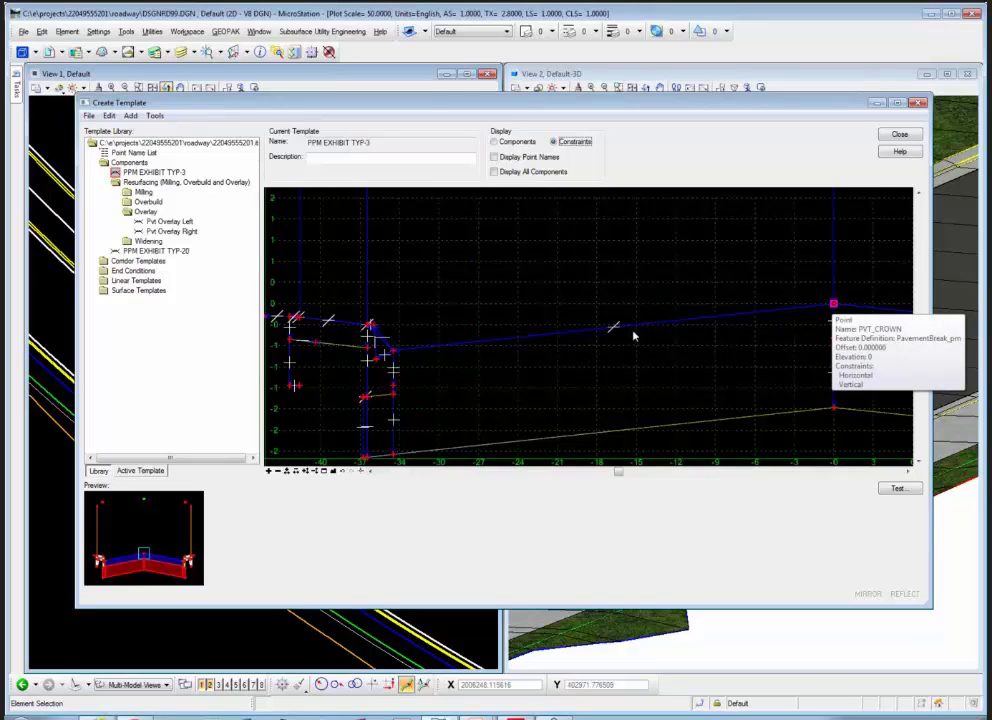
mouse_move(394, 352)
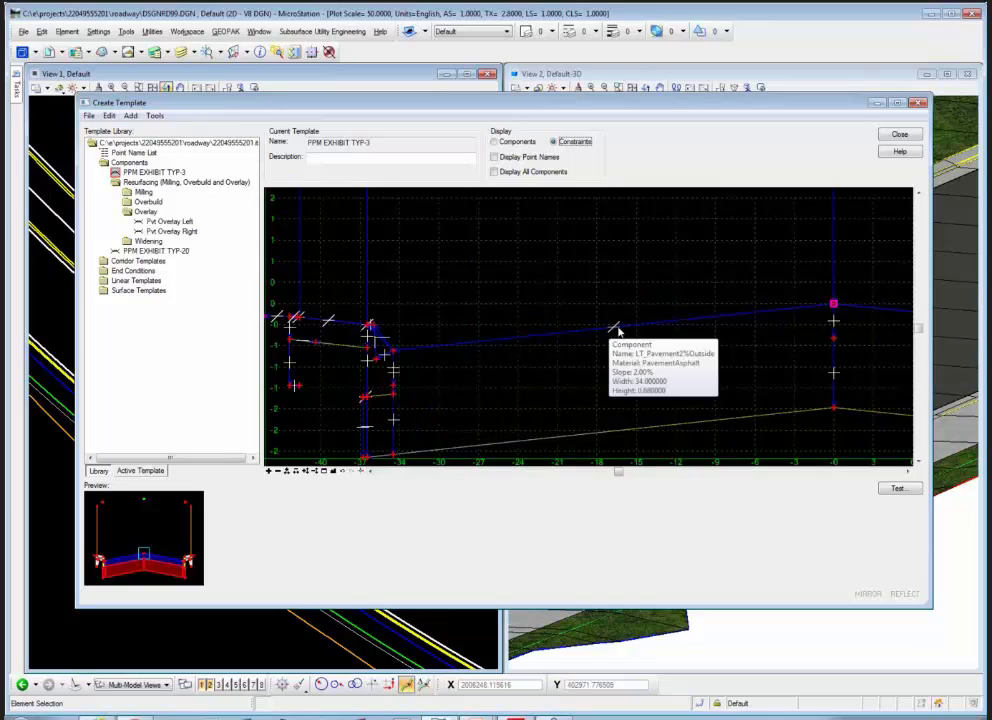
double_click(834, 340)
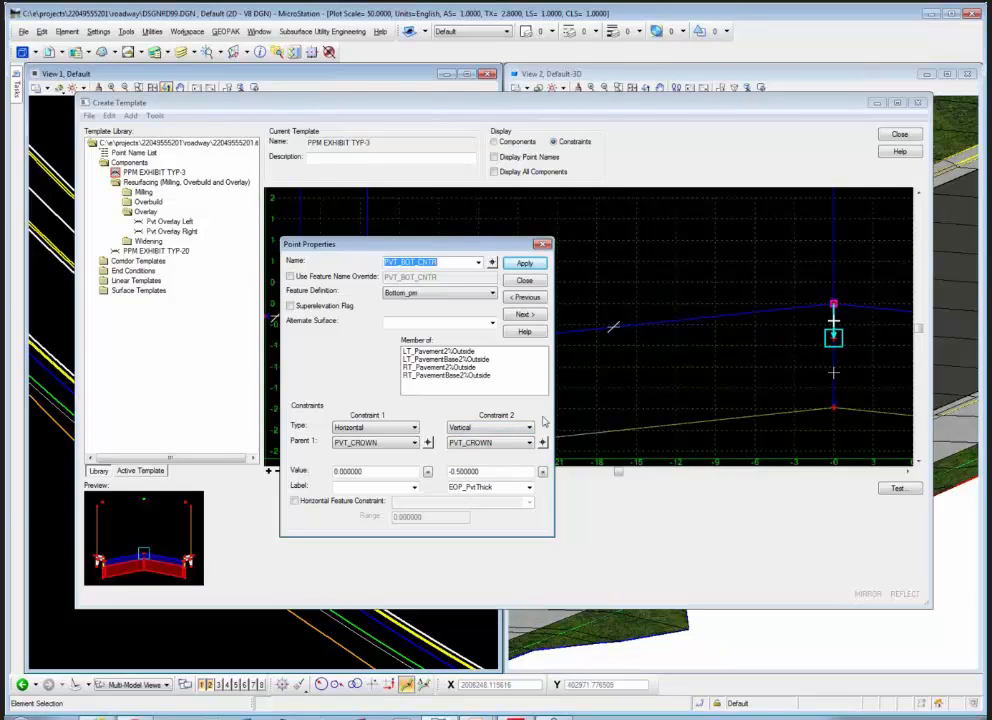
left_click(524, 280)
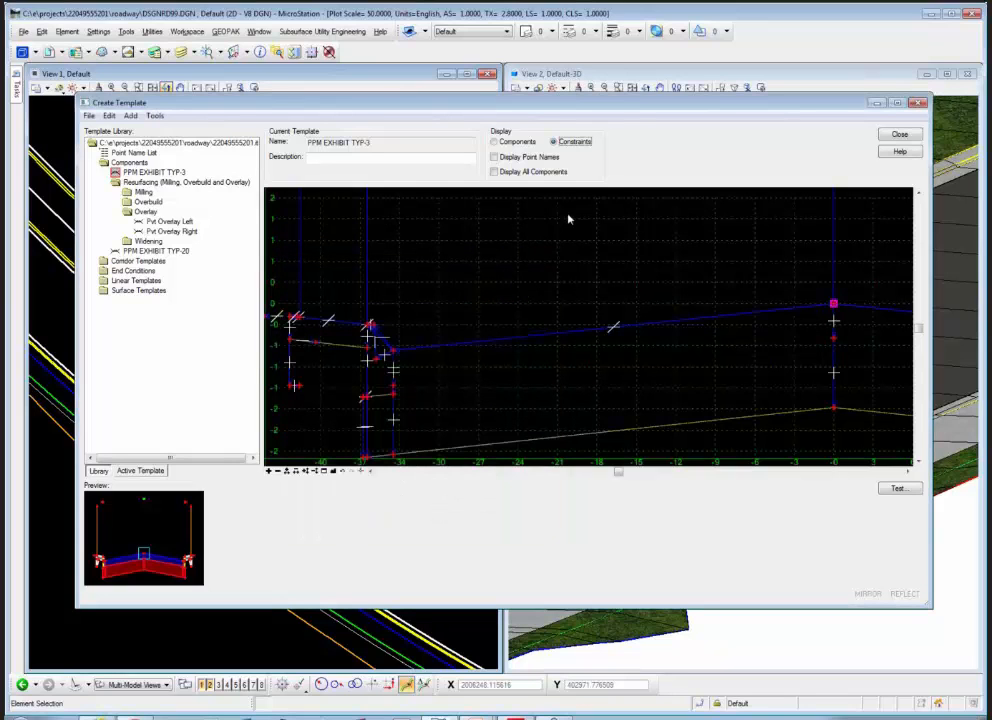
Step: Switch the PPM EXHIBIT TYP-3 template display from constraints back to components and review the whole section
scroll(470, 280, "down", 5)
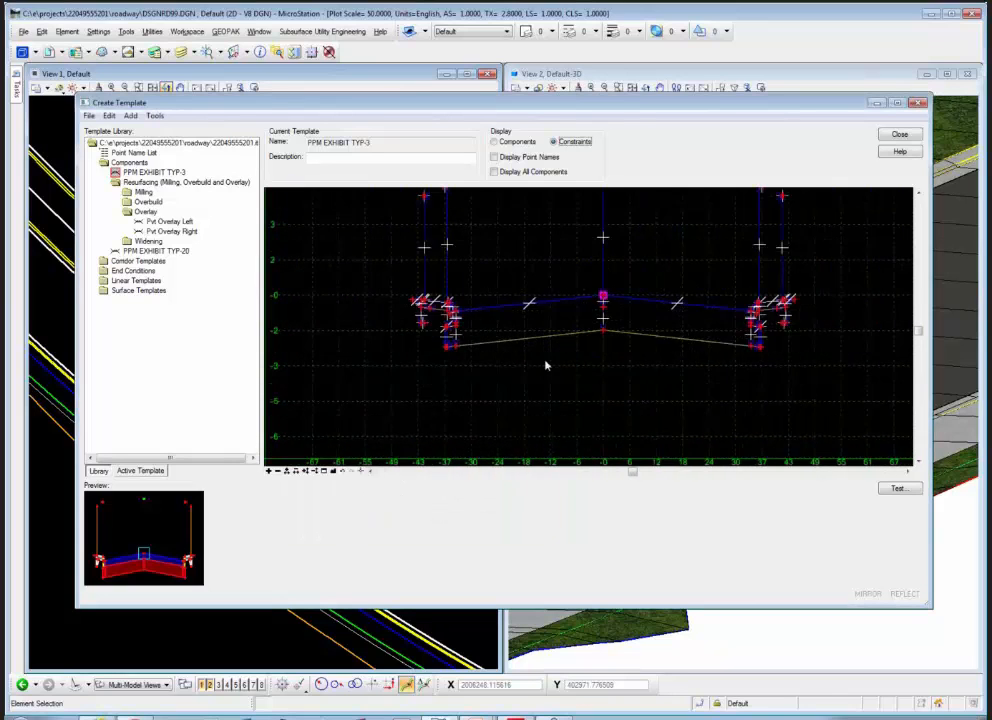
left_click(495, 142)
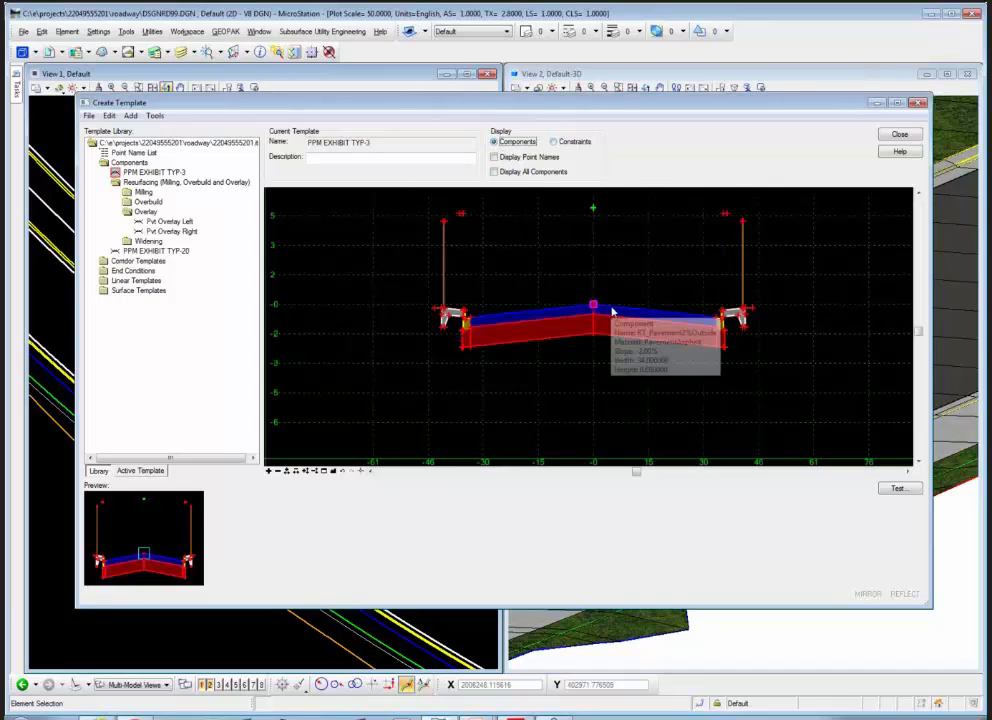
scroll(713, 321, "up", 2)
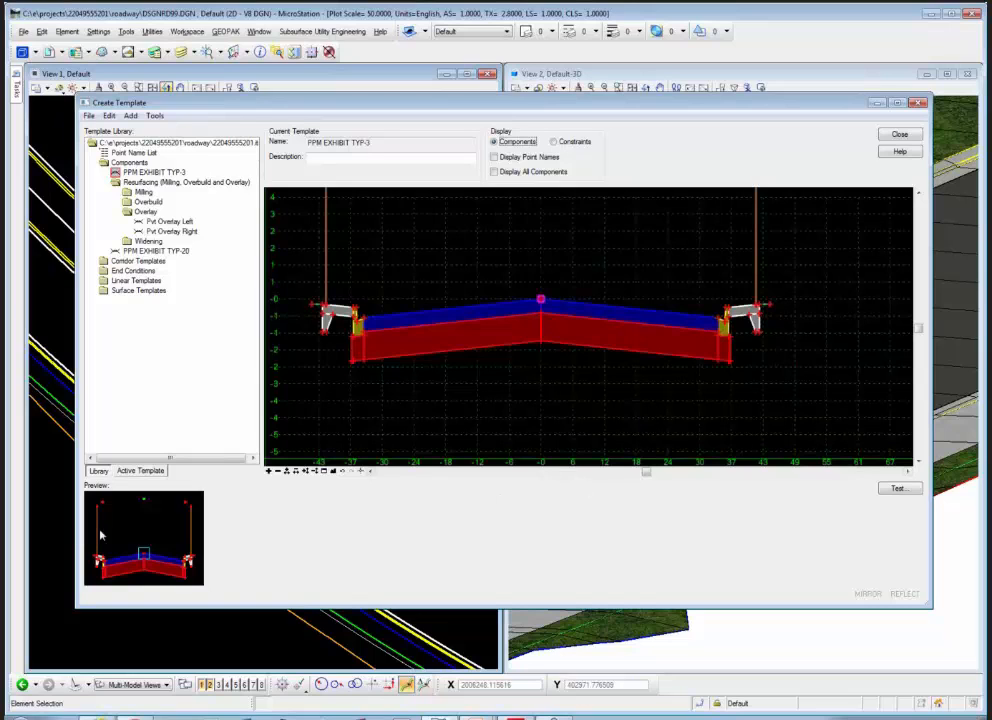
scroll(610, 435, "down", 3)
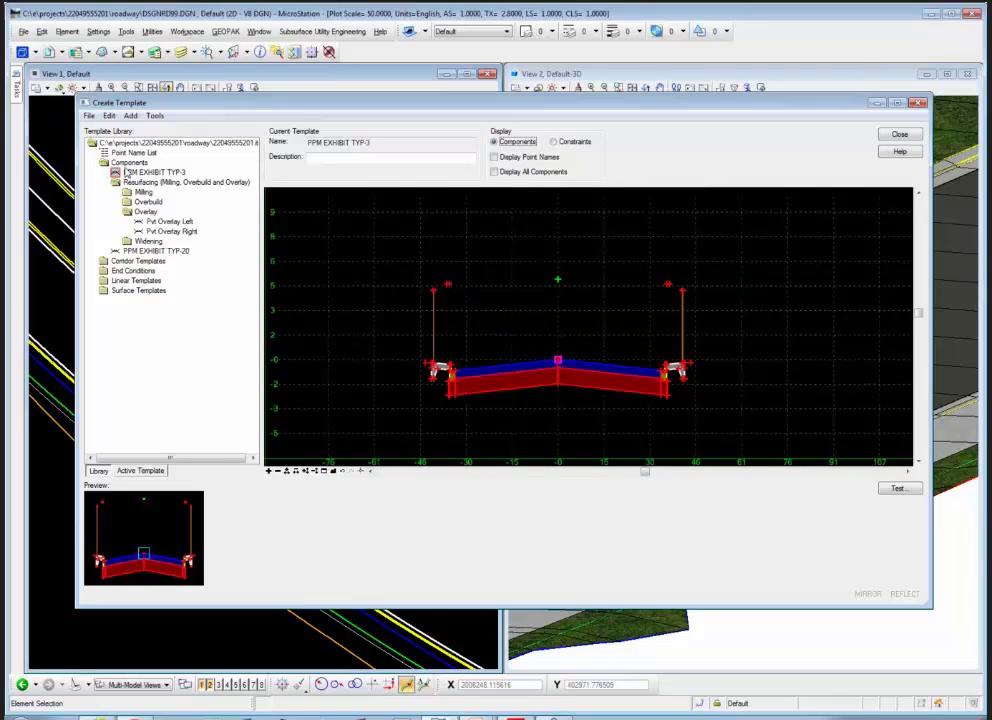
Step: Create a new template named RRR98 in the Corridor Templates folder
left_click(121, 262)
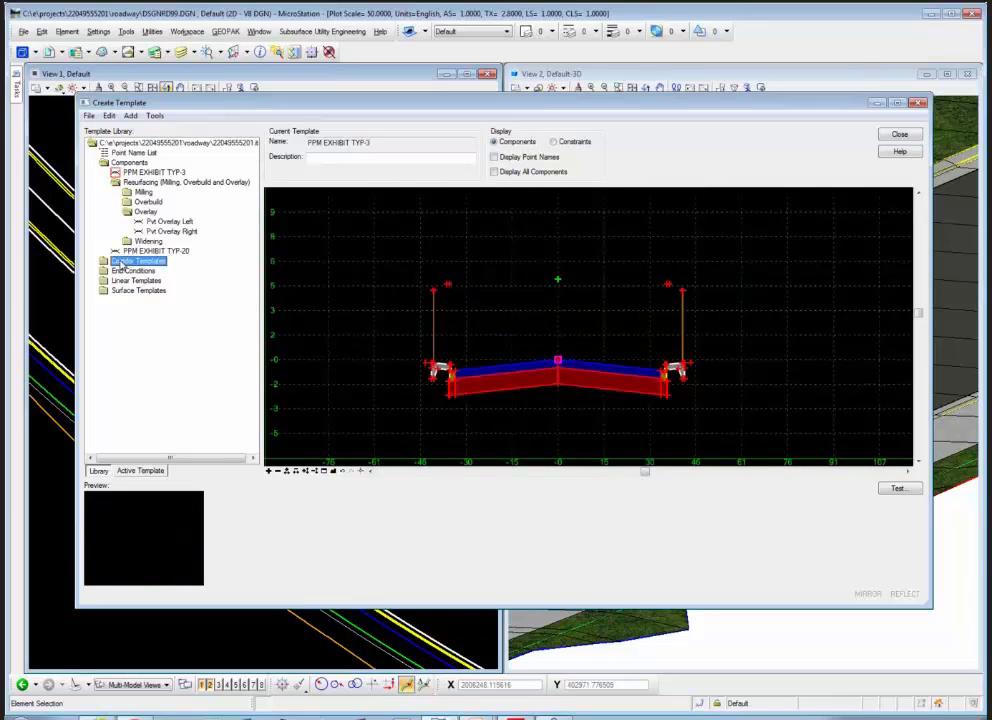
right_click(104, 261)
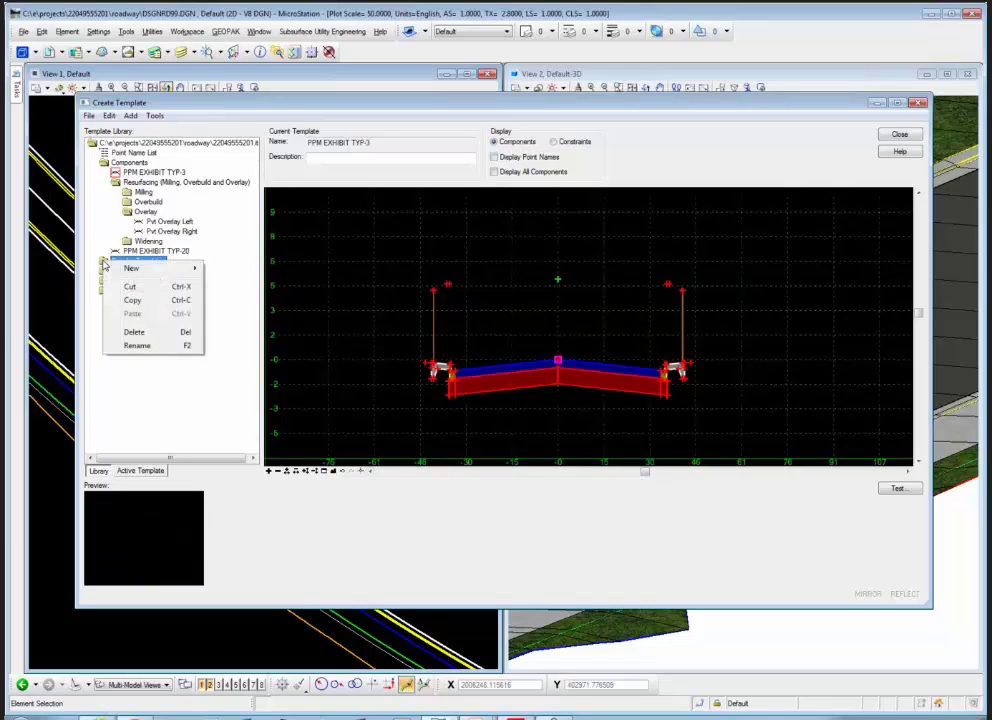
mouse_move(131, 268)
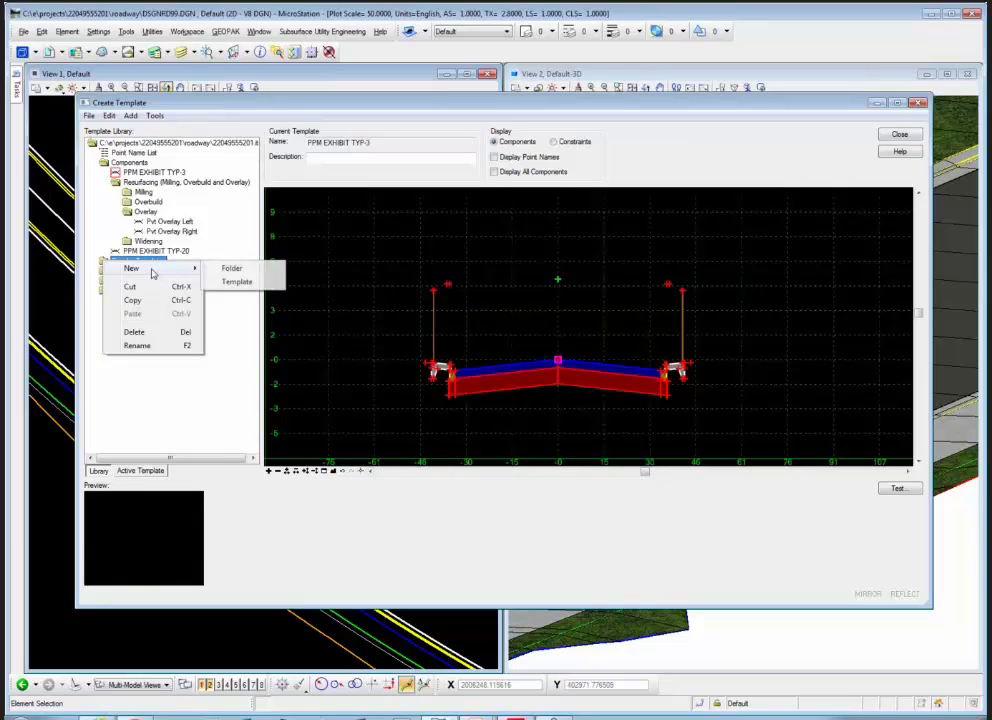
left_click(238, 282)
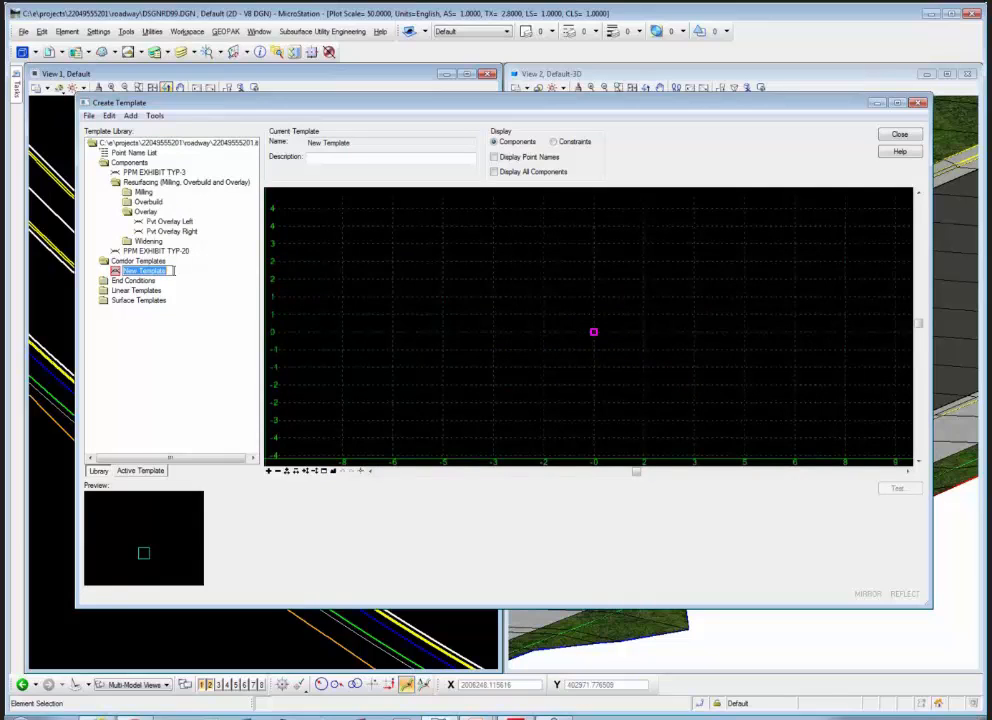
type("RRR98")
key("Return")
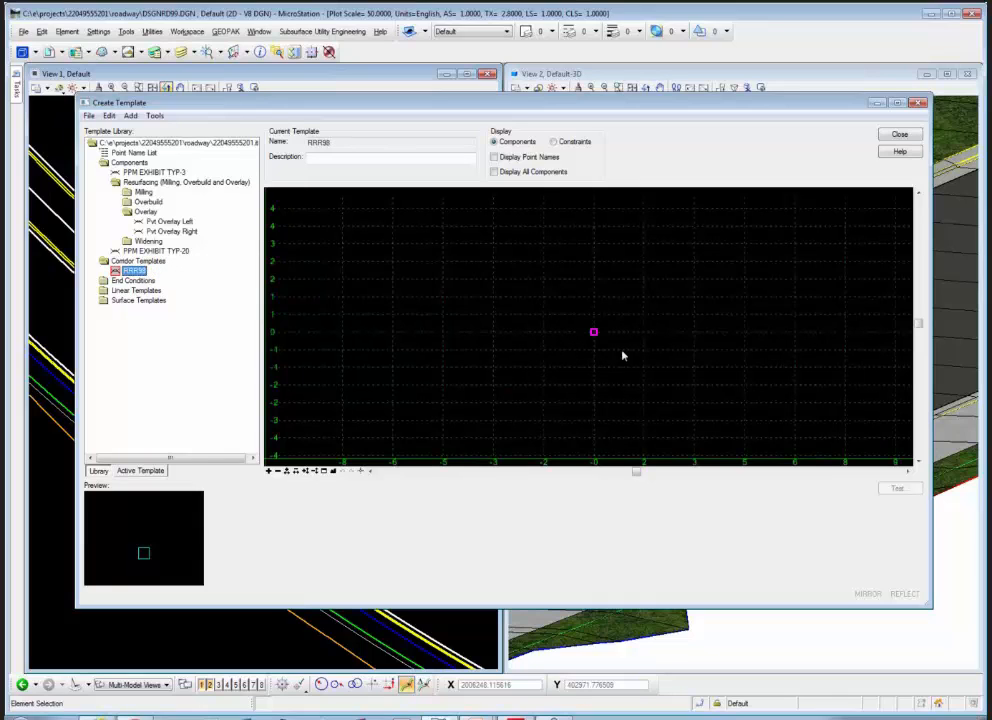
scroll(620, 345, "down", 1)
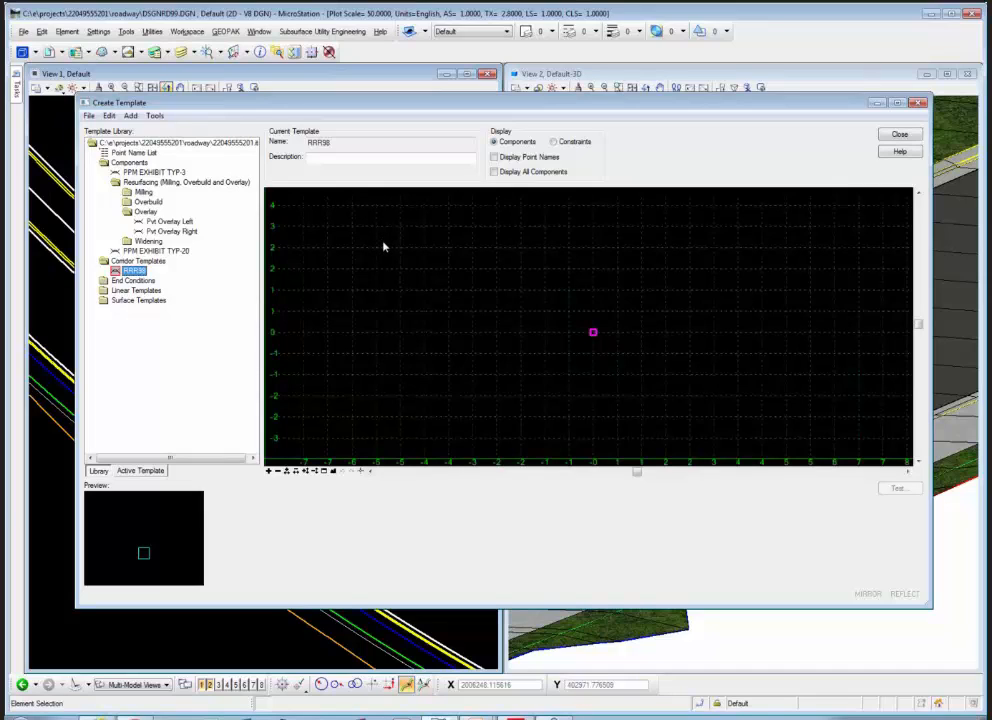
Step: Turn on Apply Affixes in the template options and load the FDOT preference for the LT_ and RT_ prefixes
left_click(155, 116)
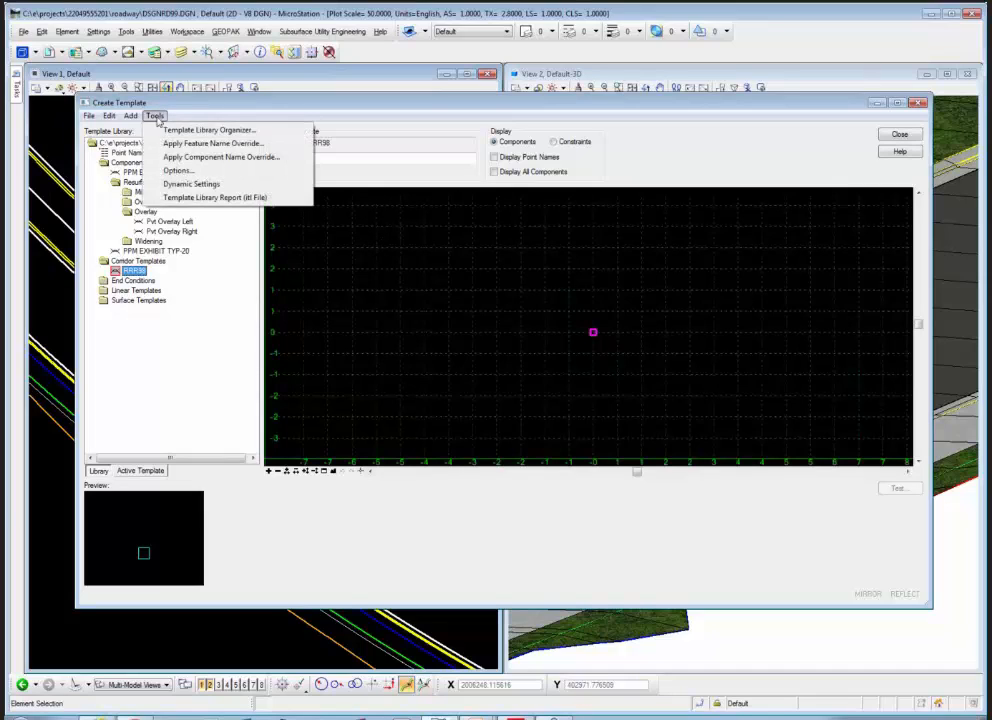
left_click(179, 172)
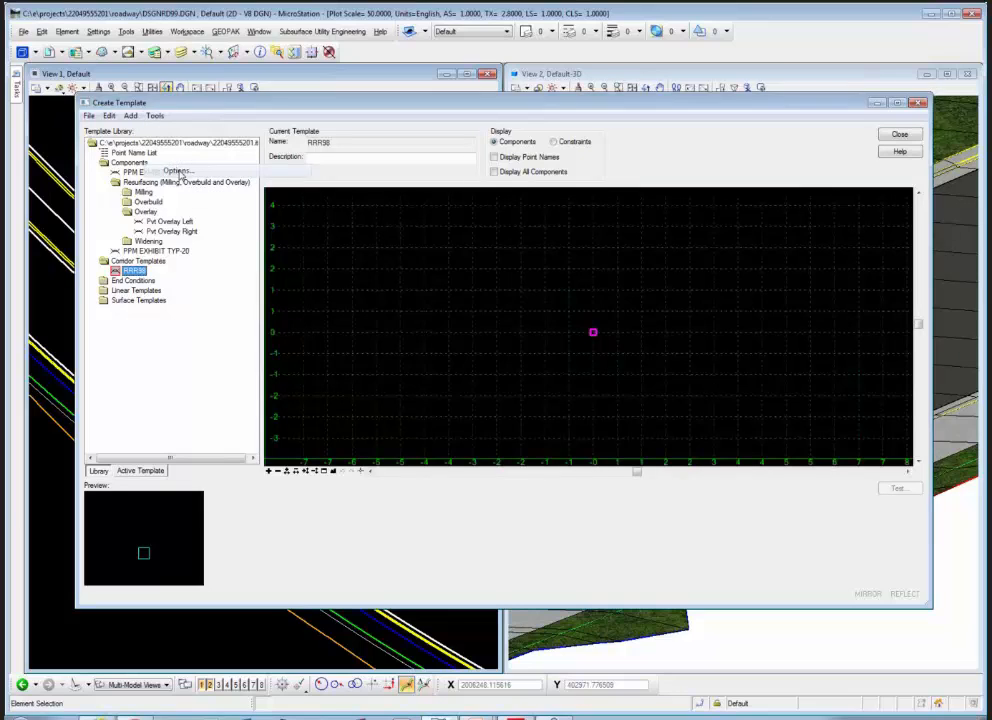
left_click(370, 330)
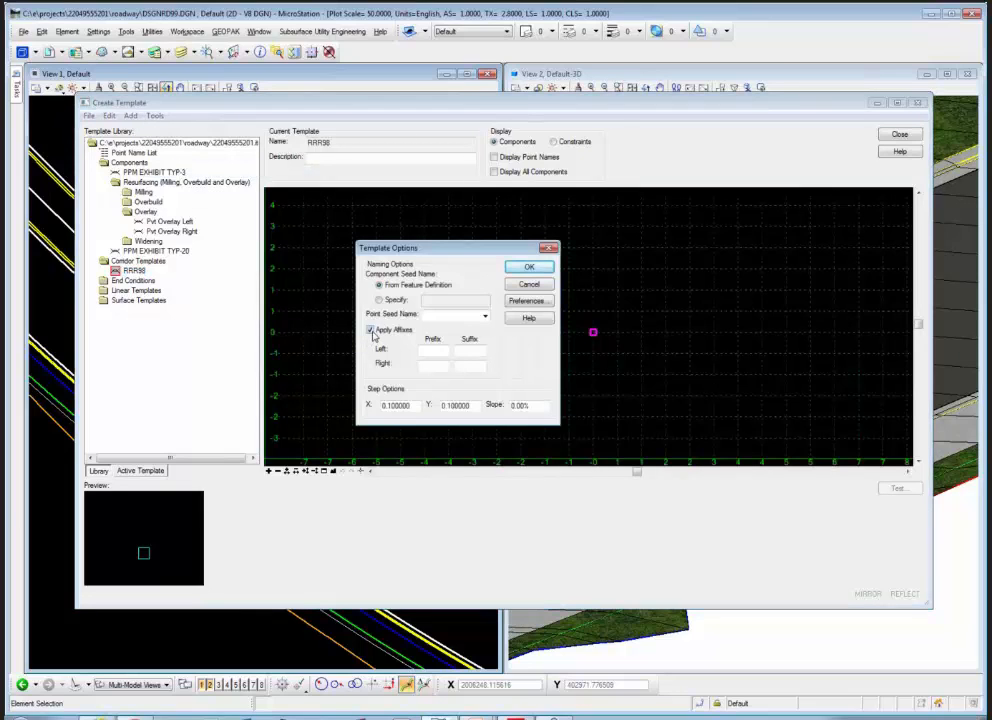
left_click(526, 300)
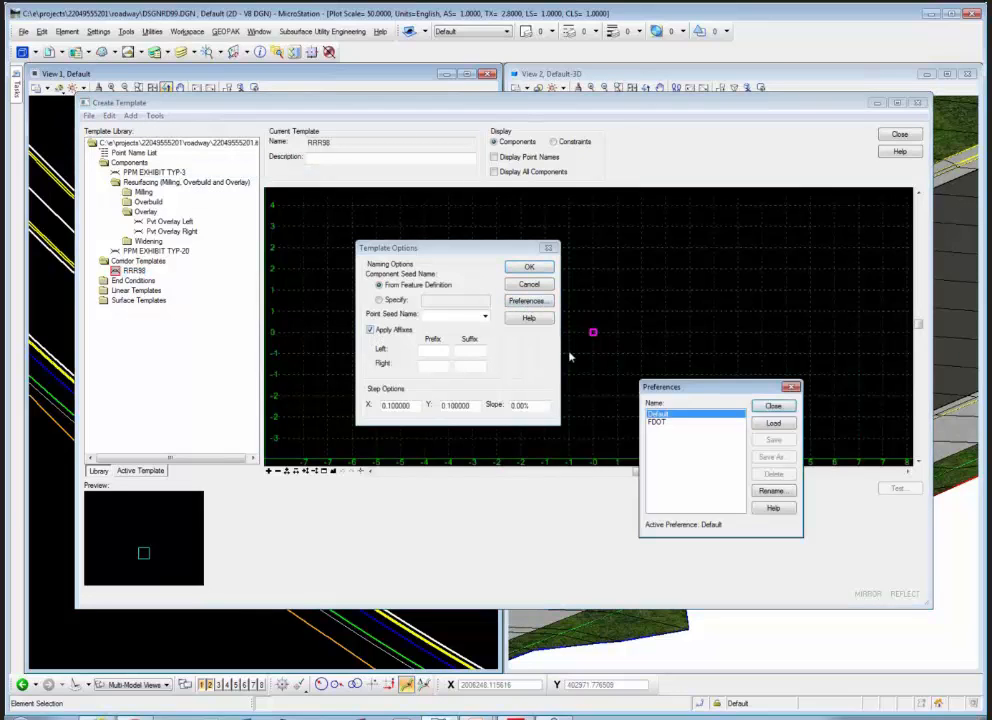
left_click(657, 422)
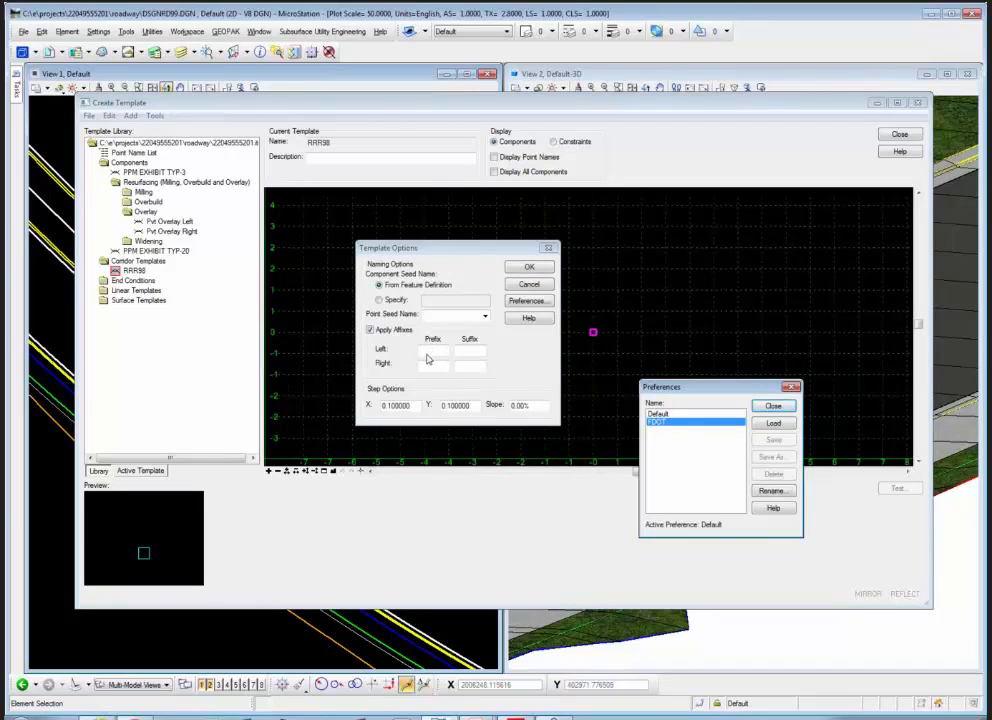
left_click(775, 424)
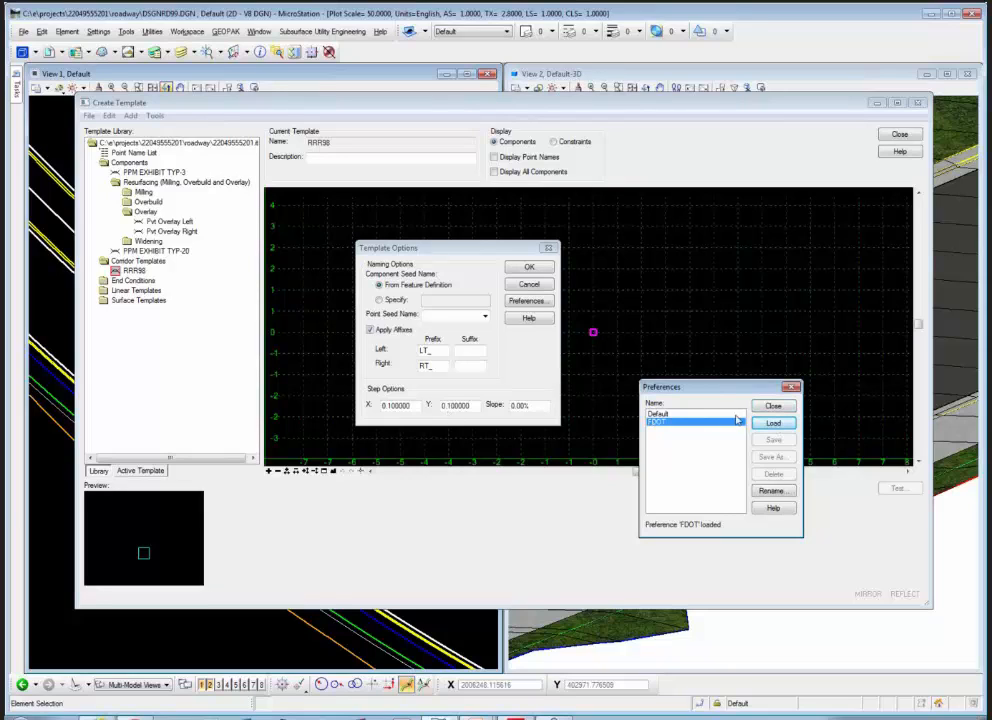
left_click(773, 405)
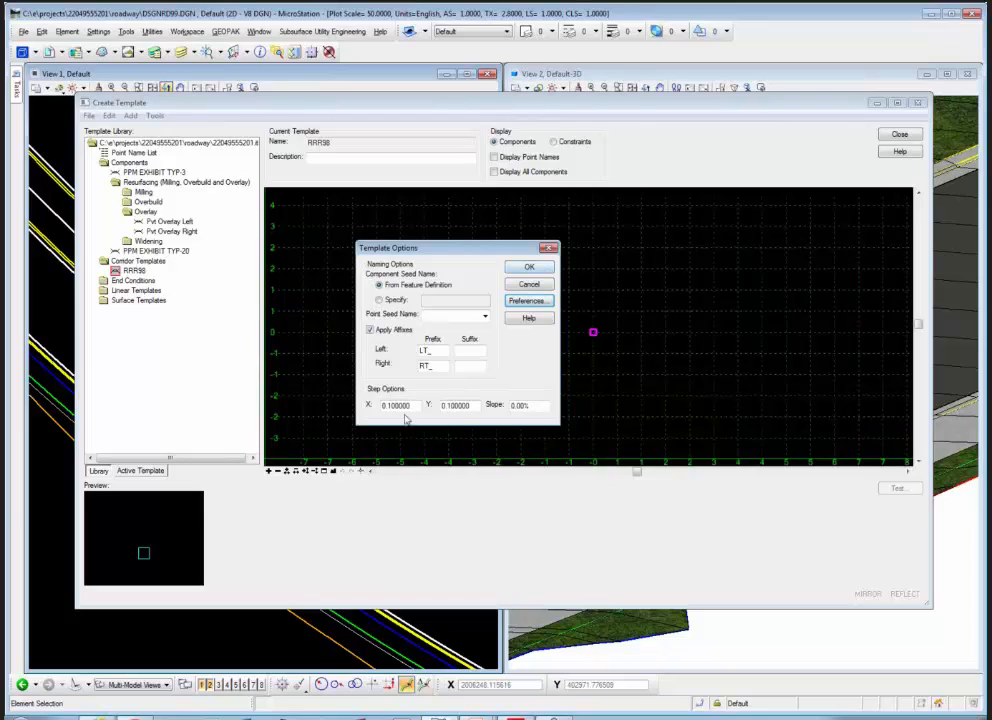
left_click(529, 268)
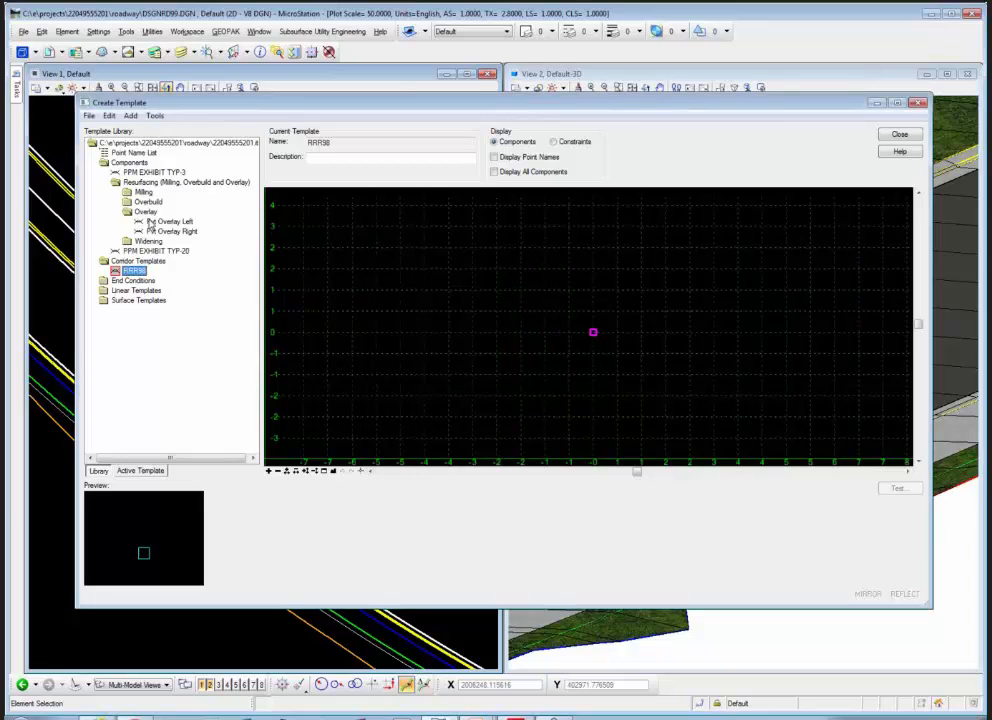
Step: Show the Dynamic Settings and move their window to the edge of the template drawing area
left_click(104, 162)
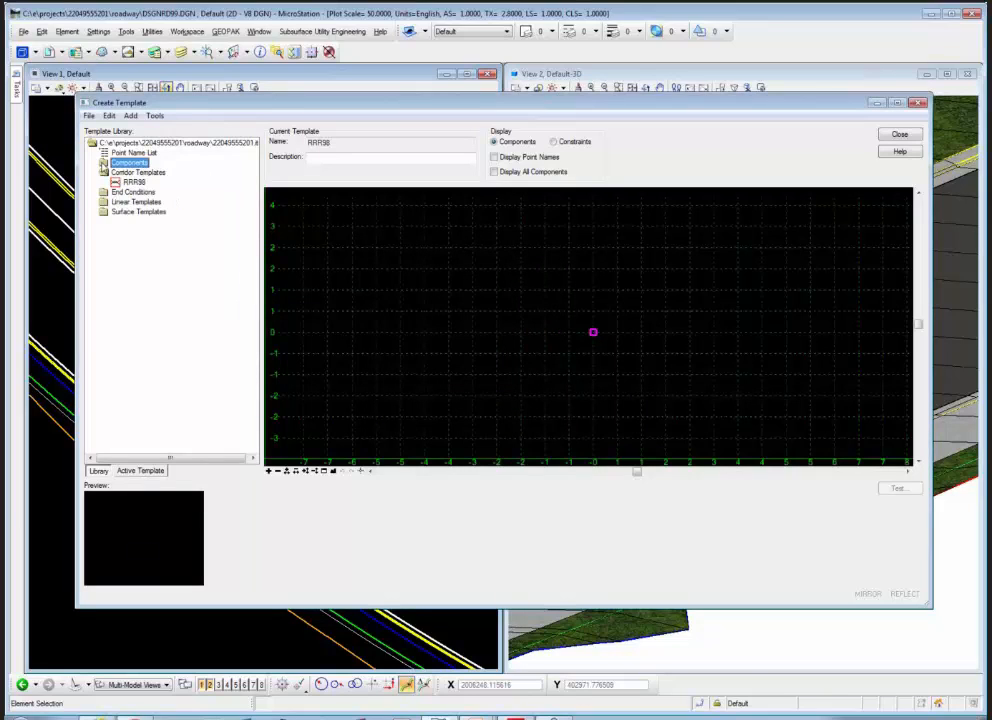
left_click(104, 163)
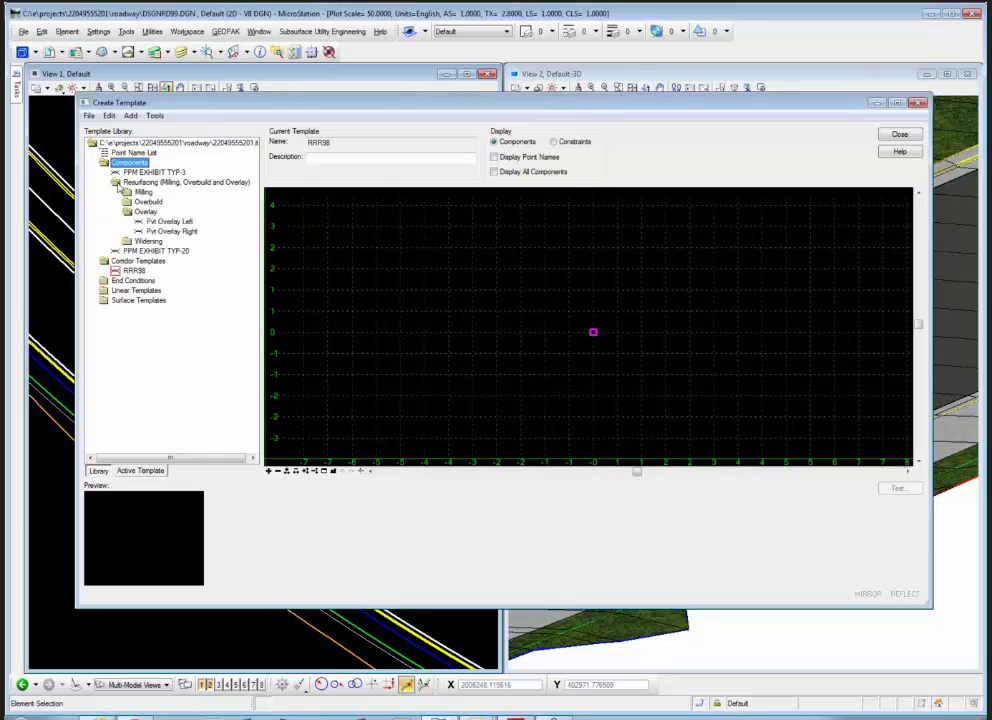
left_click(118, 184)
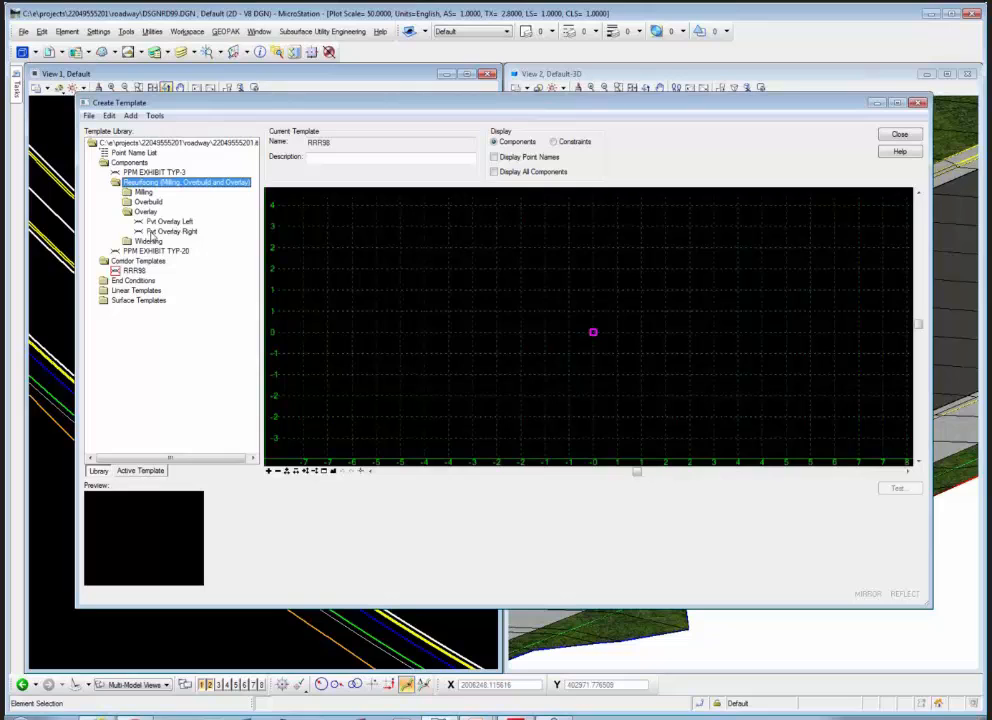
left_click(360, 471)
left_click_drag(834, 284, 821, 467)
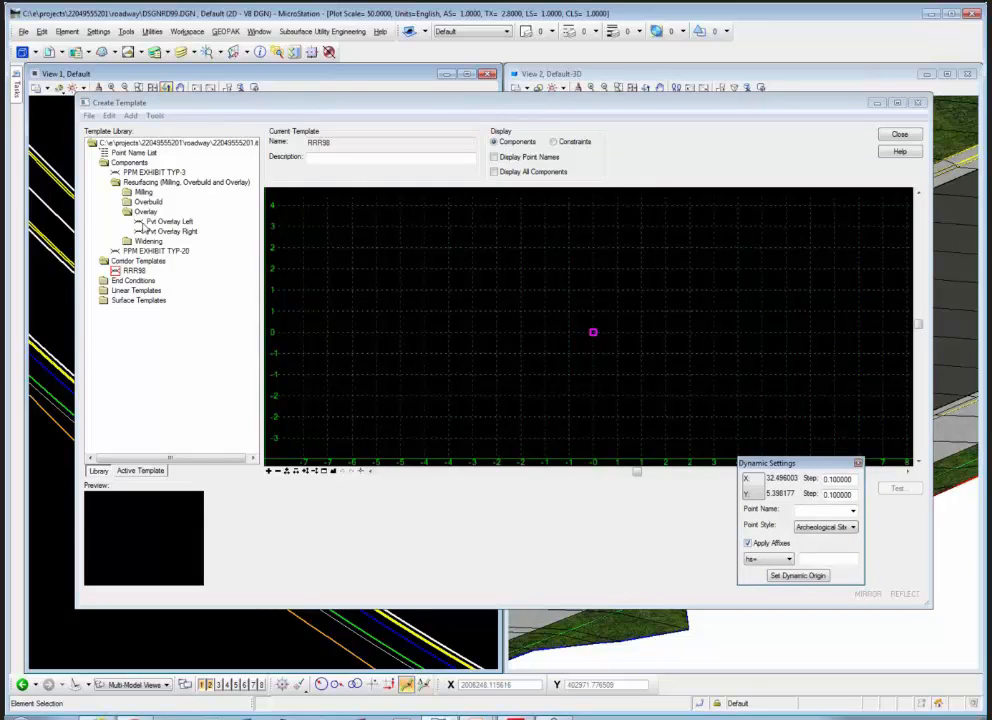
Step: Open the Pvt Overlay Right template for review and display its point names
mouse_move(143, 232)
left_mouse_down()
mouse_move(562, 292)
mouse_move(602, 343)
mouse_move(609, 454)
mouse_move(611, 343)
mouse_move(596, 335)
mouse_move(593, 358)
mouse_move(190, 205)
mouse_move(148, 240)
mouse_move(149, 232)
left_mouse_up()
double_click(160, 231)
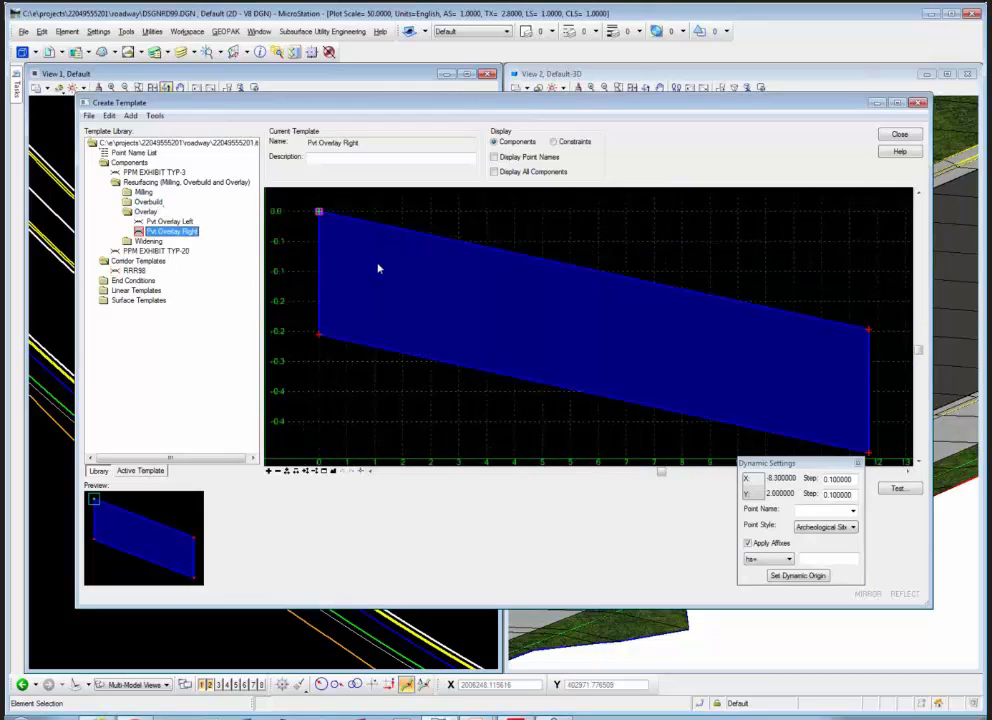
left_click(494, 157)
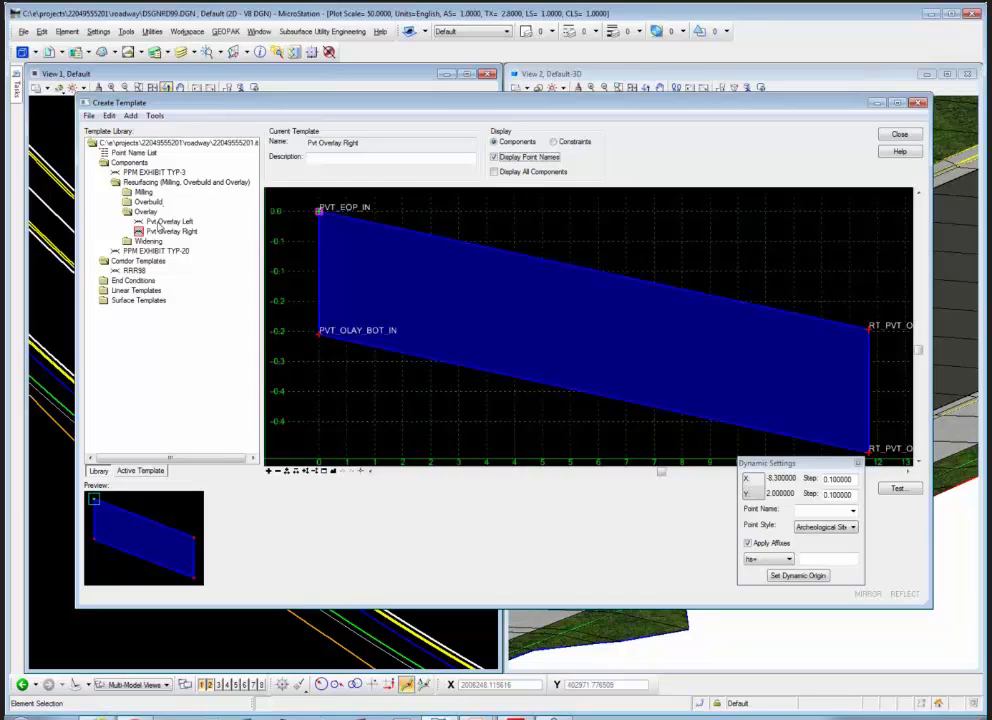
Step: Reactivate template RRR98 and place the Pvt Overlay Right component at its origin with Apply Affixes turned off
double_click(133, 270)
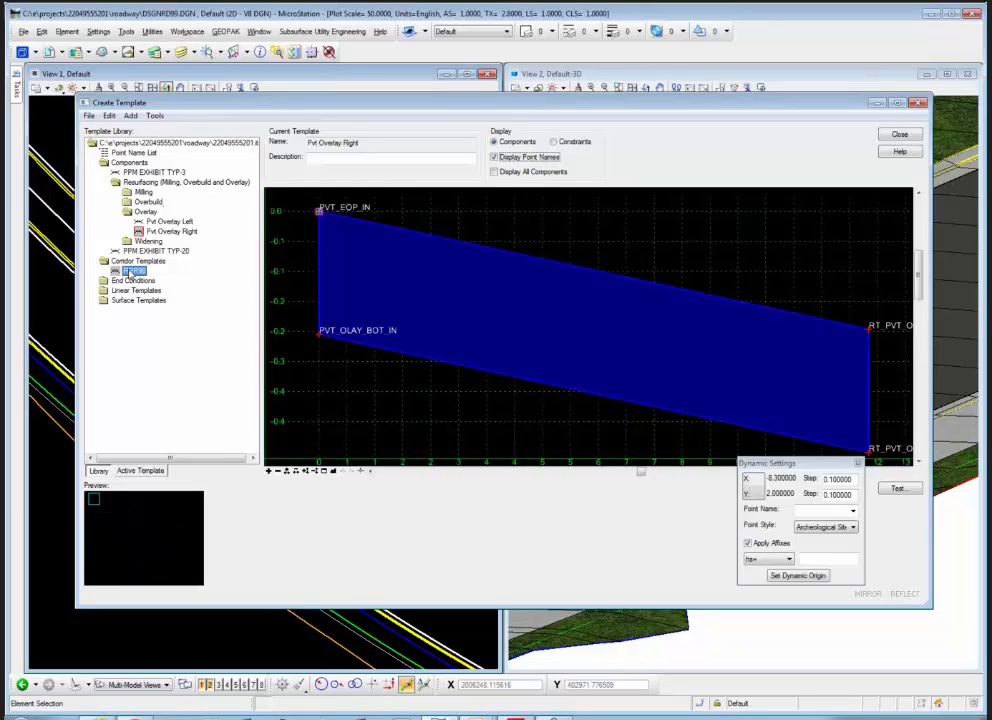
left_click(748, 543)
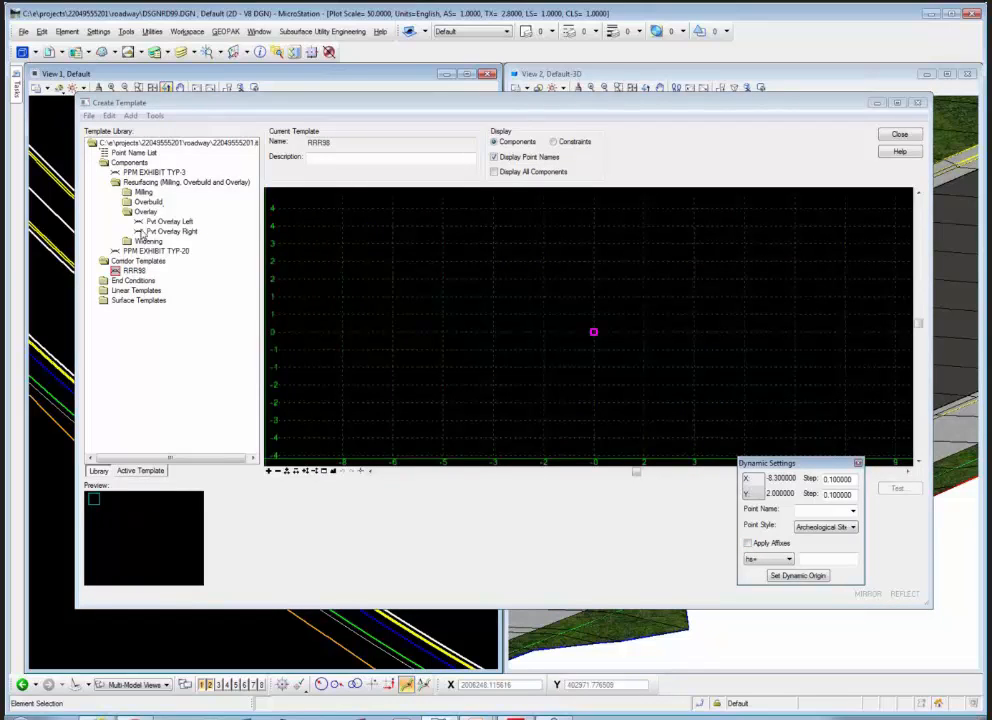
left_click_drag(138, 232, 594, 335)
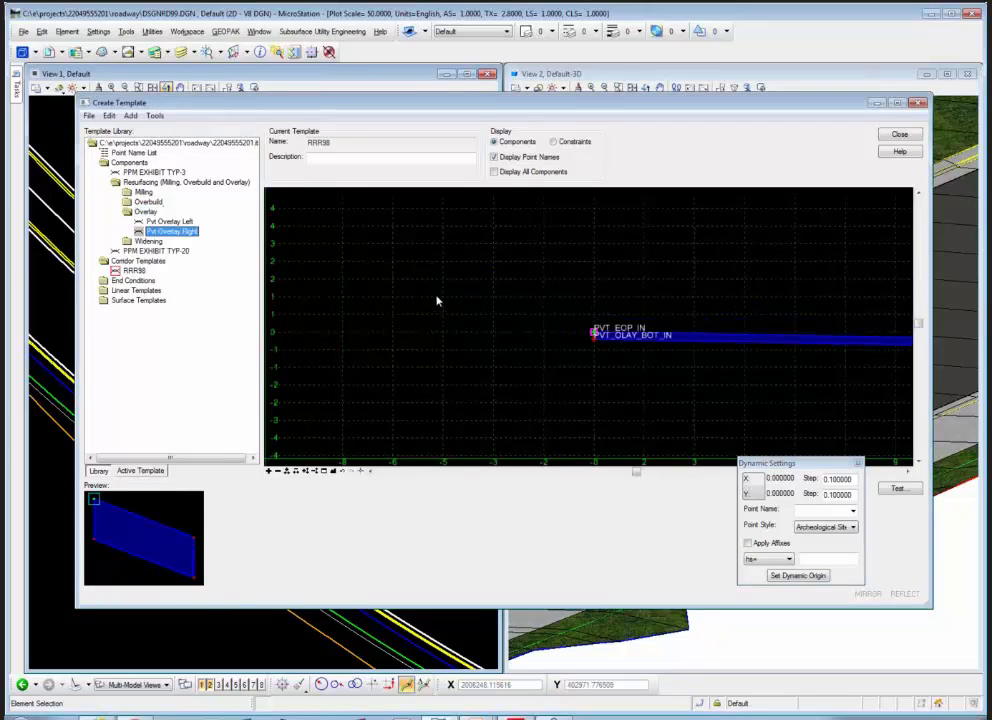
Step: Place the Pvt Overlay Left component at the origin of RRR98, joining the right overlay at PVT_EOP_IN
scroll(491, 301, "down", 1)
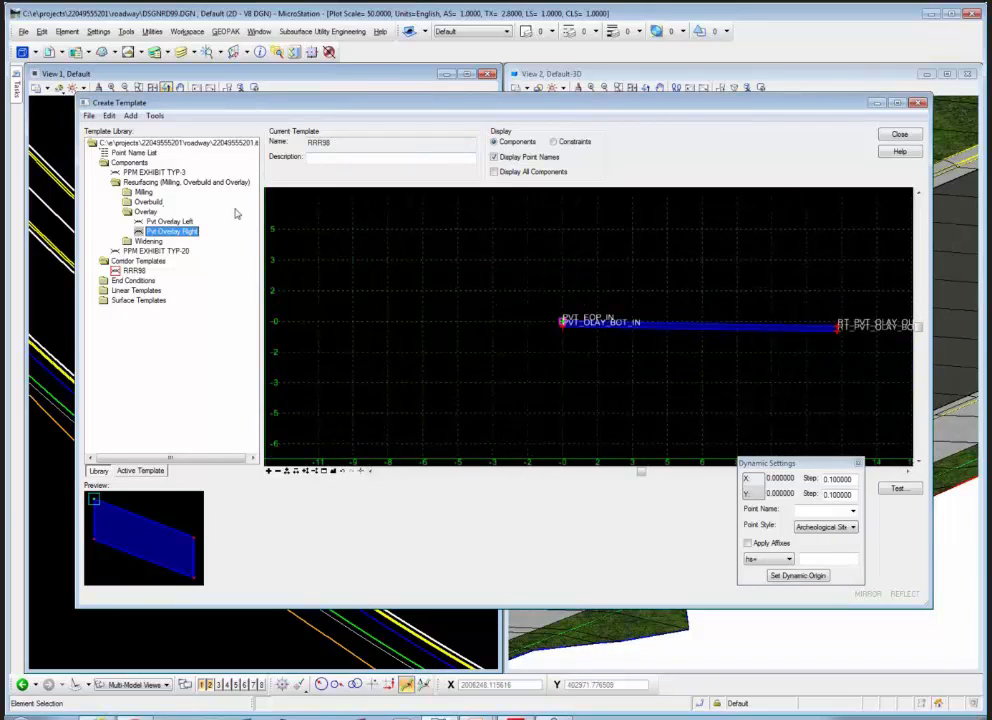
left_click(140, 222)
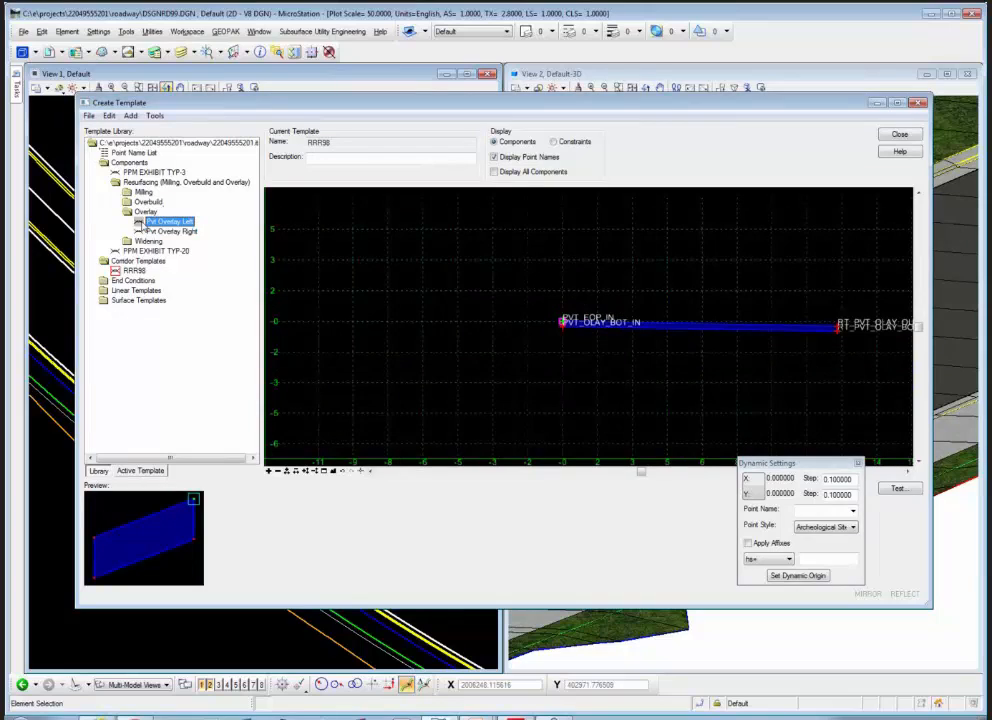
left_click_drag(140, 222, 561, 328)
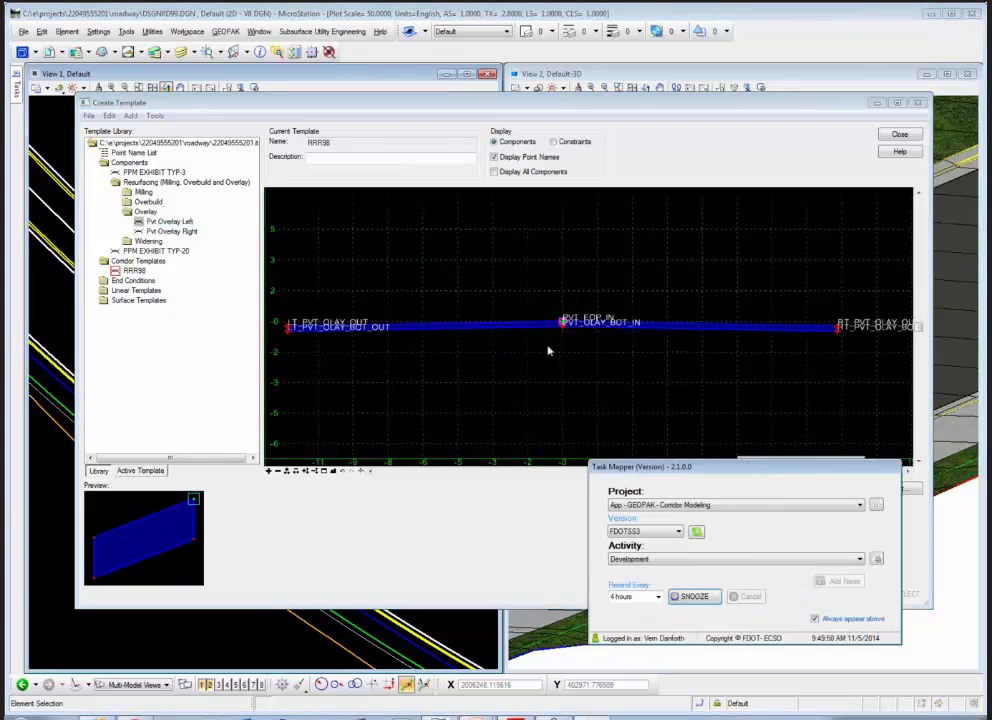
left_click(540, 352)
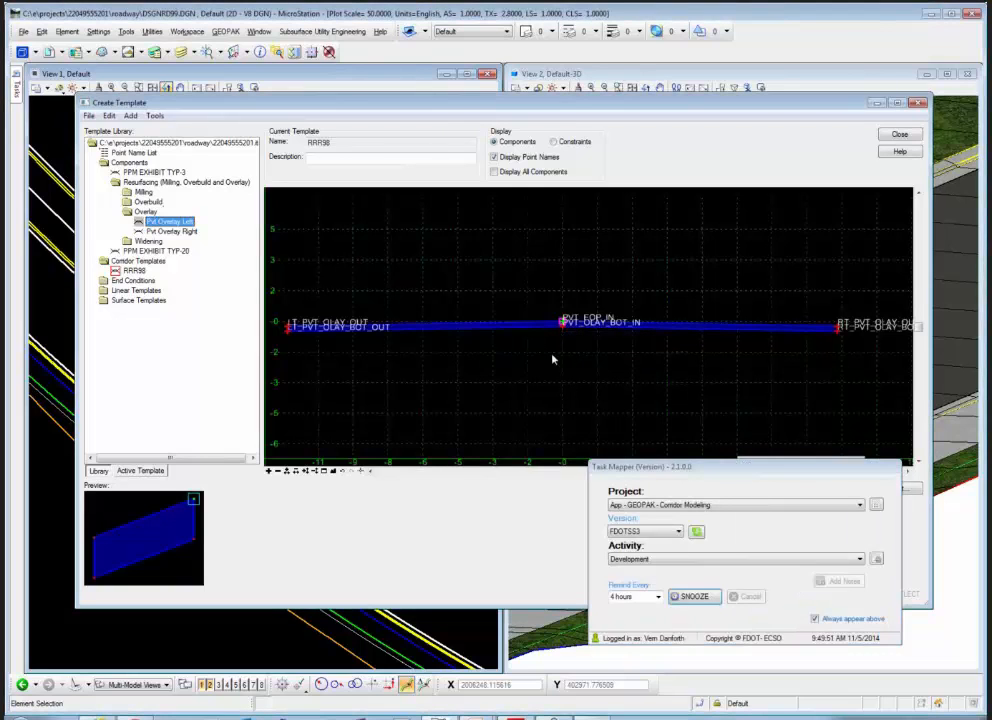
Step: Snooze the Task Mapper reminder and place Pvt Overlay Left in RRR98 at X 0, Y -0.1, just below the origin
left_click(694, 596)
scroll(563, 341, "up", 5)
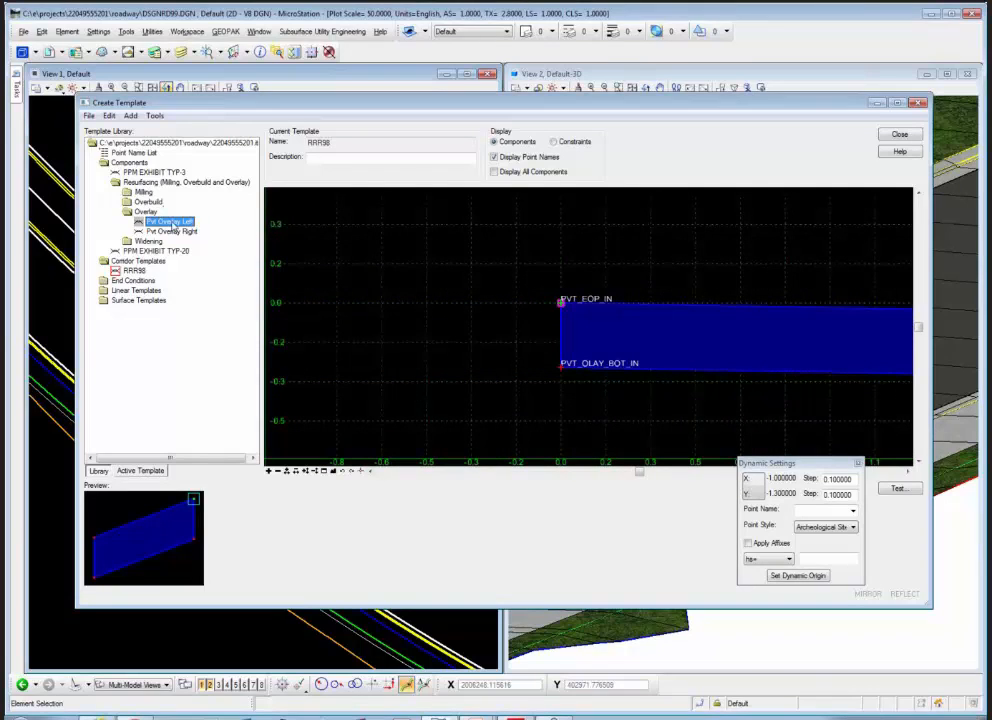
left_click_drag(171, 222, 551, 326)
left_click(353, 469)
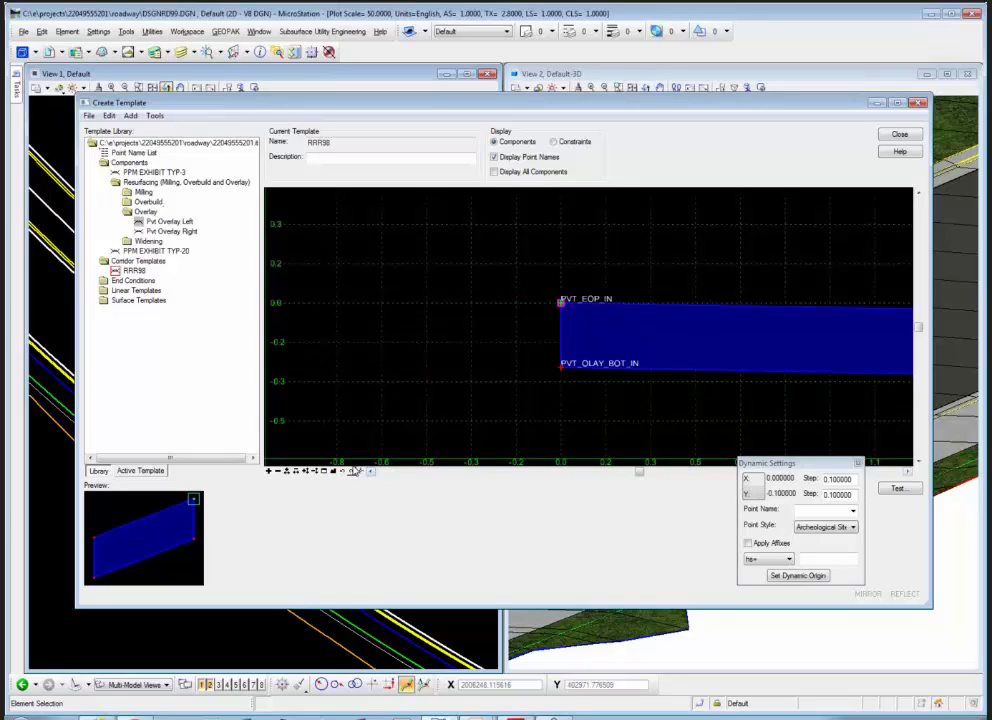
left_click(353, 471)
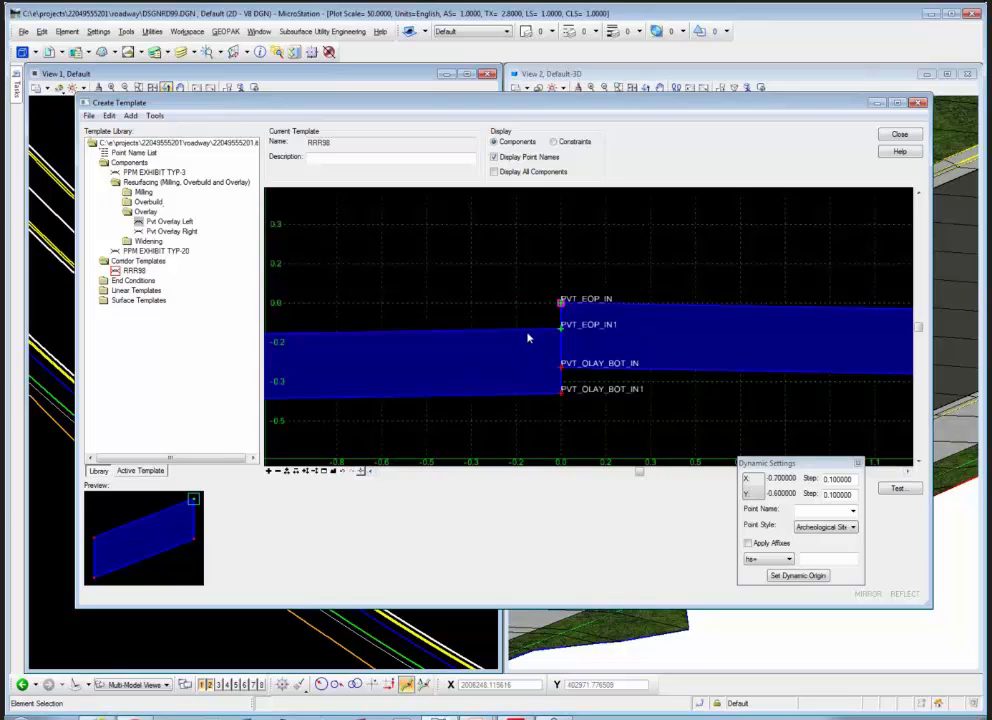
Step: Move point PVT_EOP_IN1 of the left overlay onto the origin and merge it into PVT_EOP_IN
right_click(559, 331)
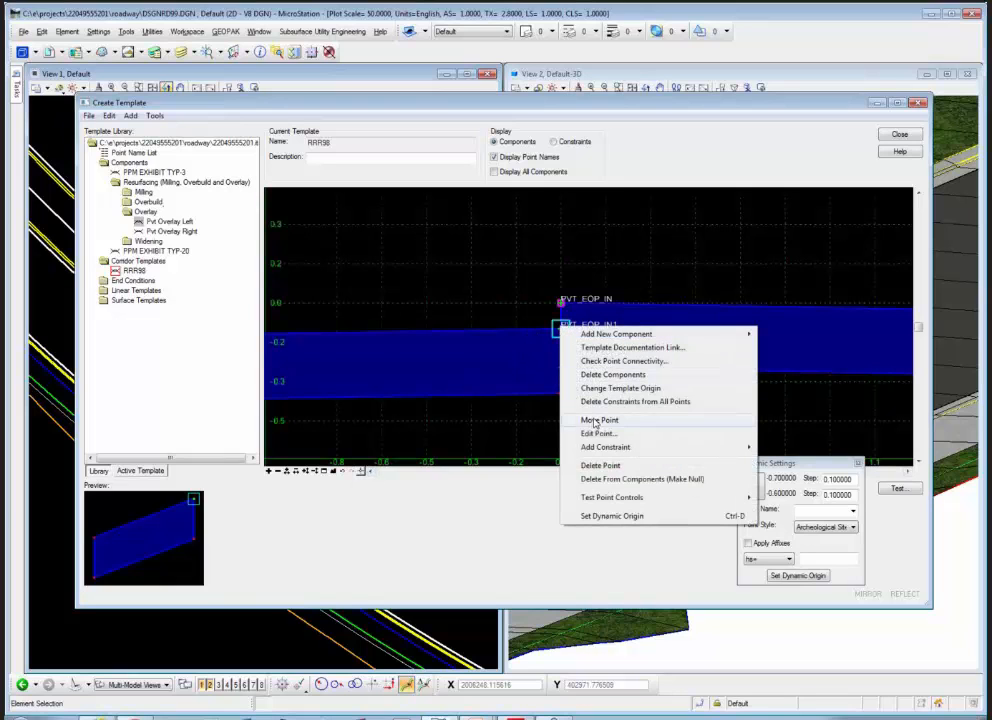
left_click(598, 418)
scroll(531, 301, "up", 6)
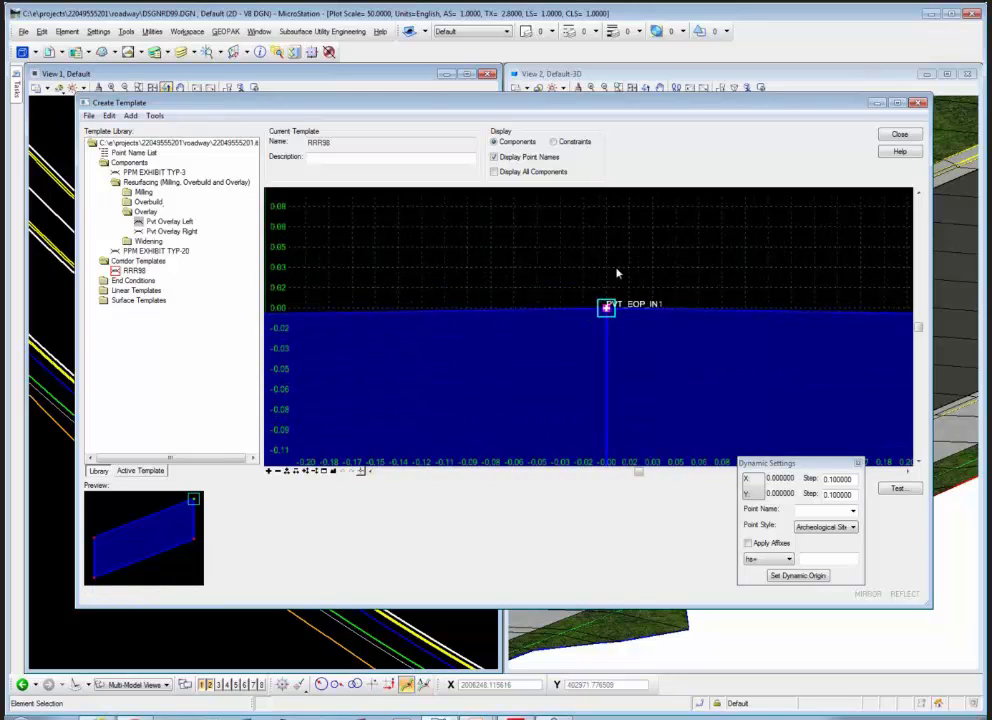
scroll(605, 262, "down", 1)
scroll(605, 260, "down", 2)
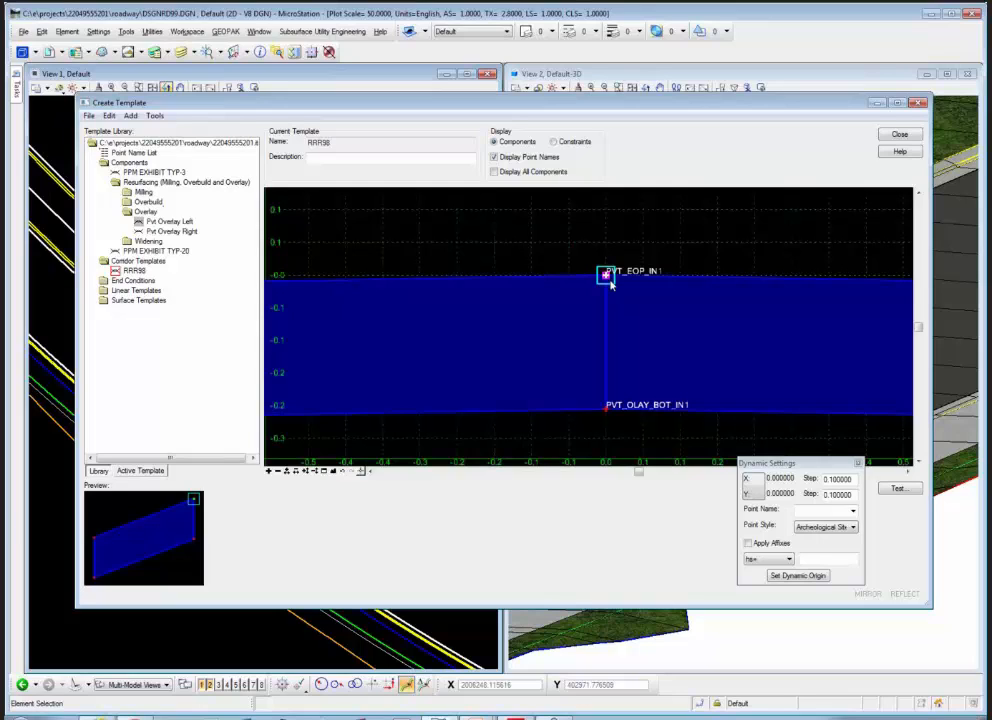
left_click(609, 280)
left_click(600, 283)
Step: Merge the coincident inner bottom overlay points, removing PVT_OLAY_BOT_IN1 and keeping PVT_OLAY_BOT_IN
right_click(607, 411)
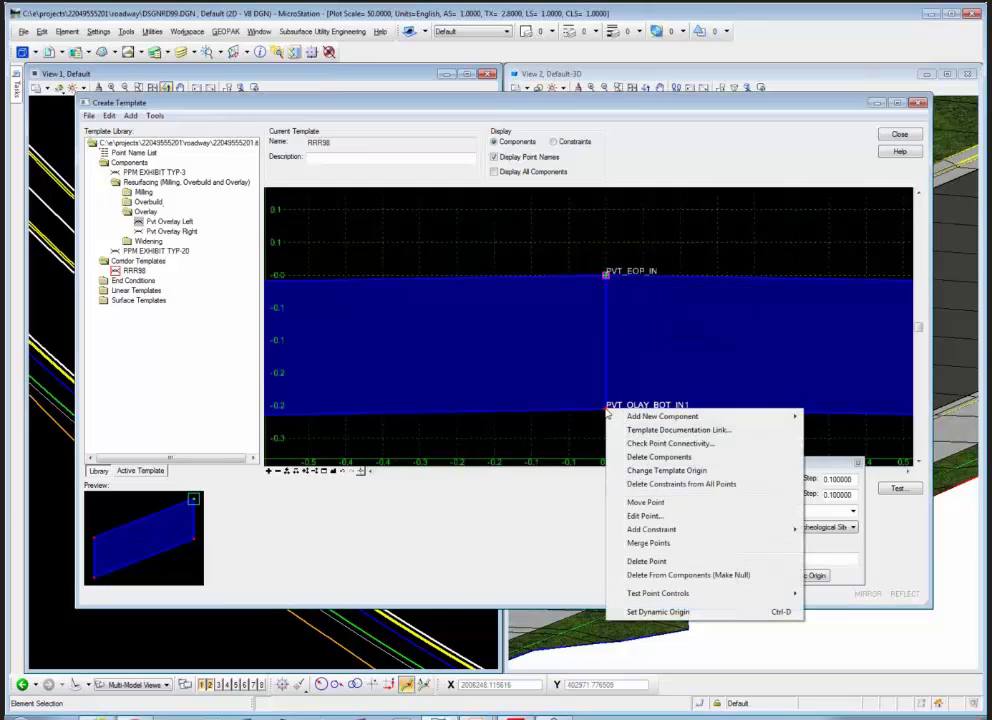
left_click(648, 543)
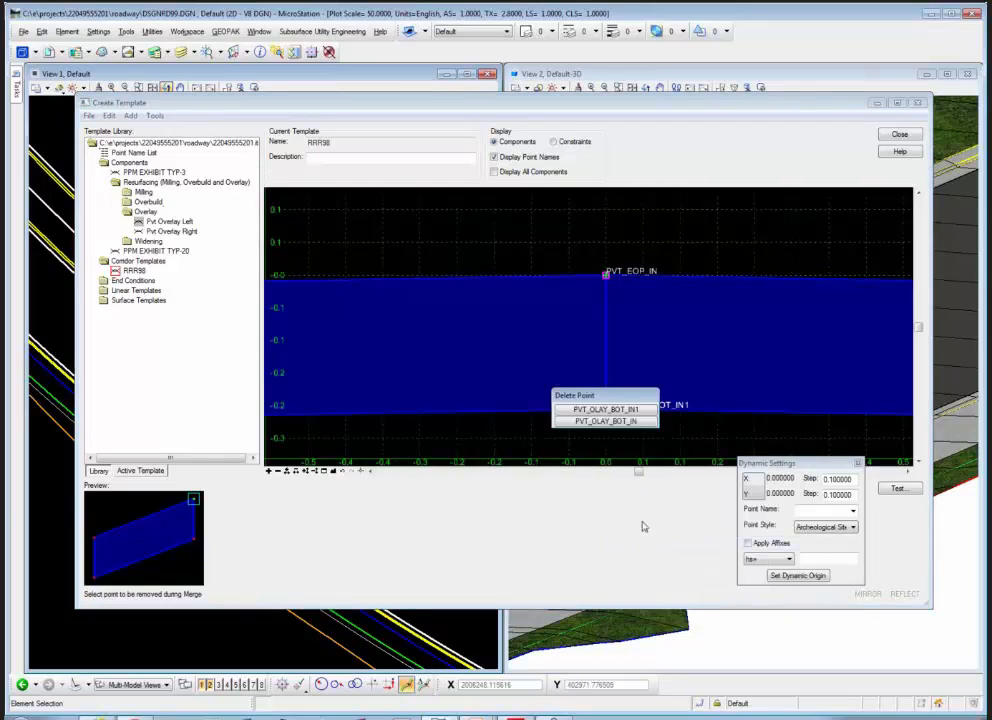
left_click(602, 412)
Step: Place the Pvt Milling Right and Pvt Milling Left components at point PVT_OLAY_BOT_IN of RRR98
scroll(540, 262, "down", 6)
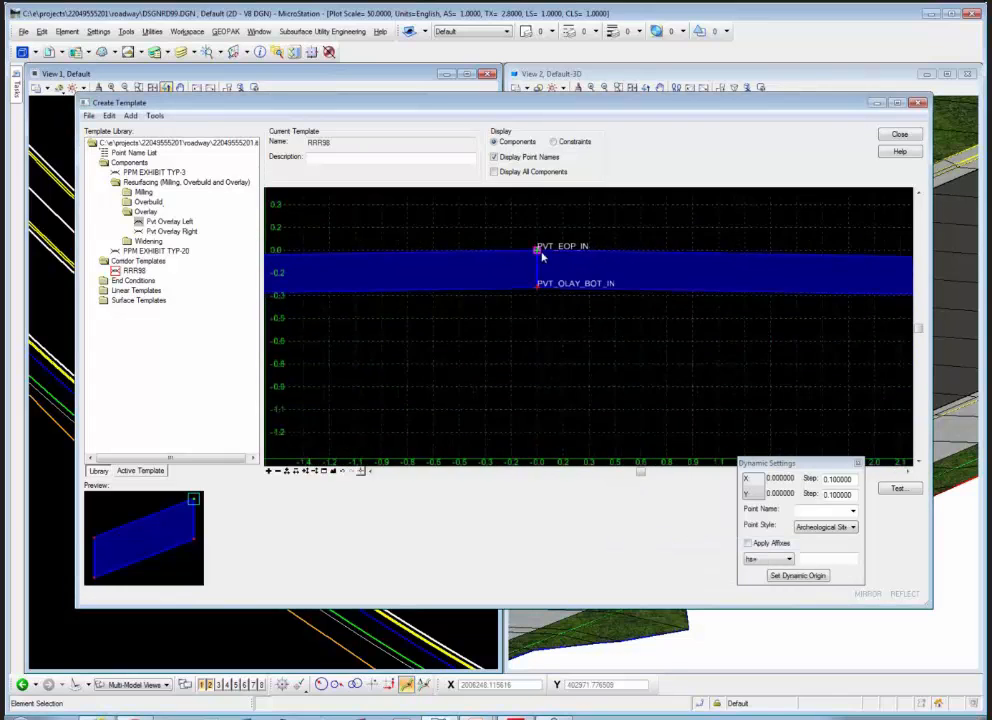
scroll(609, 272, "down", 1)
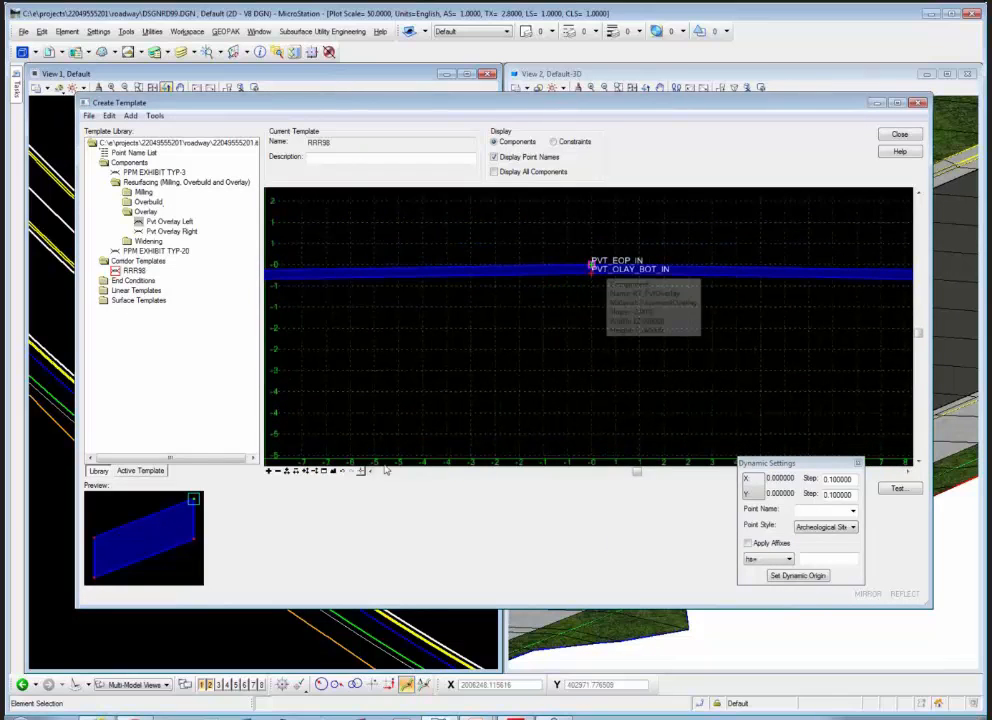
left_click(335, 473)
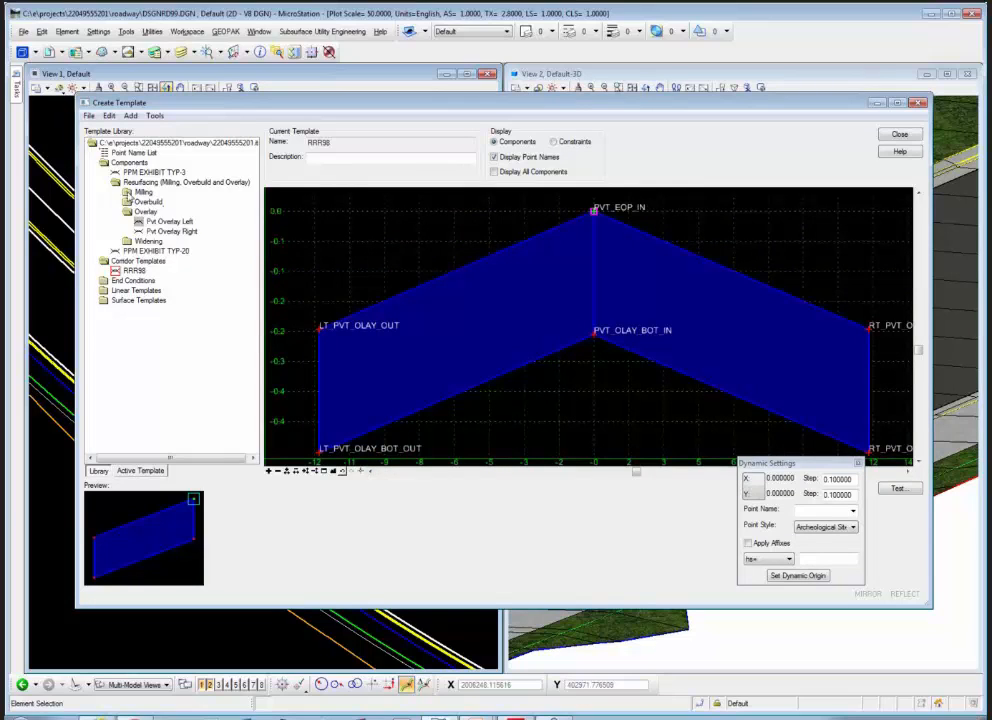
double_click(142, 191)
left_click(139, 202)
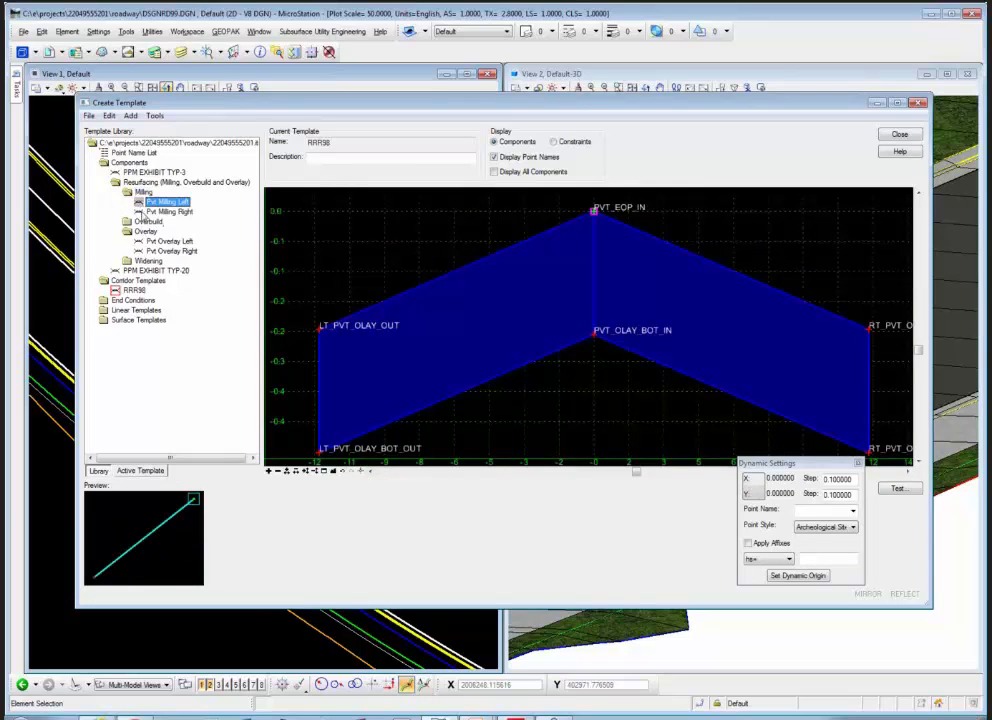
left_click(139, 212)
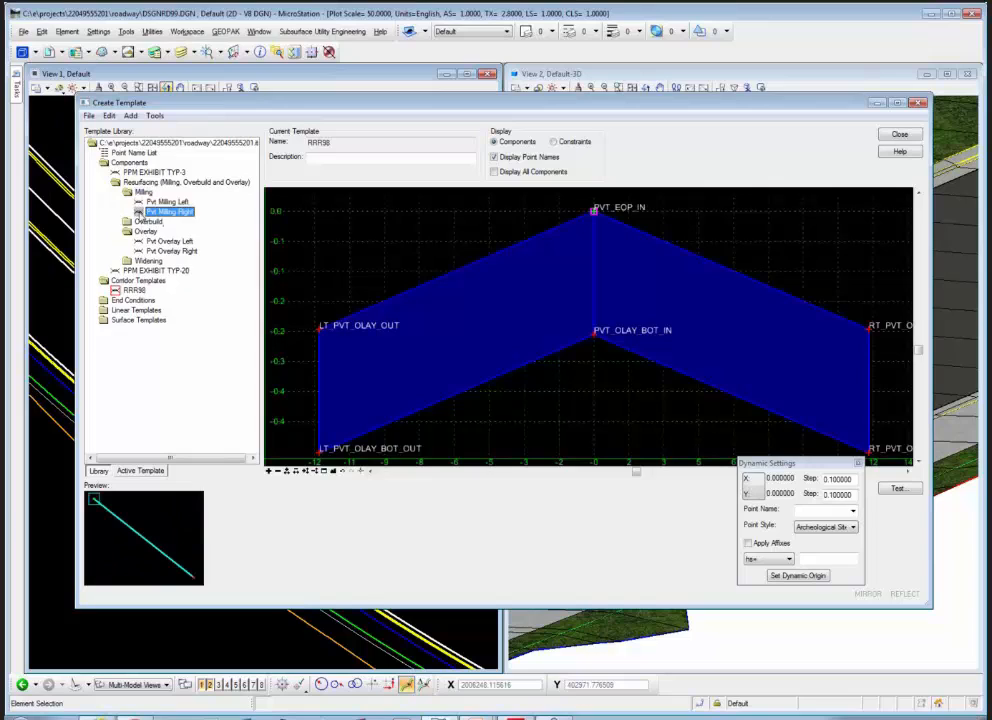
left_click_drag(160, 212, 595, 337)
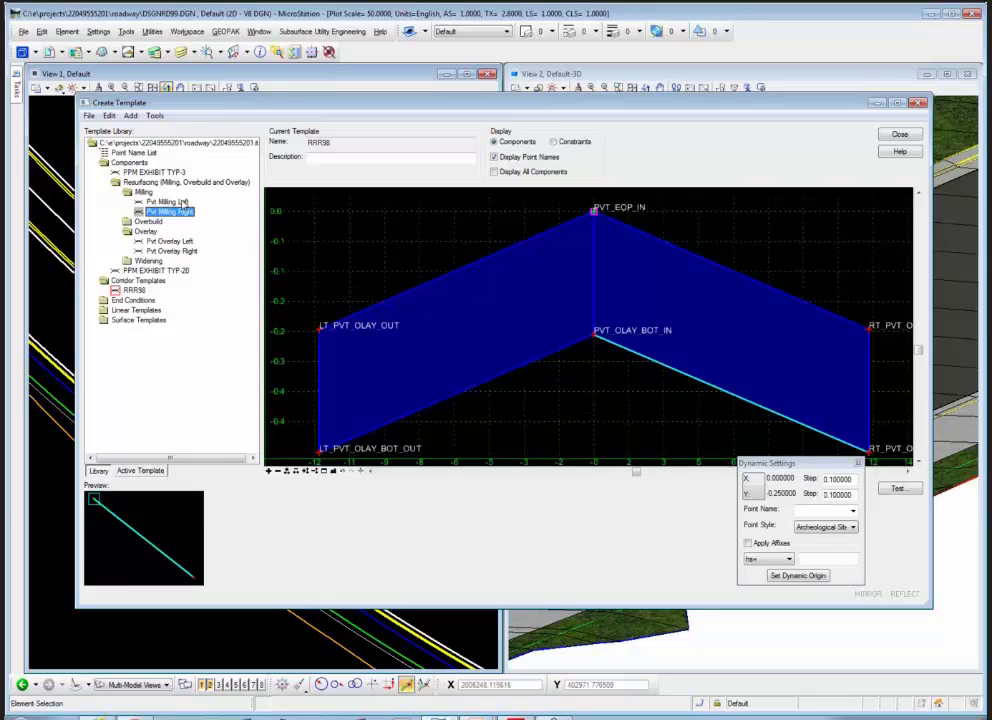
left_click_drag(183, 202, 594, 341)
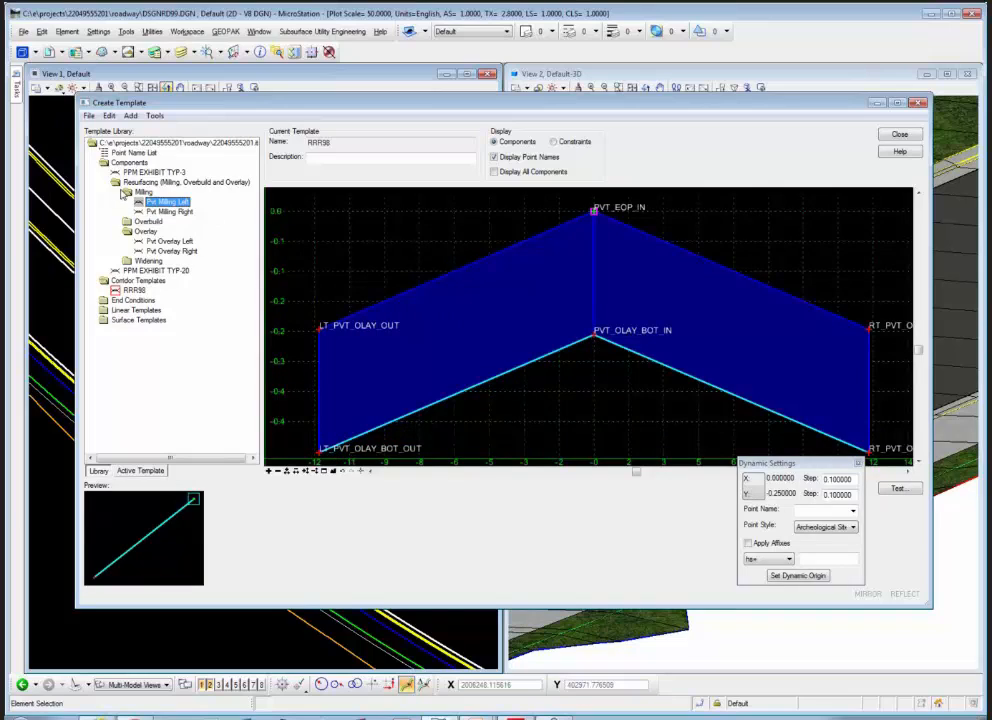
Step: Place the Pvt Overbuild Right and Pvt Overbuild Left components at point PVT_OLAY_BOT_IN of RRR98
left_click(127, 222)
double_click(127, 222)
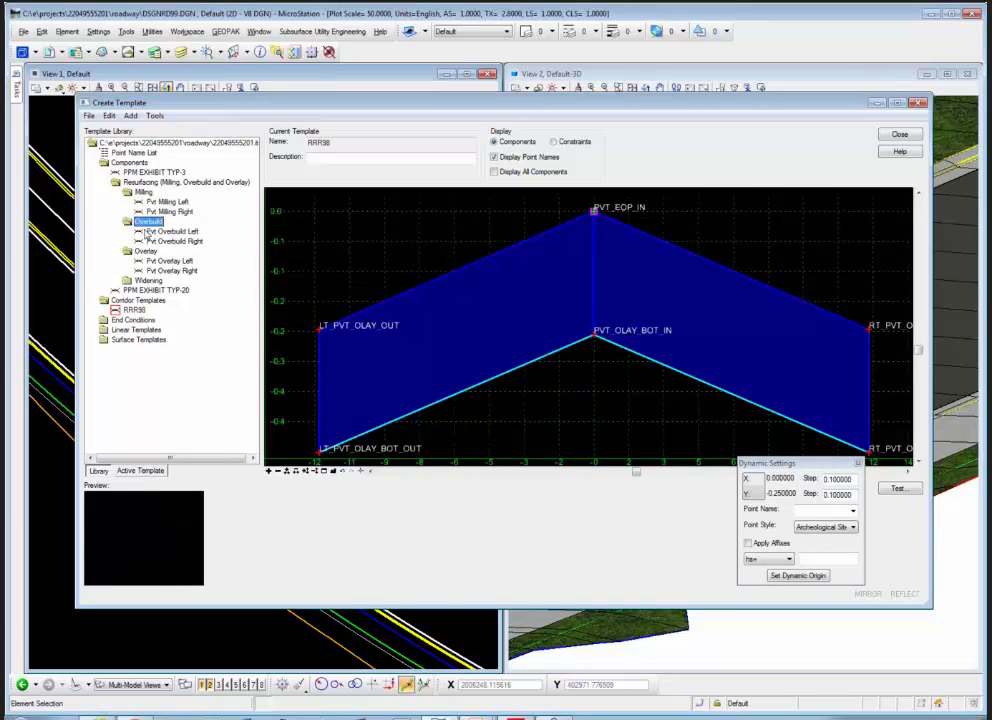
left_click(140, 231)
left_click(139, 242)
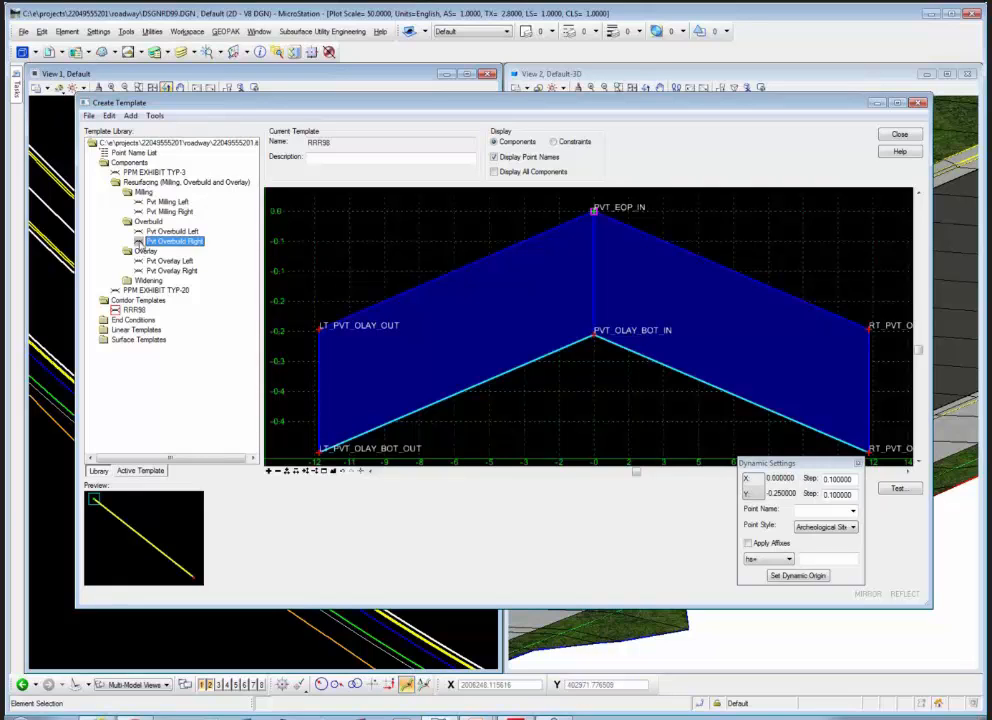
left_click_drag(139, 243, 598, 341)
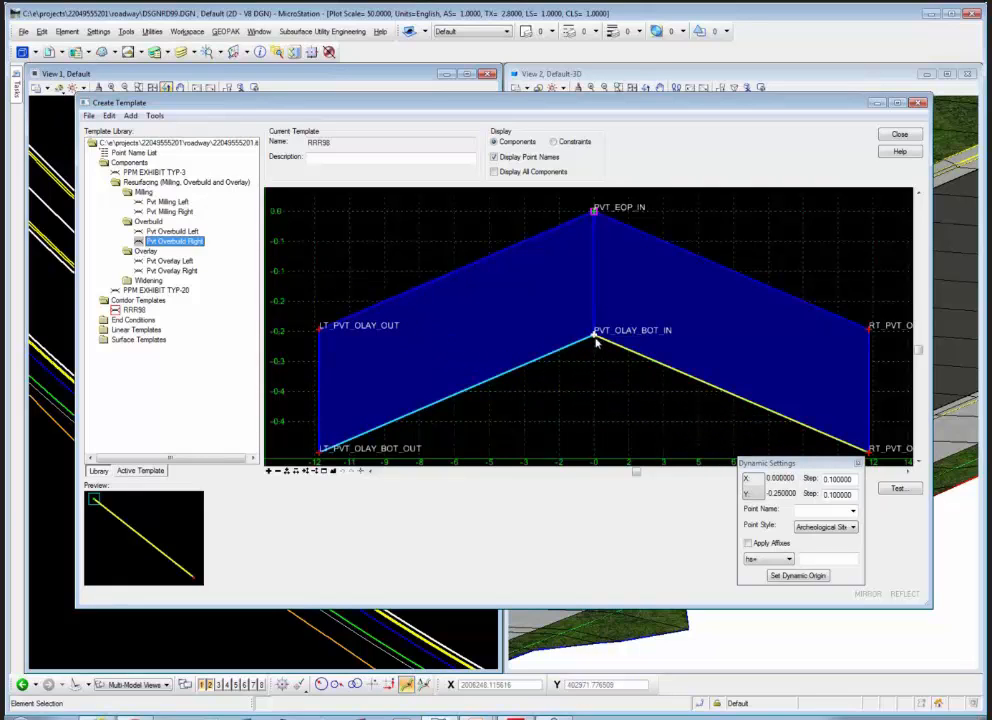
left_click(160, 231)
left_click_drag(160, 231, 594, 340)
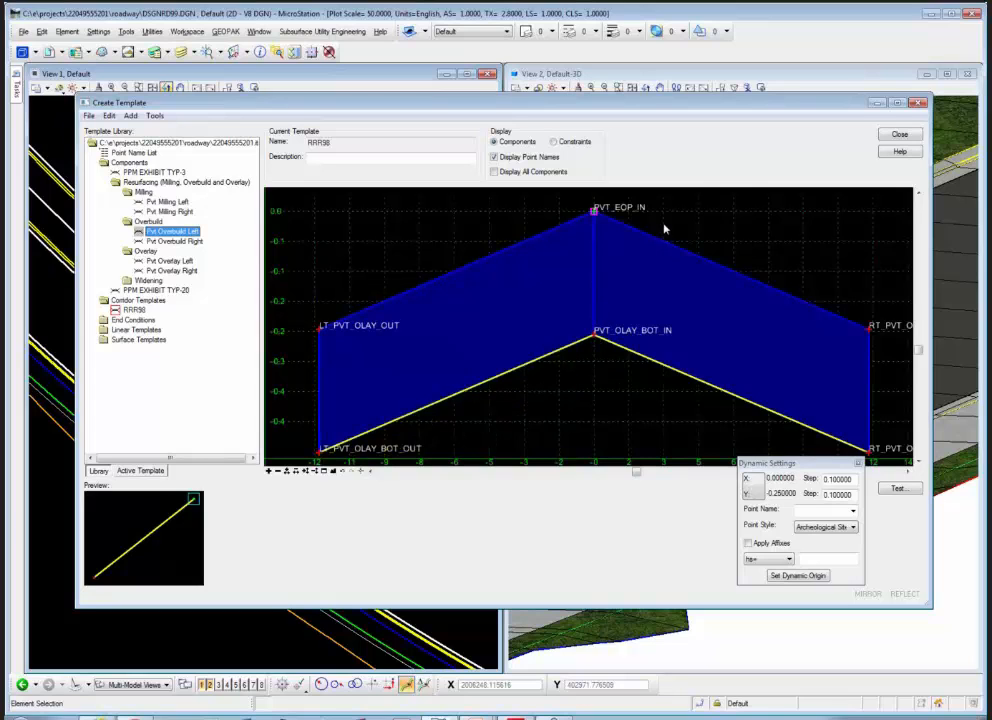
Step: Examine the assembled overlay, milling and overbuild section of RRR98 out to both outer pavement edges
scroll(664, 221, "down", 2)
left_click(335, 471)
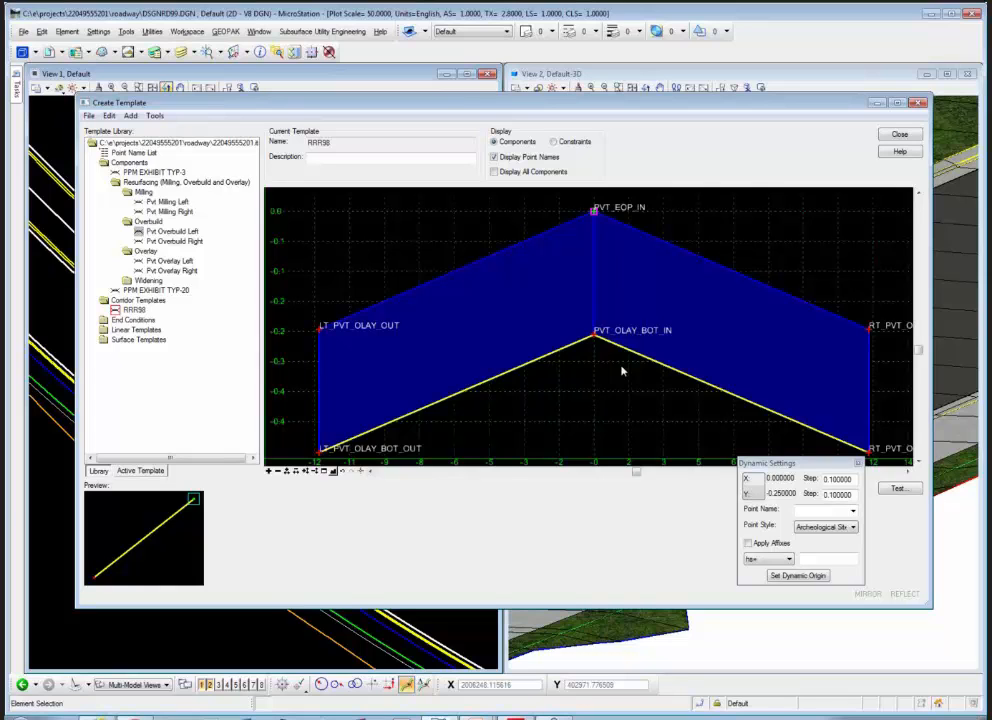
scroll(571, 348, "down", 3)
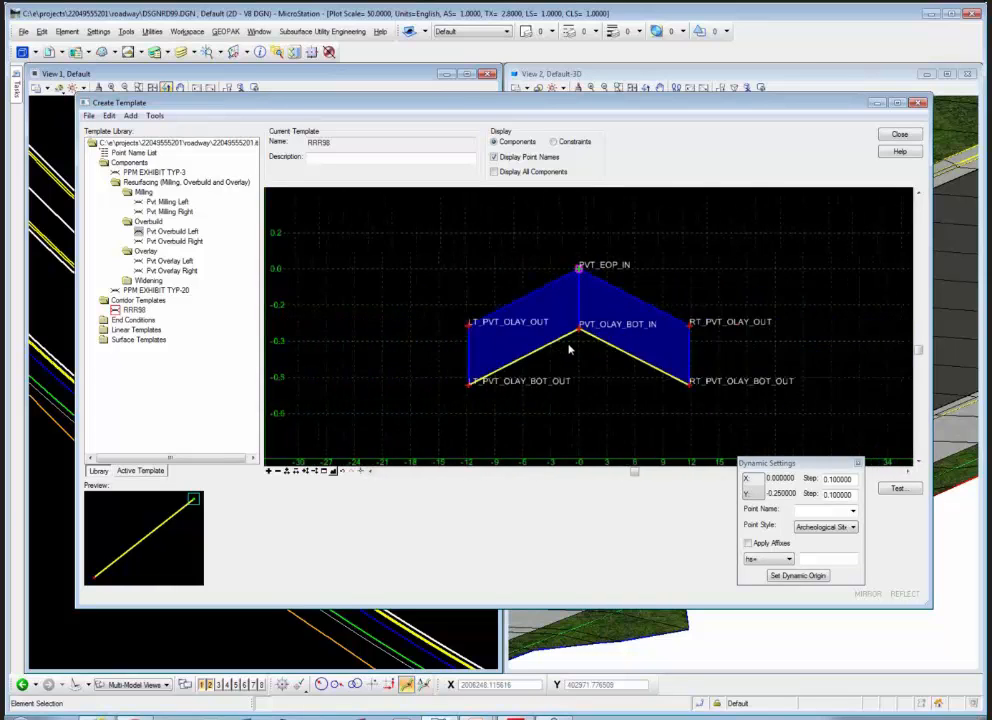
scroll(571, 348, "up", 3)
scroll(570, 347, "down", 4)
scroll(569, 345, "up", 5)
scroll(571, 245, "down", 2)
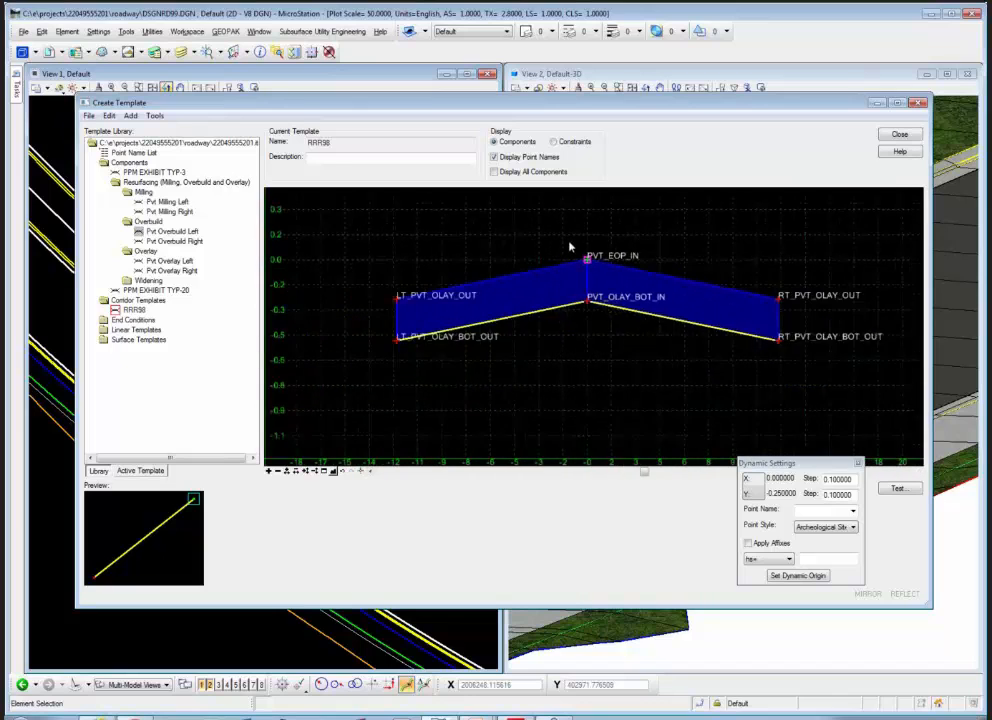
scroll(571, 246, "down", 1)
mouse_move(568, 266)
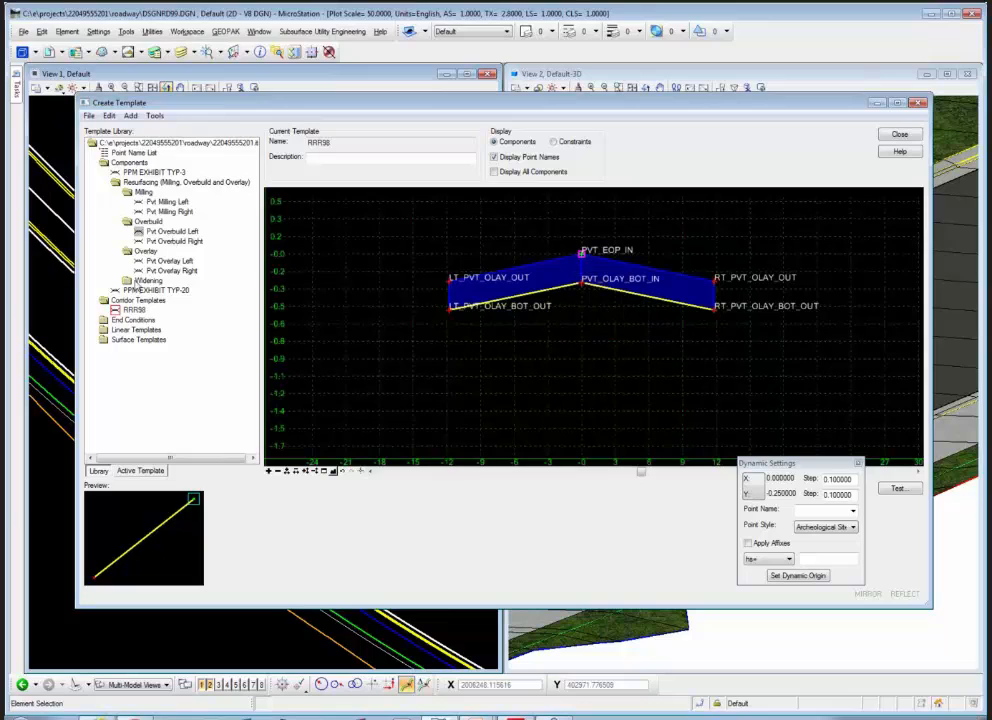
Step: Place Pvt Widening Right at RT_PVT_OLAY_OUT and Pvt Widening Left at LT_PVT_OLAY_OUT
double_click(148, 280)
left_click(152, 300)
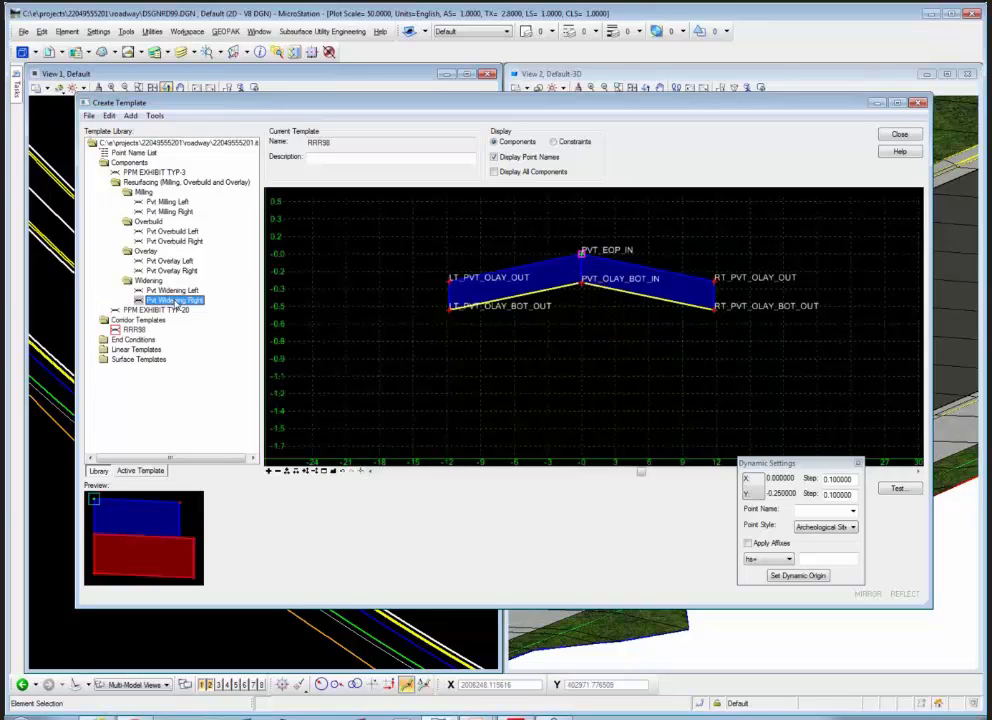
left_click_drag(150, 300, 718, 285)
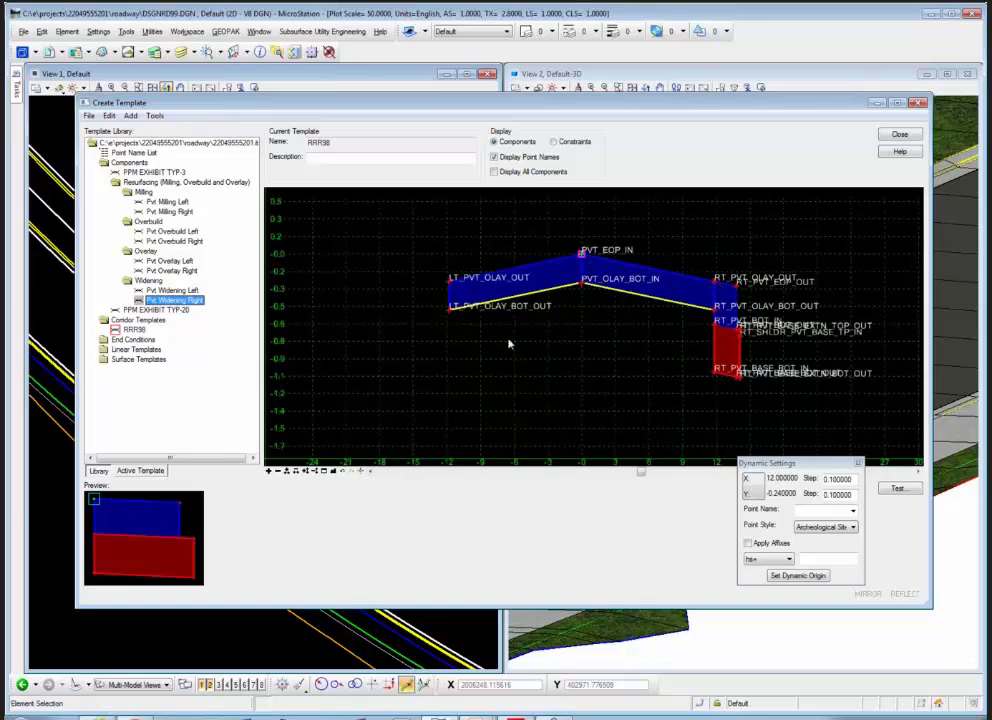
left_click(172, 290)
left_click_drag(172, 290, 449, 283)
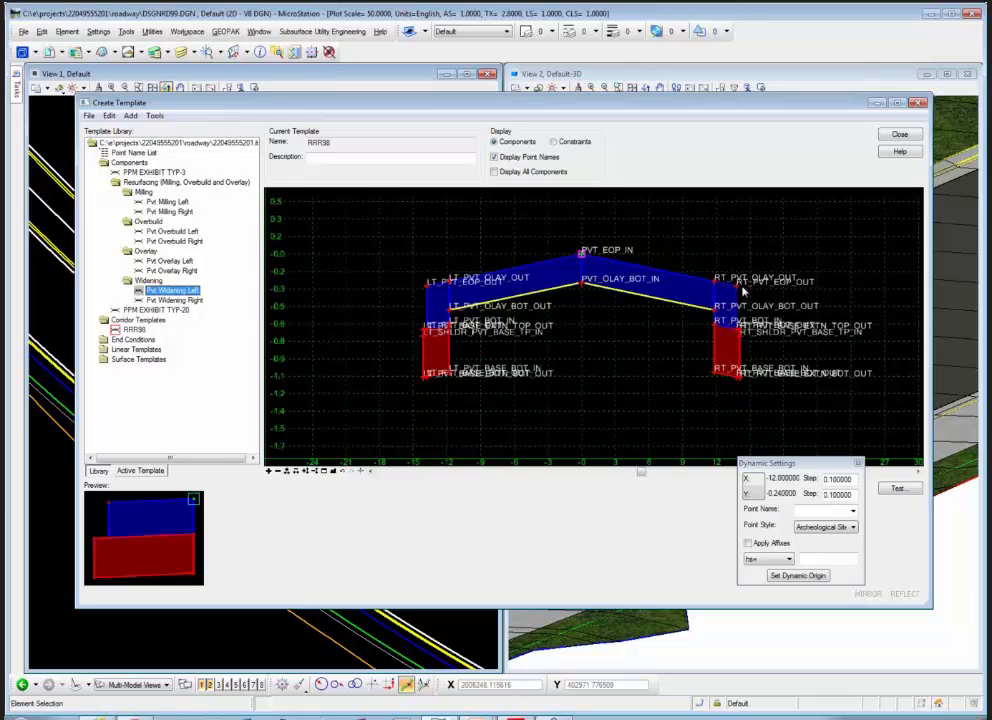
Step: Preview the linear template Outside Lane w/ Unpaved Shoulder and undo both widening placements
left_click(130, 350)
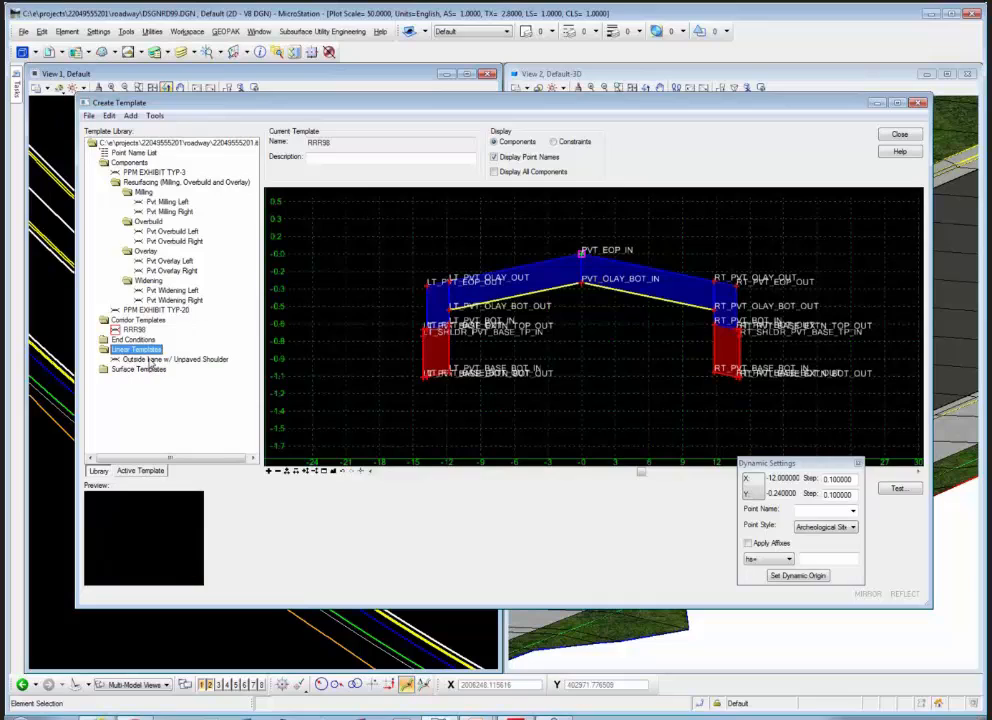
left_click(170, 359)
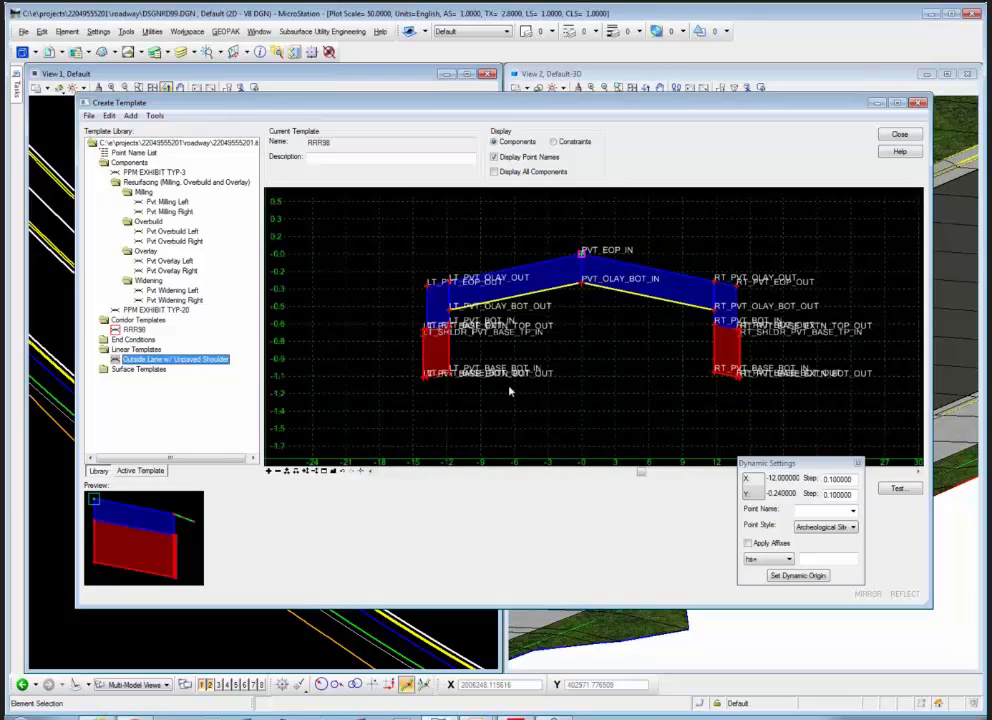
key("ctrl+z")
key("ctrl+z")
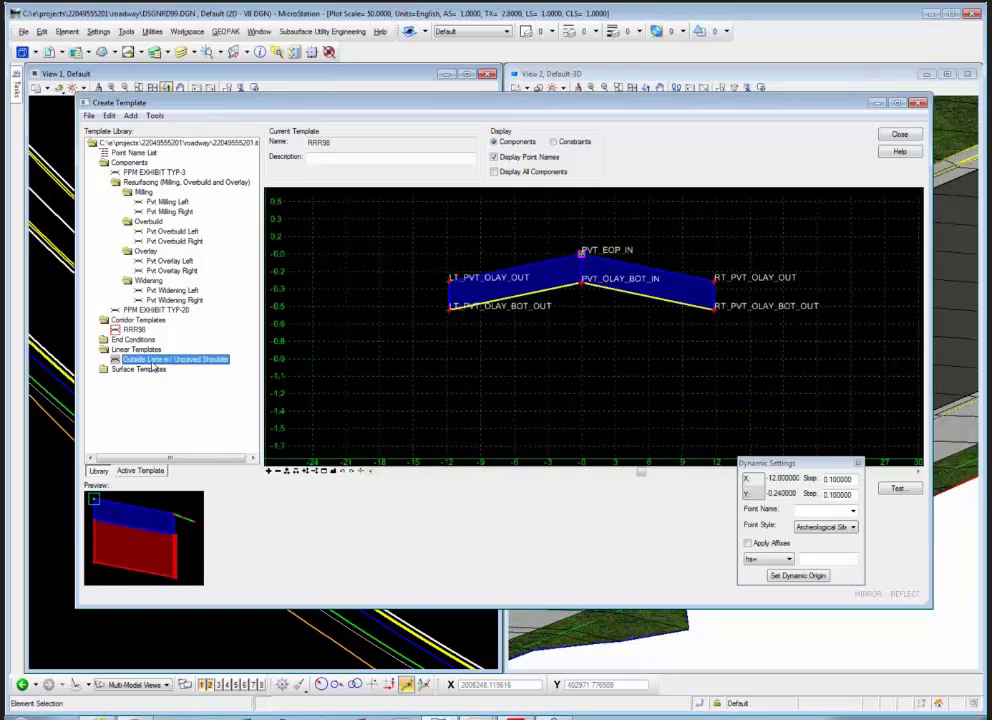
Step: Turn on Apply Affixes and place Outside Lane w/ Unpaved Shoulder with Mirror at RT_PVT_OLAY_OUT for both sides
left_click(748, 543)
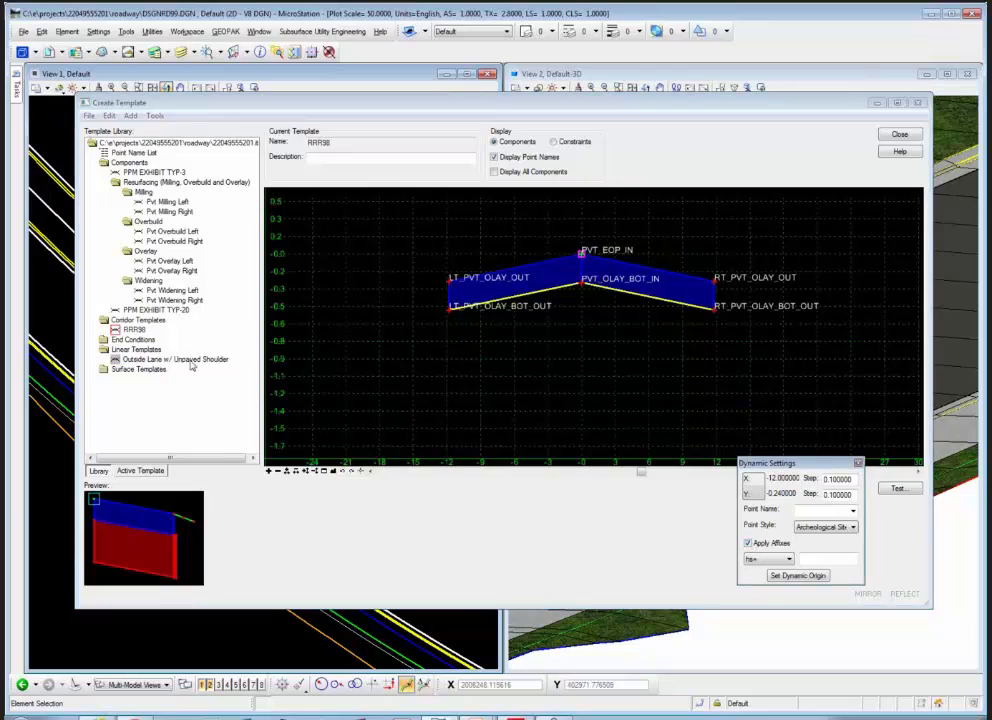
left_click_drag(117, 361, 523, 343)
right_click(523, 343)
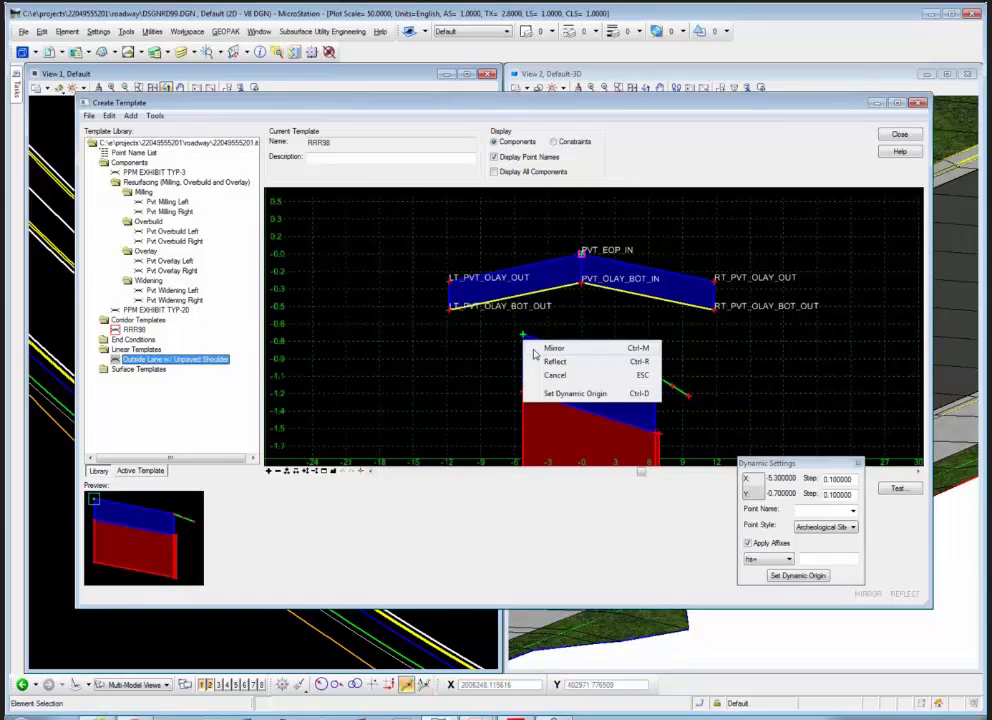
left_click(545, 348)
left_click(716, 281)
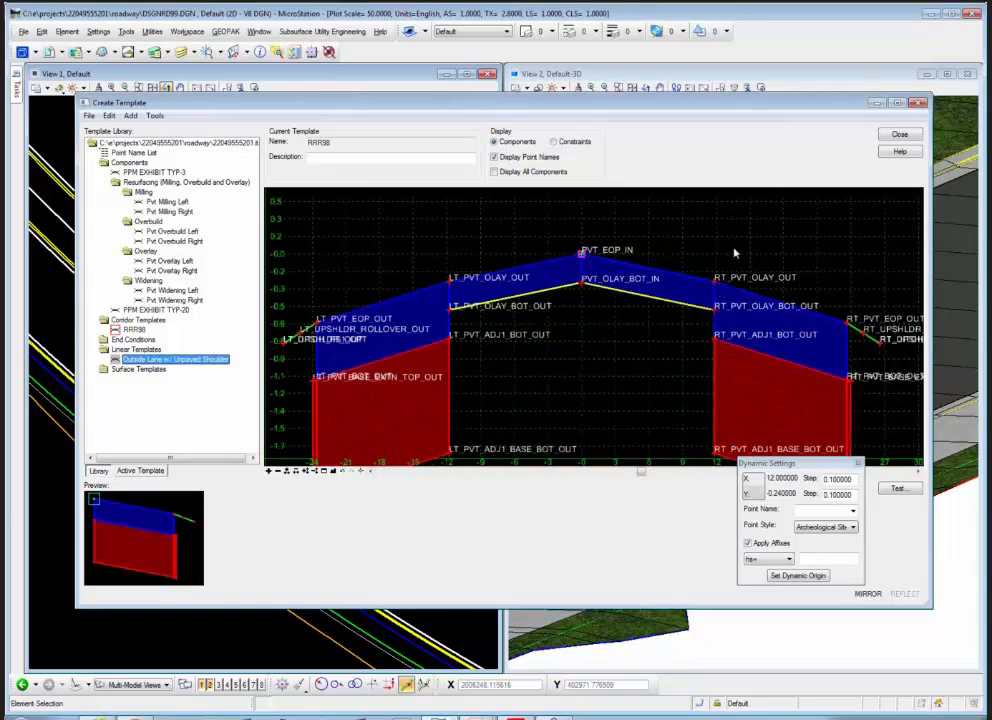
Step: Open the point properties of LT_PVT_EOP_OUT to review its constraints, labels and feature constraint
scroll(569, 188, "down", 2)
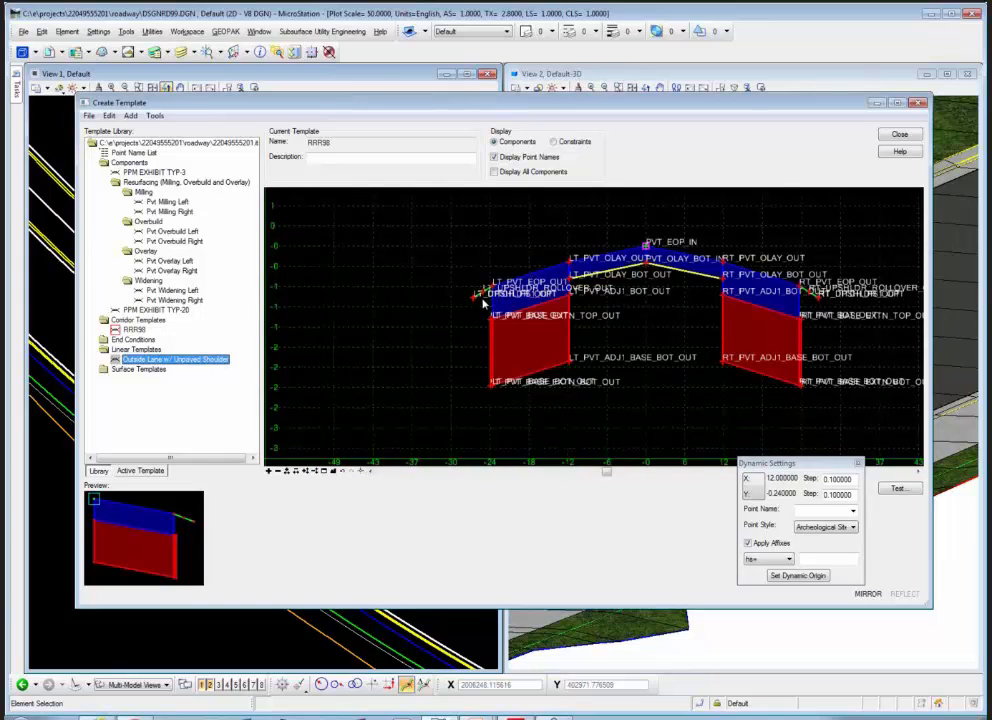
scroll(479, 303, "up", 2)
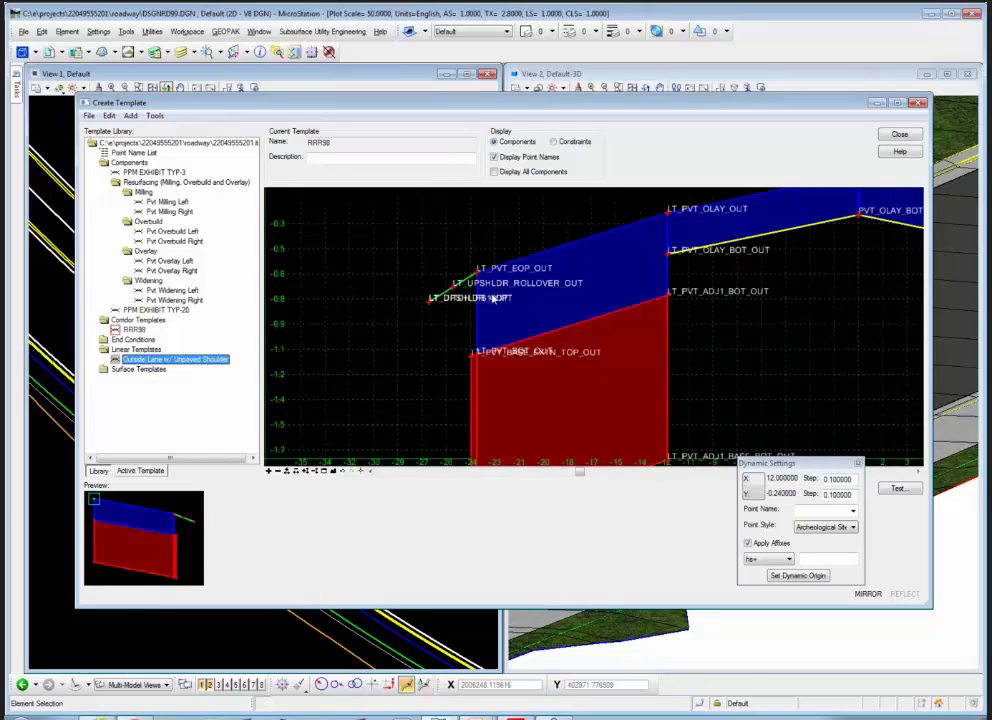
double_click(477, 274)
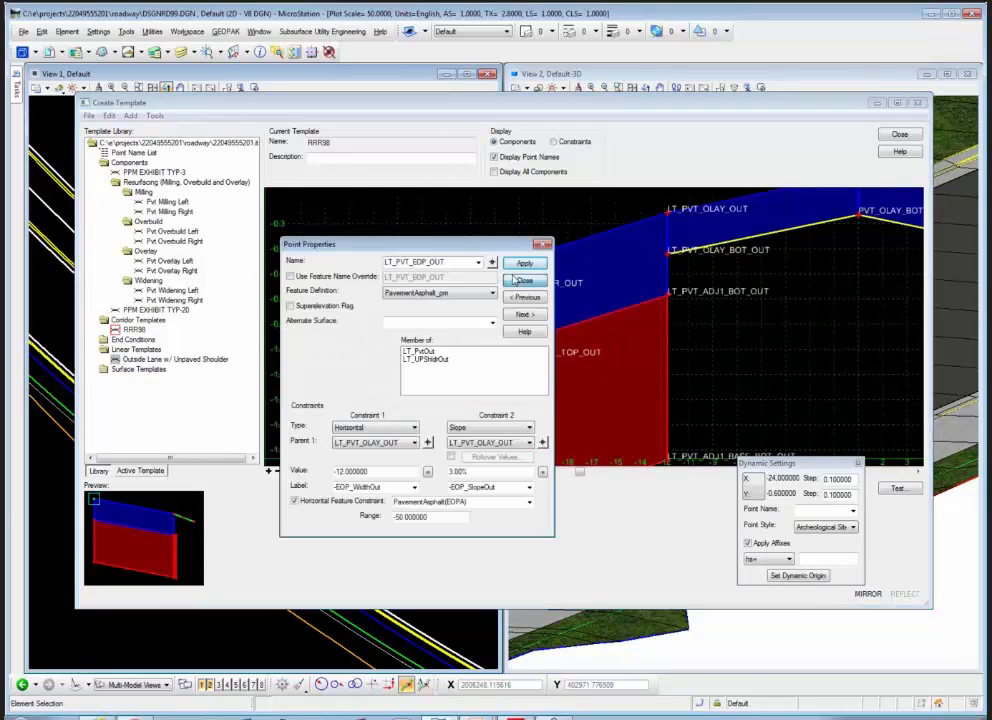
Step: Set the horizontal constraint of point LT_PVT_EOP_OUT to -1
key("Escape")
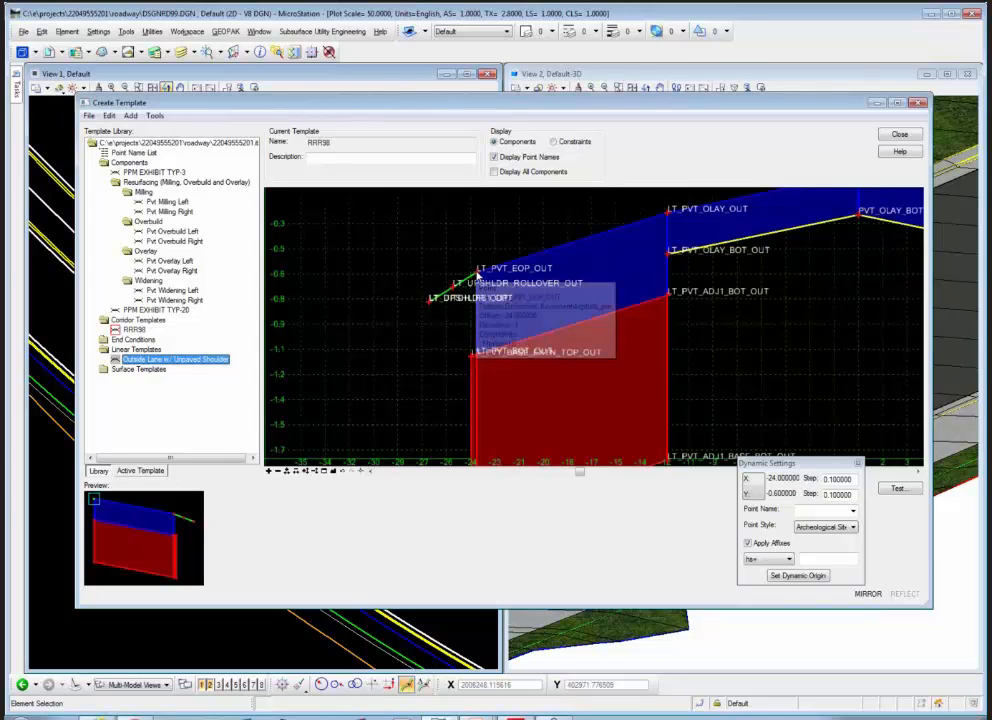
double_click(476, 275)
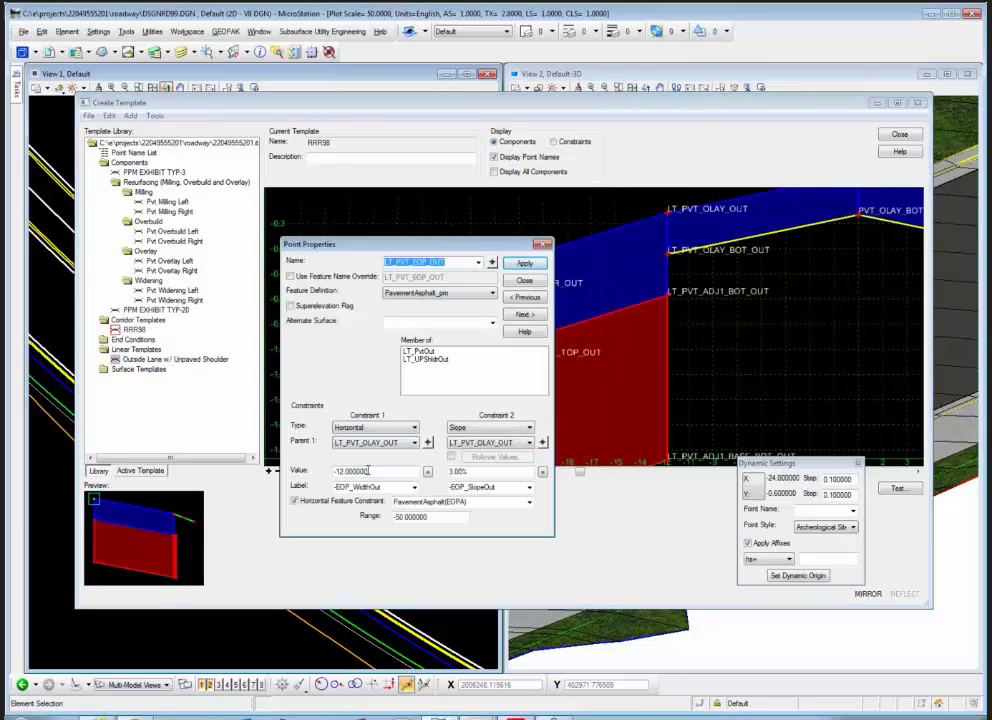
left_click_drag(370, 469, 326, 471)
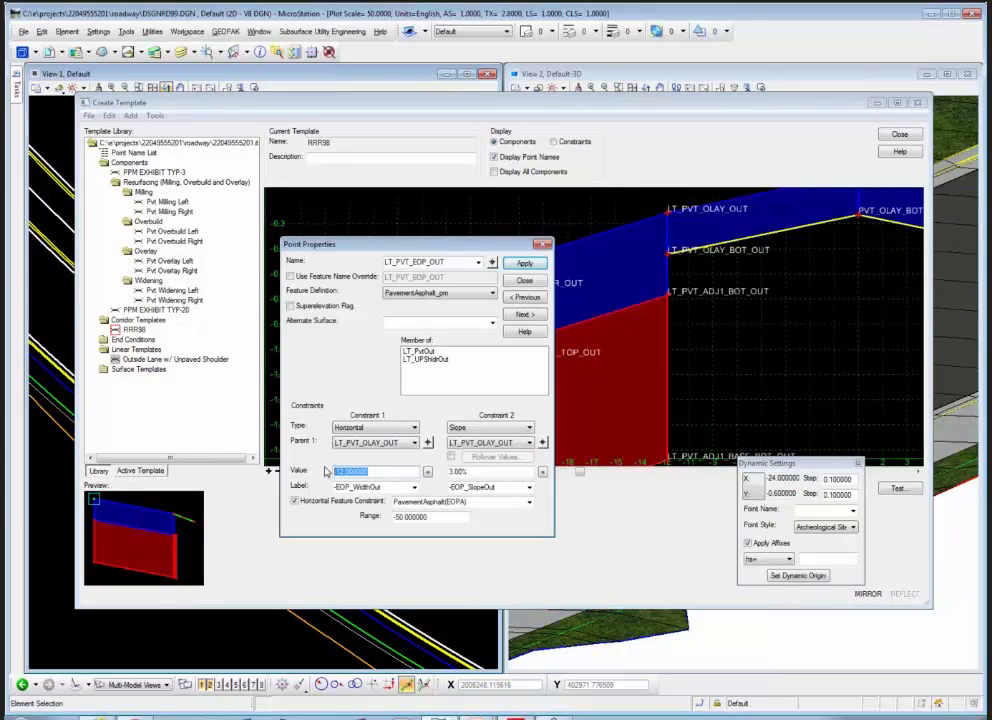
type("-1")
key("Tab")
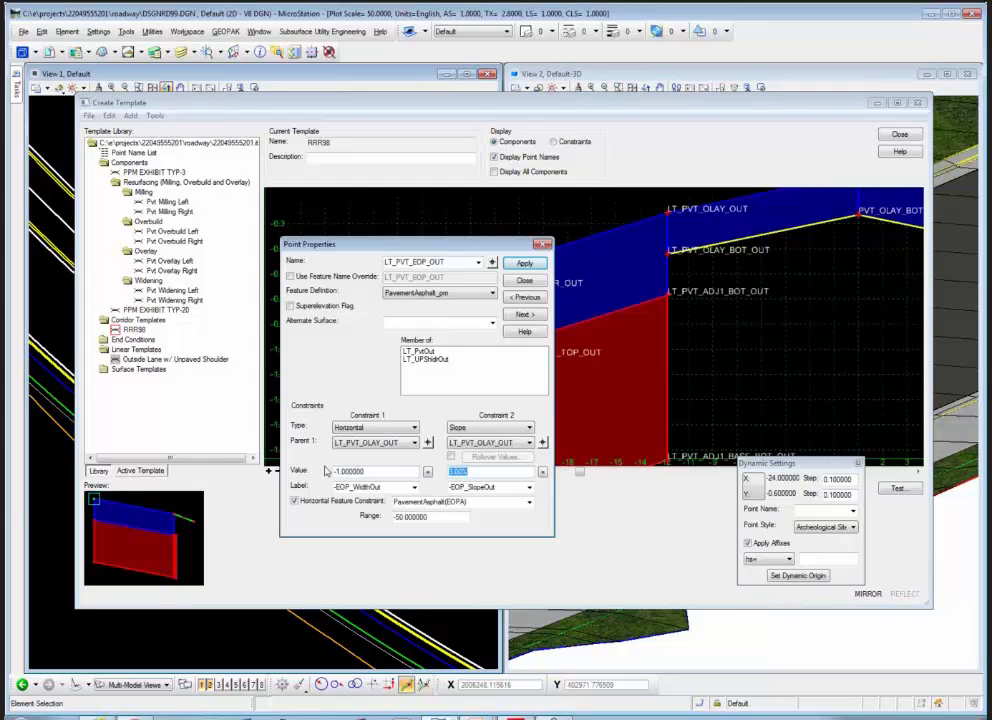
left_click(524, 263)
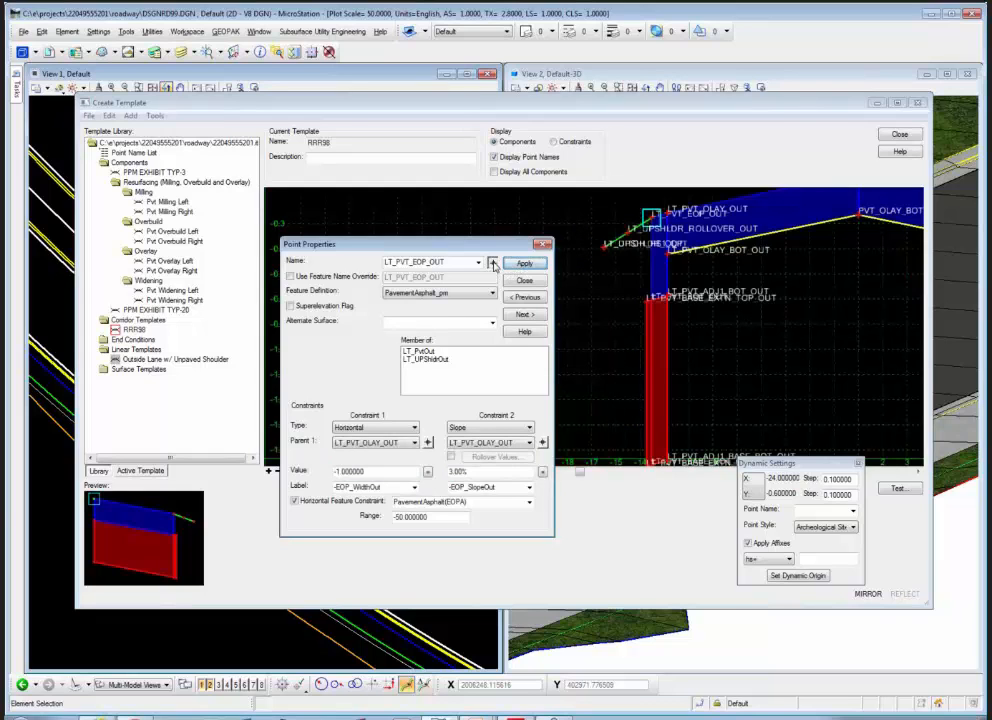
left_click(524, 280)
Step: Set the horizontal constraint of point RT_PVT_EOP_OUT to 1
scroll(376, 293, "down", 3)
scroll(652, 297, "up", 3)
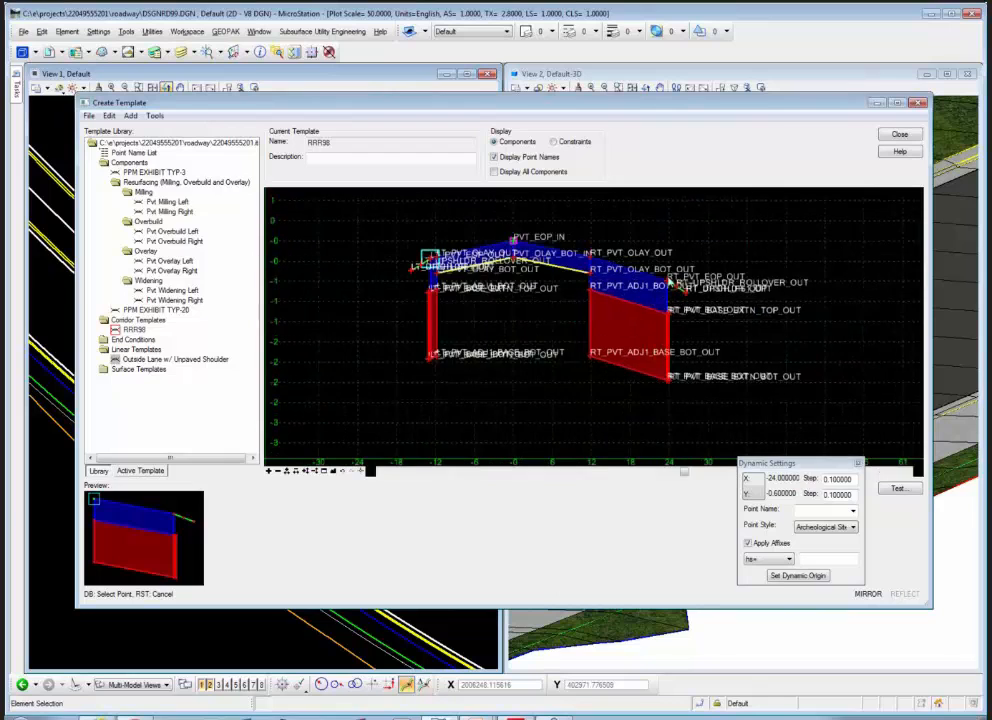
double_click(671, 281)
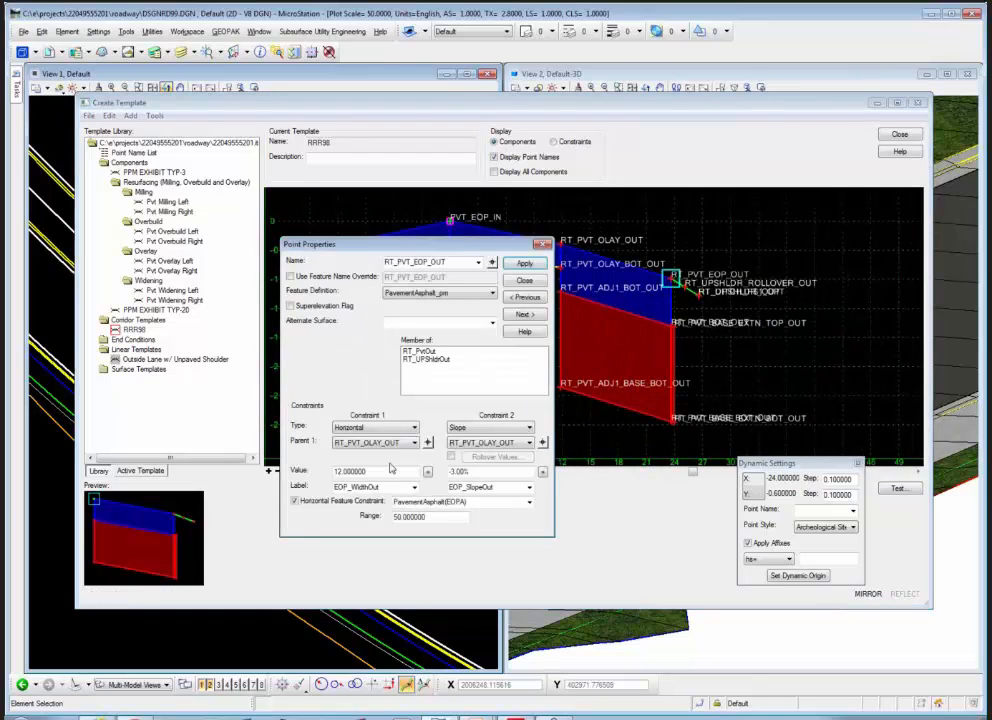
left_click_drag(381, 470, 323, 476)
type("1")
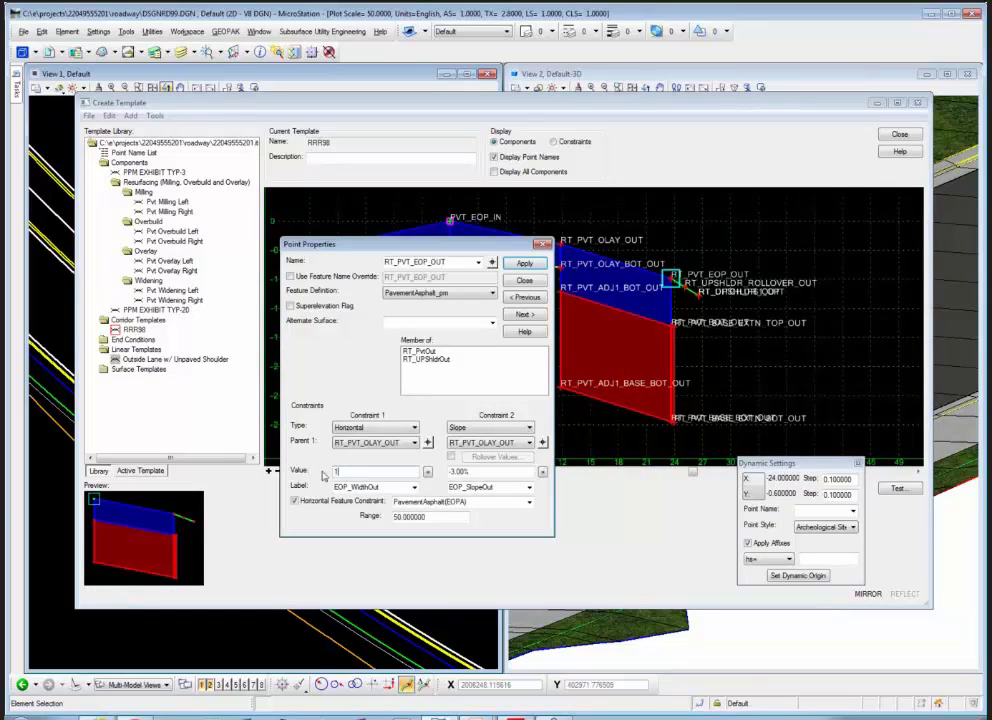
key("Tab")
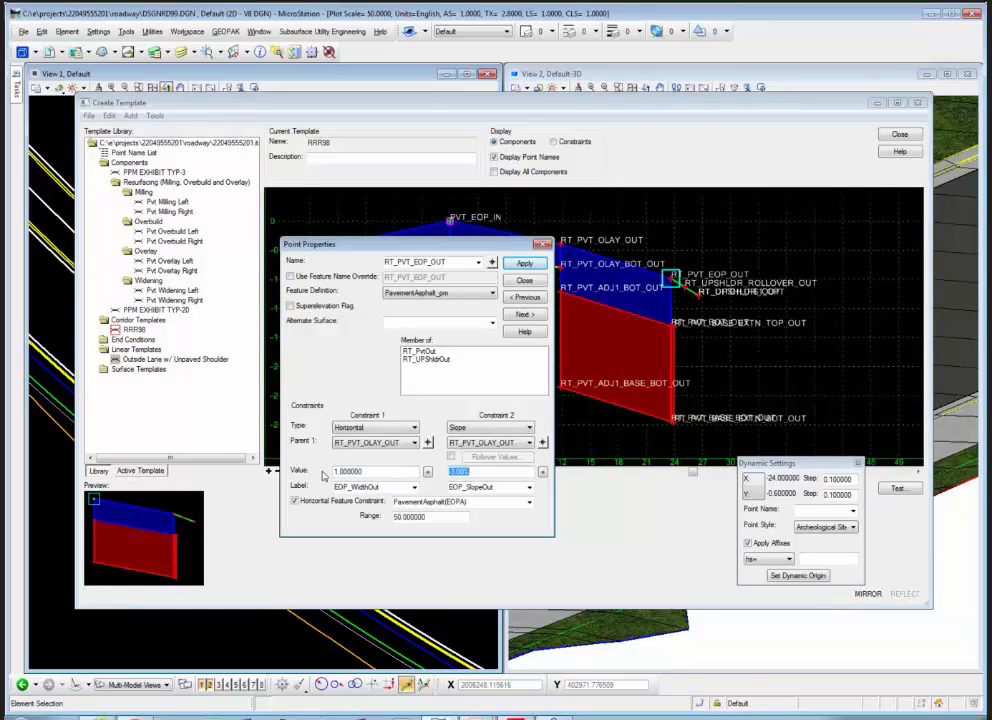
left_click(515, 265)
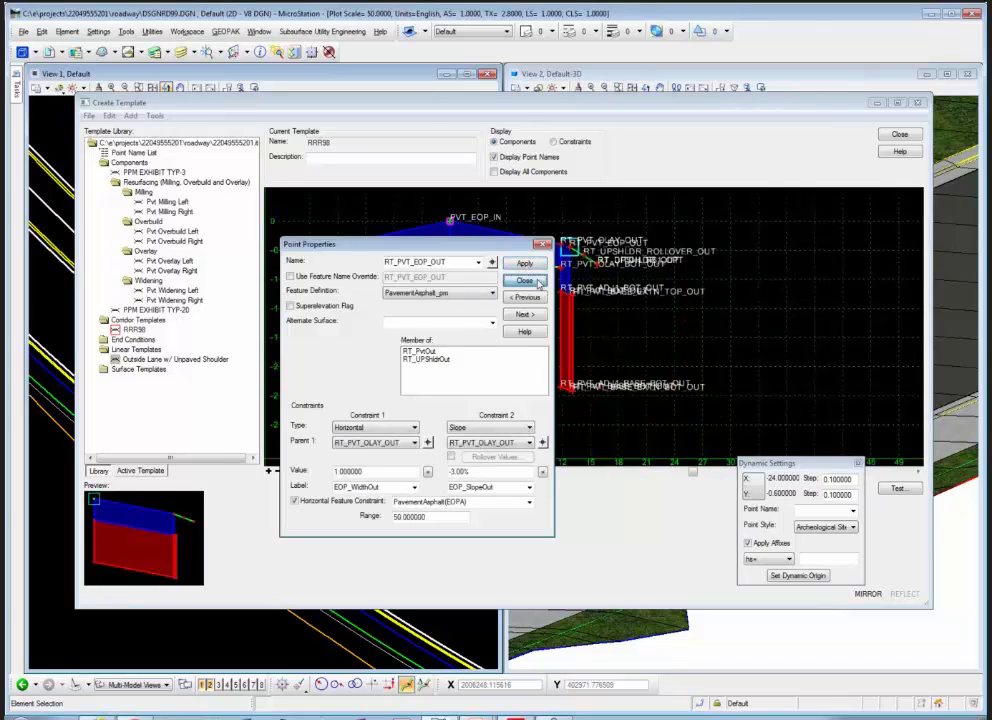
left_click(525, 281)
scroll(571, 250, "up", 3)
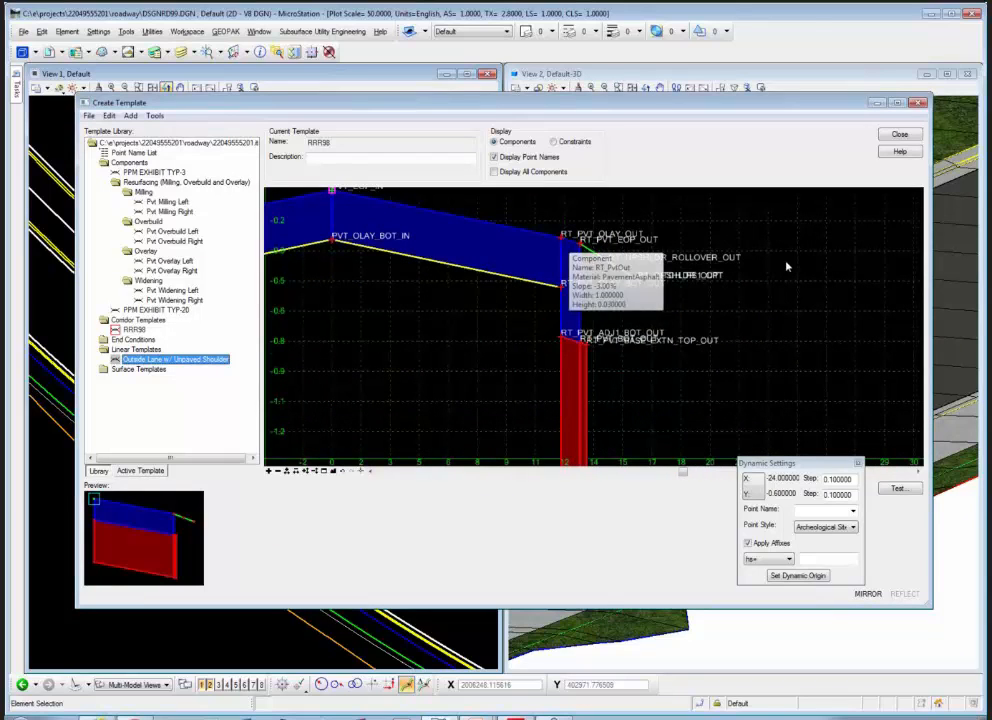
Step: Collapse the Components folder and expand the End Conditions folder in the template library
scroll(608, 240, "down", 4)
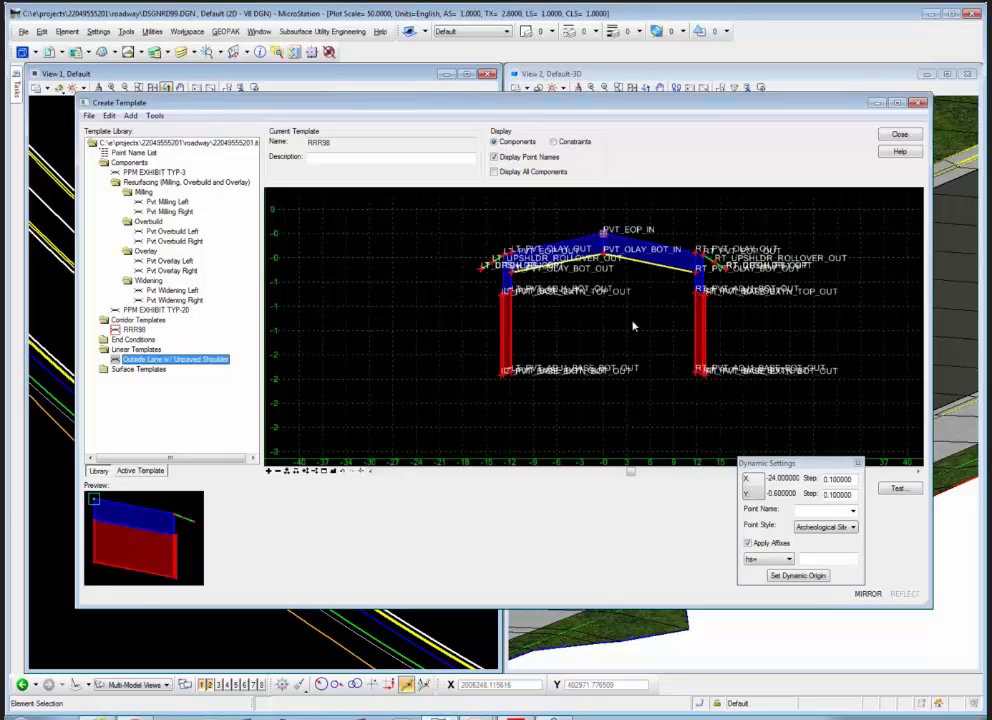
scroll(440, 340, "up", 4)
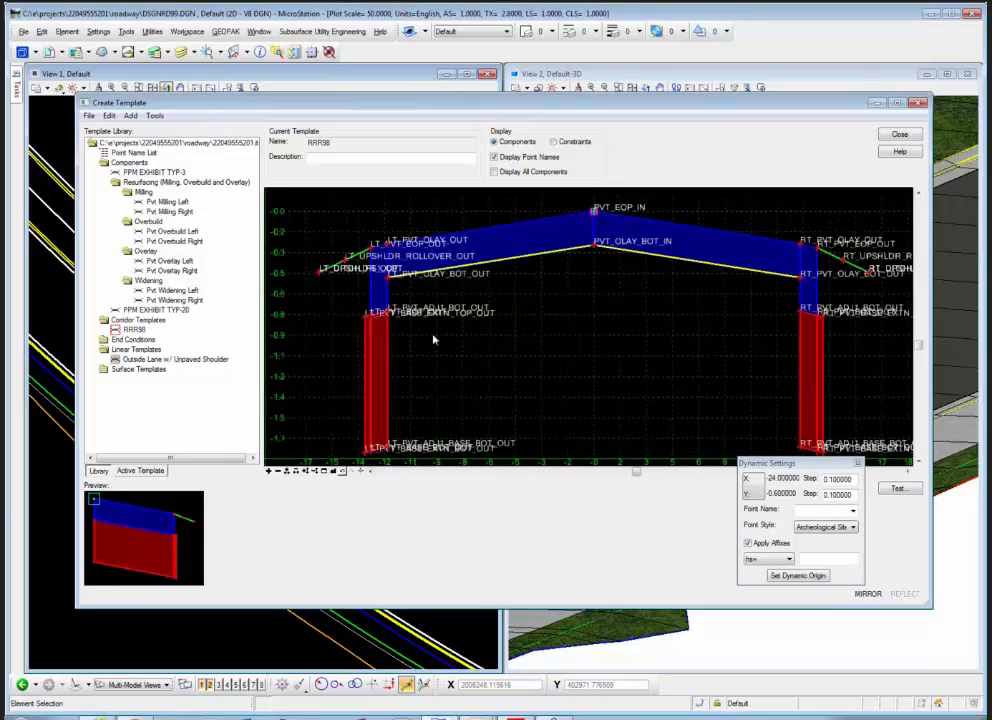
scroll(455, 337, "down", 1)
scroll(455, 337, "down", 1)
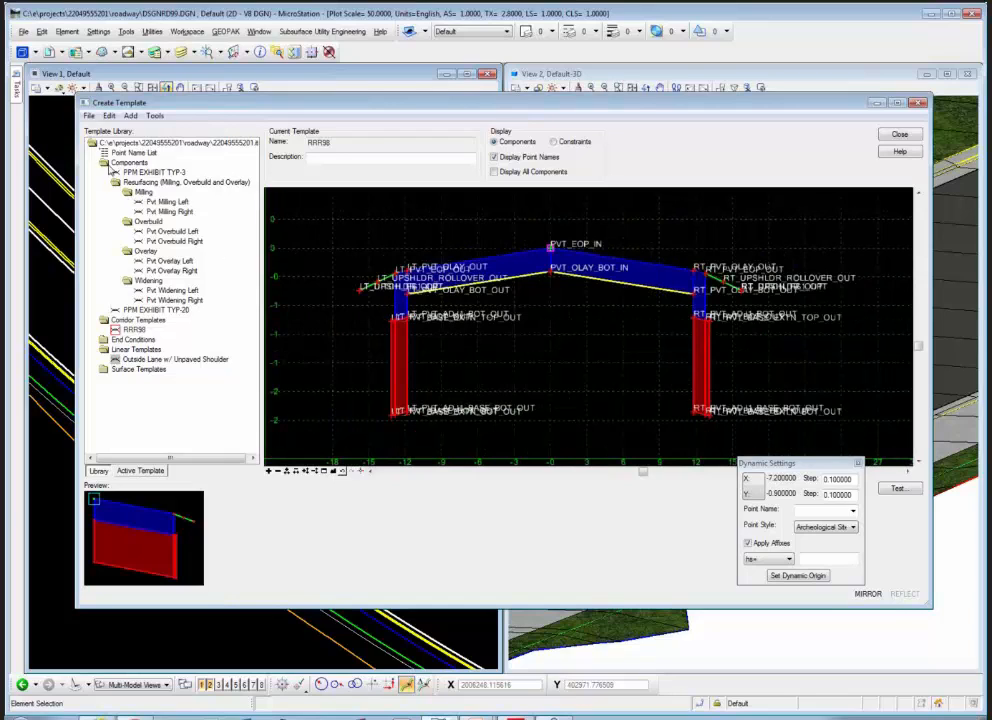
left_click(107, 165)
left_click(105, 164)
double_click(130, 192)
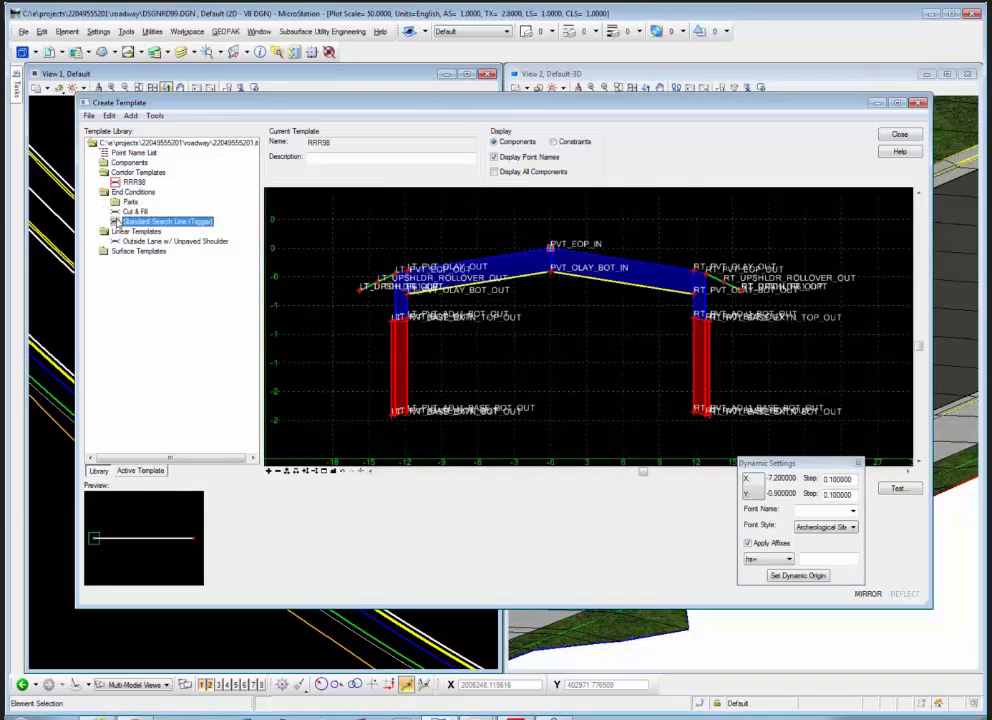
Step: Try to place the Cut & Fill end condition with Mirror at the right shoulder's outer point, merging with RT_UPSHLDR_OUT
left_click(116, 212)
left_click_drag(116, 212, 748, 295)
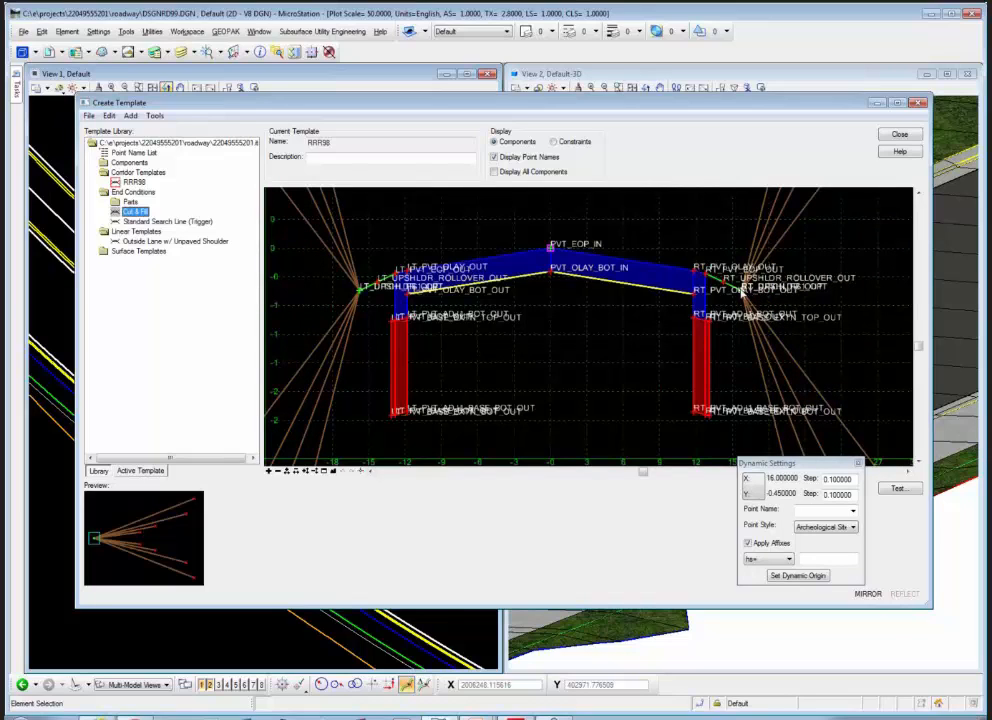
left_click_drag(741, 292, 742, 293)
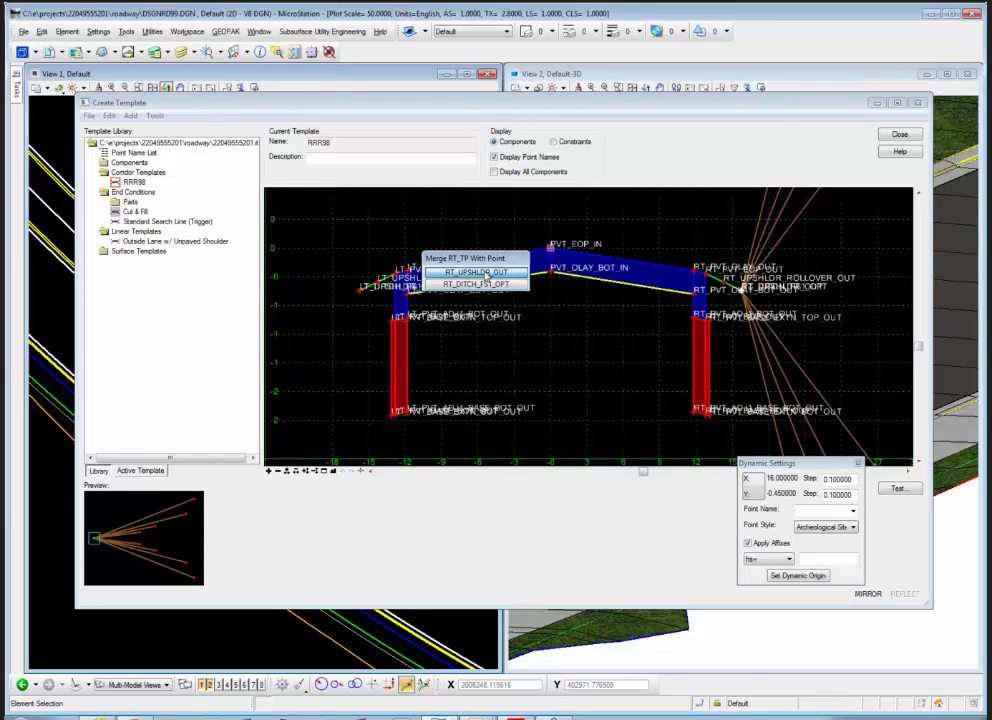
left_click(487, 273)
Step: Hide the point names and place the Cut & Fill end condition at the right shoulder's outer point, merging with RT_UPSHLDR_OUT
left_click(494, 157)
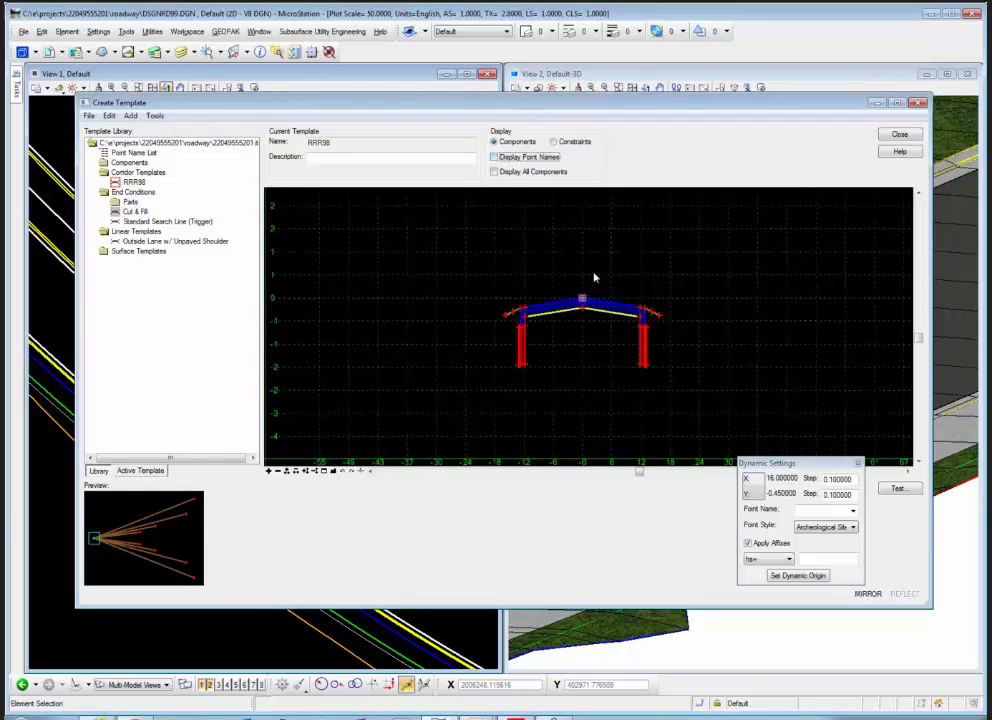
scroll(587, 301, "up", 2)
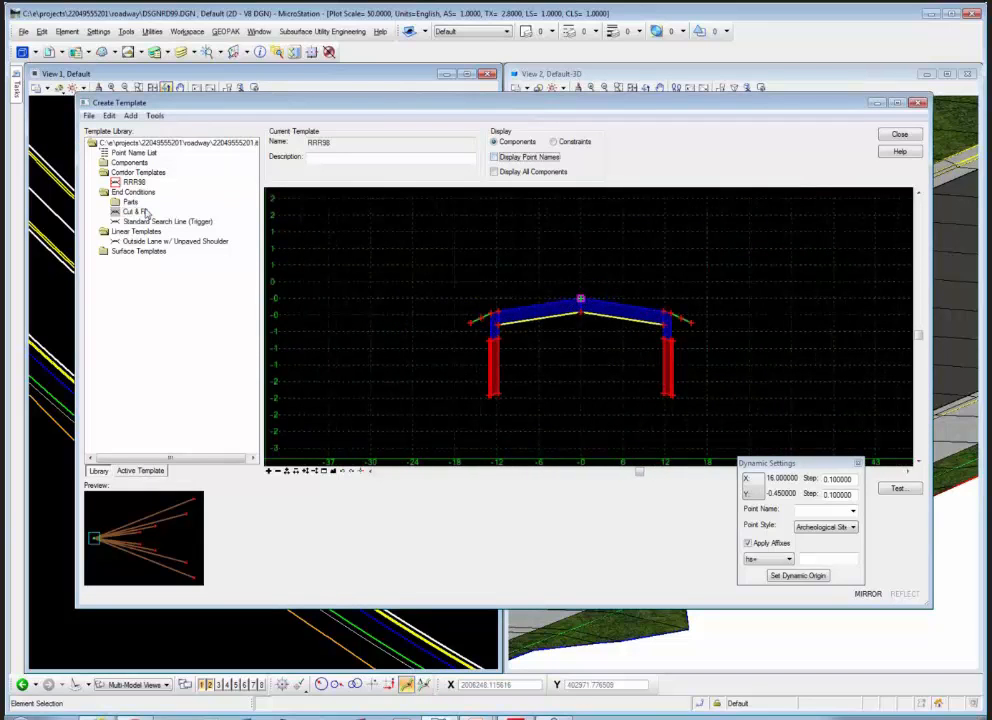
left_click_drag(125, 213, 692, 322)
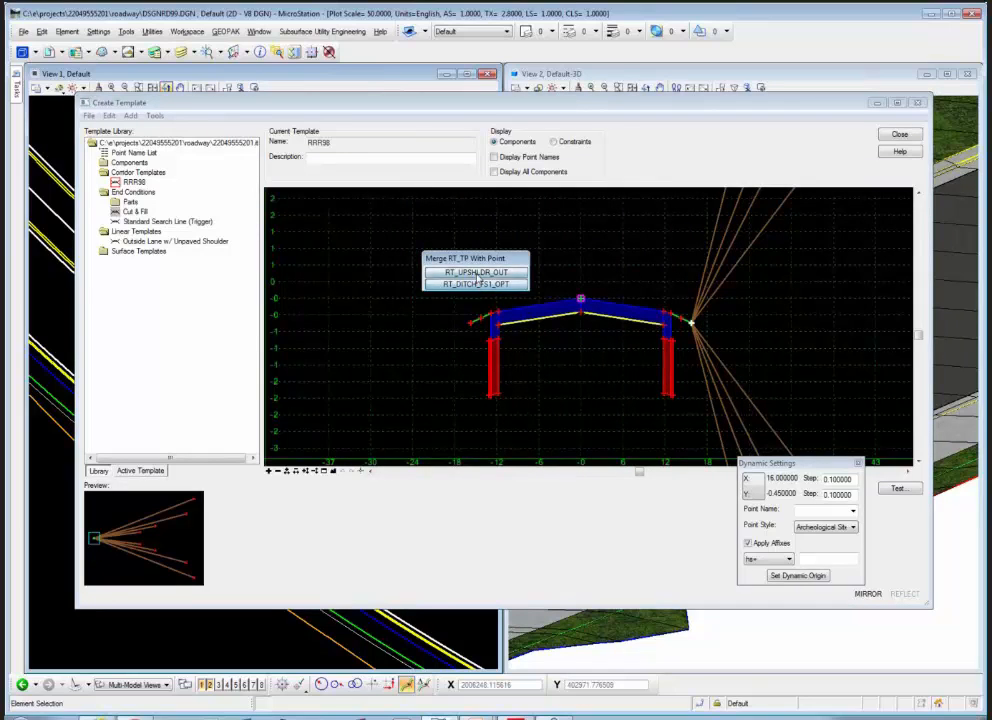
left_click(478, 275)
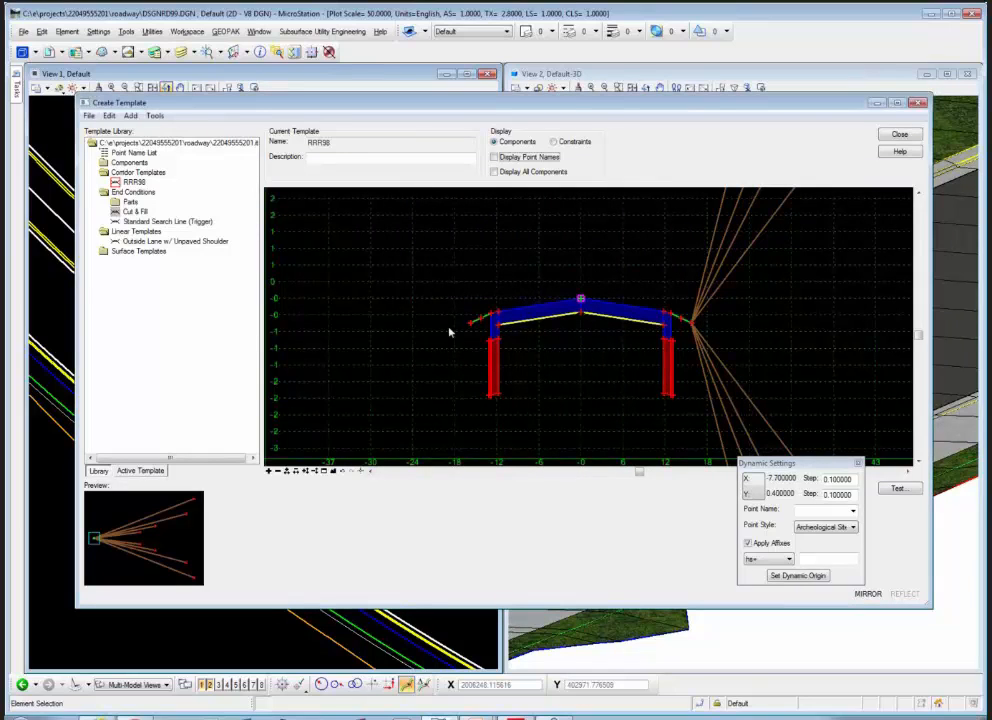
Step: Place the Cut & Fill end condition at the left shoulder's outer point with Mirror off and Reflect on
scroll(720, 320, "down", 5)
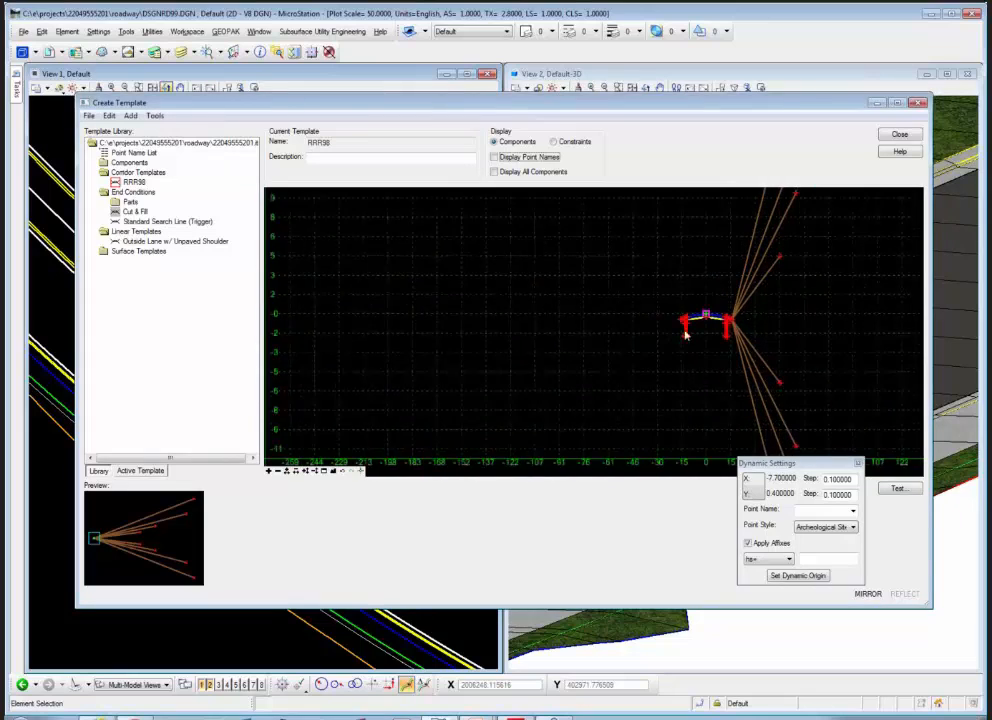
left_click(332, 472)
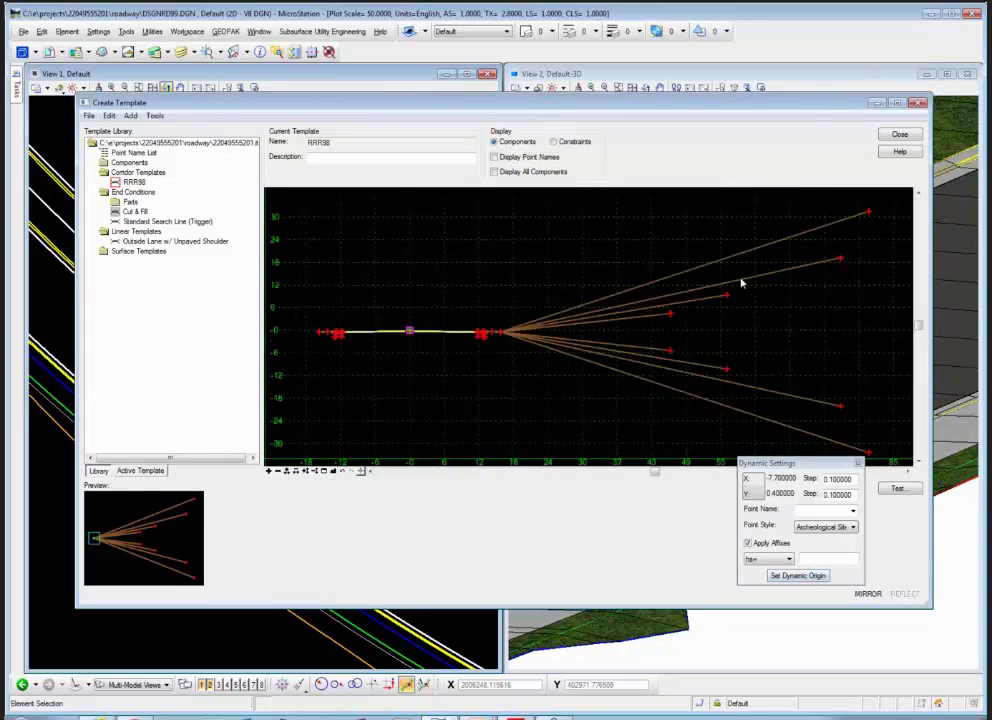
scroll(740, 281, "down", 1)
left_click_drag(117, 214, 401, 238)
right_click(401, 238)
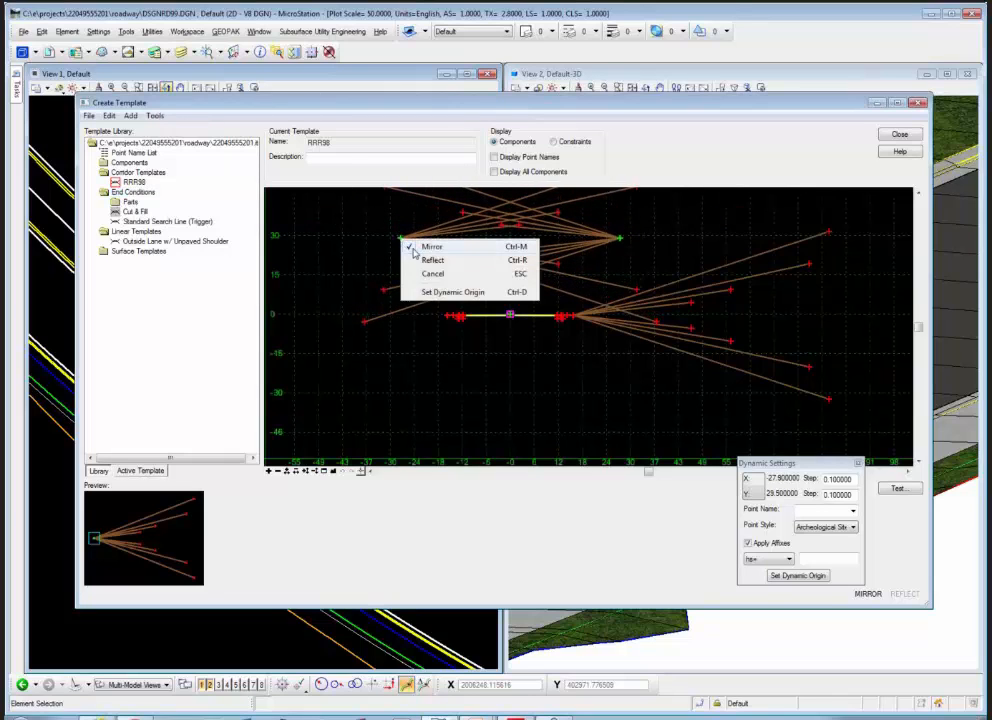
left_click(415, 247)
right_click(403, 248)
left_click(430, 270)
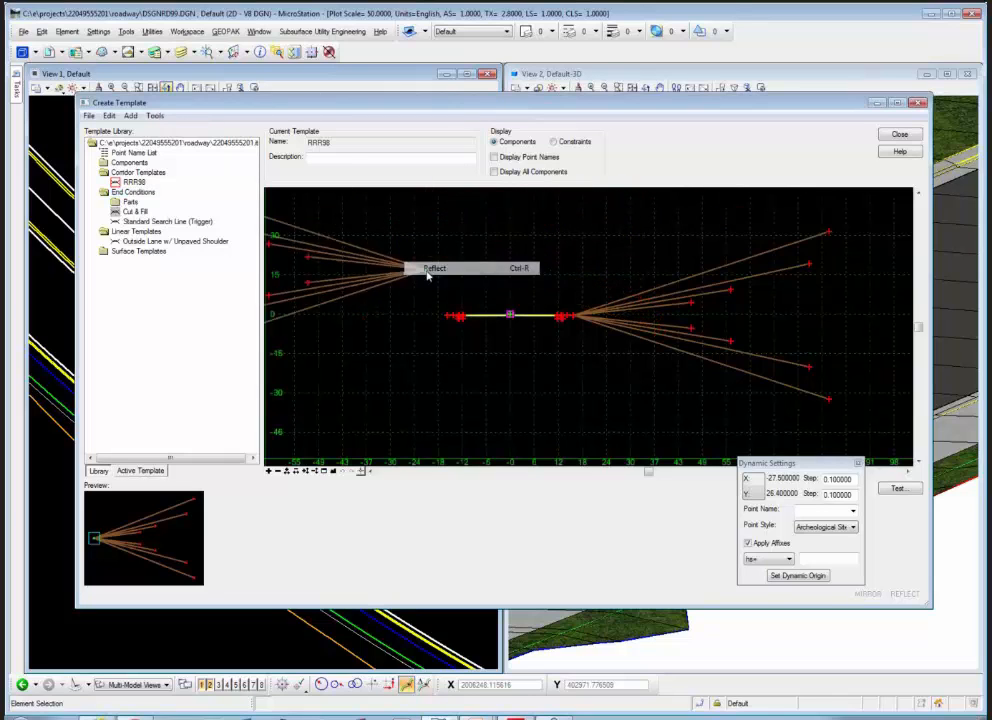
left_click_drag(435, 320, 448, 320)
left_click(448, 318)
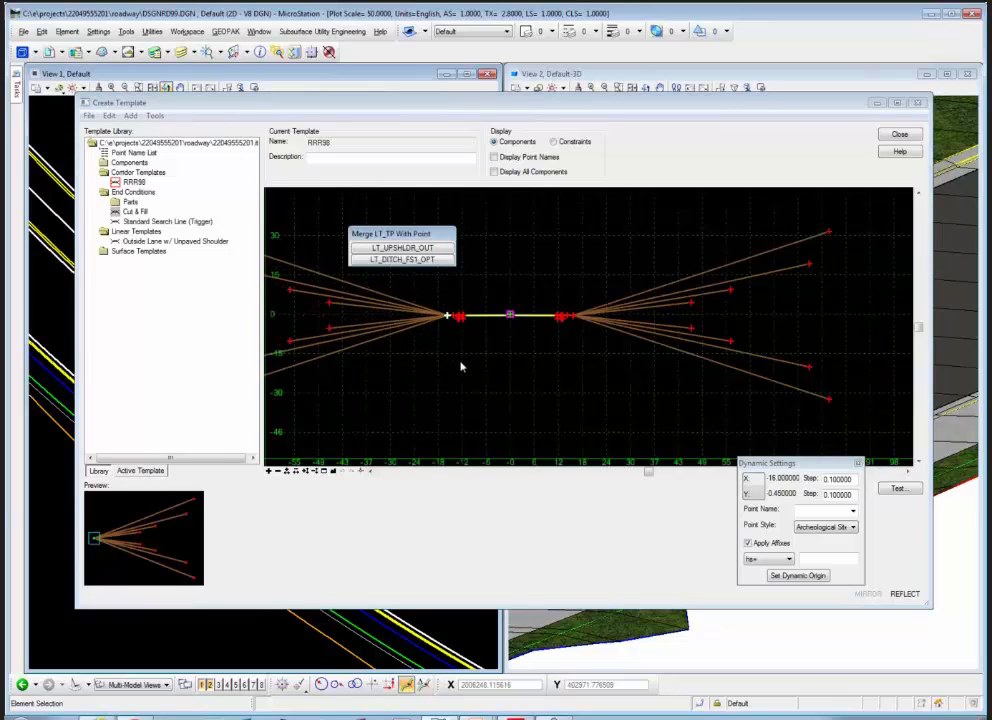
left_click(411, 257)
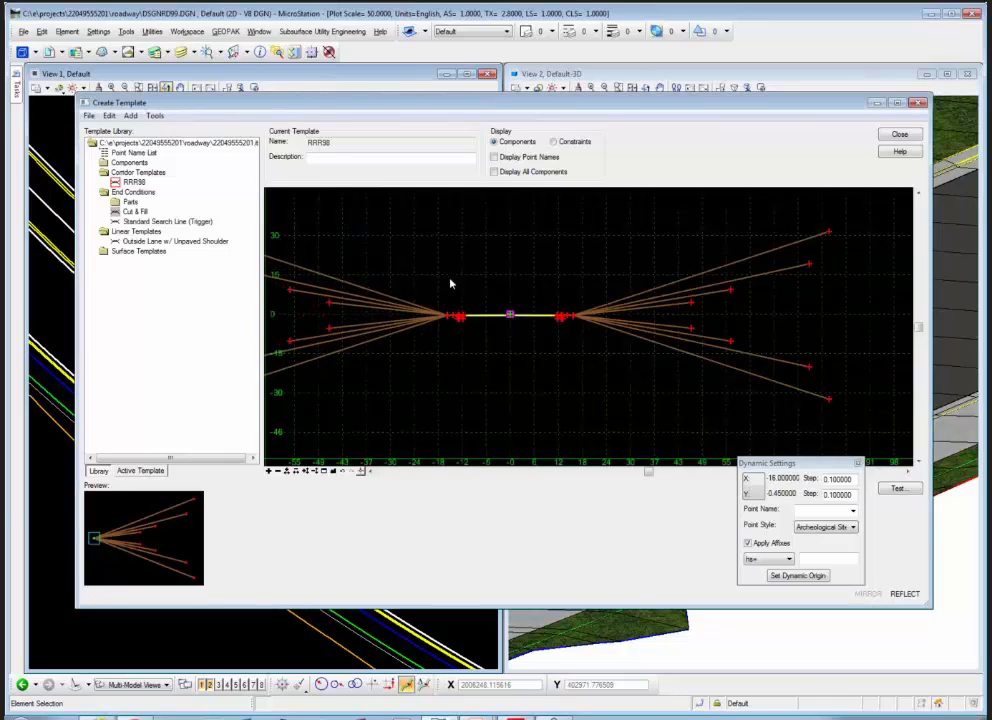
Step: Turn Display Point Names back on and examine the cut and fill slopes and the outside lane points of RRR98
left_click(500, 158)
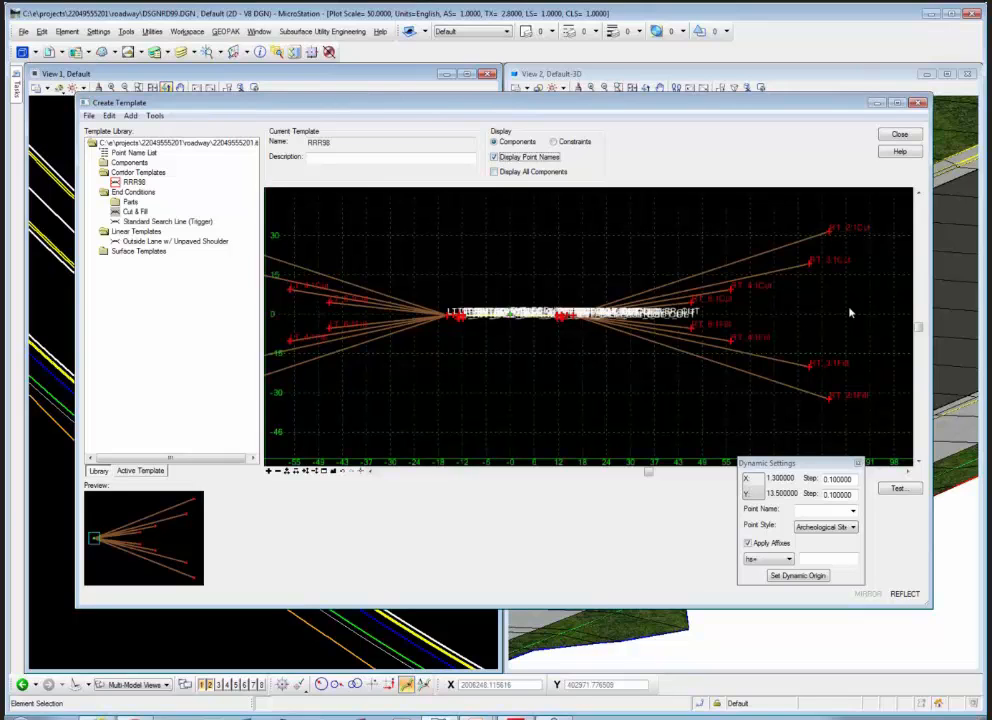
scroll(850, 313, "down", 2)
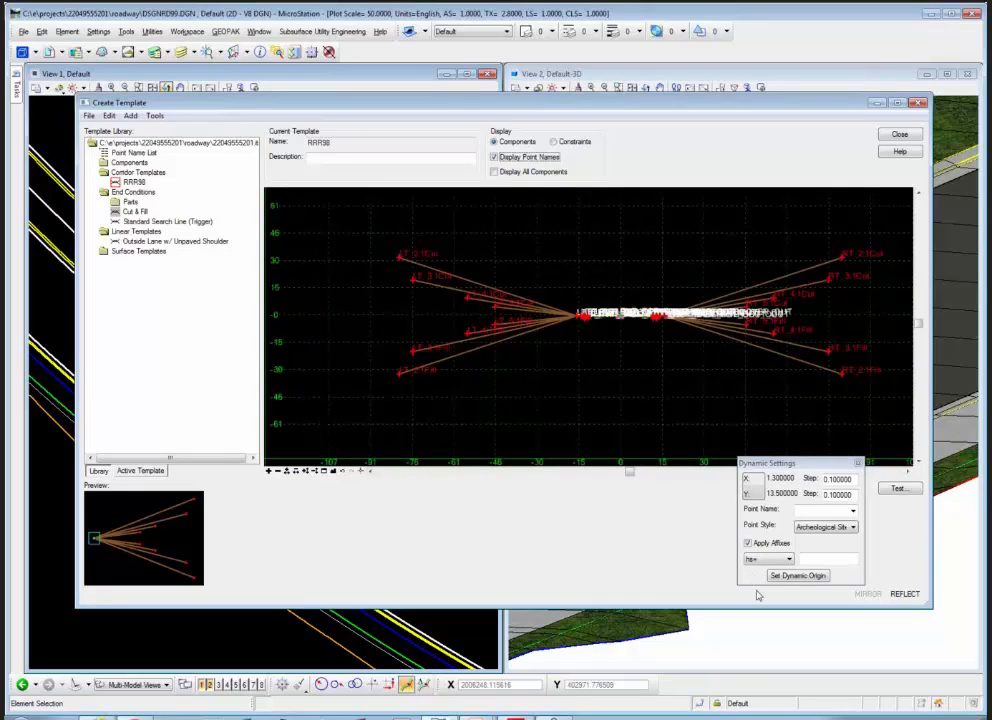
scroll(693, 313, "up", 5)
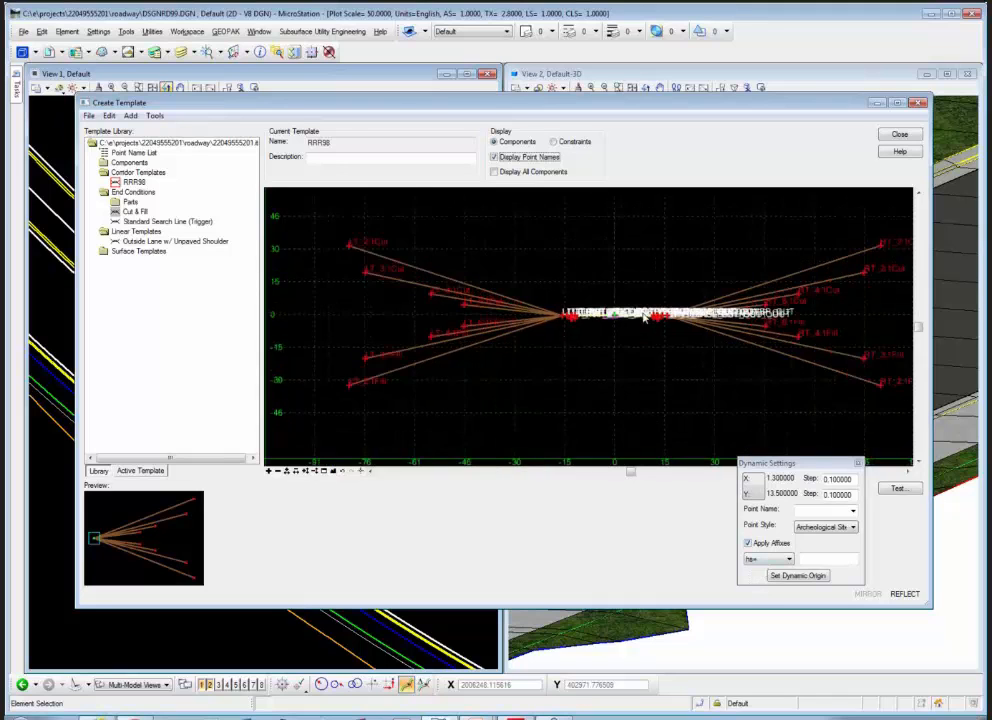
scroll(693, 313, "up", 5)
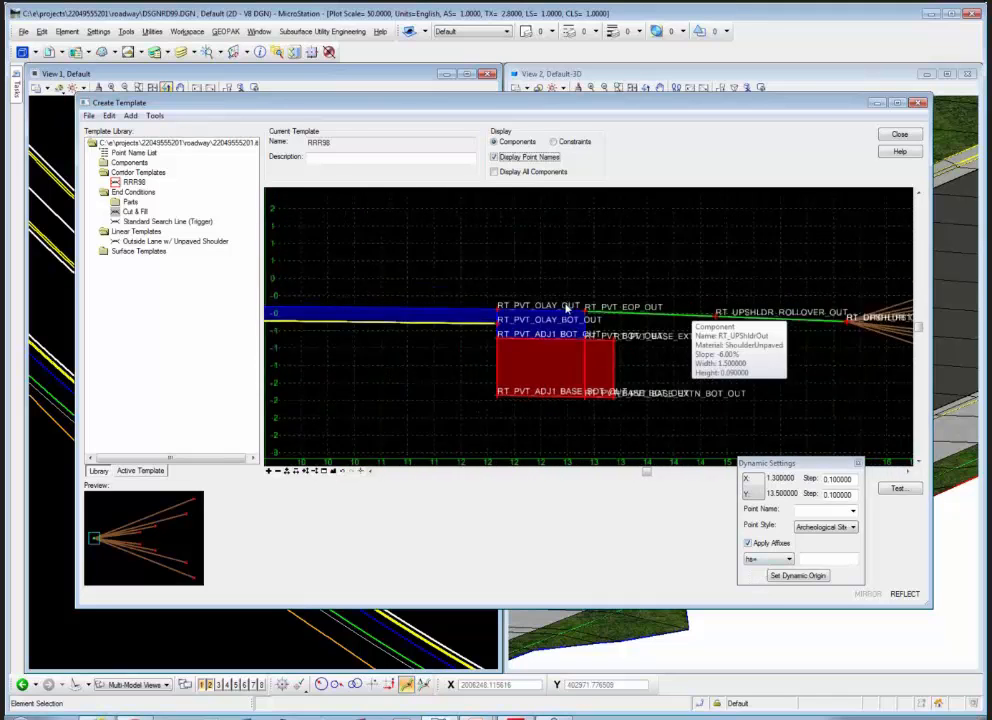
scroll(590, 366, "down", 5)
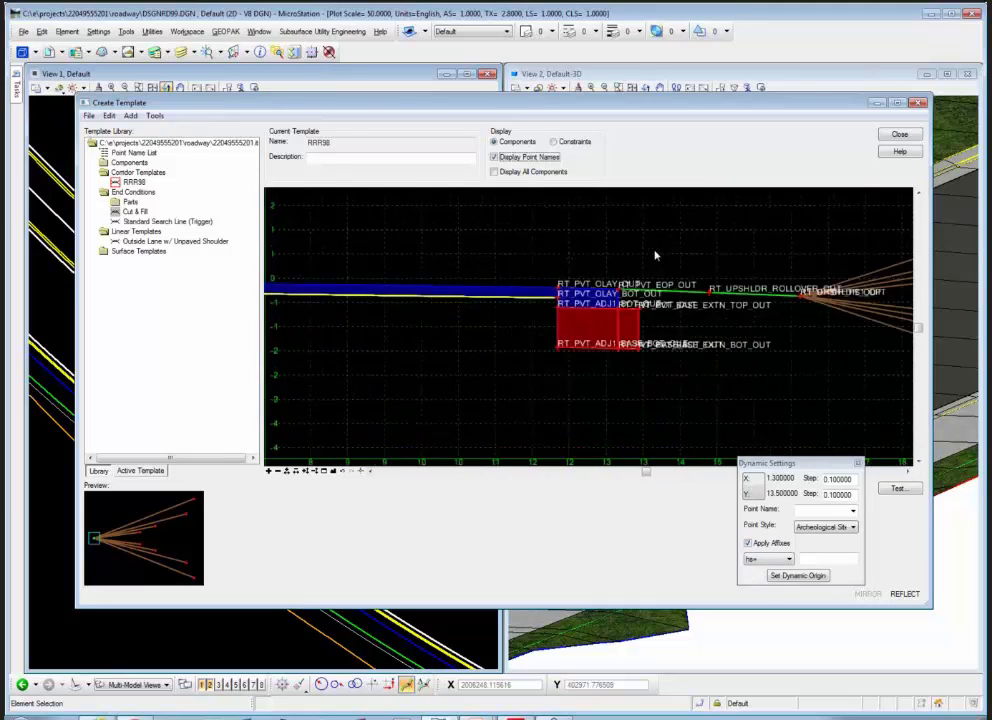
scroll(695, 288, "down", 2)
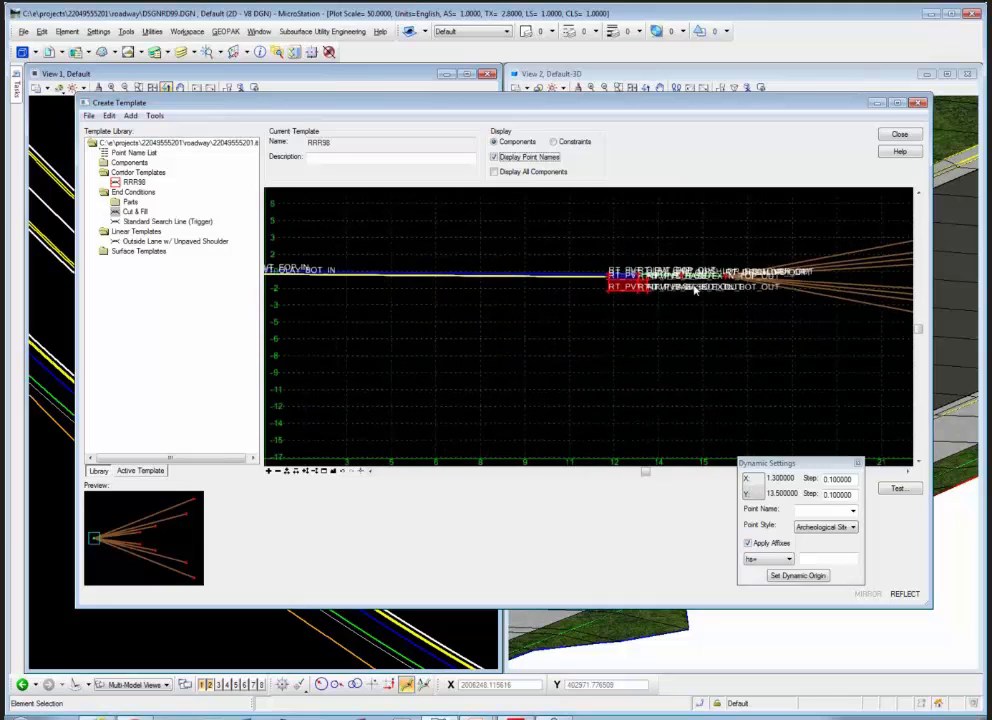
scroll(697, 288, "down", 4)
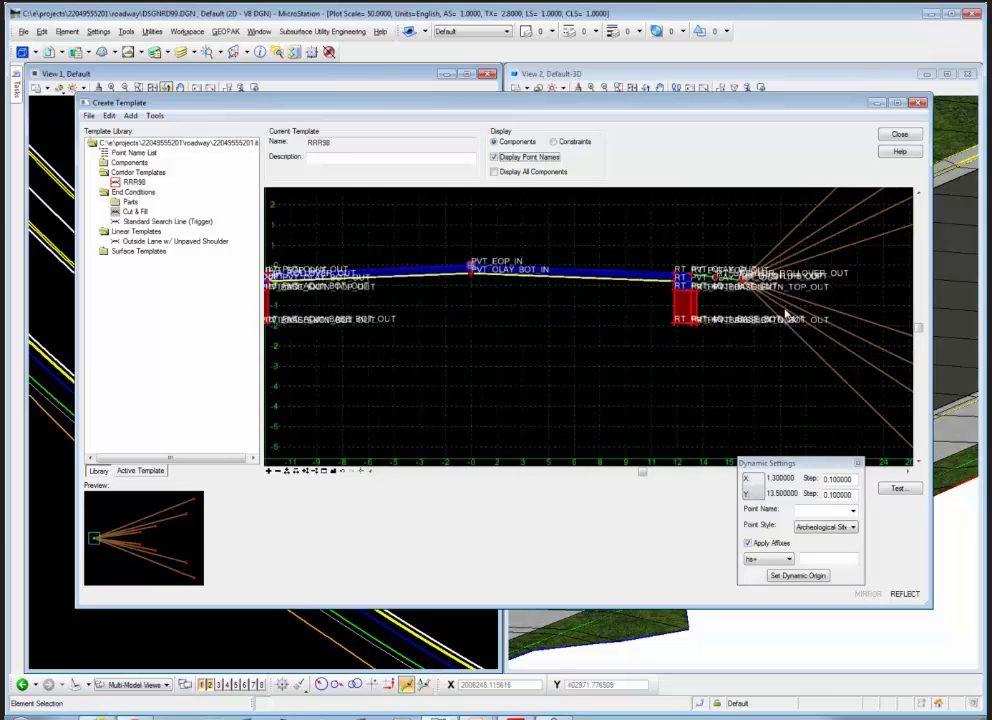
scroll(785, 311, "down", 2)
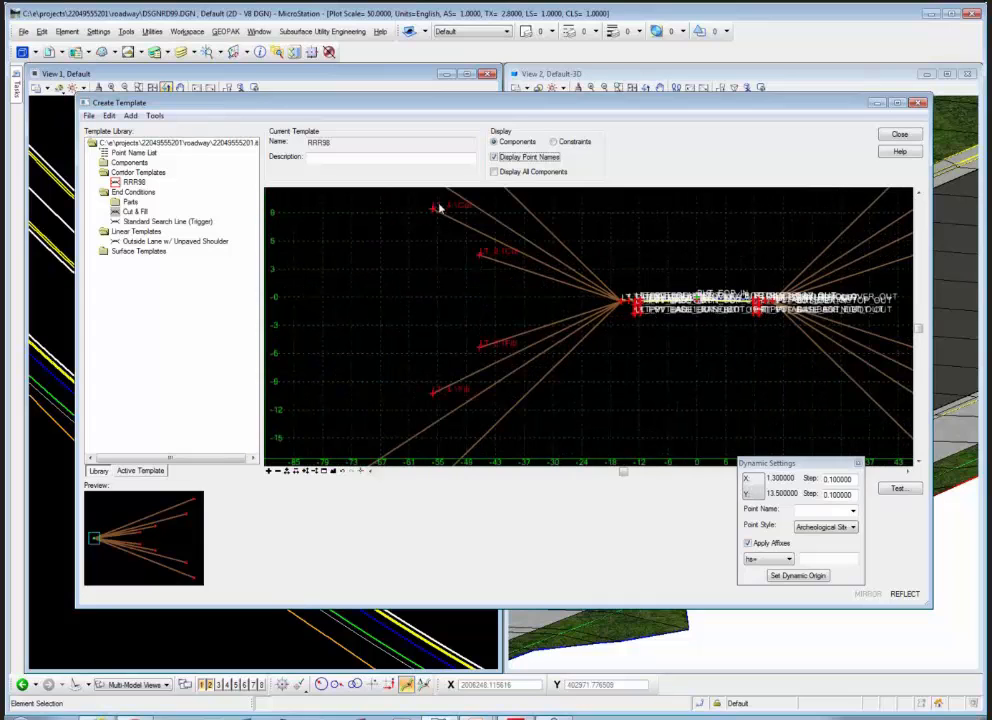
Step: Inspect the point properties of LT_PVT_OLAY_OUT and the details of LT_PVT_EOP_OUT on the left side of template RRR98
scroll(444, 325, "down", 3)
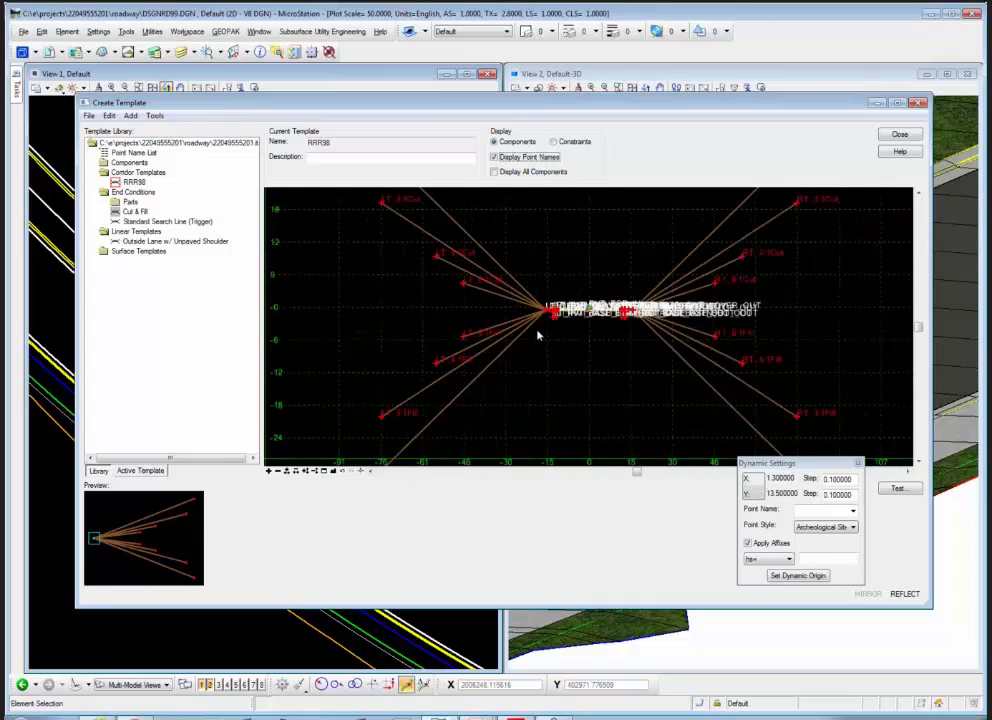
scroll(590, 310, "up", 1)
scroll(590, 312, "up", 5)
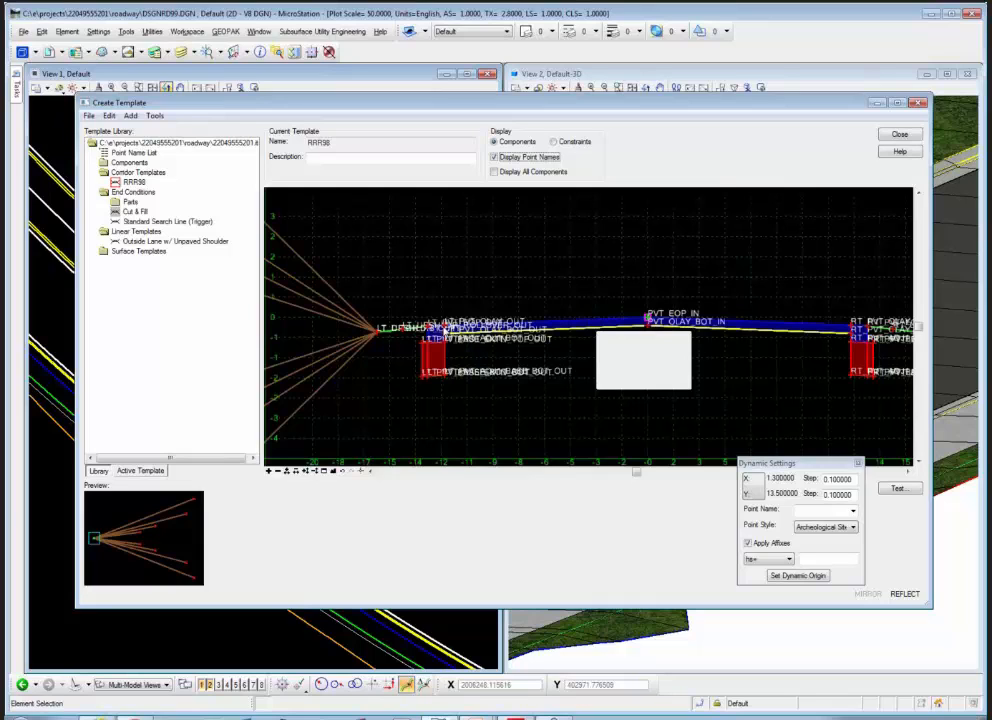
double_click(445, 330)
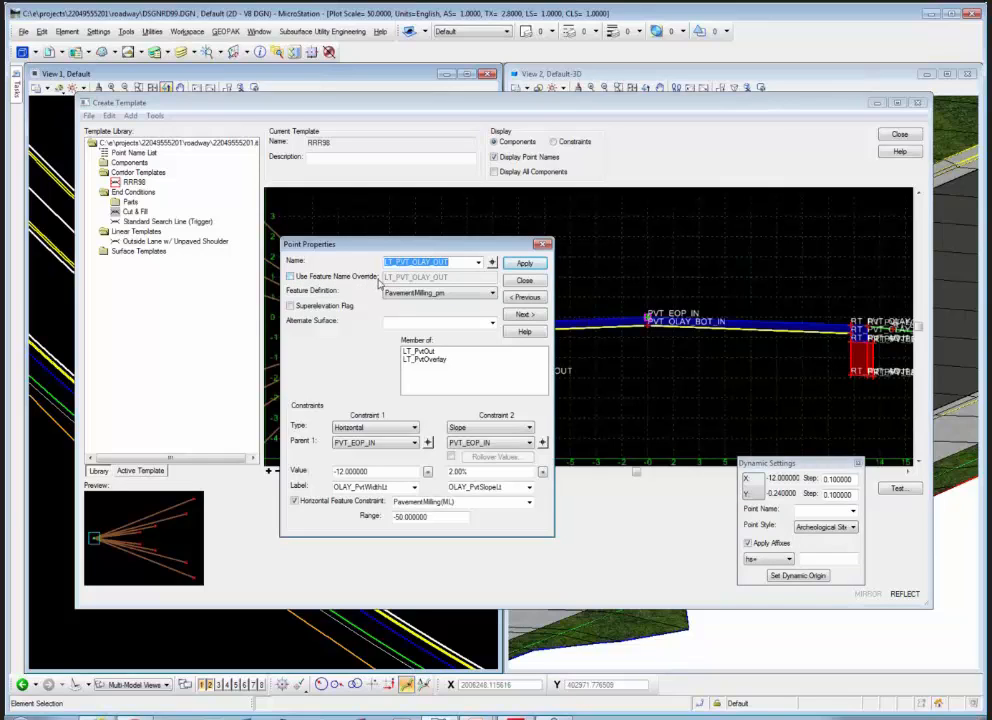
left_click(524, 280)
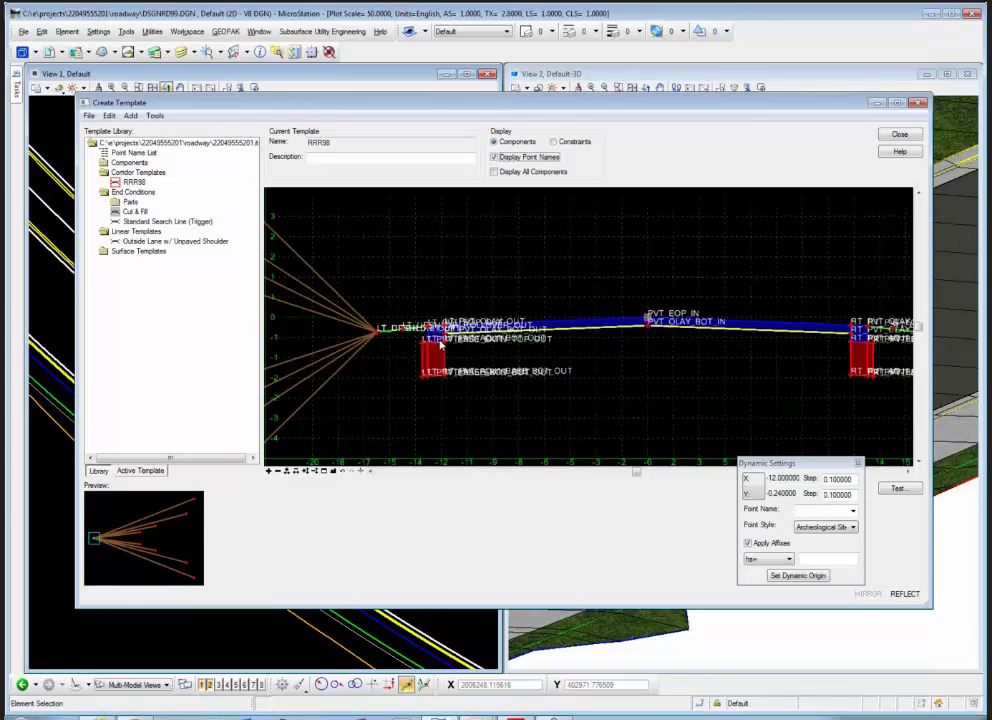
mouse_move(432, 330)
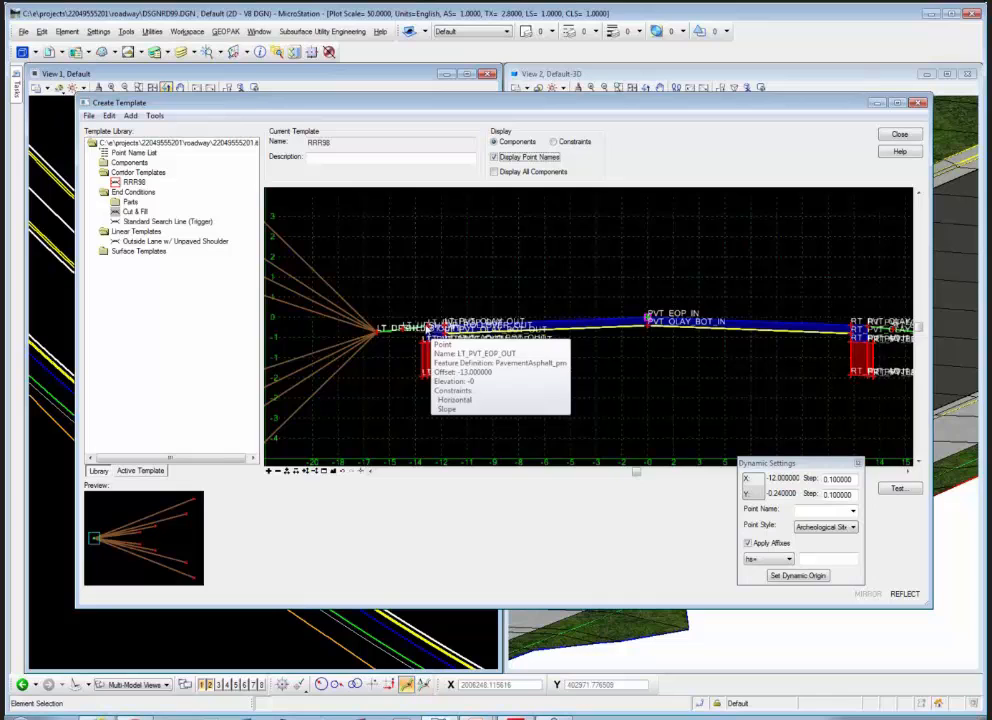
scroll(432, 330, "down", 3)
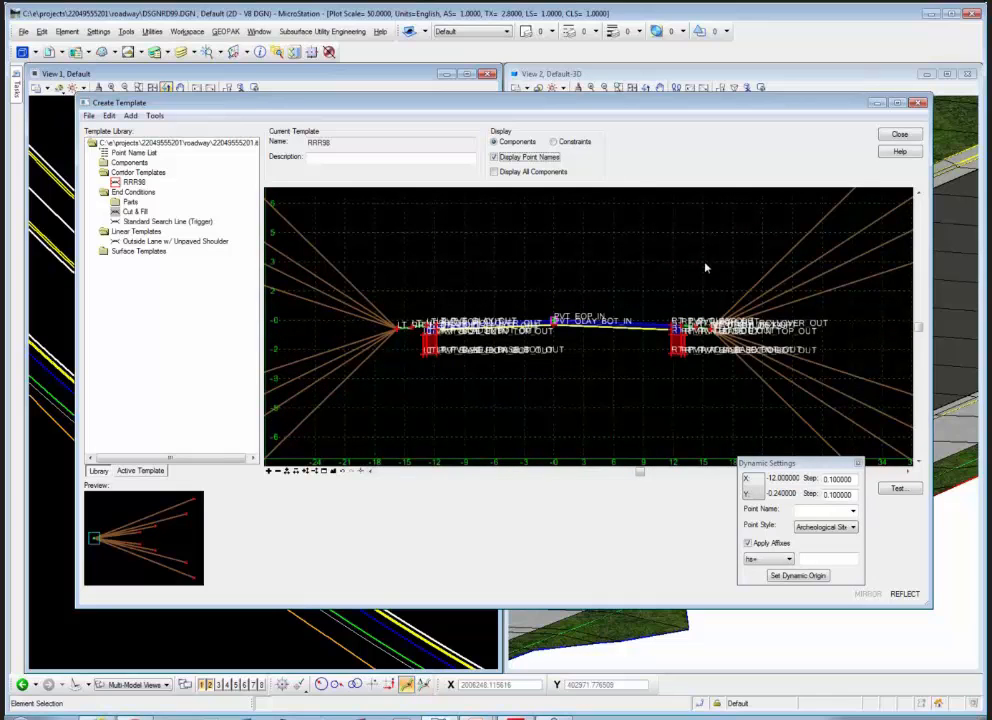
Step: Turn on Use Feature Name Override for the right overlay edge point RT_PVT_OLAY_OUT, using RT_PVT_OLAY_OUT as the override name
scroll(676, 327, "up", 2)
scroll(676, 327, "up", 1)
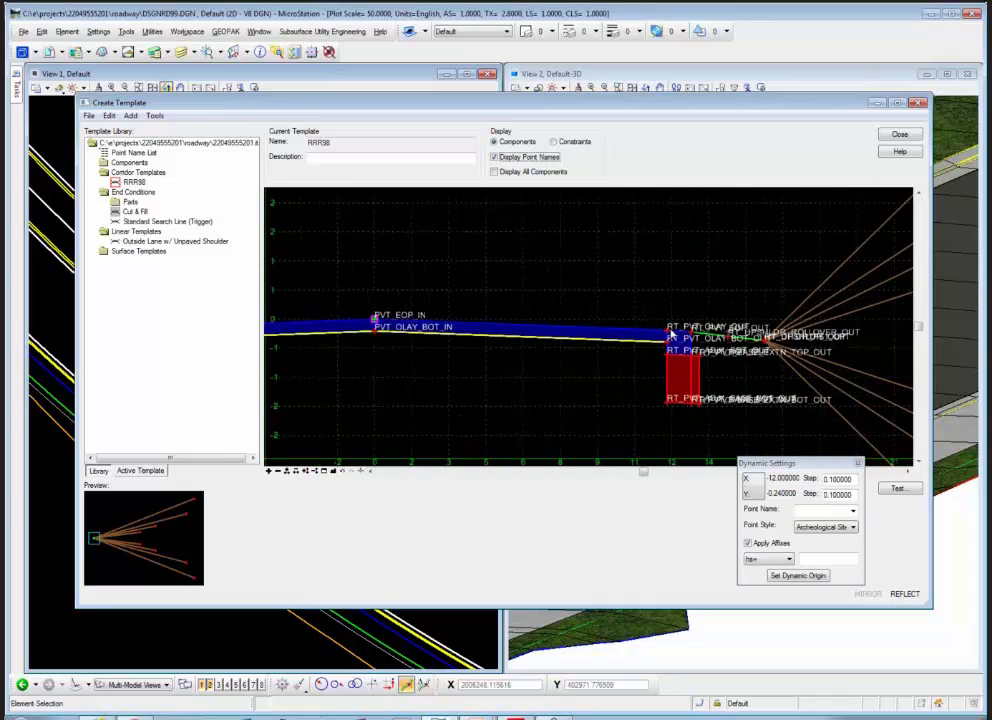
double_click(667, 330)
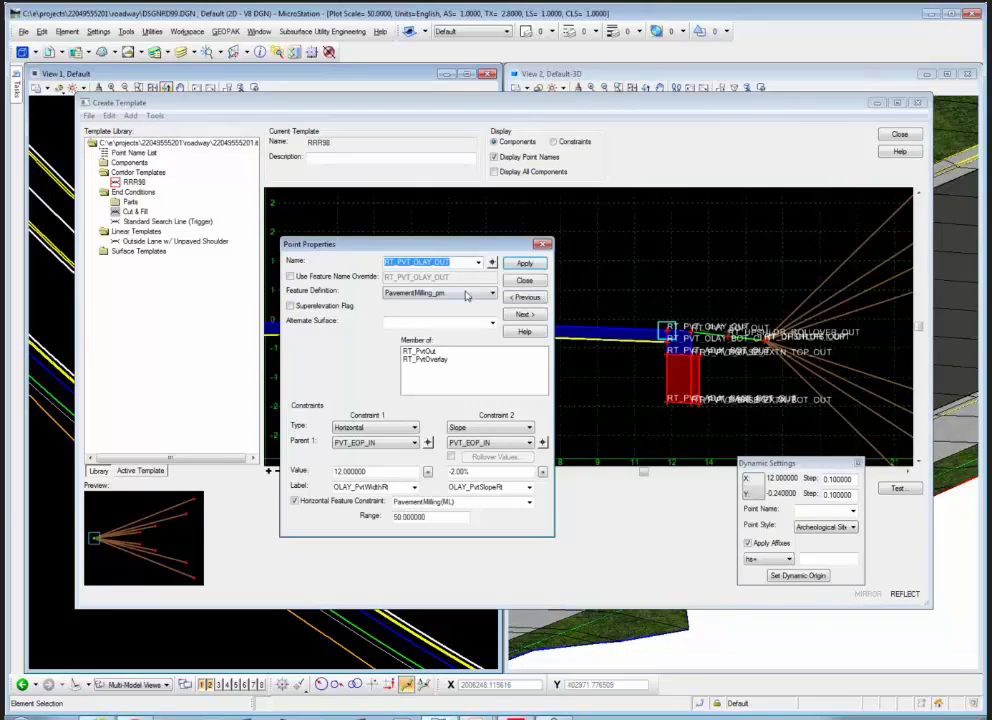
left_click(290, 276)
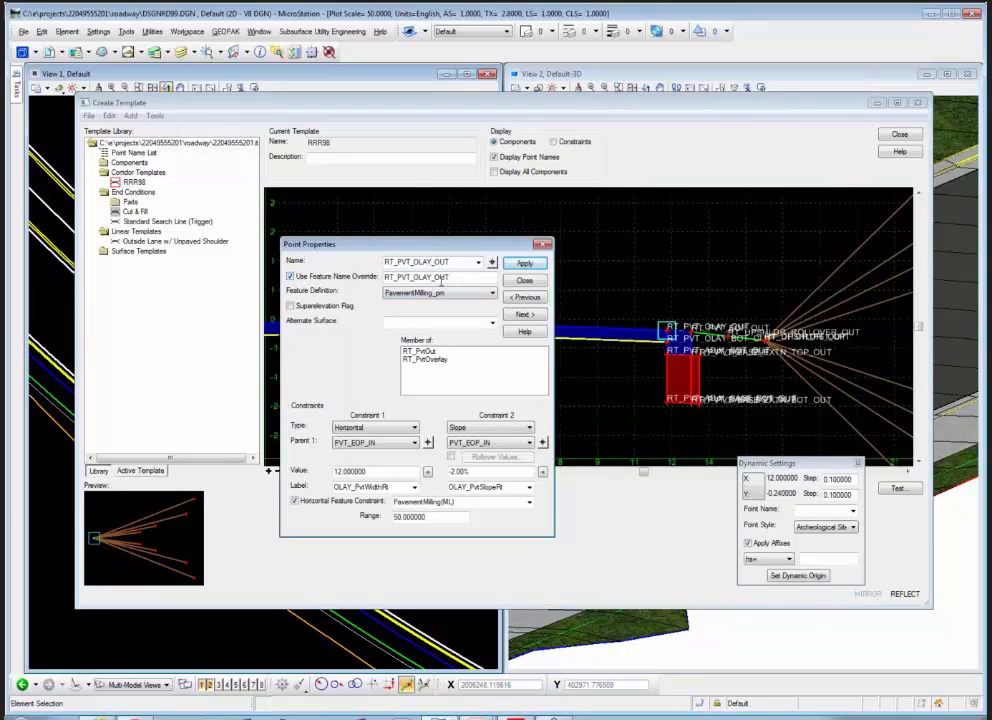
left_click(526, 265)
left_click(524, 282)
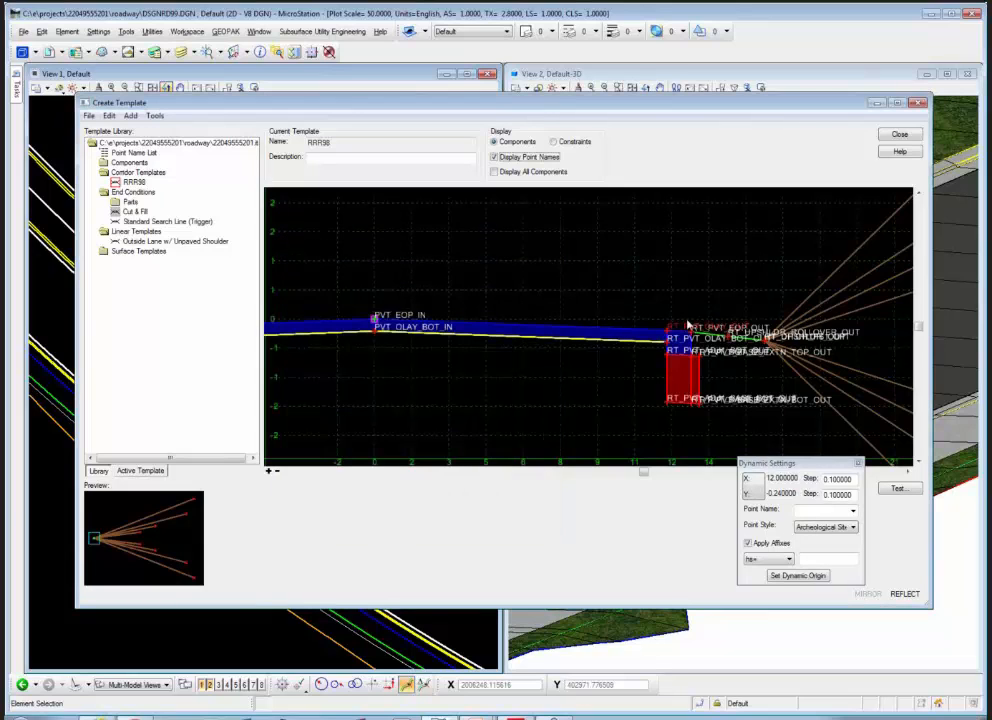
scroll(692, 333, "up", 2)
scroll(692, 333, "up", 1)
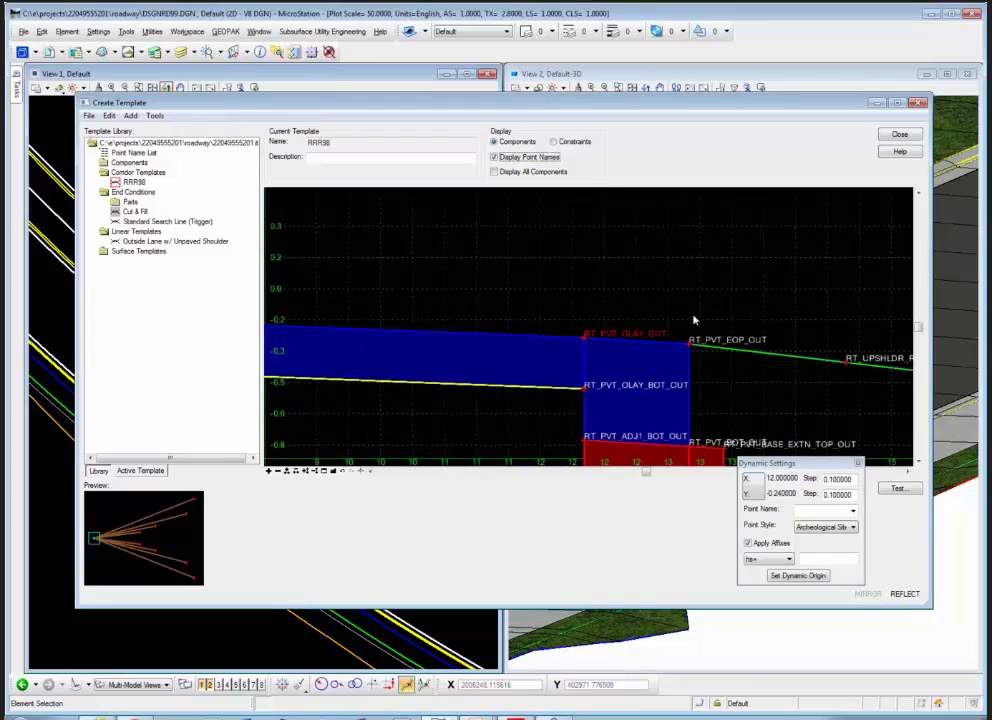
Step: Inspect the feature name overrides of the right cut slope points RT_6:1Cut and RT_4:1Cut
scroll(693, 321, "down", 4)
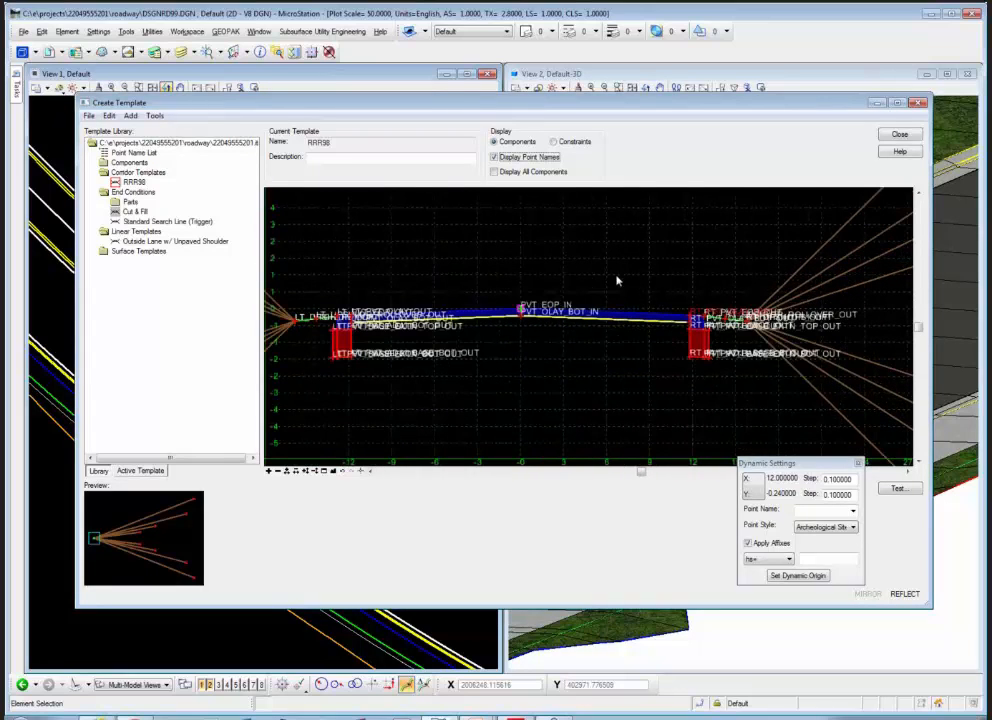
scroll(617, 282, "down", 1)
scroll(750, 403, "down", 1)
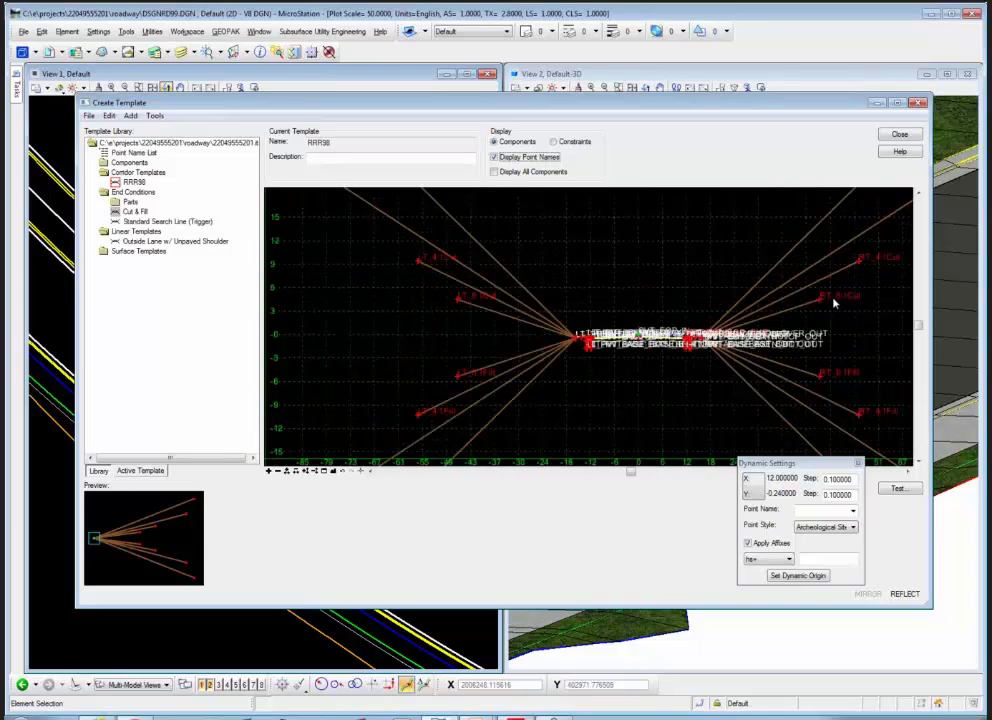
scroll(638, 286, "down", 3)
scroll(762, 288, "up", 5)
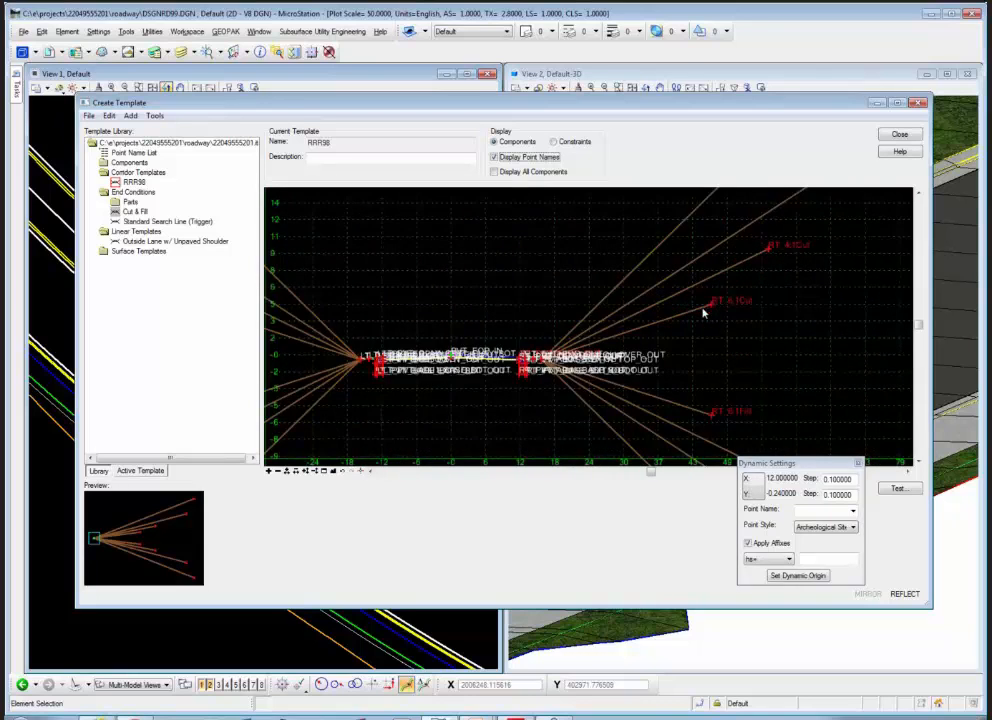
double_click(710, 311)
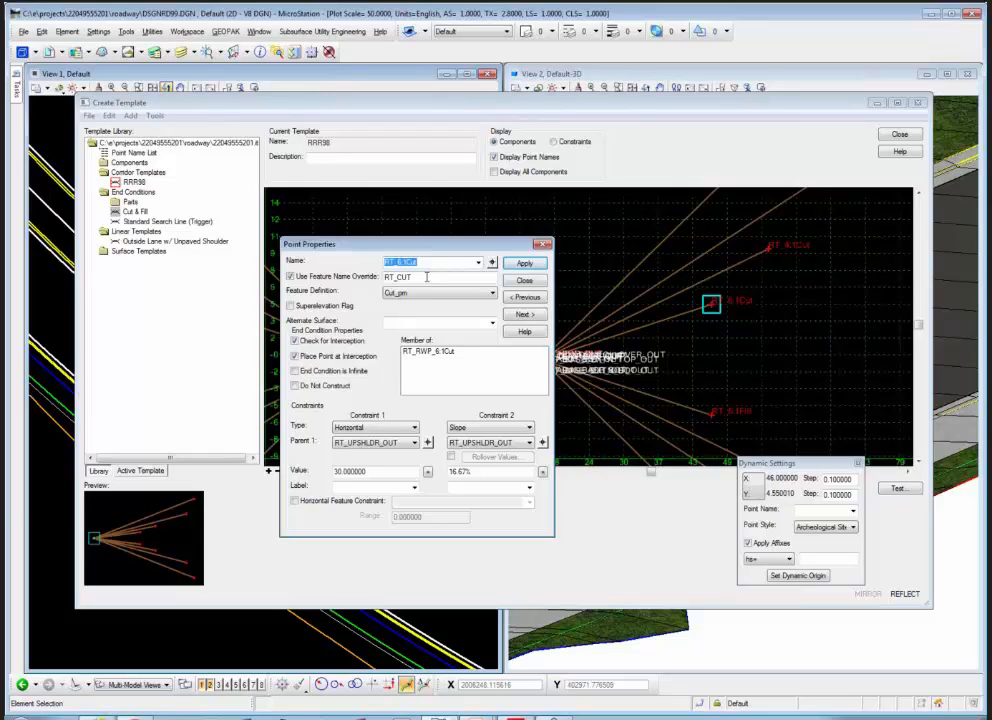
scroll(427, 277, "down", 1)
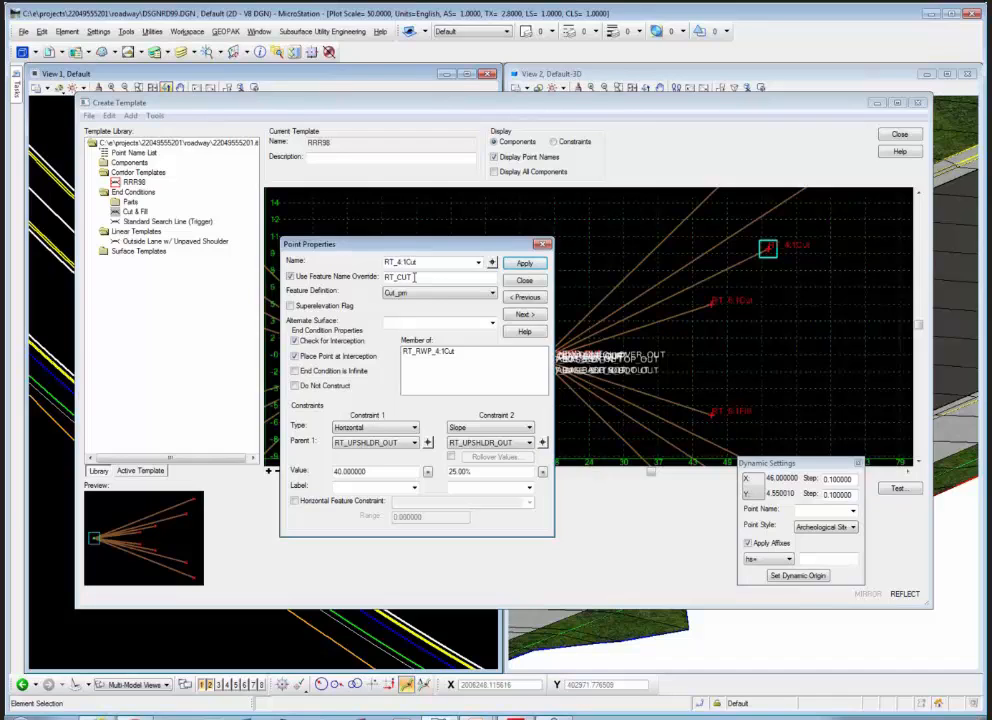
left_click(524, 281)
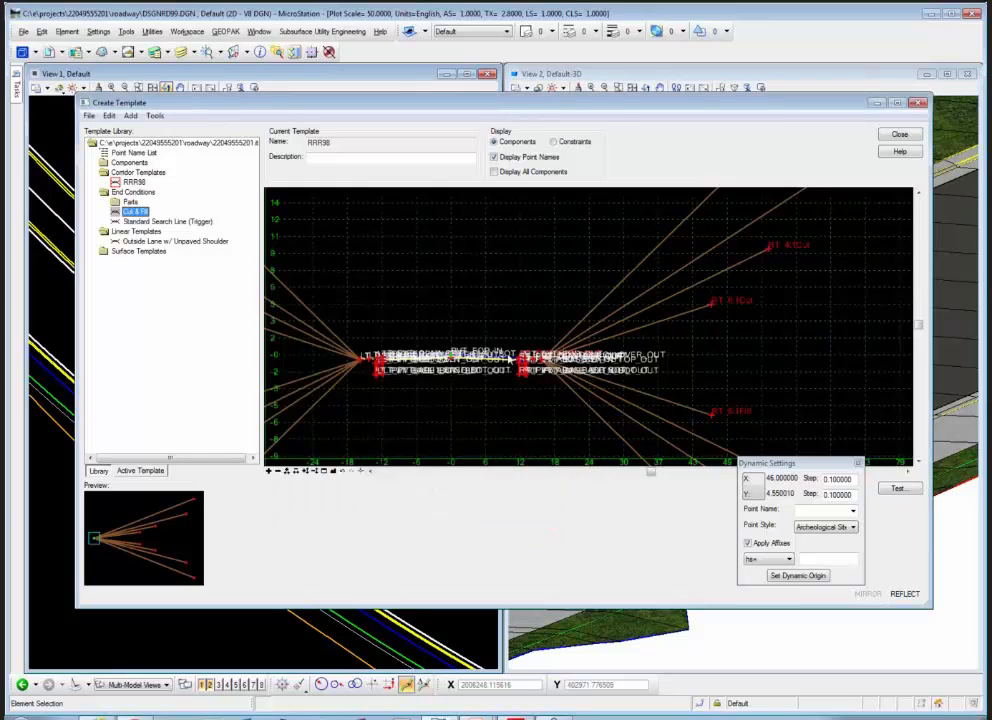
Step: Reopen the properties of RT_PVT_OLAY_OUT and check its feature name override setting
scroll(537, 356, "up", 2)
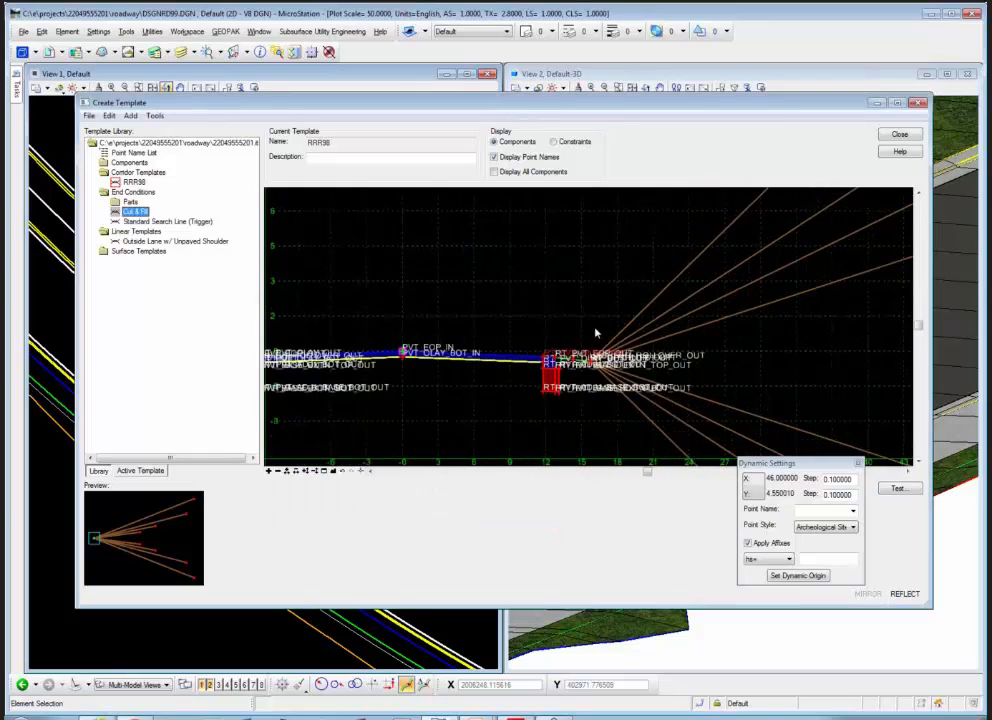
scroll(593, 330, "down", 2)
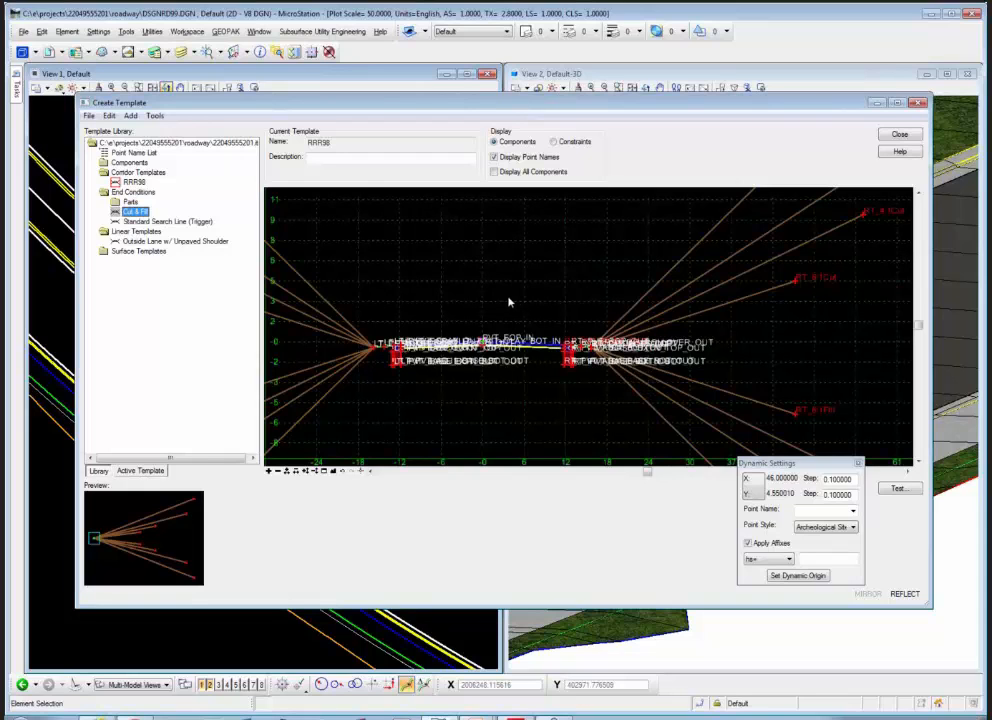
scroll(570, 350, "up", 4)
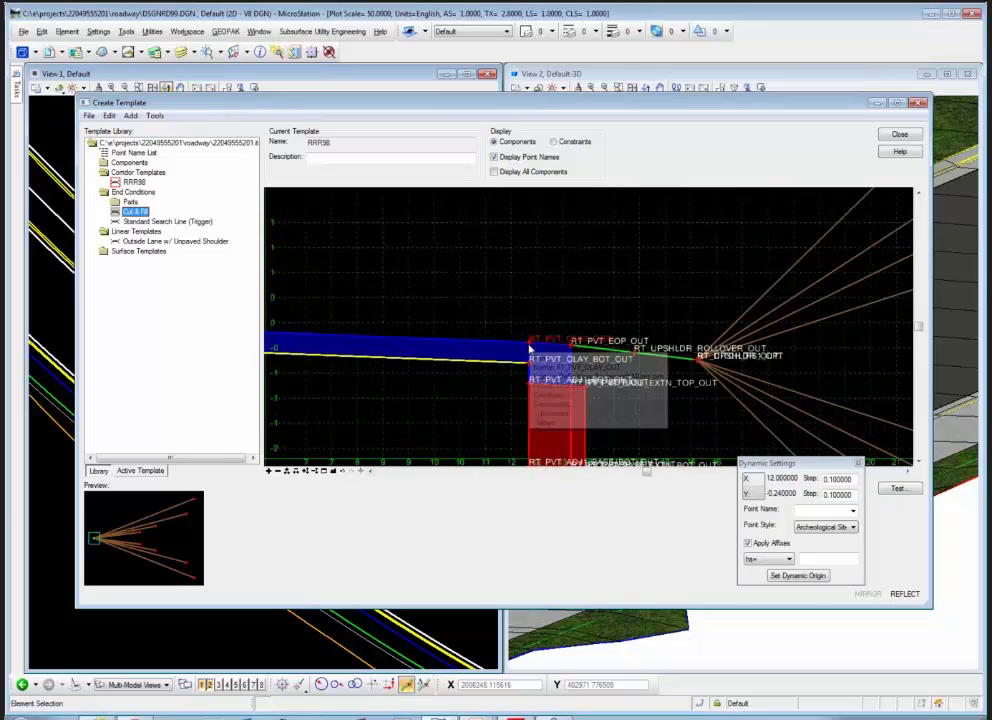
double_click(530, 348)
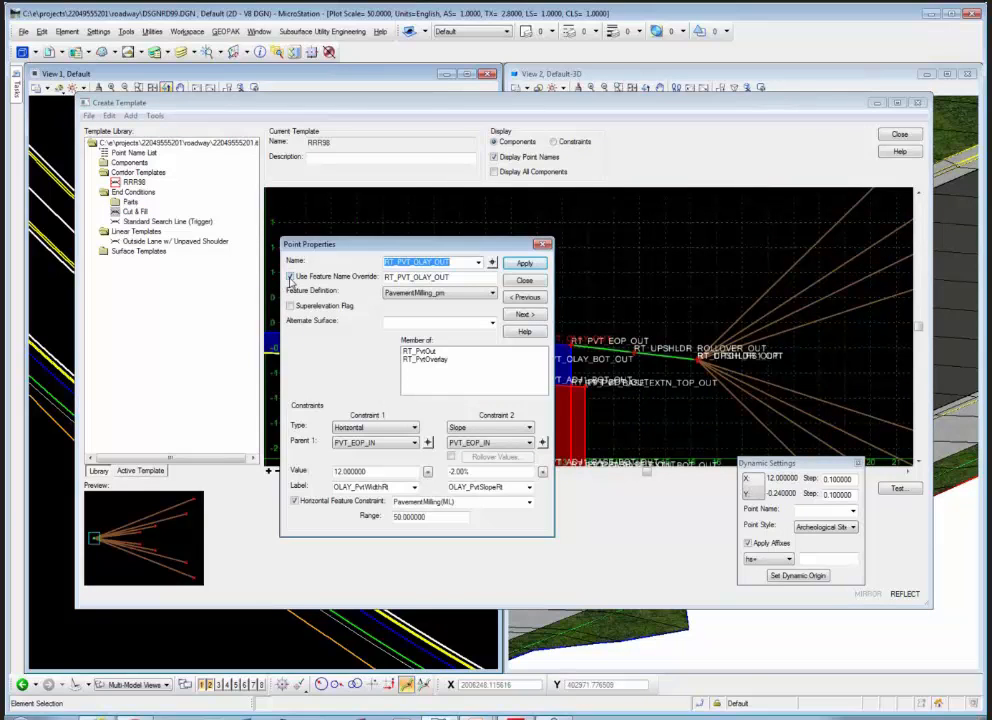
left_click(524, 280)
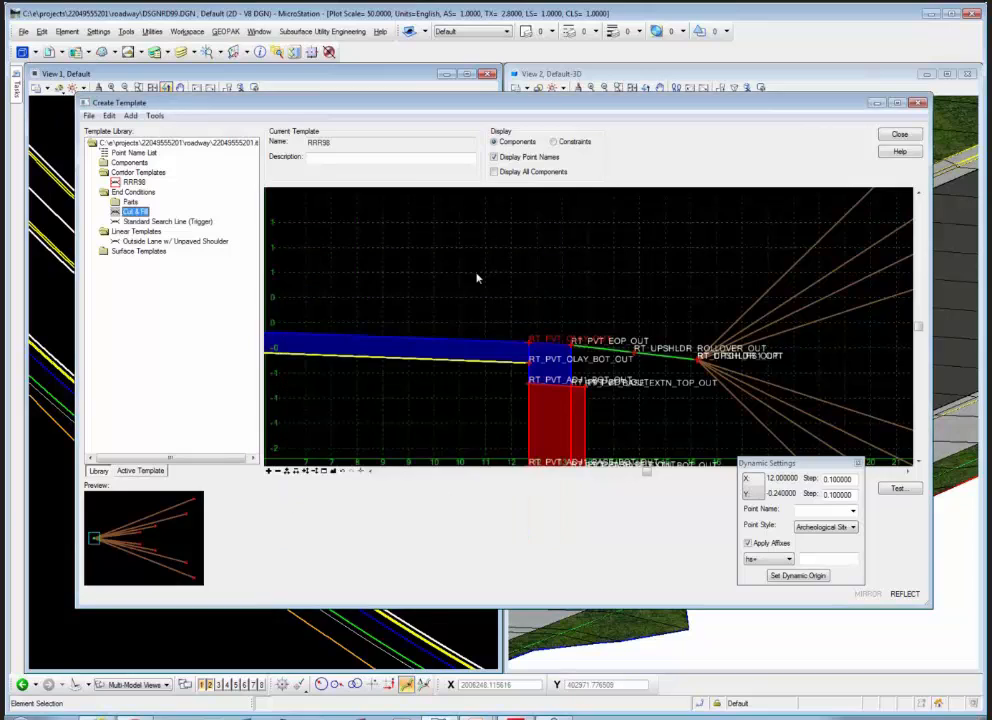
Step: Review the points and their override names in the Apply Feature Name Override tool, then close it
left_click(154, 116)
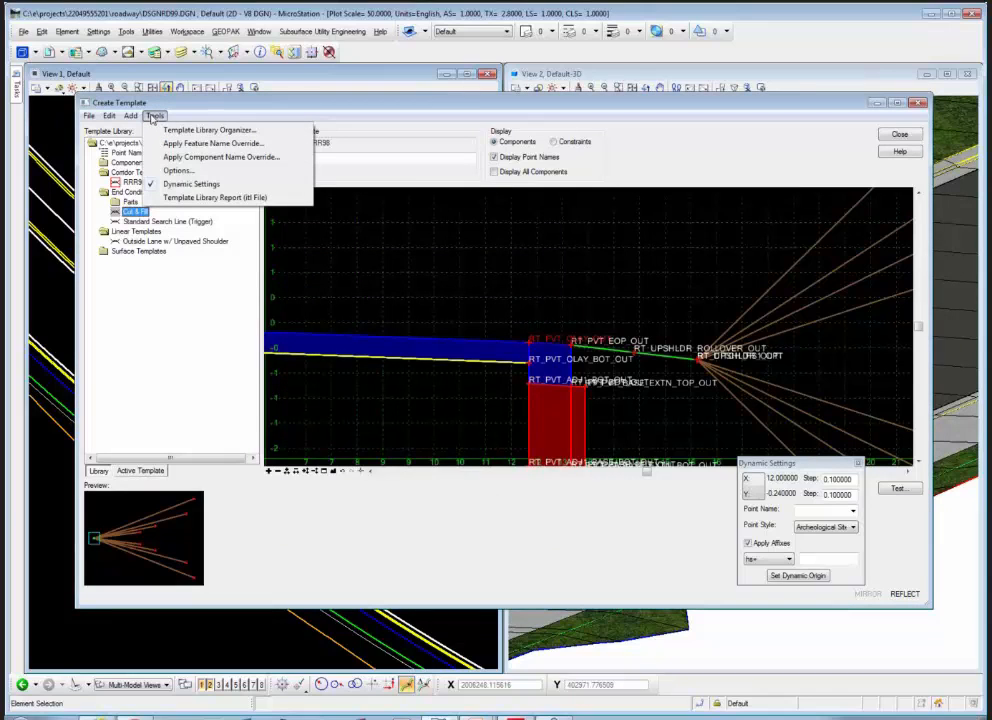
left_click(198, 146)
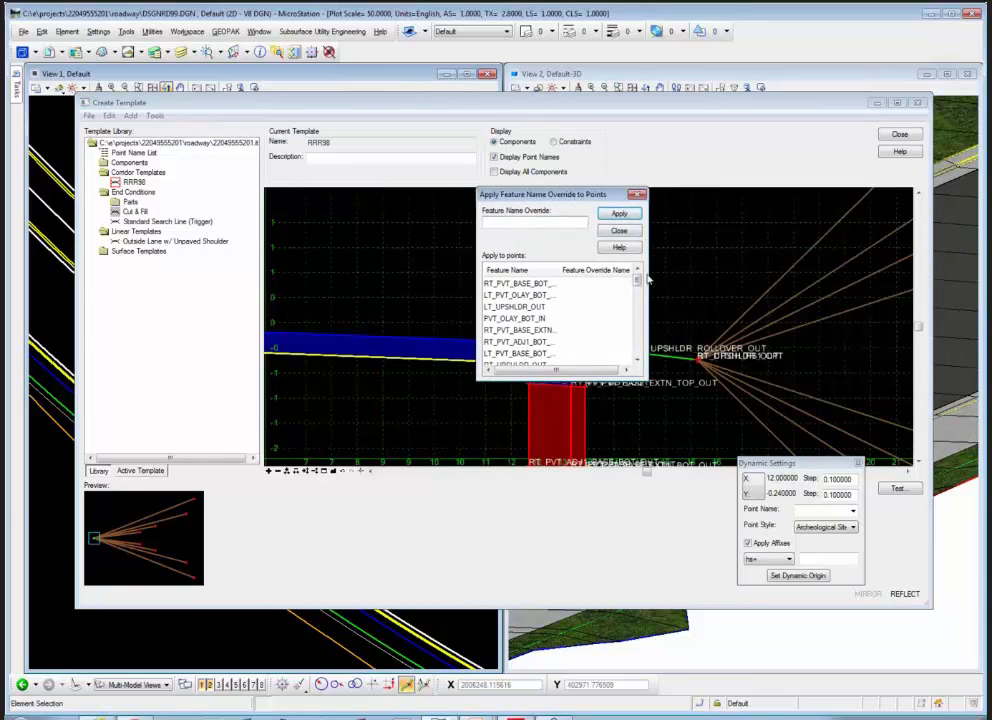
left_click_drag(637, 282, 637, 323)
left_click(614, 343)
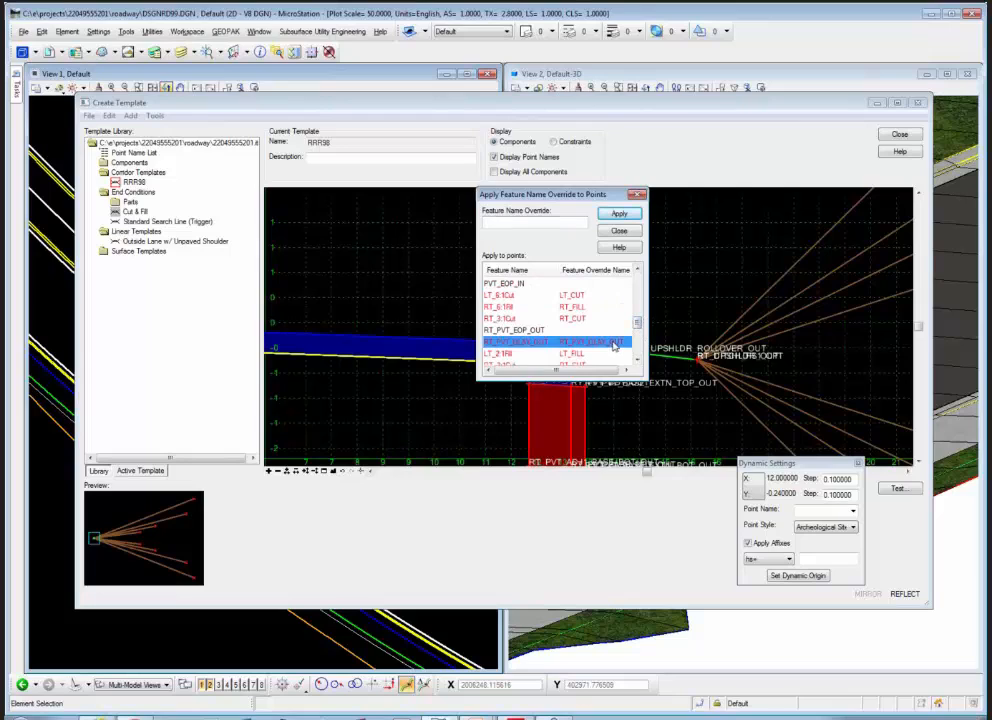
scroll(595, 311, "up", 5)
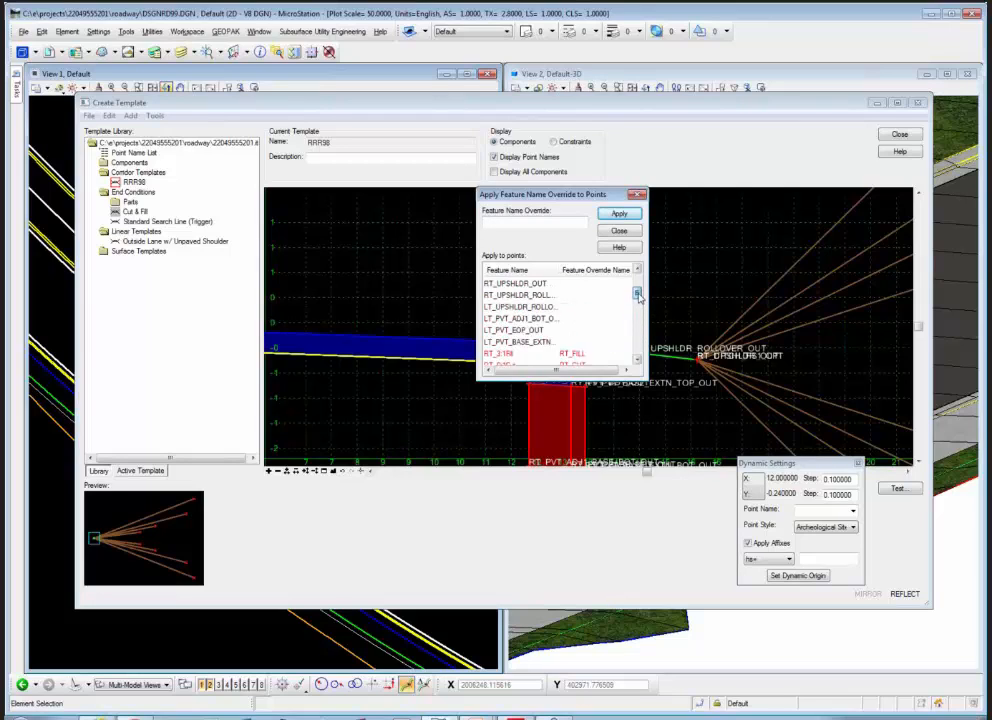
left_click(565, 306)
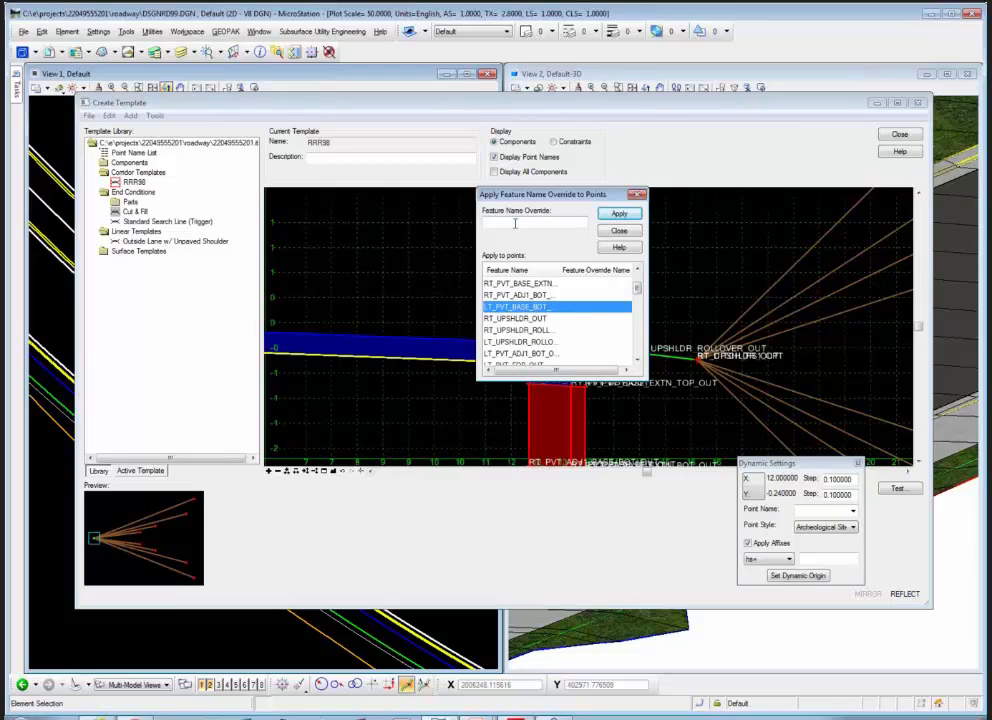
left_click(620, 215)
left_click(617, 232)
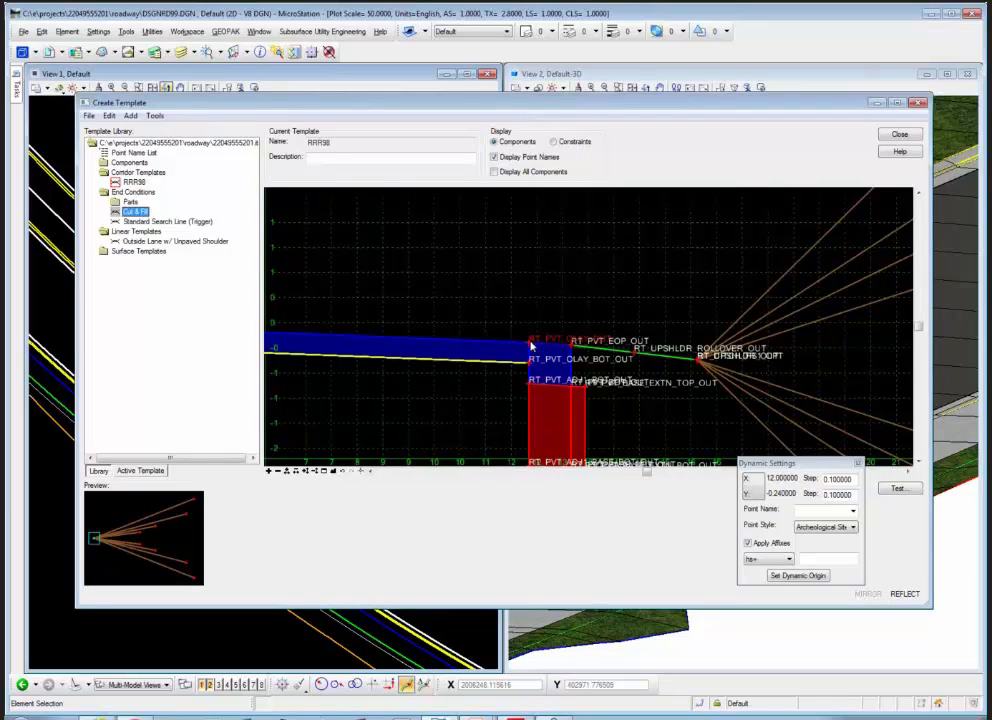
Step: Turn off the feature name override of point RT_PVT_OLAY_OUT again
double_click(531, 346)
left_click(530, 283)
scroll(533, 345, "up", 4)
scroll(660, 240, "down", 4)
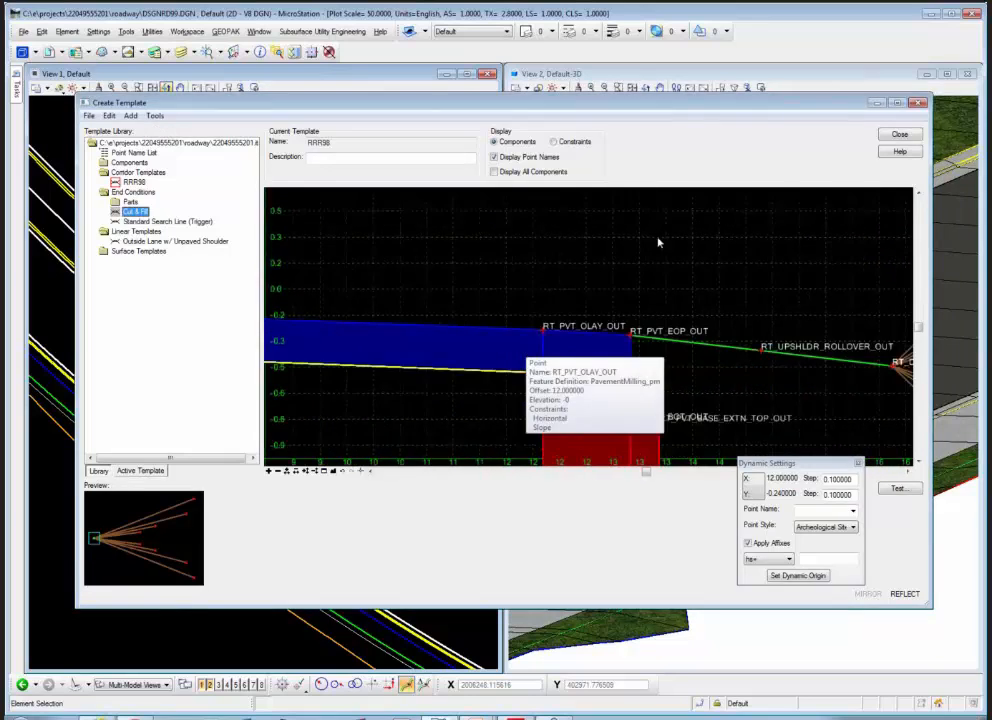
Step: Turn off Display Point Names for RRR98 and review the contents of the library's Components folder, leaving it collapsed
scroll(733, 247, "down", 3)
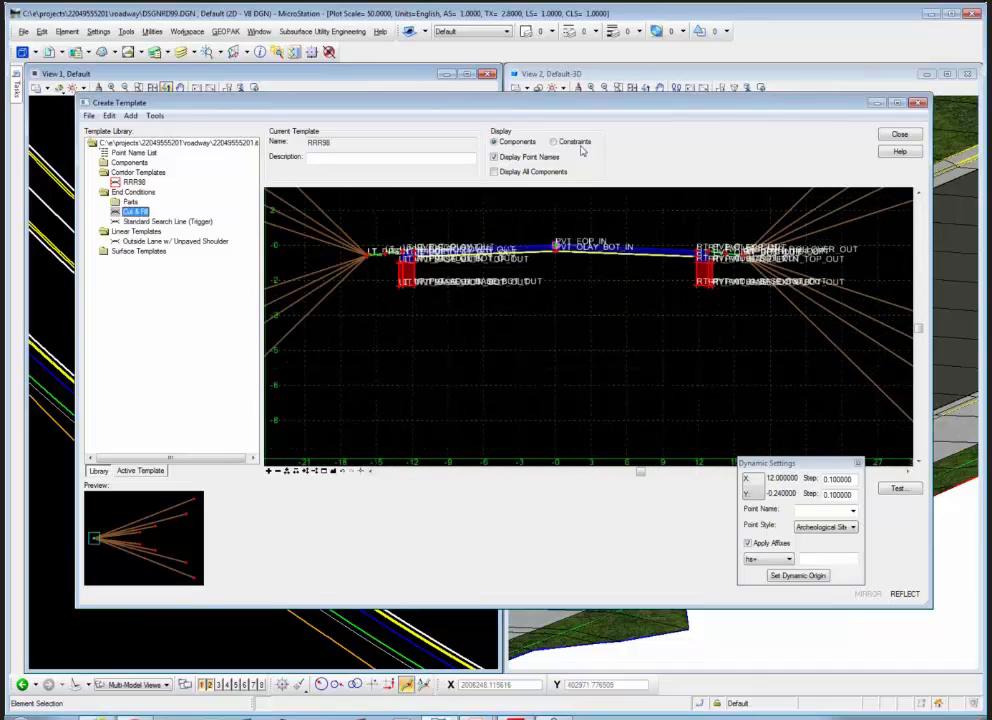
left_click(494, 158)
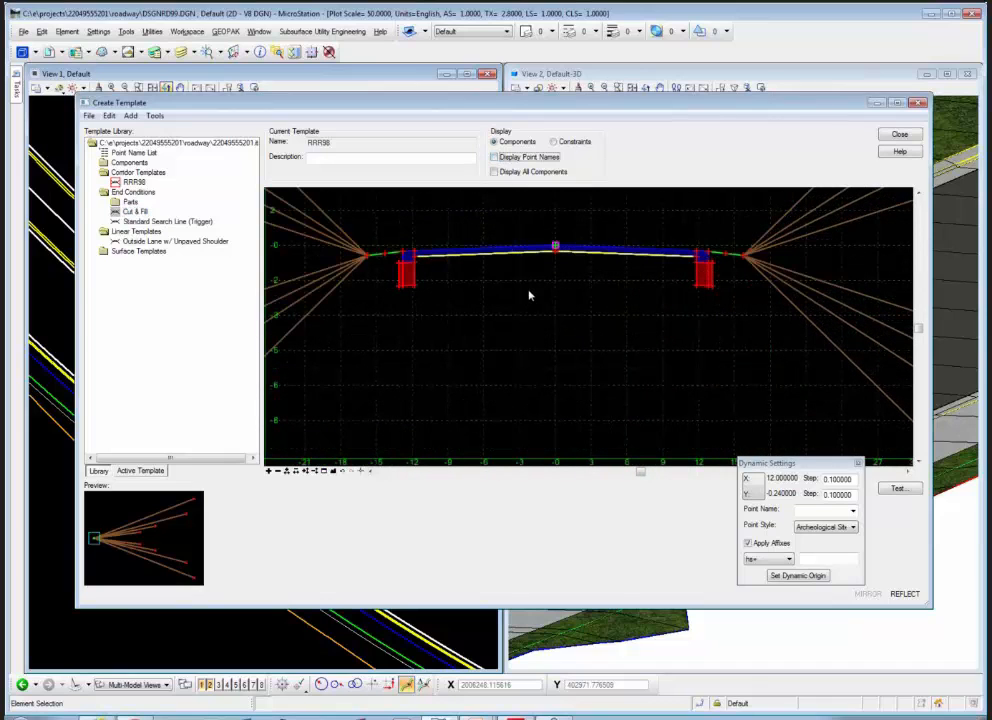
scroll(553, 240, "up", 3)
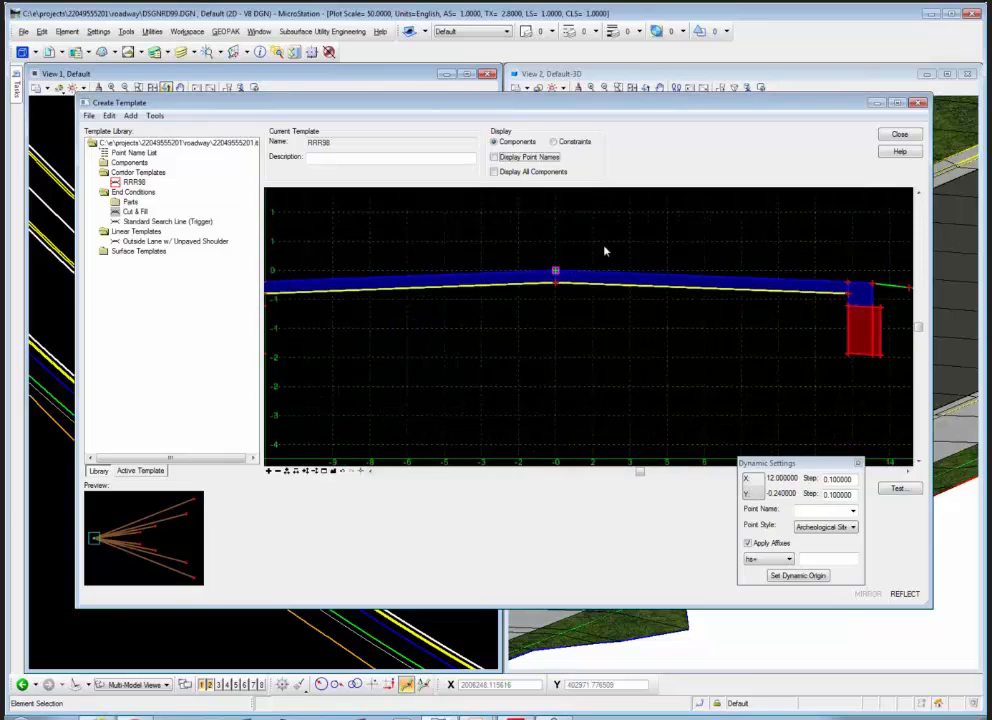
scroll(610, 258, "down", 2)
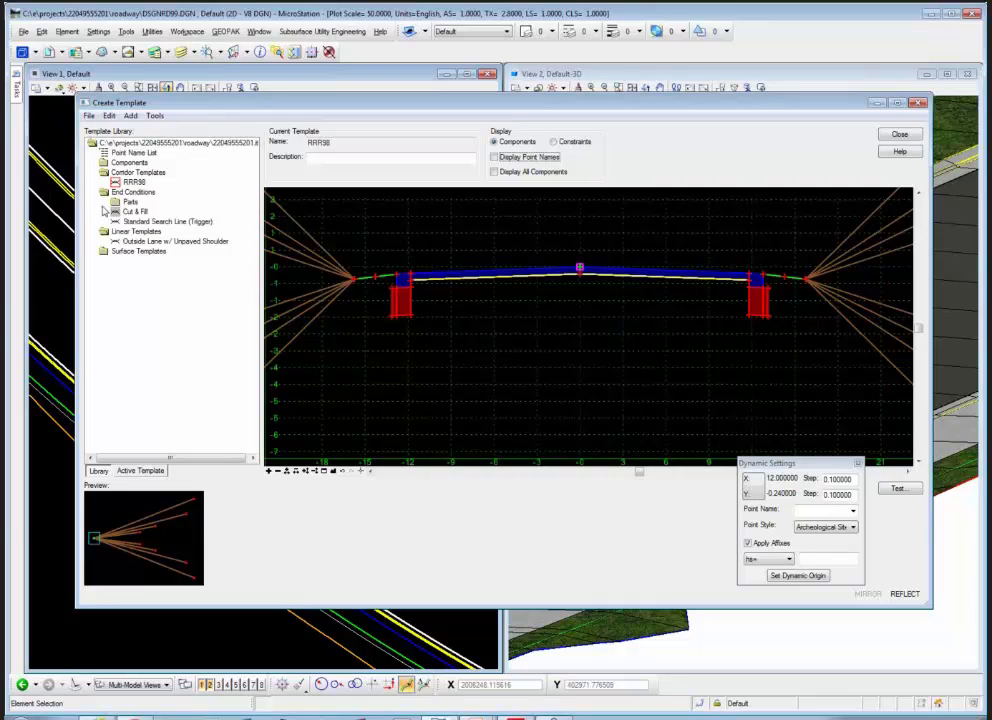
double_click(105, 164)
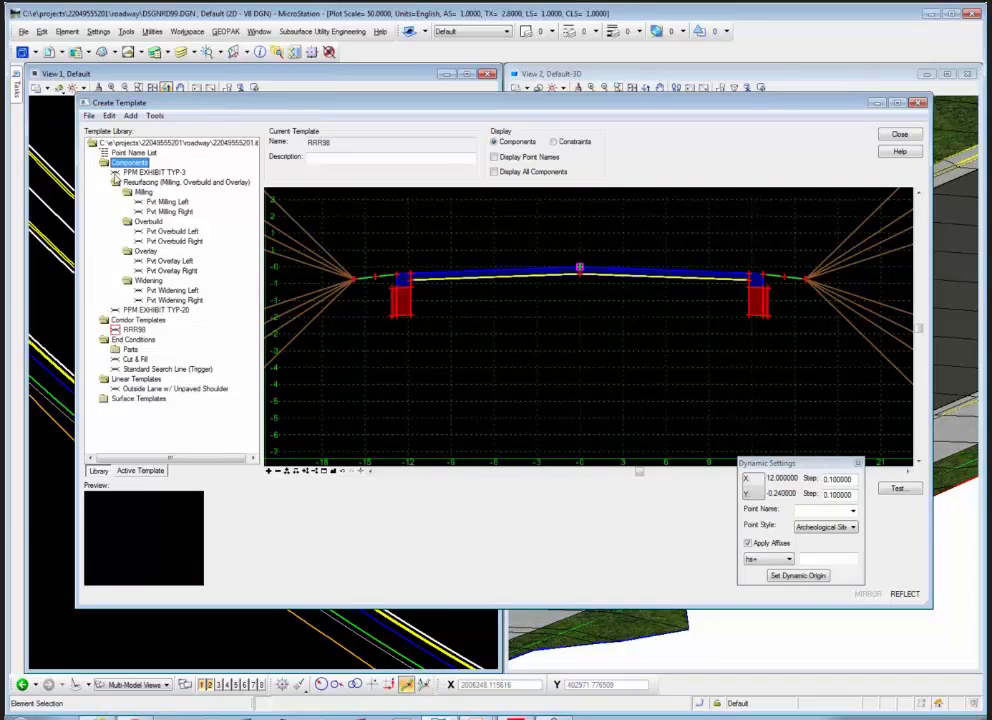
double_click(104, 165)
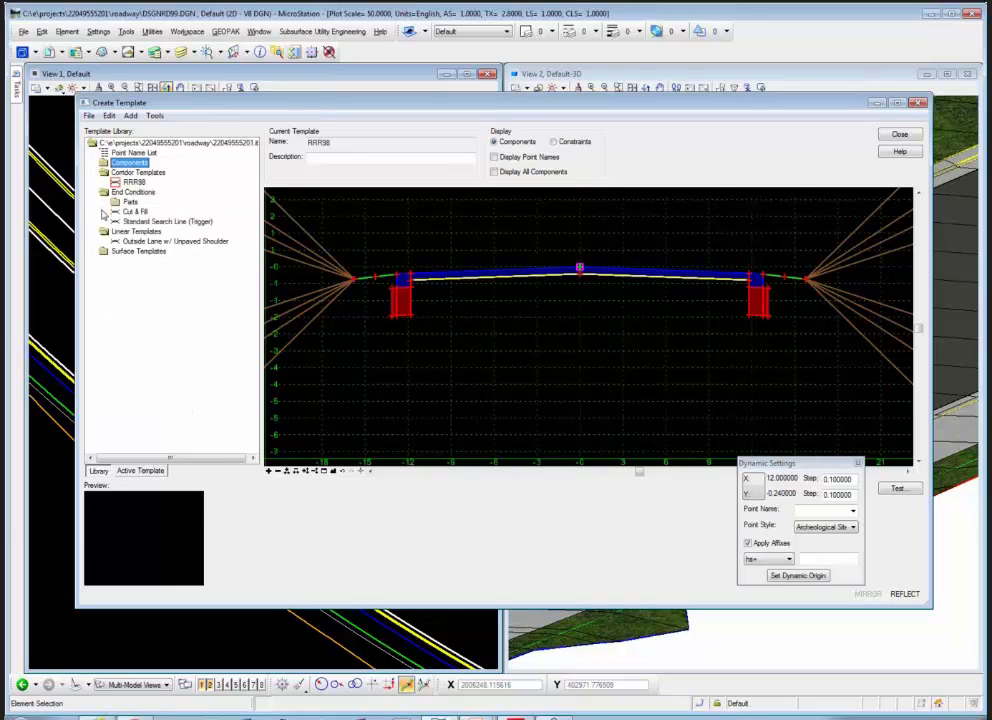
Step: Place a copy of Outside Lane w/ Unpaved Shoulder in RRR98, detached below the left pavement at about X -9.6, Y -4.2
left_click(106, 253)
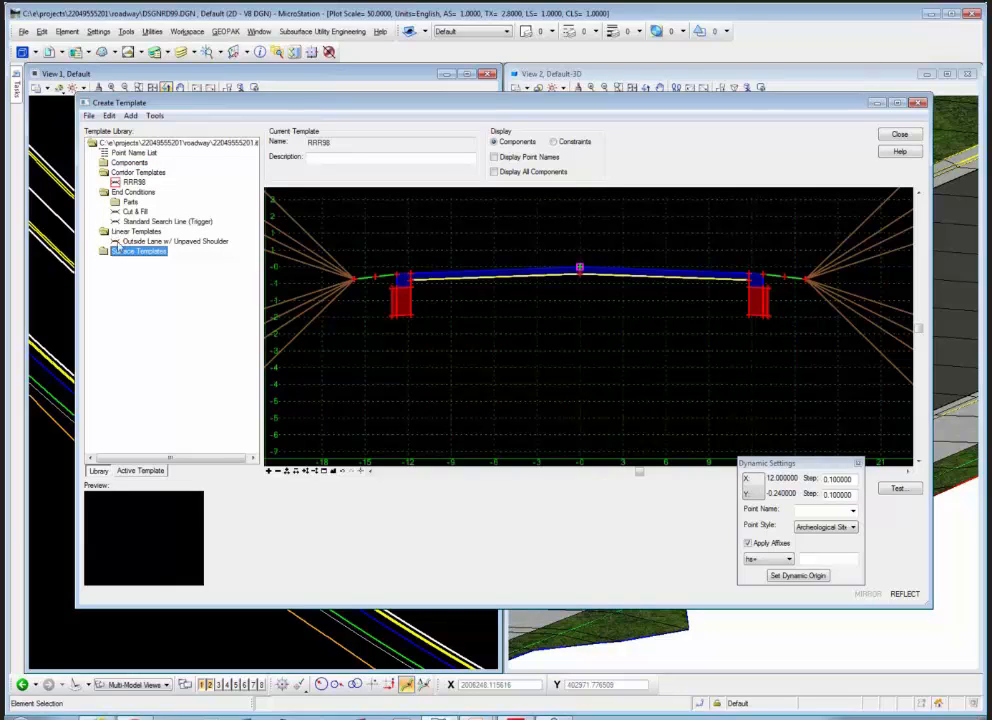
left_click(150, 241)
left_click_drag(150, 241, 443, 384)
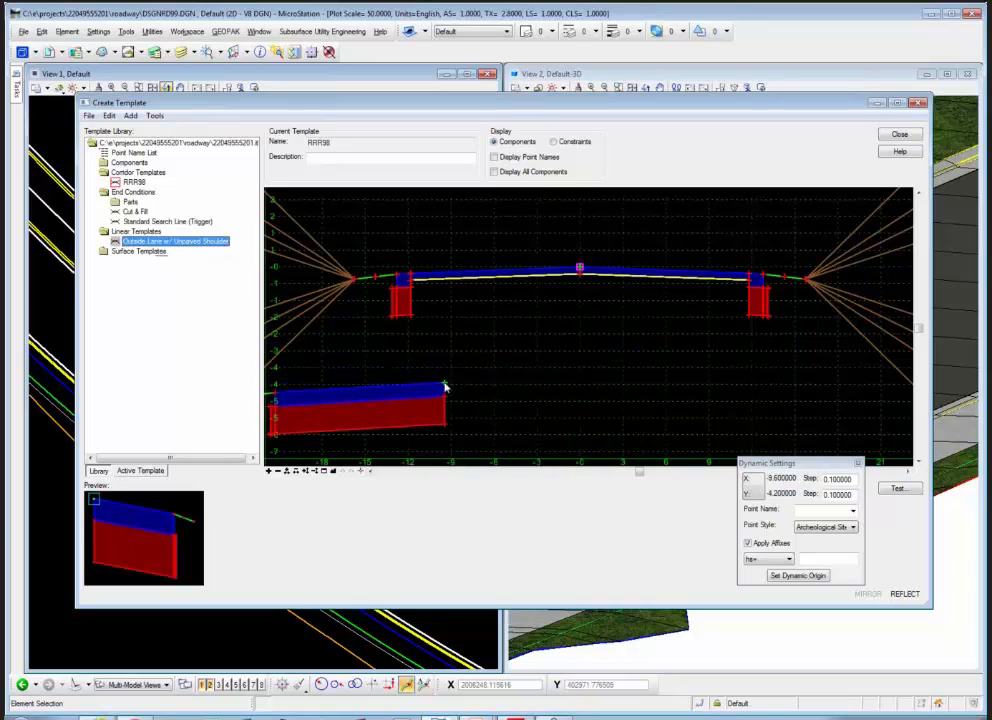
Step: Remove the slope constraint from point LT_PVT_EOP_OUT1 of the detached lane by setting Constraint 2 to None
scroll(636, 298, "down", 1)
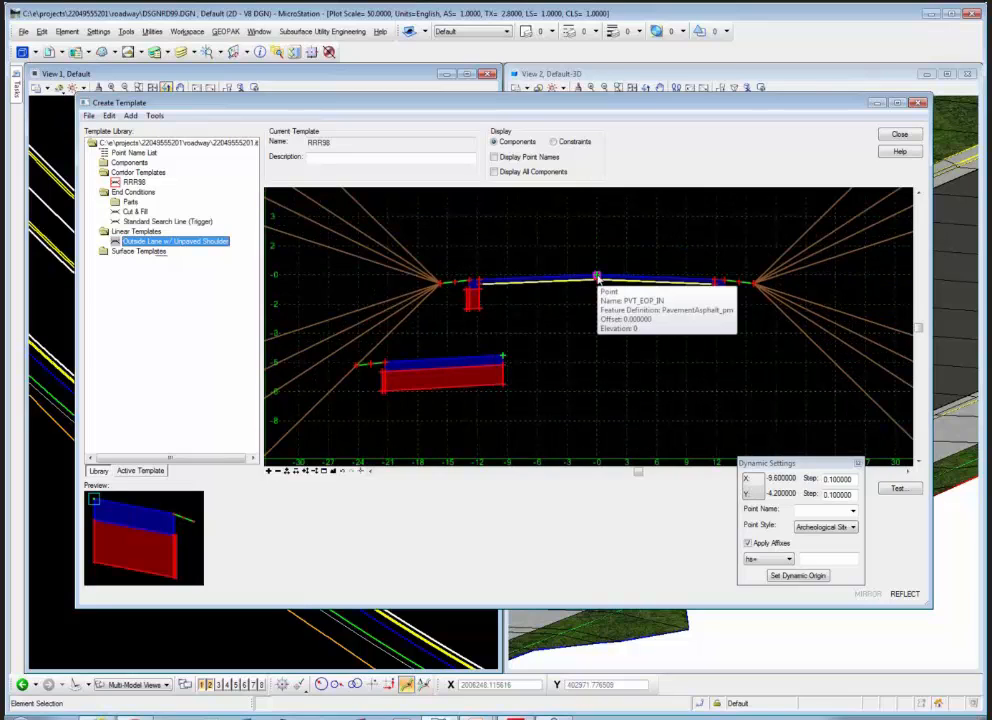
double_click(388, 366)
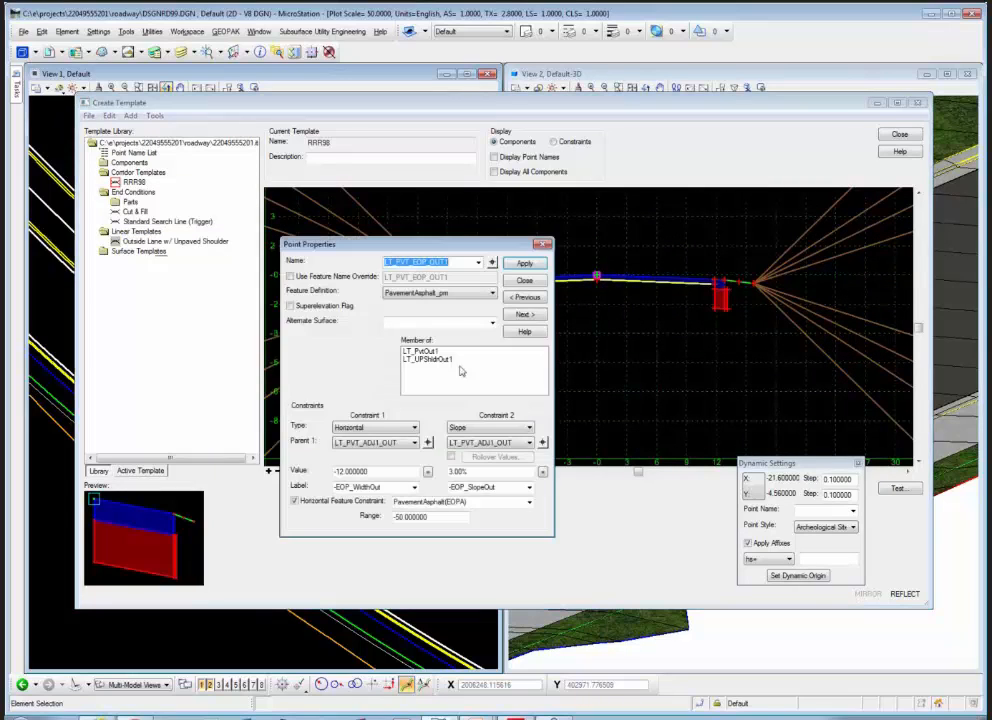
left_click(505, 427)
left_click(500, 438)
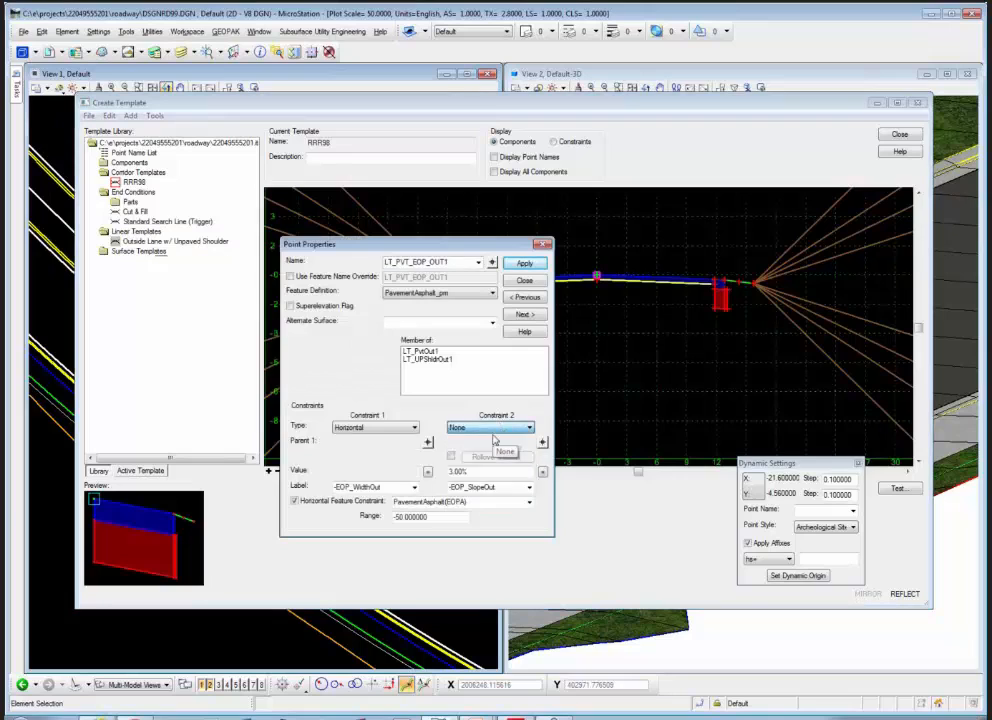
left_click(525, 264)
left_click(525, 281)
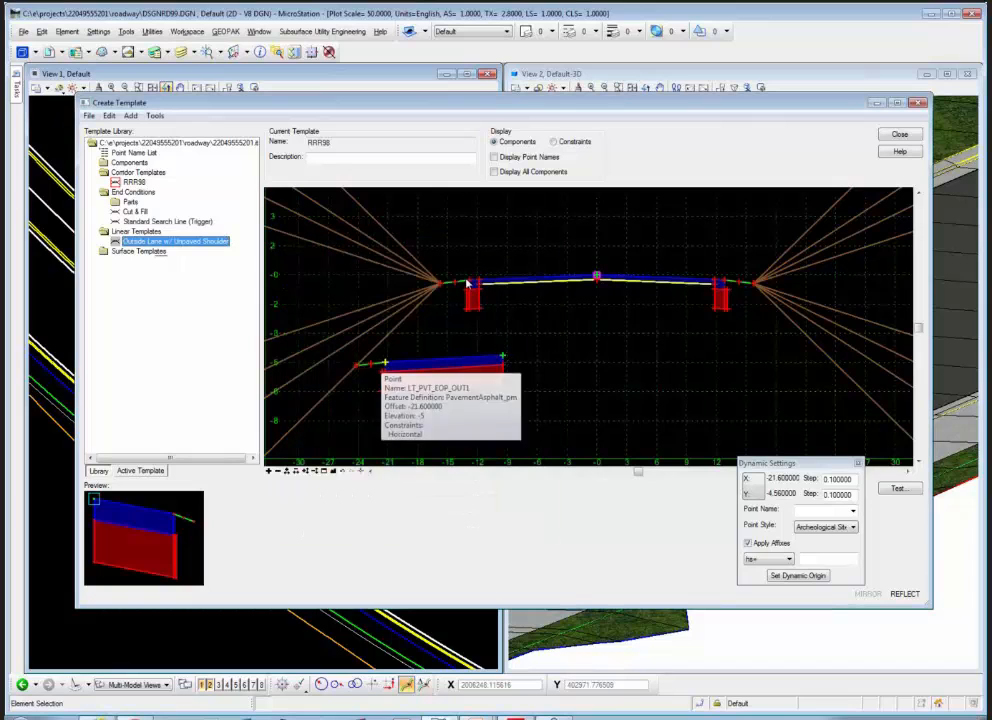
Step: Check the constraints of LT_PVT_OLAY_OUT on the overlay's left edge and of LT_PVT_EOP_OUT1 on the detached lane
scroll(469, 284, "up", 1)
scroll(470, 285, "up", 5)
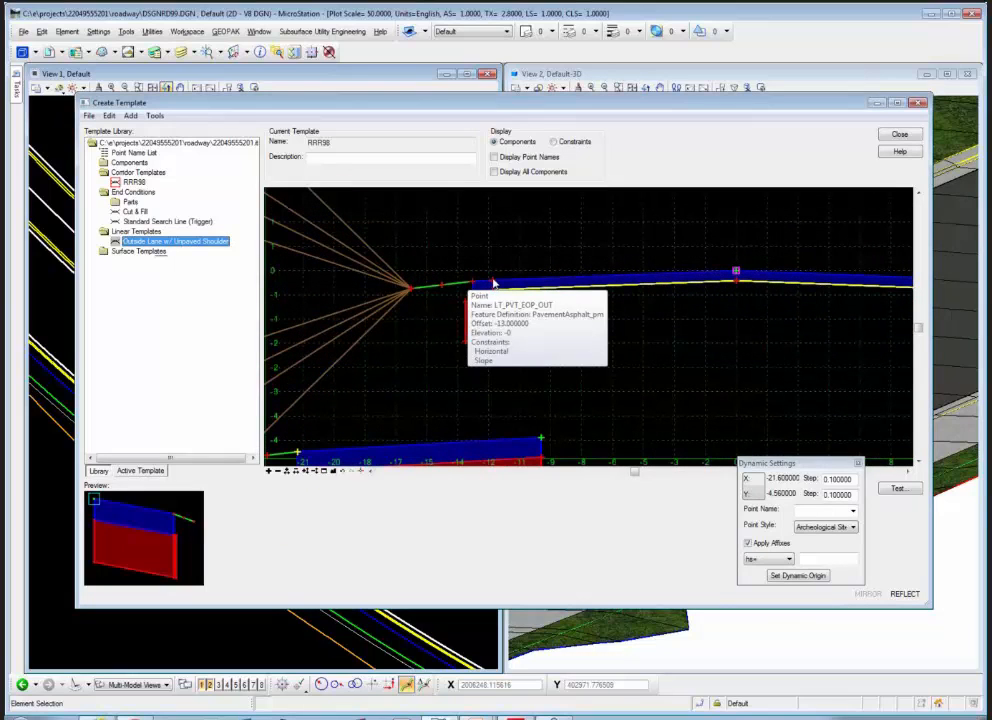
double_click(493, 285)
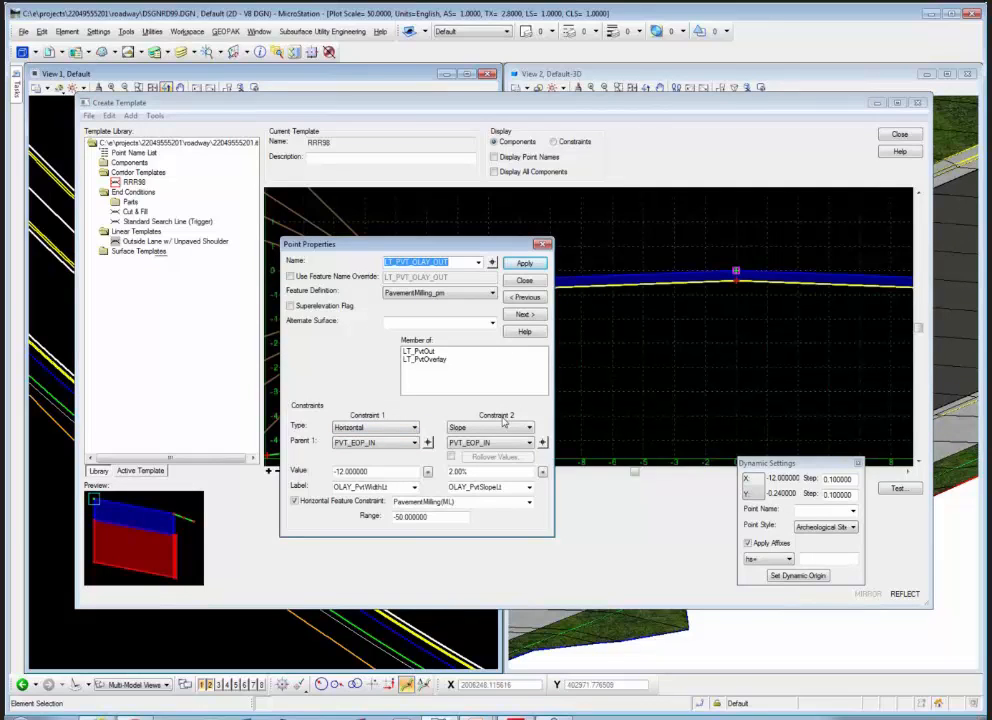
left_click(527, 284)
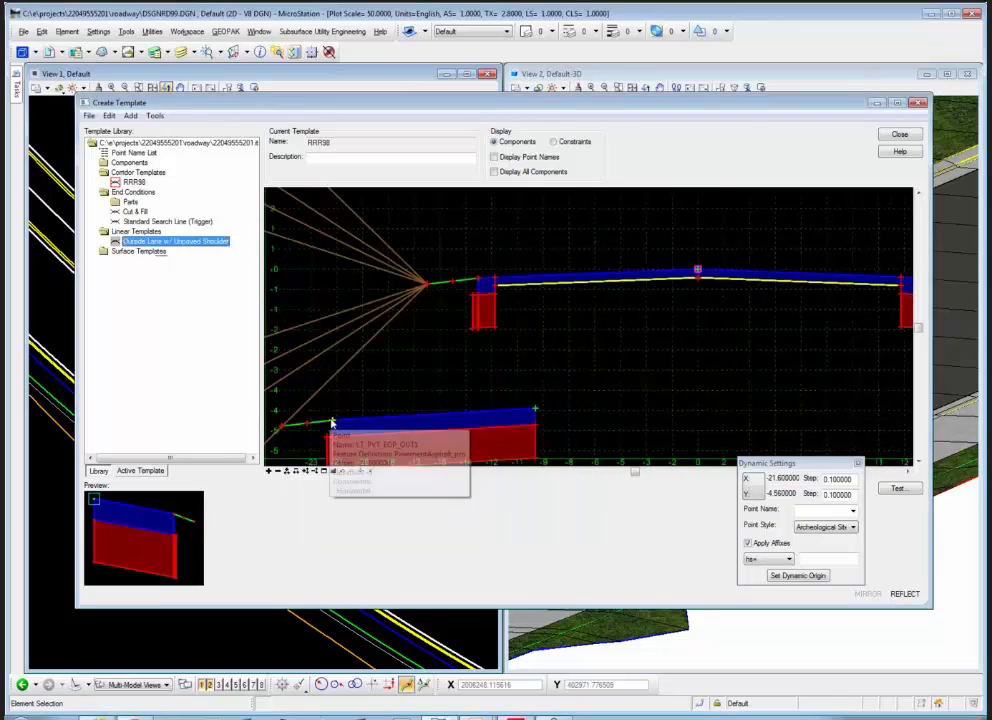
double_click(332, 421)
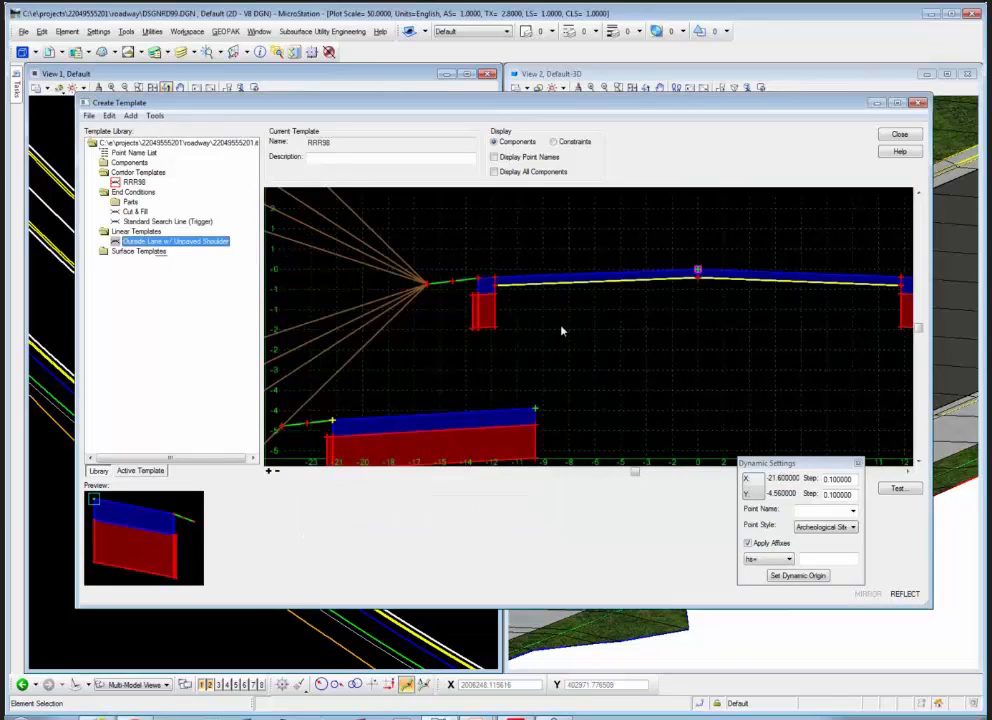
Step: Try moving the inside top point LT_PVT_ADJ1_OUT of the detached lane to about X -3.9, Y -3.1
scroll(600, 340, "down", 3)
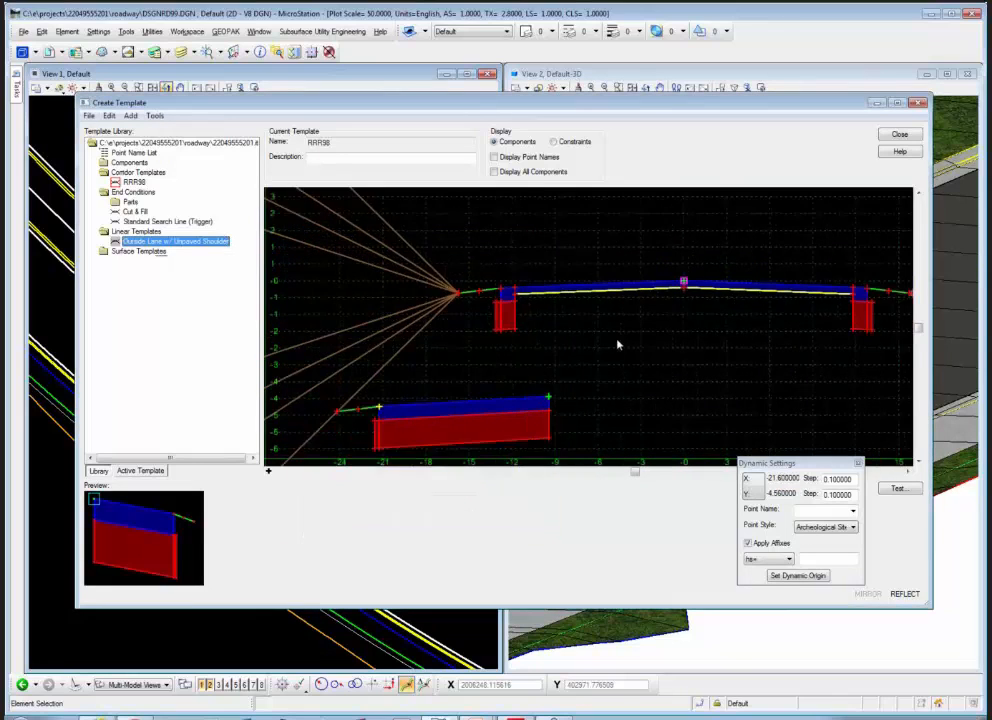
right_click(560, 387)
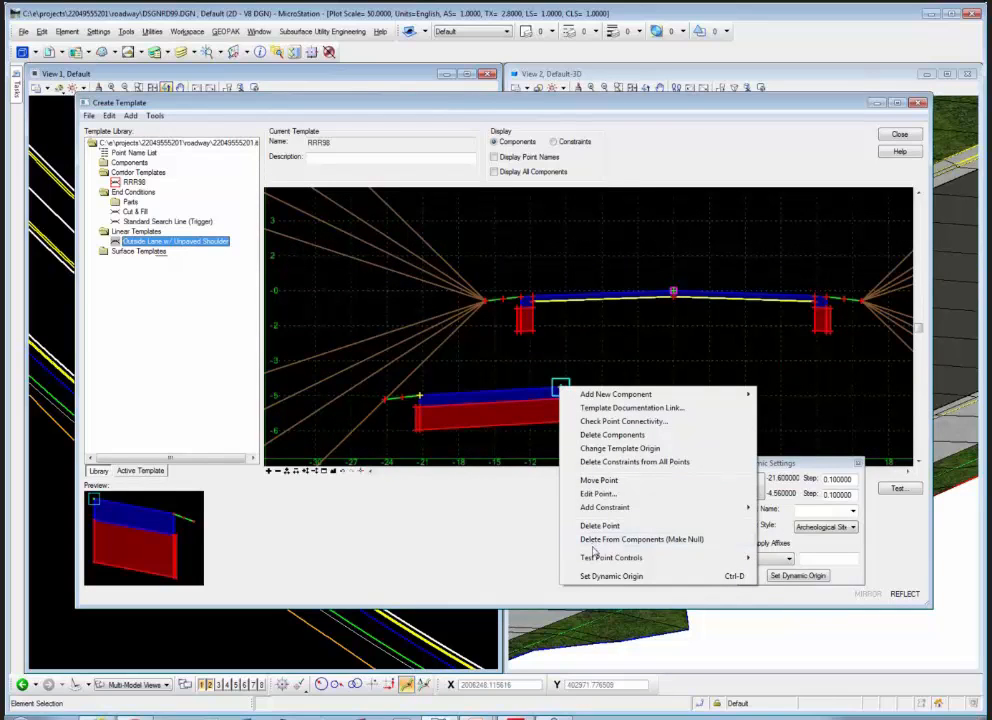
mouse_move(612, 557)
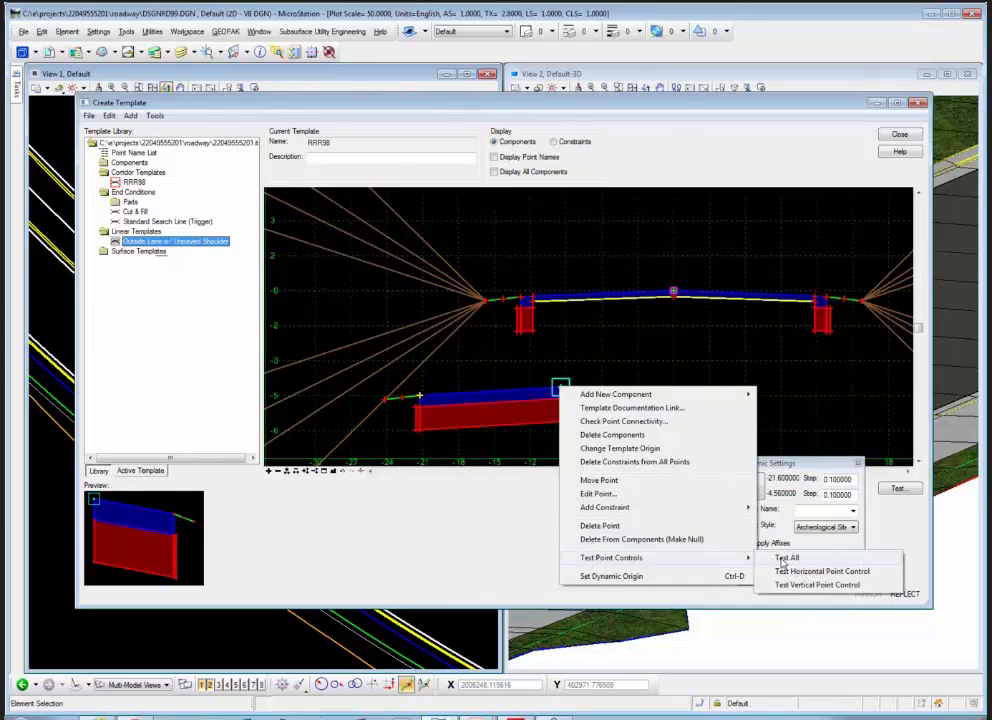
left_click(599, 480)
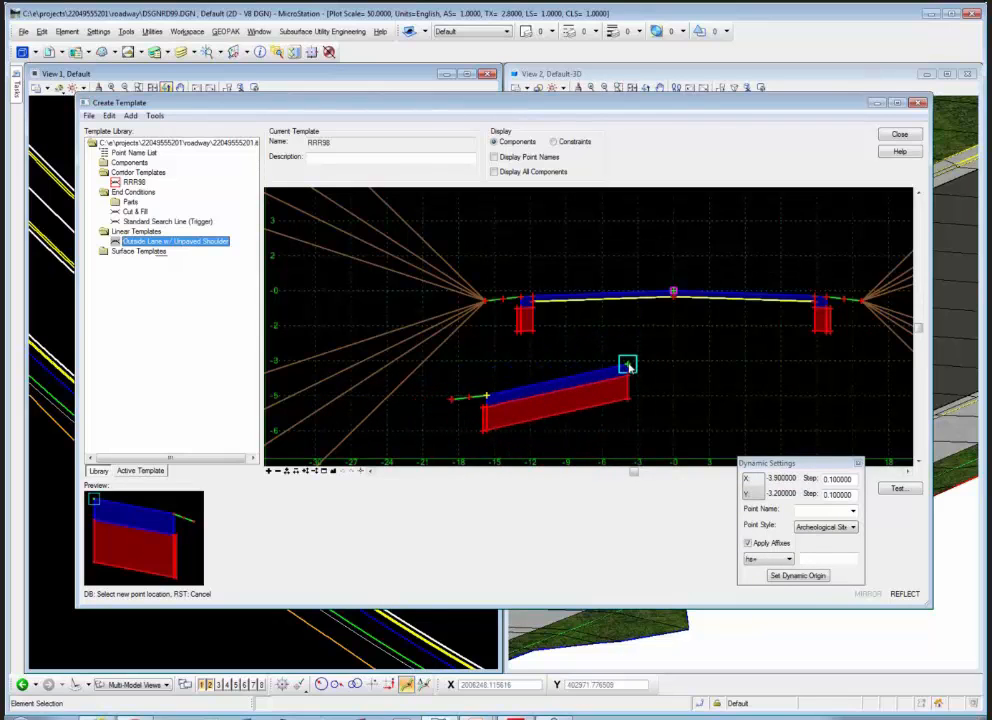
left_click(626, 368)
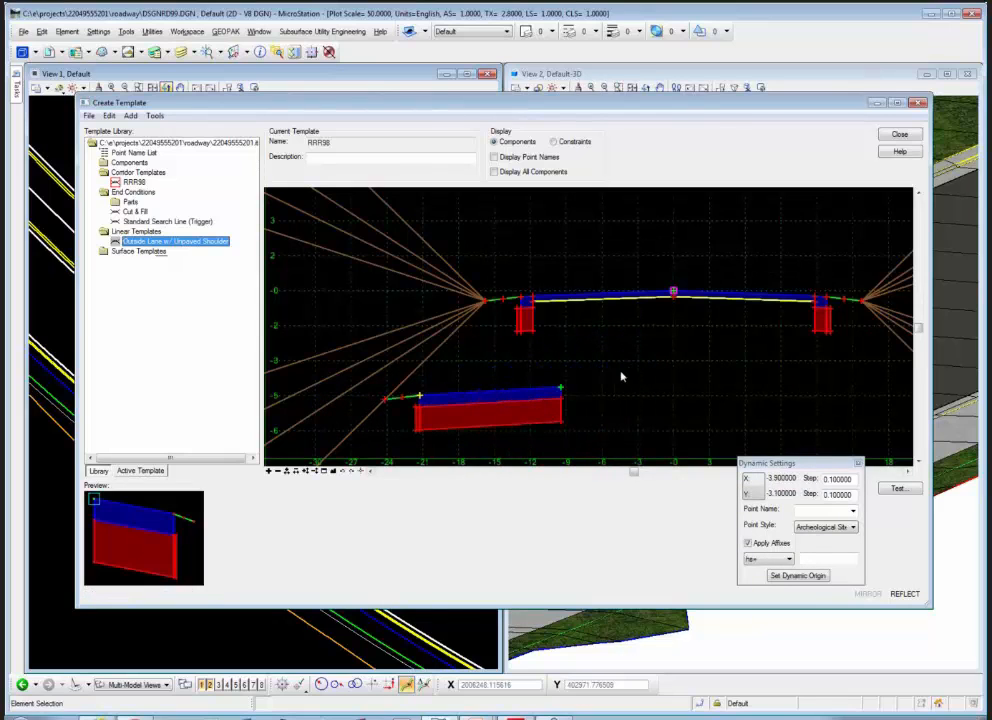
Step: Try moving point PVT_EOP_IN at the template origin
right_click(671, 293)
left_click(705, 384)
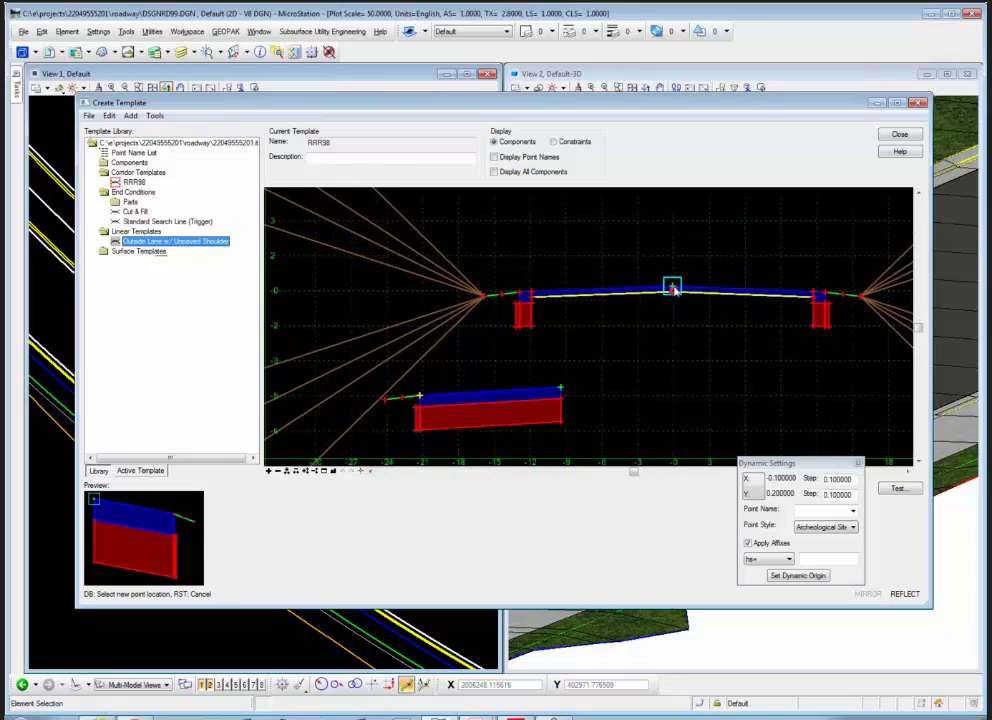
left_click(673, 292)
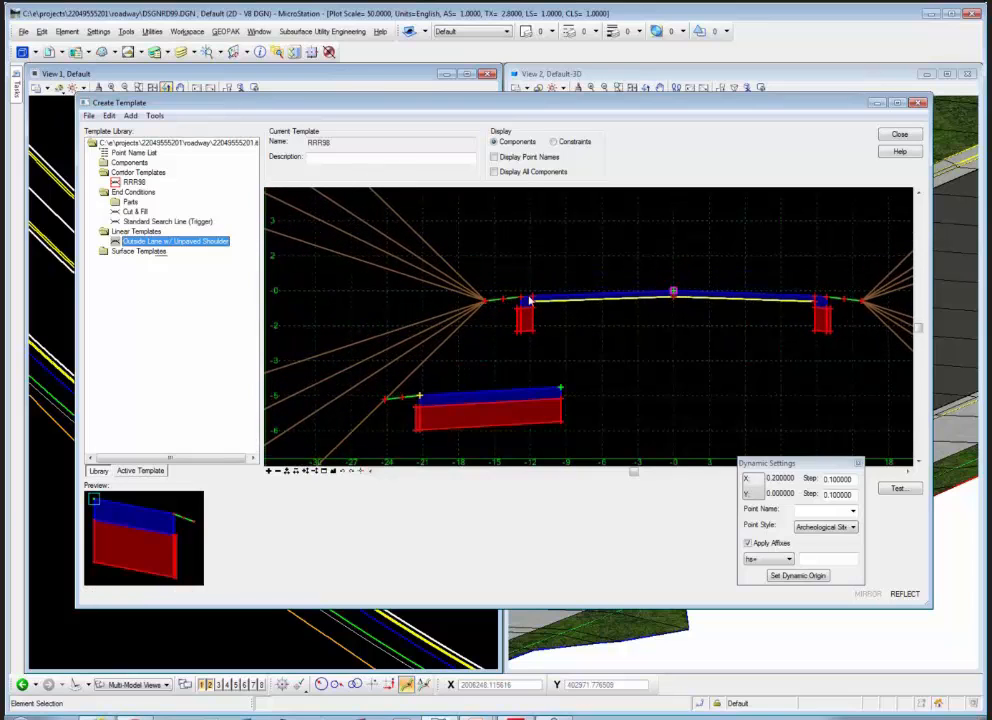
Step: Review the constraint settings of point LT_PVT_ADJ1_OUT on the detached lane
mouse_move(531, 299)
mouse_move(419, 398)
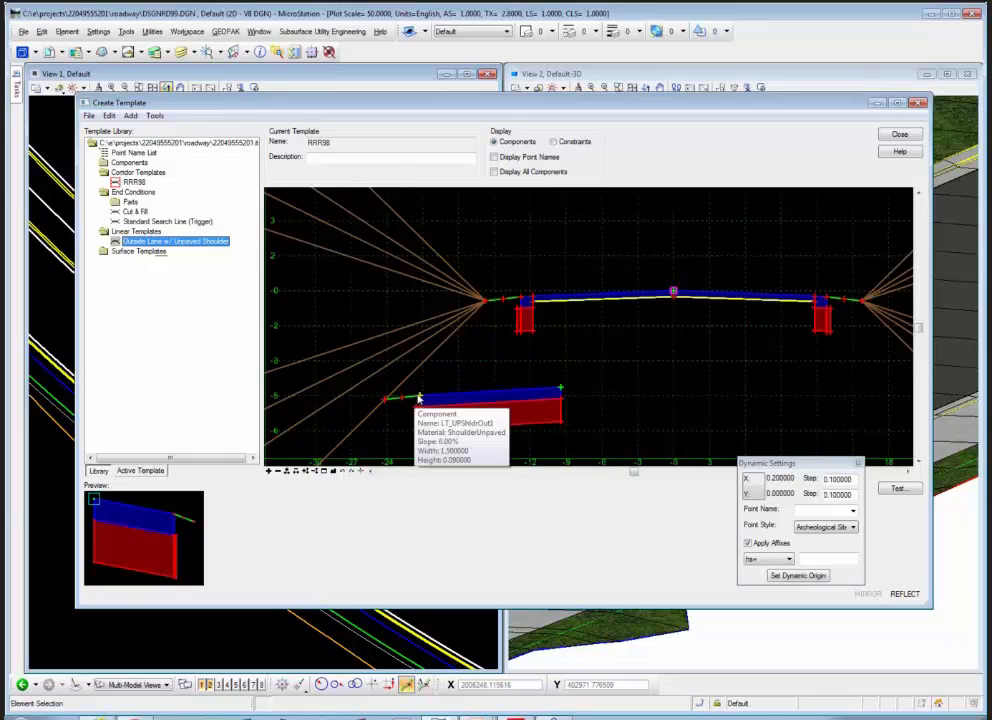
double_click(561, 390)
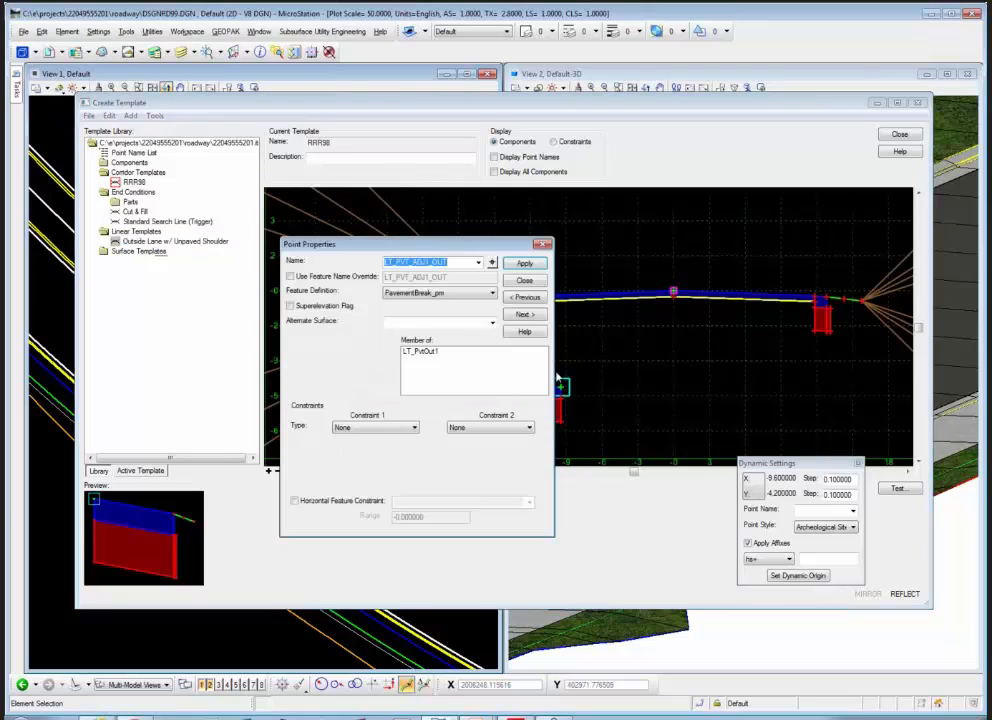
left_click(534, 284)
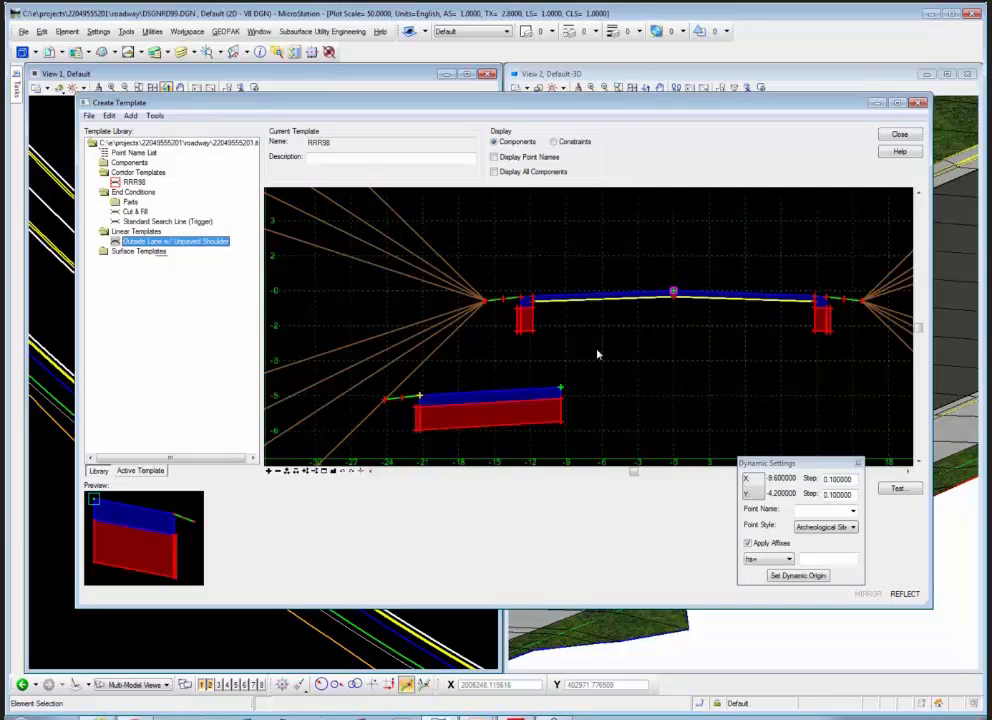
Step: Add a full constraint to LT_PVT_ADJ1_OUT with PVT_EOP_IN as parent, using offsets of -9.6 horizontal and -4.2 vertical
mouse_move(673, 293)
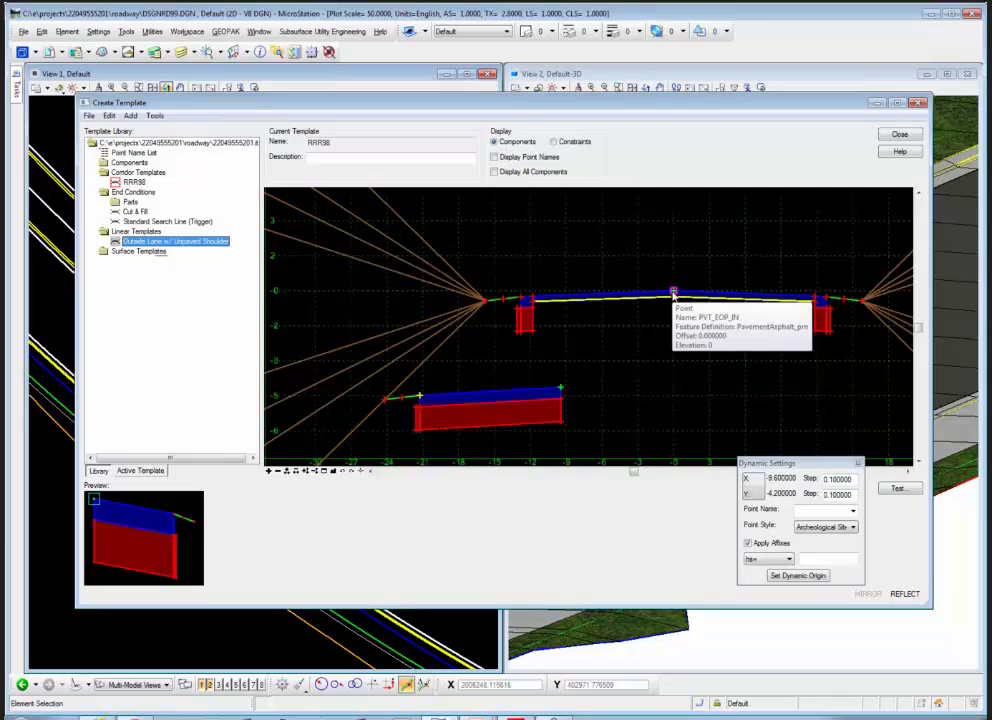
right_click(559, 390)
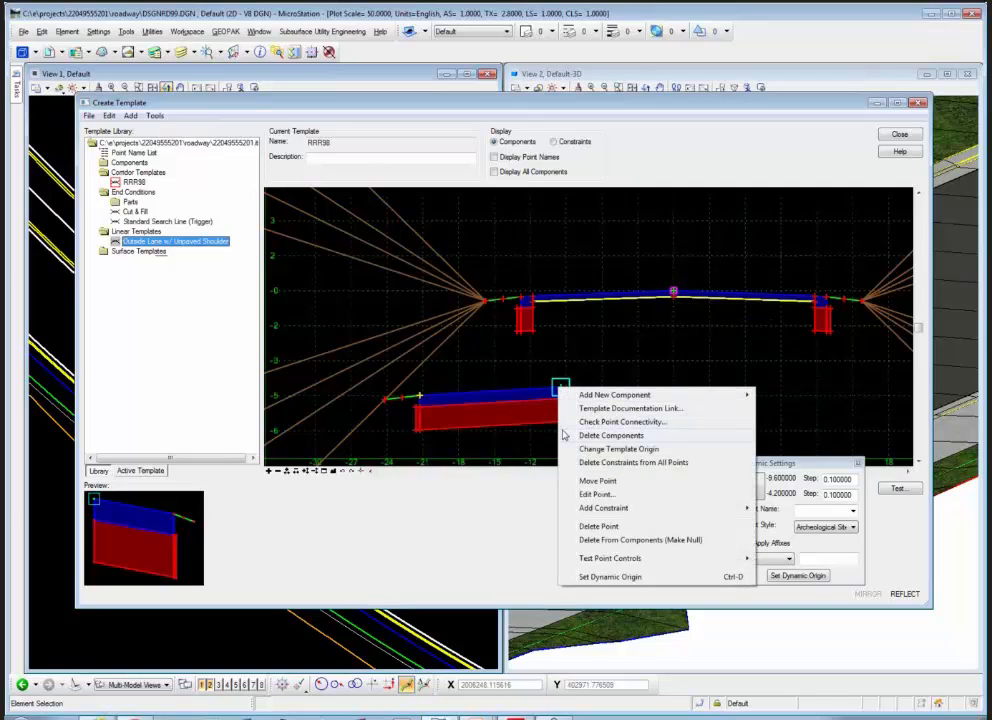
mouse_move(593, 510)
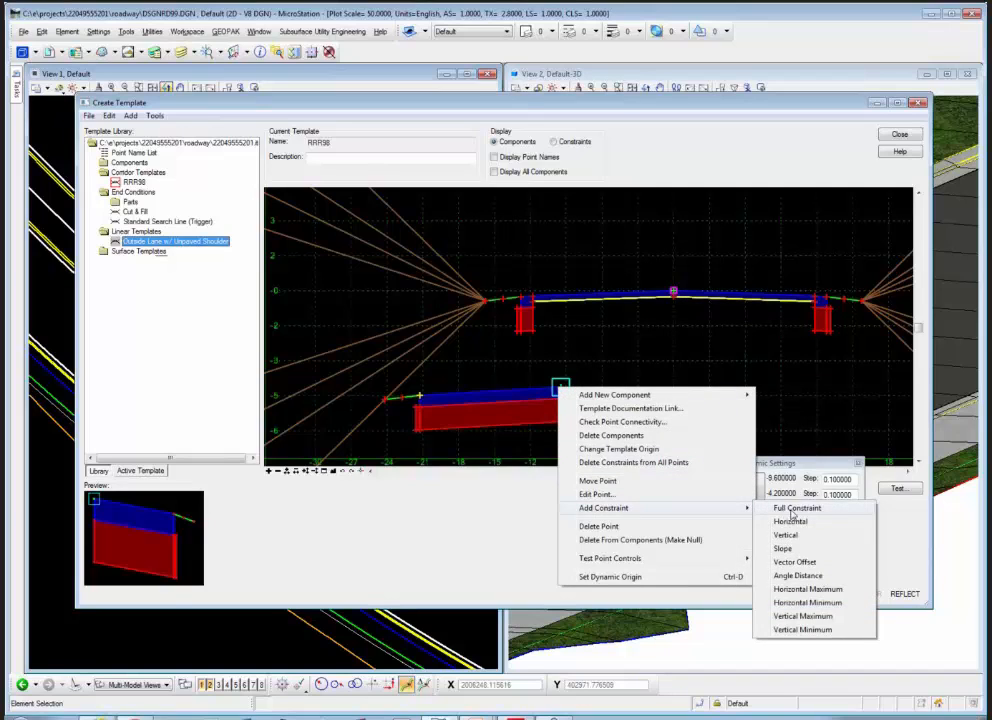
left_click(782, 511)
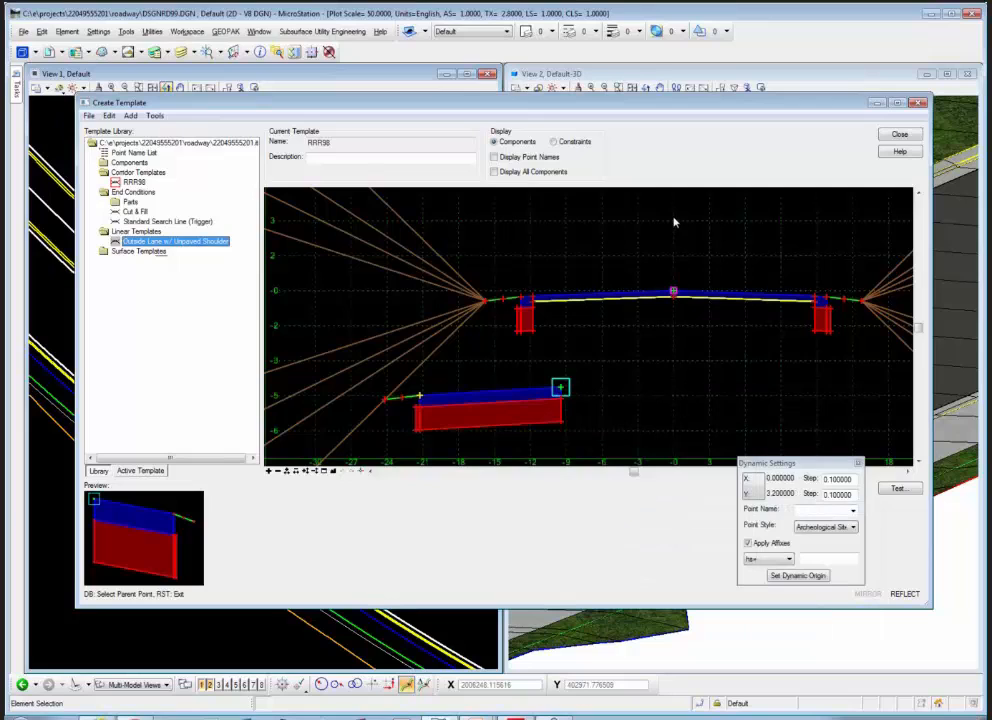
left_click(673, 291)
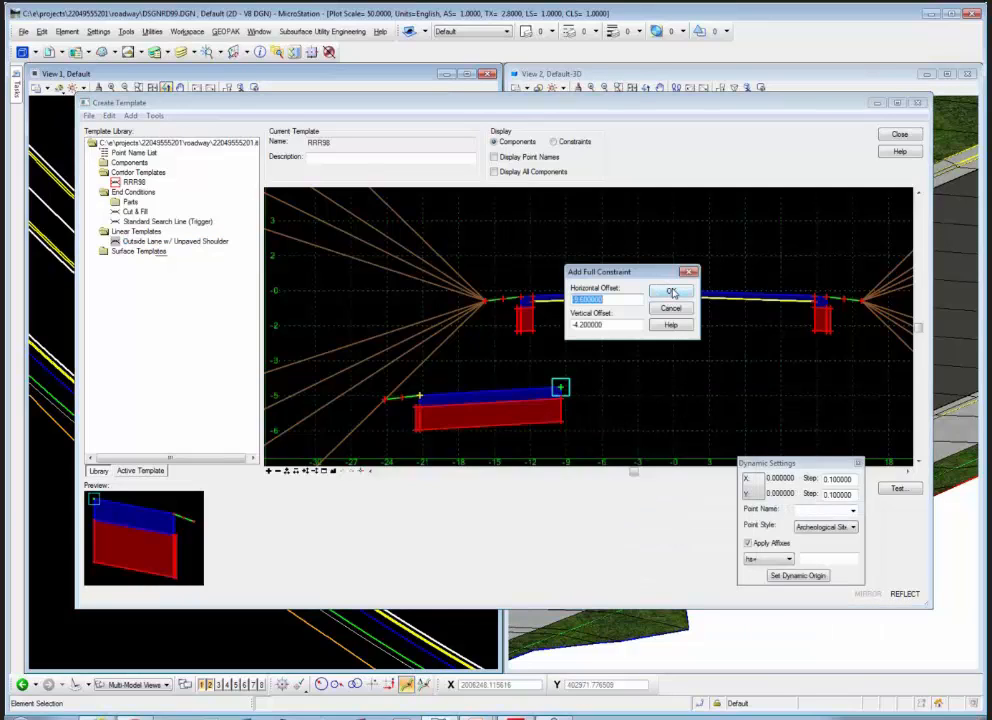
left_click(671, 290)
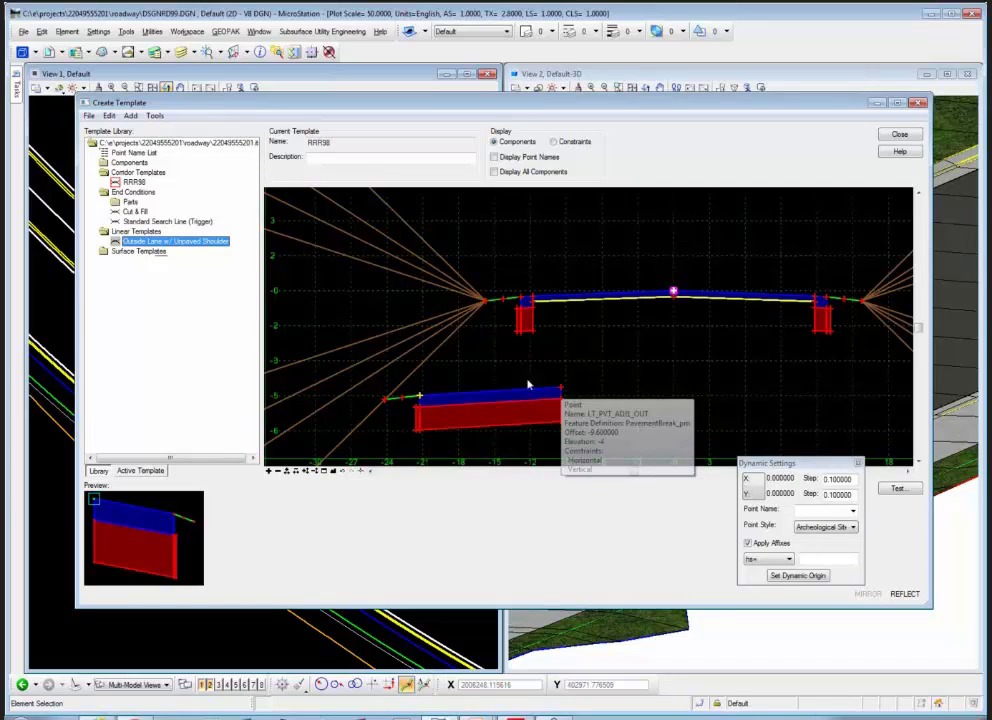
Step: Try the Test All point control check on PVT_EOP_IN
right_click(673, 291)
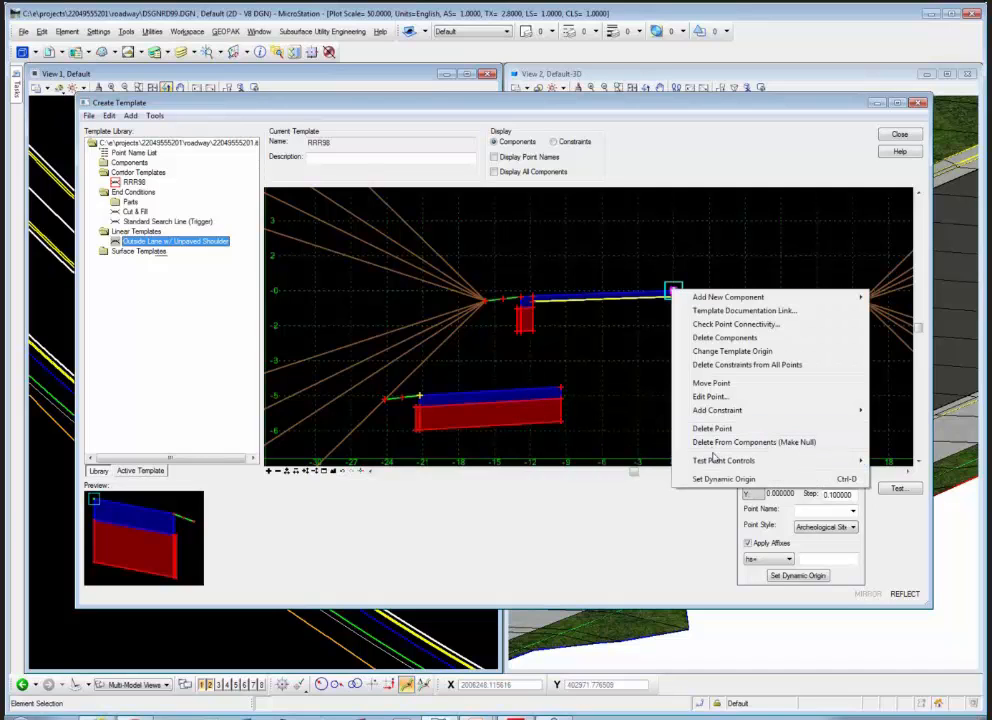
mouse_move(722, 460)
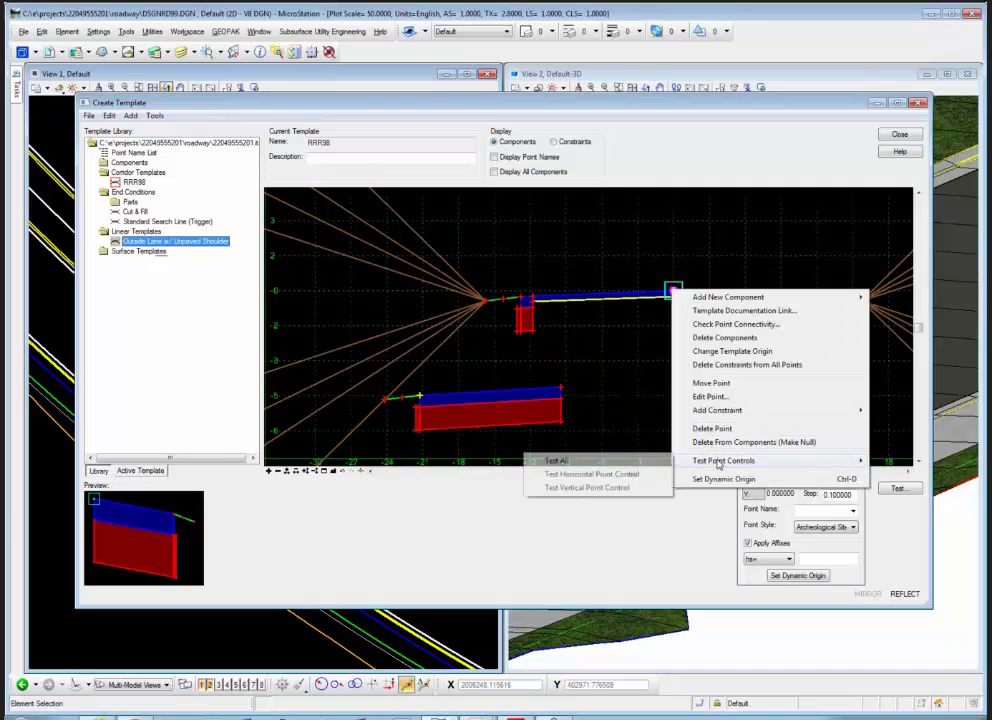
left_click(603, 462)
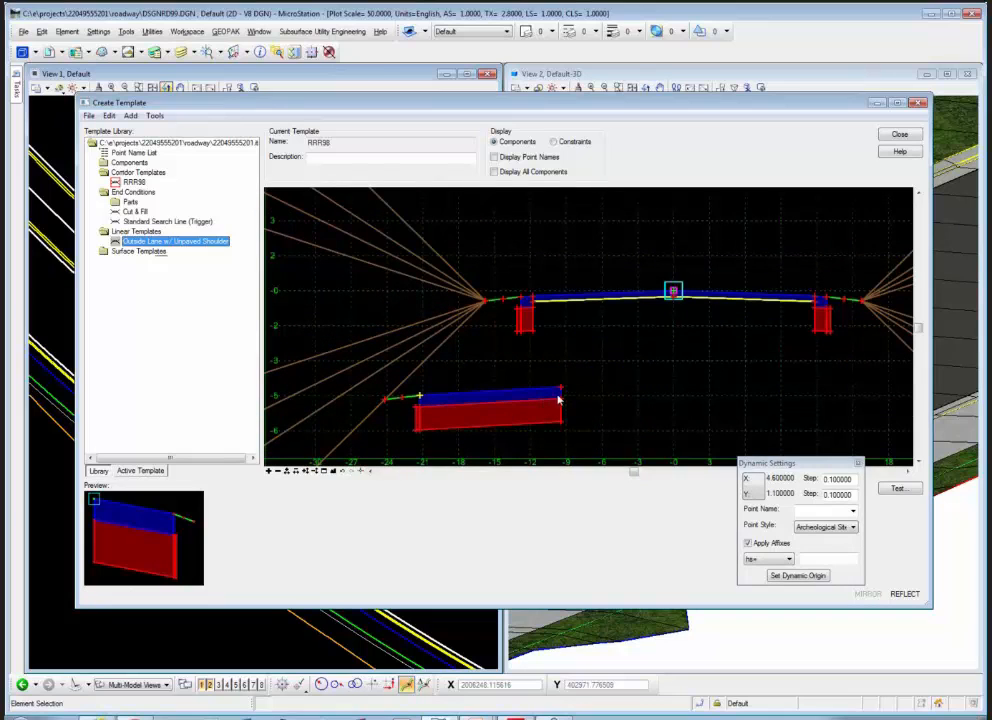
mouse_move(561, 393)
Step: Give LT_PVT_EOP_OUT1 a 3% slope constraint as Constraint 2, with parent LT_PVT_ADJ1_OUT and label -EOP_SlopeOut
mouse_move(422, 398)
double_click(422, 398)
left_click(488, 427)
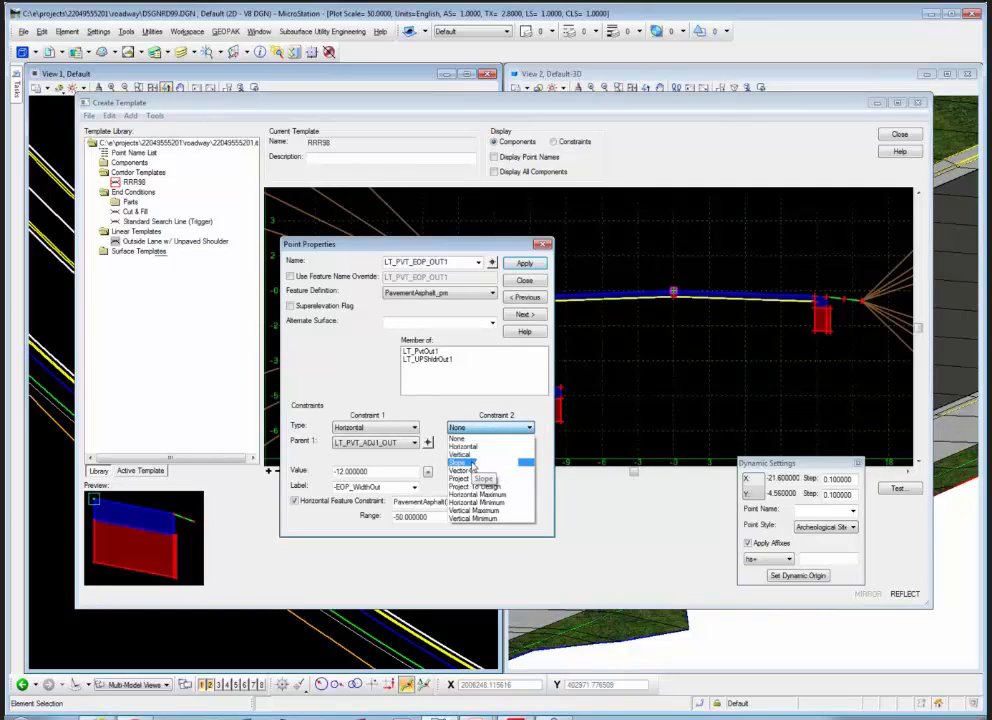
left_click(474, 464)
left_click(543, 443)
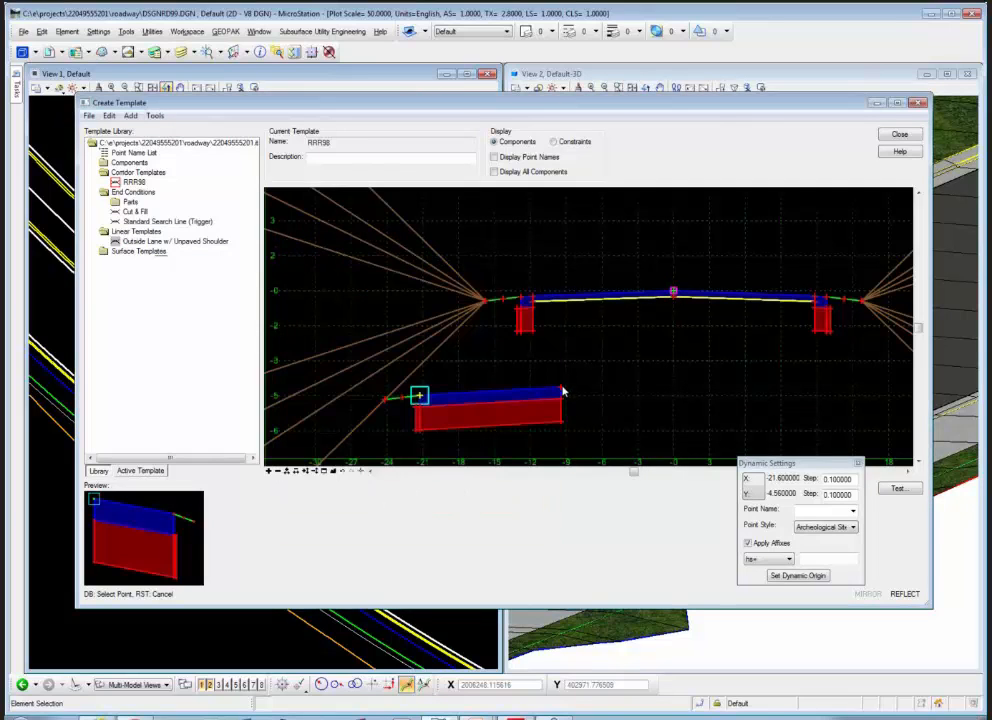
left_click(563, 392)
left_click(529, 488)
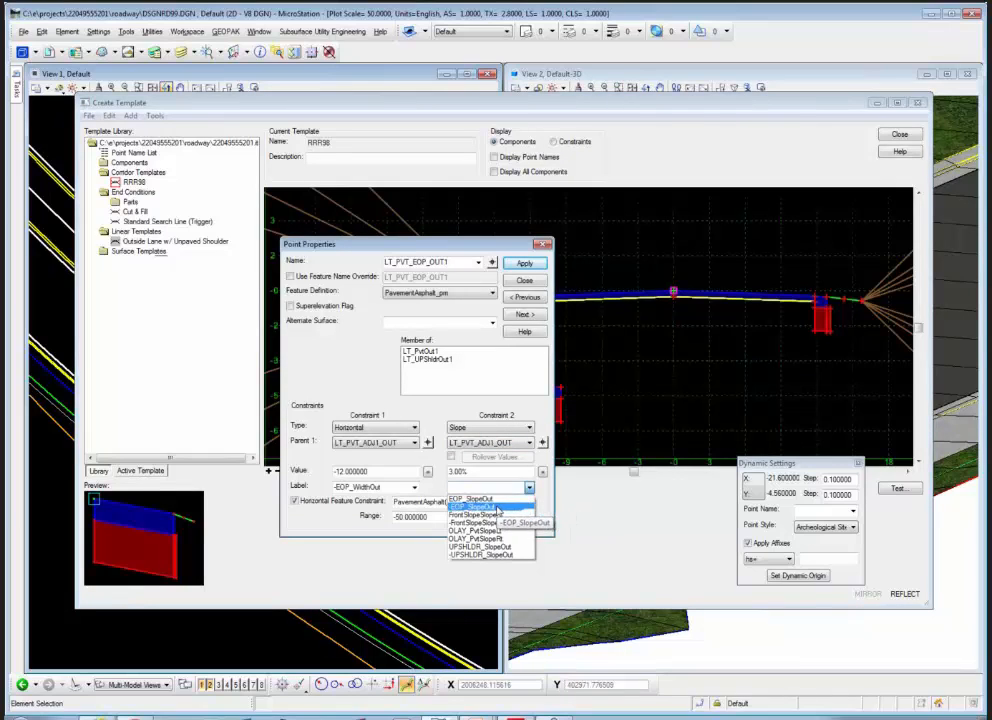
left_click(498, 507)
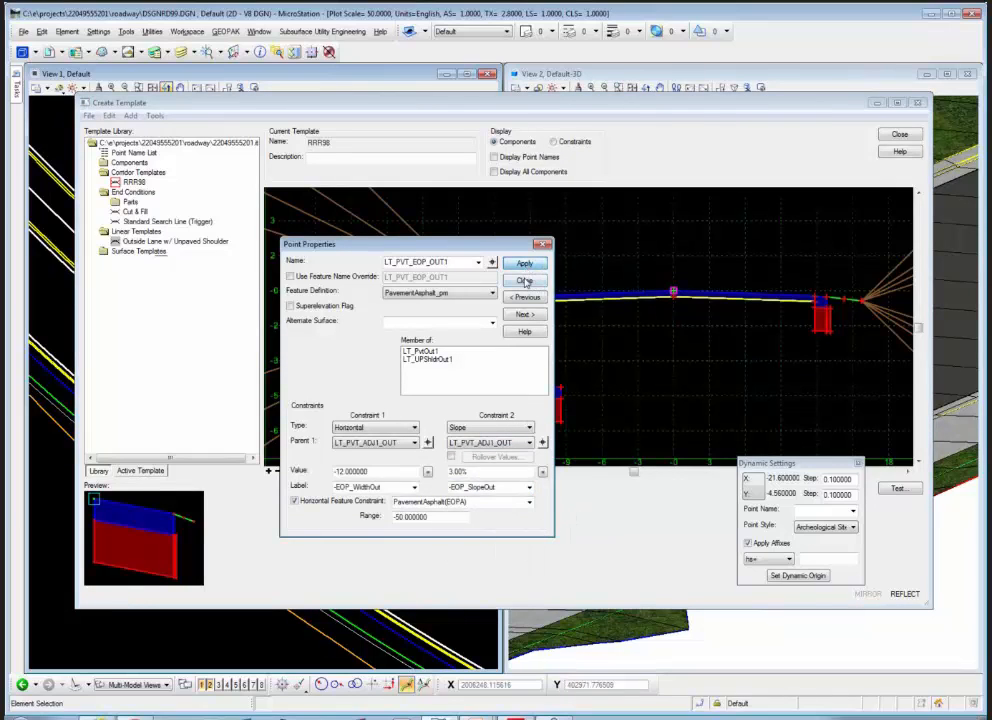
left_click(524, 281)
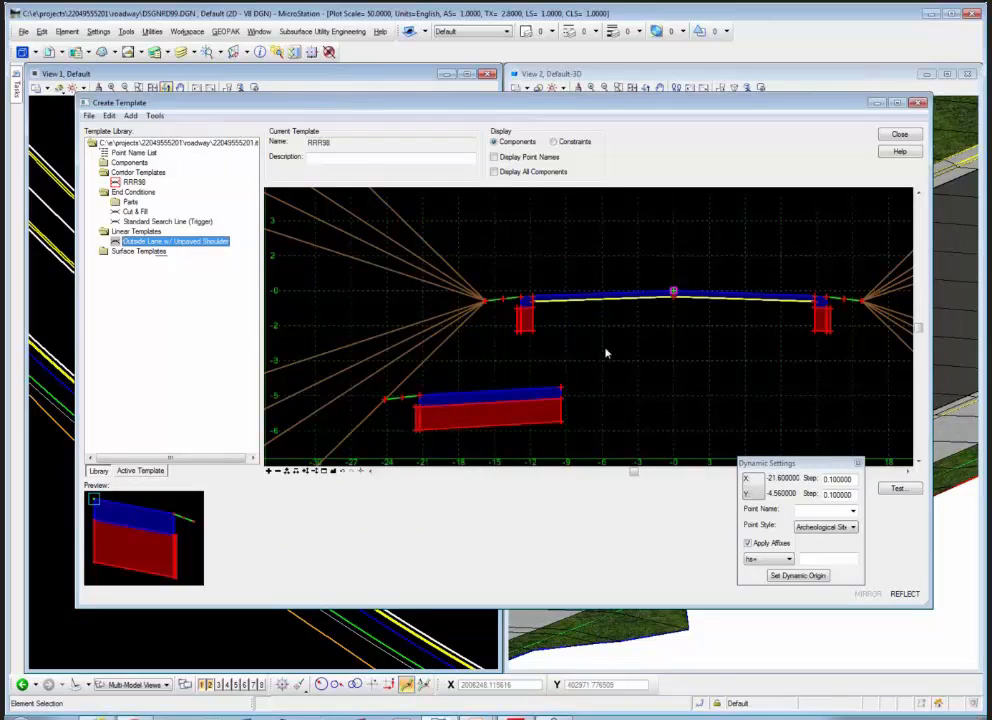
Step: Move point PVT_EOP_IN to about X 9.0, Y 0.5 so the constrained components follow it
right_click(673, 292)
left_click(693, 383)
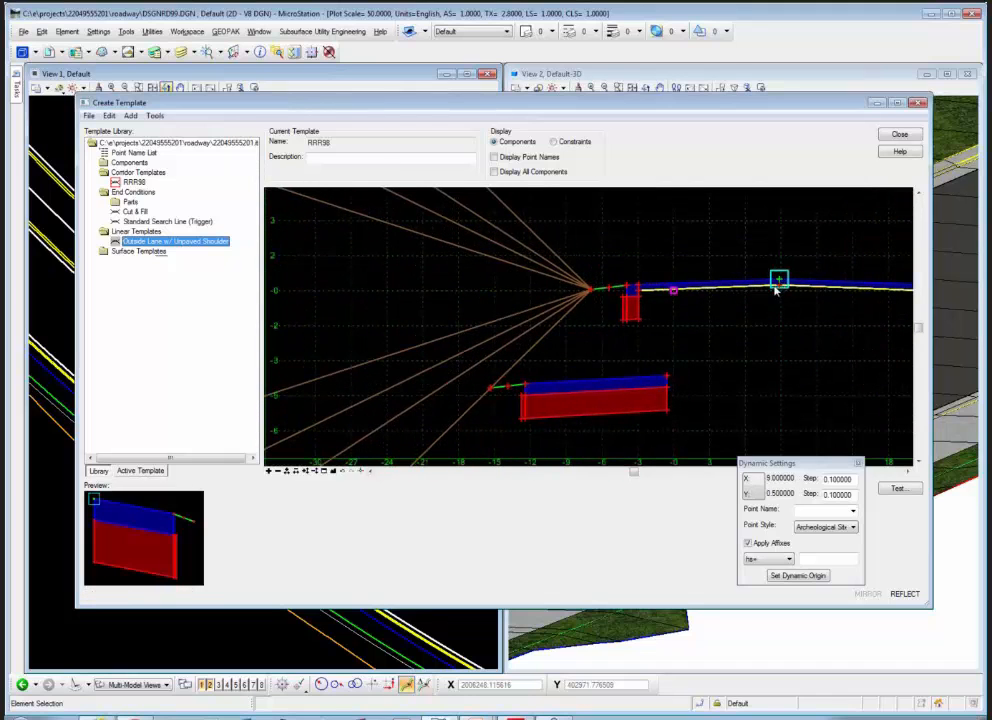
right_click(777, 287)
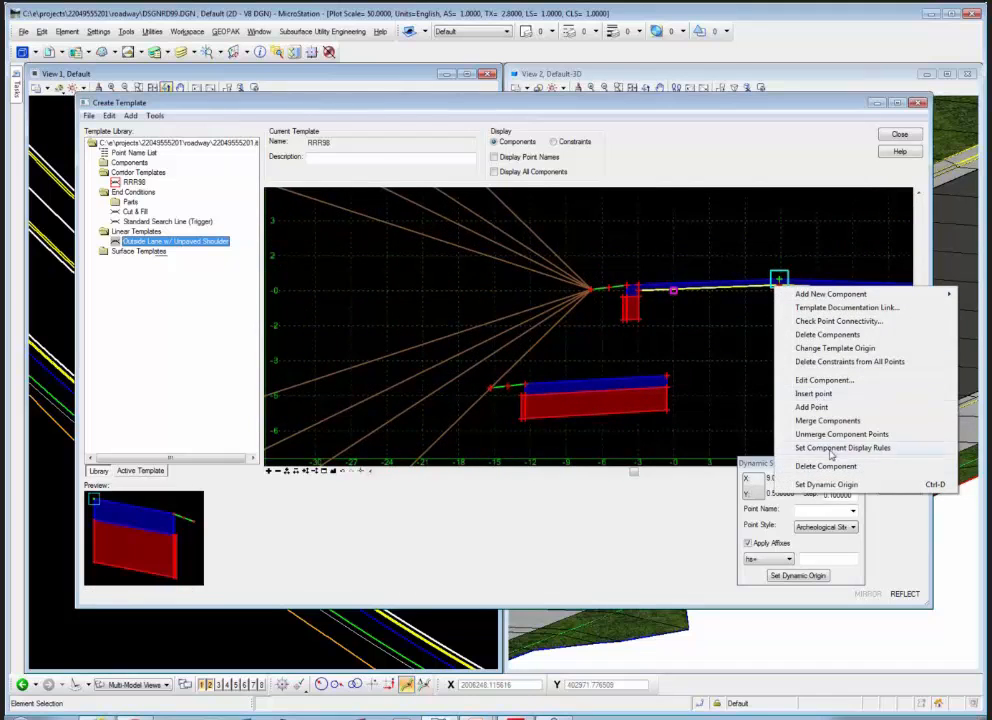
left_click(602, 503)
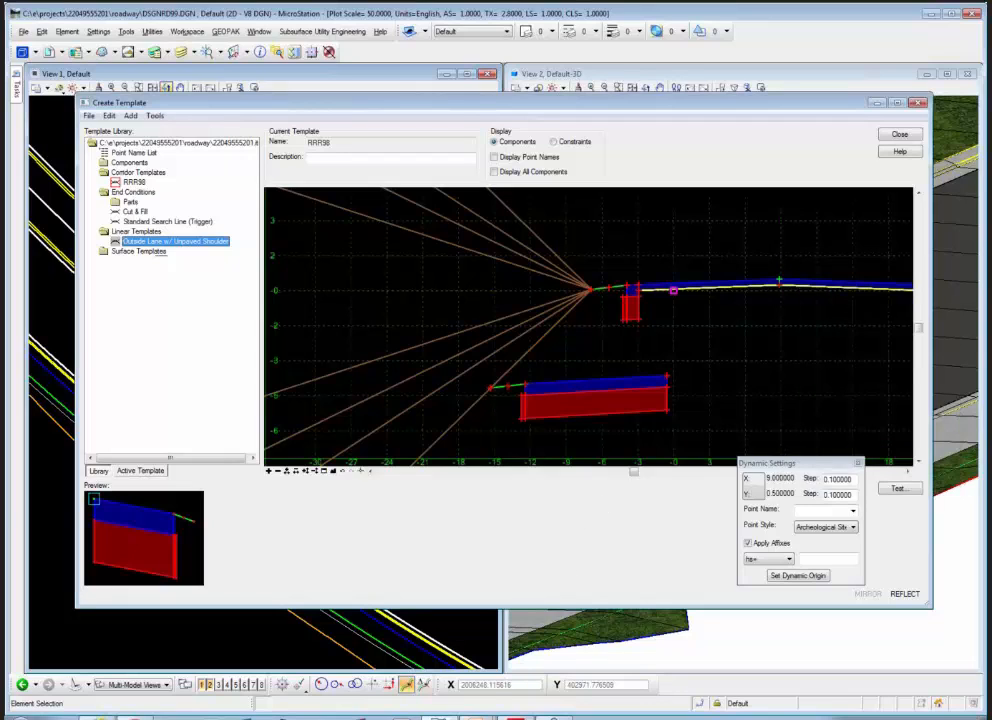
Step: Switch to the PowerPoint presentation FDOTSS3Templates1.pptx
mouse_move(477, 716)
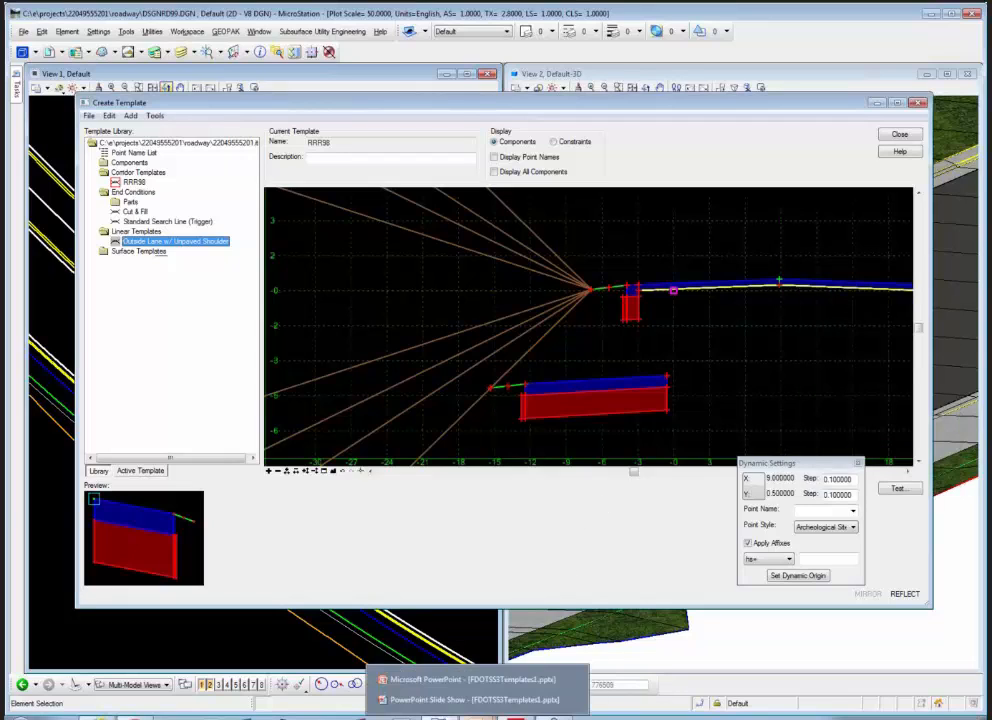
left_click(460, 680)
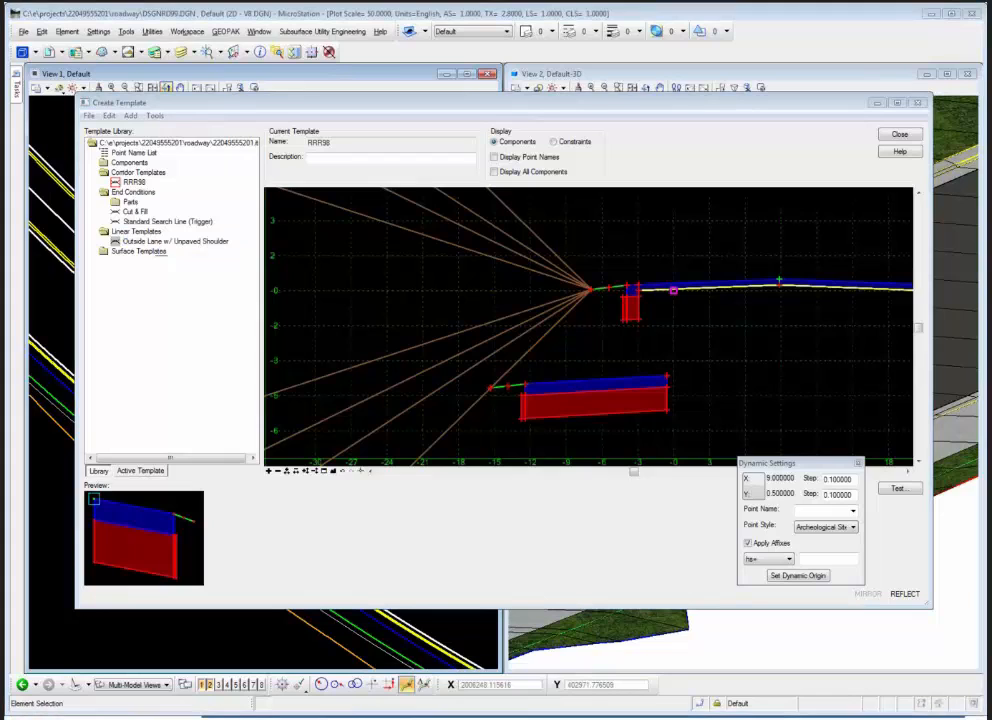